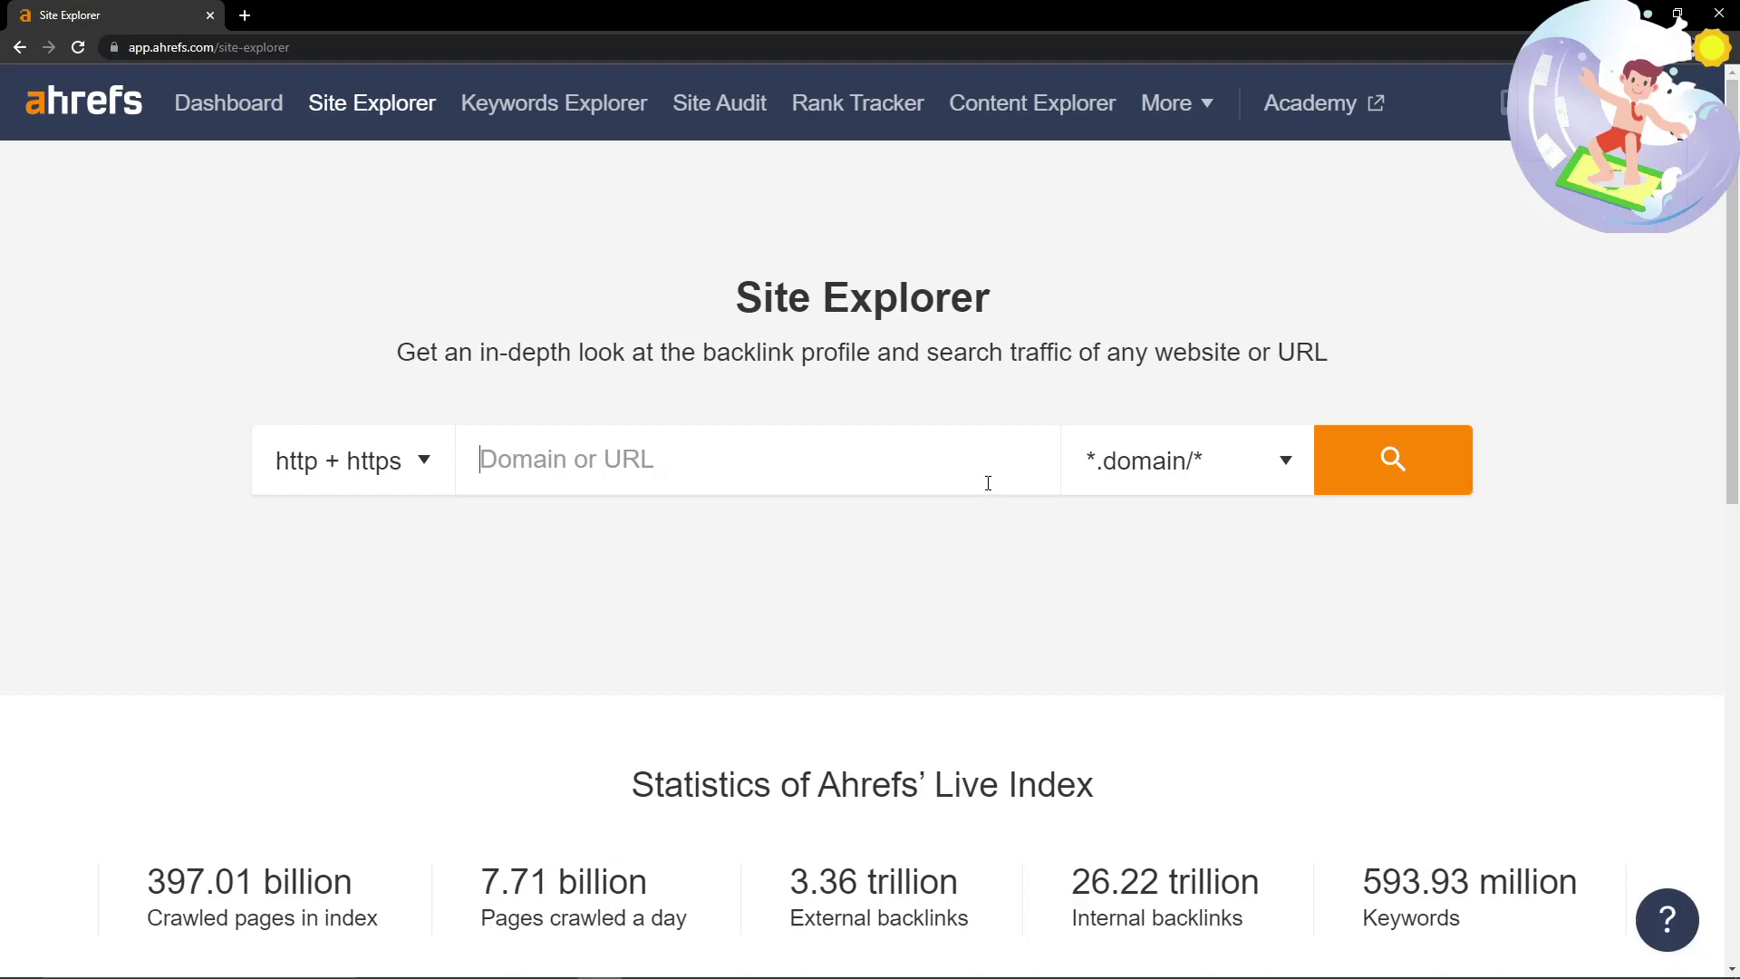
Look up redbubble.com in Site Explorer to show its overview: DR 91, 80M backlinks.
{"action": "type", "text": "redbubble.co"}
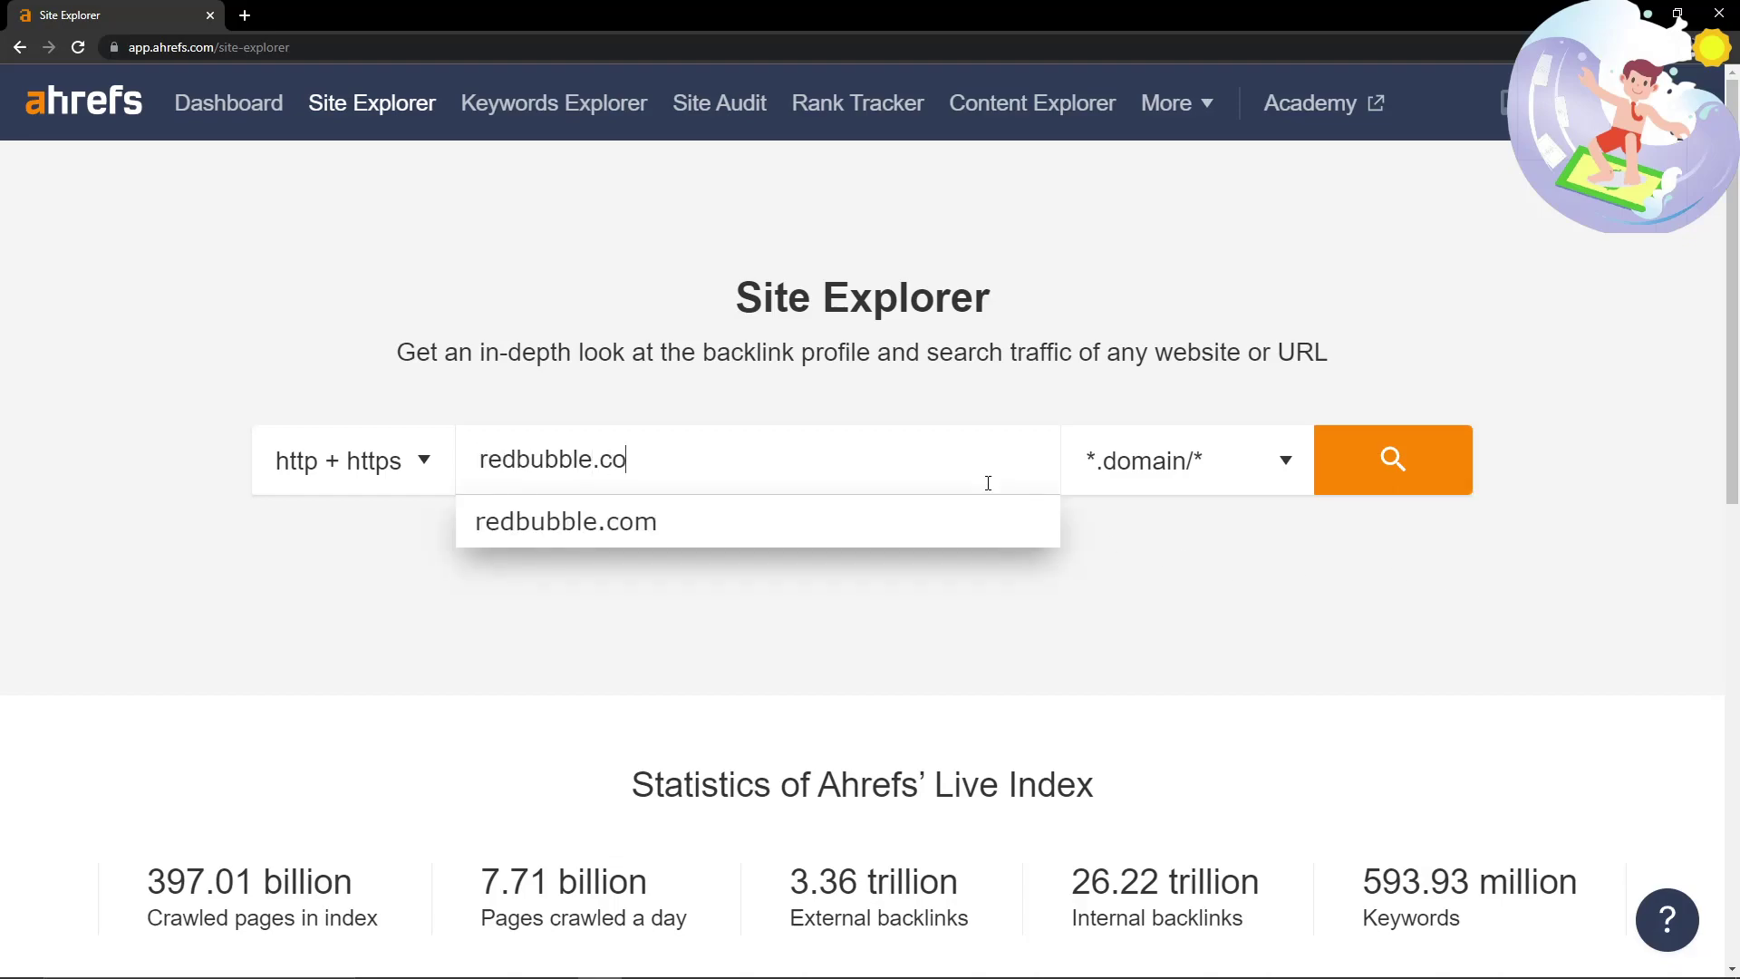
{"action": "type", "text": "m"}
{"action": "key", "text": "Return"}
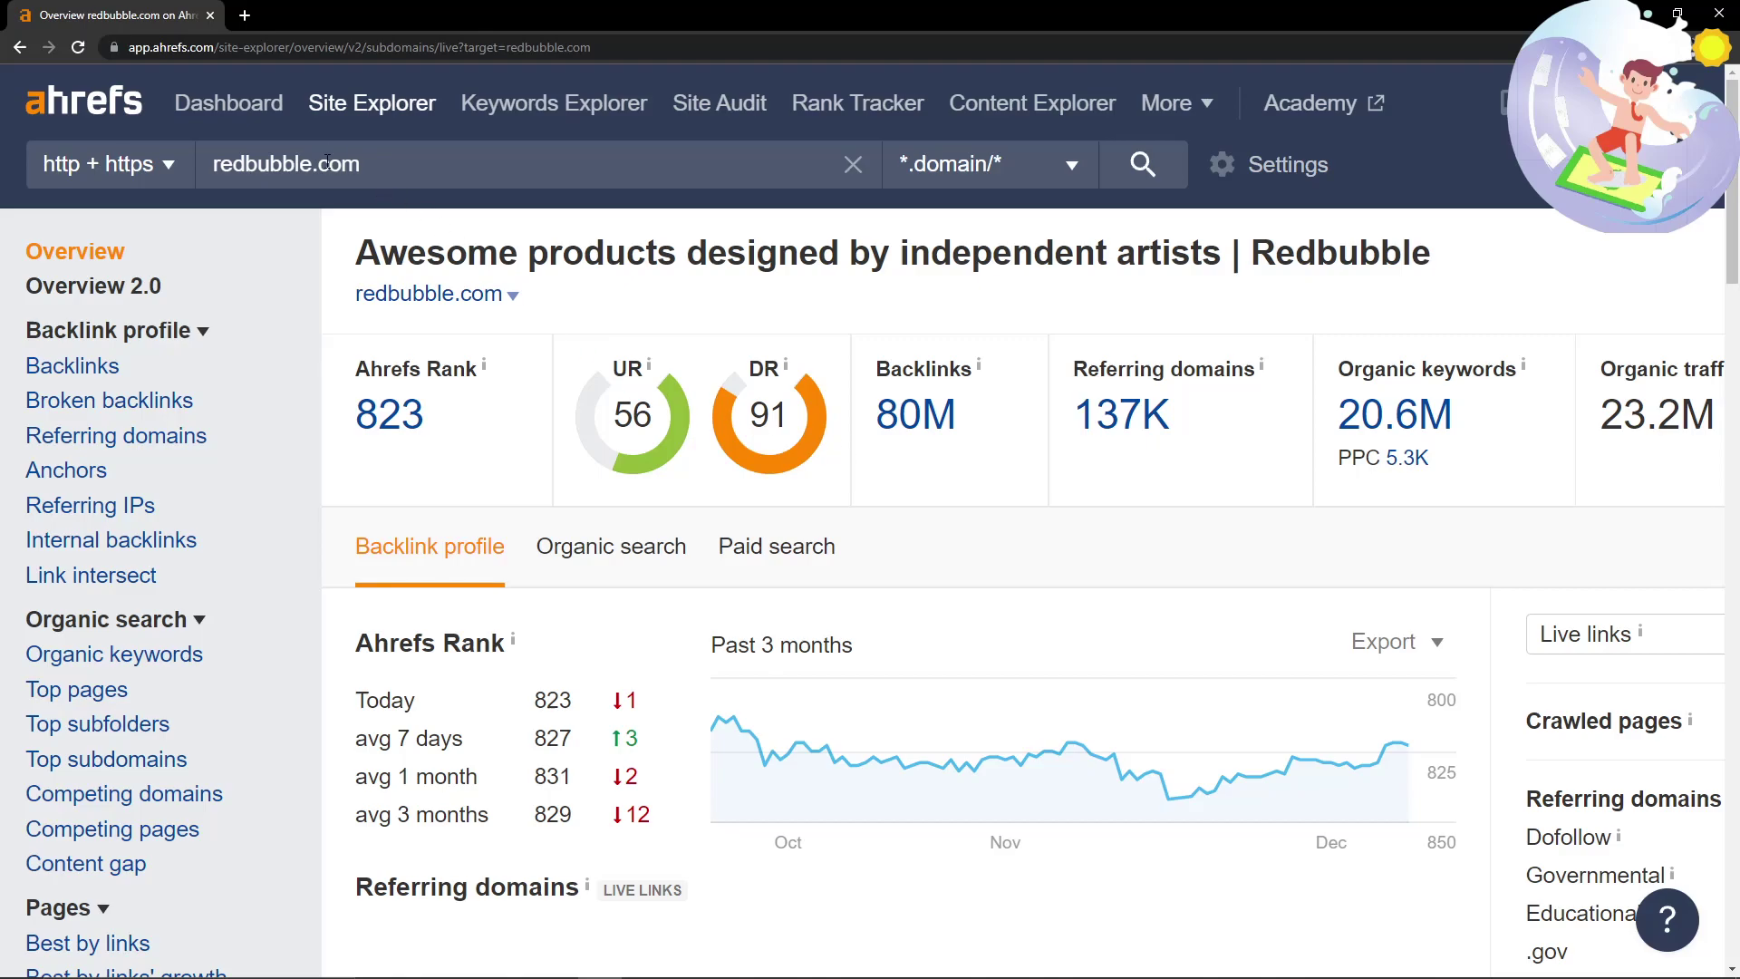
{"action": "left_click_drag", "start_coordinate": [358, 371], "coordinate": [426, 415]}
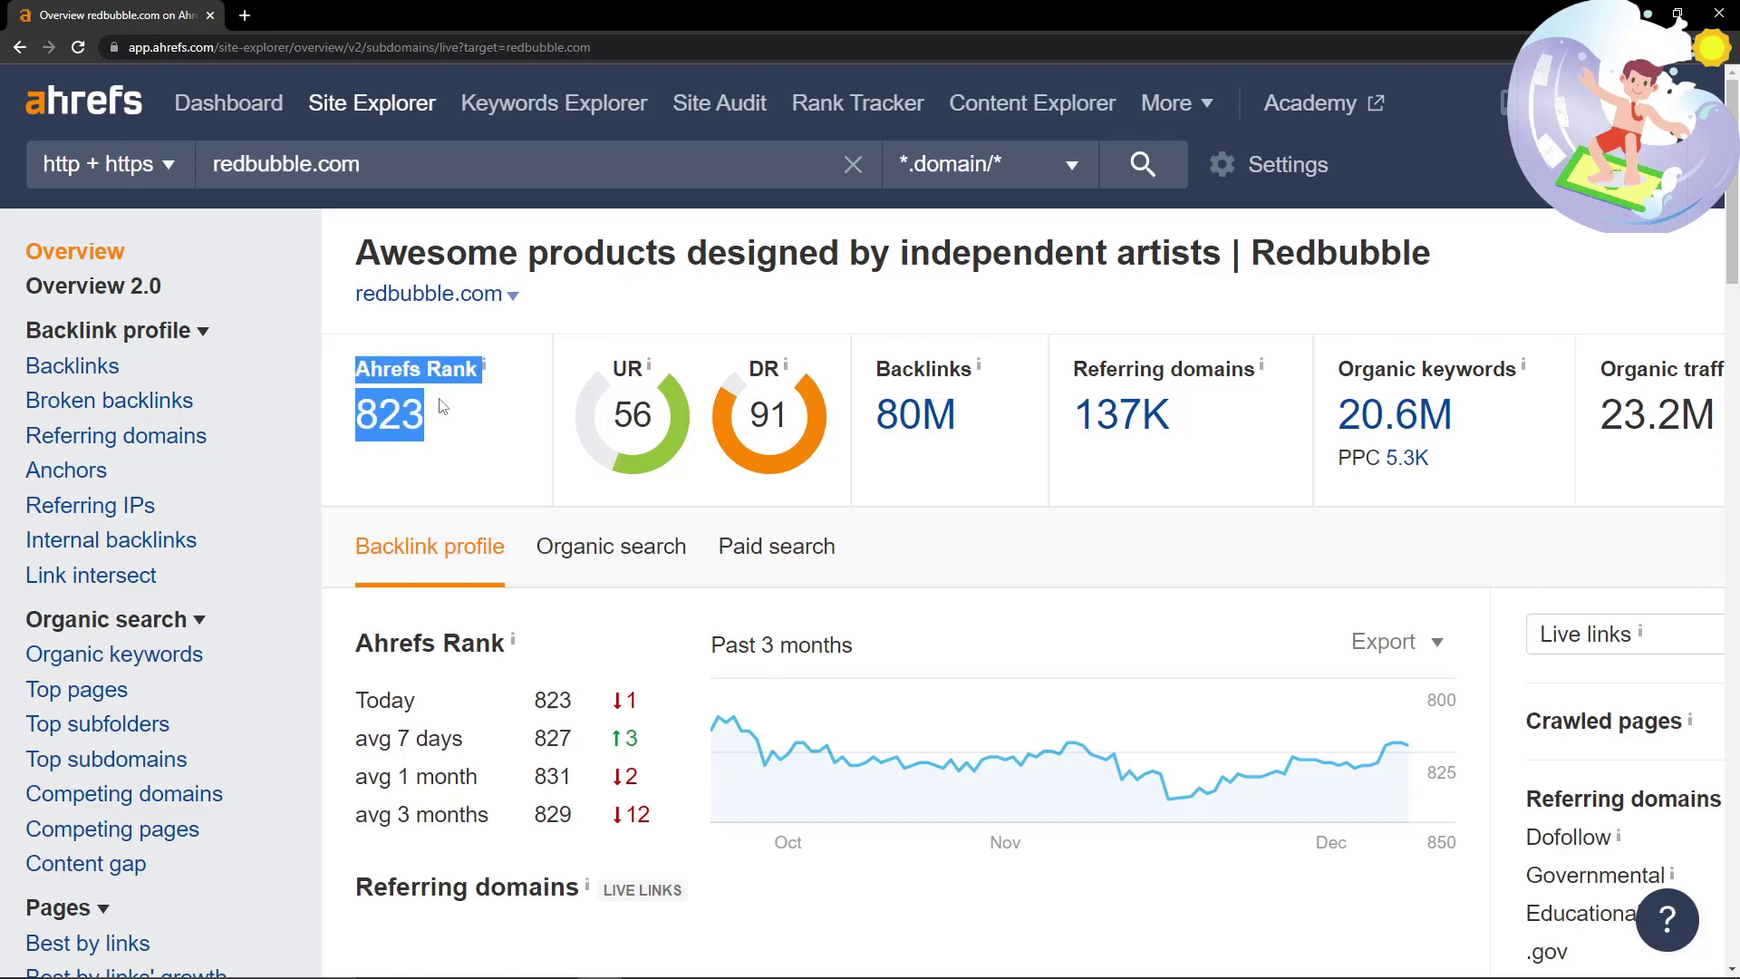
{"action": "left_click", "coordinate": [786, 298]}
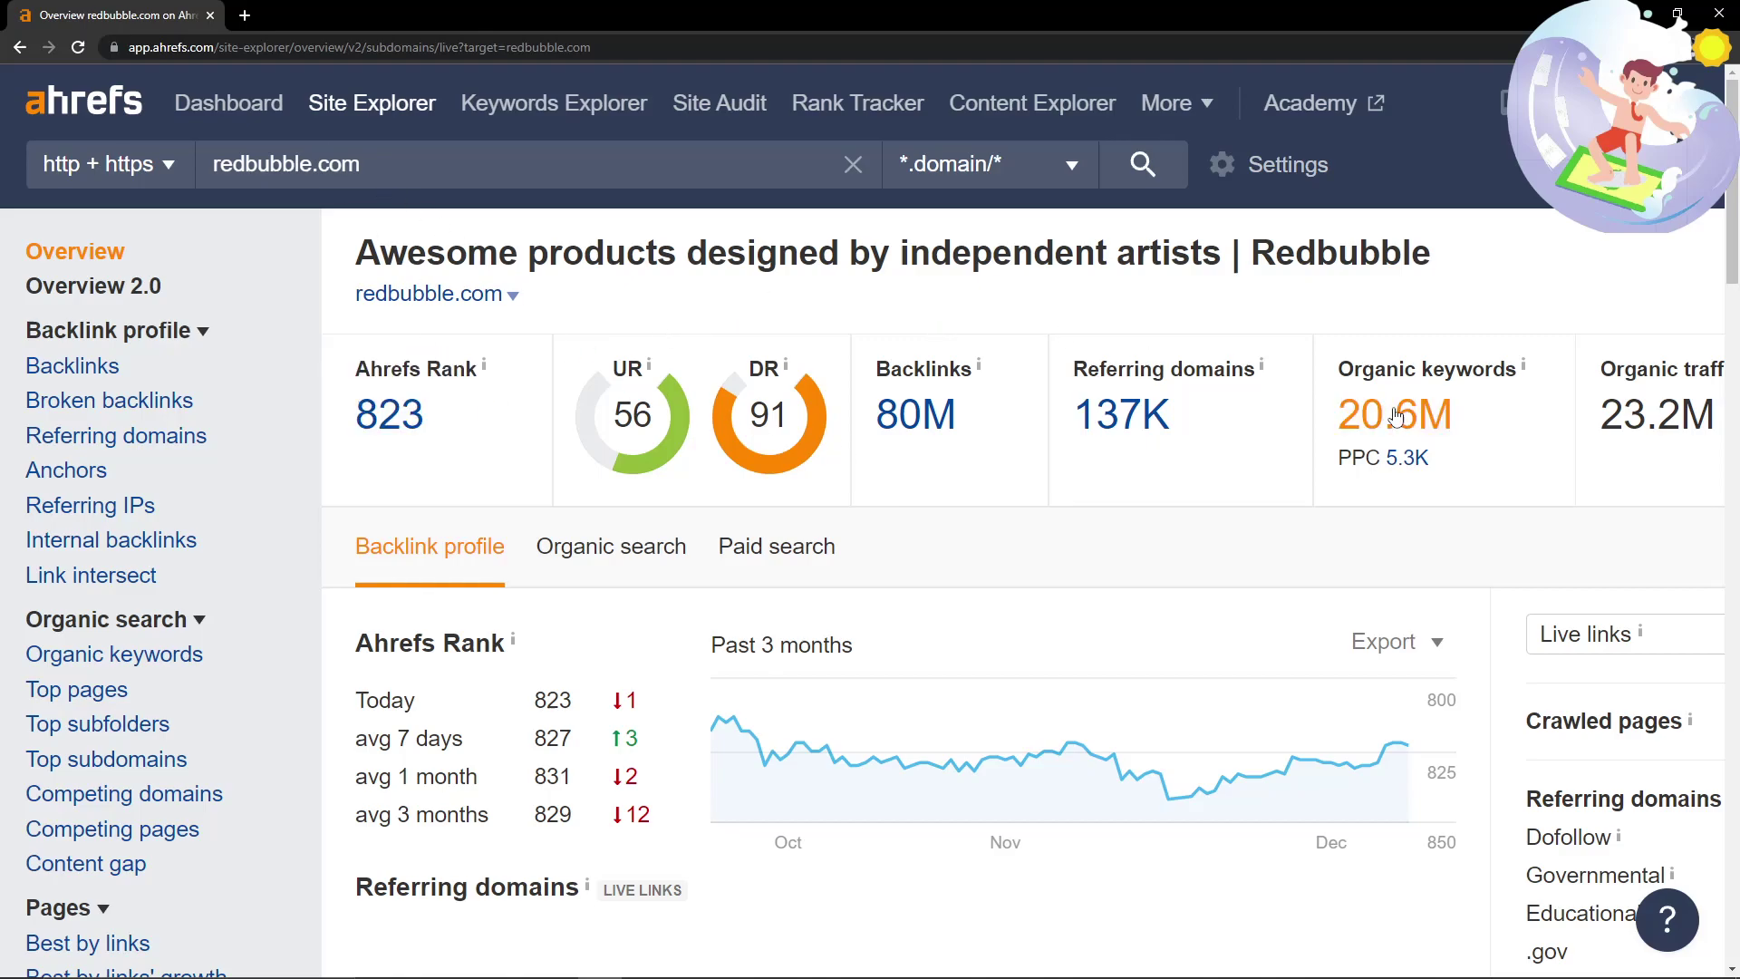
{"action": "left_click_drag", "start_coordinate": [1338, 362], "coordinate": [1469, 428]}
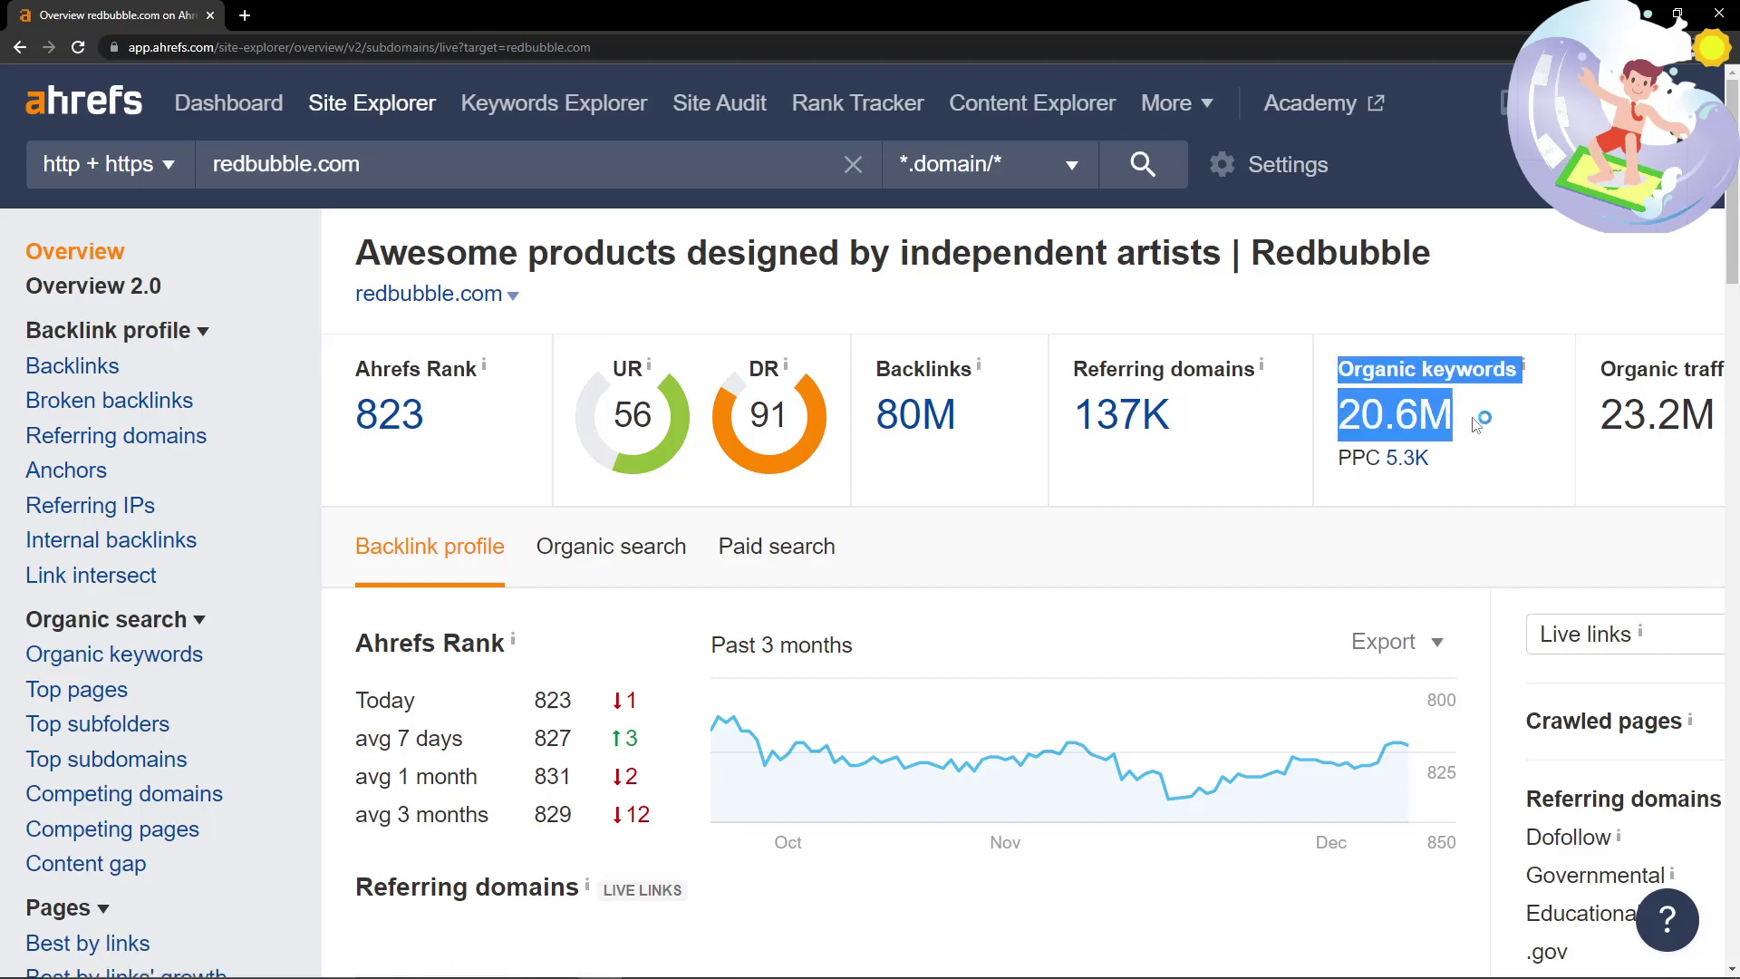
{"action": "left_click_drag", "start_coordinate": [1476, 425], "coordinate": [1338, 376]}
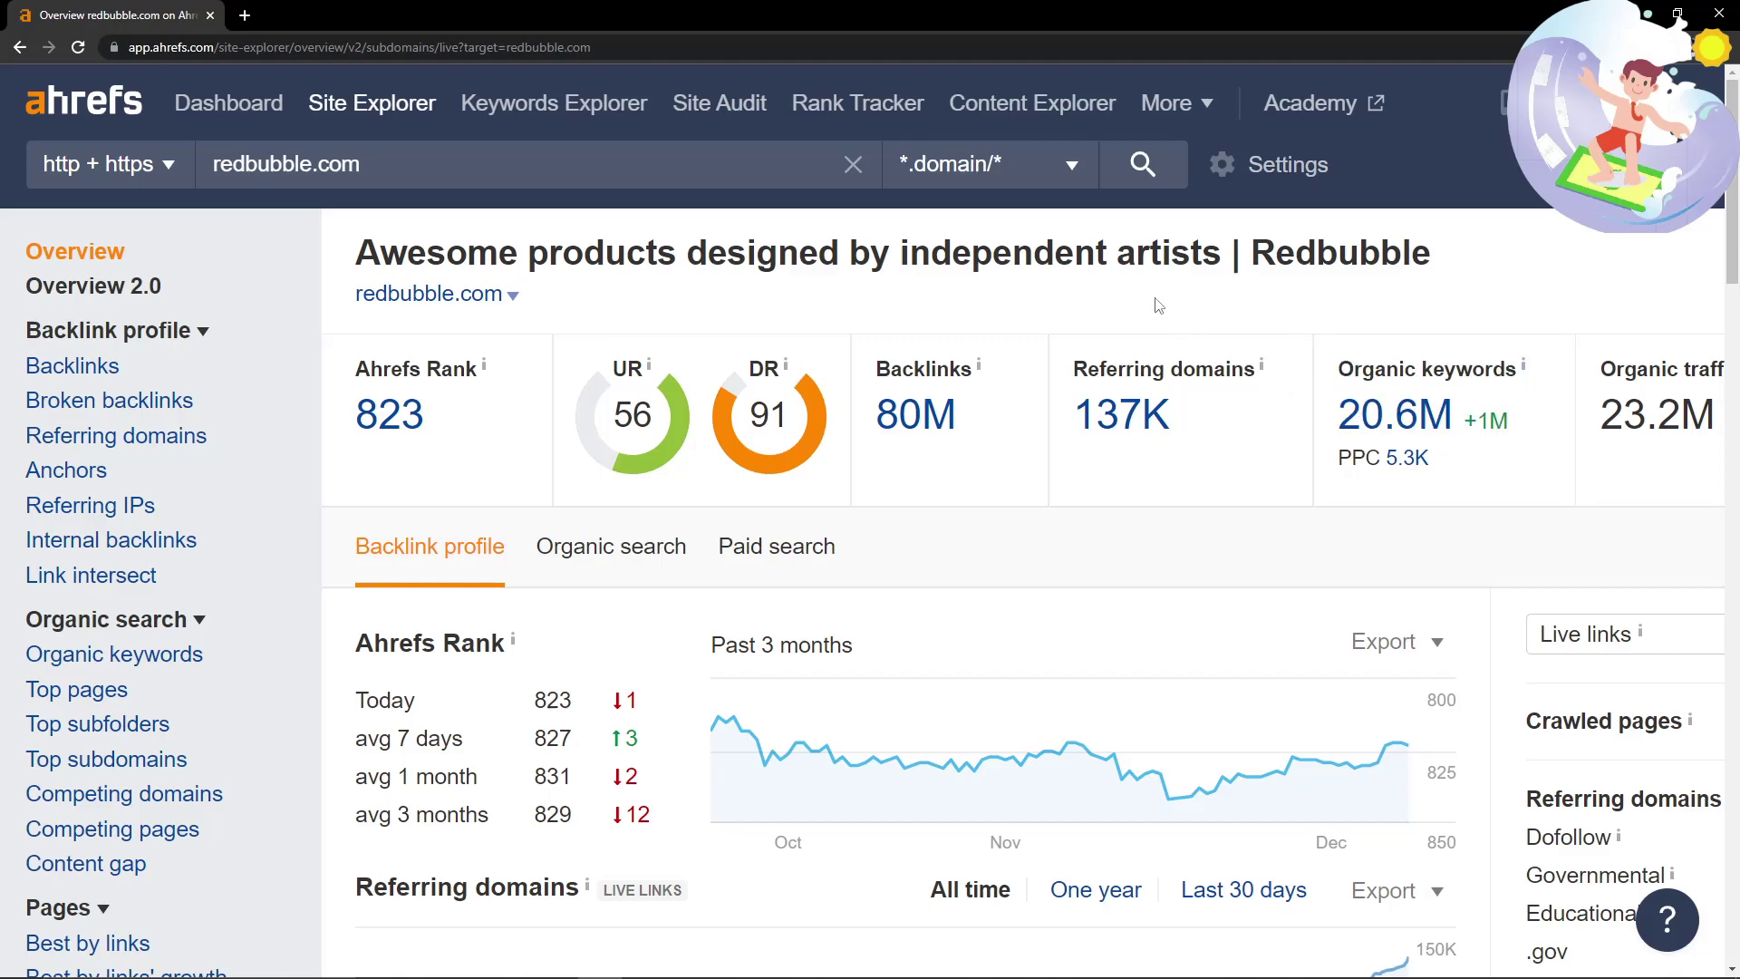
{"action": "left_click_drag", "start_coordinate": [1511, 427], "coordinate": [1463, 427]}
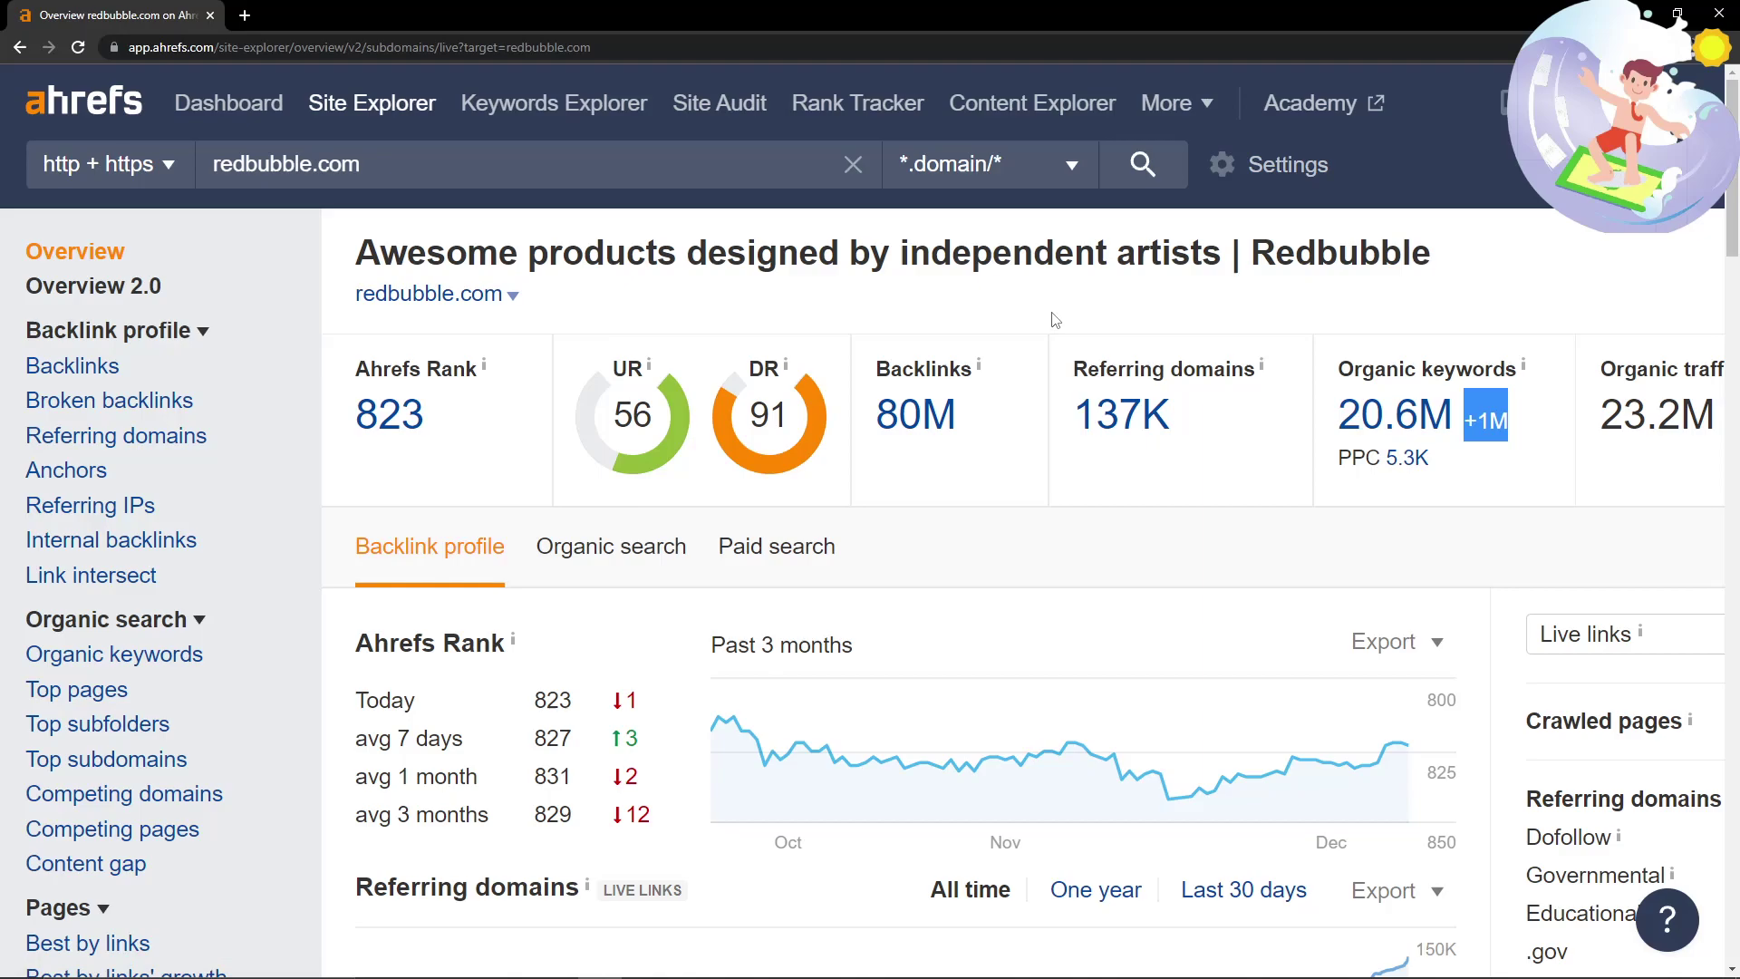
Switch the overview to Organic search and limit the traffic chart to the last 30 days.
{"action": "scroll", "coordinate": [975, 421], "scroll_direction": "down", "scroll_amount": 1}
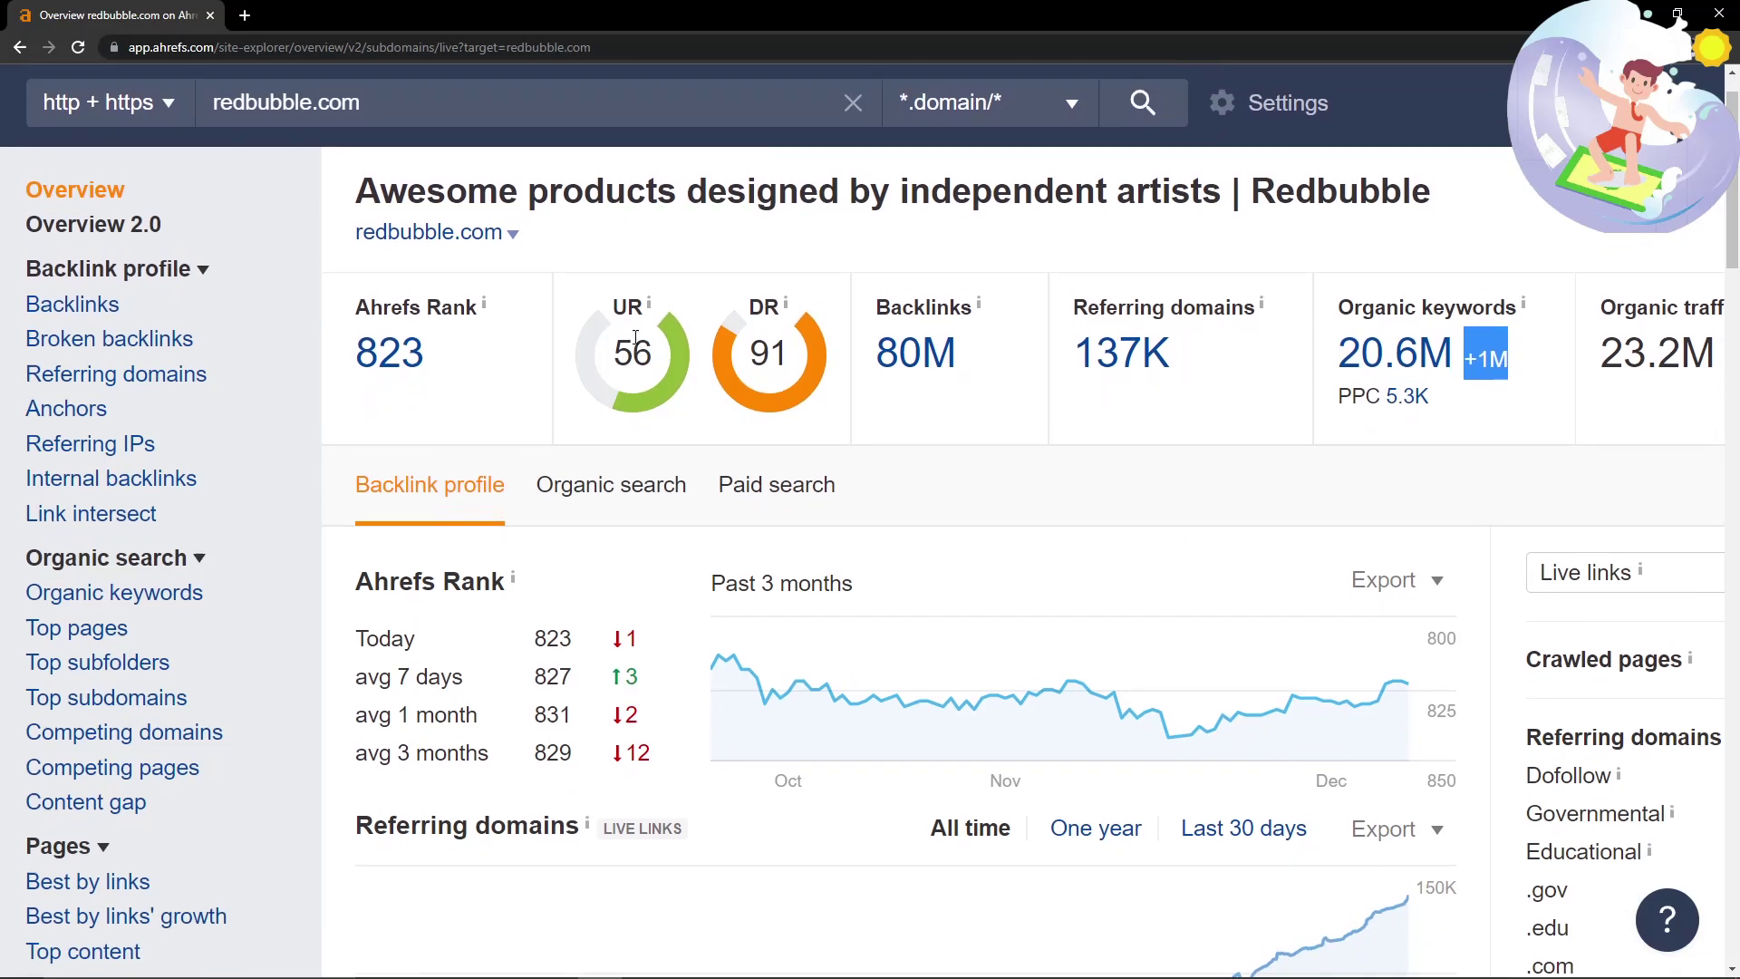
{"action": "scroll", "coordinate": [785, 387], "scroll_direction": "up", "scroll_amount": 1}
{"action": "left_click", "coordinate": [642, 566]}
{"action": "scroll", "coordinate": [752, 535], "scroll_direction": "down", "scroll_amount": 4}
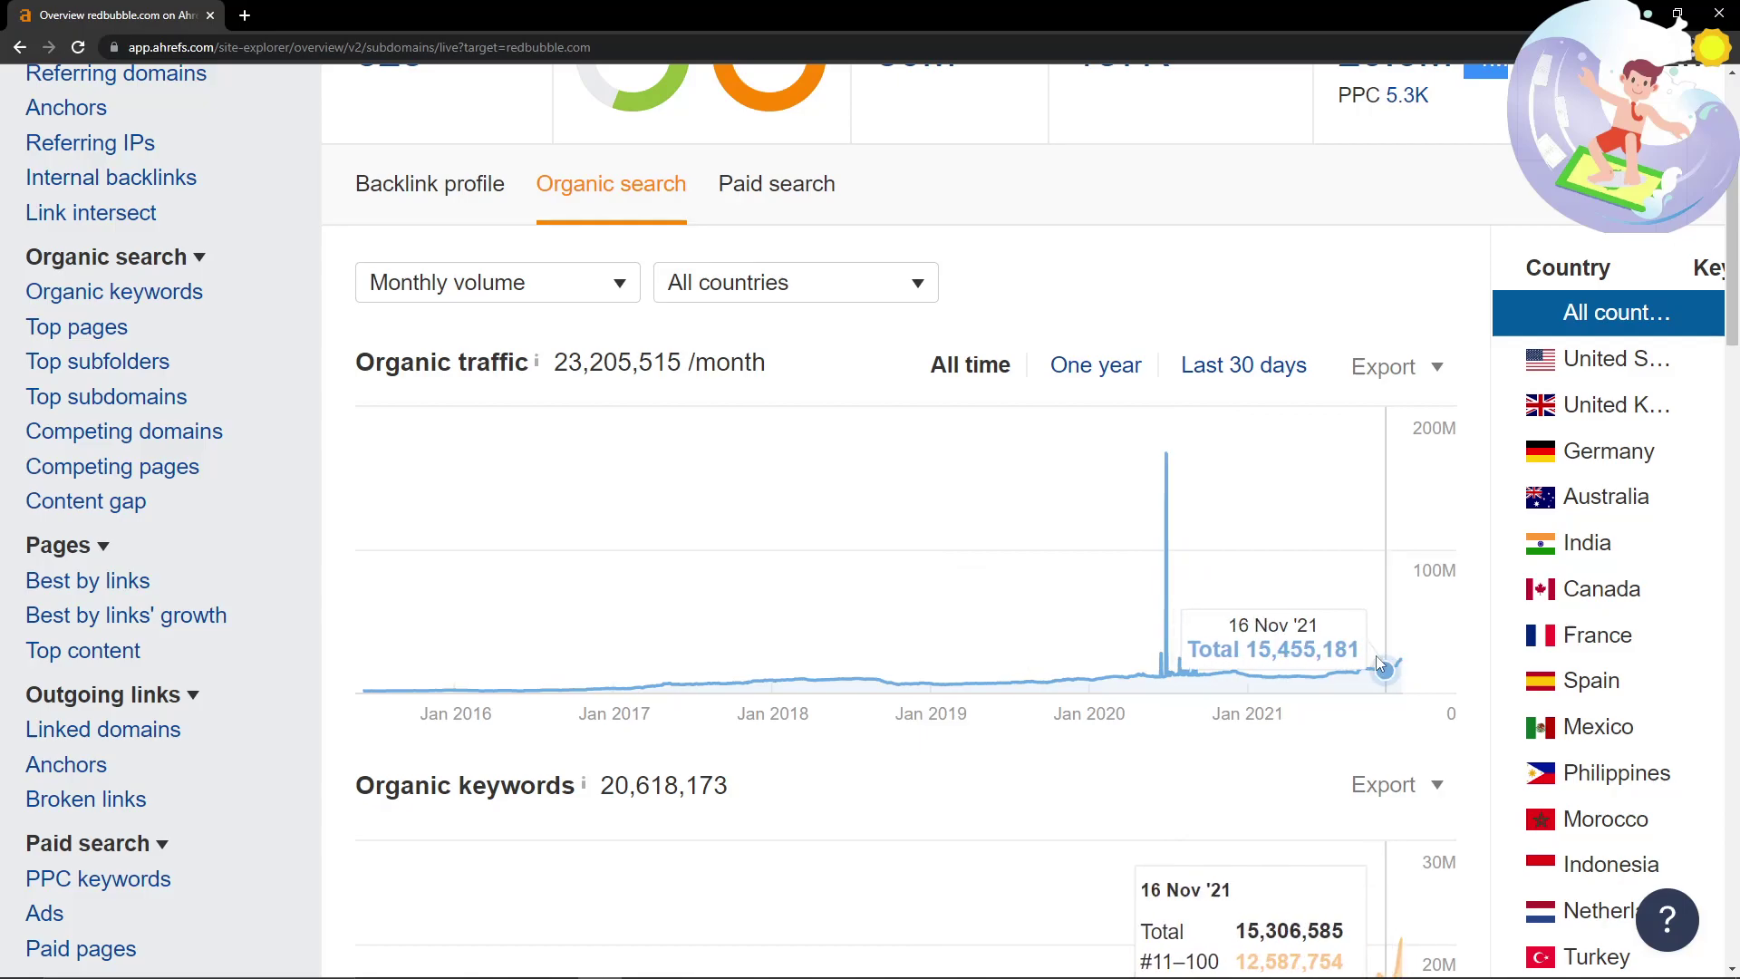
{"action": "left_click", "coordinate": [1253, 371]}
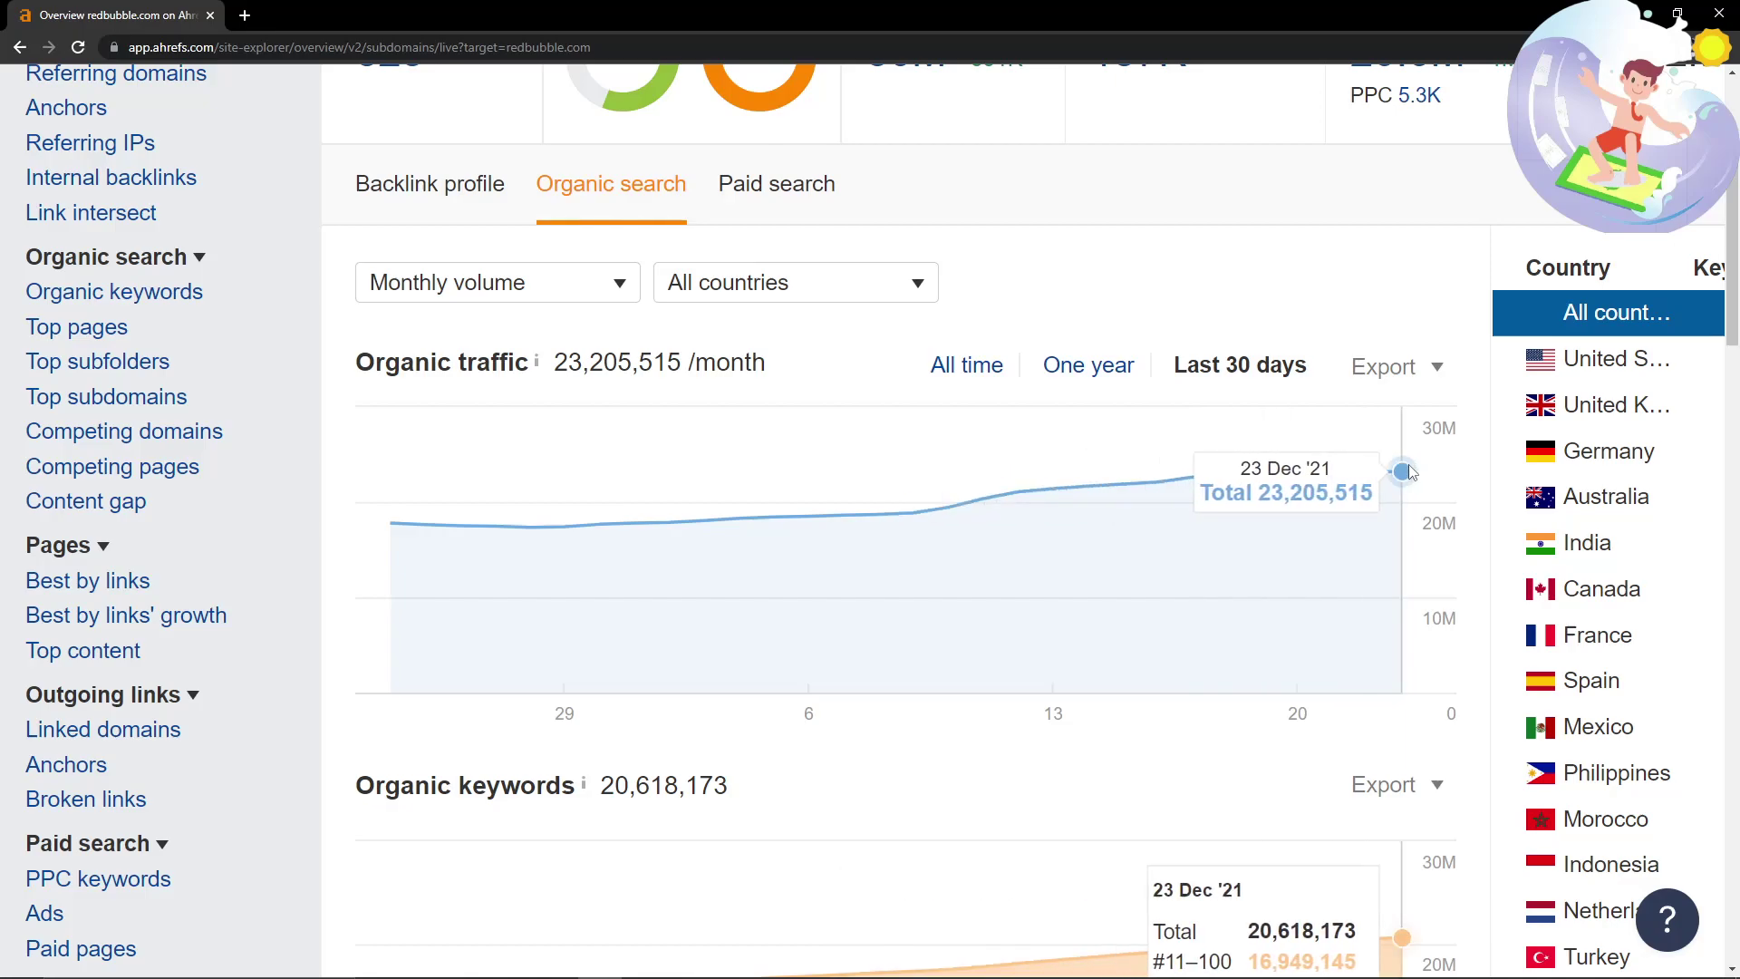
Zoom the page out and dismiss the Windows antivirus notification.
{"action": "scroll", "coordinate": [966, 618], "scroll_direction": "down", "scroll_amount": 4}
{"action": "scroll", "coordinate": [615, 562], "scroll_direction": "up", "scroll_amount": 3}
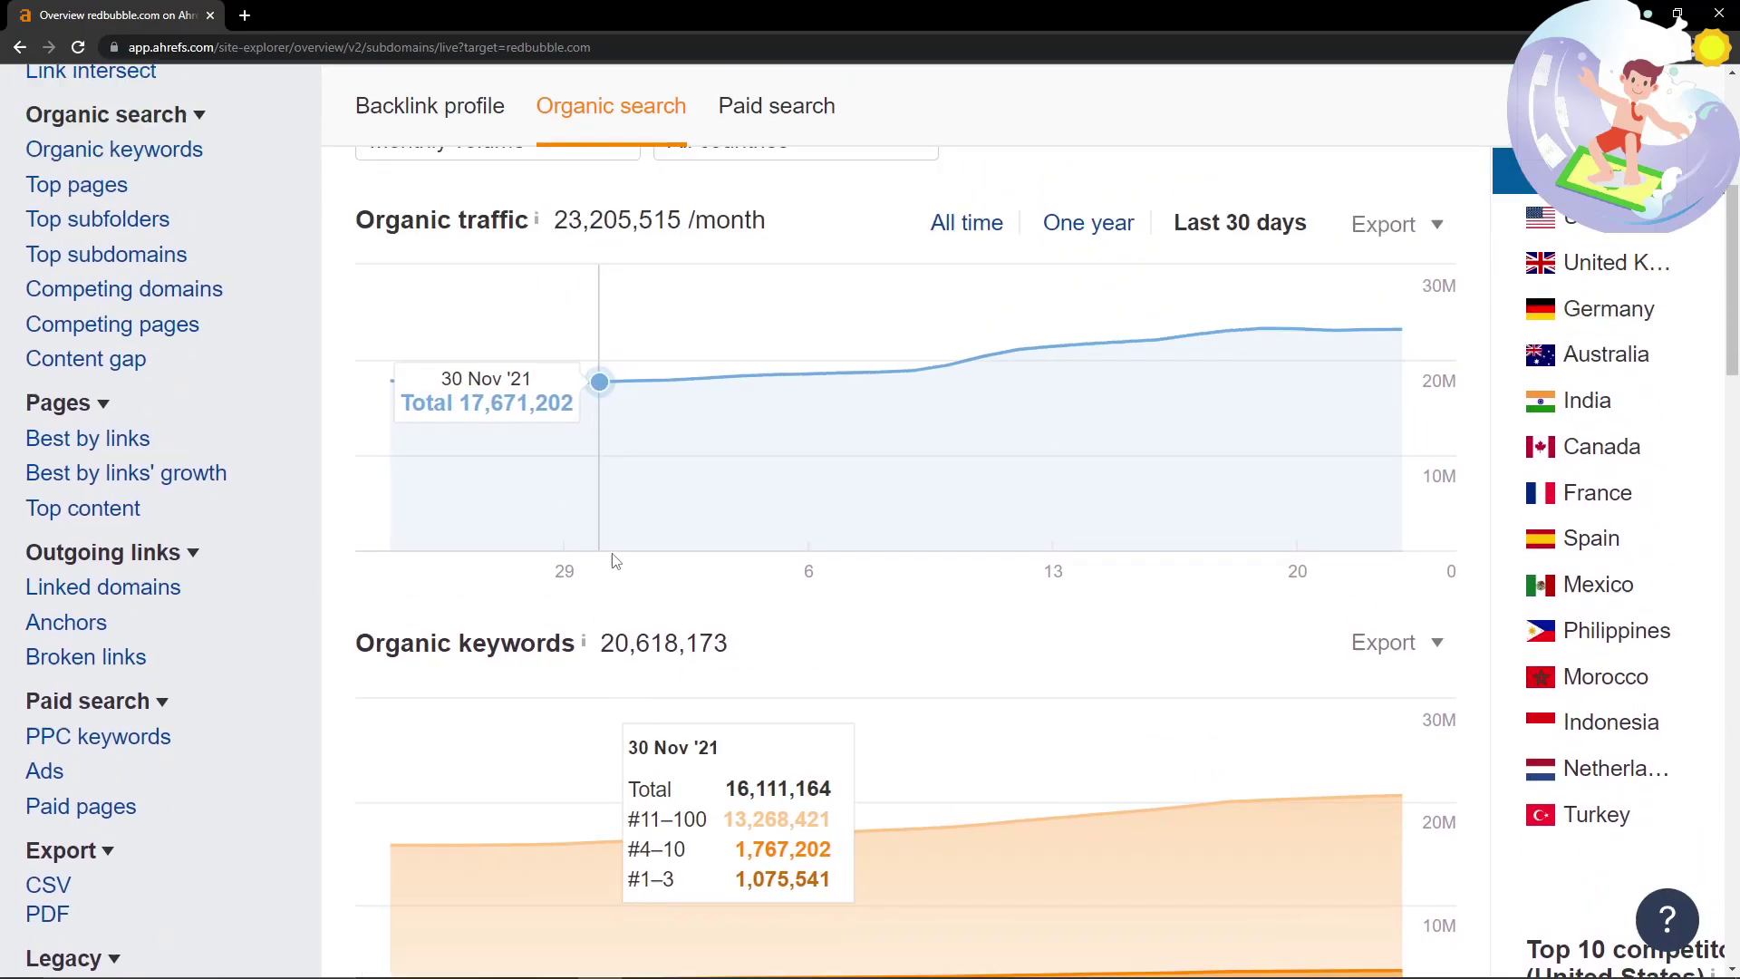
{"action": "scroll", "coordinate": [614, 561], "scroll_direction": "up", "scroll_amount": 4}
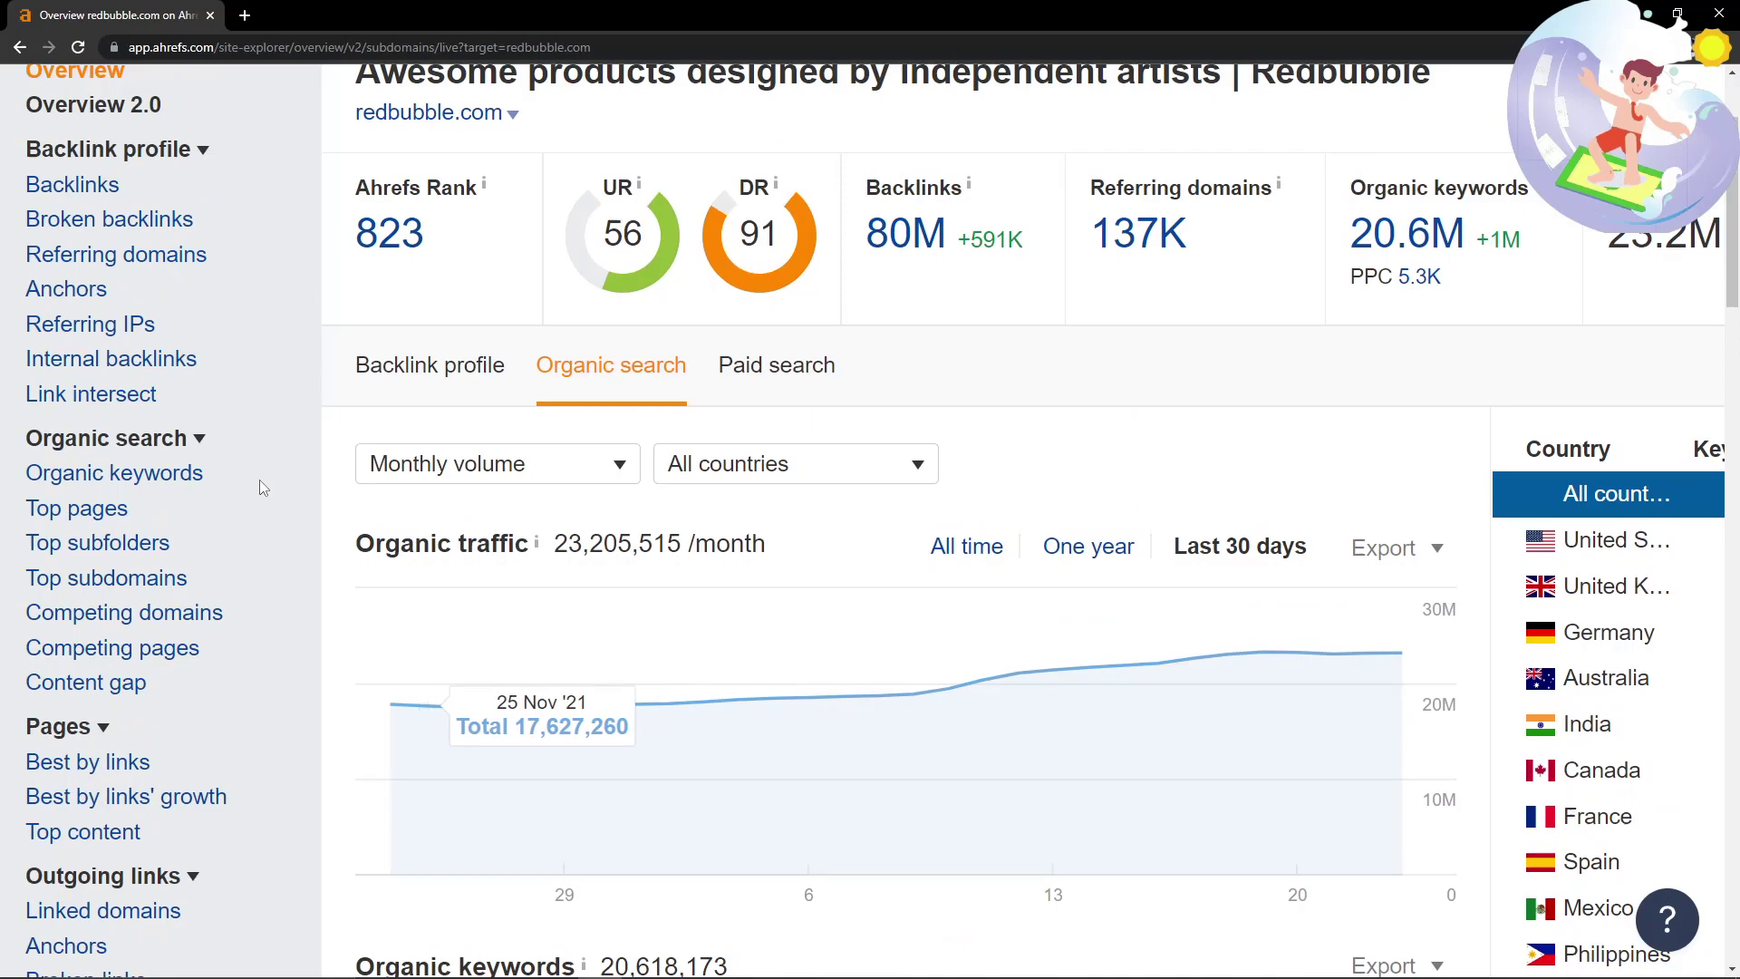
{"action": "scroll", "coordinate": [260, 480], "scroll_direction": "up", "scroll_amount": 2}
{"action": "scroll", "coordinate": [585, 461], "scroll_direction": "down", "scroll_amount": 2}
{"action": "scroll", "coordinate": [585, 460], "scroll_direction": "up", "scroll_amount": 1}
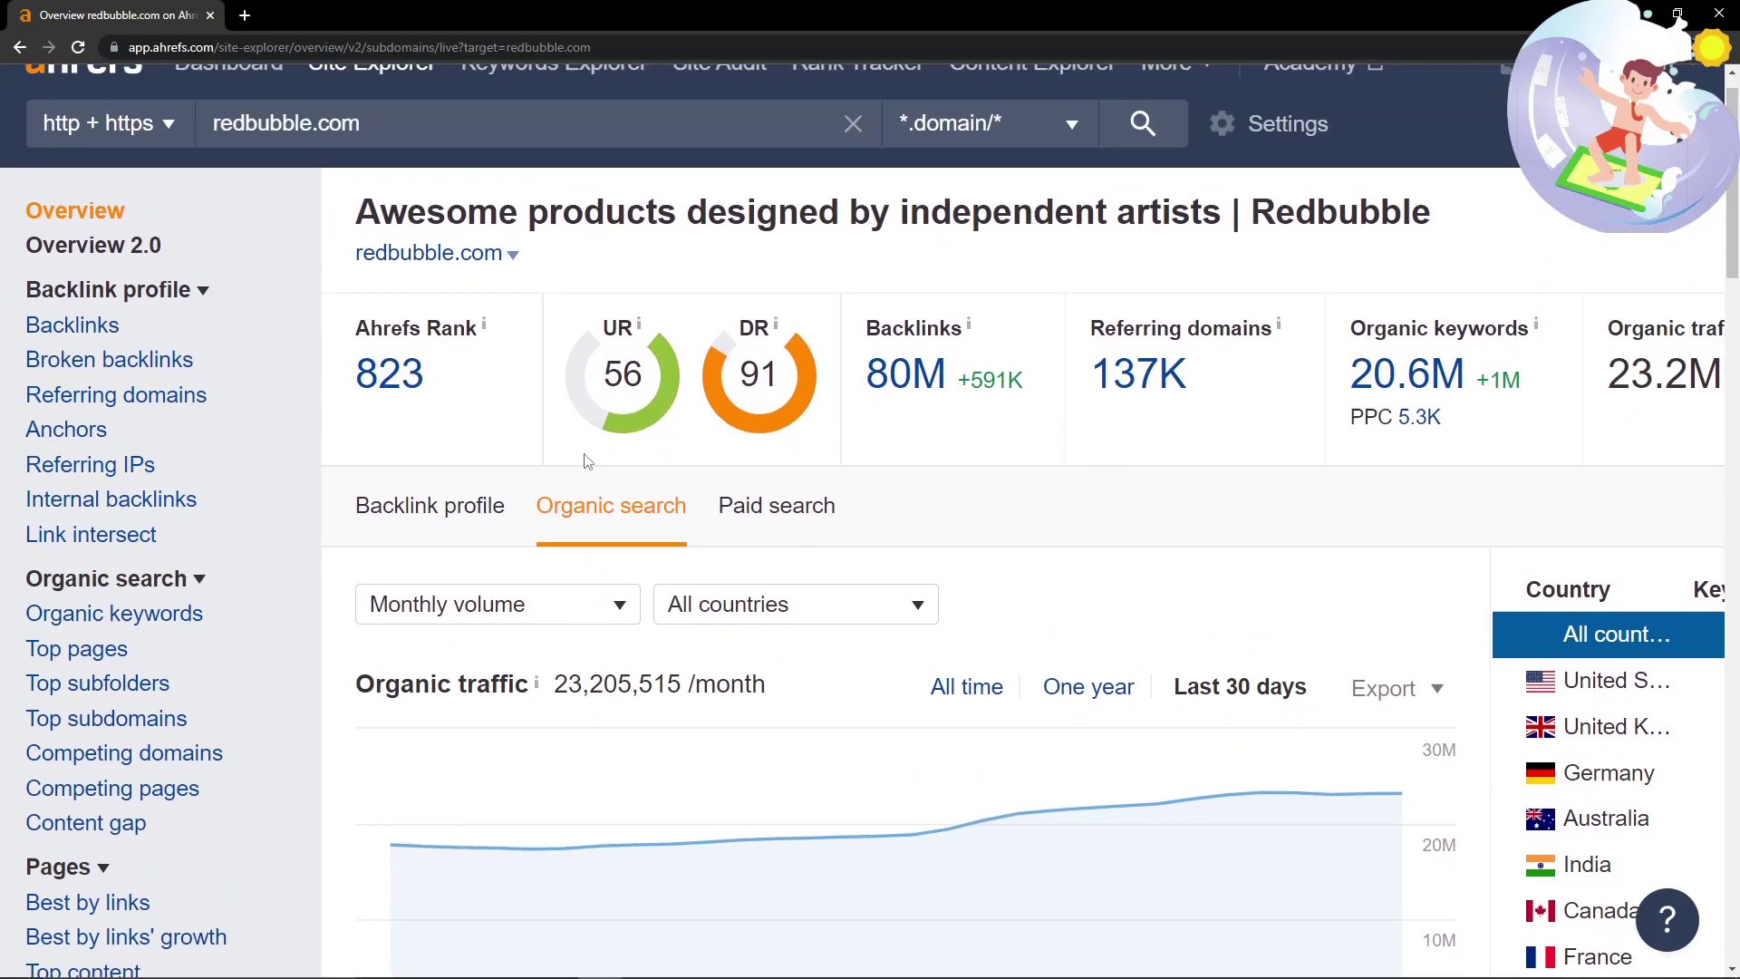
{"action": "scroll", "coordinate": [585, 460], "scroll_direction": "down", "scroll_amount": 2}
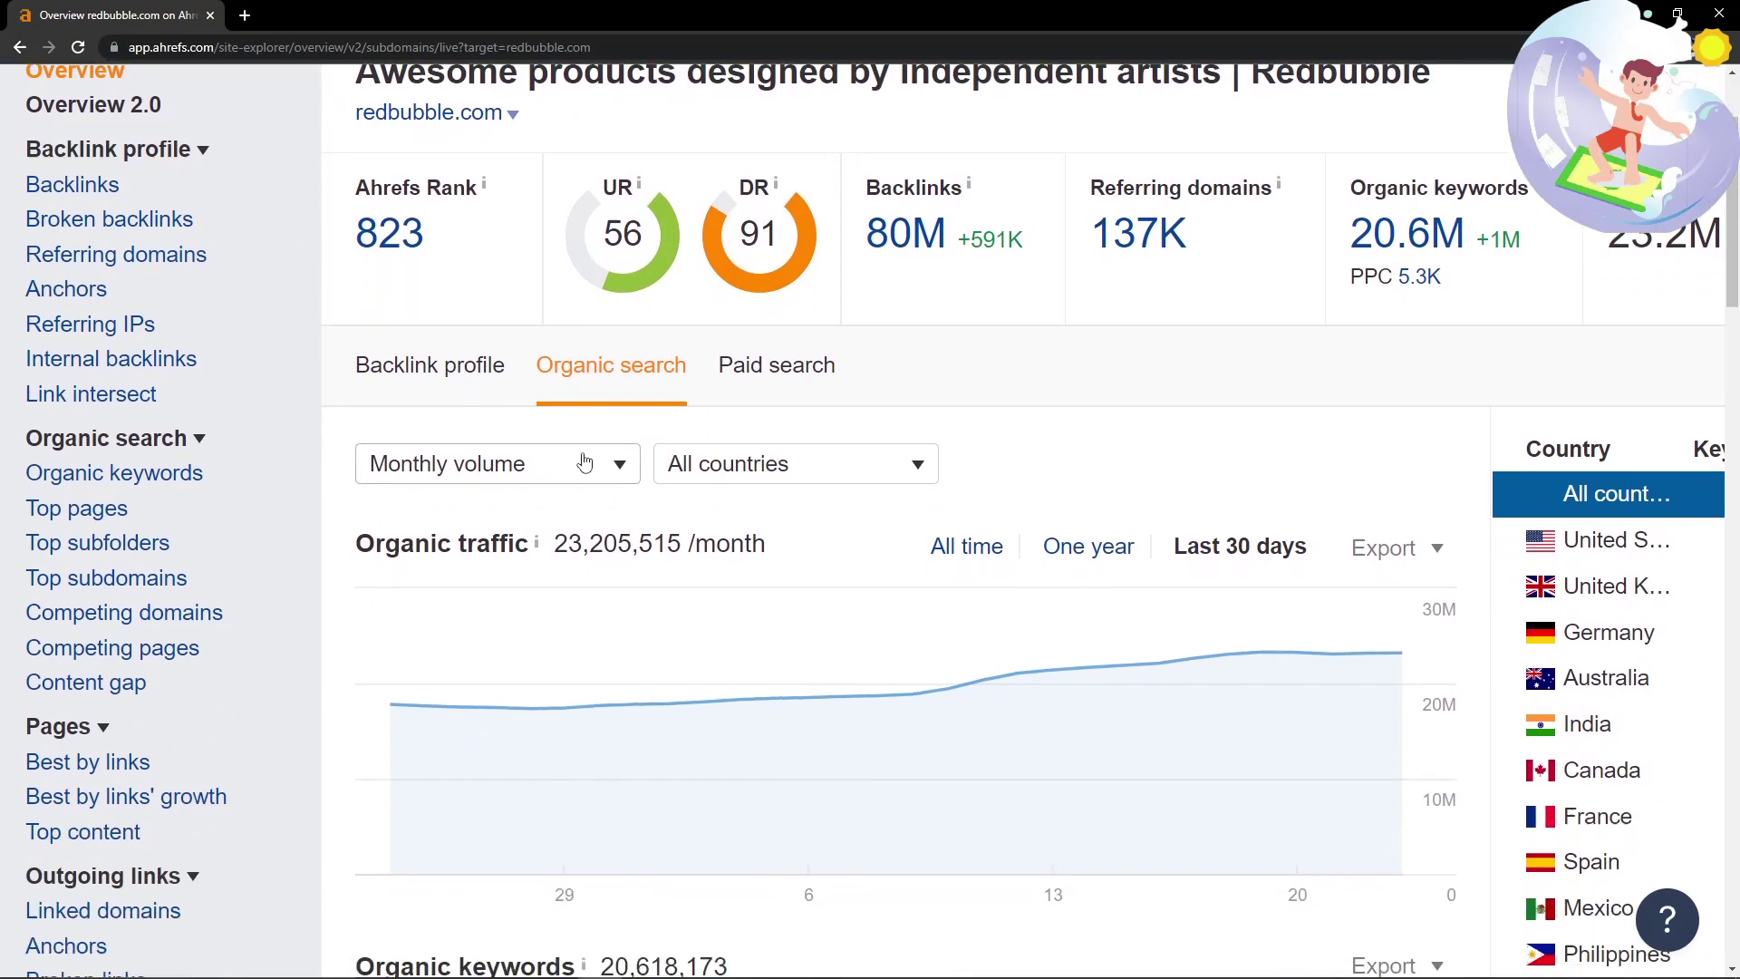
{"action": "key", "text": "ctrl+minus"}
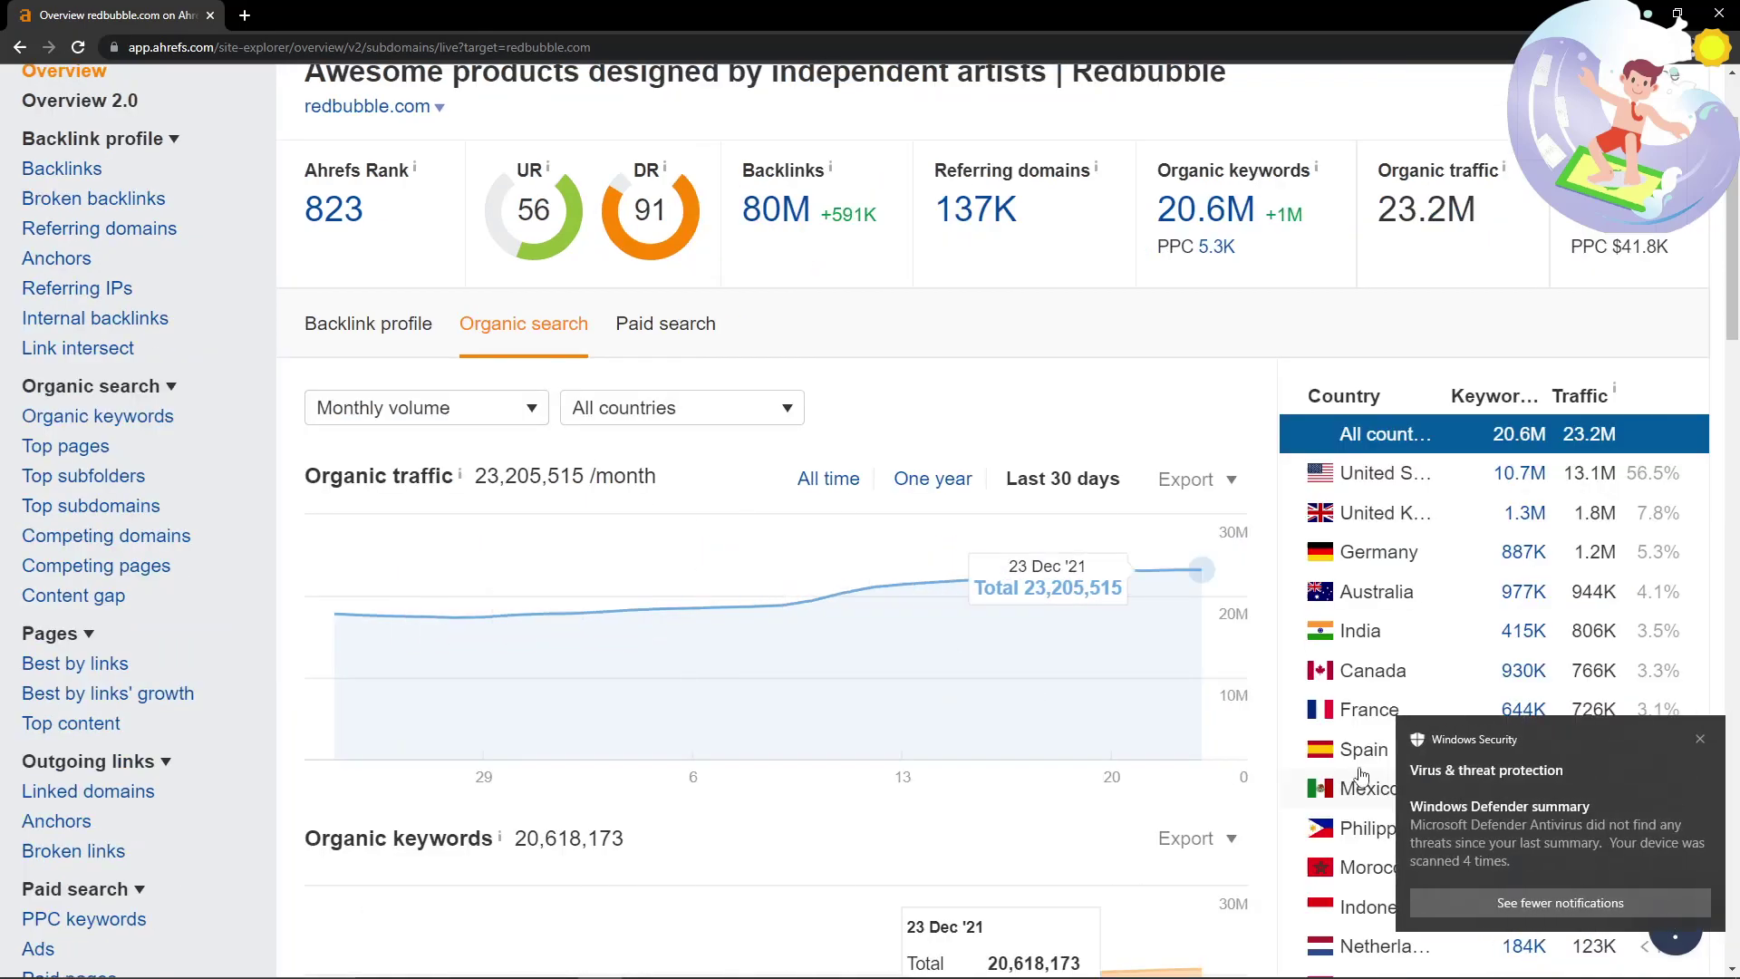
{"action": "left_click", "coordinate": [1701, 739]}
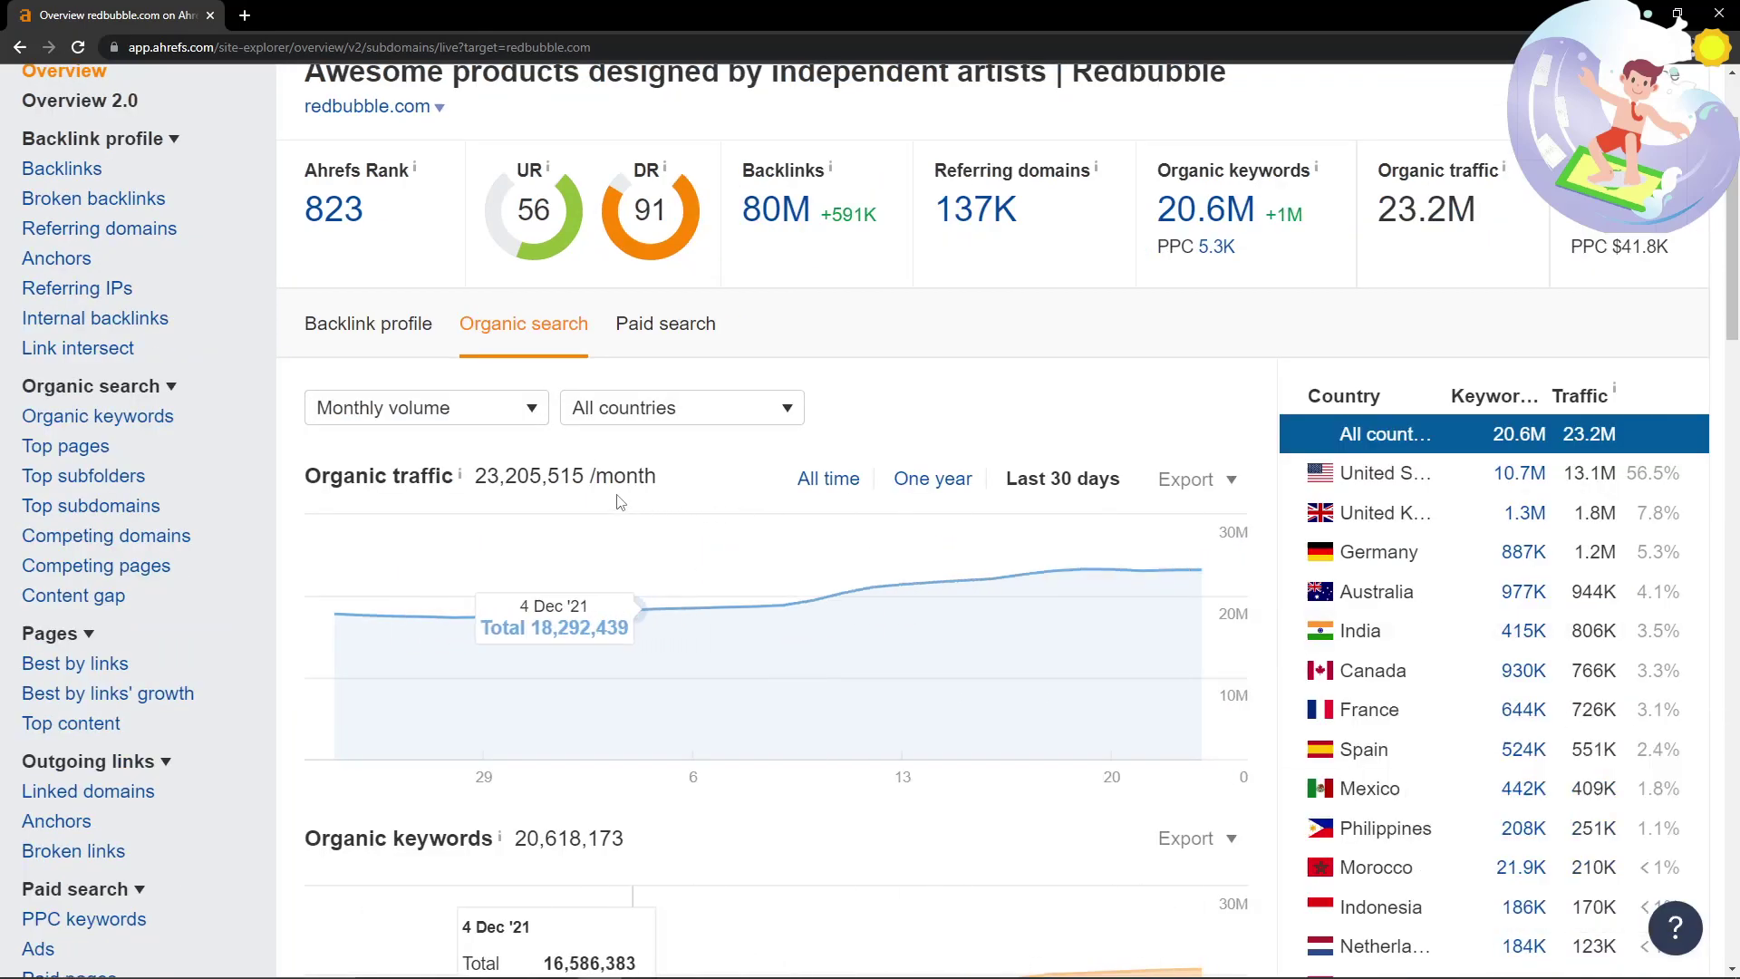
{"action": "scroll", "coordinate": [370, 439], "scroll_direction": "up", "scroll_amount": 2}
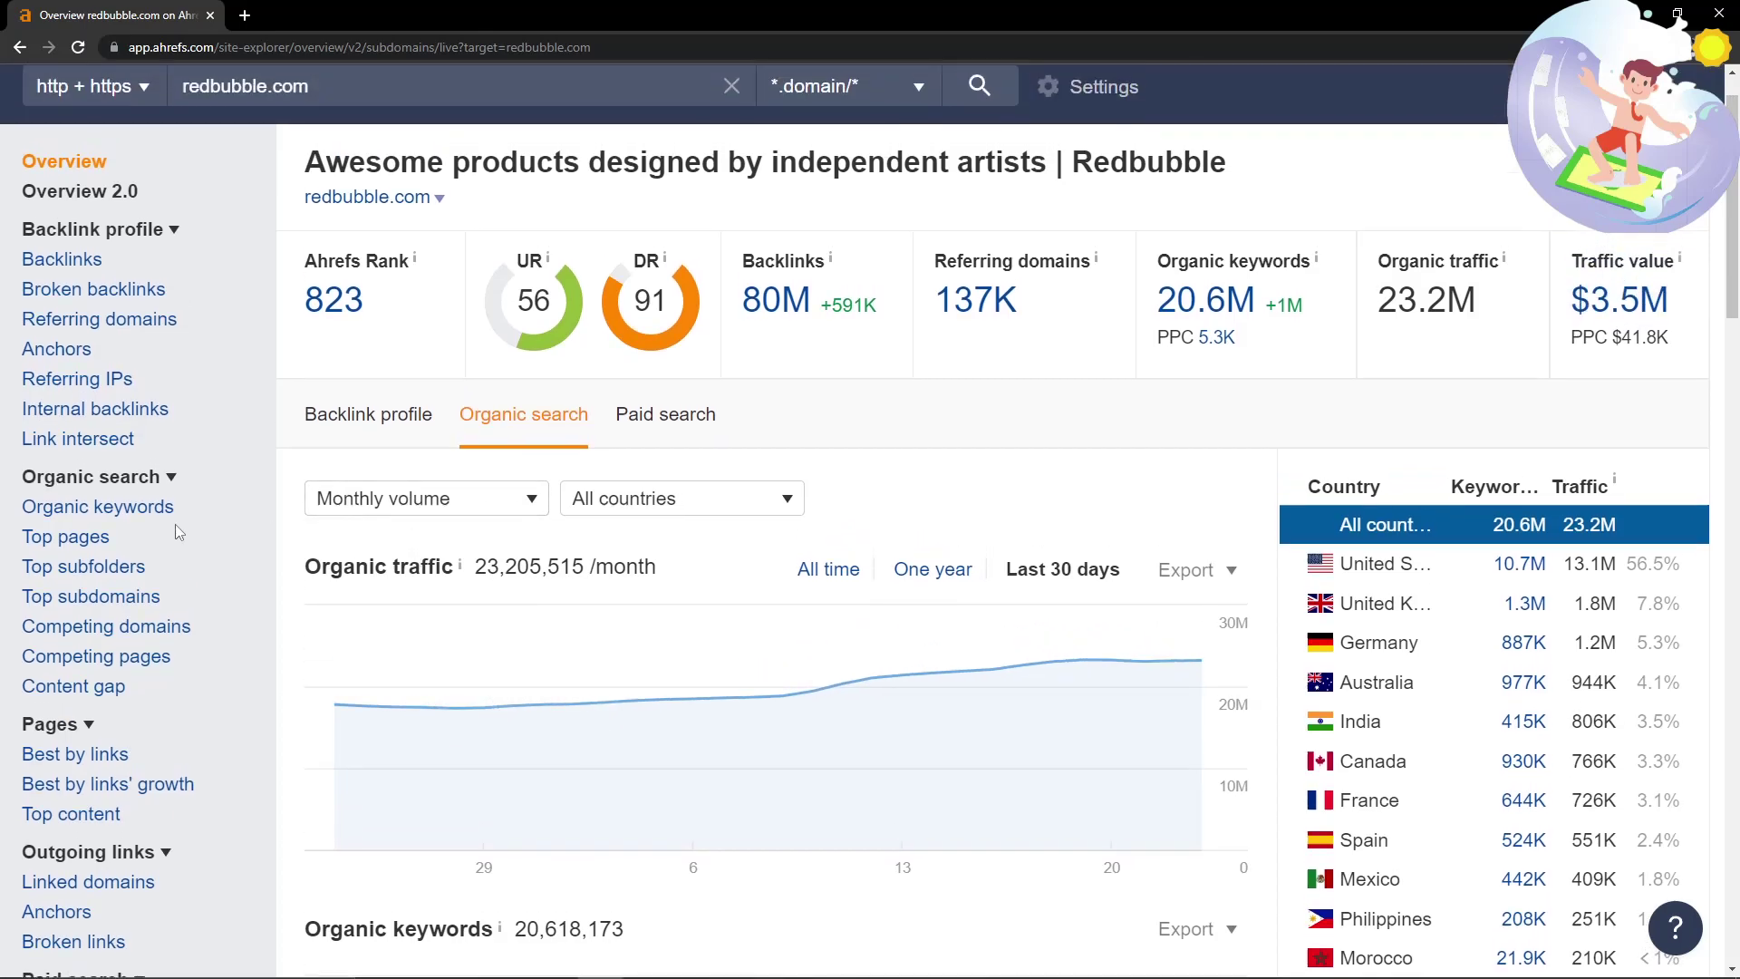
Open the redbubble.com Organic keywords report and browse the country list, United States selected.
{"action": "left_click", "coordinate": [96, 507]}
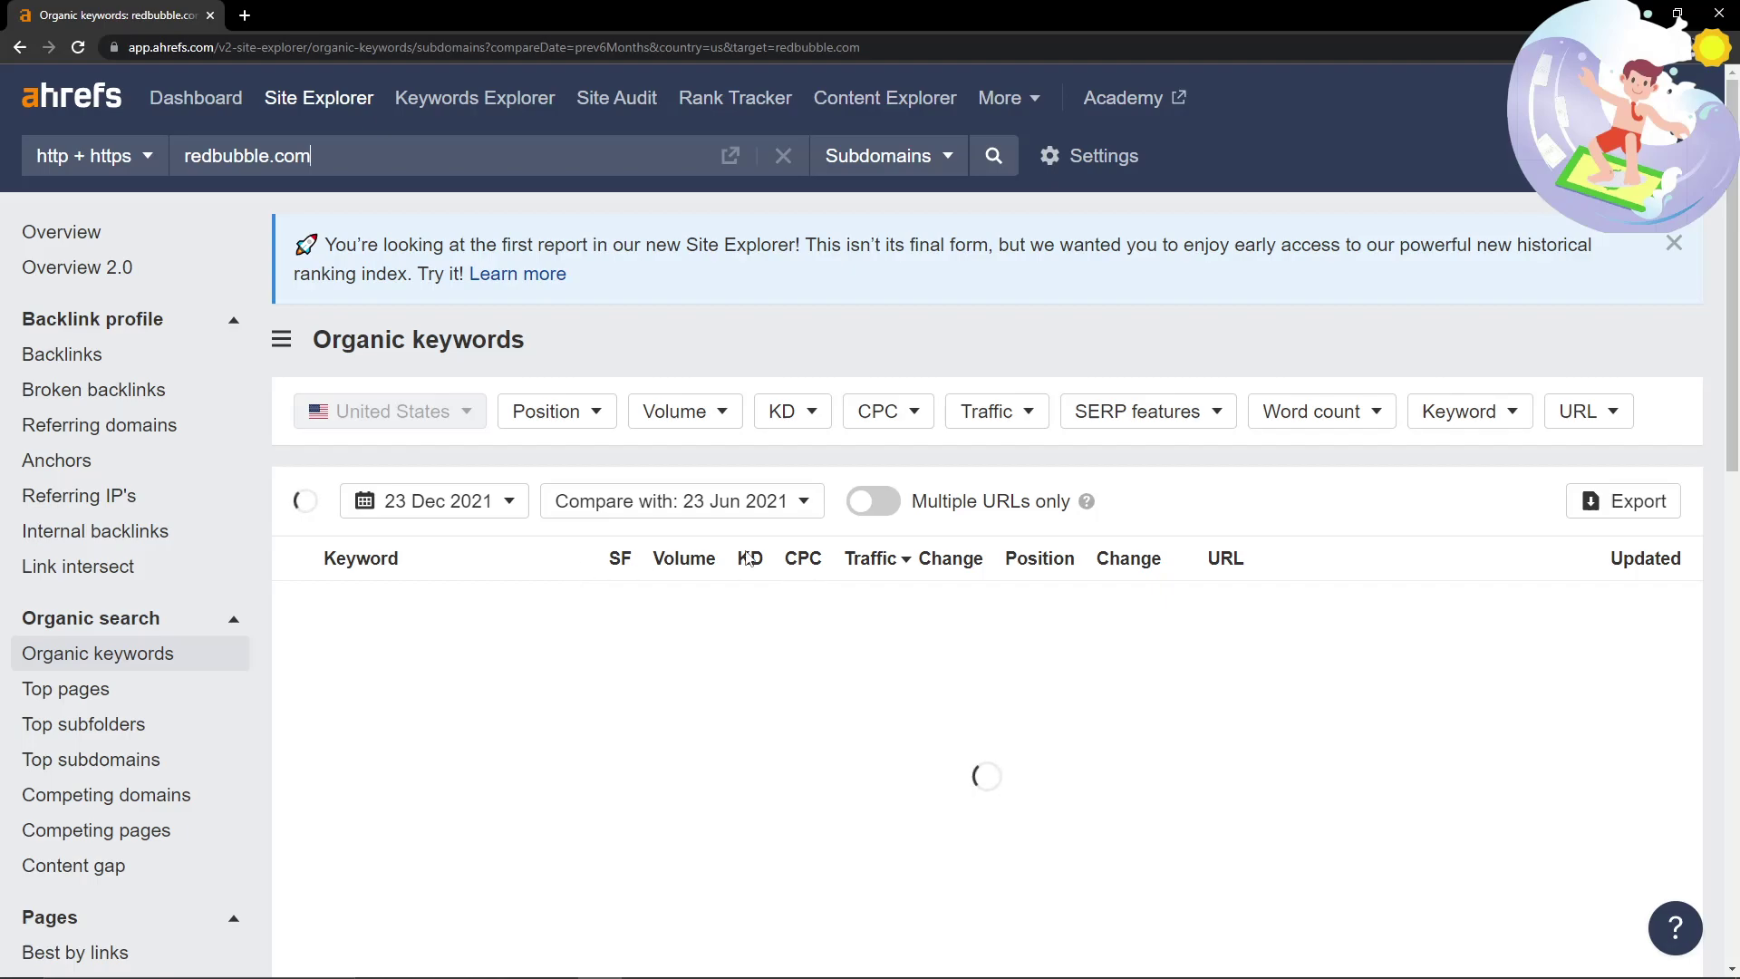
{"action": "scroll", "coordinate": [503, 311], "scroll_direction": "down", "scroll_amount": 1}
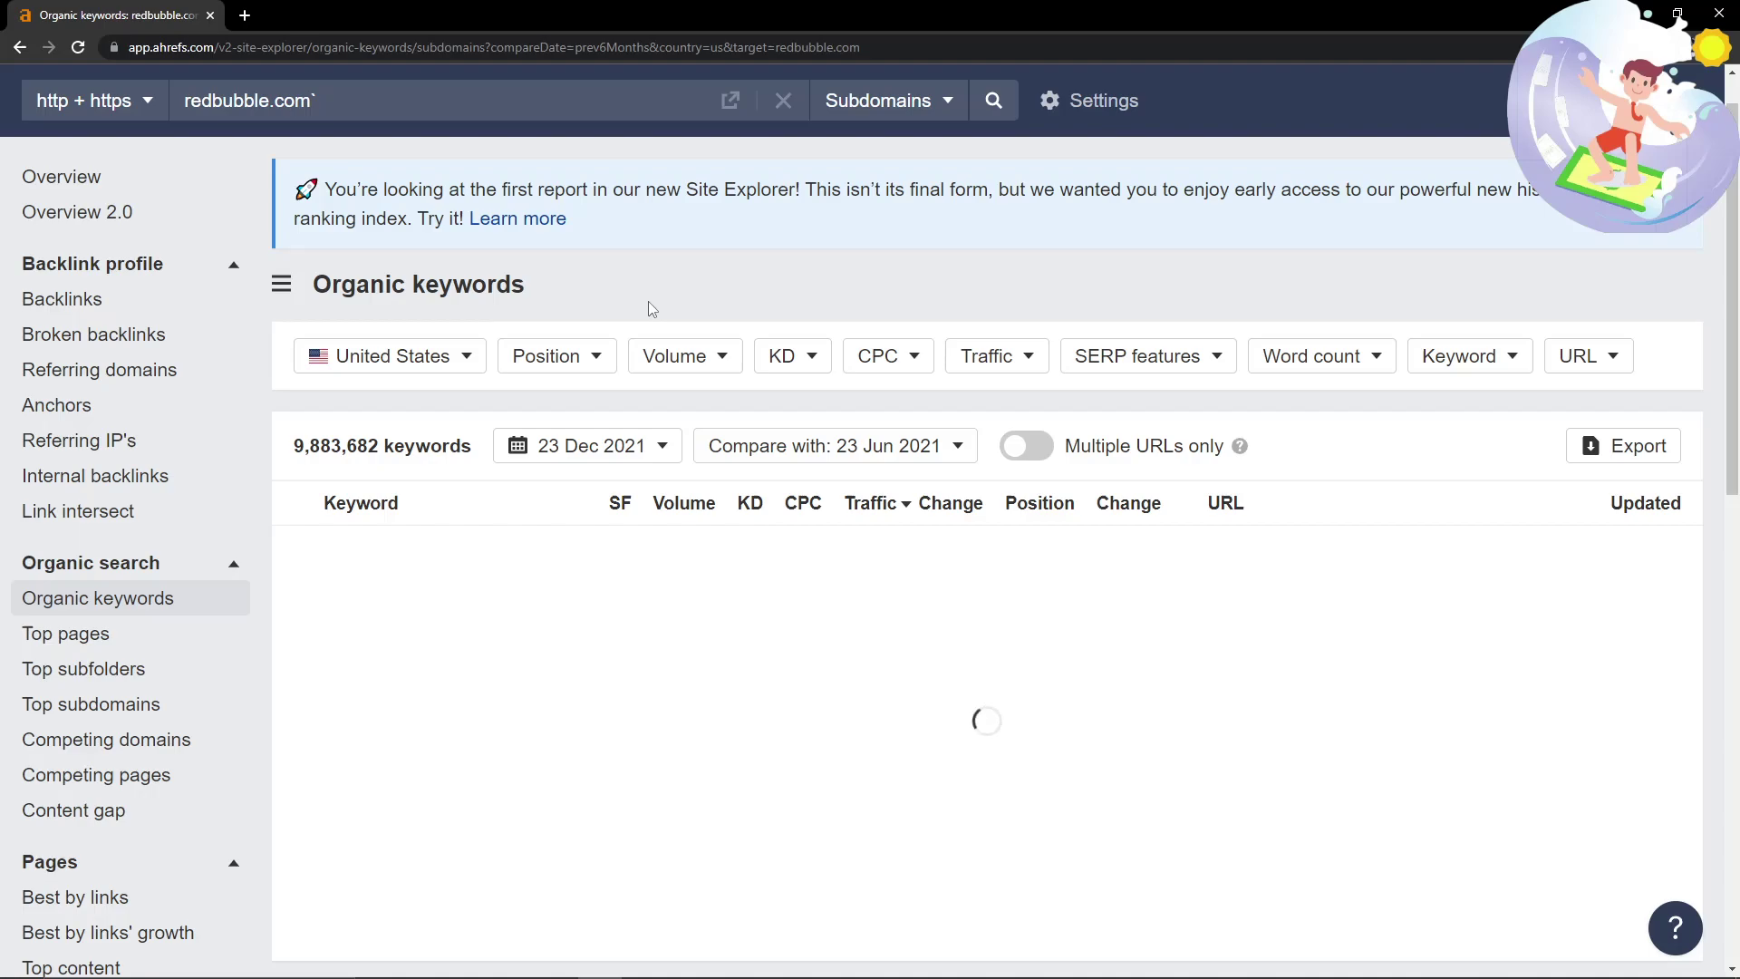
{"action": "key", "text": "BackSpace"}
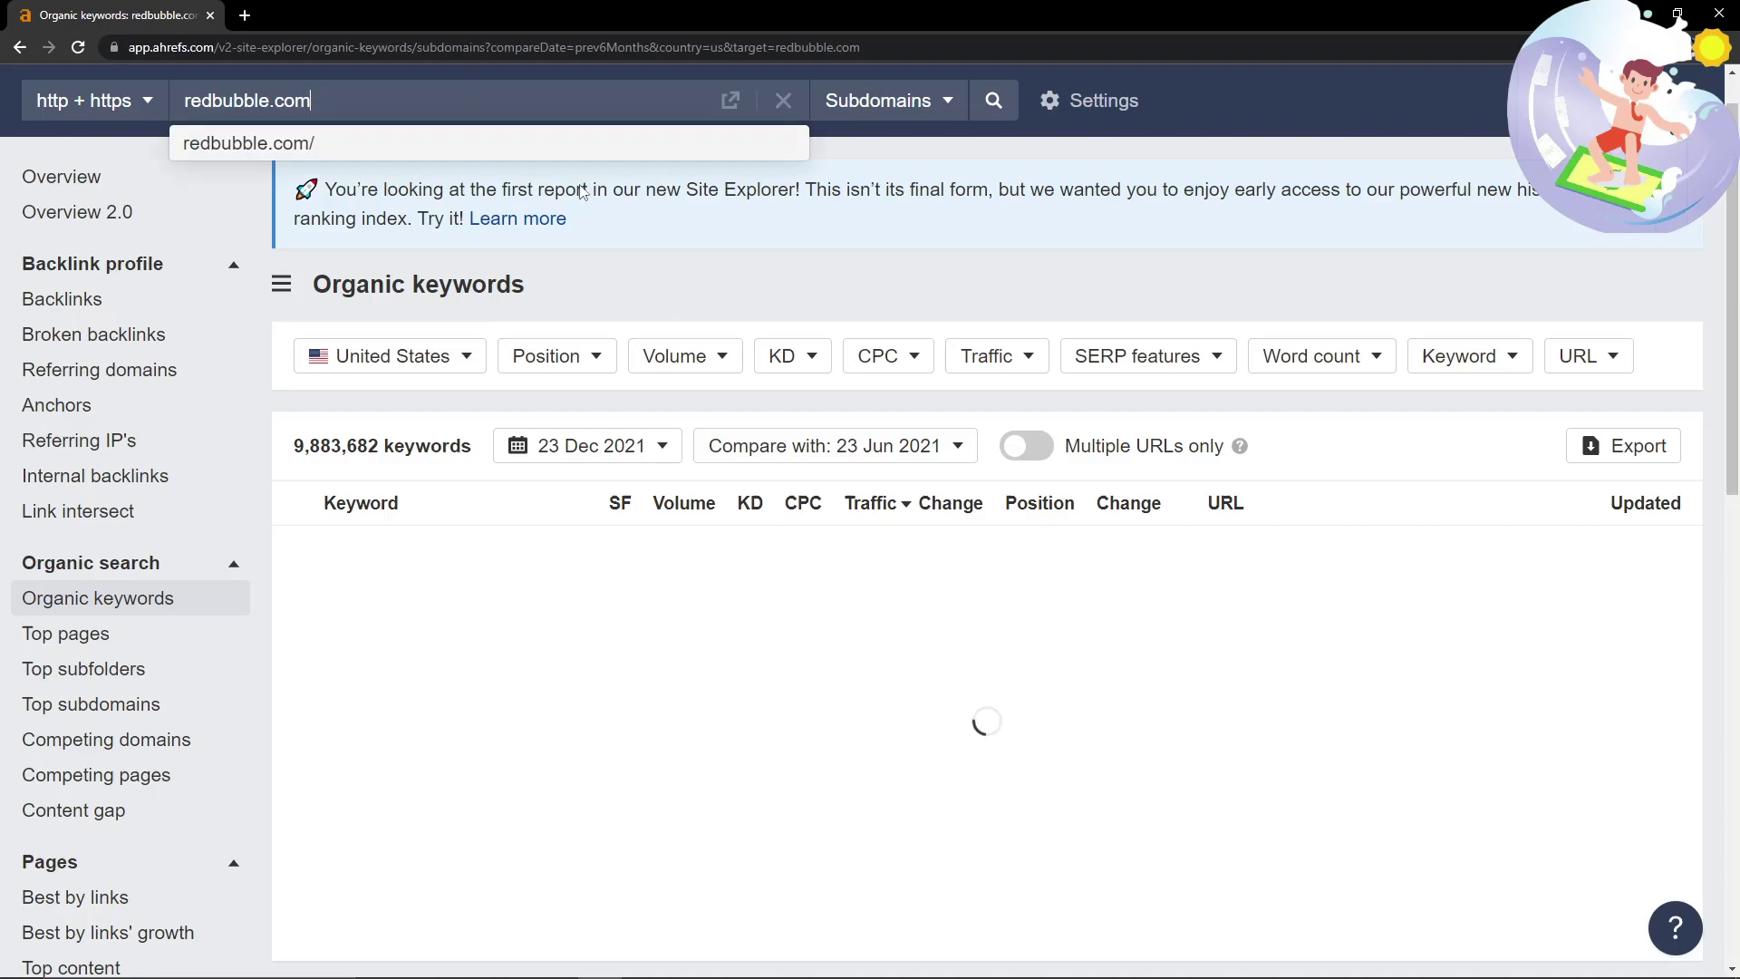
{"action": "left_click", "coordinate": [456, 360]}
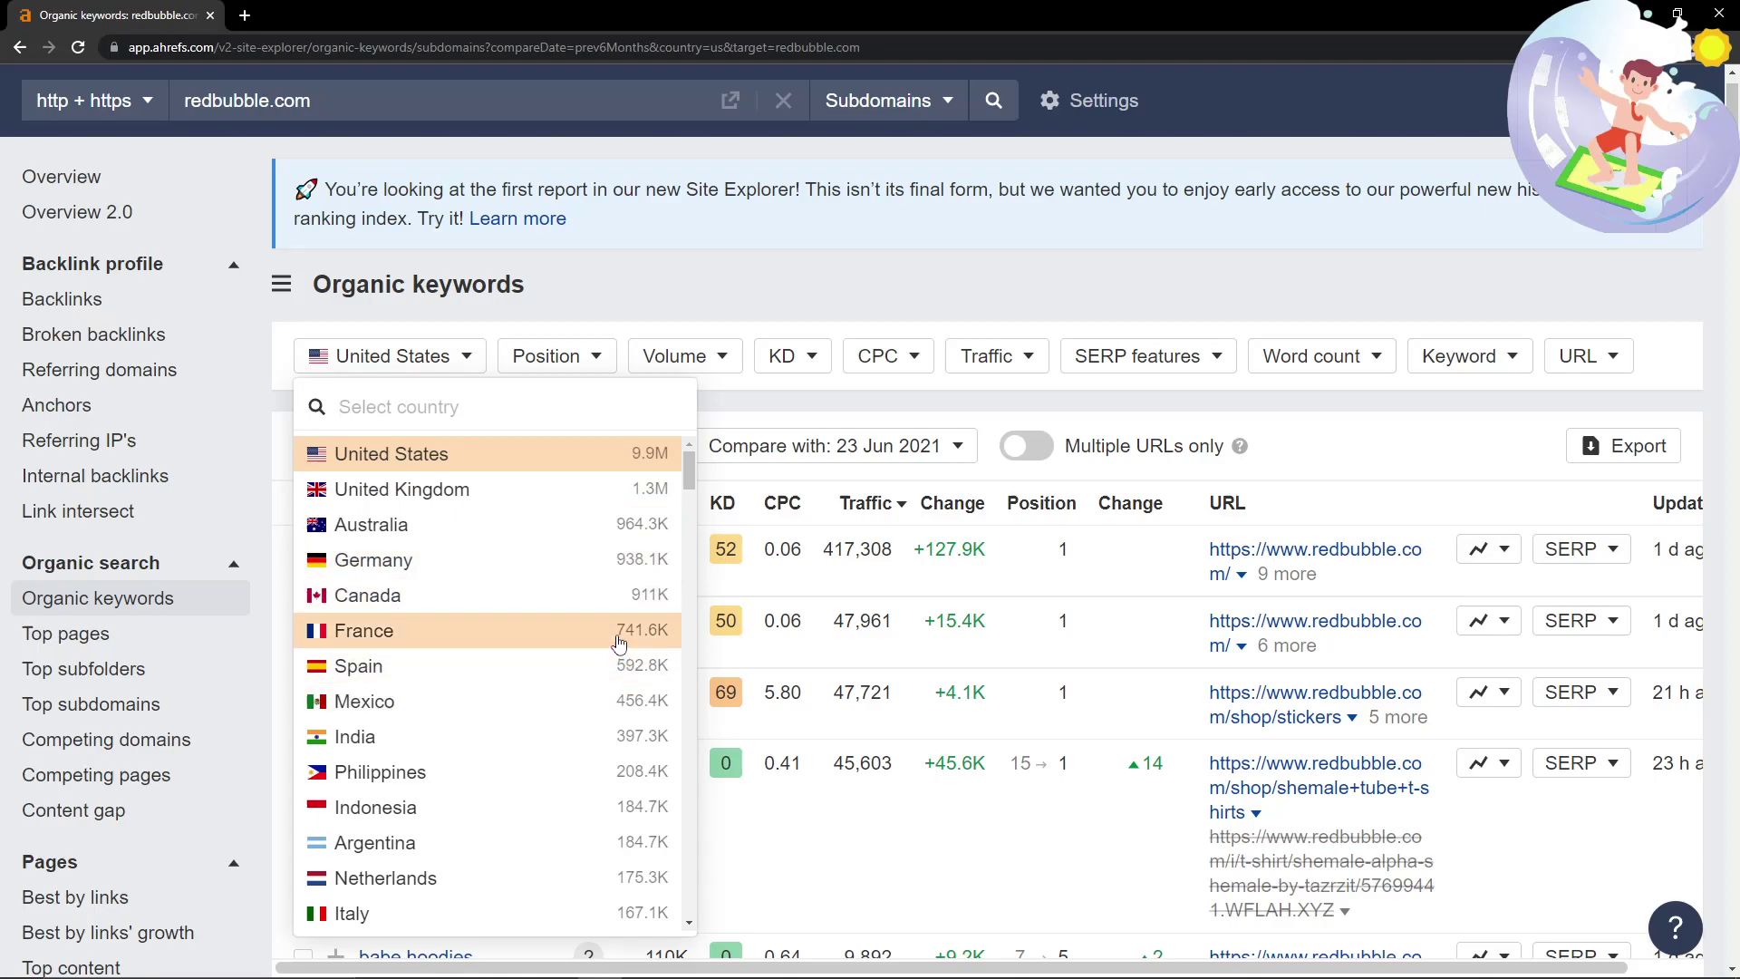
{"action": "scroll", "coordinate": [613, 716], "scroll_direction": "down", "scroll_amount": 4}
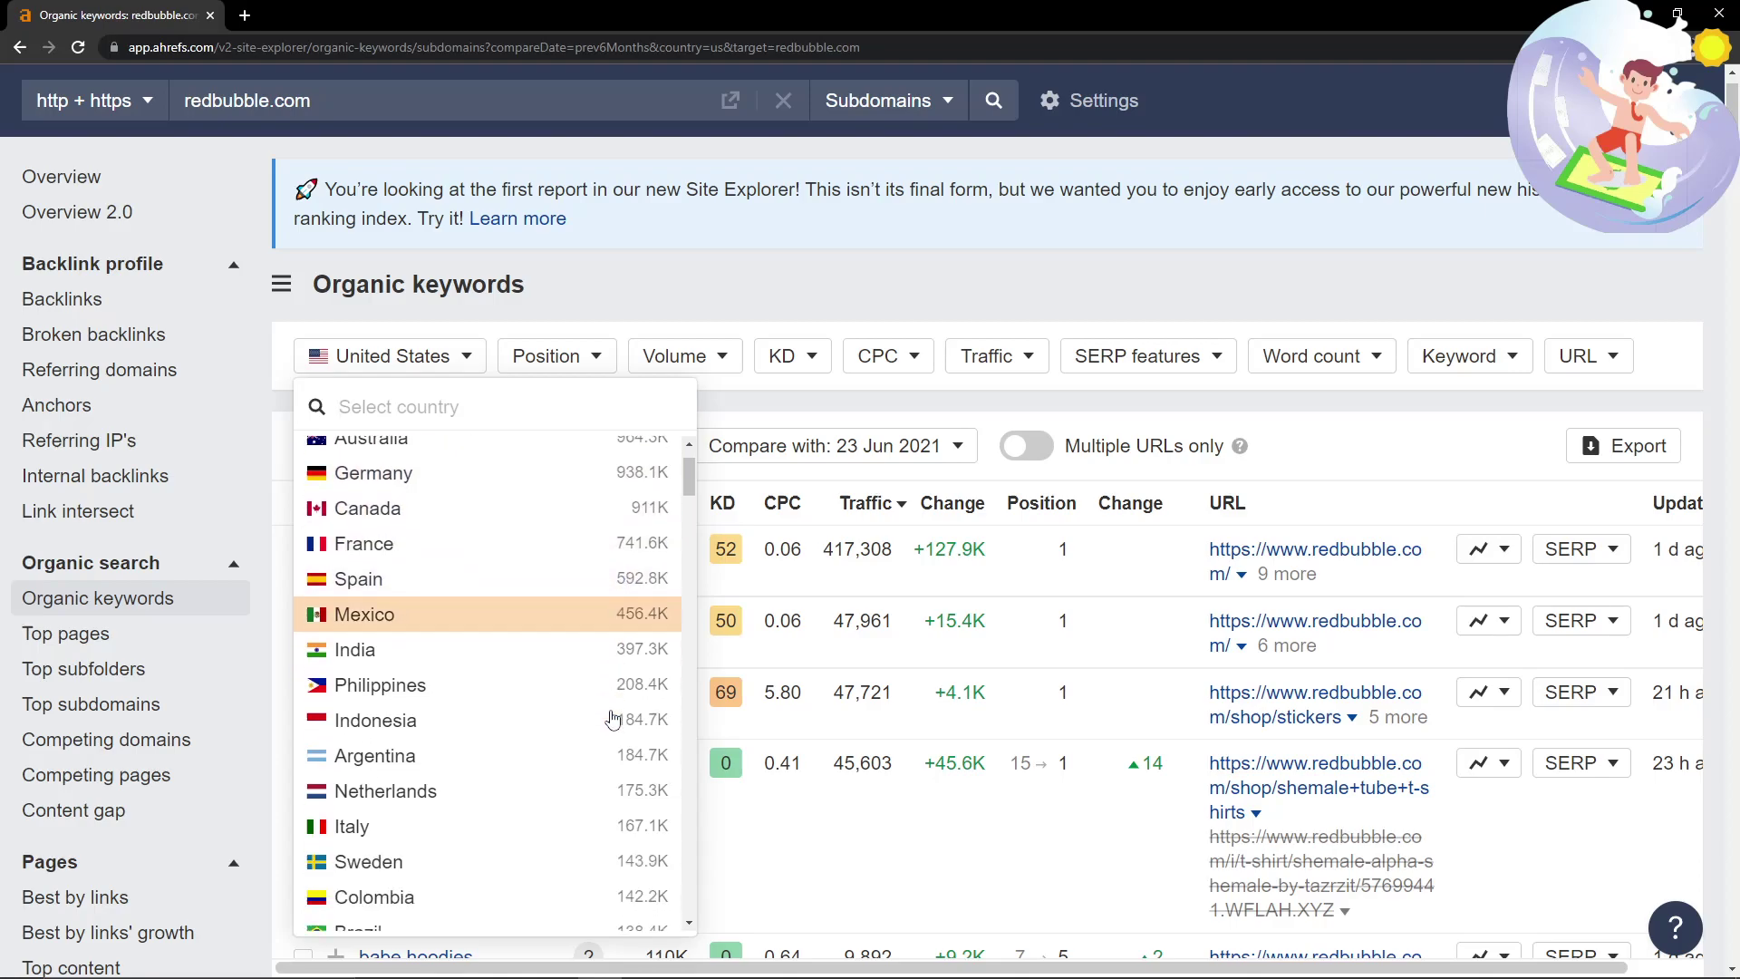
{"action": "scroll", "coordinate": [613, 716], "scroll_direction": "down", "scroll_amount": 8}
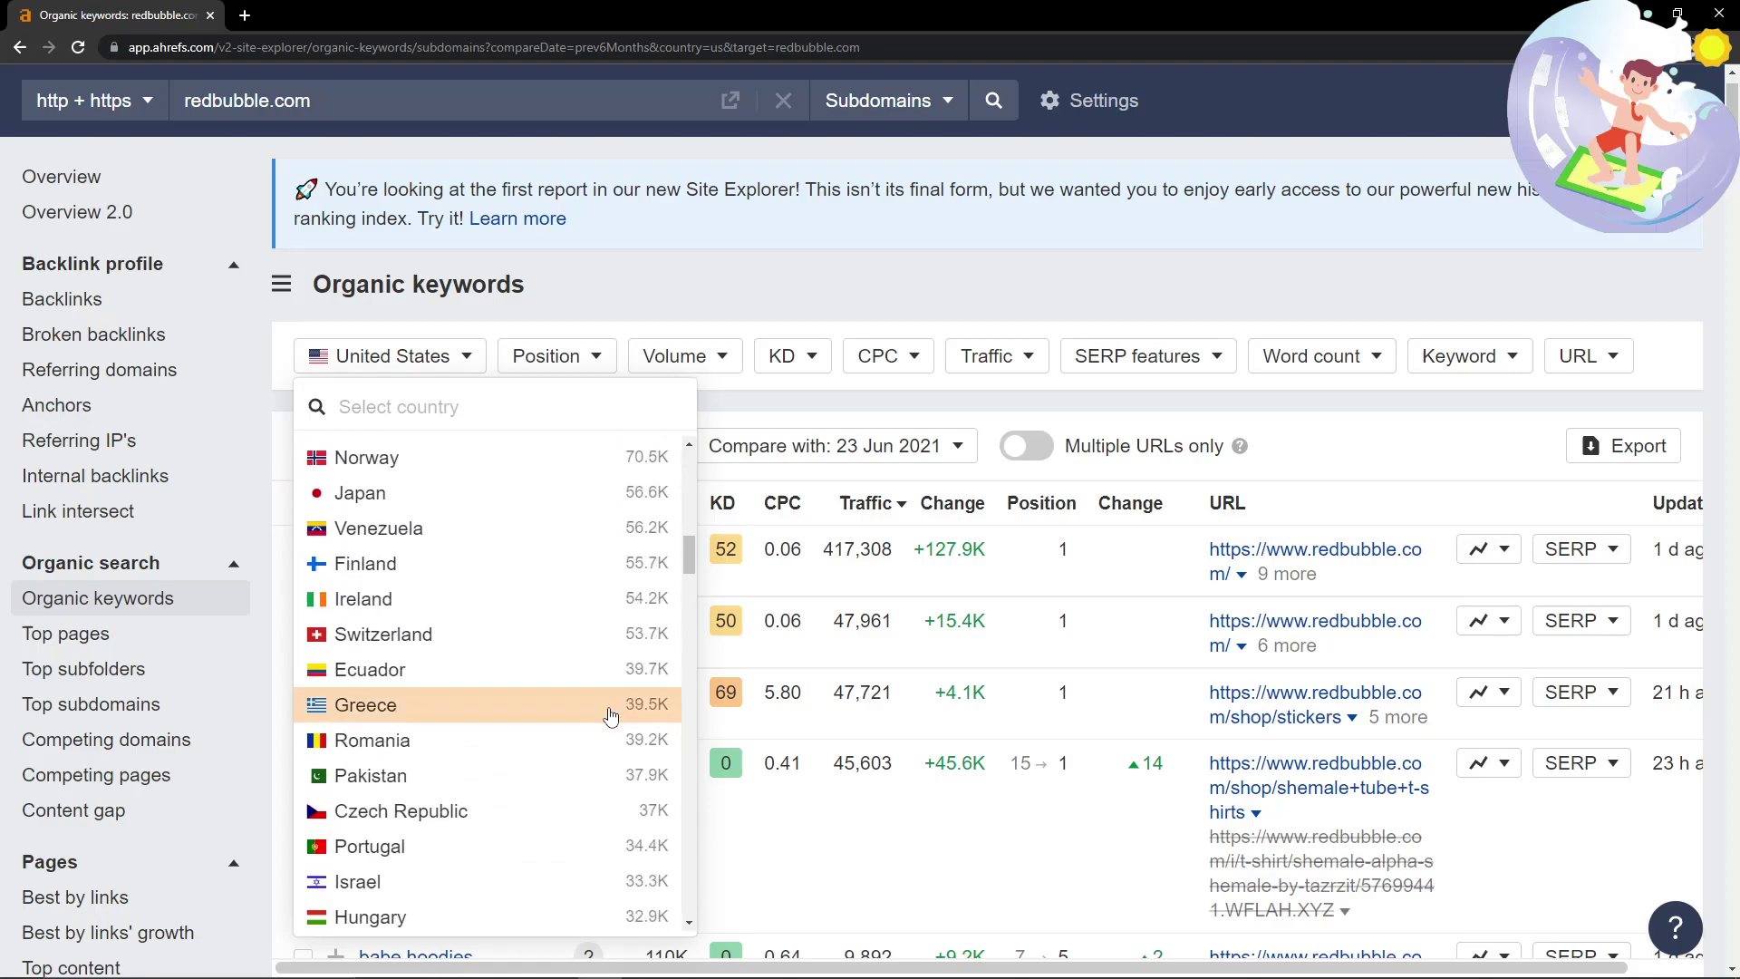
{"action": "scroll", "coordinate": [610, 716], "scroll_direction": "up", "scroll_amount": 8}
{"action": "scroll", "coordinate": [610, 716], "scroll_direction": "up", "scroll_amount": 2}
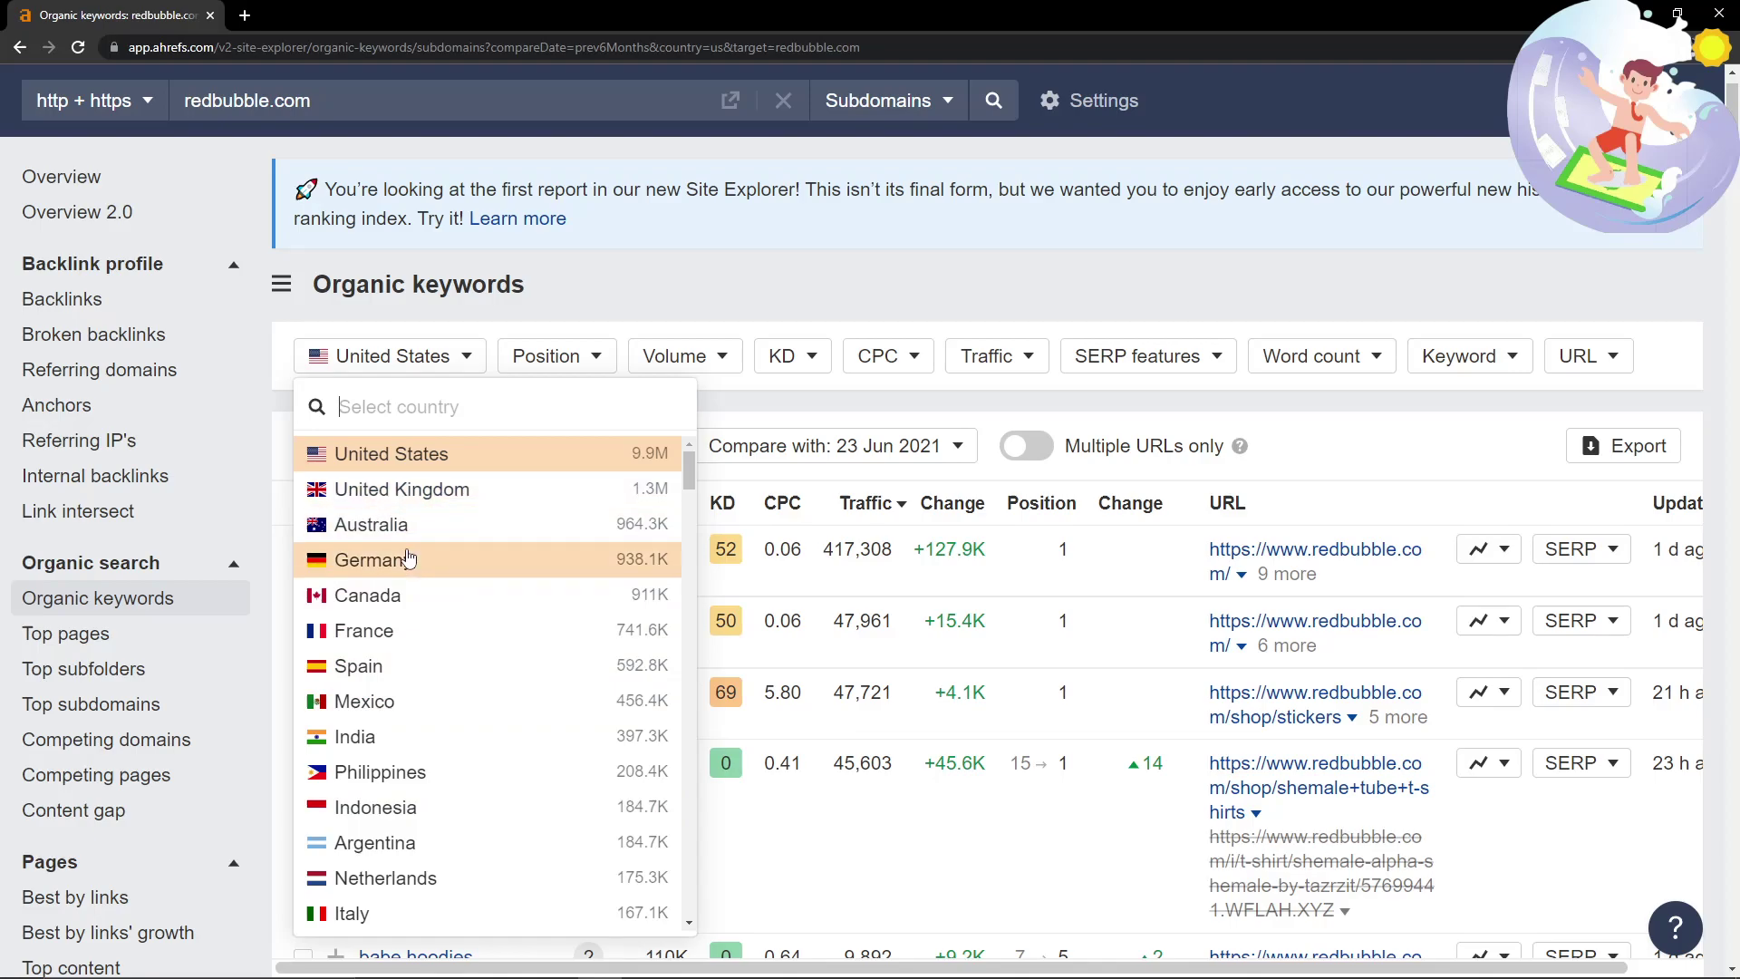
Close the country list keeping United States and scroll down the keyword table.
{"action": "left_click", "coordinate": [1195, 410]}
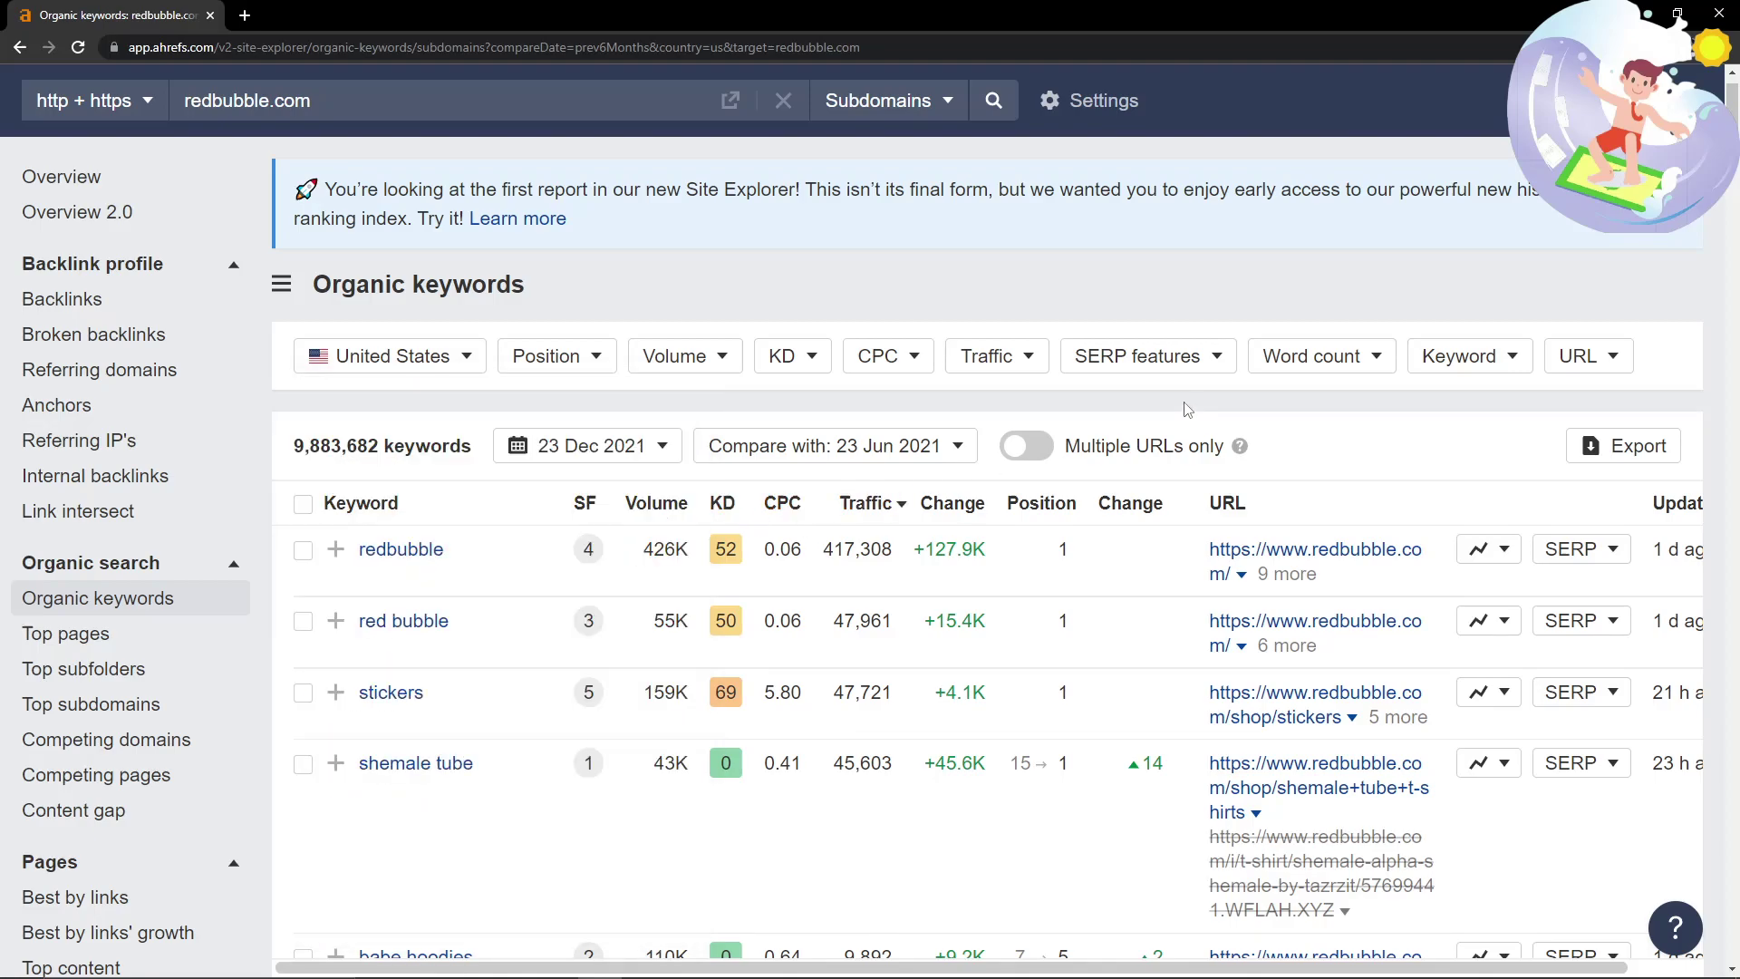
{"action": "scroll", "coordinate": [726, 547], "scroll_direction": "down", "scroll_amount": 2}
{"action": "scroll", "coordinate": [728, 553], "scroll_direction": "down", "scroll_amount": 8}
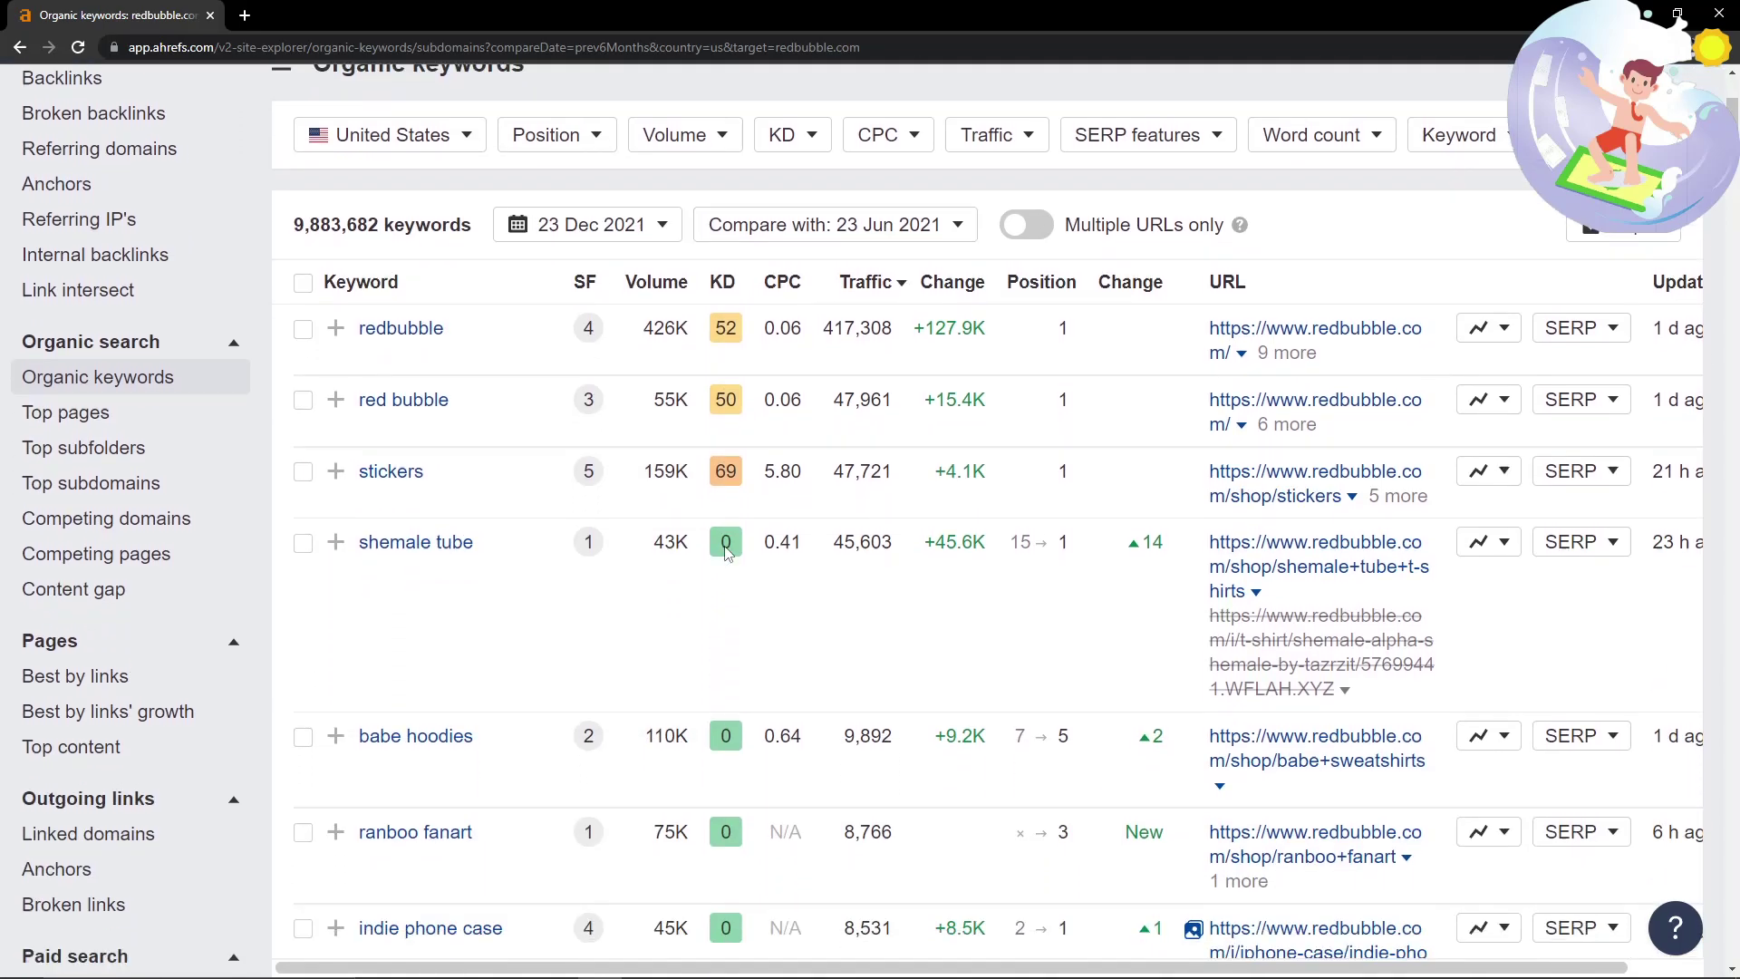
{"action": "scroll", "coordinate": [726, 548], "scroll_direction": "down", "scroll_amount": 12}
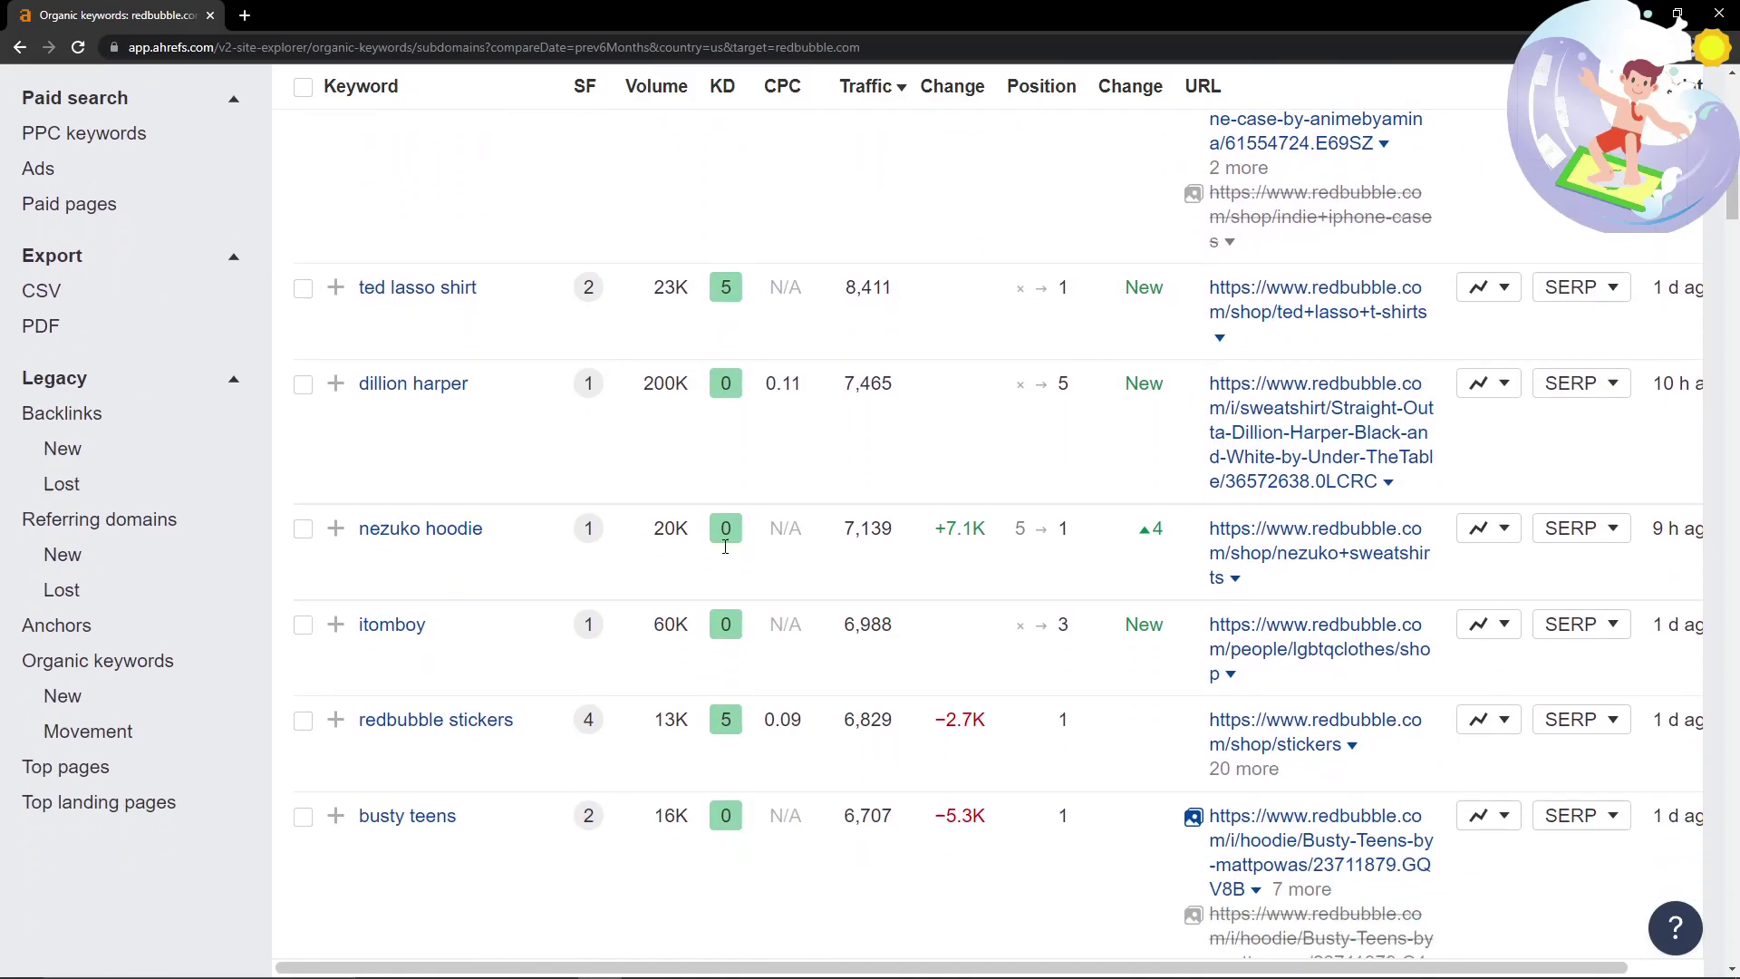
{"action": "scroll", "coordinate": [724, 553], "scroll_direction": "down", "scroll_amount": 4}
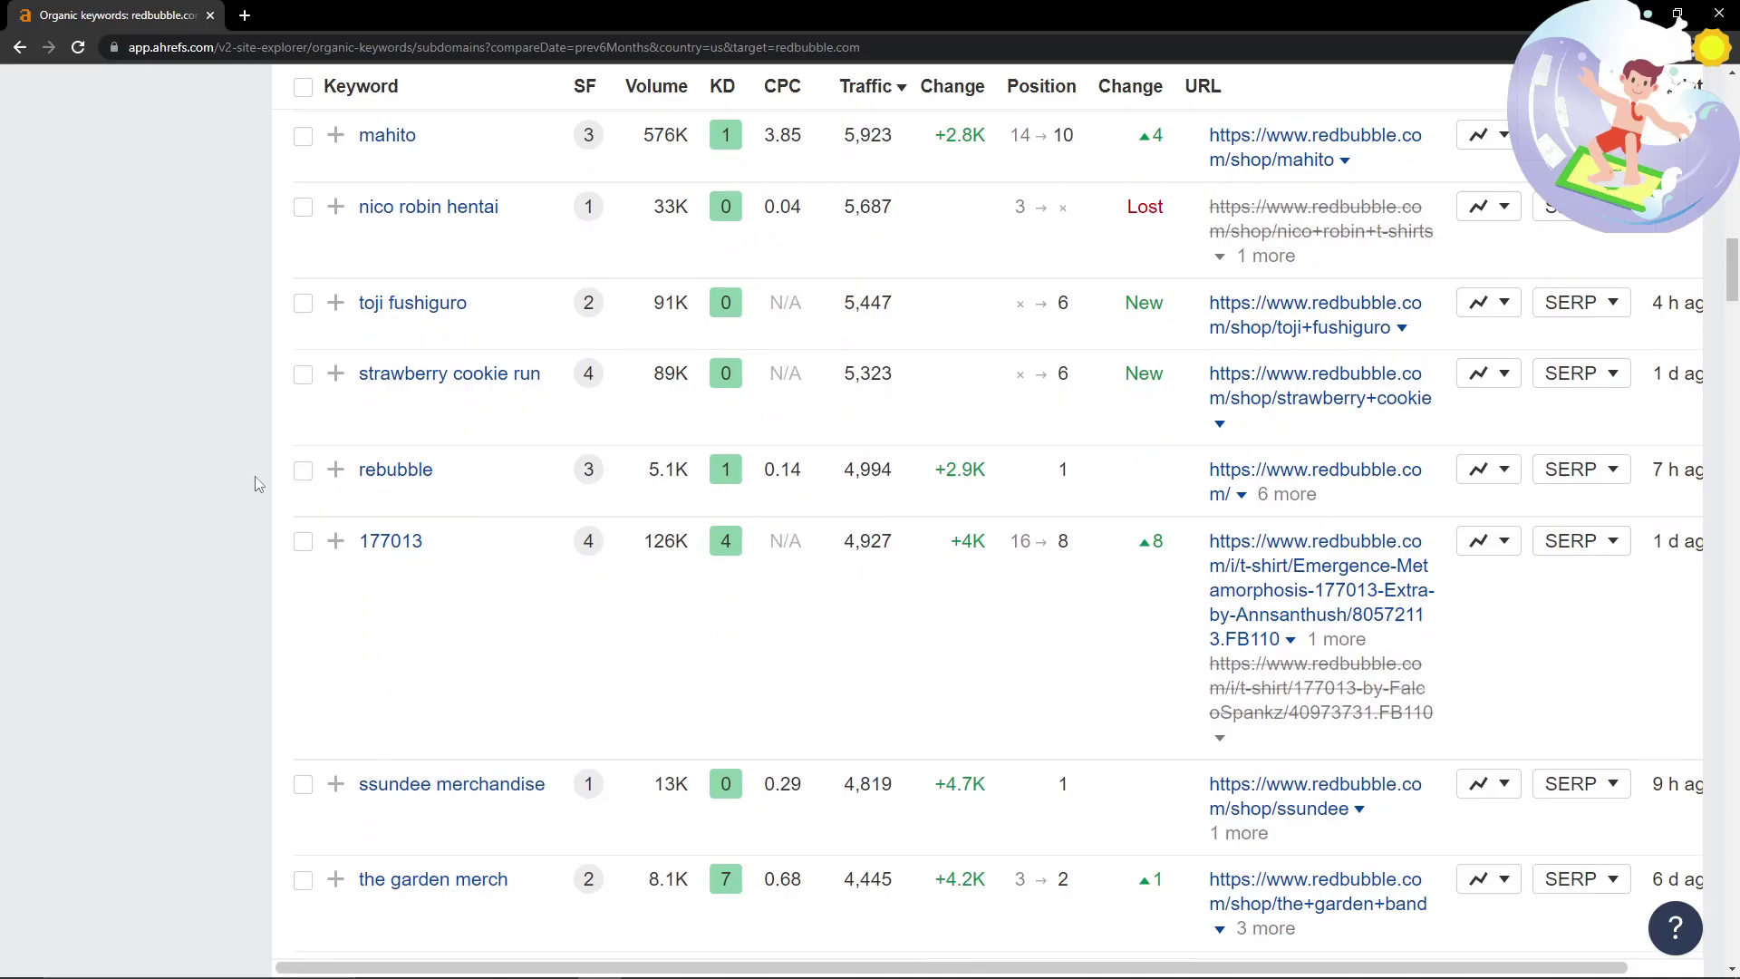
{"action": "scroll", "coordinate": [255, 476], "scroll_direction": "down", "scroll_amount": 1}
{"action": "scroll", "coordinate": [254, 478], "scroll_direction": "down", "scroll_amount": 4}
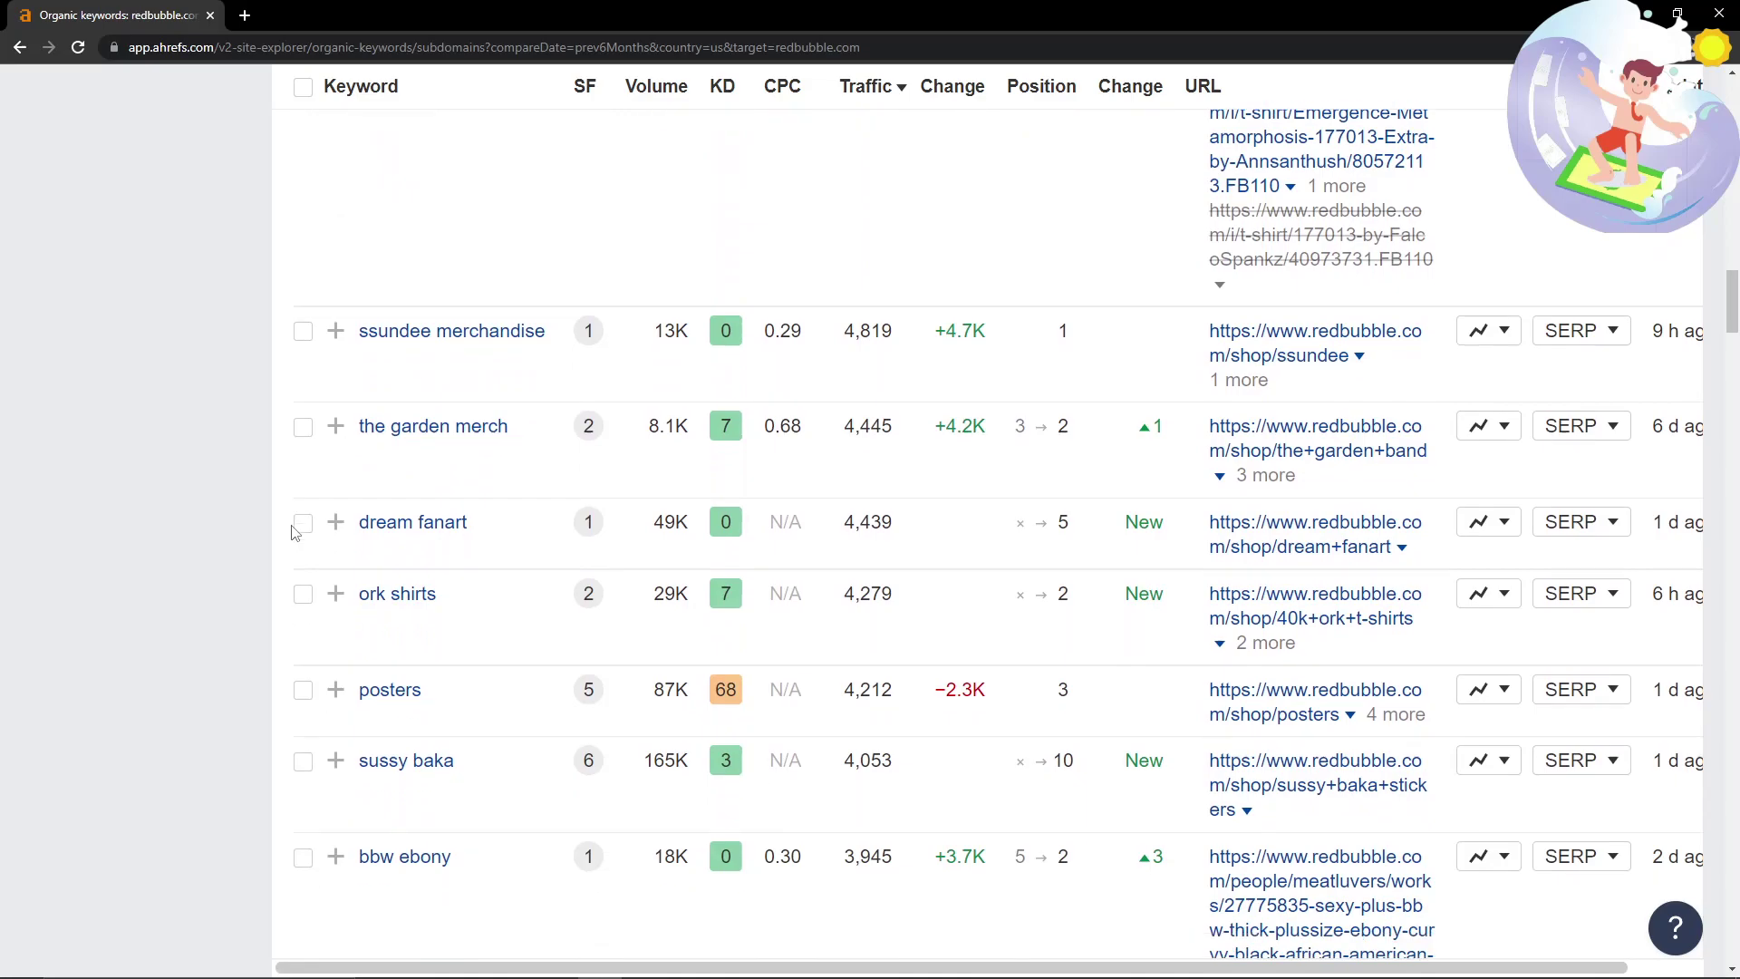
{"action": "scroll", "coordinate": [296, 533], "scroll_direction": "down", "scroll_amount": 10}
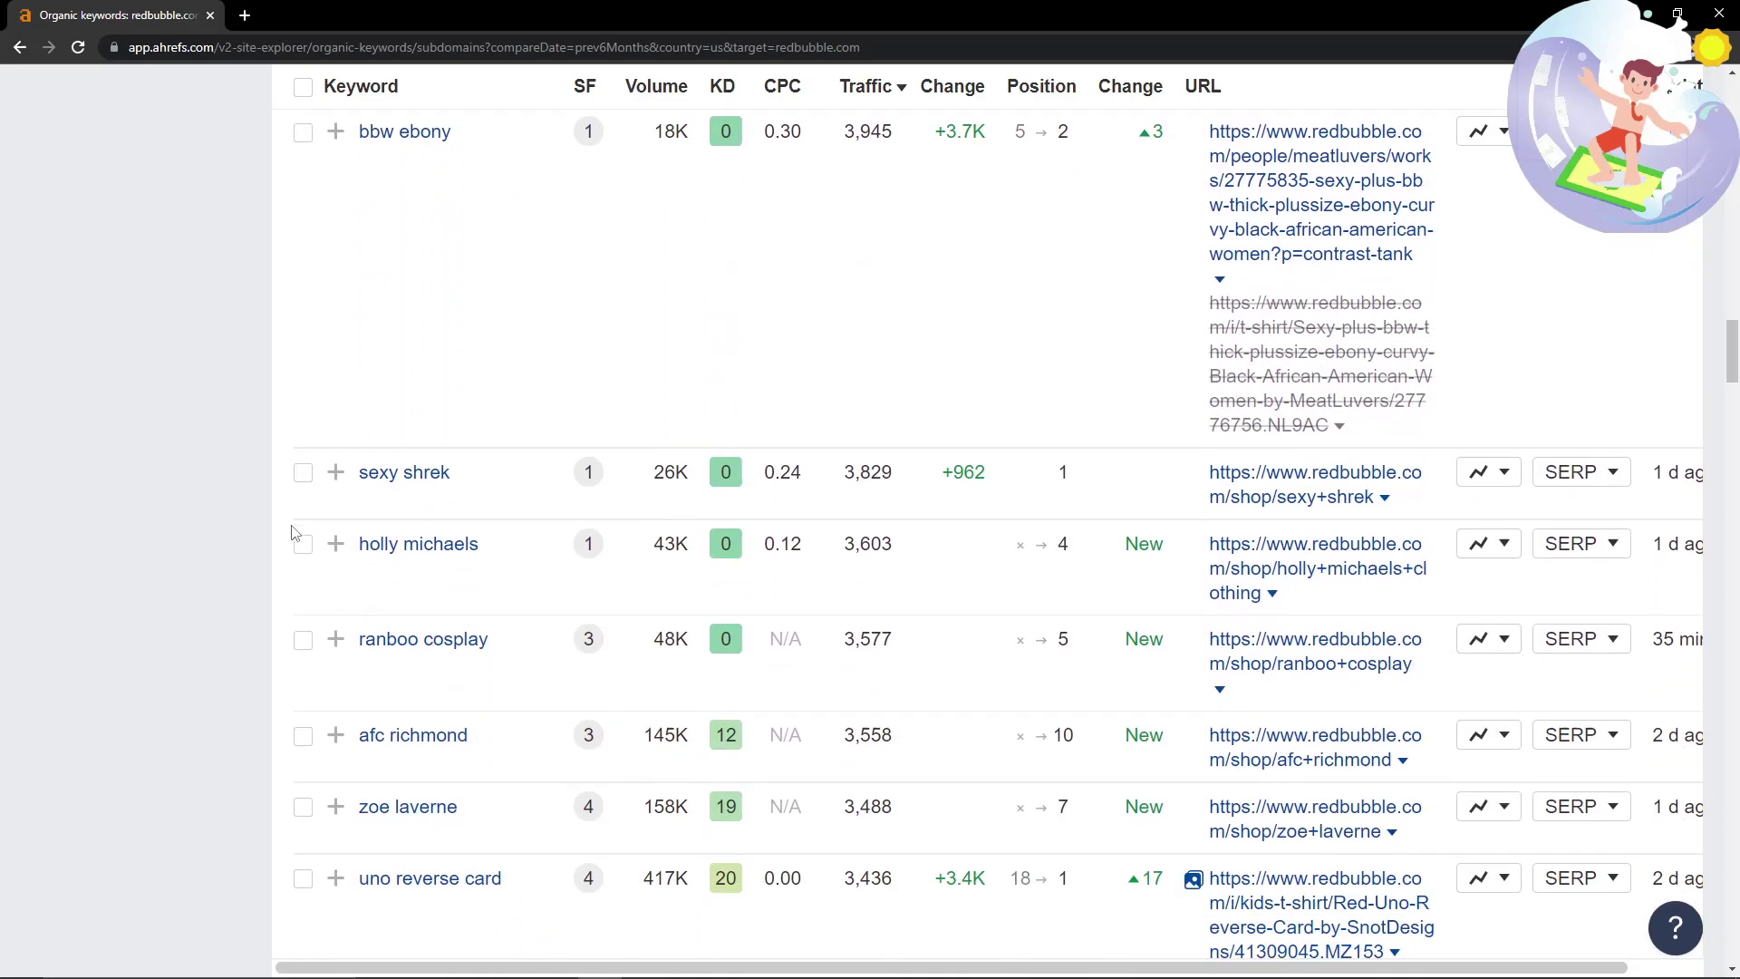
{"action": "scroll", "coordinate": [295, 533], "scroll_direction": "down", "scroll_amount": 1}
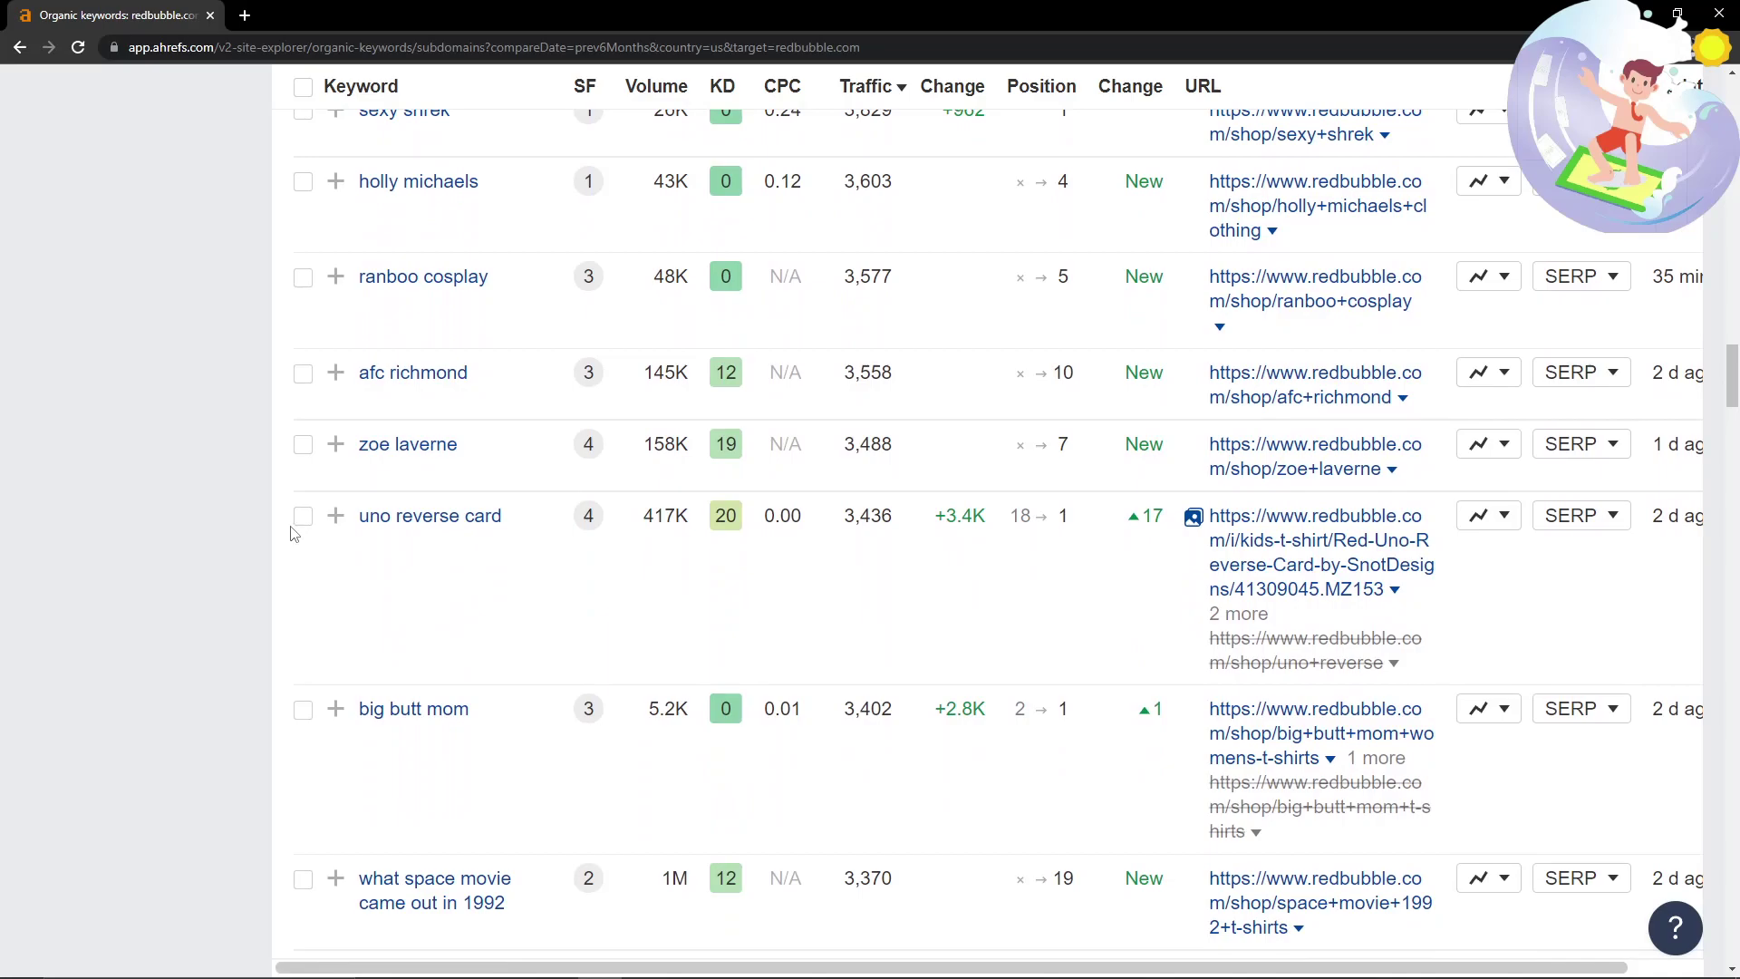
{"action": "scroll", "coordinate": [293, 533], "scroll_direction": "down", "scroll_amount": 2}
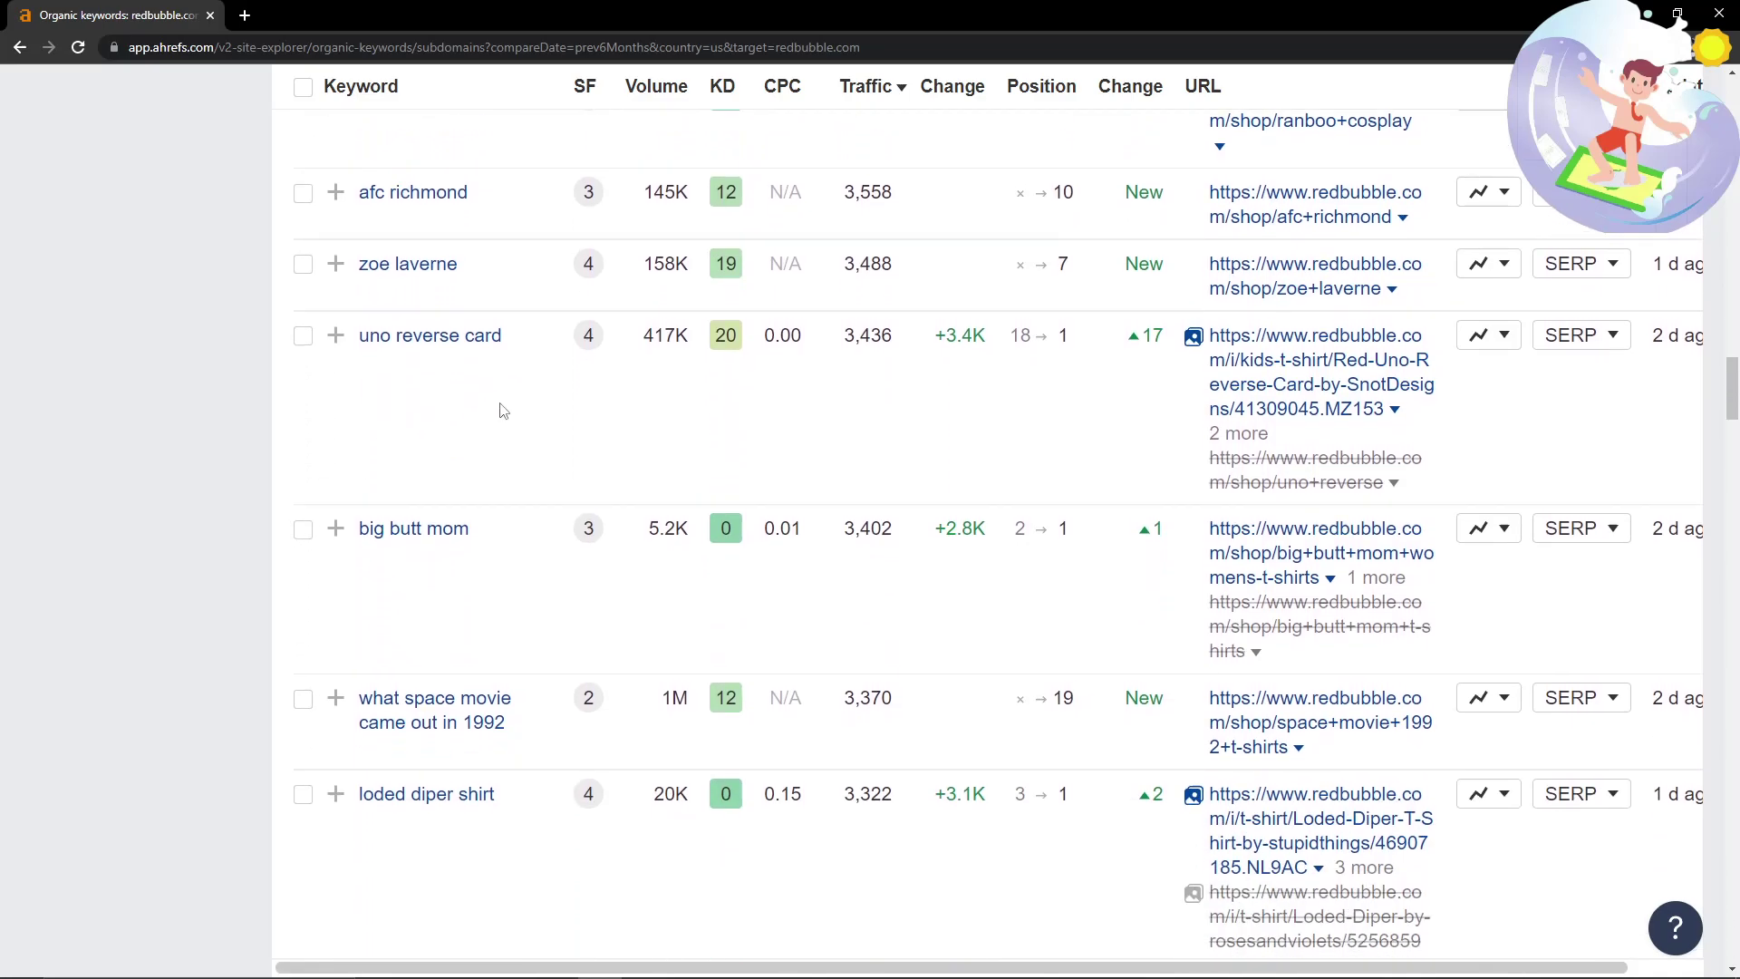
{"action": "scroll", "coordinate": [531, 425], "scroll_direction": "up", "scroll_amount": 1}
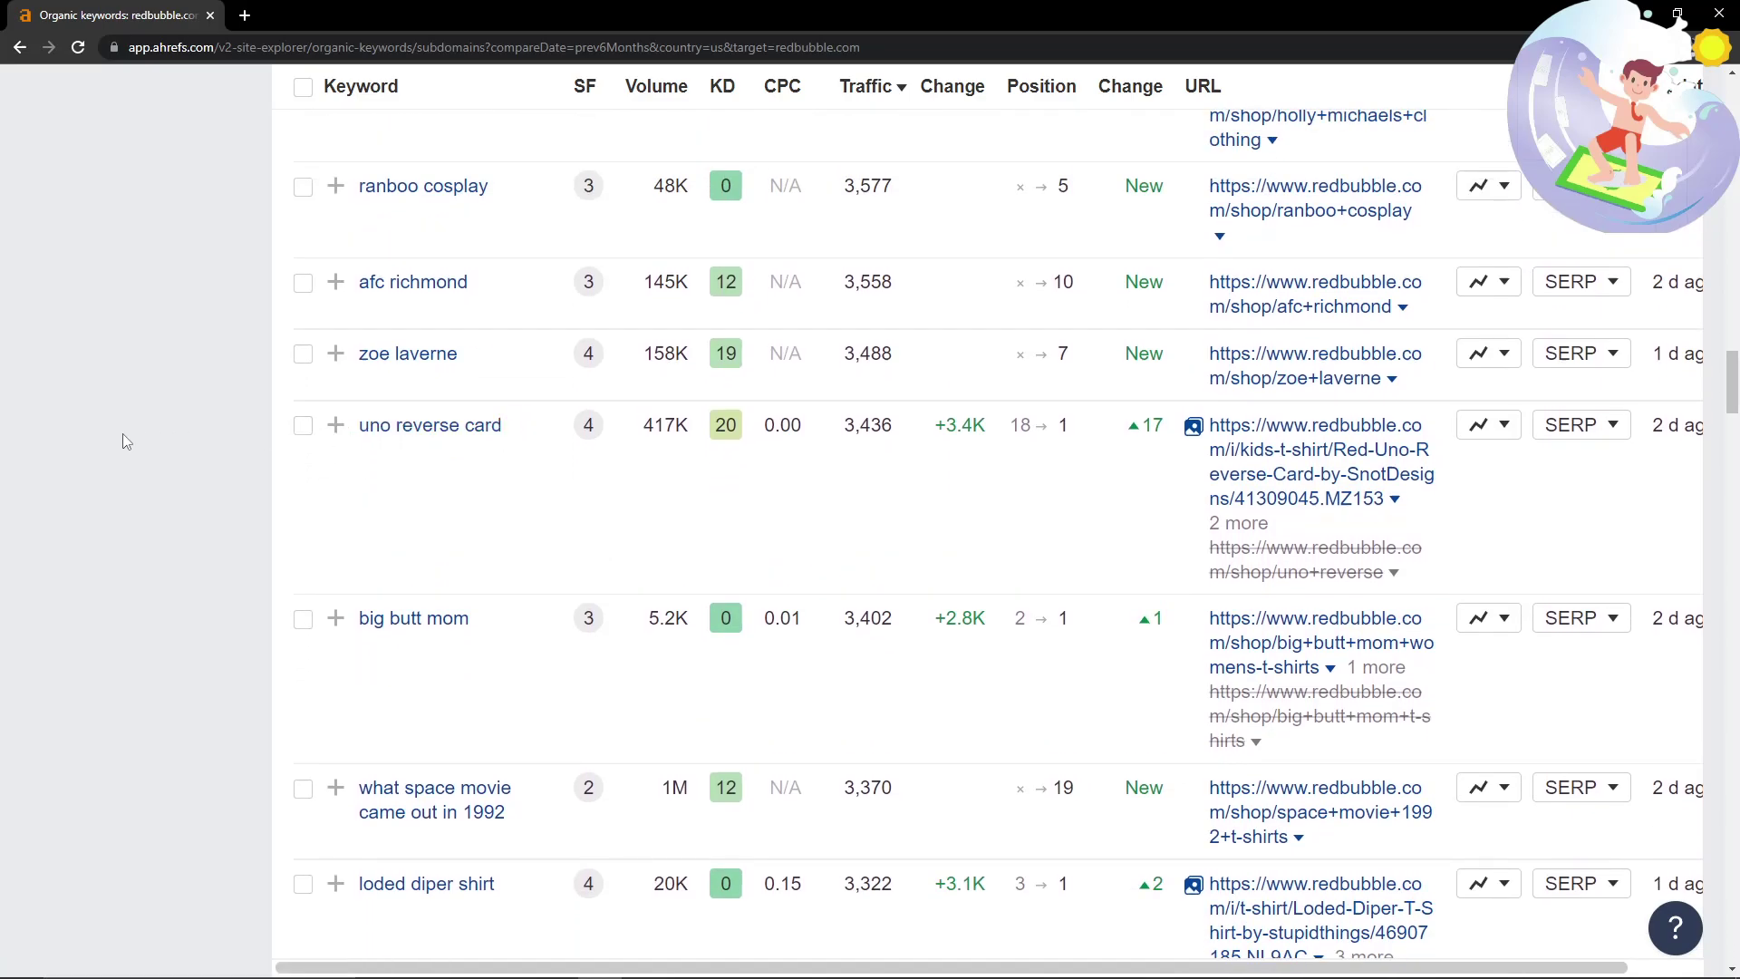
Highlight rows up to 'uno reverse card', then scroll on to the drippy smiley face row.
{"action": "left_click_drag", "start_coordinate": [125, 439], "coordinate": [494, 432]}
{"action": "left_click", "coordinate": [96, 445]}
{"action": "scroll", "coordinate": [462, 630], "scroll_direction": "down", "scroll_amount": 1}
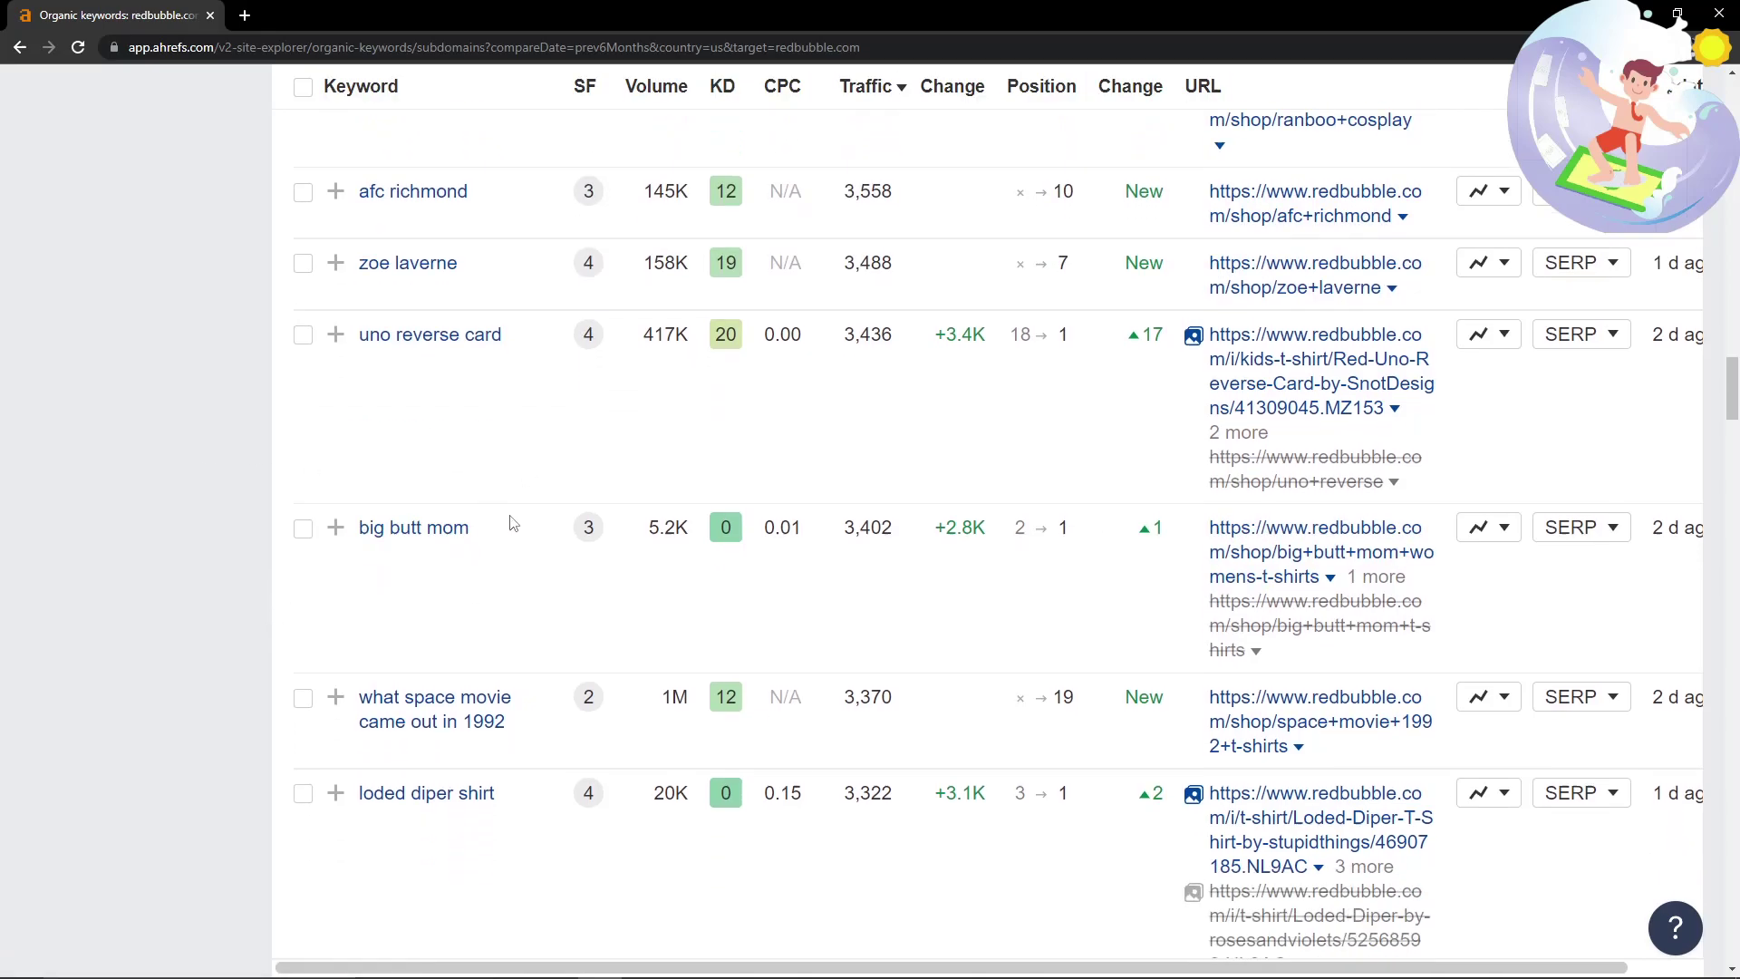
{"action": "scroll", "coordinate": [116, 507], "scroll_direction": "down", "scroll_amount": 3}
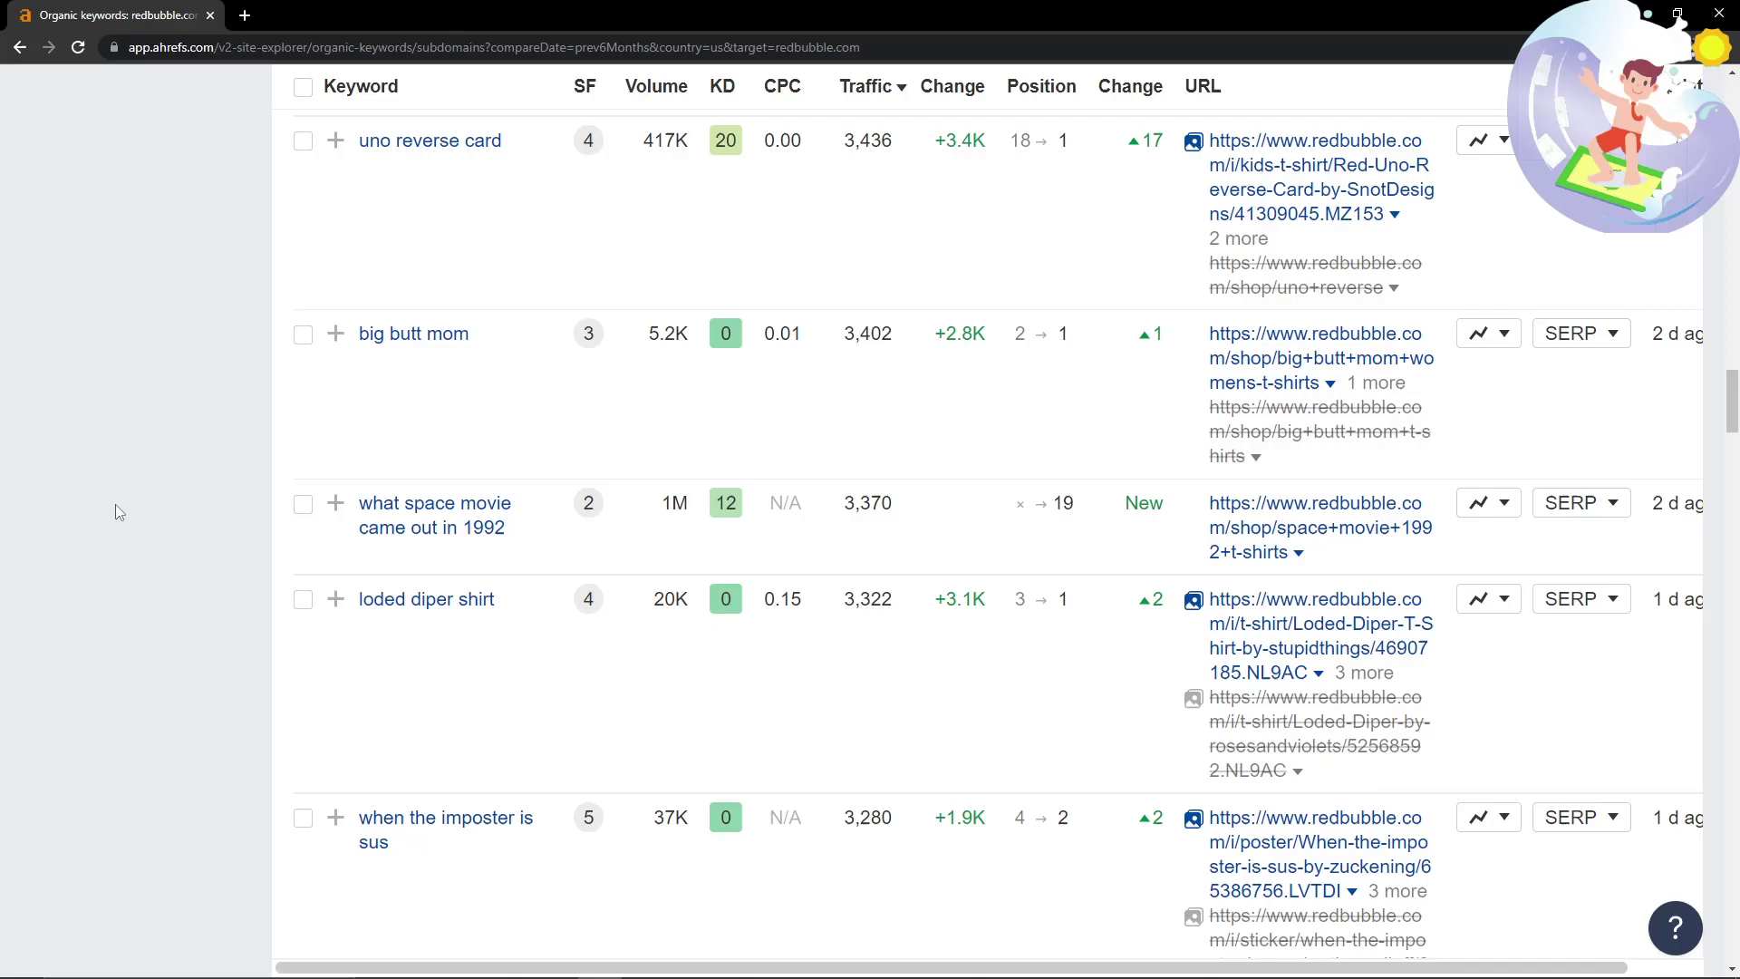
{"action": "scroll", "coordinate": [117, 509], "scroll_direction": "down", "scroll_amount": 2}
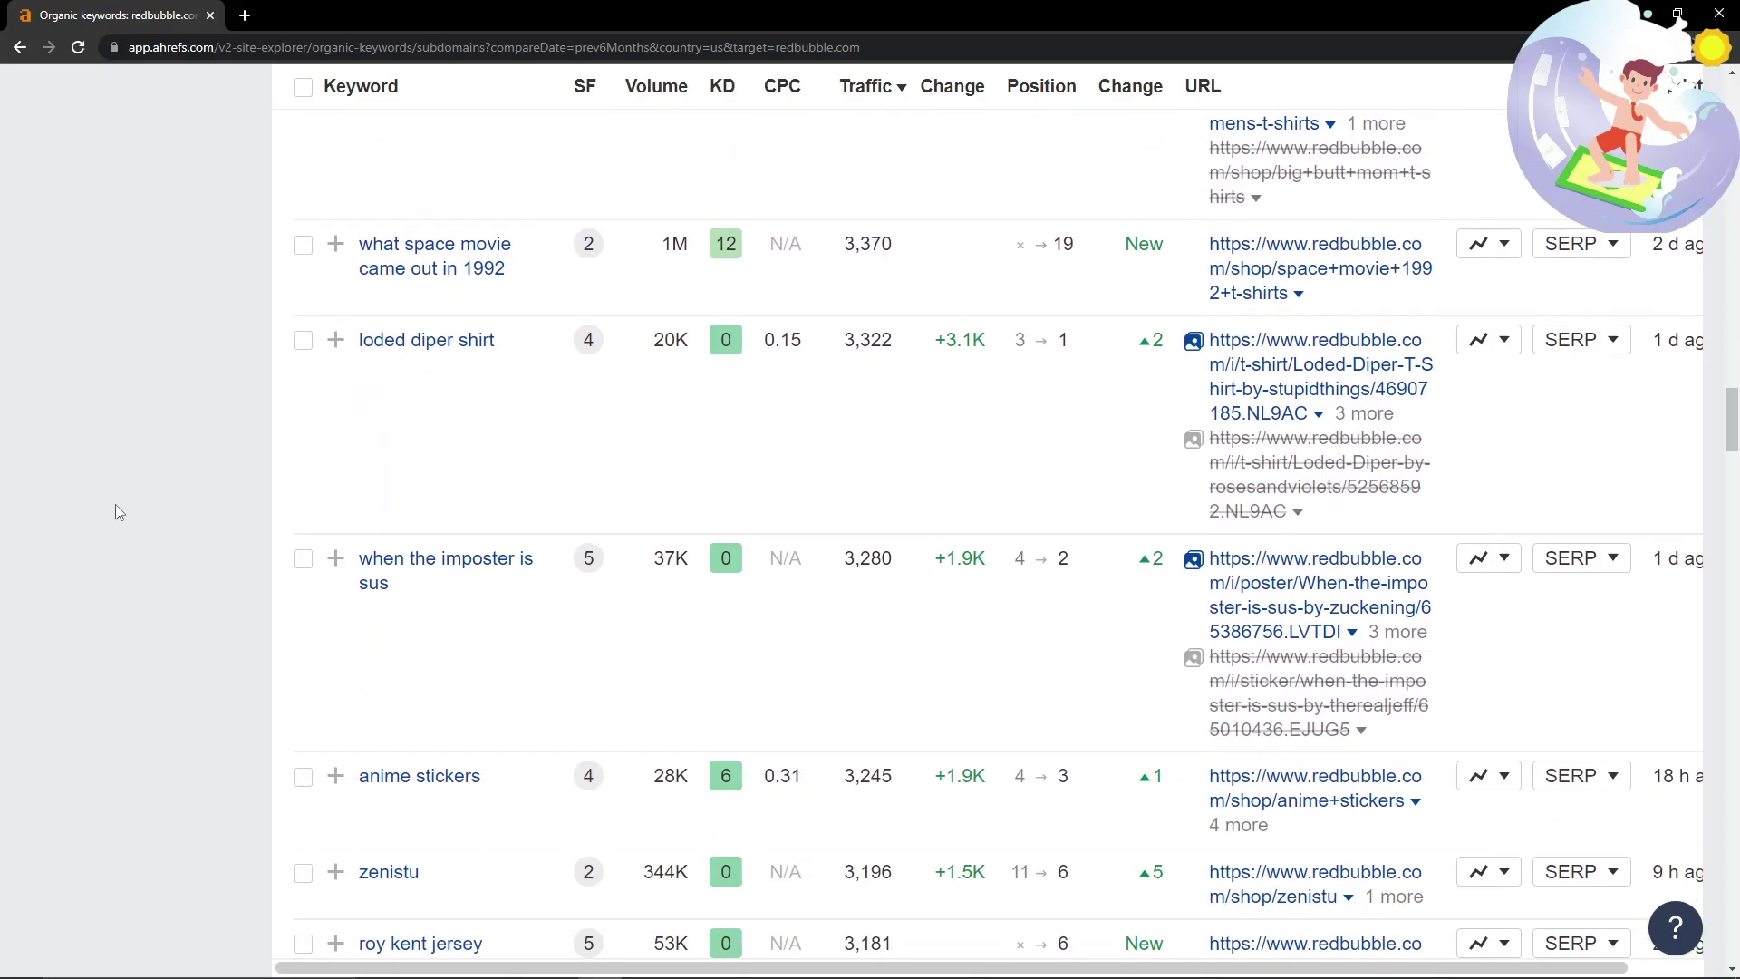
{"action": "scroll", "coordinate": [117, 504], "scroll_direction": "down", "scroll_amount": 7}
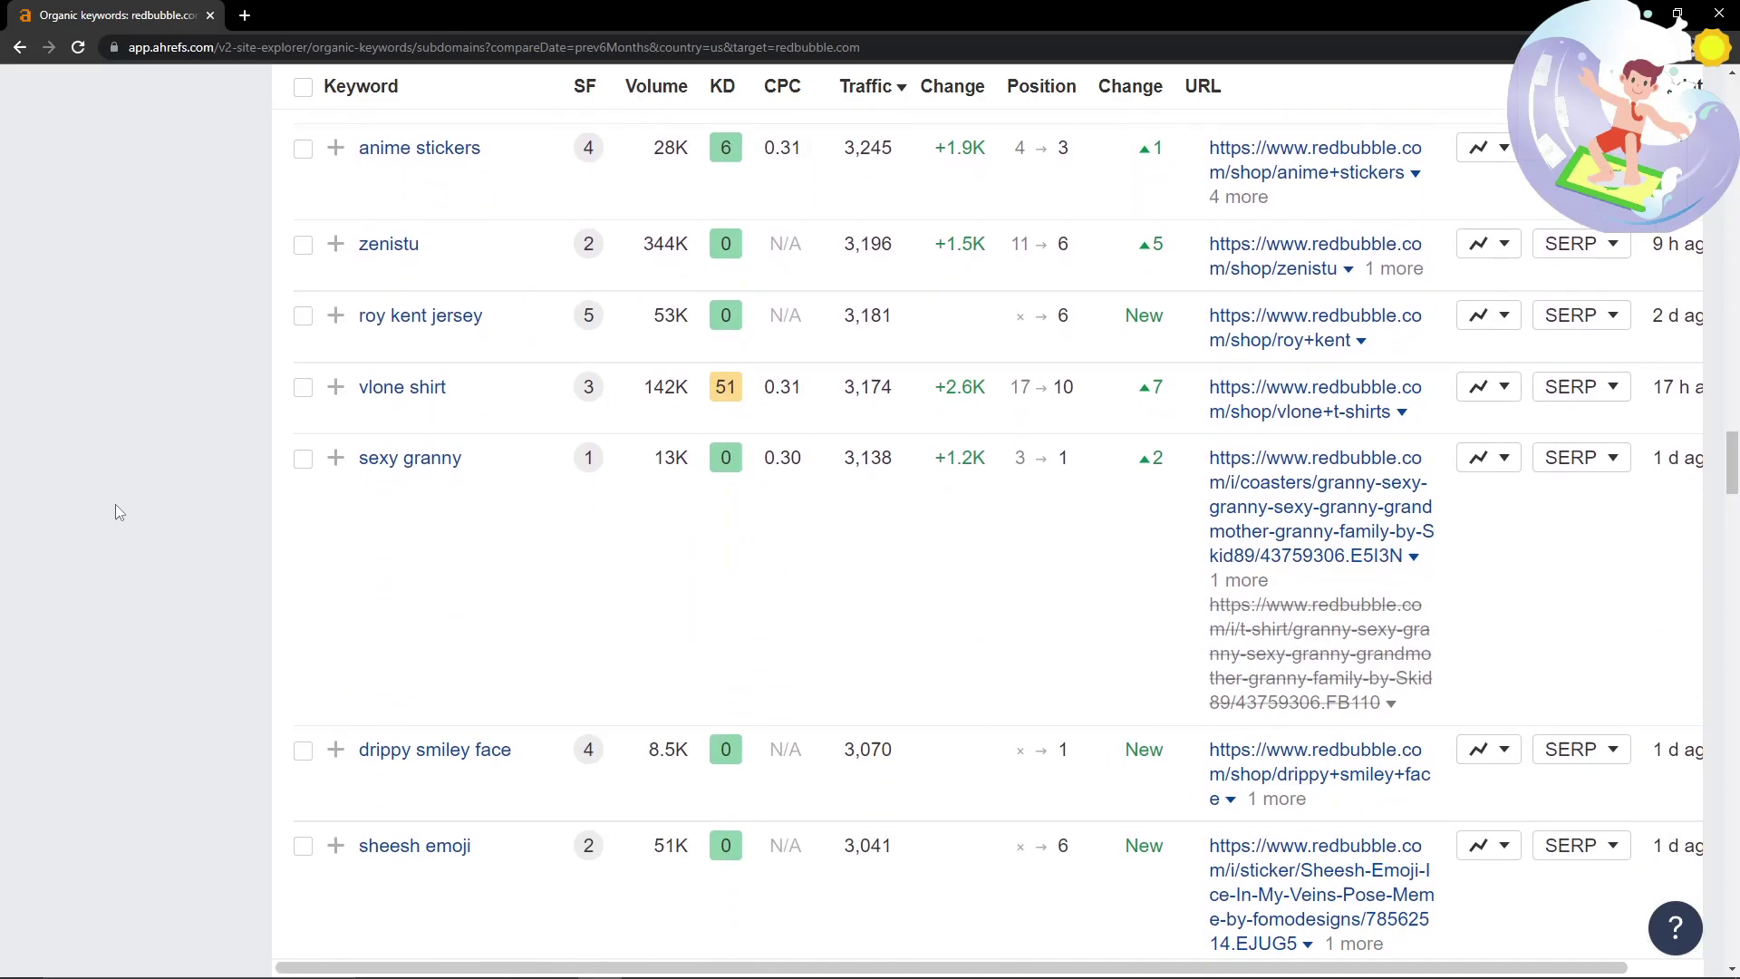
{"action": "scroll", "coordinate": [116, 504], "scroll_direction": "down", "scroll_amount": 1}
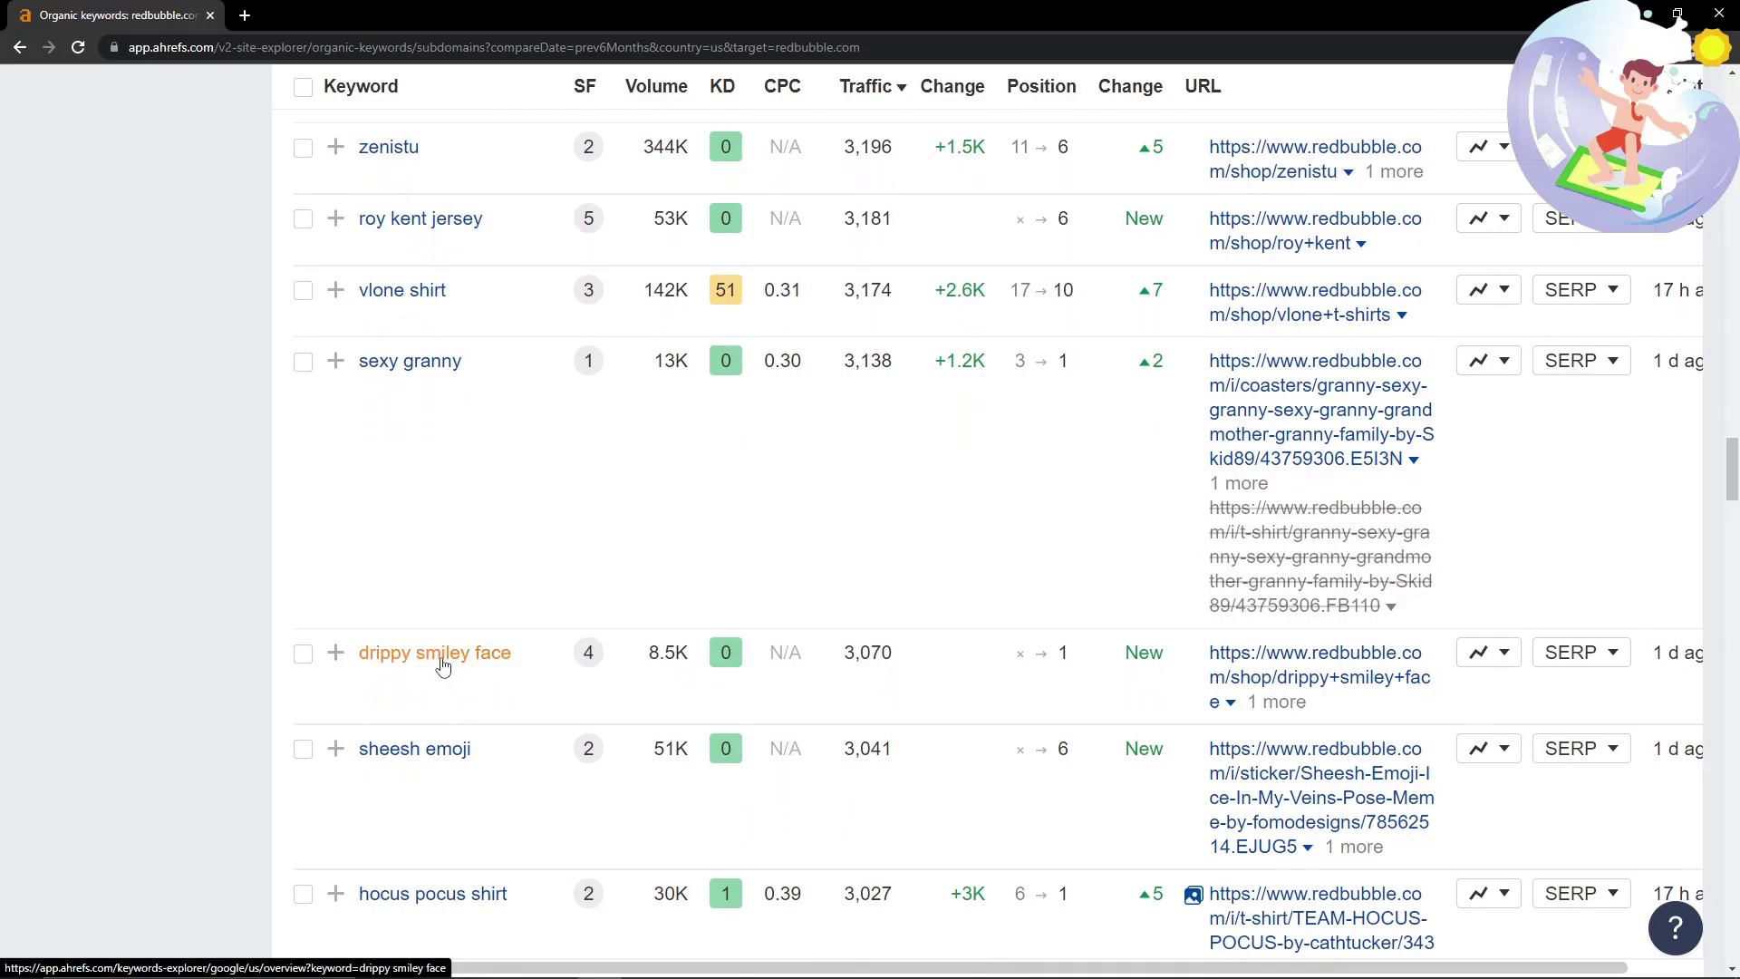
Open the drippy smiley face URL in a new tab and highlight its 8.5K volume and position 1.
{"action": "right_click", "coordinate": [1240, 687]}
{"action": "left_click", "coordinate": [1288, 698]}
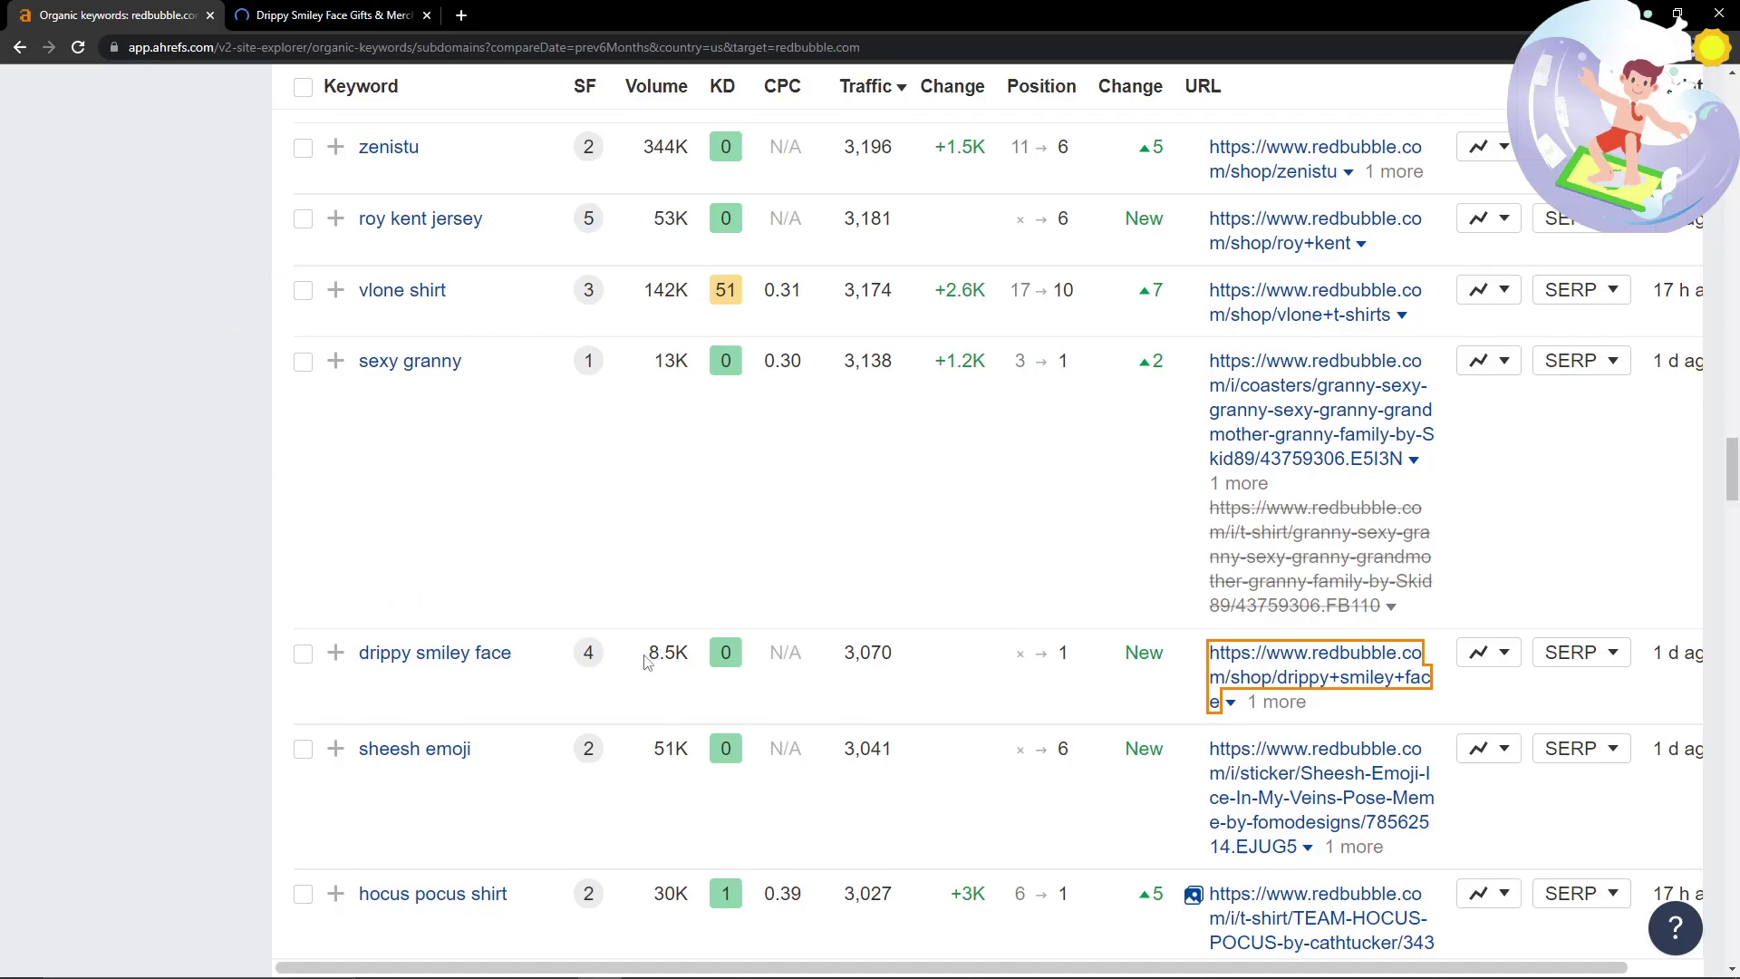
{"action": "left_click_drag", "start_coordinate": [646, 663], "coordinate": [684, 652]}
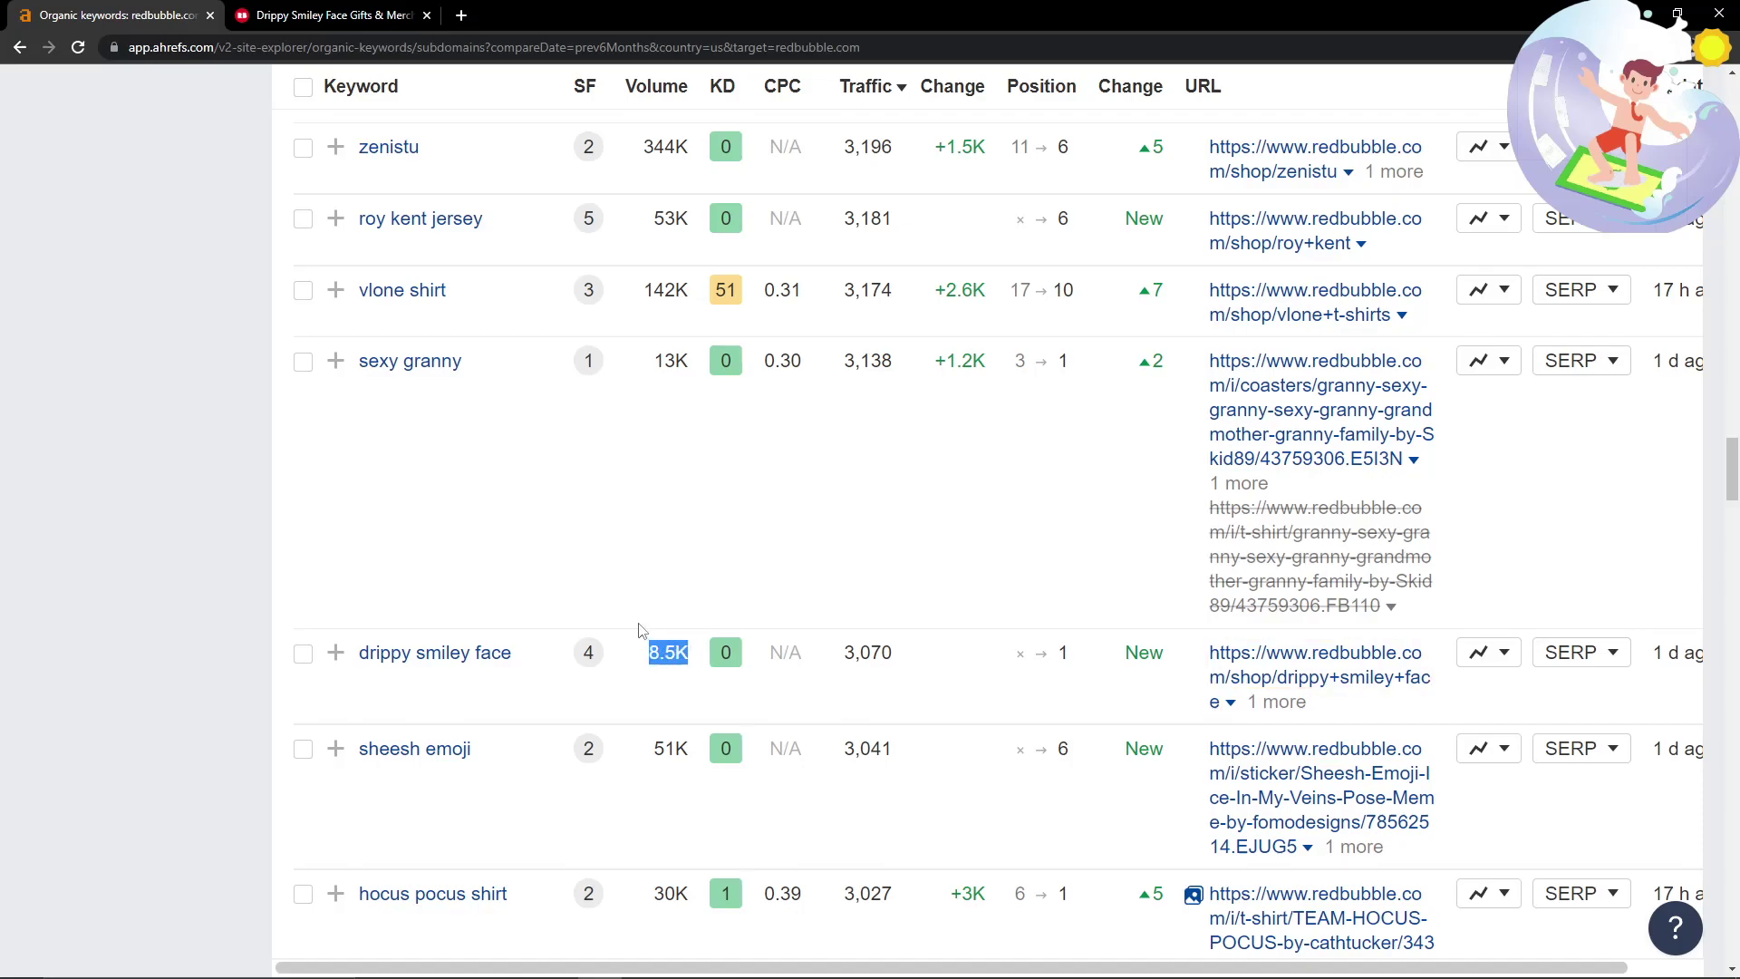
{"action": "double_click", "coordinate": [1063, 654]}
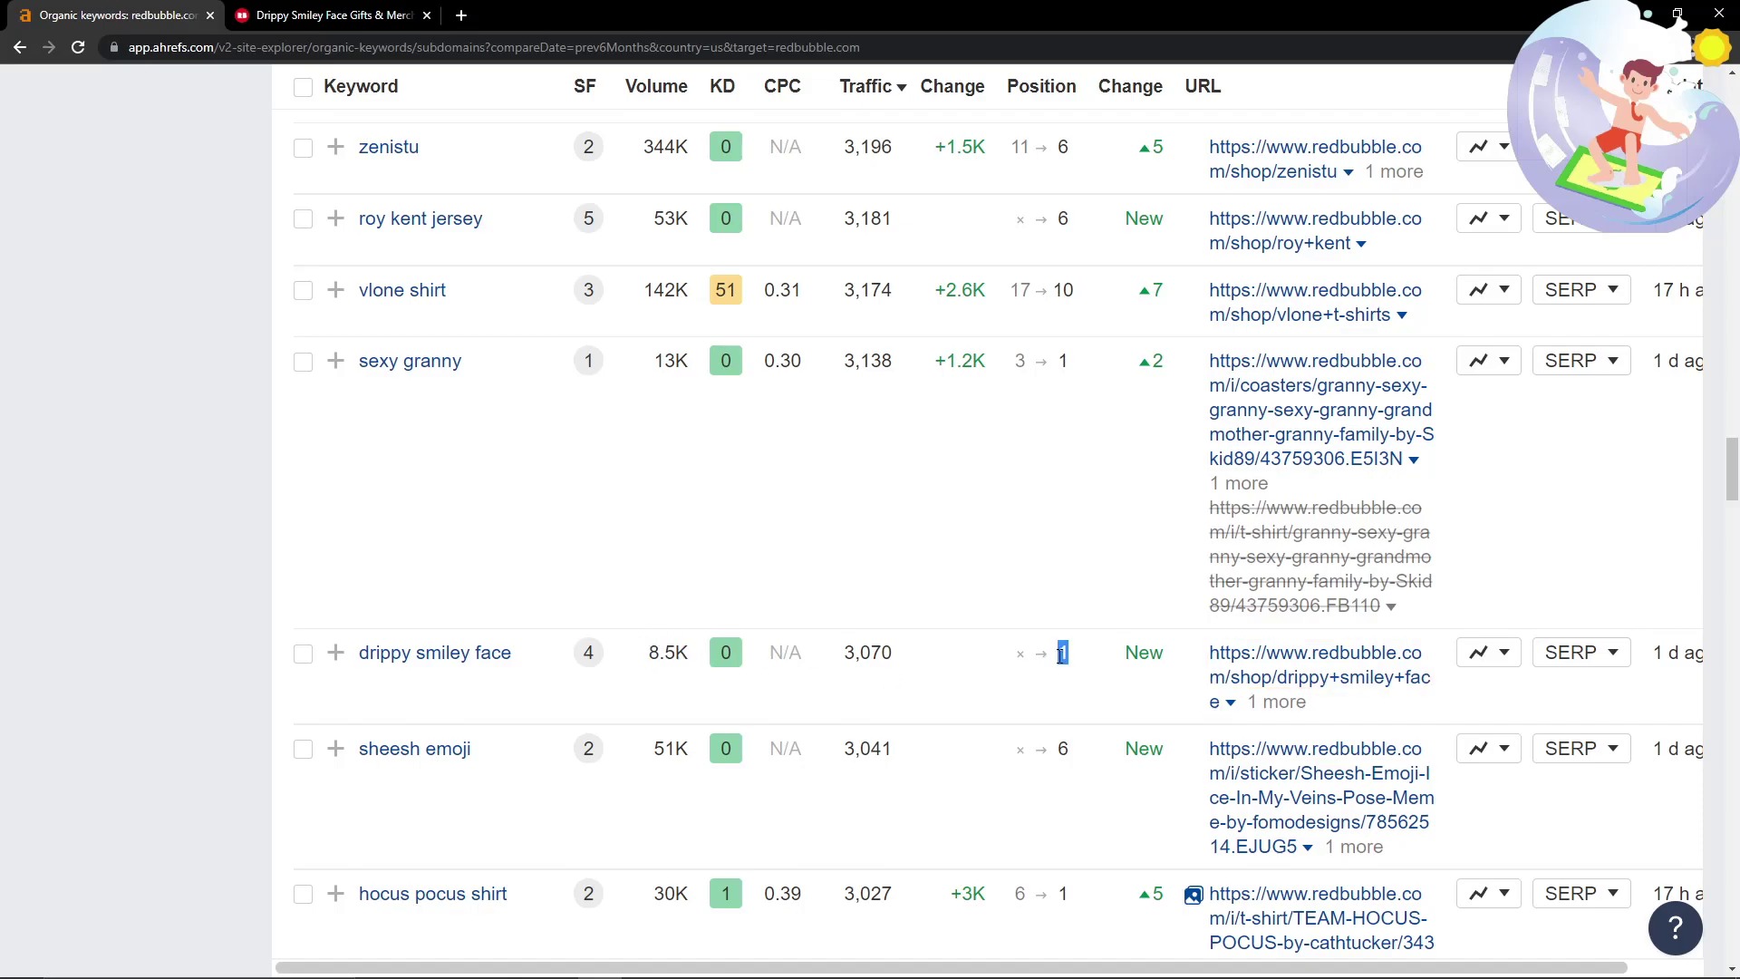
{"action": "left_click", "coordinate": [212, 441]}
View the Redbubble drippy smiley face page and scroll through its sticker results.
{"action": "left_click", "coordinate": [277, 11]}
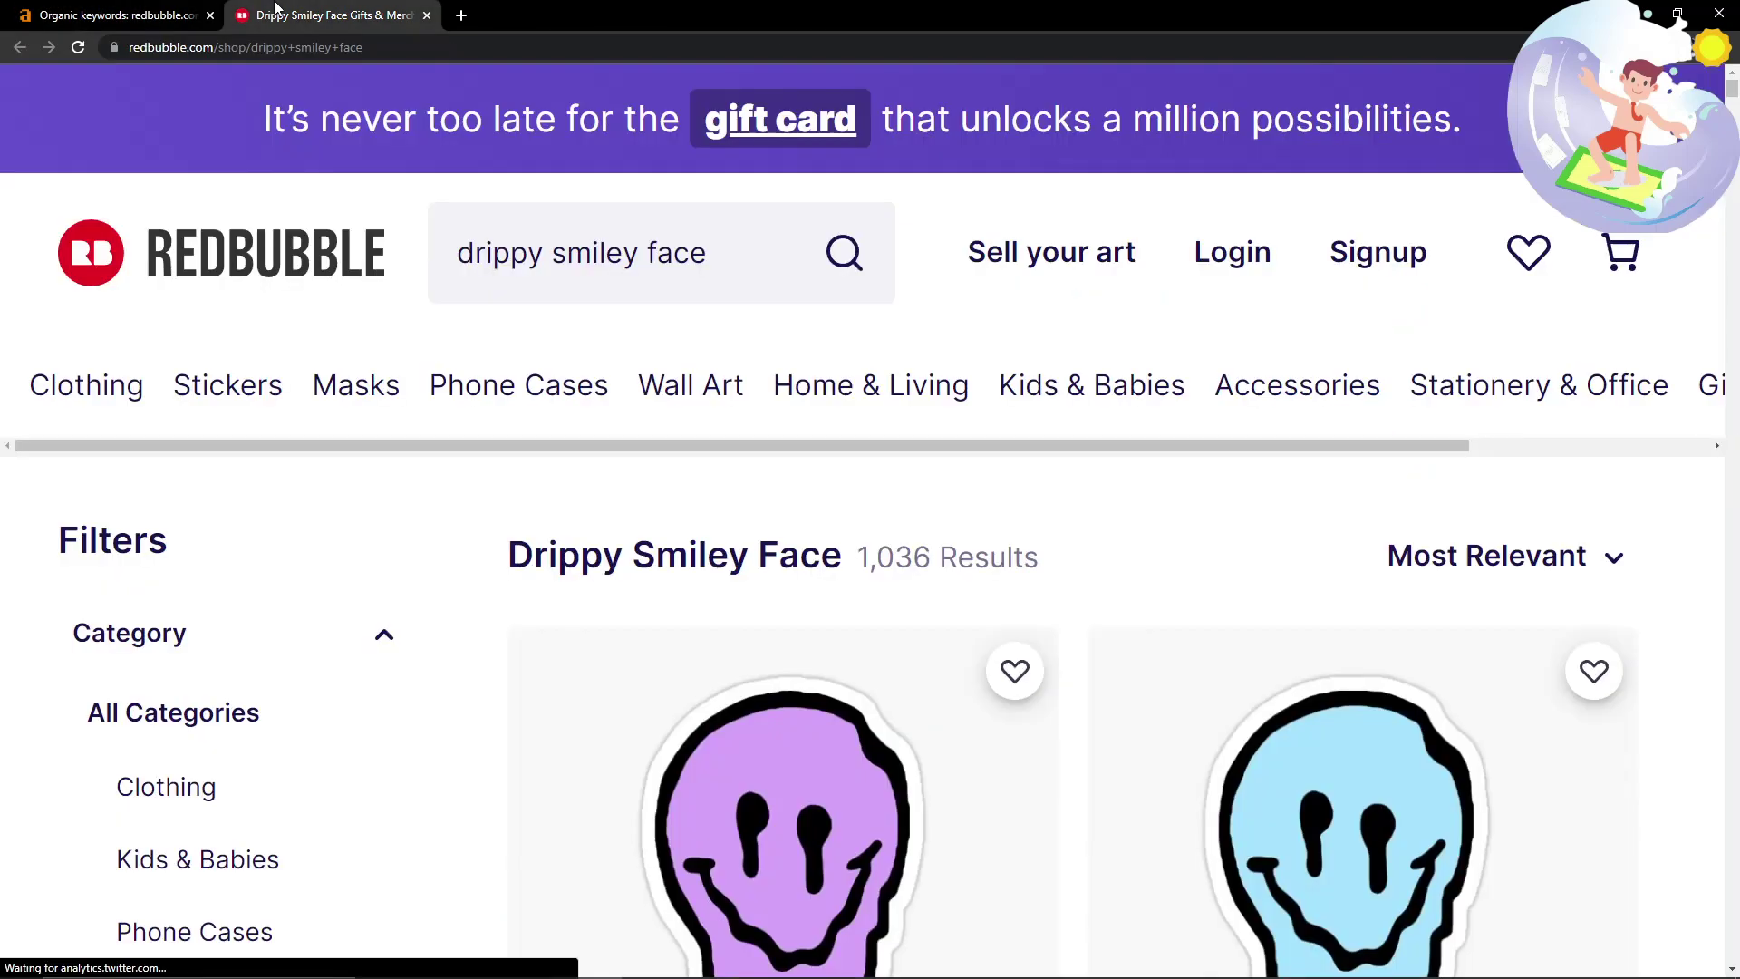
{"action": "scroll", "coordinate": [765, 474], "scroll_direction": "down", "scroll_amount": 6}
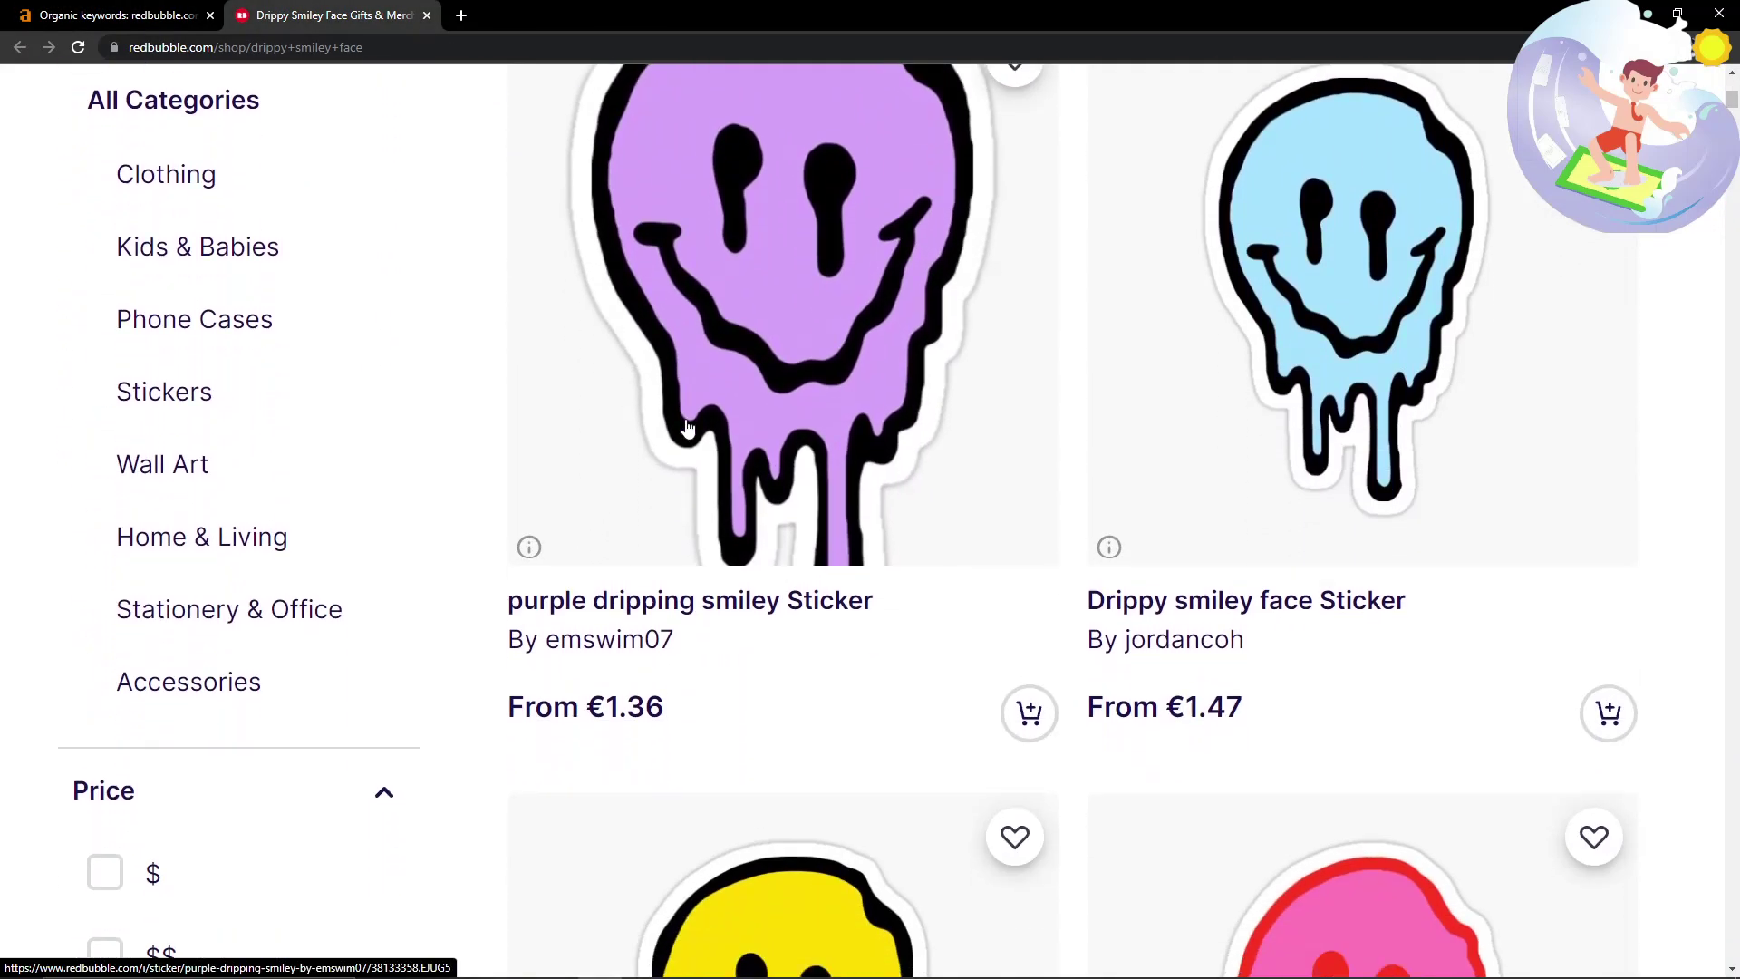
{"action": "scroll", "coordinate": [687, 428], "scroll_direction": "down", "scroll_amount": 9}
{"action": "scroll", "coordinate": [688, 428], "scroll_direction": "up", "scroll_amount": 6}
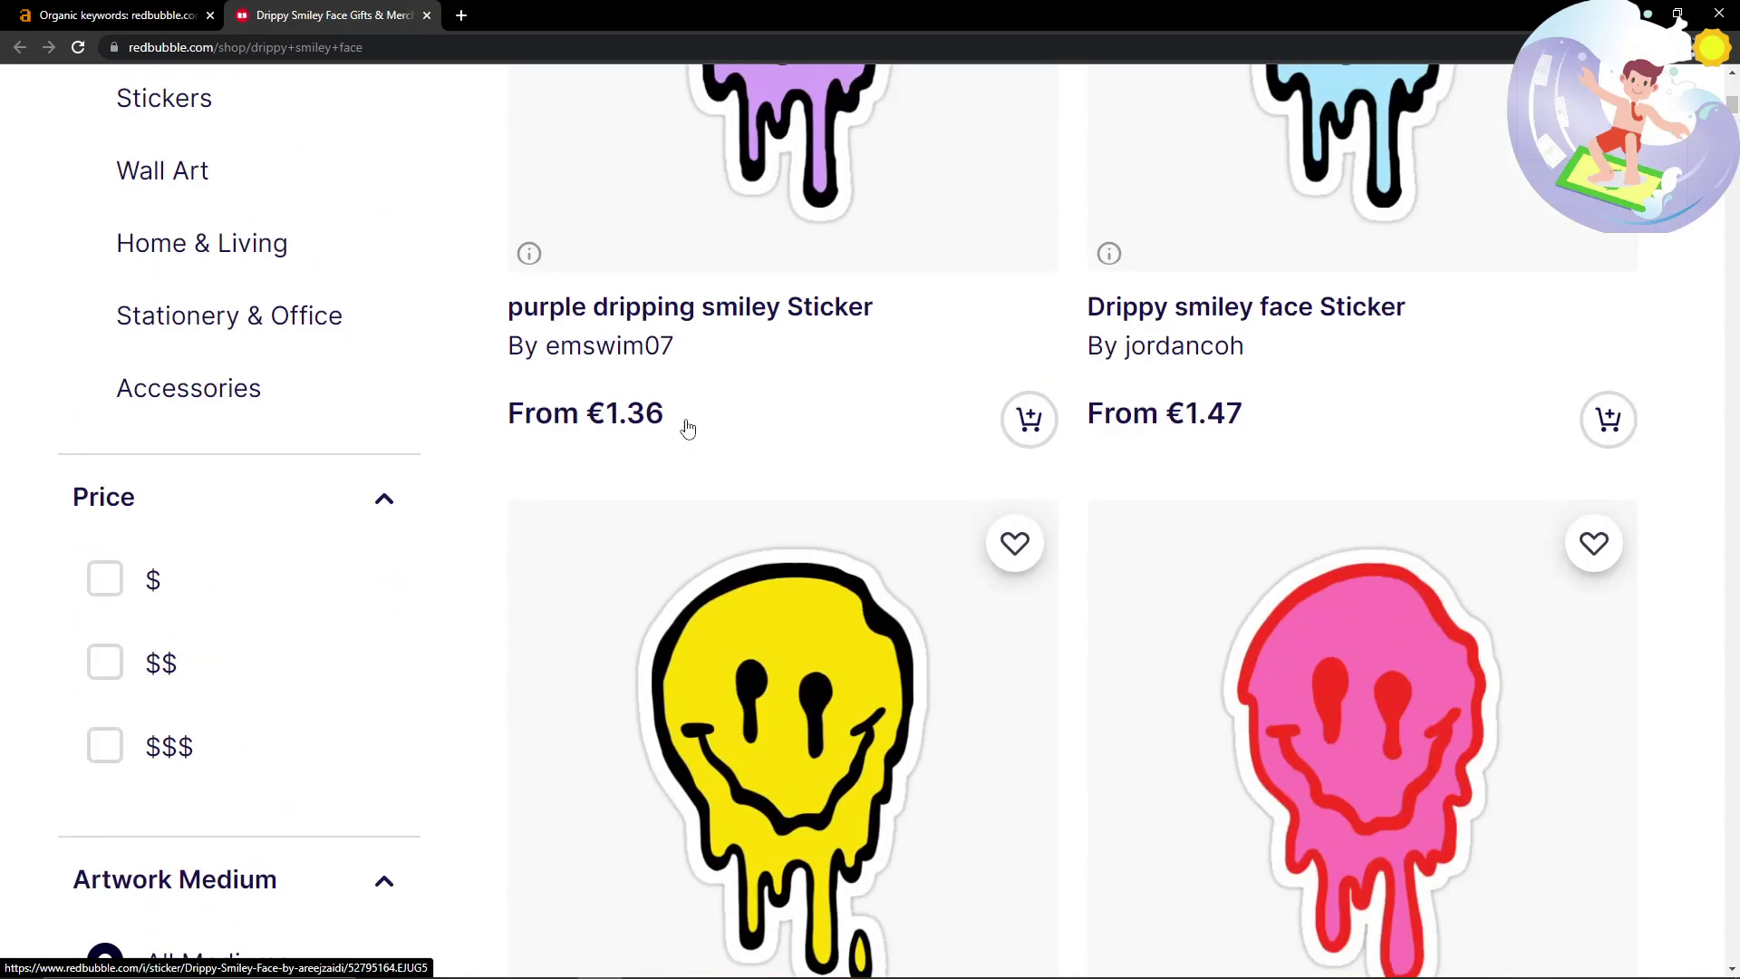
{"action": "scroll", "coordinate": [687, 428], "scroll_direction": "down", "scroll_amount": 14}
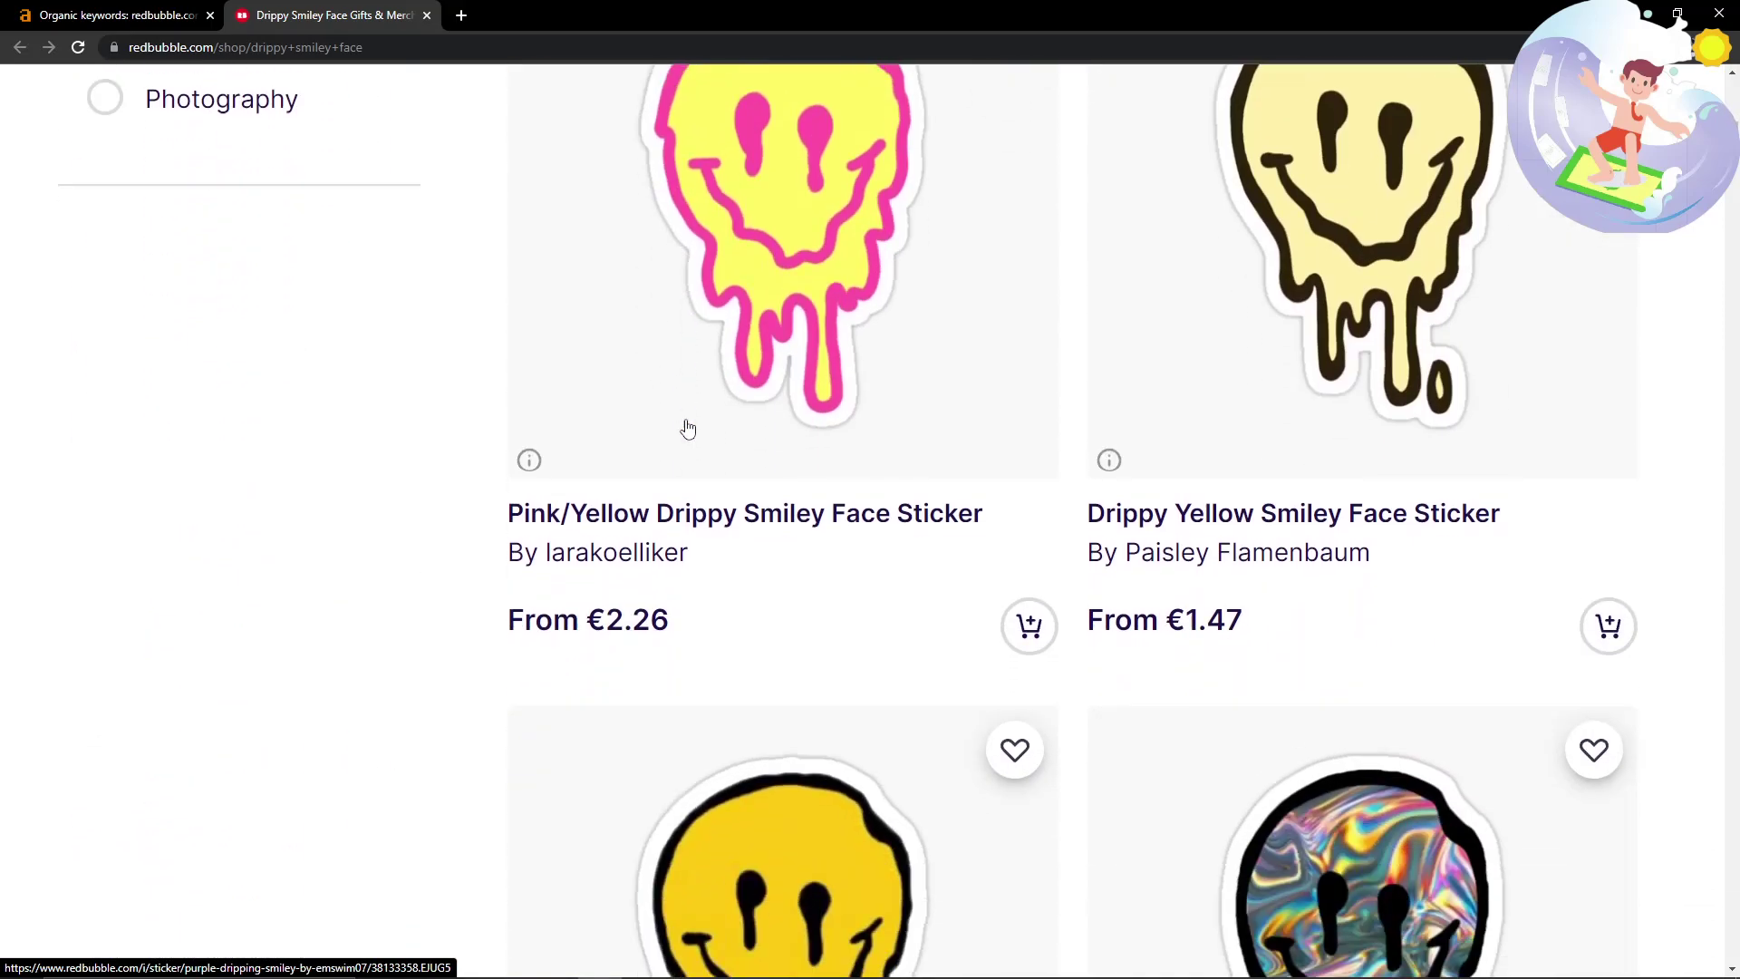
{"action": "scroll", "coordinate": [687, 428], "scroll_direction": "down", "scroll_amount": 12}
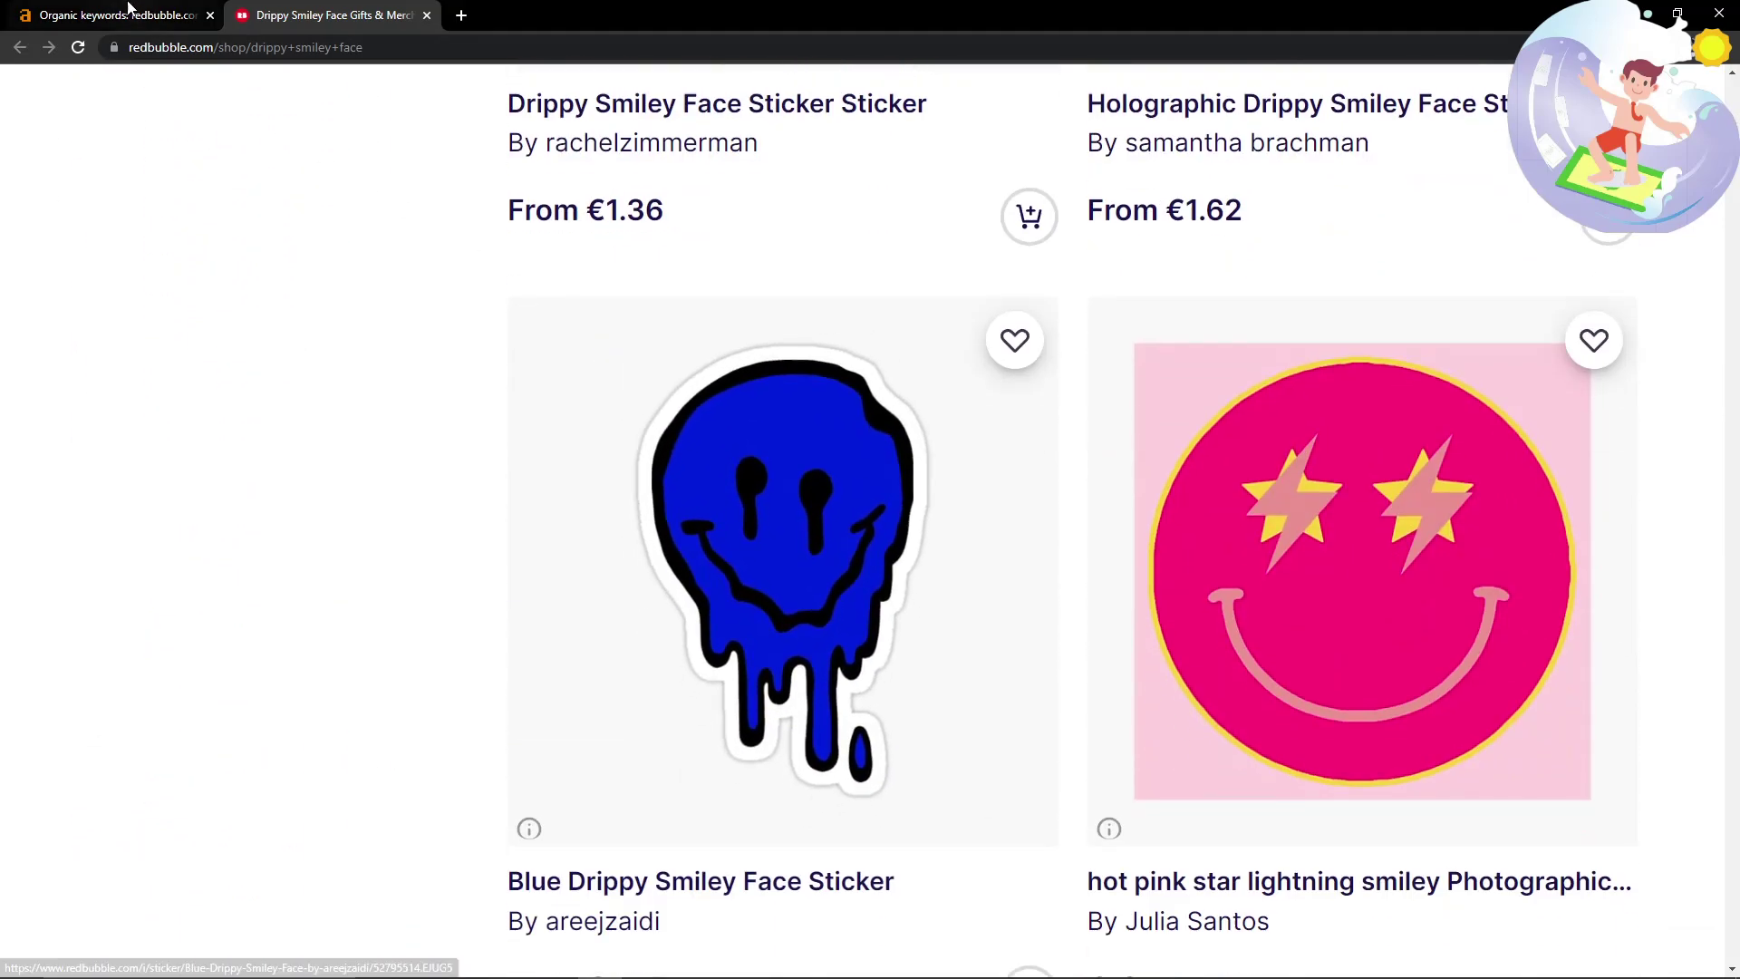
Back in Ahrefs, open the helluva boss ranking URL in a new tab.
{"action": "left_click", "coordinate": [128, 11]}
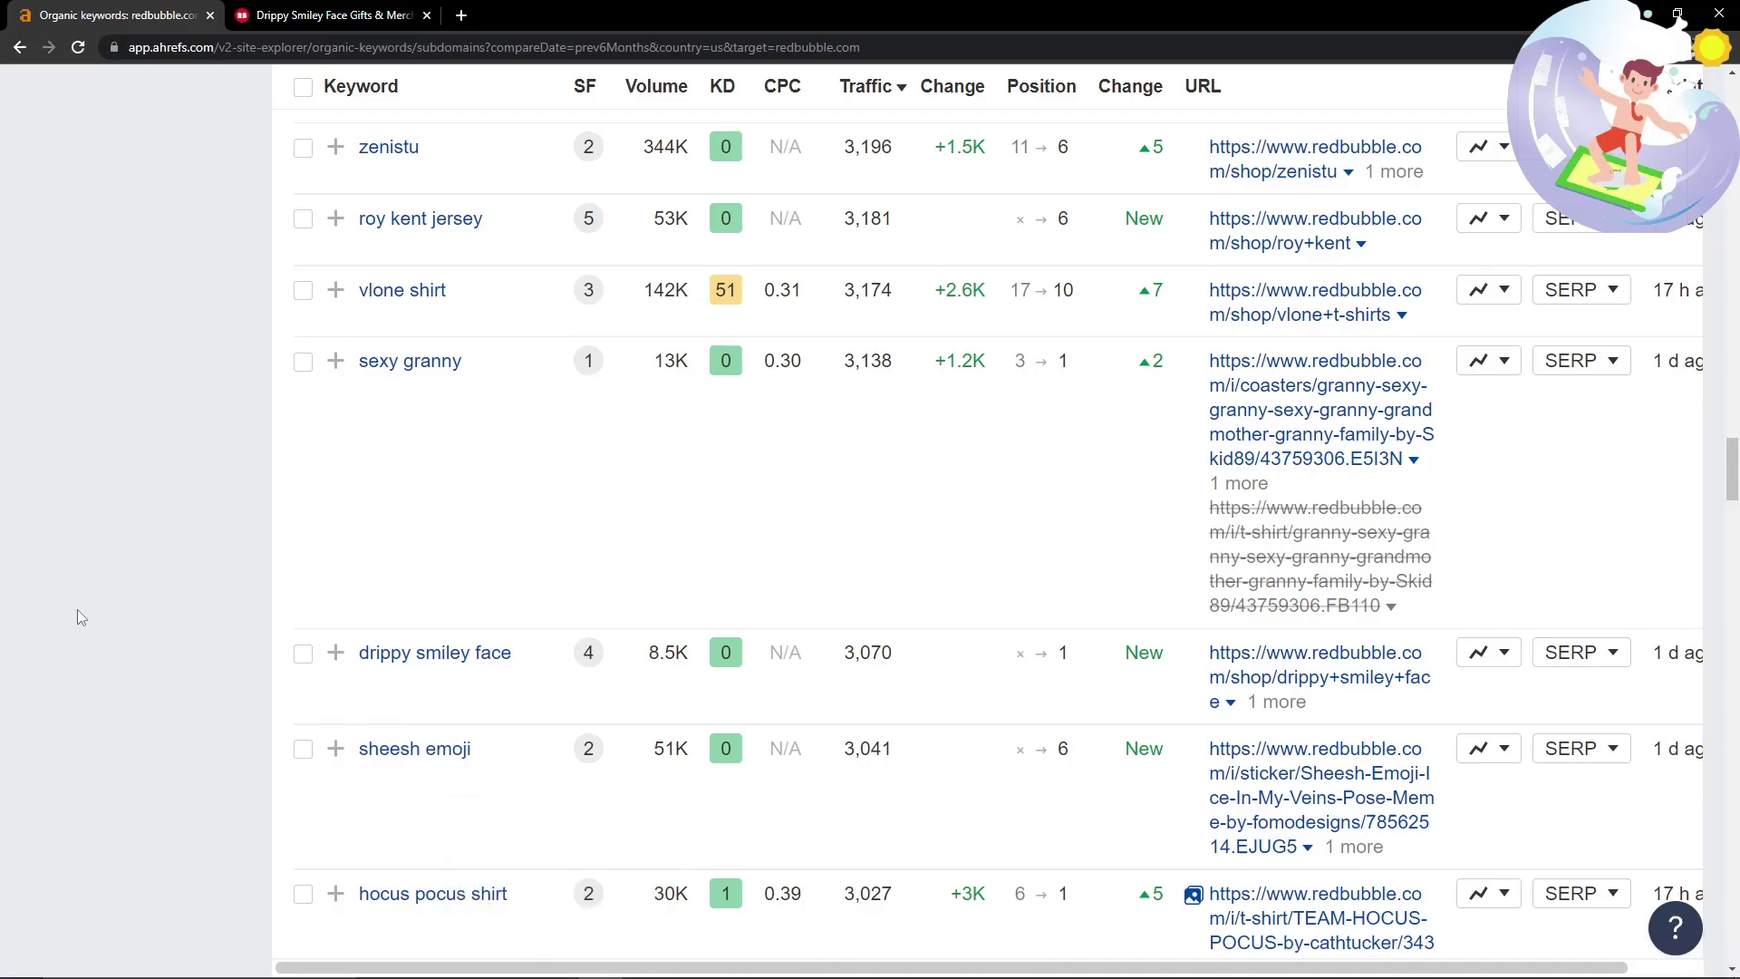
{"action": "scroll", "coordinate": [118, 580], "scroll_direction": "down", "scroll_amount": 5}
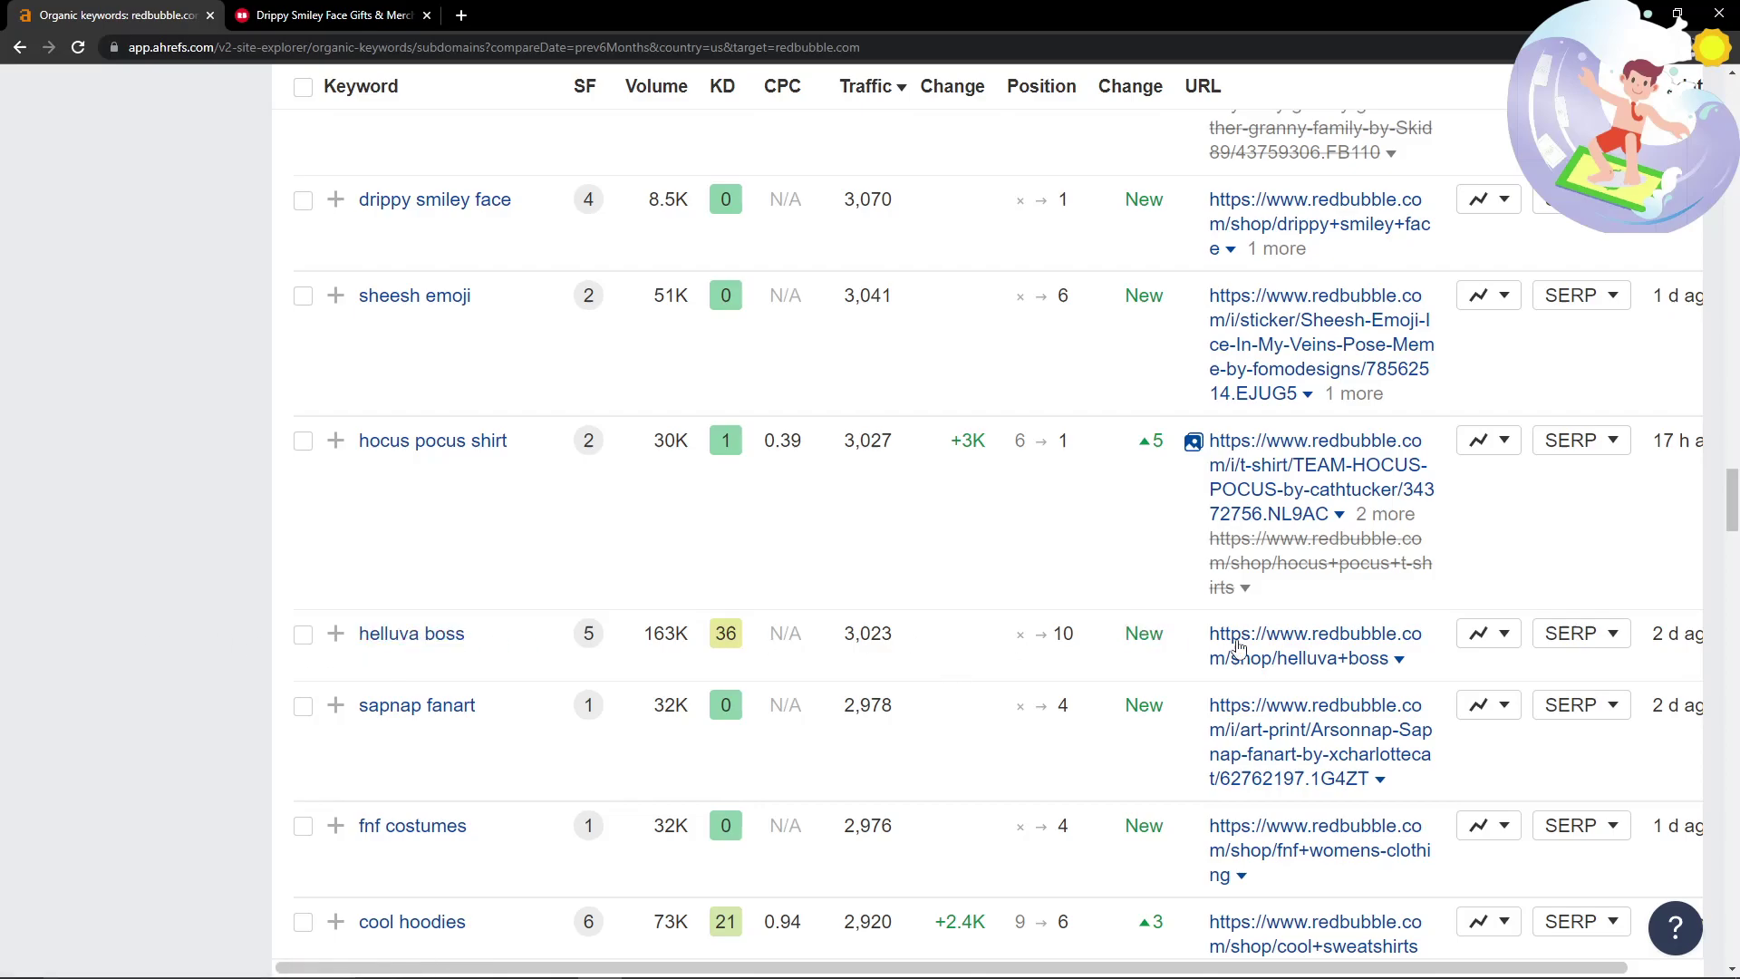
{"action": "right_click", "coordinate": [1350, 650]}
{"action": "left_click", "coordinate": [1396, 654]}
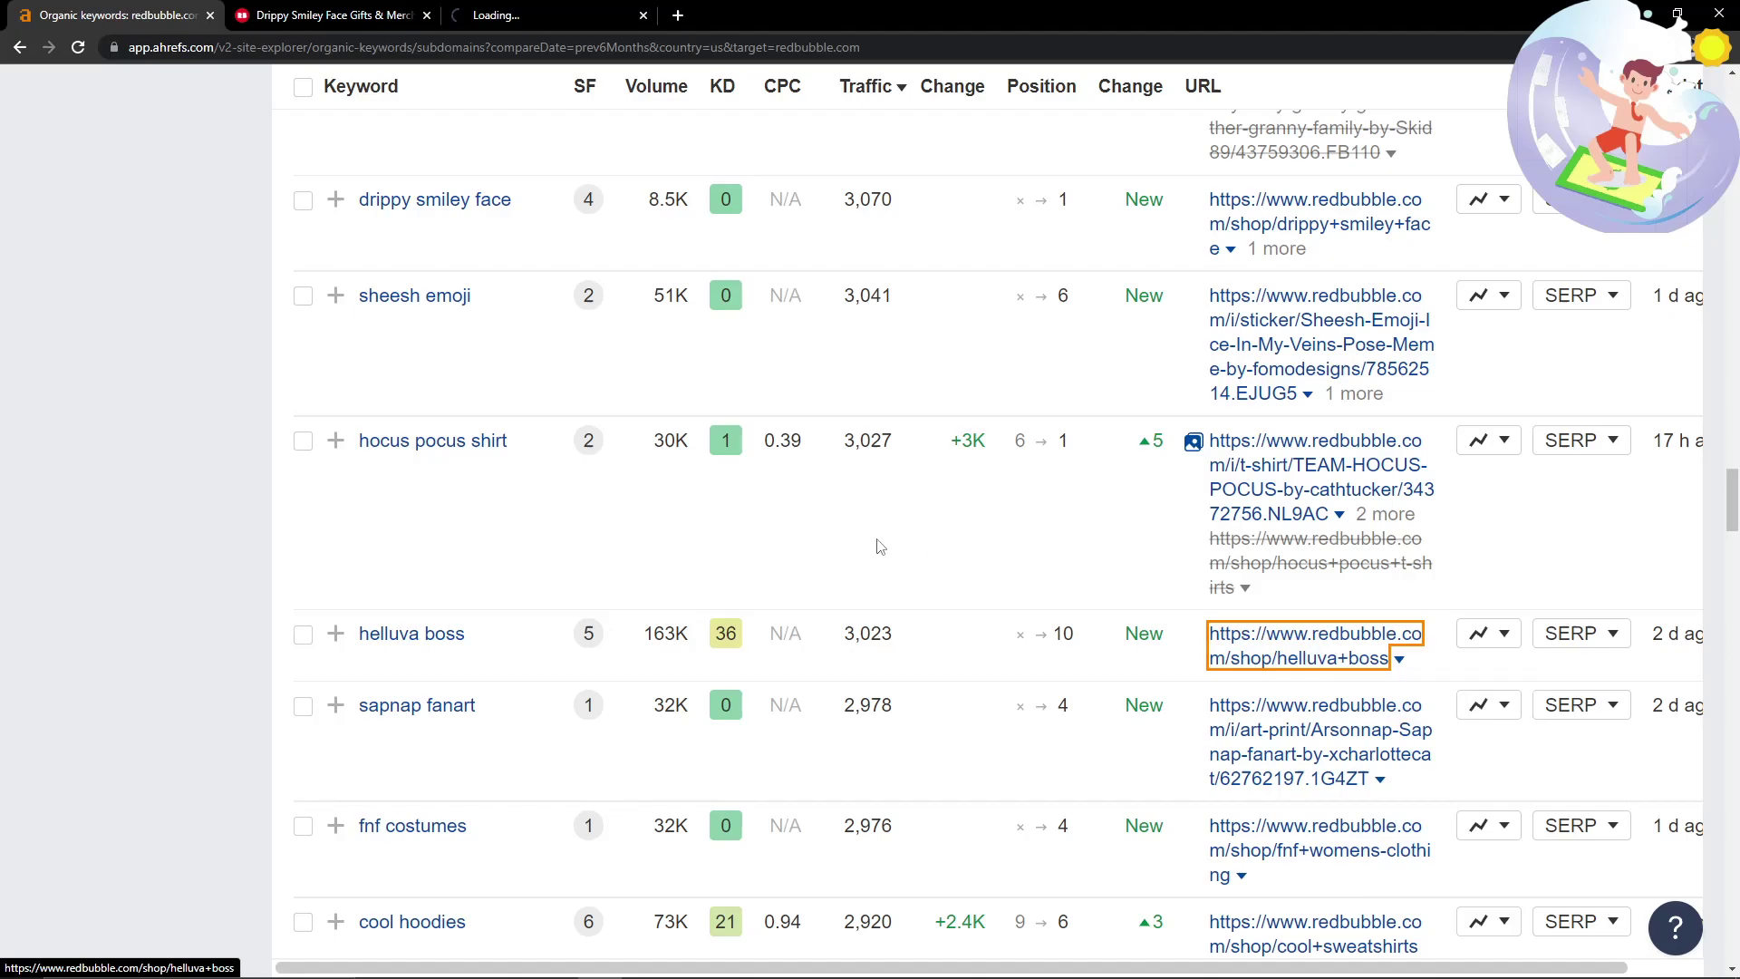
Look over the Helluva Boss shop tab, then return to the Ahrefs keyword table.
{"action": "left_click_drag", "start_coordinate": [573, 8], "coordinate": [353, 13]}
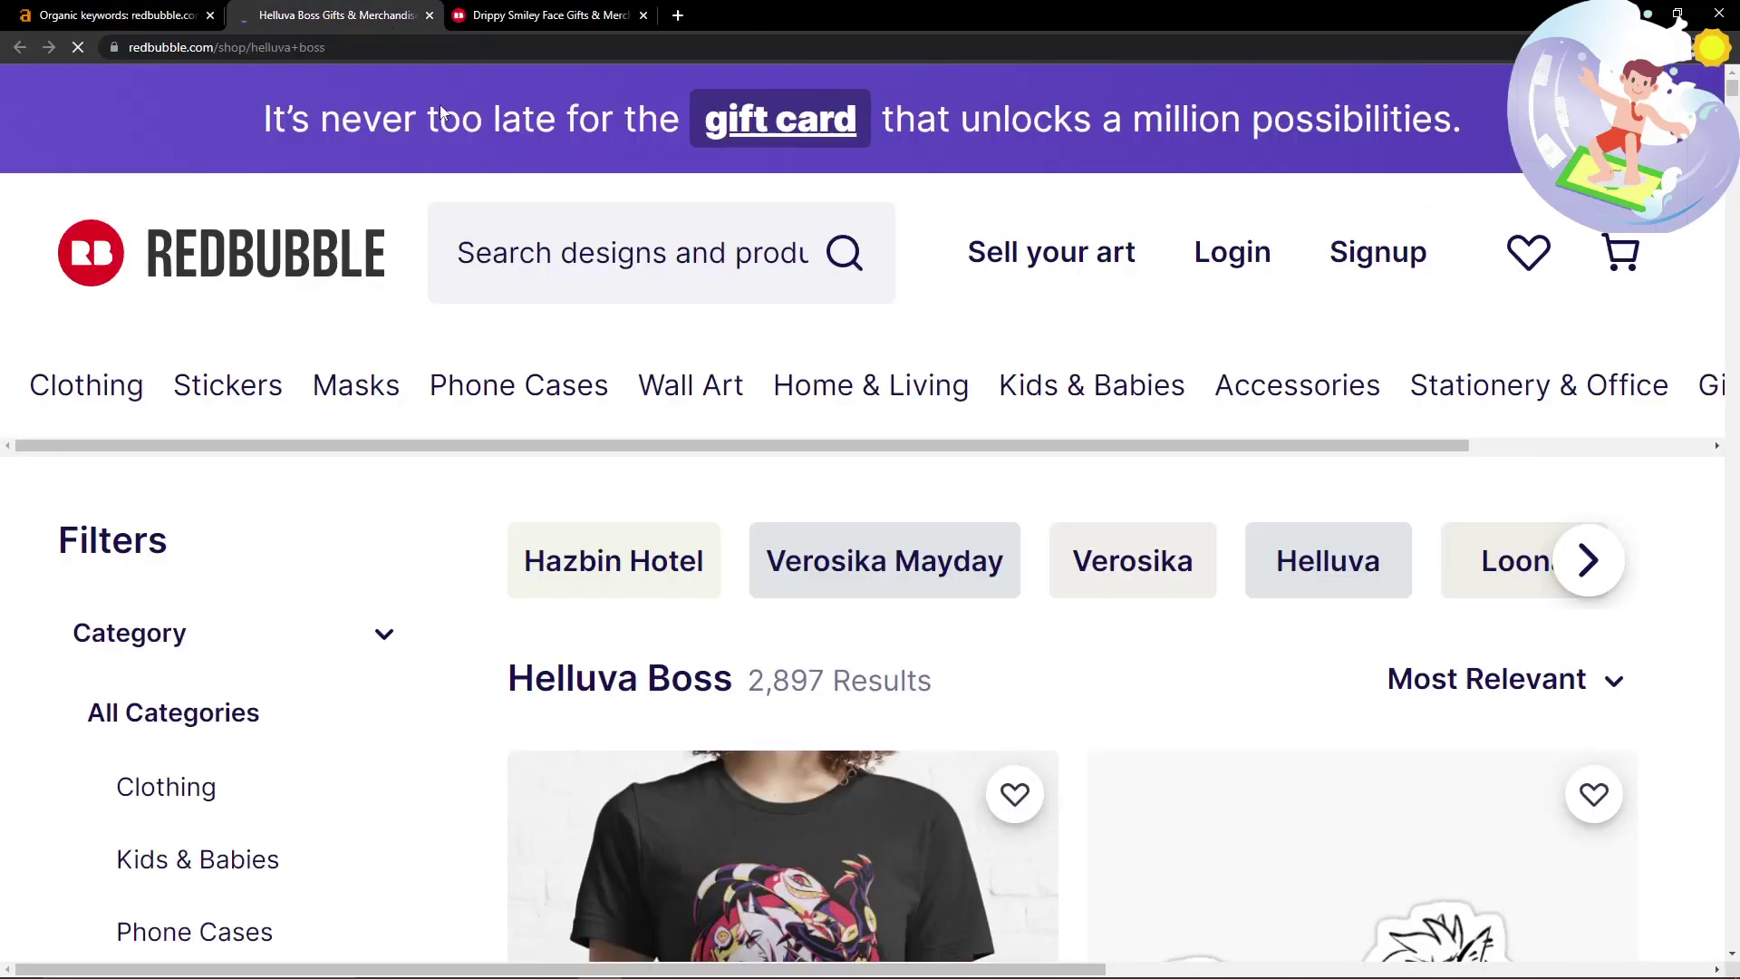
{"action": "scroll", "coordinate": [699, 416], "scroll_direction": "down", "scroll_amount": 4}
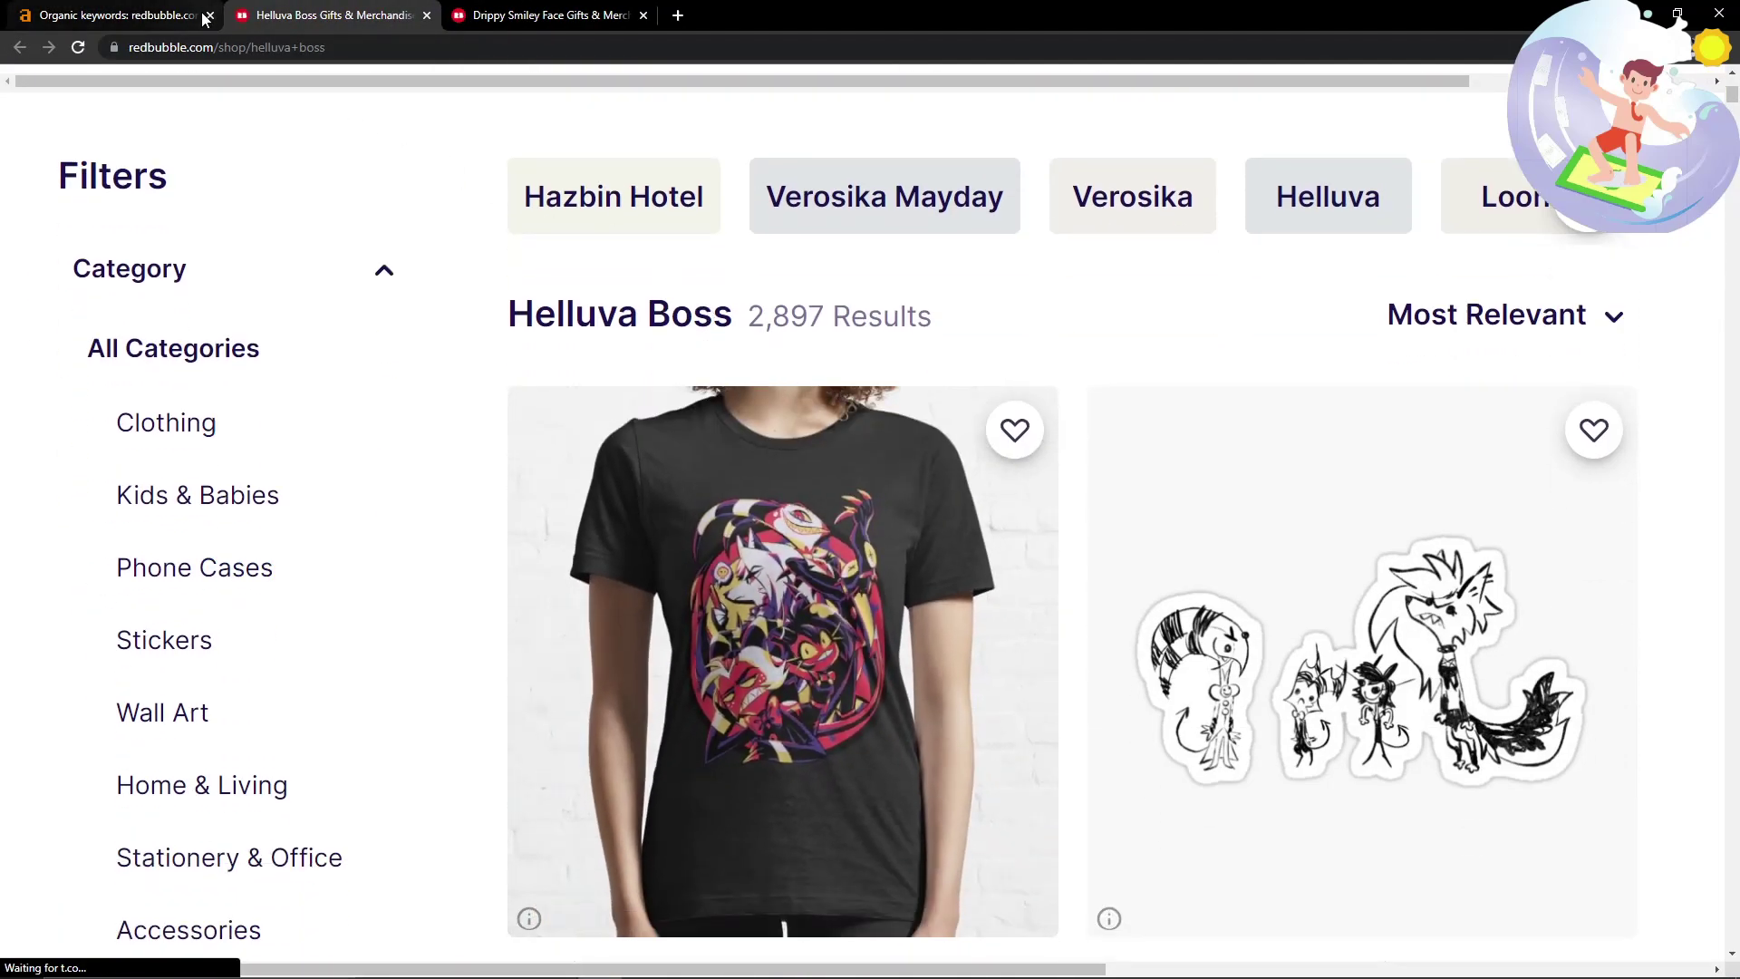
{"action": "left_click", "coordinate": [136, 16]}
{"action": "scroll", "coordinate": [438, 438], "scroll_direction": "down", "scroll_amount": 2}
Sort the redbubble.com organic keywords by the Updated column, newest first.
{"action": "scroll", "coordinate": [436, 438], "scroll_direction": "down", "scroll_amount": 6}
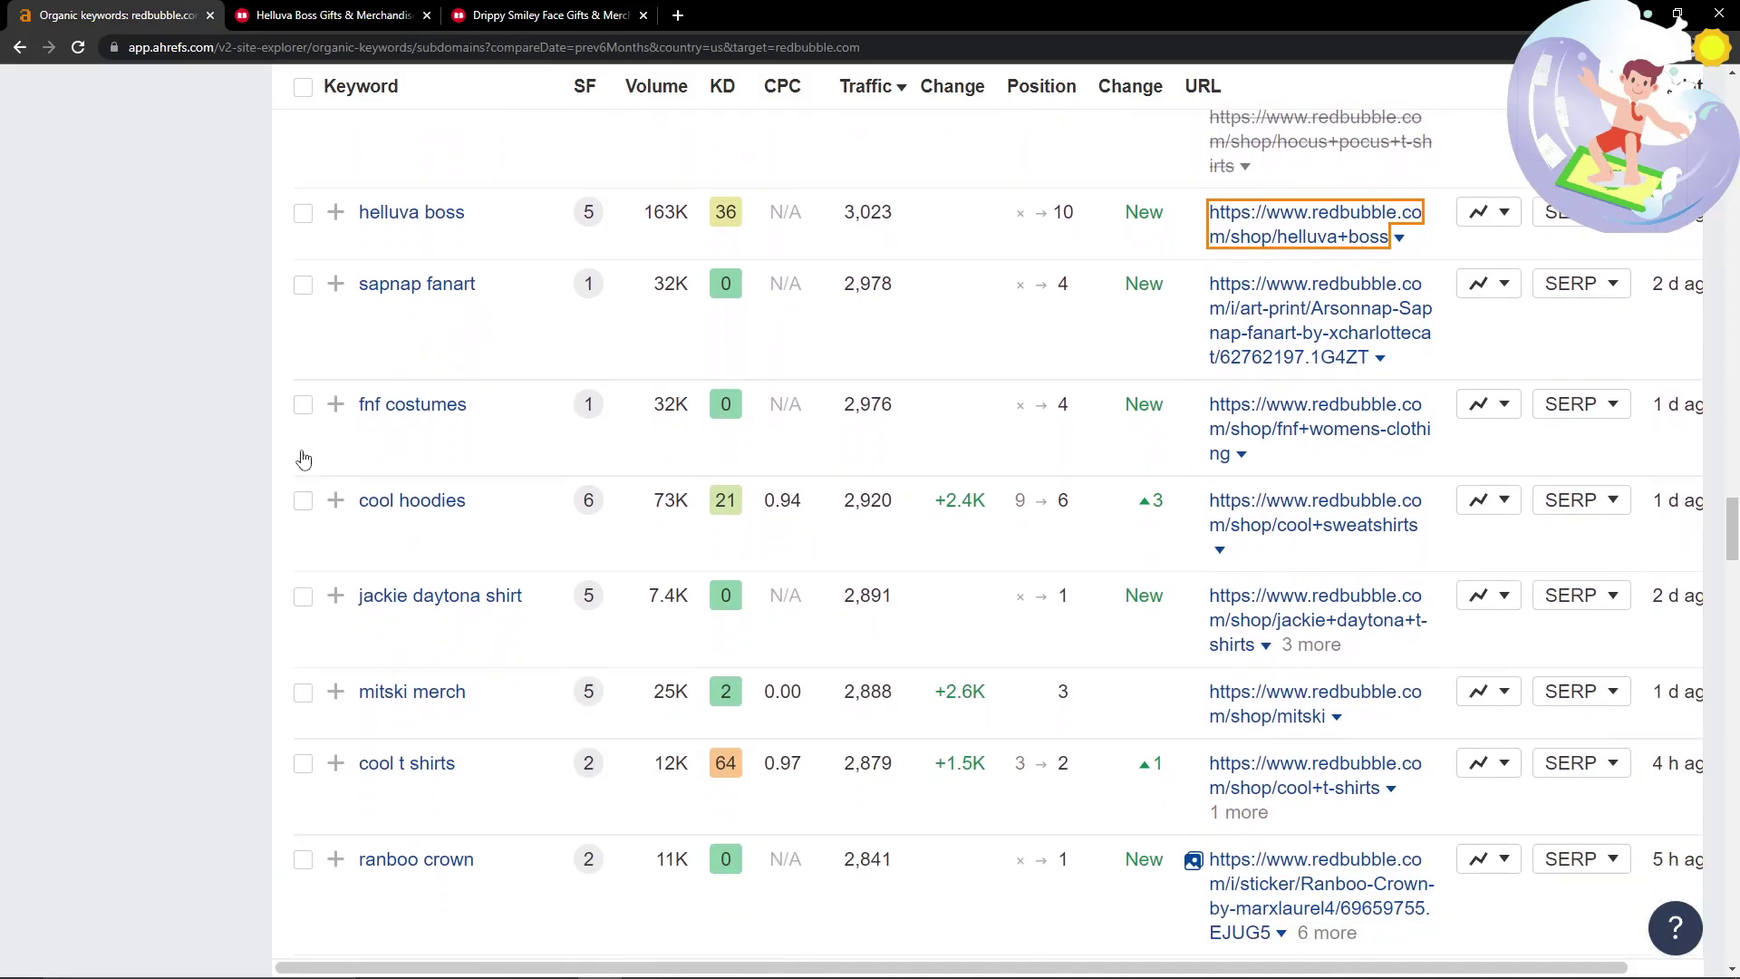
{"action": "scroll", "coordinate": [303, 460], "scroll_direction": "down", "scroll_amount": 2}
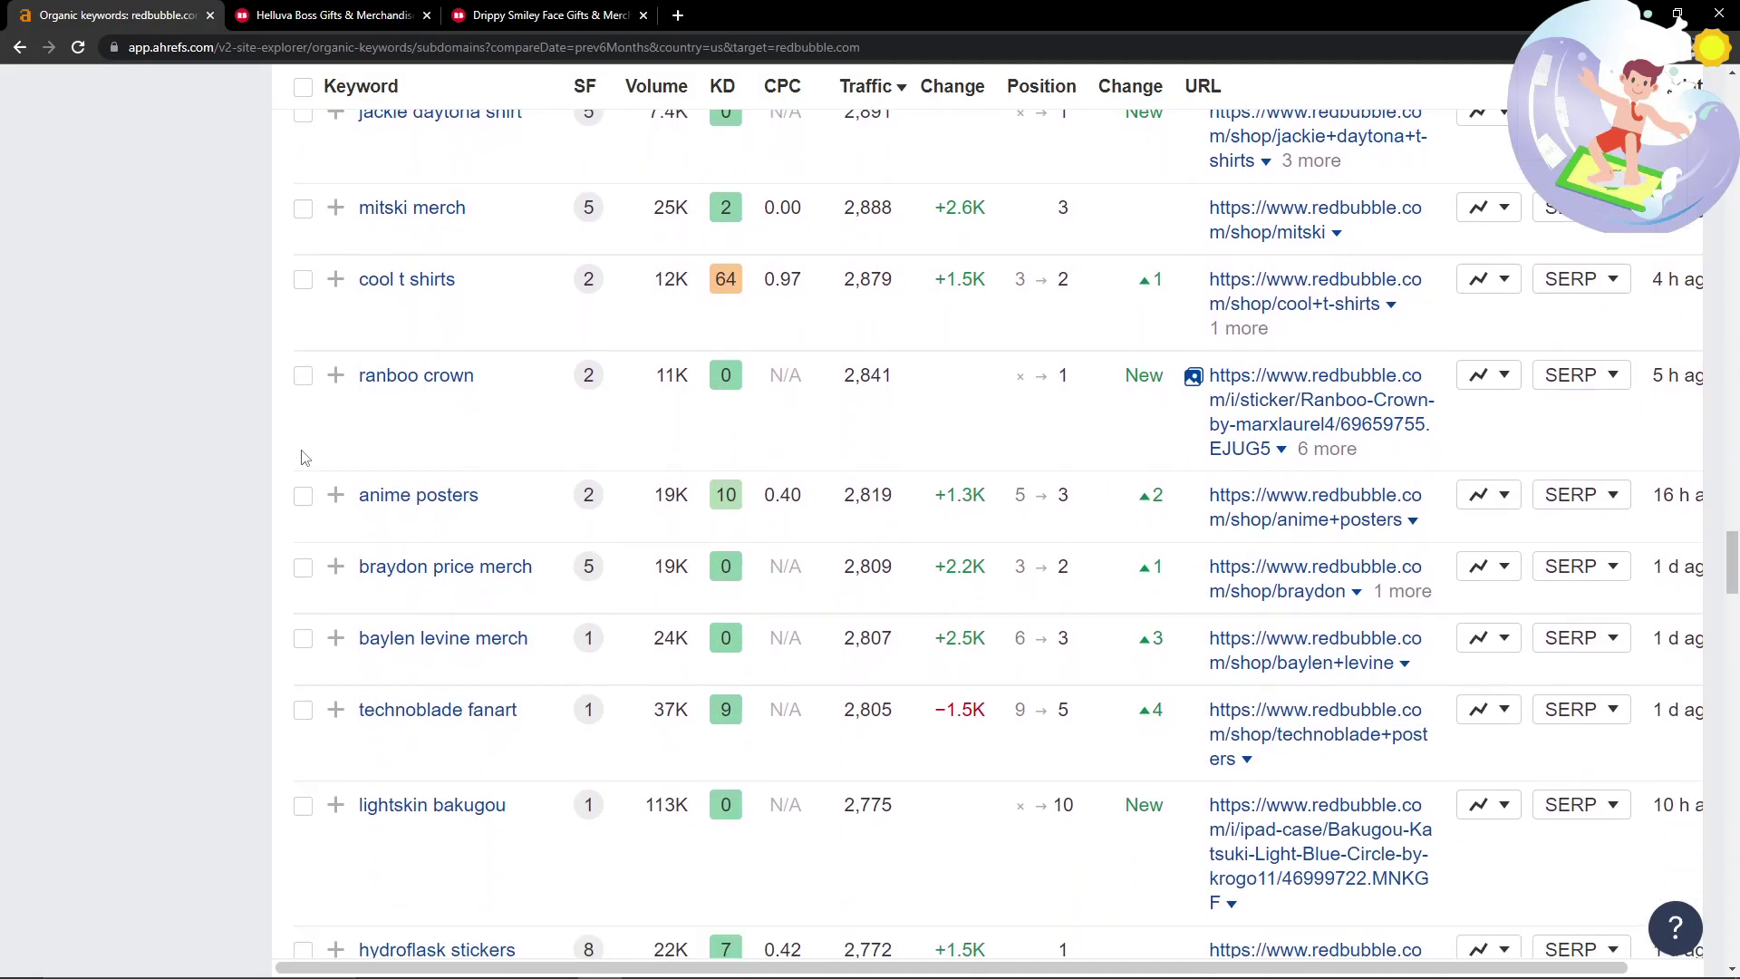
{"action": "scroll", "coordinate": [305, 450], "scroll_direction": "down", "scroll_amount": 6}
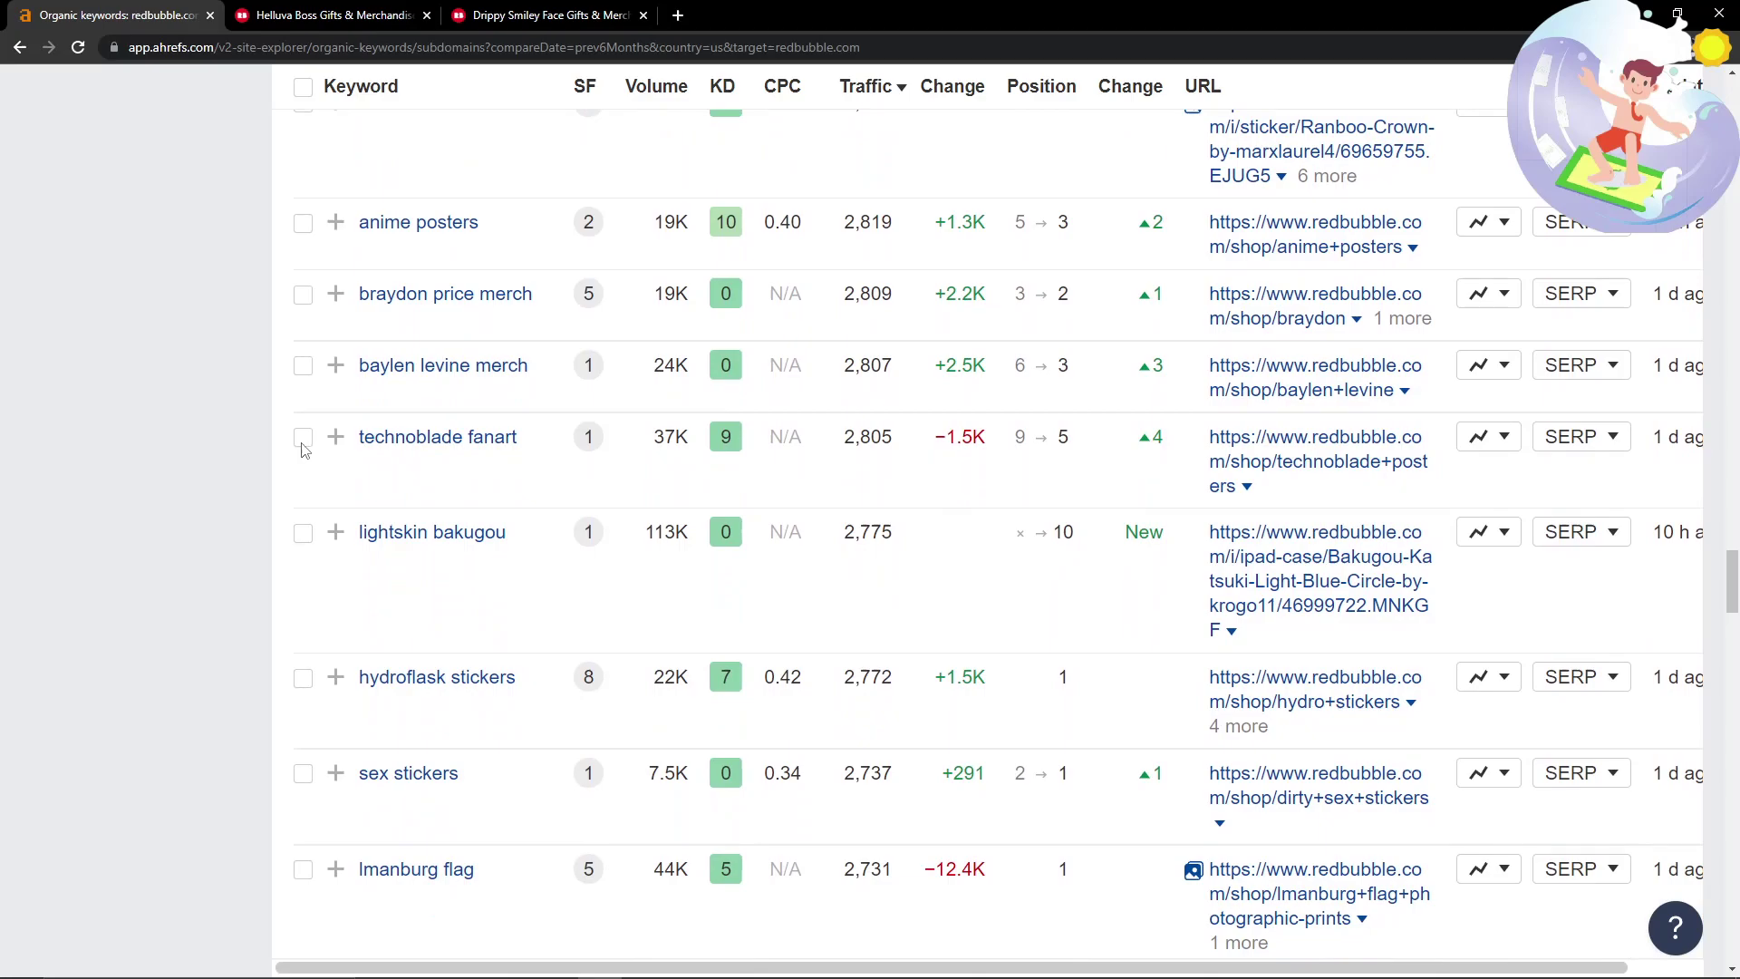
{"action": "scroll", "coordinate": [304, 450], "scroll_direction": "down", "scroll_amount": 7}
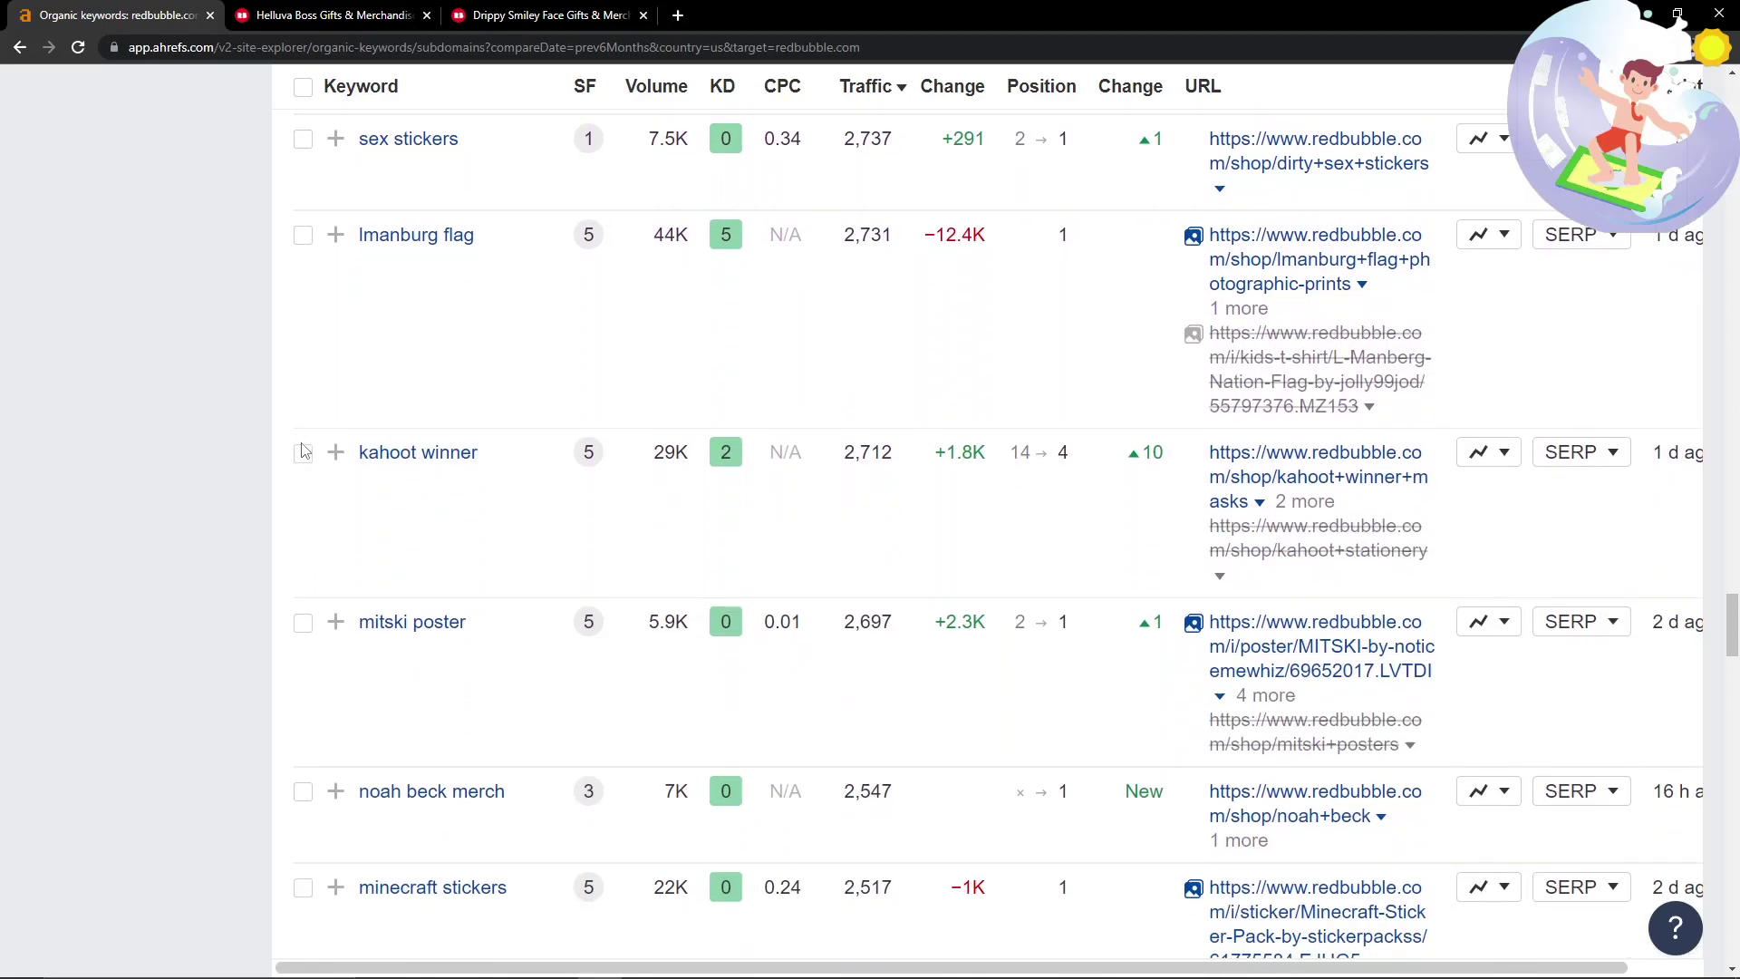
{"action": "scroll", "coordinate": [304, 452], "scroll_direction": "down", "scroll_amount": 8}
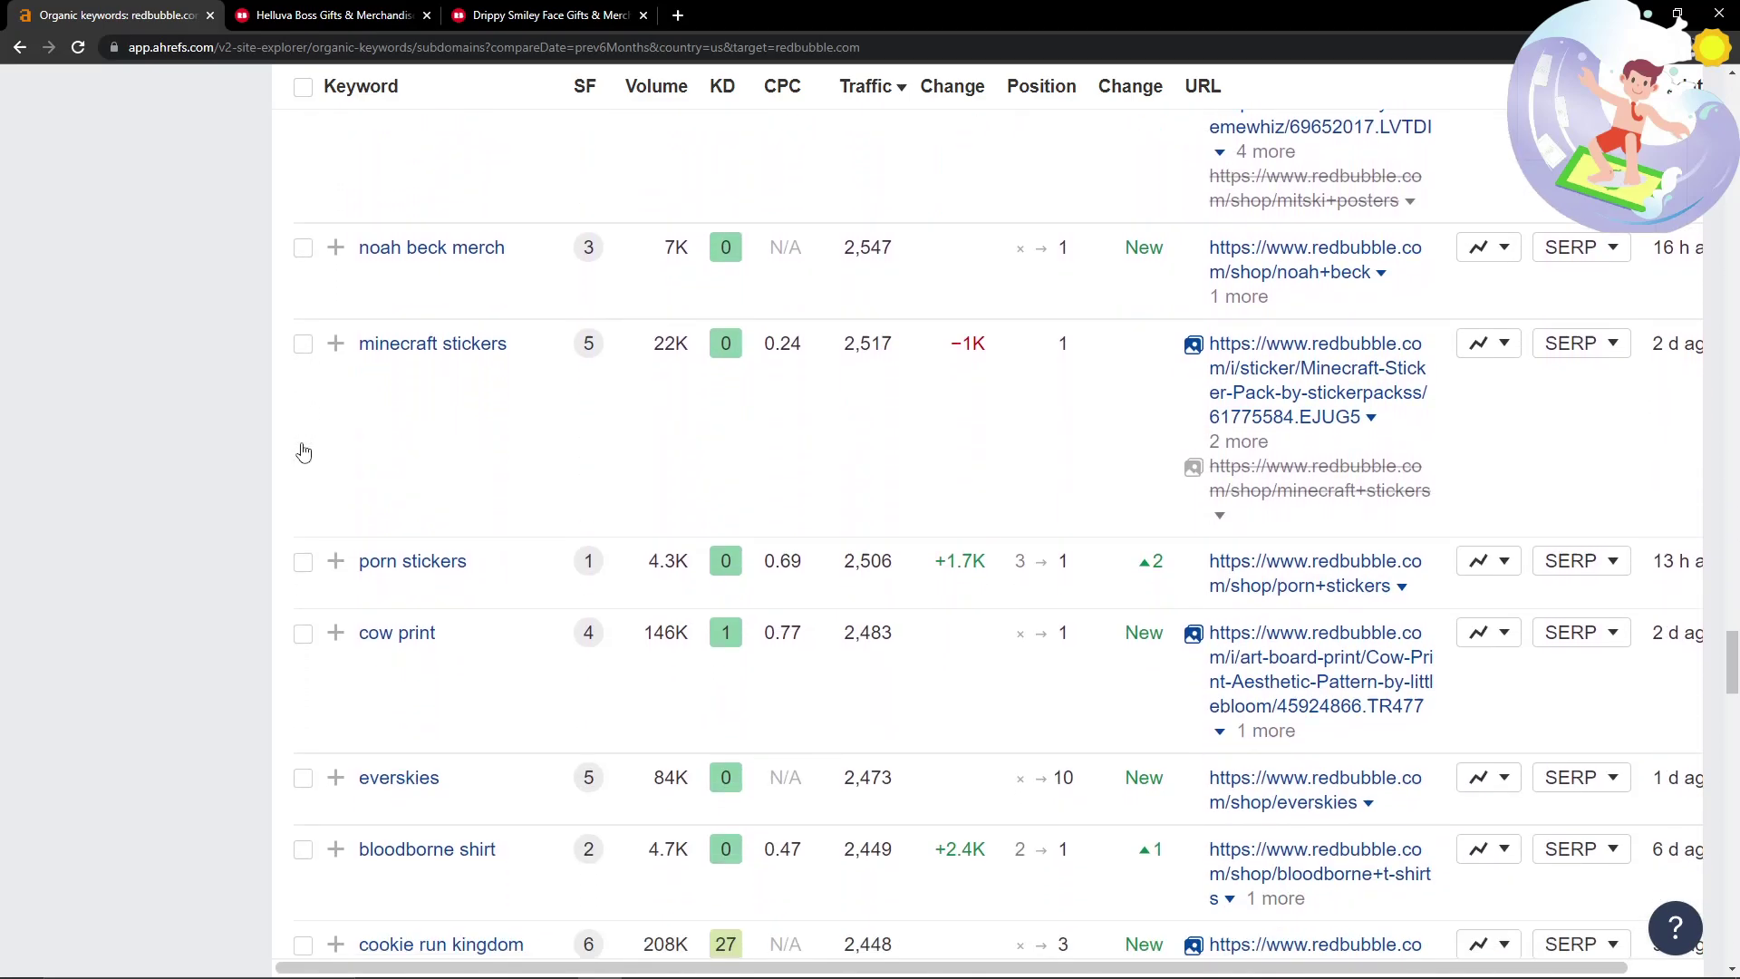
{"action": "scroll", "coordinate": [305, 451], "scroll_direction": "down", "scroll_amount": 1}
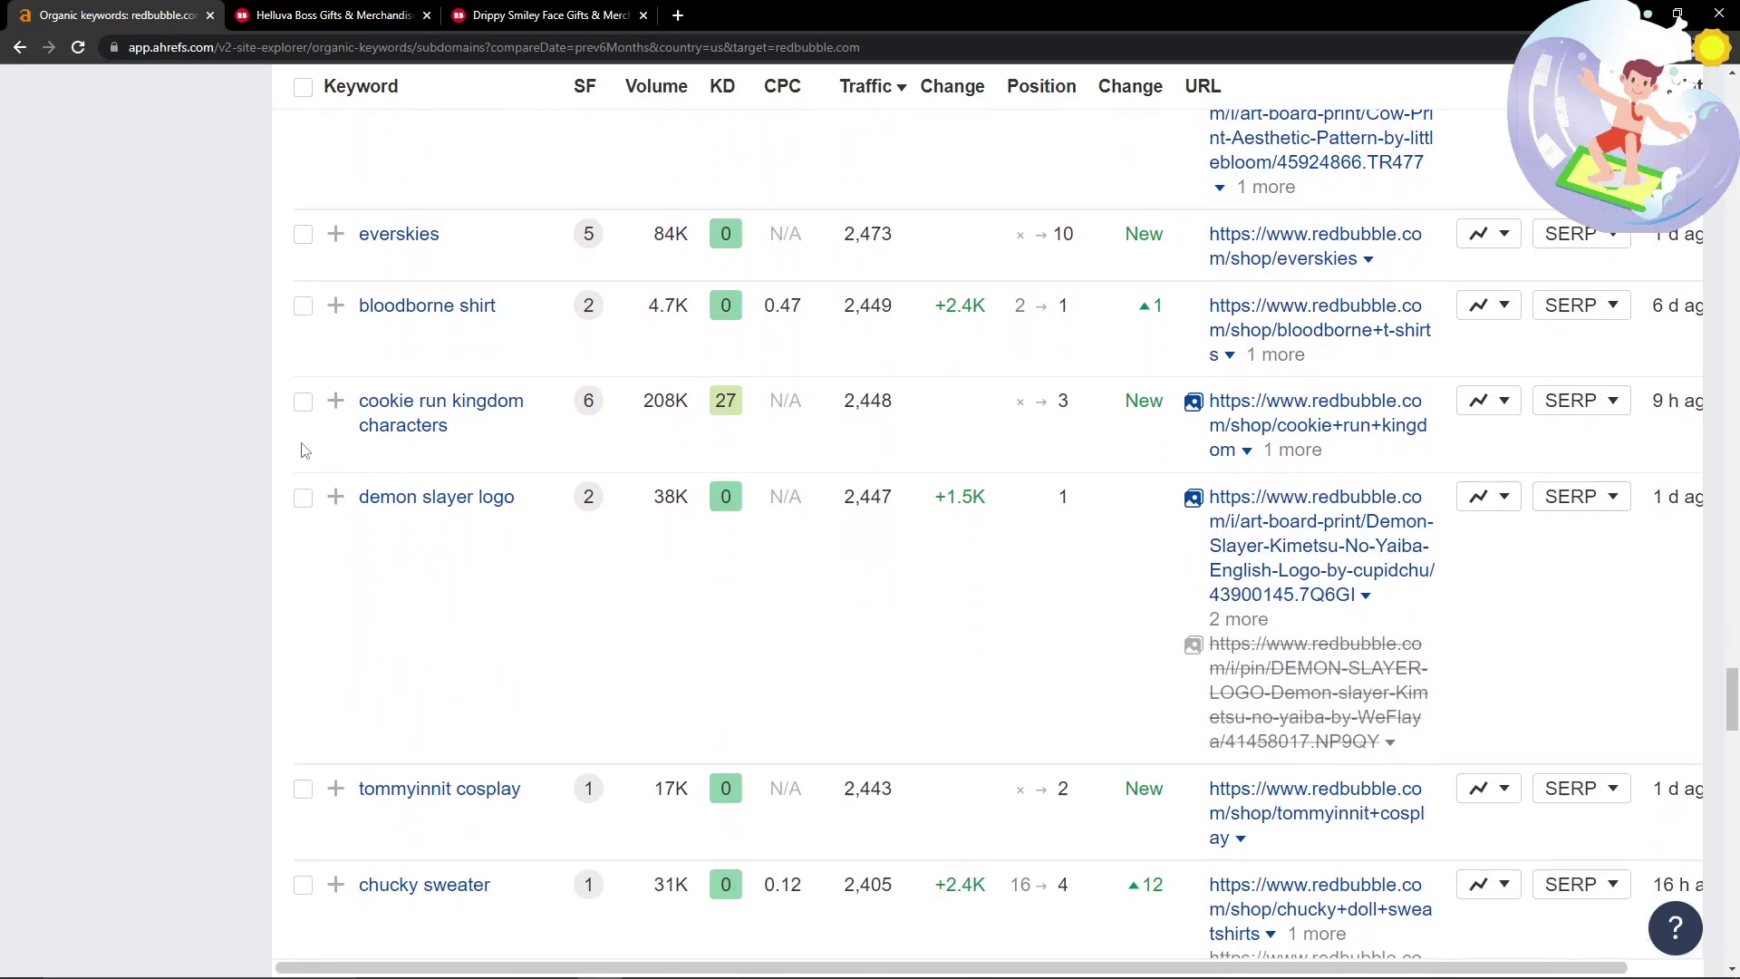
{"action": "scroll", "coordinate": [304, 451], "scroll_direction": "down", "scroll_amount": 4}
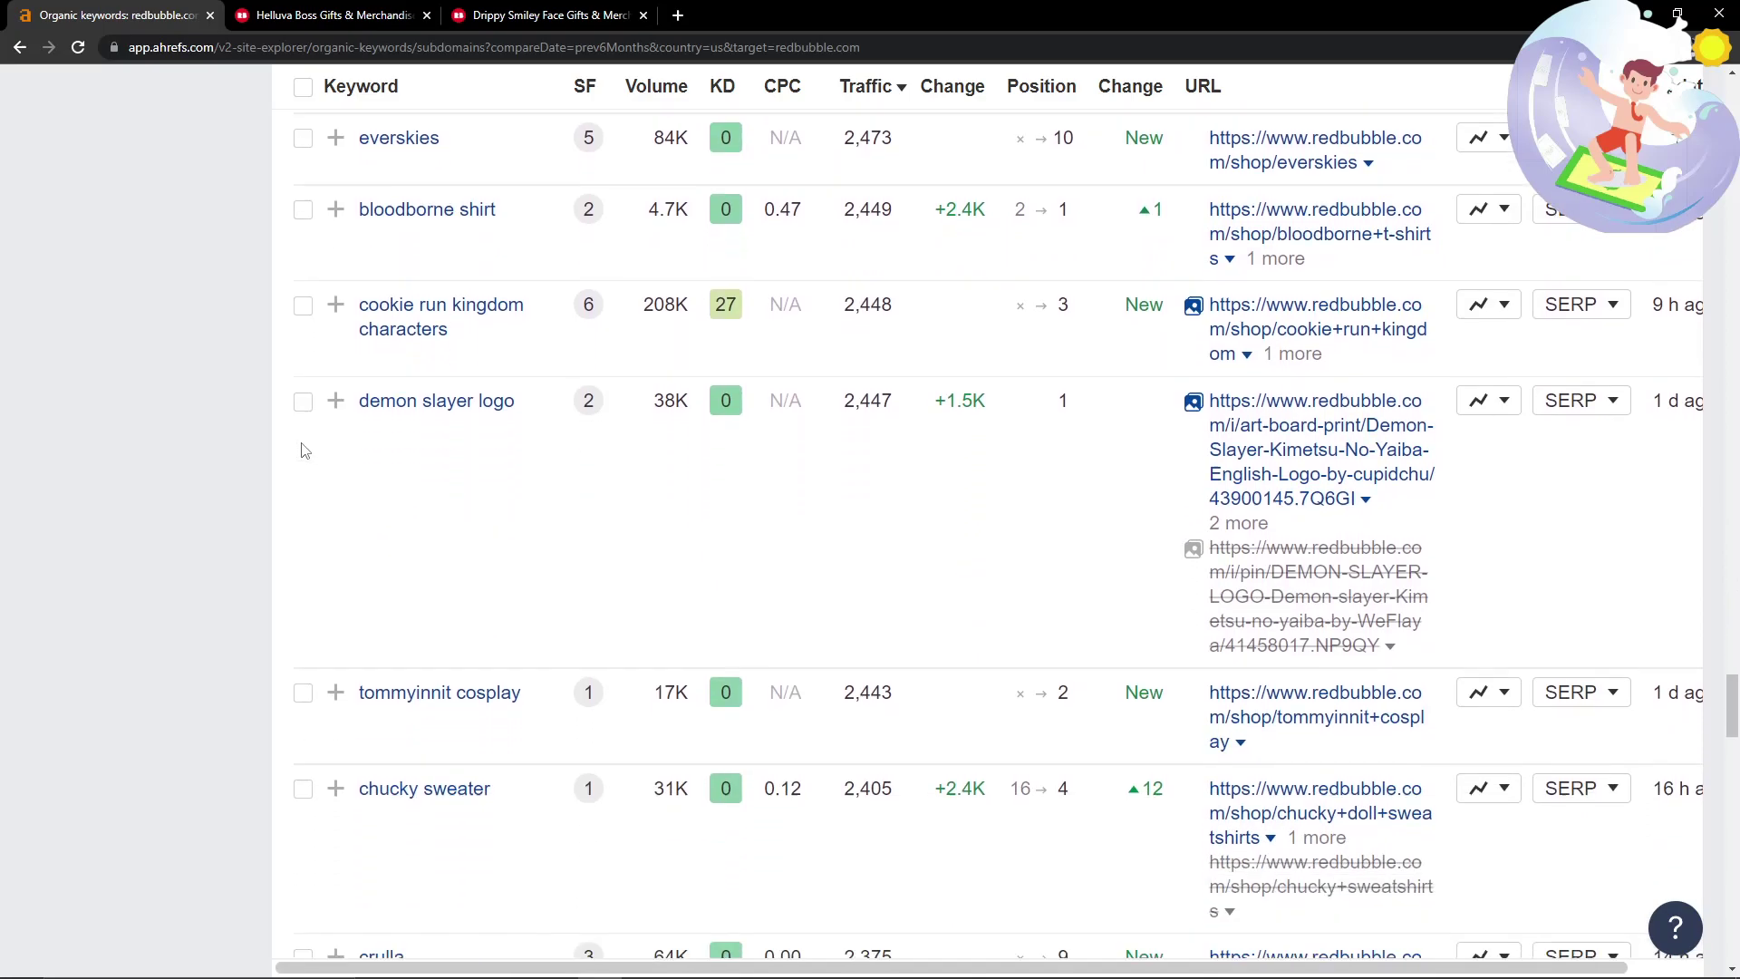
{"action": "scroll", "coordinate": [304, 450], "scroll_direction": "down", "scroll_amount": 2}
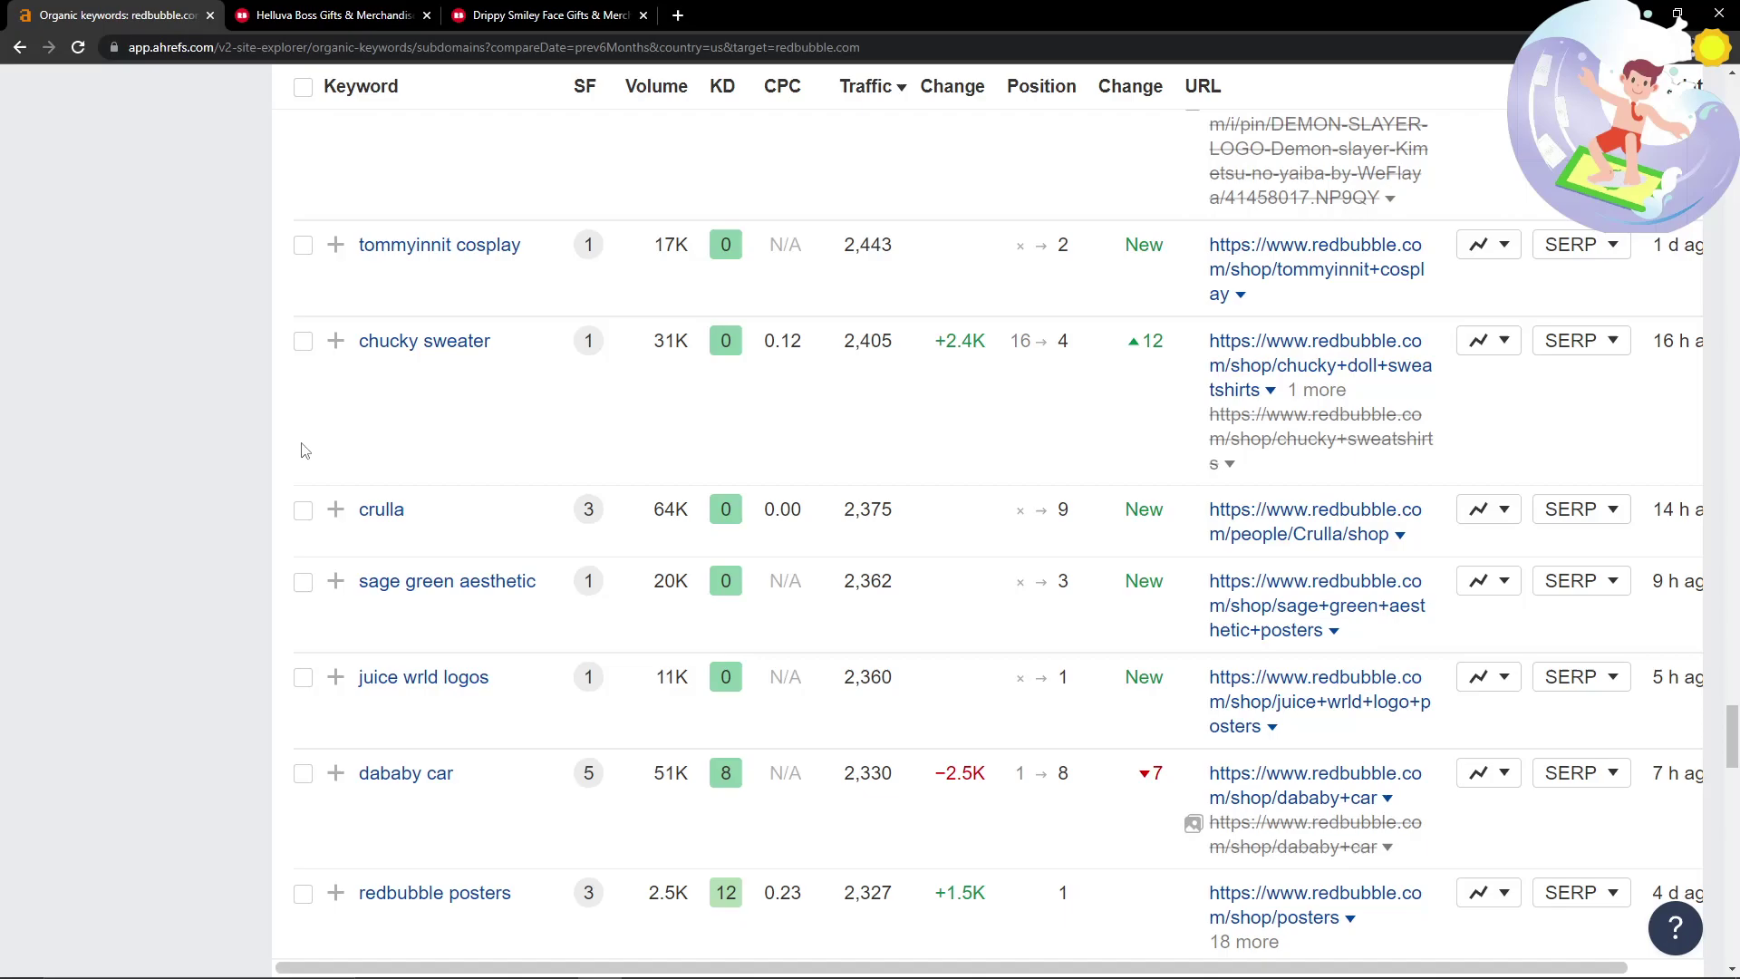
{"action": "scroll", "coordinate": [304, 450], "scroll_direction": "down", "scroll_amount": 5}
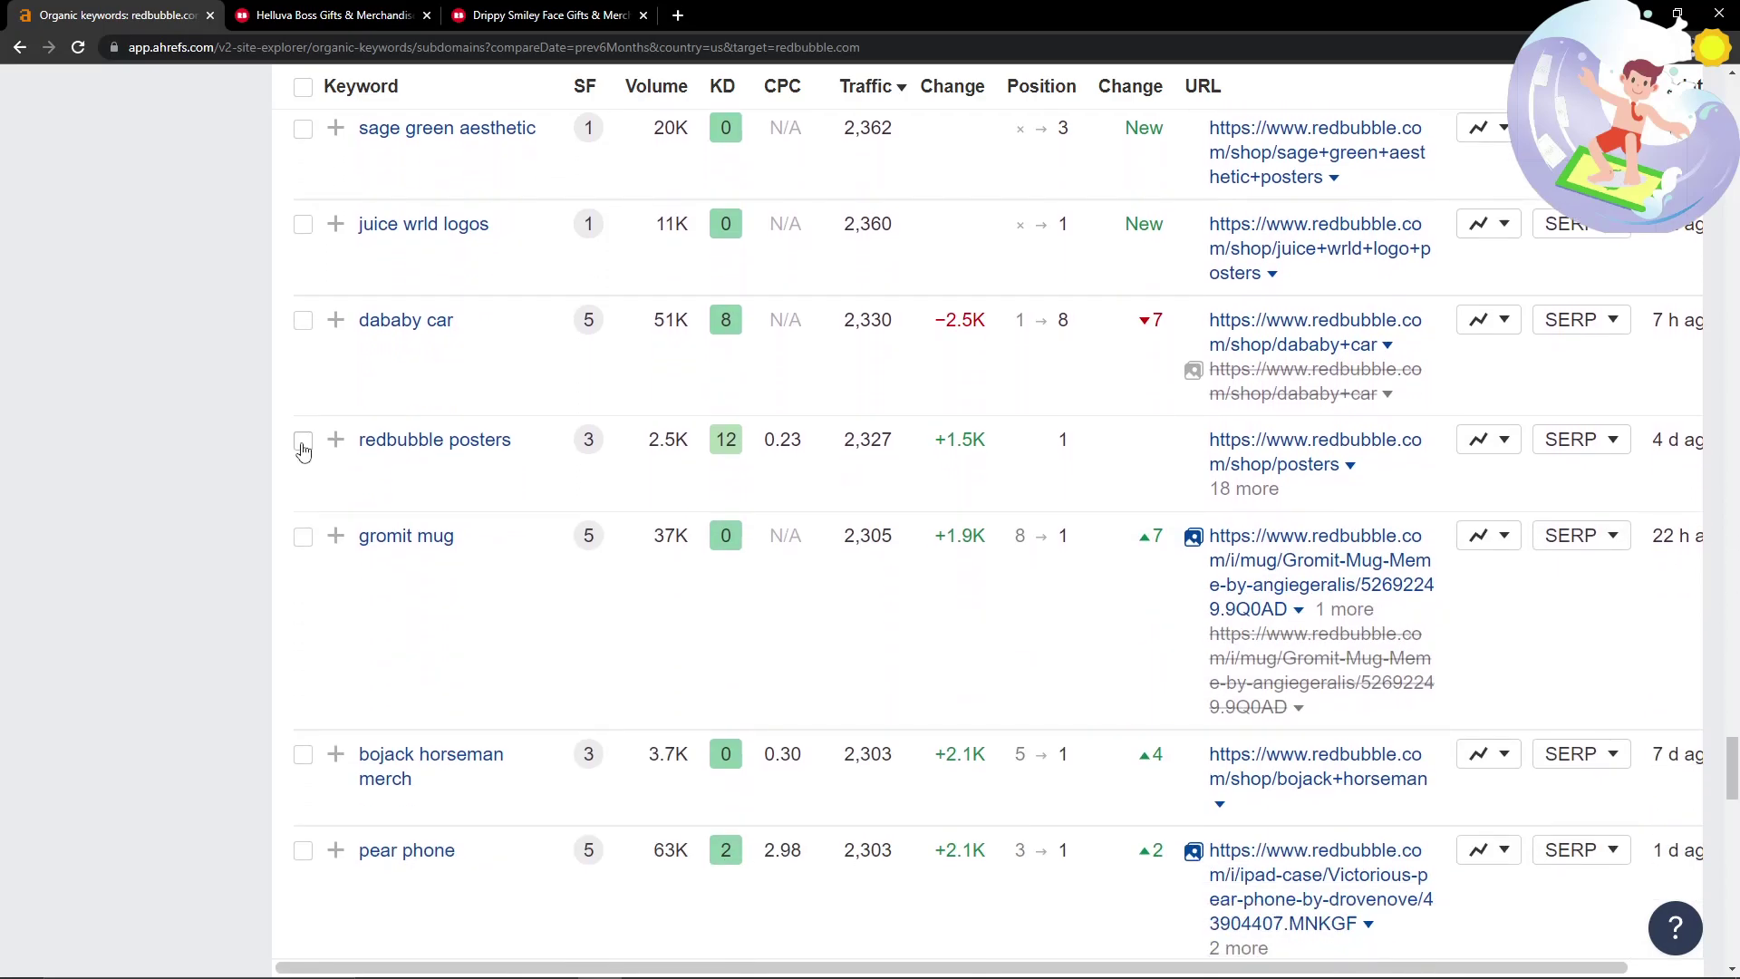
{"action": "scroll", "coordinate": [304, 450], "scroll_direction": "down", "scroll_amount": 1}
{"action": "scroll", "coordinate": [305, 451], "scroll_direction": "down", "scroll_amount": 6}
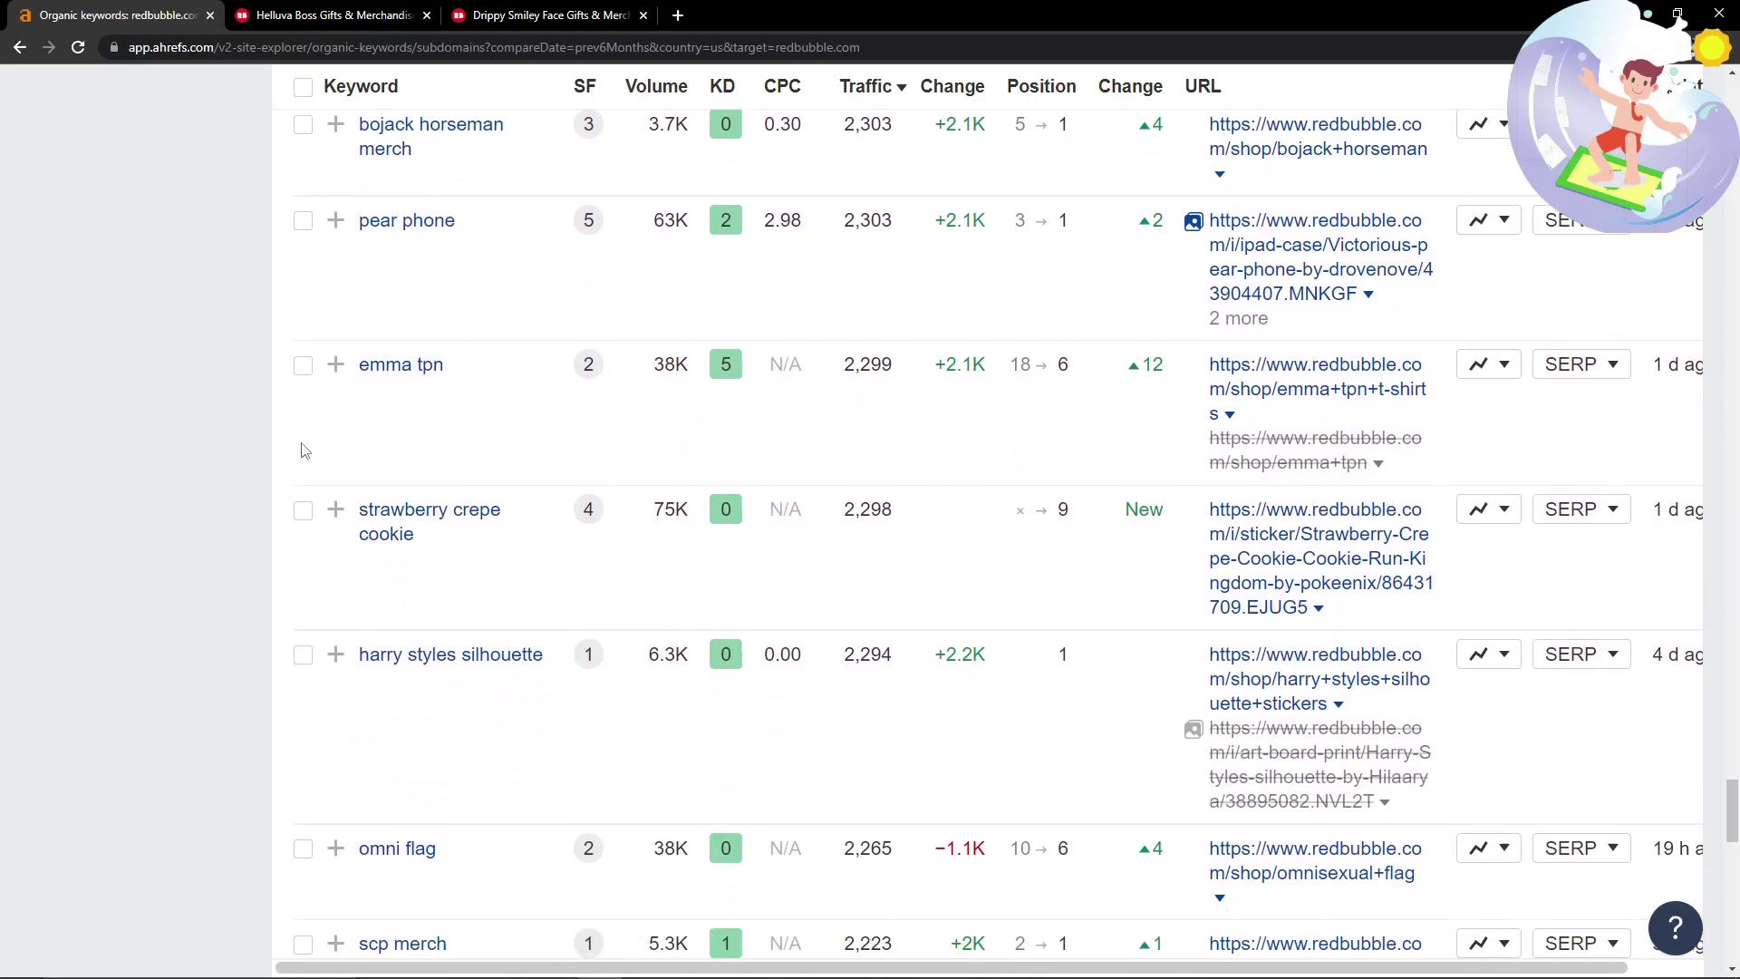
{"action": "scroll", "coordinate": [685, 521], "scroll_direction": "up", "scroll_amount": 15}
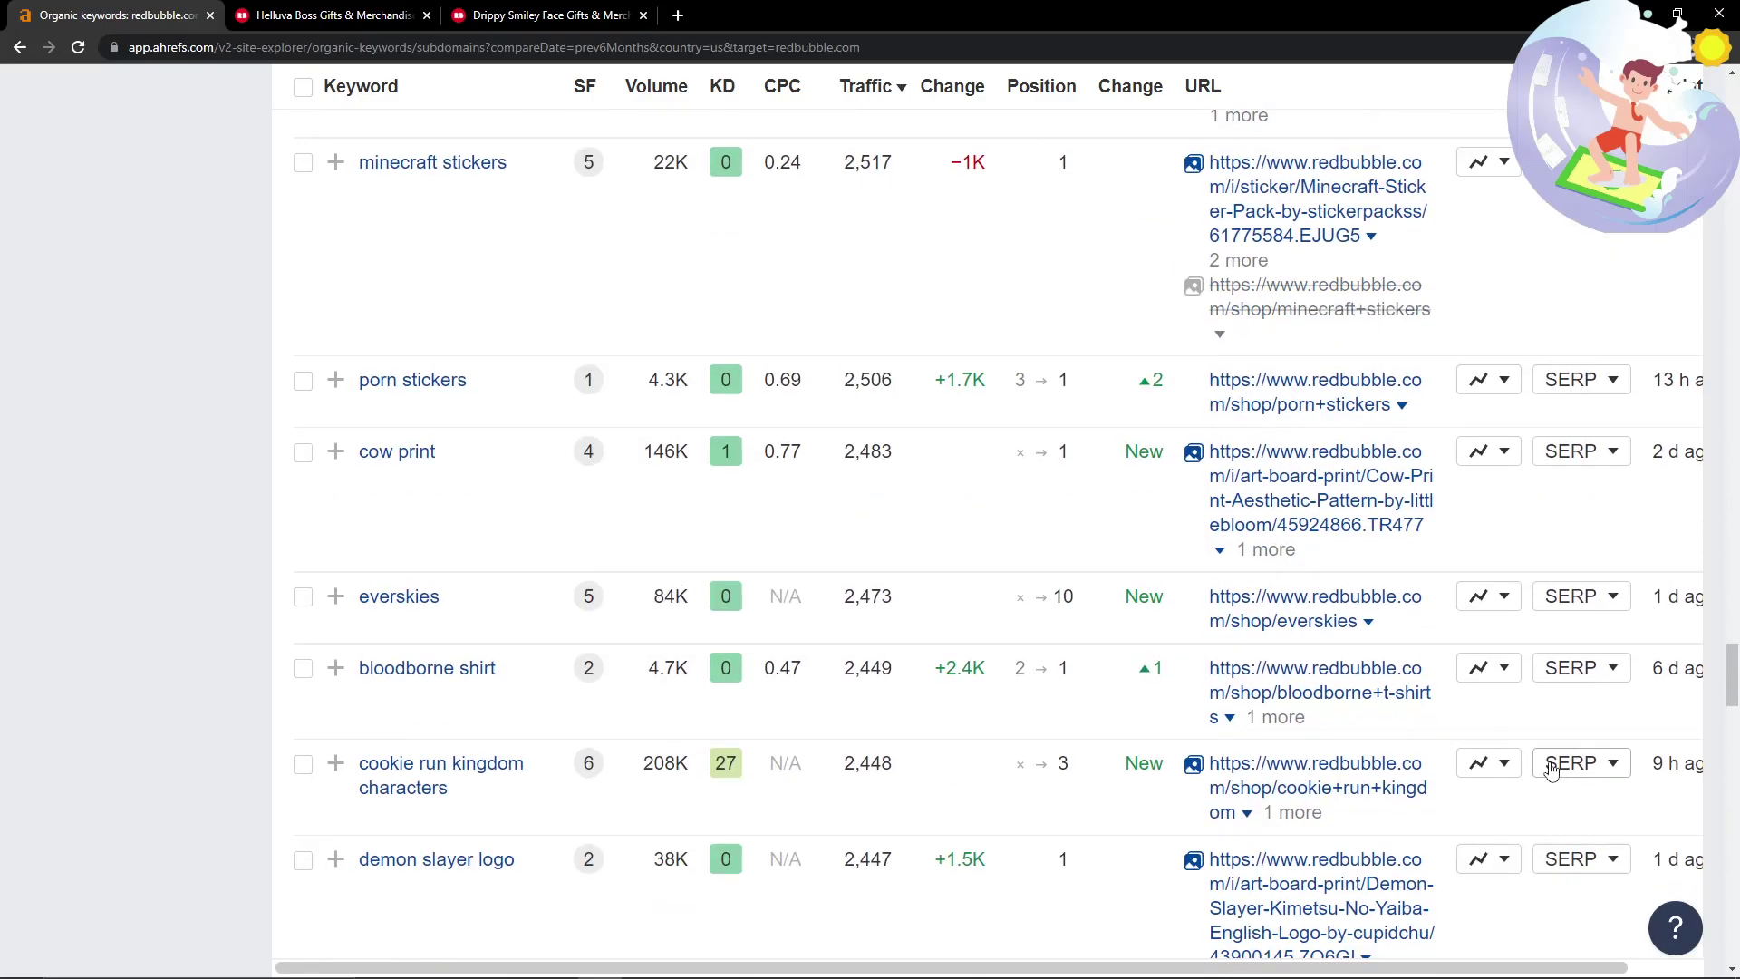
{"action": "scroll", "coordinate": [1733, 664], "scroll_direction": "up", "scroll_amount": 20}
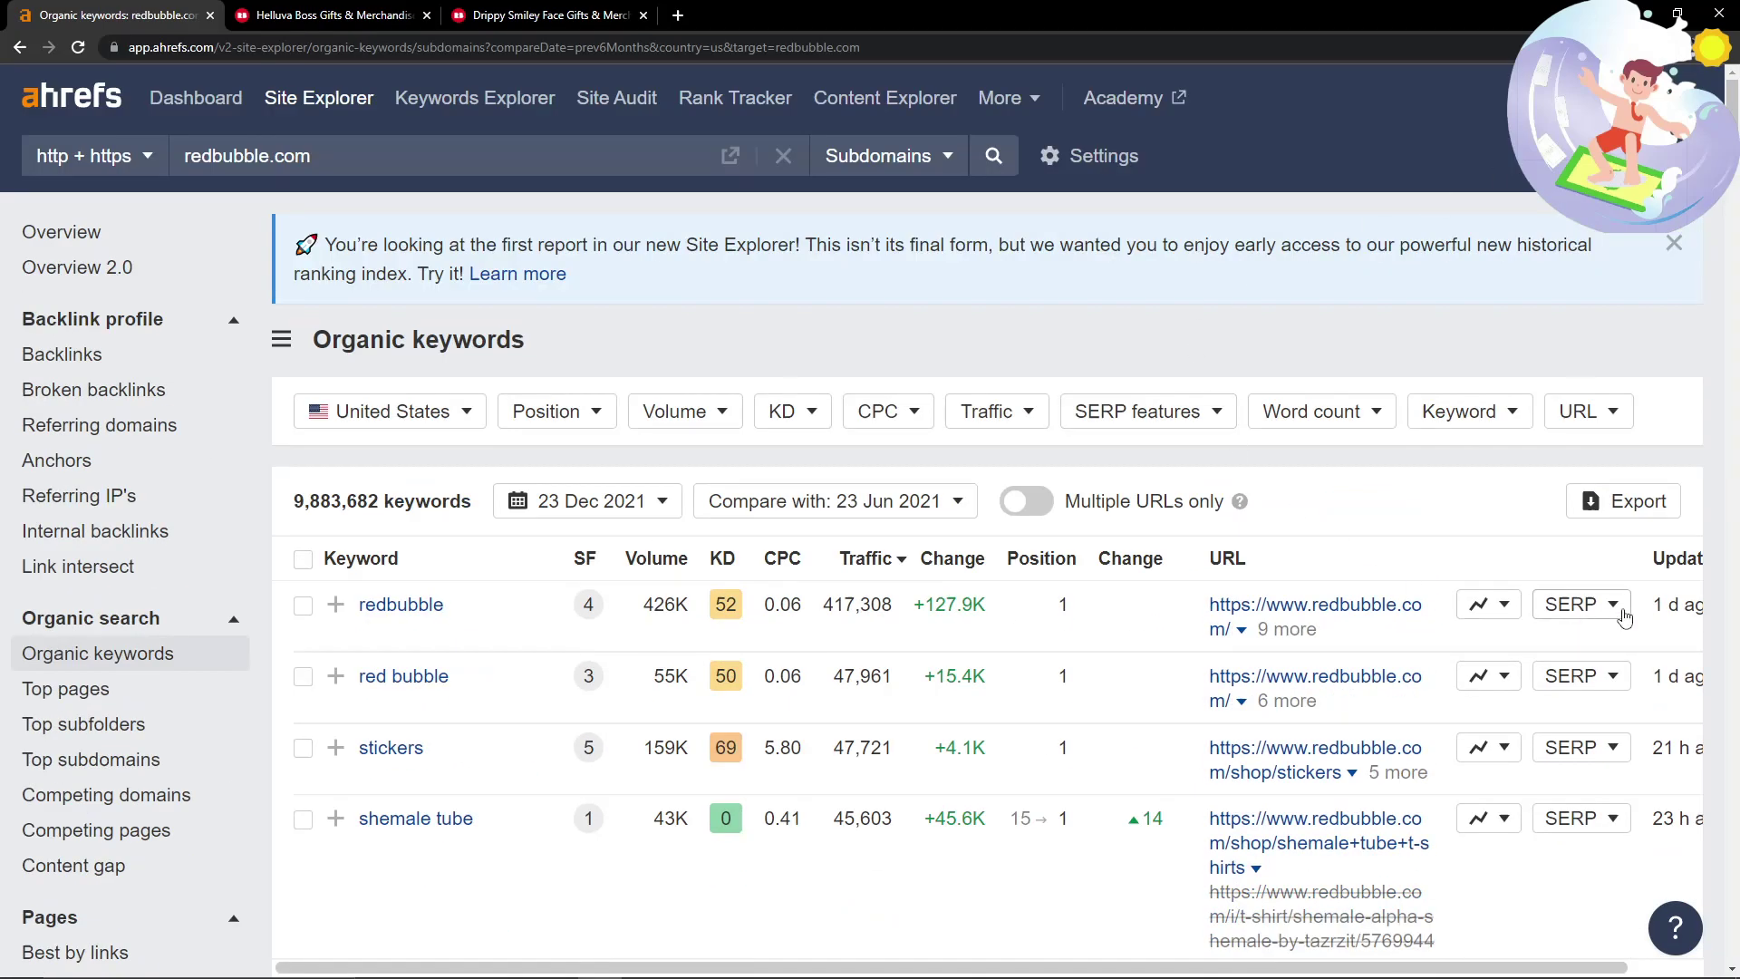
{"action": "left_click", "coordinate": [1661, 559]}
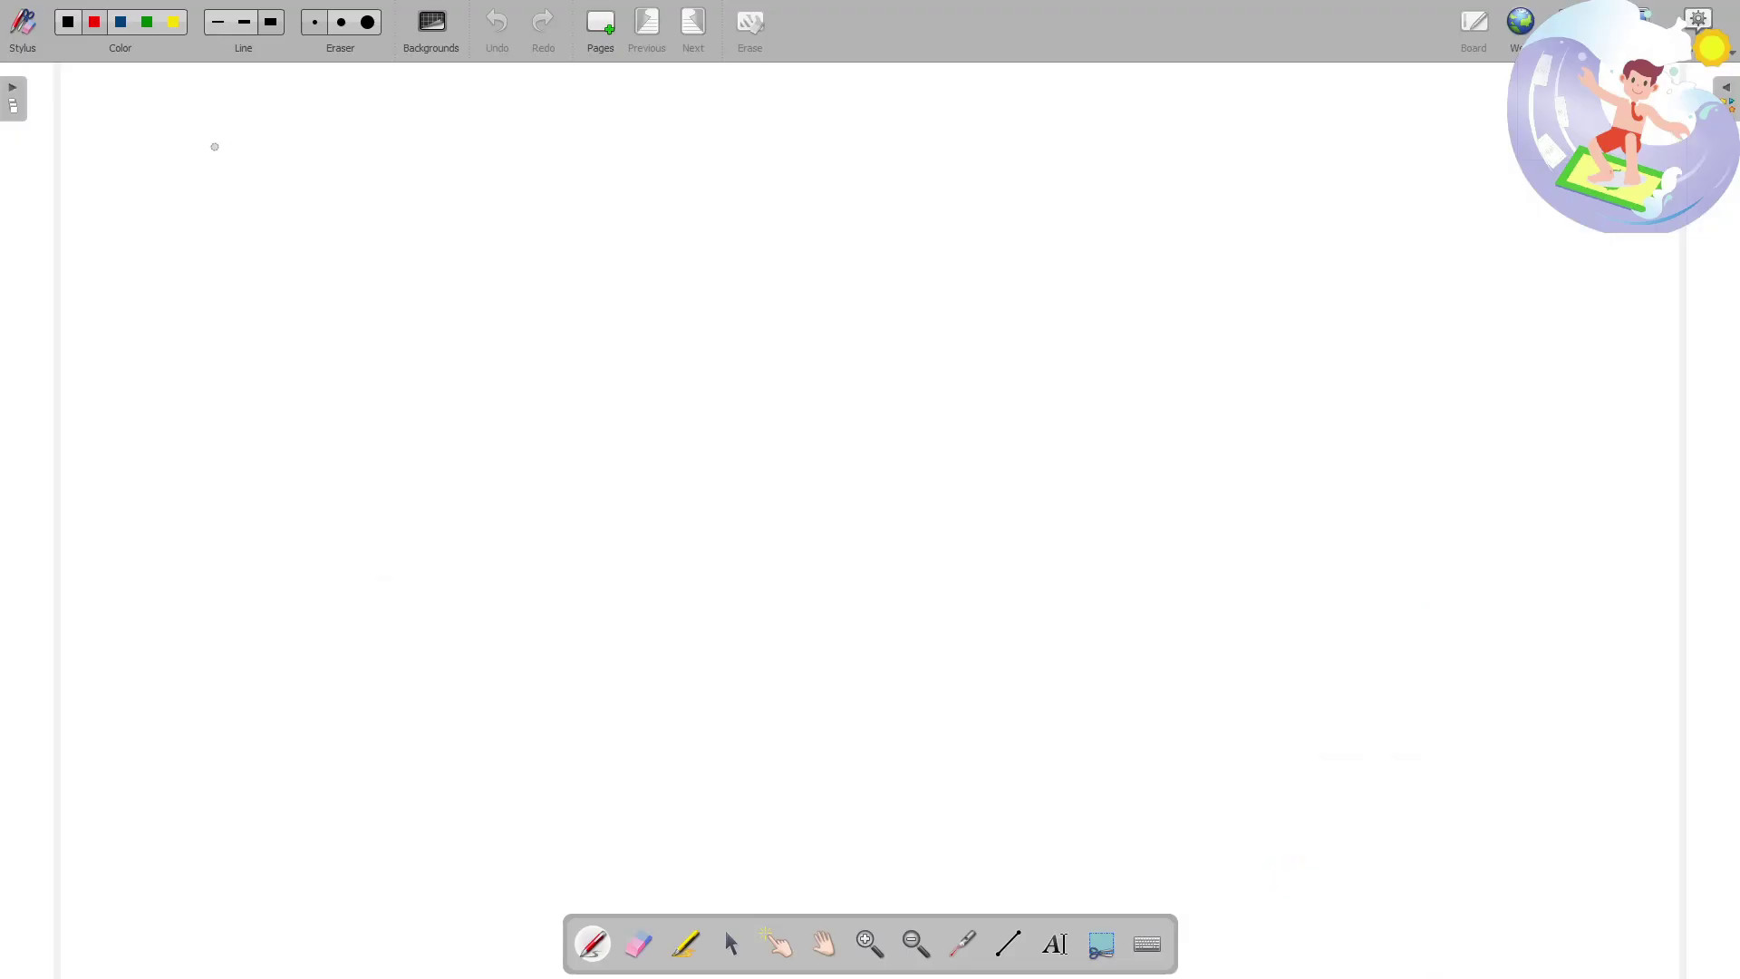
Draw a red boxed G with a dotted chain, loop it, add a boxed A below and an arrowed I box.
{"action": "mouse_move", "coordinate": [160, 117]}
{"action": "left_mouse_down"}
{"action": "mouse_move", "coordinate": [347, 113]}
{"action": "mouse_move", "coordinate": [303, 154]}
{"action": "mouse_move", "coordinate": [160, 172]}
{"action": "mouse_move", "coordinate": [157, 116]}
{"action": "left_mouse_up"}
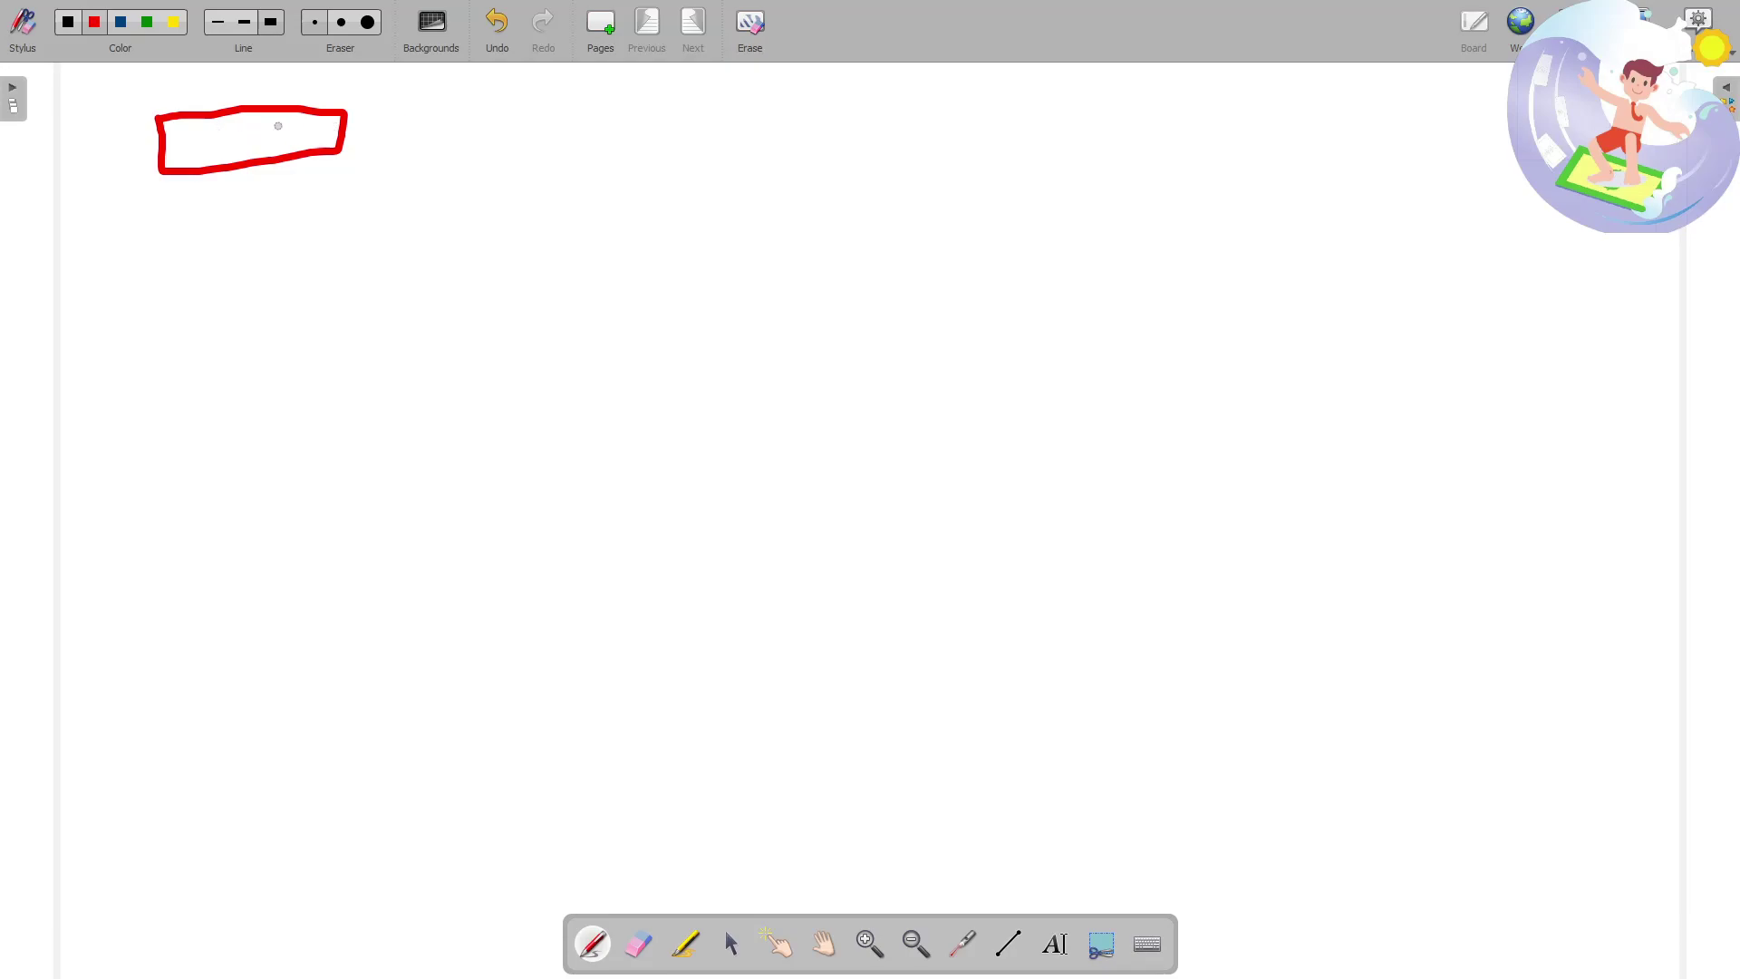
{"action": "mouse_move", "coordinate": [240, 129]}
{"action": "left_mouse_down"}
{"action": "mouse_move", "coordinate": [228, 160]}
{"action": "mouse_move", "coordinate": [222, 142]}
{"action": "mouse_move", "coordinate": [261, 140]}
{"action": "left_mouse_up"}
{"action": "mouse_move", "coordinate": [345, 136]}
{"action": "left_mouse_down"}
{"action": "mouse_move", "coordinate": [420, 114]}
{"action": "mouse_move", "coordinate": [391, 94]}
{"action": "mouse_move", "coordinate": [609, 81]}
{"action": "mouse_move", "coordinate": [595, 92]}
{"action": "left_mouse_up"}
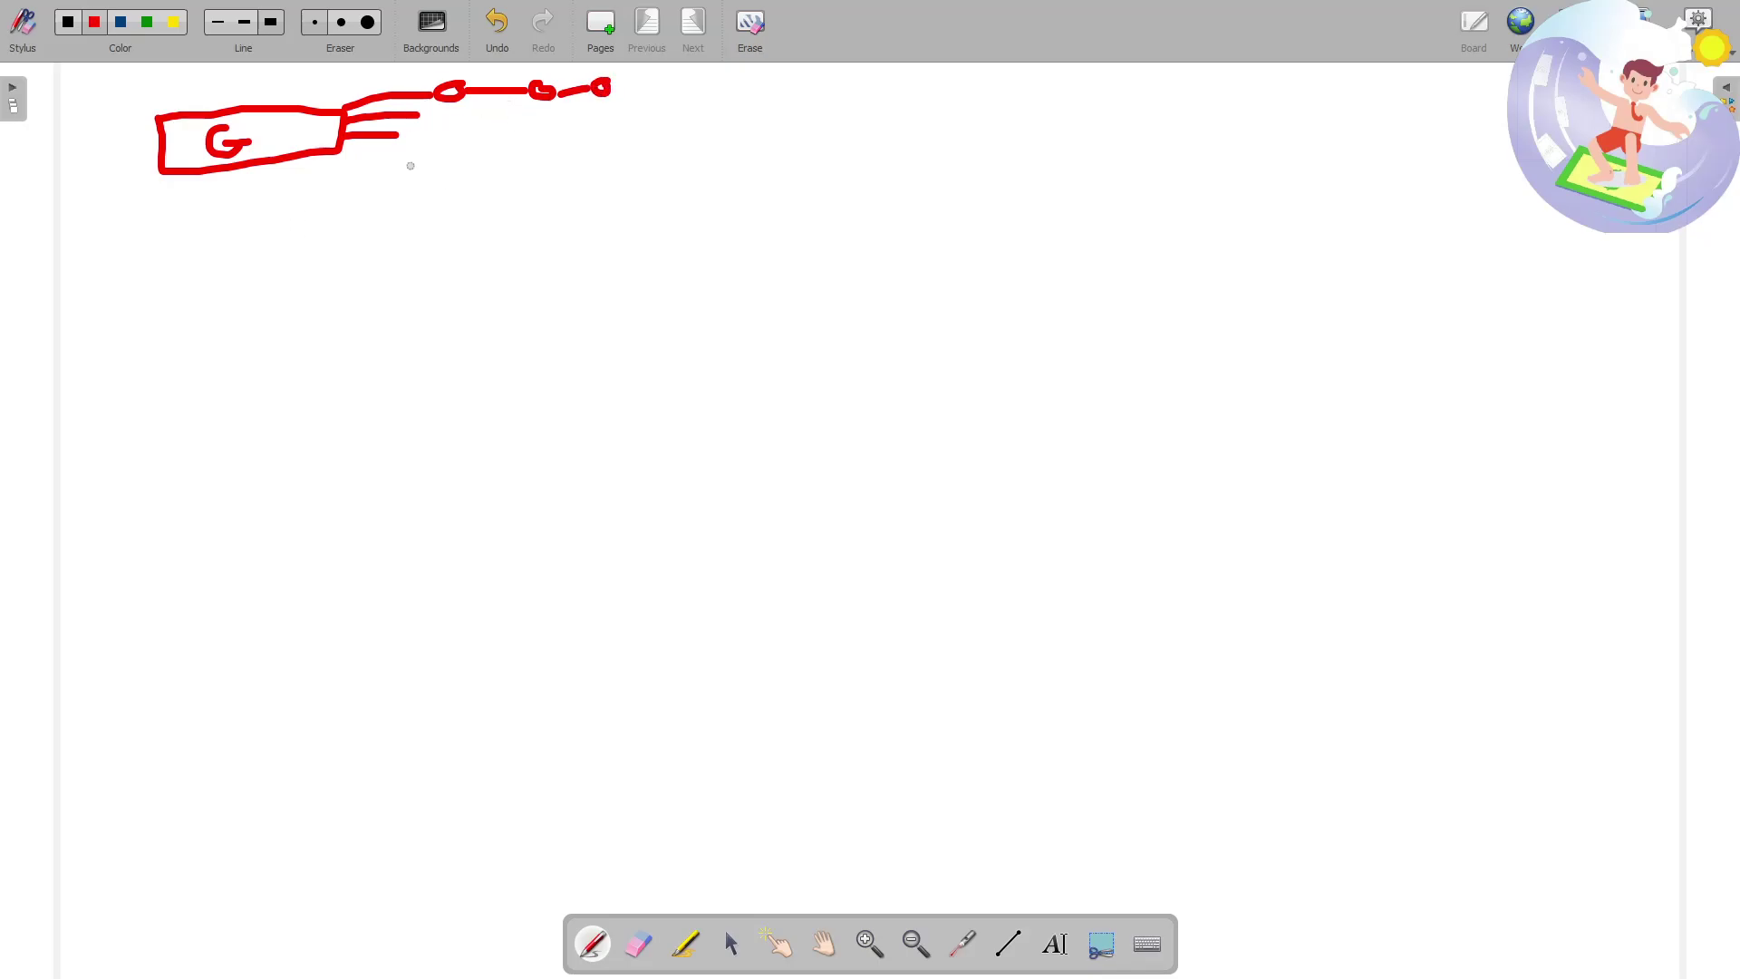
{"action": "mouse_move", "coordinate": [209, 212]}
{"action": "left_mouse_down"}
{"action": "mouse_move", "coordinate": [296, 212]}
{"action": "mouse_move", "coordinate": [306, 229]}
{"action": "mouse_move", "coordinate": [223, 245]}
{"action": "mouse_move", "coordinate": [187, 215]}
{"action": "mouse_move", "coordinate": [254, 218]}
{"action": "mouse_move", "coordinate": [257, 243]}
{"action": "mouse_move", "coordinate": [254, 229]}
{"action": "left_mouse_up"}
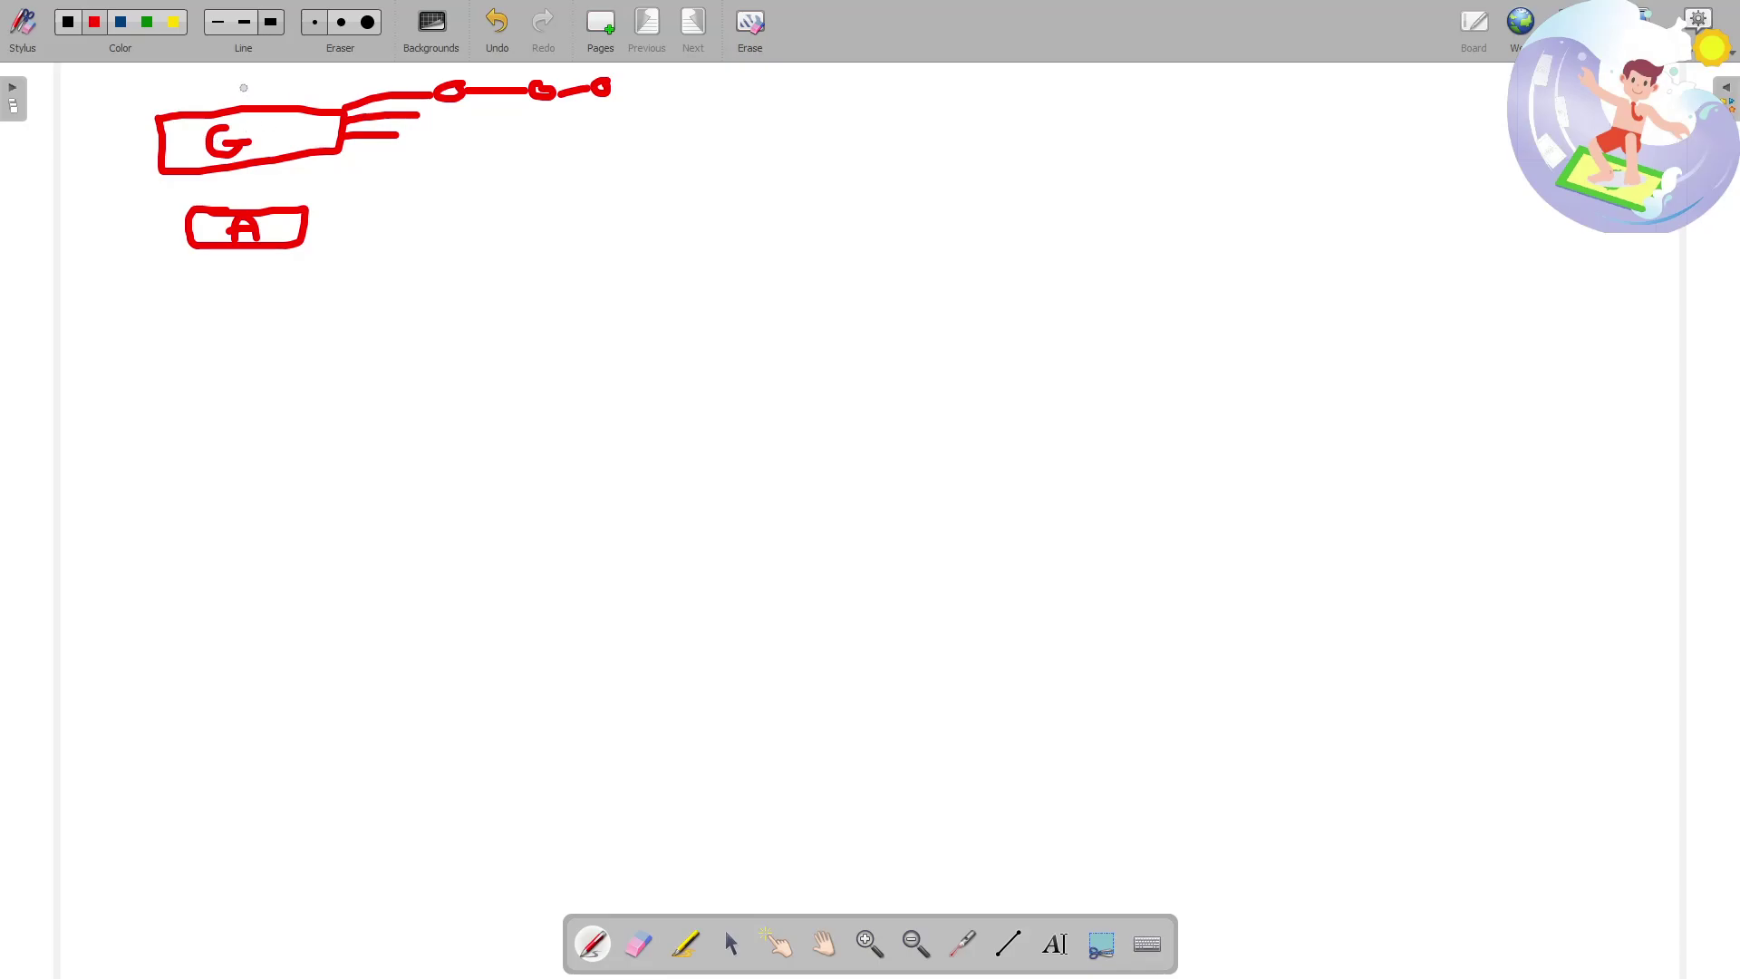
{"action": "mouse_move", "coordinate": [238, 87]}
{"action": "left_mouse_down"}
{"action": "mouse_move", "coordinate": [107, 162]}
{"action": "mouse_move", "coordinate": [327, 162]}
{"action": "mouse_move", "coordinate": [553, 132]}
{"action": "mouse_move", "coordinate": [642, 80]}
{"action": "mouse_move", "coordinate": [383, 67]}
{"action": "mouse_move", "coordinate": [238, 85]}
{"action": "left_mouse_up"}
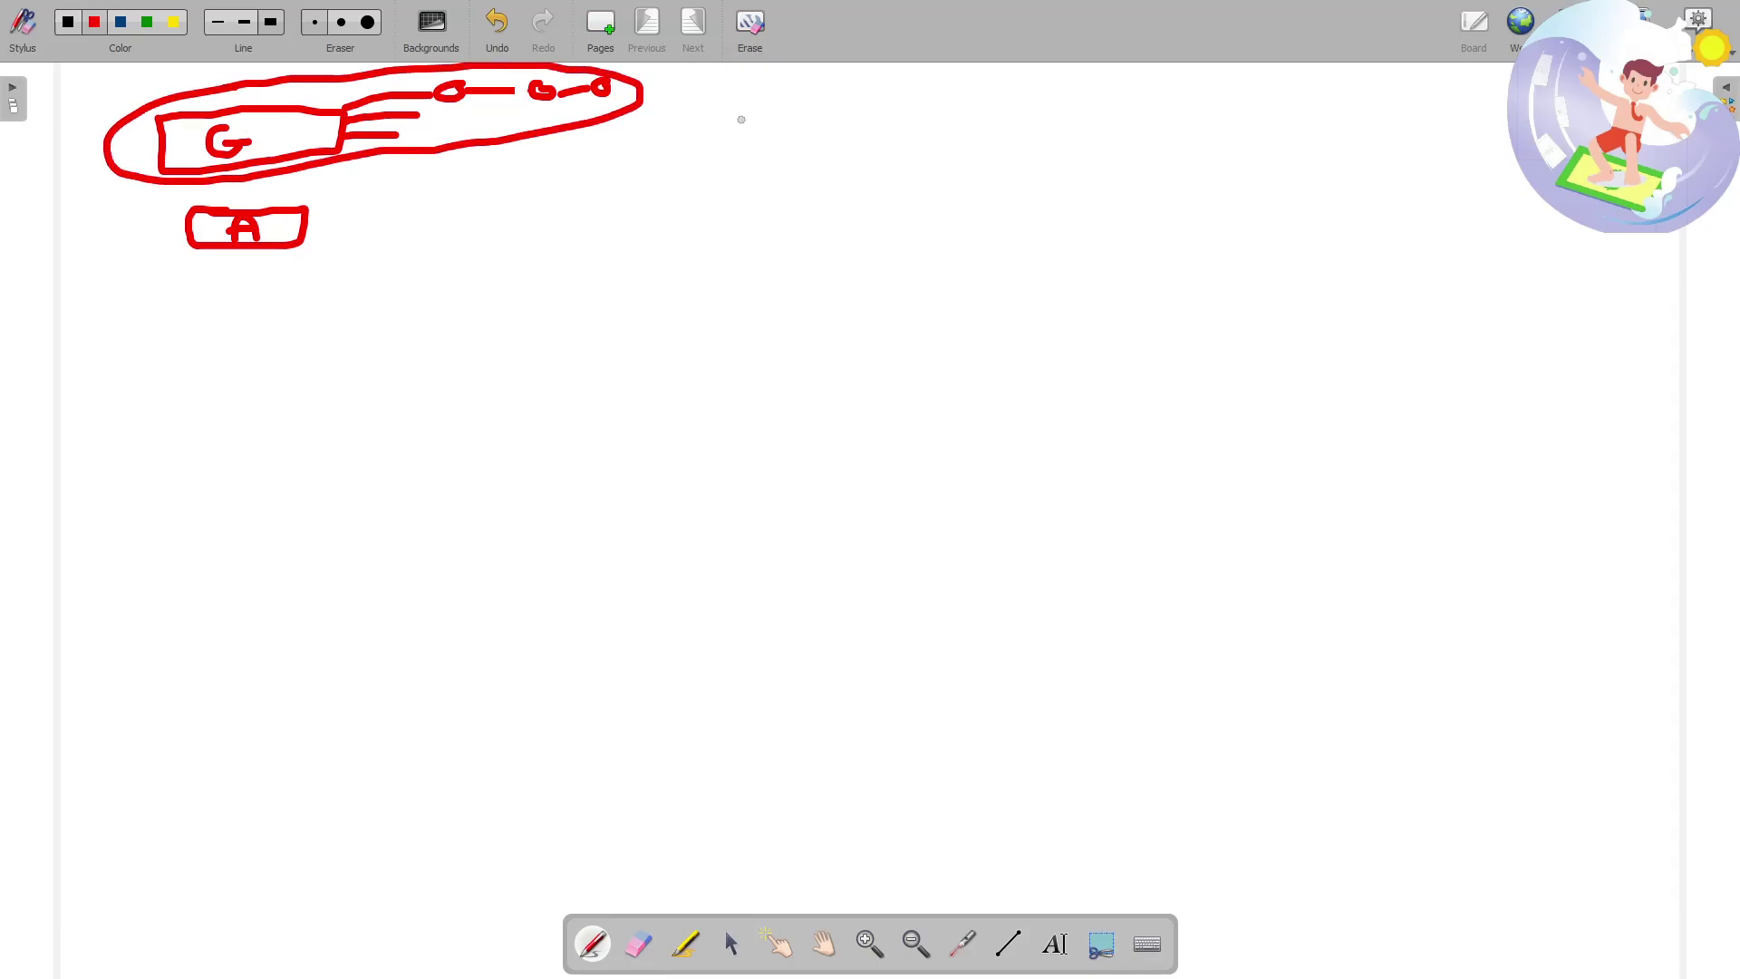
{"action": "mouse_move", "coordinate": [736, 75]}
{"action": "left_mouse_down"}
{"action": "mouse_move", "coordinate": [731, 147]}
{"action": "mouse_move", "coordinate": [746, 72]}
{"action": "mouse_move", "coordinate": [807, 131]}
{"action": "mouse_move", "coordinate": [729, 152]}
{"action": "mouse_move", "coordinate": [781, 84]}
{"action": "mouse_move", "coordinate": [781, 116]}
{"action": "left_mouse_up"}
{"action": "mouse_move", "coordinate": [913, 100]}
{"action": "left_mouse_down"}
{"action": "mouse_move", "coordinate": [835, 118]}
{"action": "mouse_move", "coordinate": [886, 124]}
{"action": "left_mouse_up"}
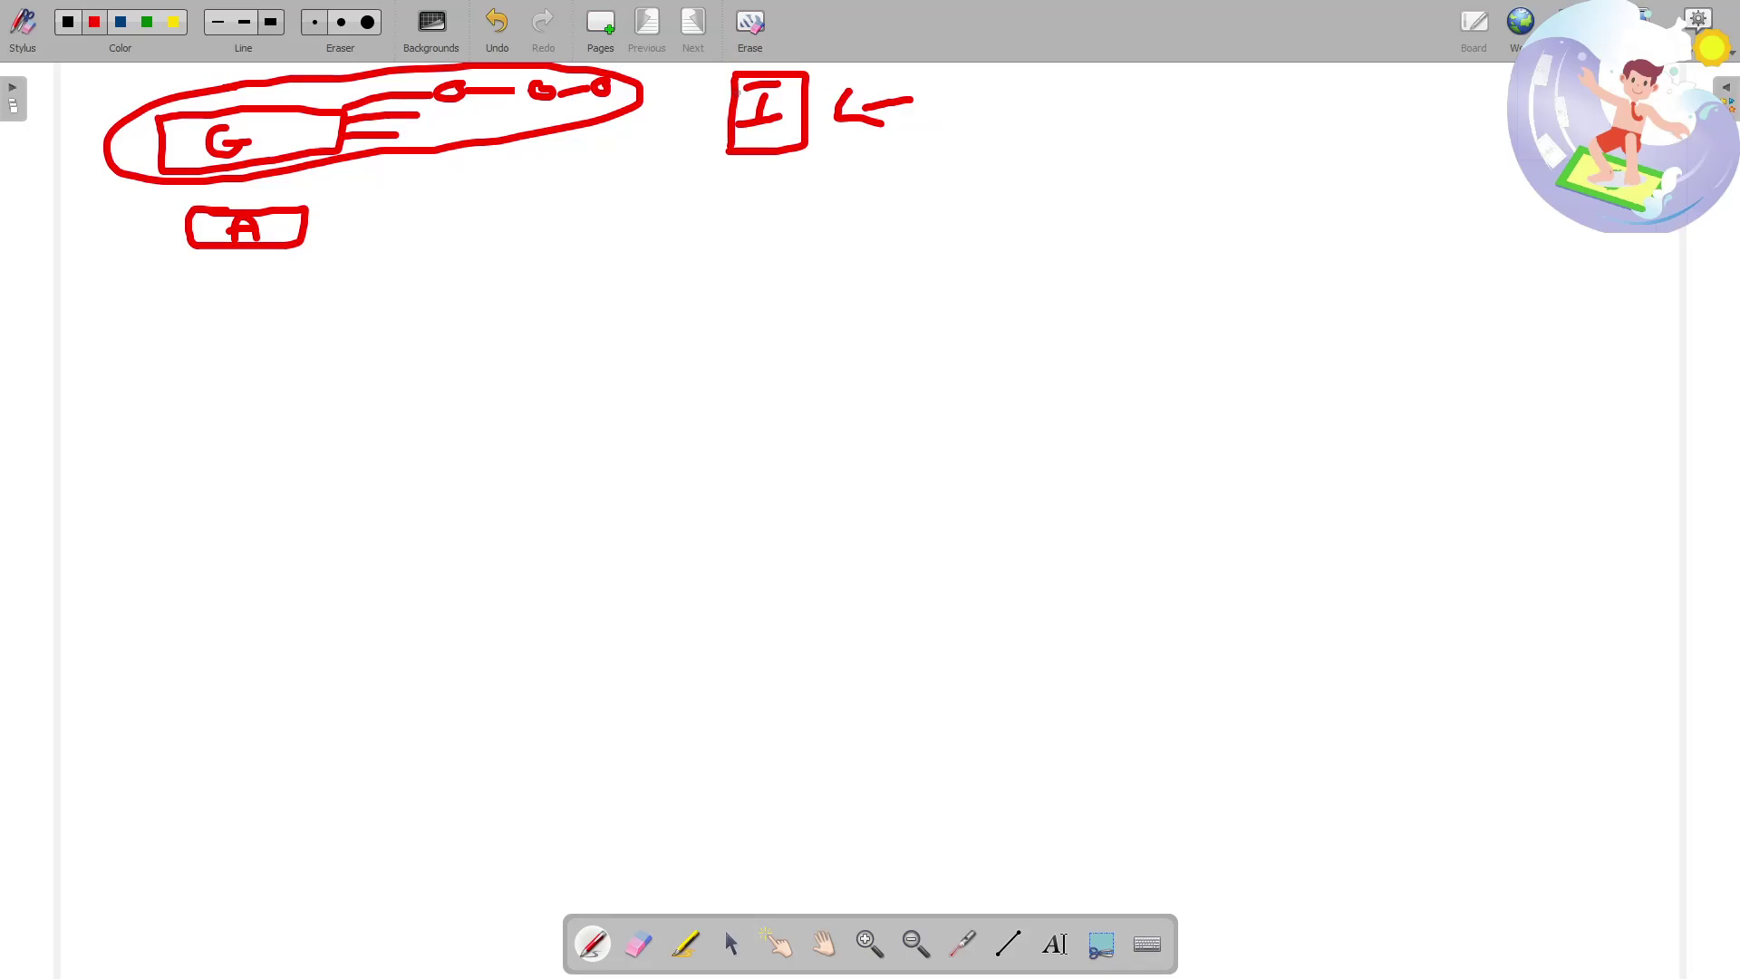
Add a stroke in the I box, write an R under the arrow, and an E mark beside the A box.
{"action": "left_click_drag", "start_coordinate": [804, 91], "coordinate": [778, 100]}
{"action": "left_click_drag", "start_coordinate": [843, 163], "coordinate": [844, 213]}
{"action": "mouse_move", "coordinate": [849, 166]}
{"action": "left_mouse_down"}
{"action": "mouse_move", "coordinate": [885, 173]}
{"action": "mouse_move", "coordinate": [904, 215]}
{"action": "left_mouse_up"}
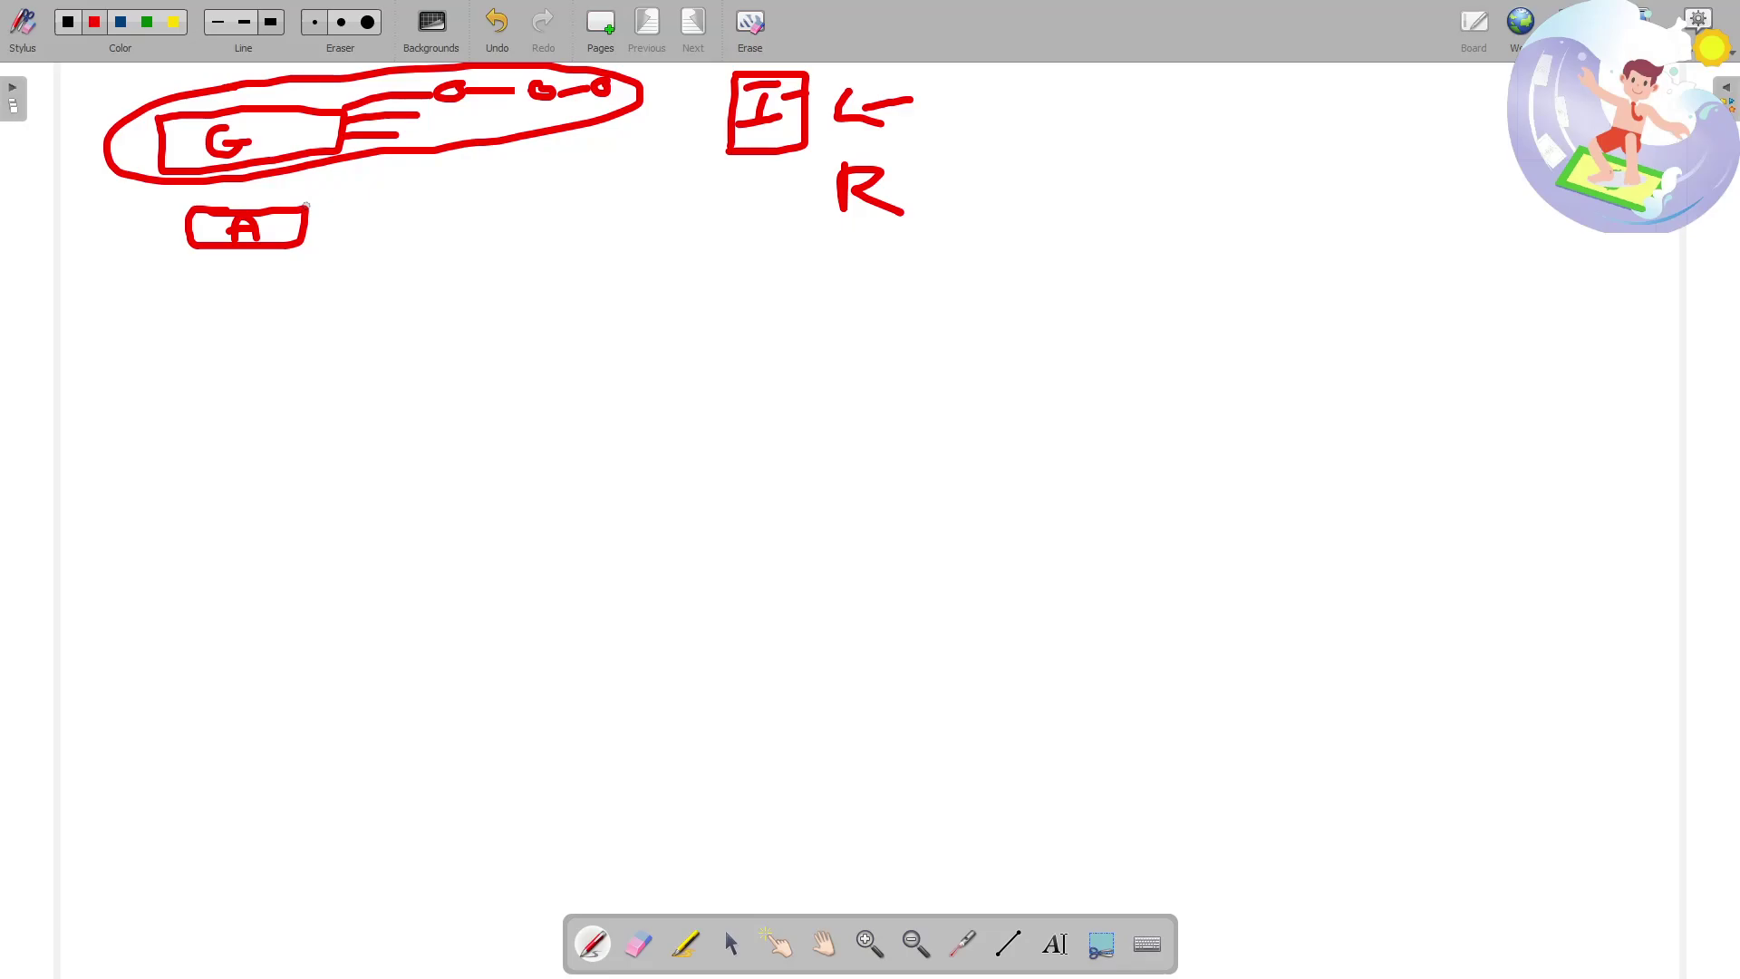
{"action": "mouse_move", "coordinate": [305, 208]}
{"action": "left_mouse_down"}
{"action": "mouse_move", "coordinate": [356, 186]}
{"action": "mouse_move", "coordinate": [321, 254]}
{"action": "mouse_move", "coordinate": [343, 255]}
{"action": "left_mouse_up"}
Bring the Ahrefs keywords tab forward, close the 'how does ahrefs get data' search, and scroll the table.
{"action": "key", "text": "alt+Tab"}
{"action": "key", "text": "alt+Tab"}
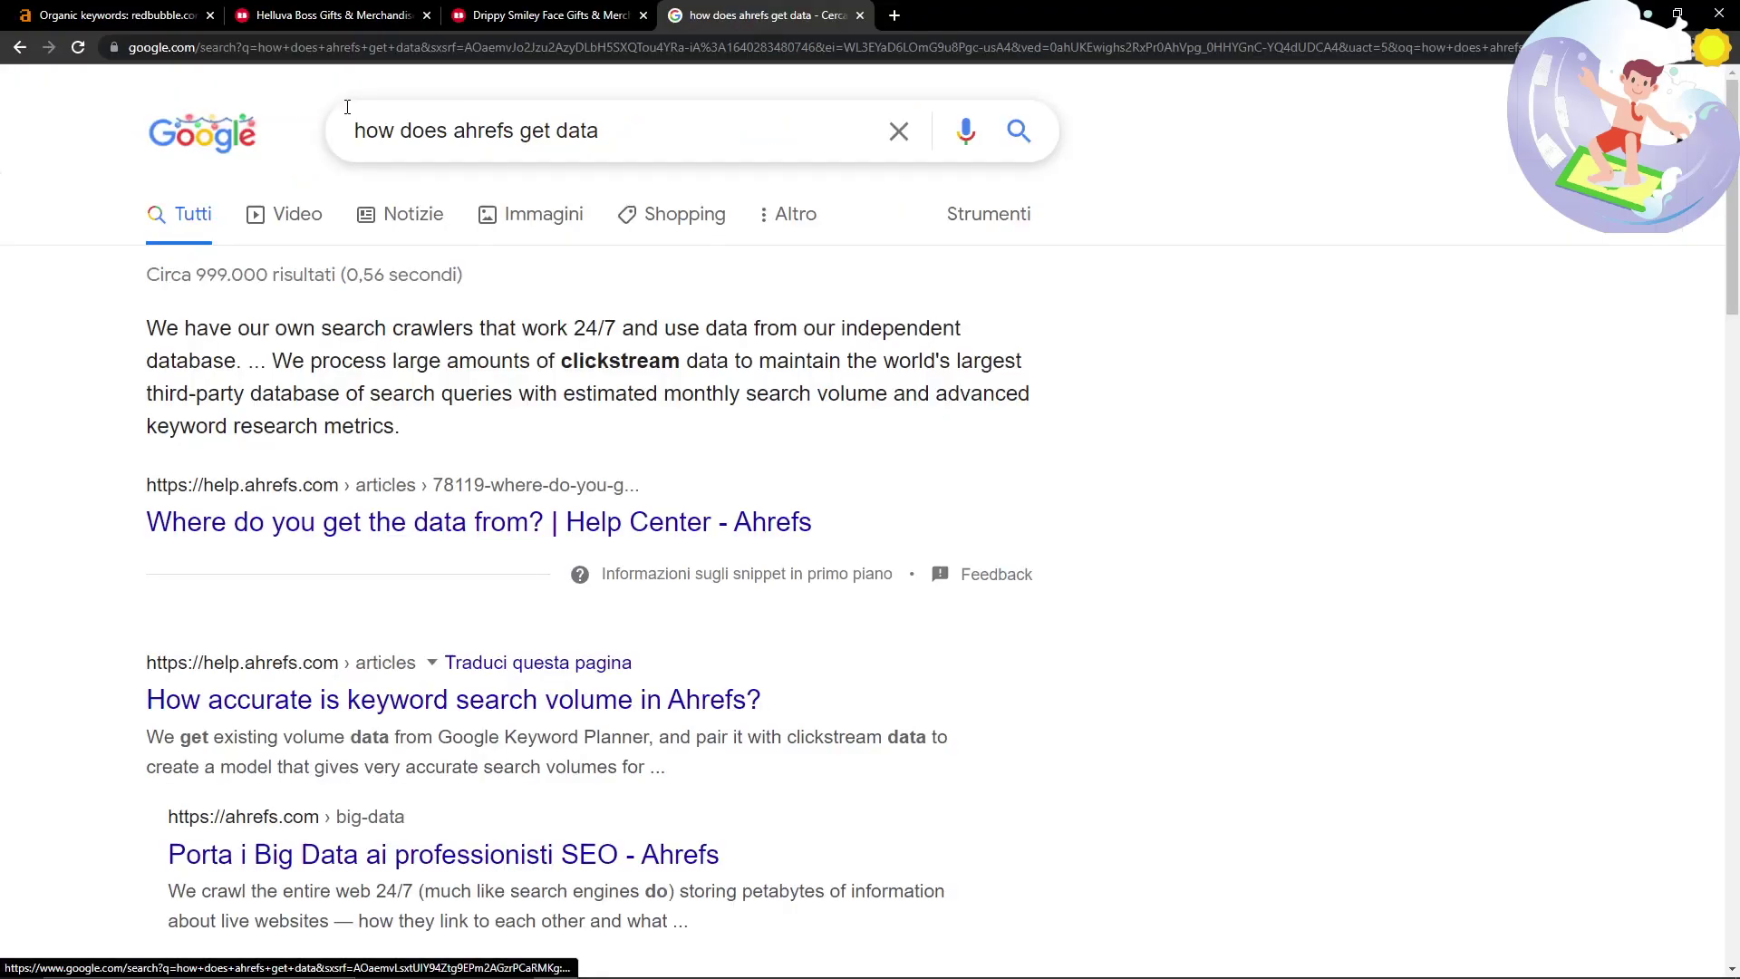
{"action": "left_click", "coordinate": [114, 15]}
{"action": "left_click", "coordinate": [860, 16]}
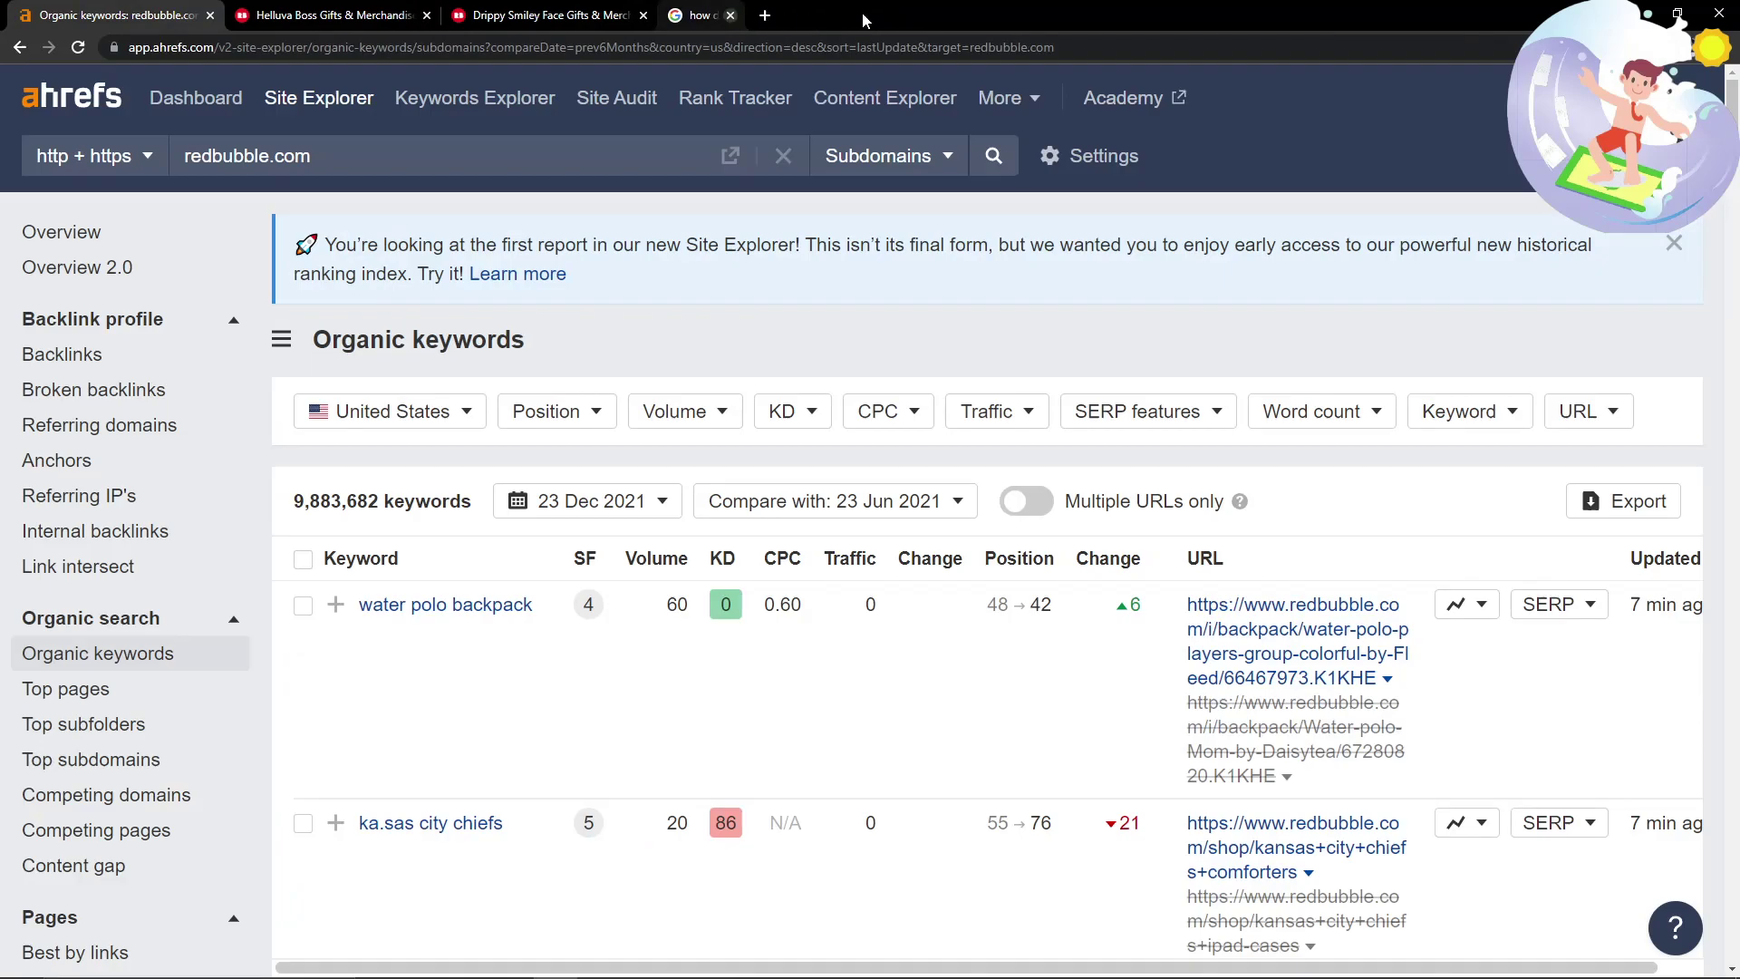
{"action": "scroll", "coordinate": [743, 362], "scroll_direction": "down", "scroll_amount": 2}
{"action": "scroll", "coordinate": [749, 351], "scroll_direction": "down", "scroll_amount": 1}
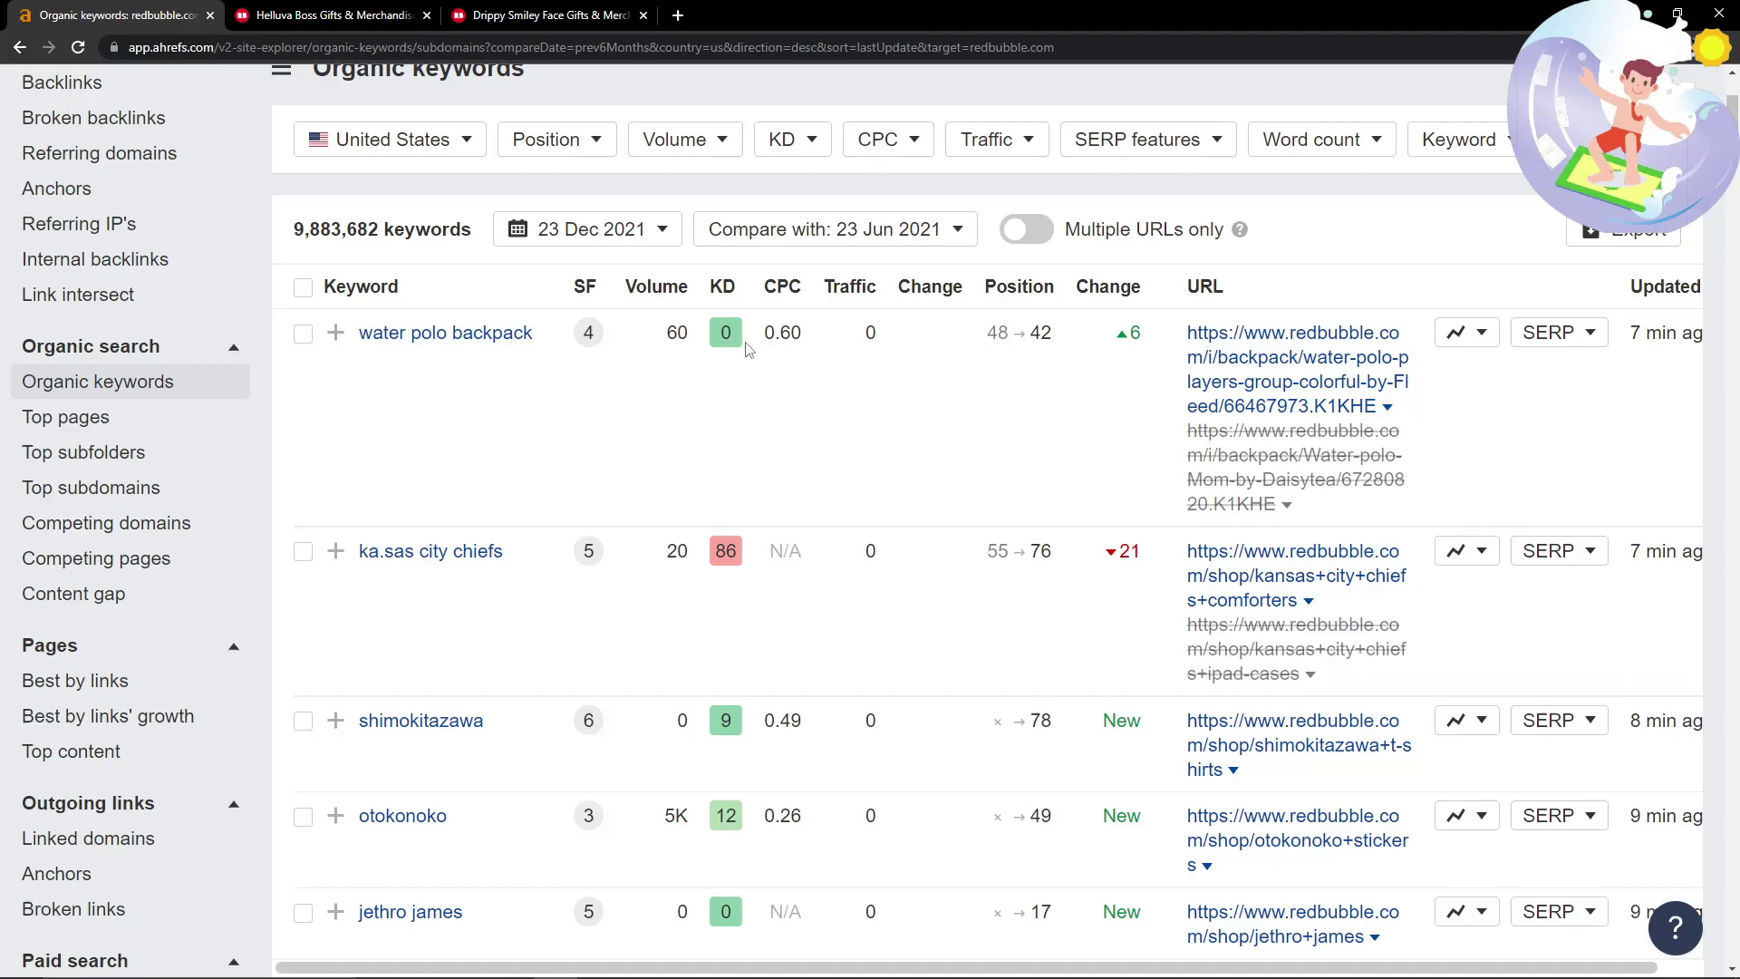
{"action": "scroll", "coordinate": [934, 363], "scroll_direction": "up", "scroll_amount": 2}
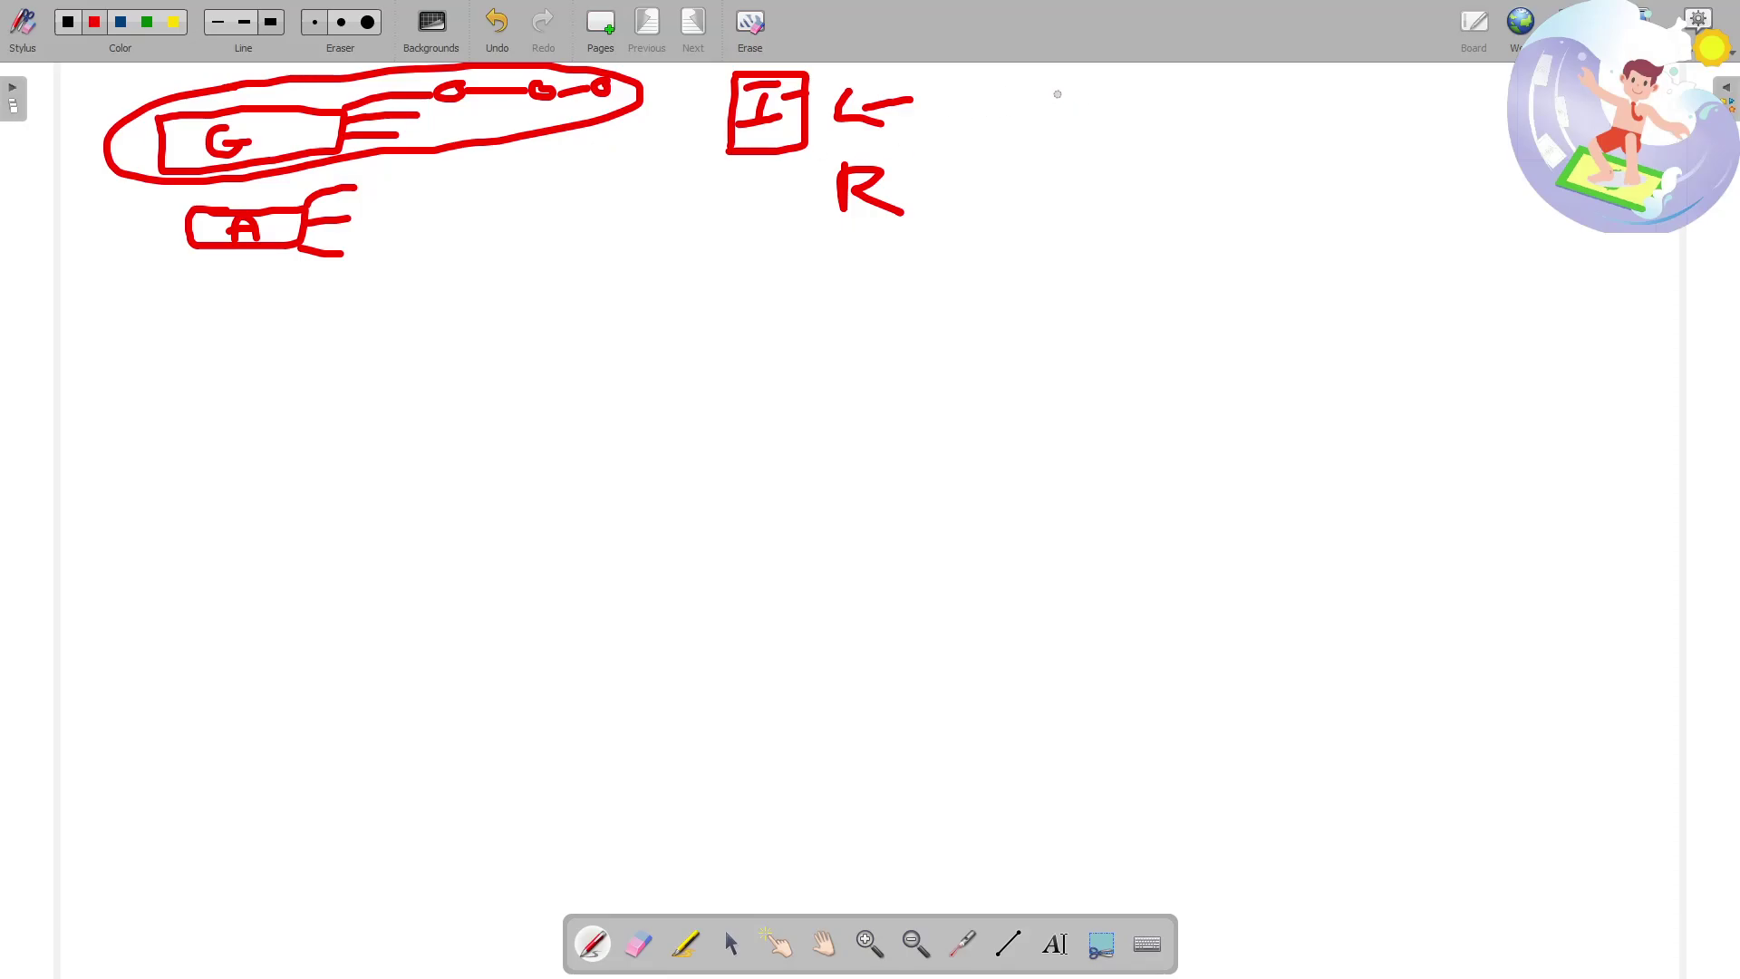
Write an underlined 'ADS' heading in red at the upper right and add strokes beside the E.
{"action": "mouse_move", "coordinate": [1053, 86]}
{"action": "left_mouse_down"}
{"action": "mouse_move", "coordinate": [1068, 74]}
{"action": "mouse_move", "coordinate": [1086, 117]}
{"action": "mouse_move", "coordinate": [1077, 95]}
{"action": "mouse_move", "coordinate": [1133, 73]}
{"action": "mouse_move", "coordinate": [1076, 116]}
{"action": "left_mouse_up"}
{"action": "left_click_drag", "start_coordinate": [1164, 78], "coordinate": [1140, 121]}
{"action": "mouse_move", "coordinate": [1088, 134]}
{"action": "left_mouse_down"}
{"action": "mouse_move", "coordinate": [1190, 132]}
{"action": "mouse_move", "coordinate": [1201, 73]}
{"action": "left_mouse_up"}
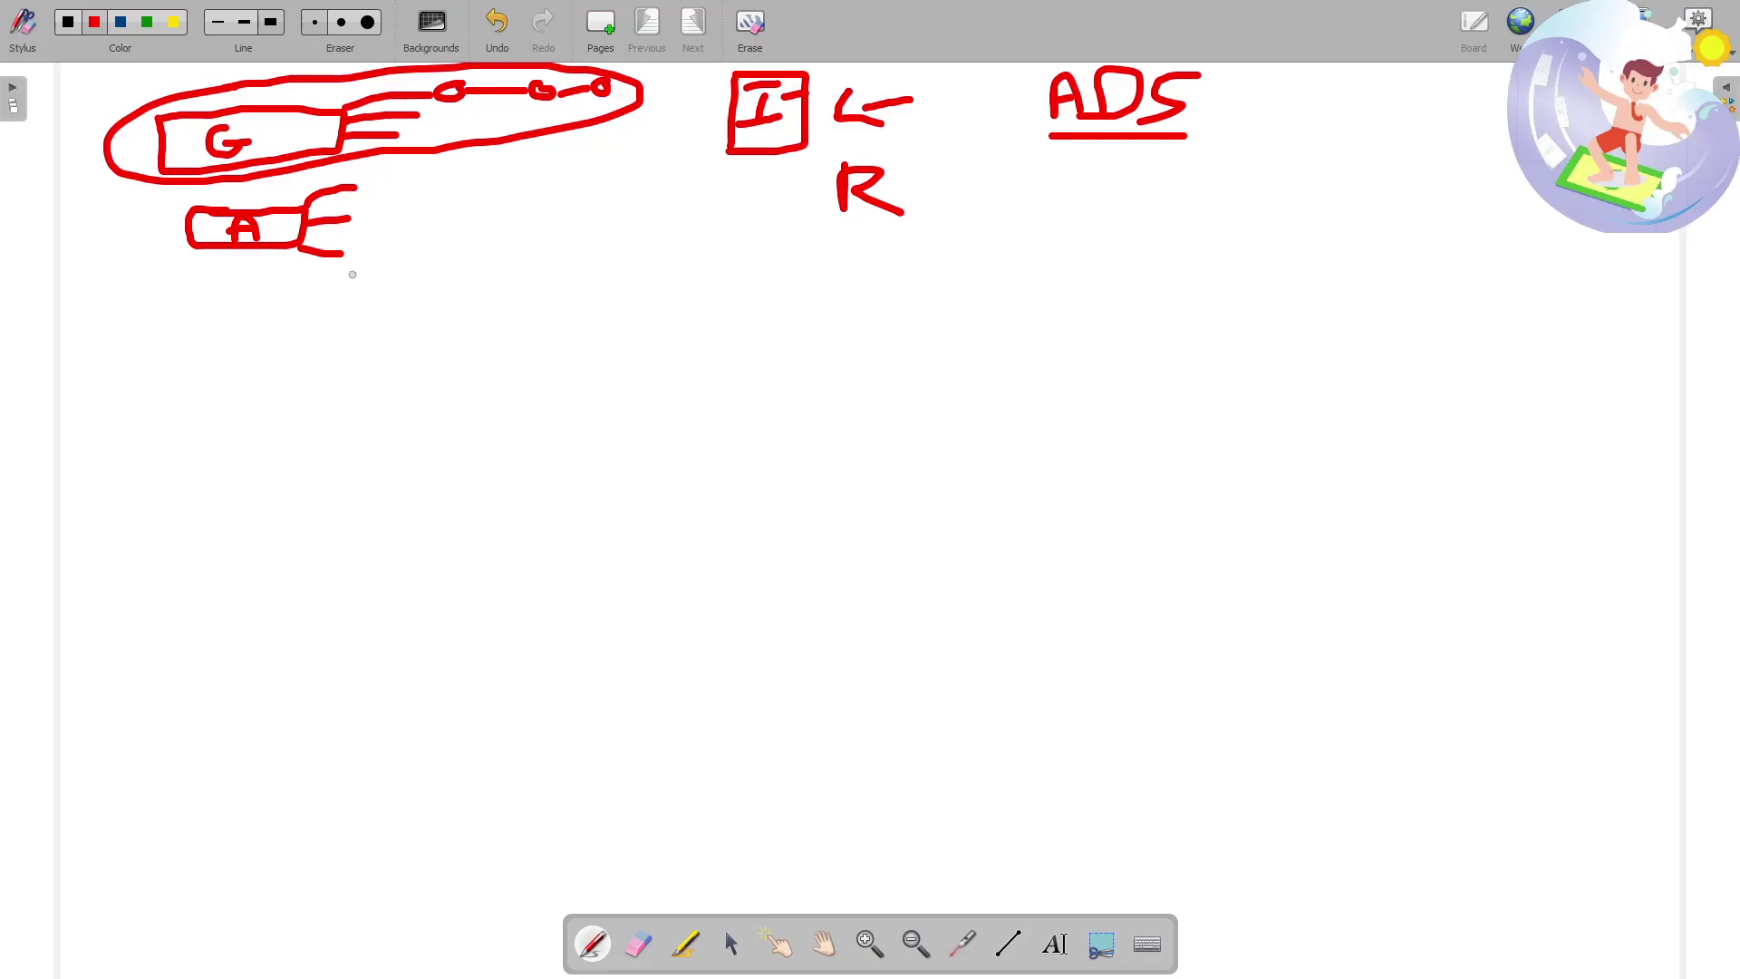
{"action": "mouse_move", "coordinate": [380, 175]}
{"action": "left_mouse_down"}
{"action": "mouse_move", "coordinate": [352, 208]}
{"action": "mouse_move", "coordinate": [417, 206]}
{"action": "mouse_move", "coordinate": [373, 238]}
{"action": "mouse_move", "coordinate": [397, 220]}
{"action": "mouse_move", "coordinate": [399, 243]}
{"action": "left_mouse_up"}
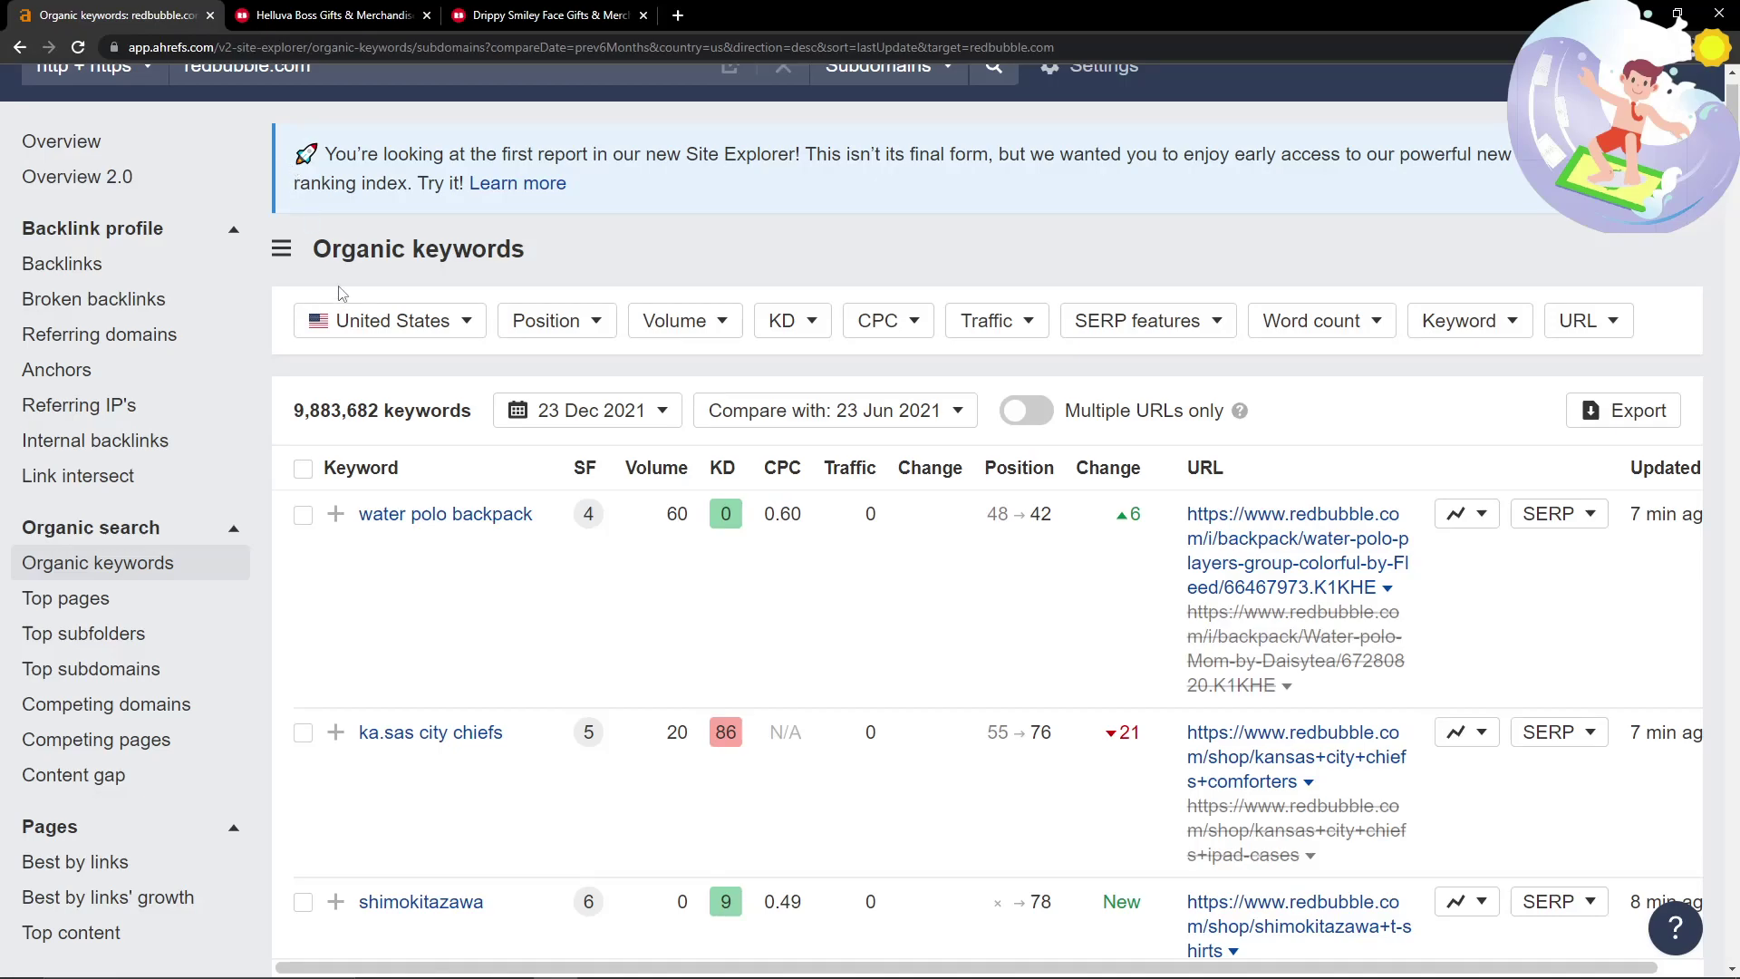
{"action": "scroll", "coordinate": [337, 283], "scroll_direction": "down", "scroll_amount": 1}
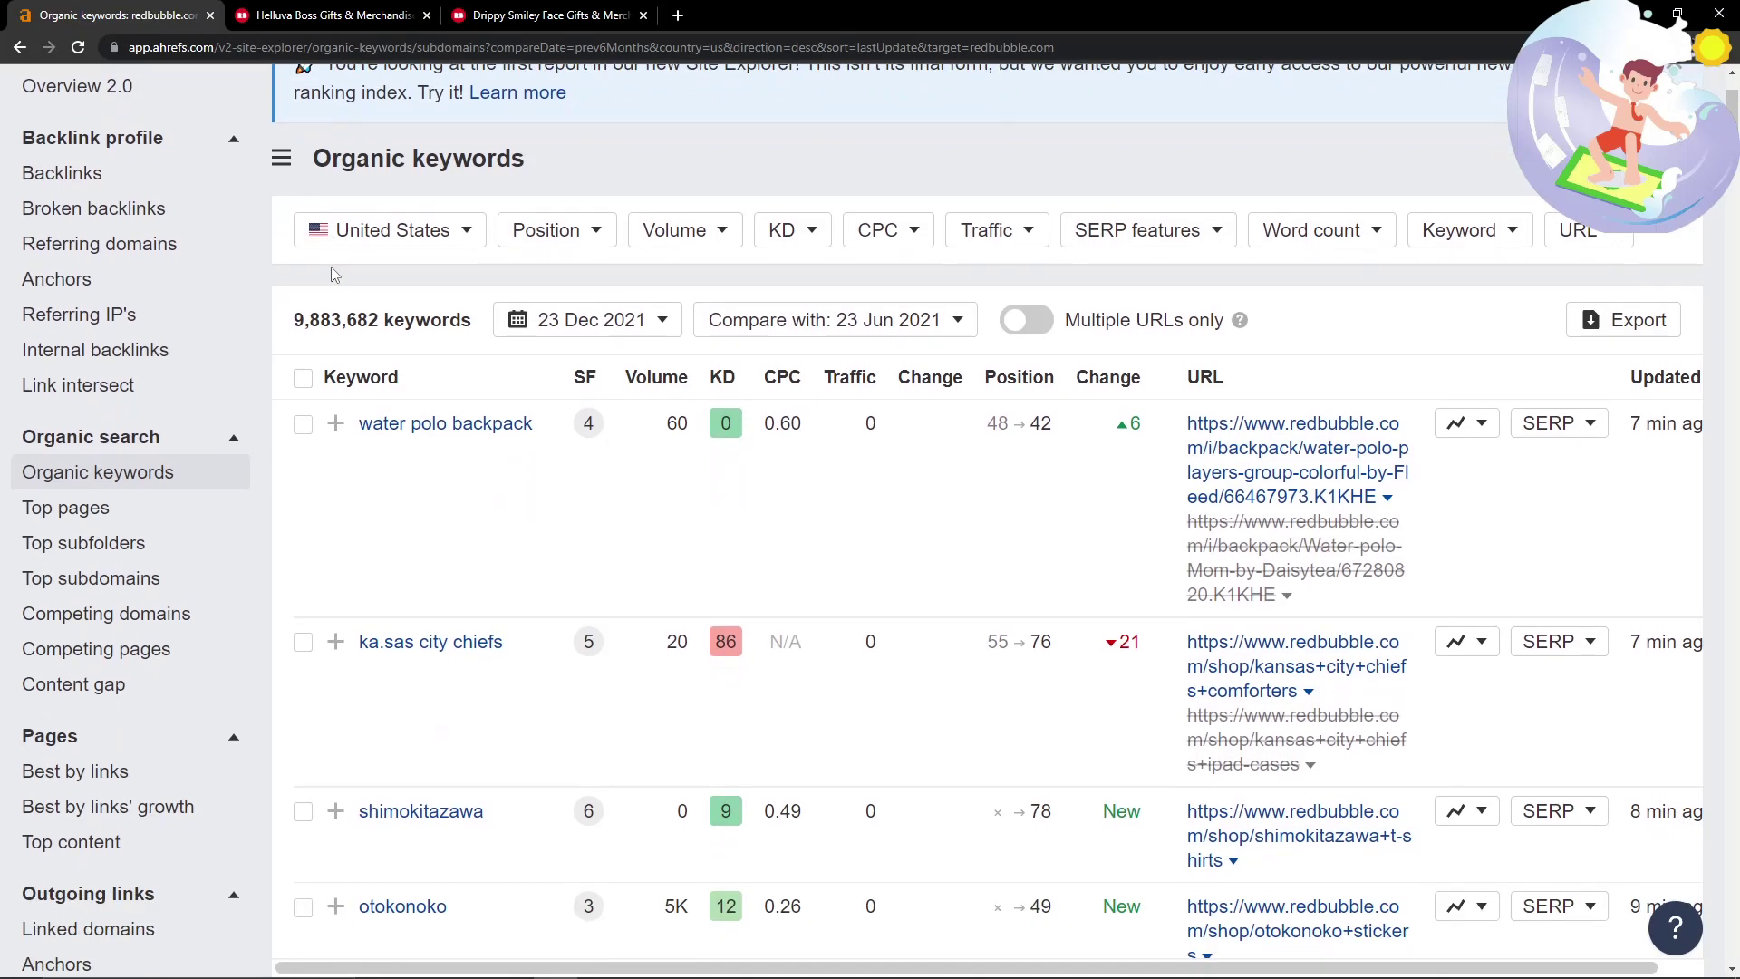
Filter the redbubble.com organic keywords to positions 1 to 3.
{"action": "left_click", "coordinate": [564, 250]}
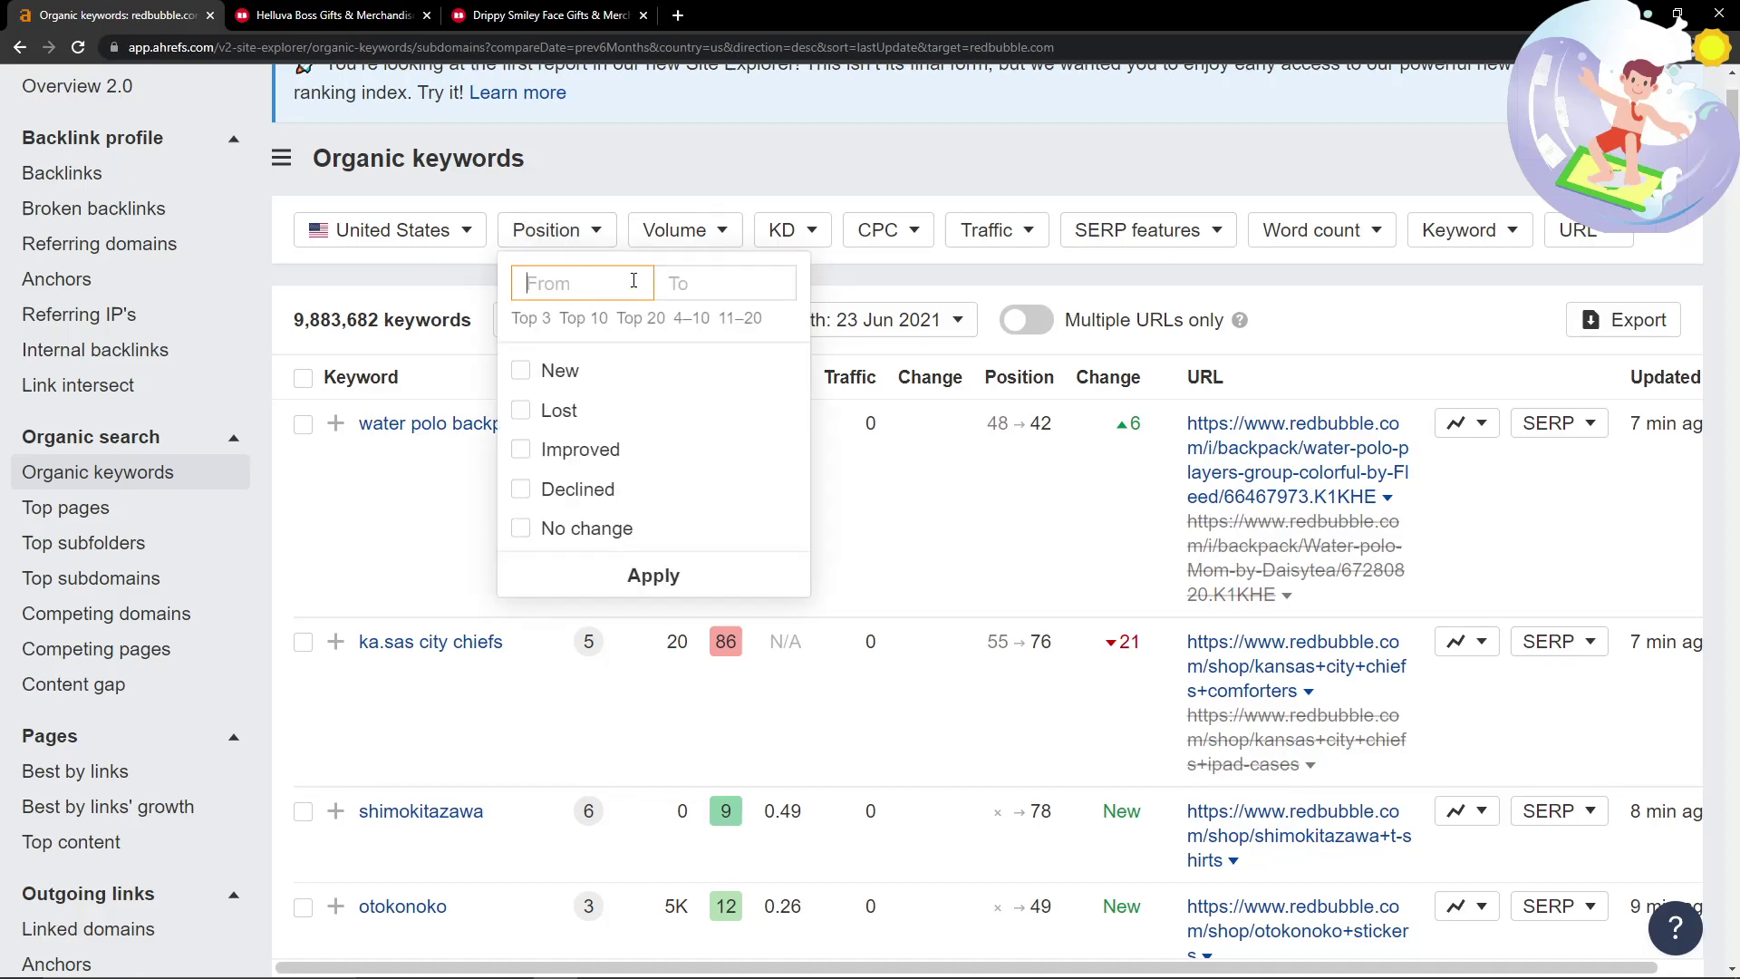
{"action": "type", "text": "1"}
{"action": "left_click", "coordinate": [680, 284]}
{"action": "type", "text": "3"}
{"action": "left_click", "coordinate": [653, 575]}
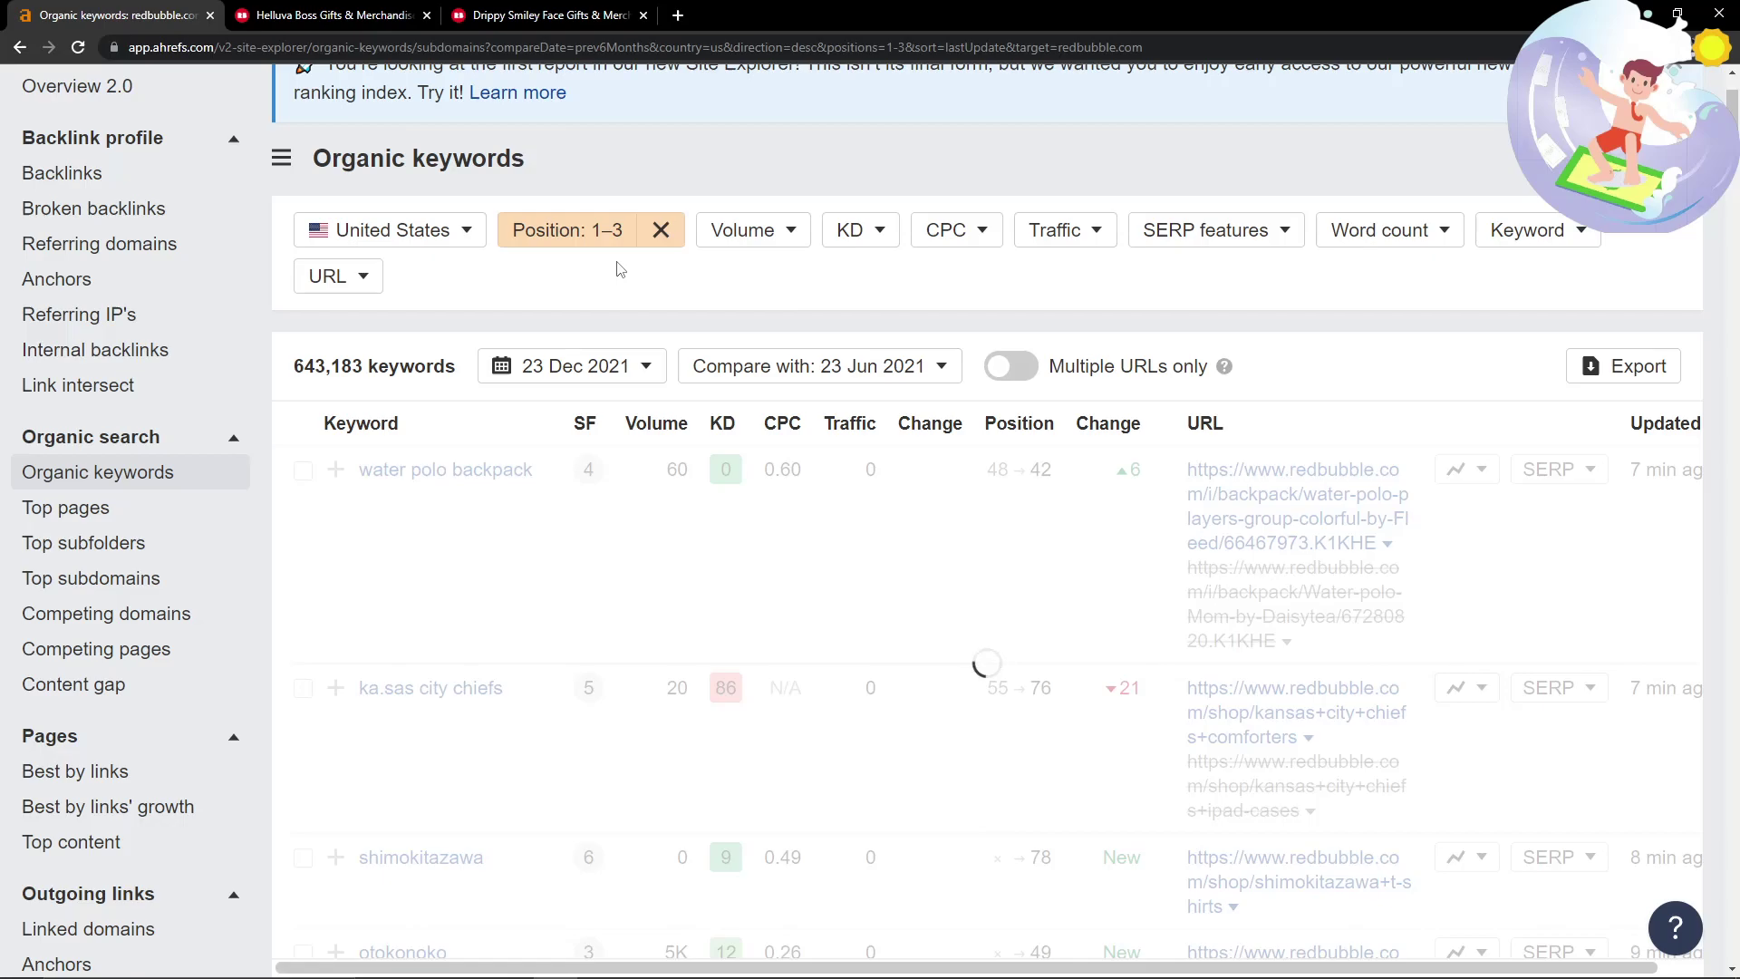
Open the free britney t shirt ranking page in a new tab, then return to Ahrefs.
{"action": "scroll", "coordinate": [827, 336], "scroll_direction": "down", "scroll_amount": 1}
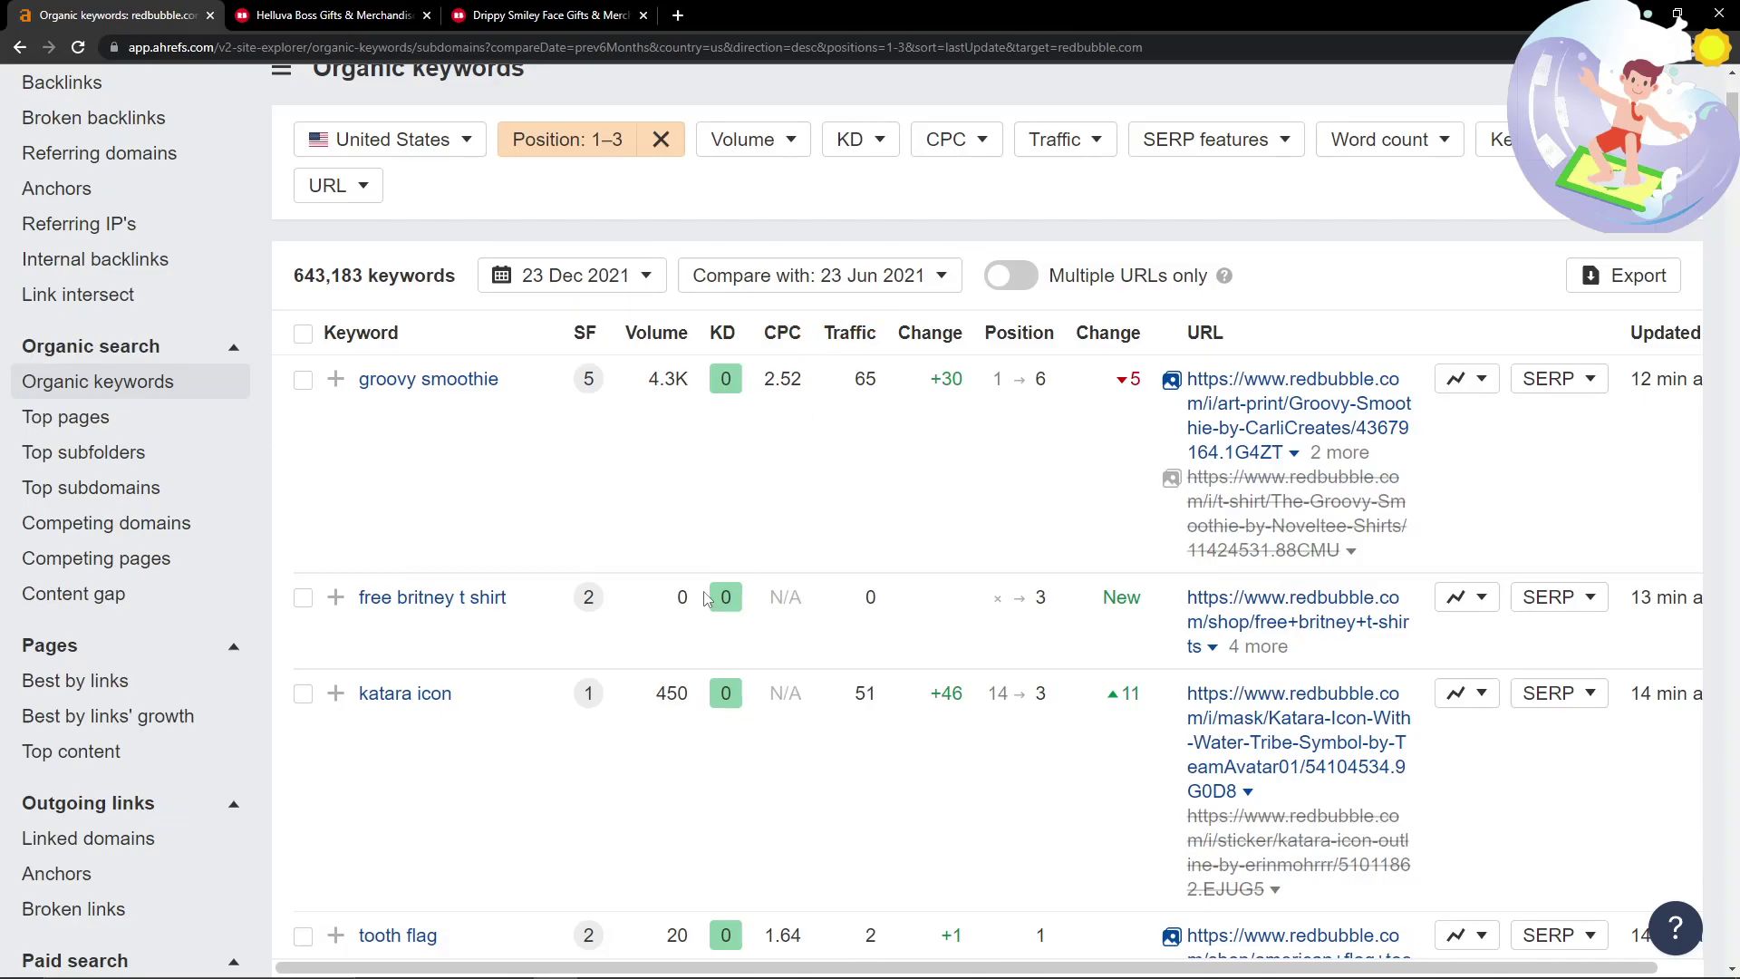
{"action": "left_click", "coordinate": [1208, 616], "text": "ctrl"}
{"action": "left_click", "coordinate": [342, 11]}
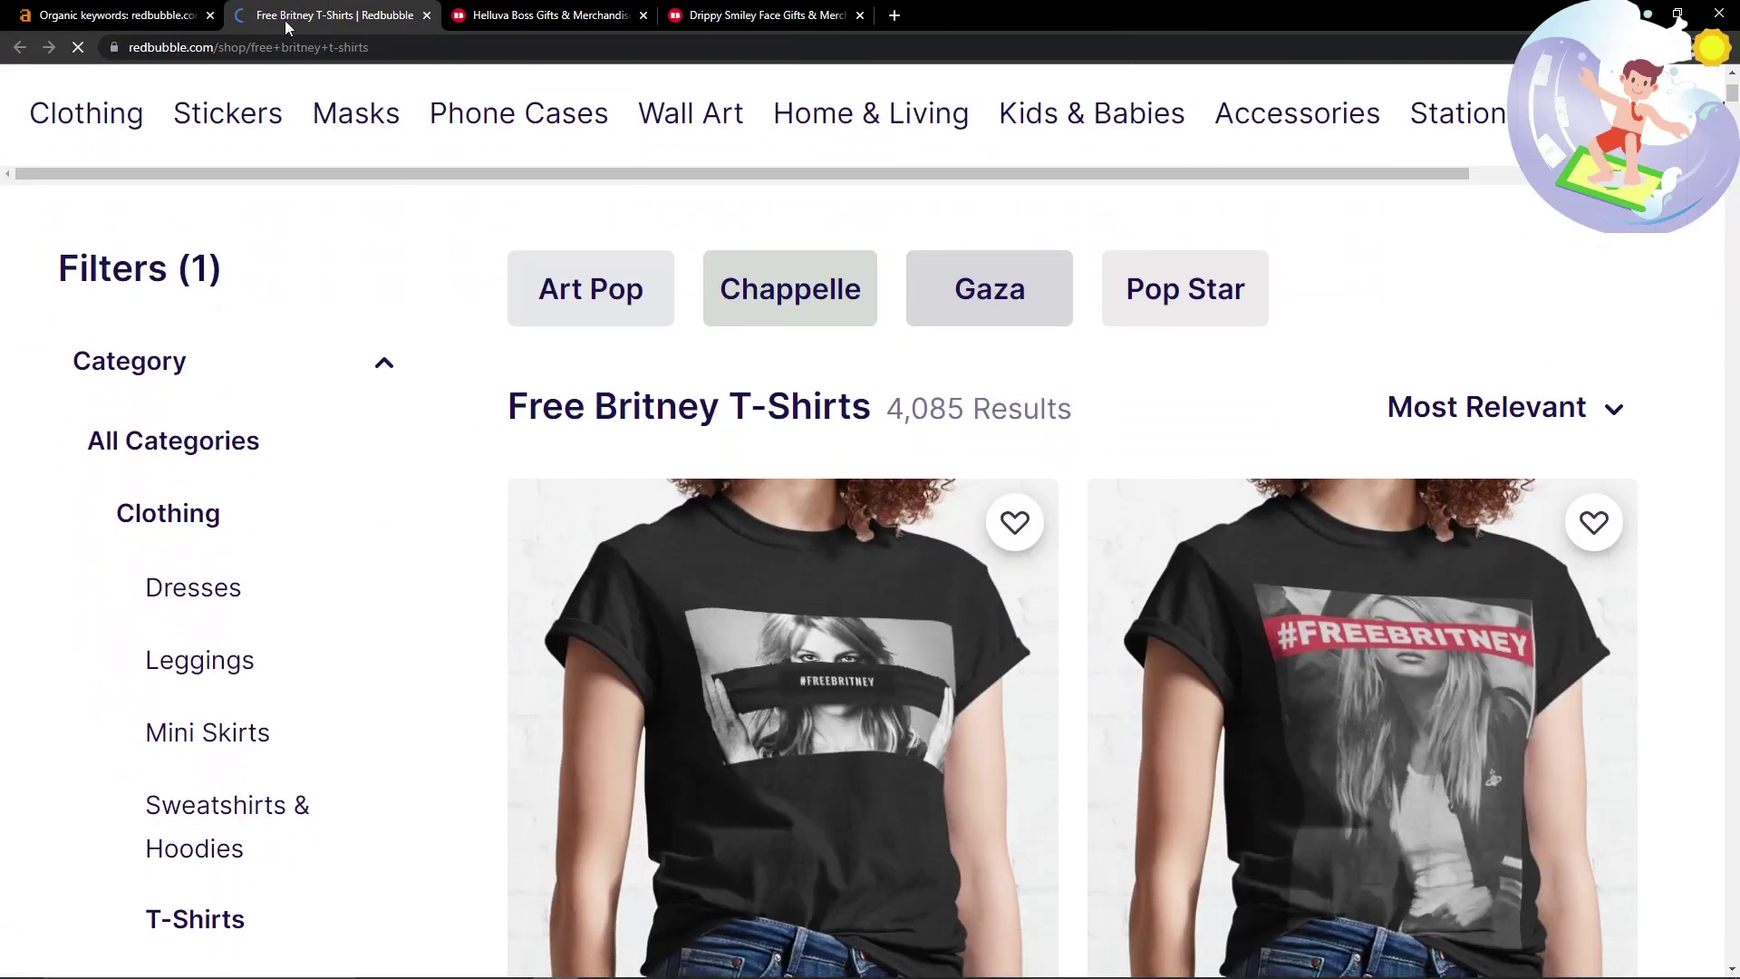
{"action": "left_click", "coordinate": [127, 15]}
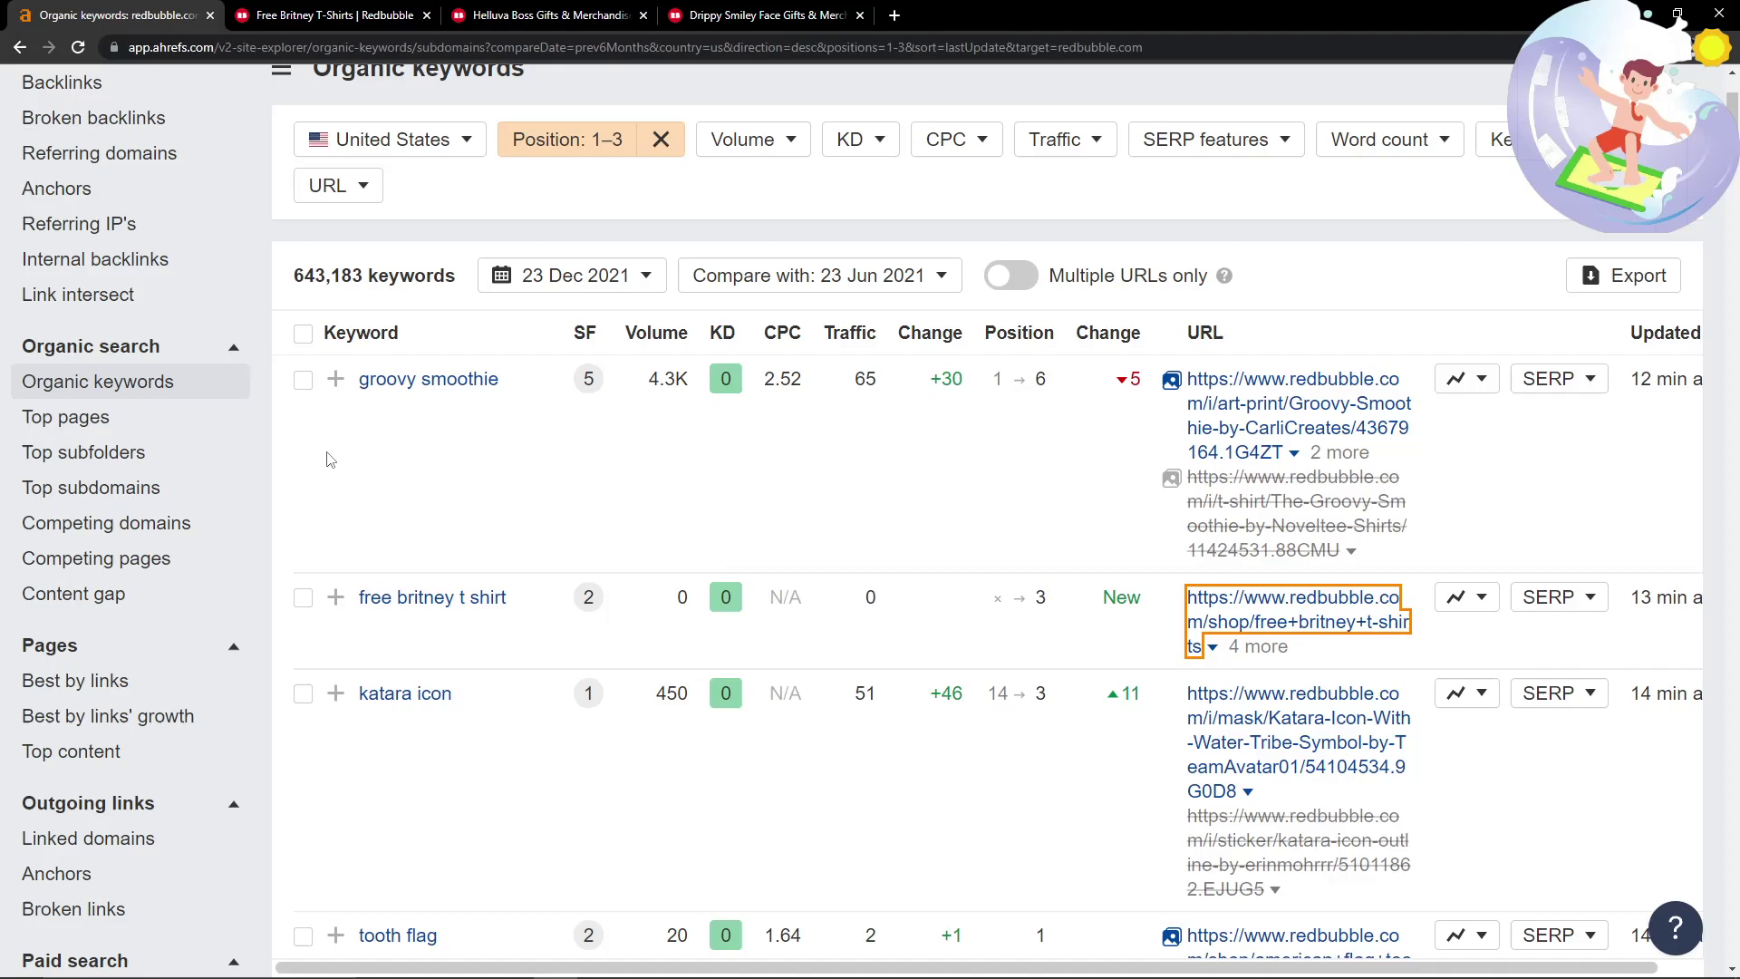
Open the tooth flag ranking page, American Flag Tooth Stickers, in a new tab.
{"action": "scroll", "coordinate": [331, 459], "scroll_direction": "down", "scroll_amount": 1}
{"action": "scroll", "coordinate": [331, 460], "scroll_direction": "down", "scroll_amount": 1}
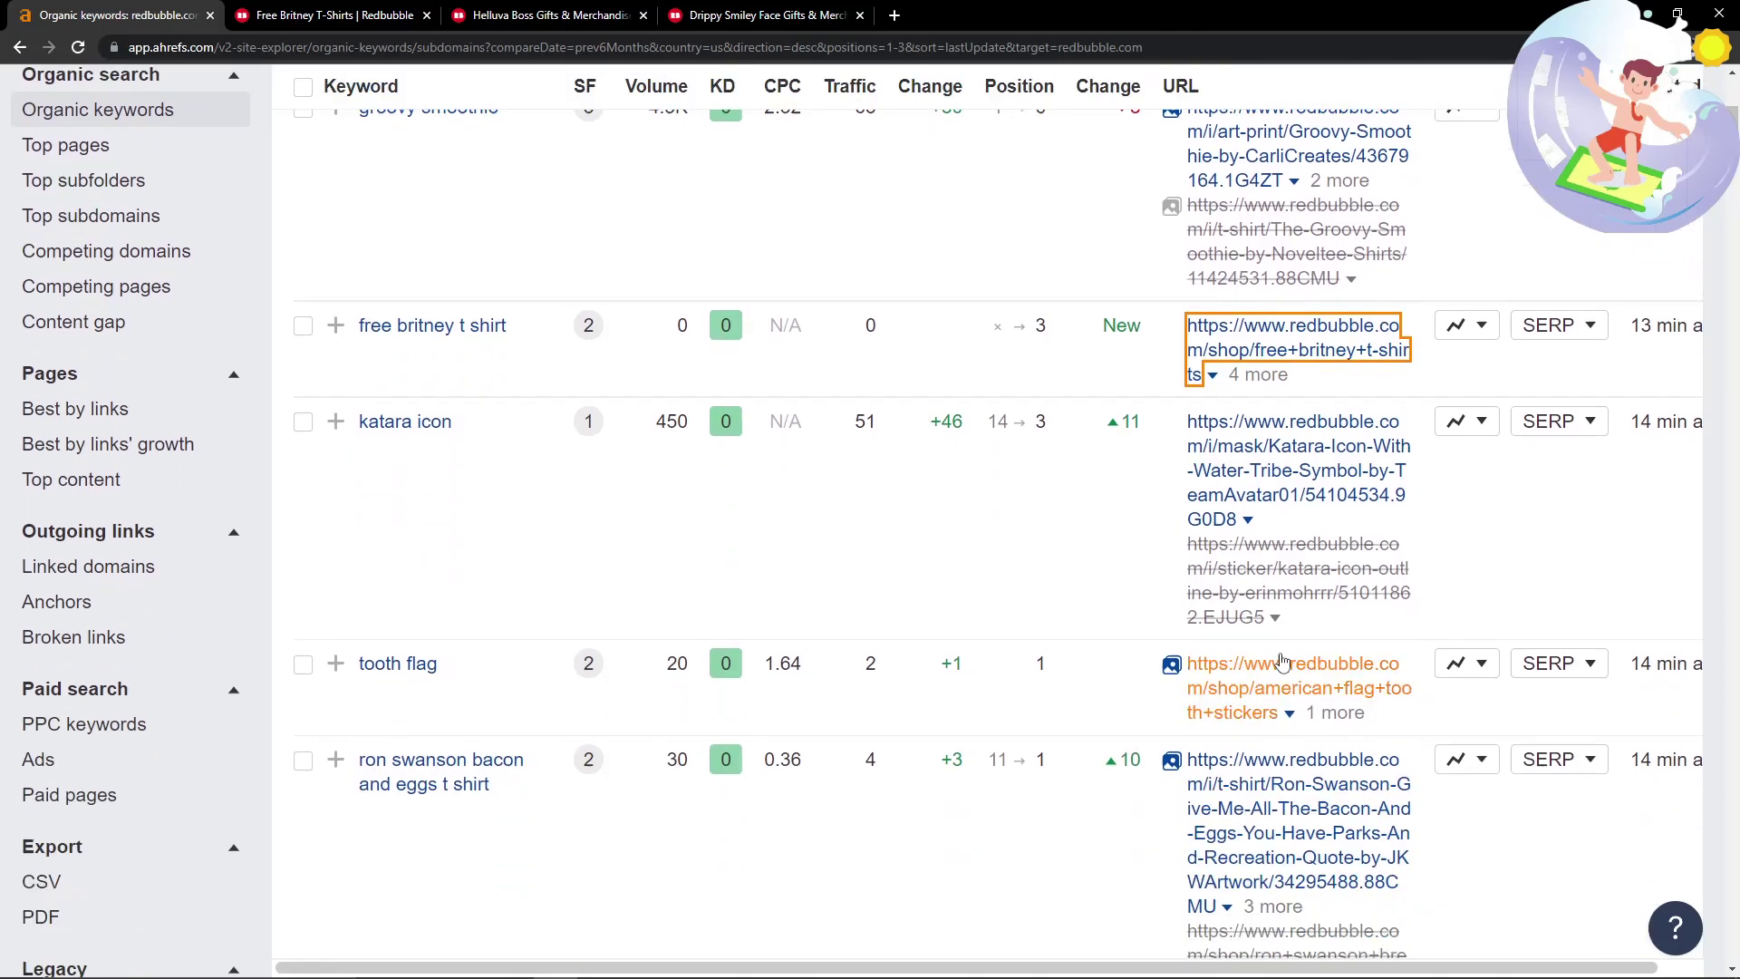
{"action": "left_click", "coordinate": [1301, 670]}
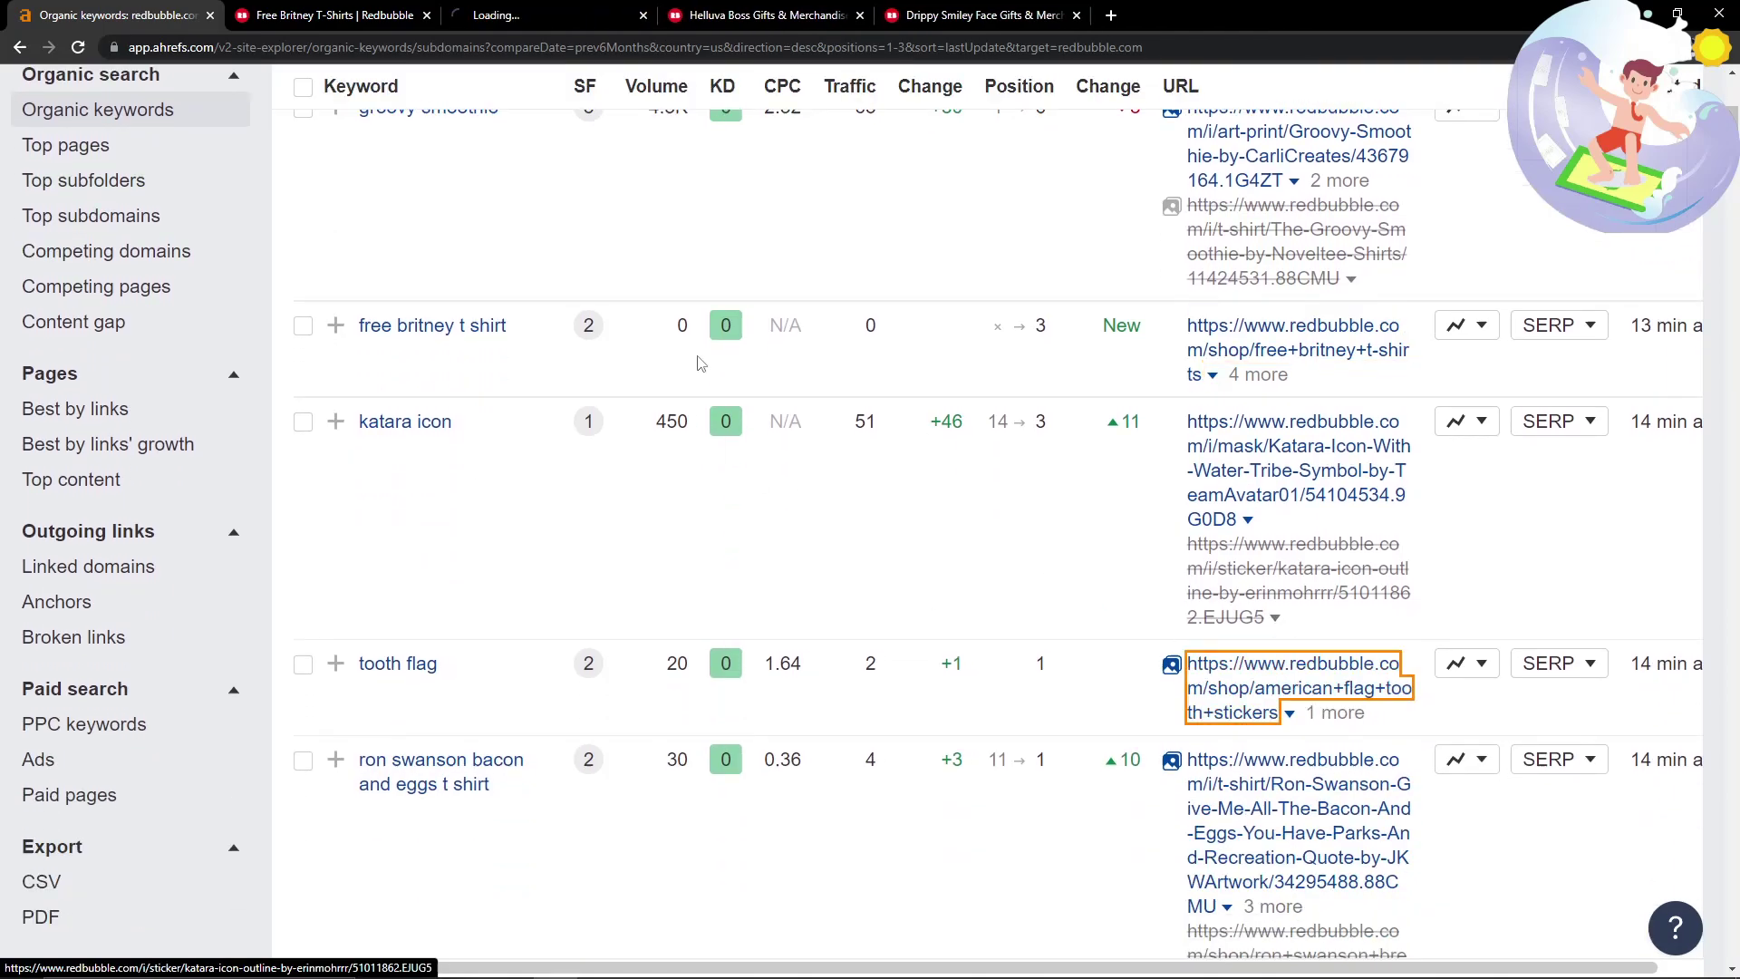
{"action": "scroll", "coordinate": [752, 444], "scroll_direction": "down", "scroll_amount": 8}
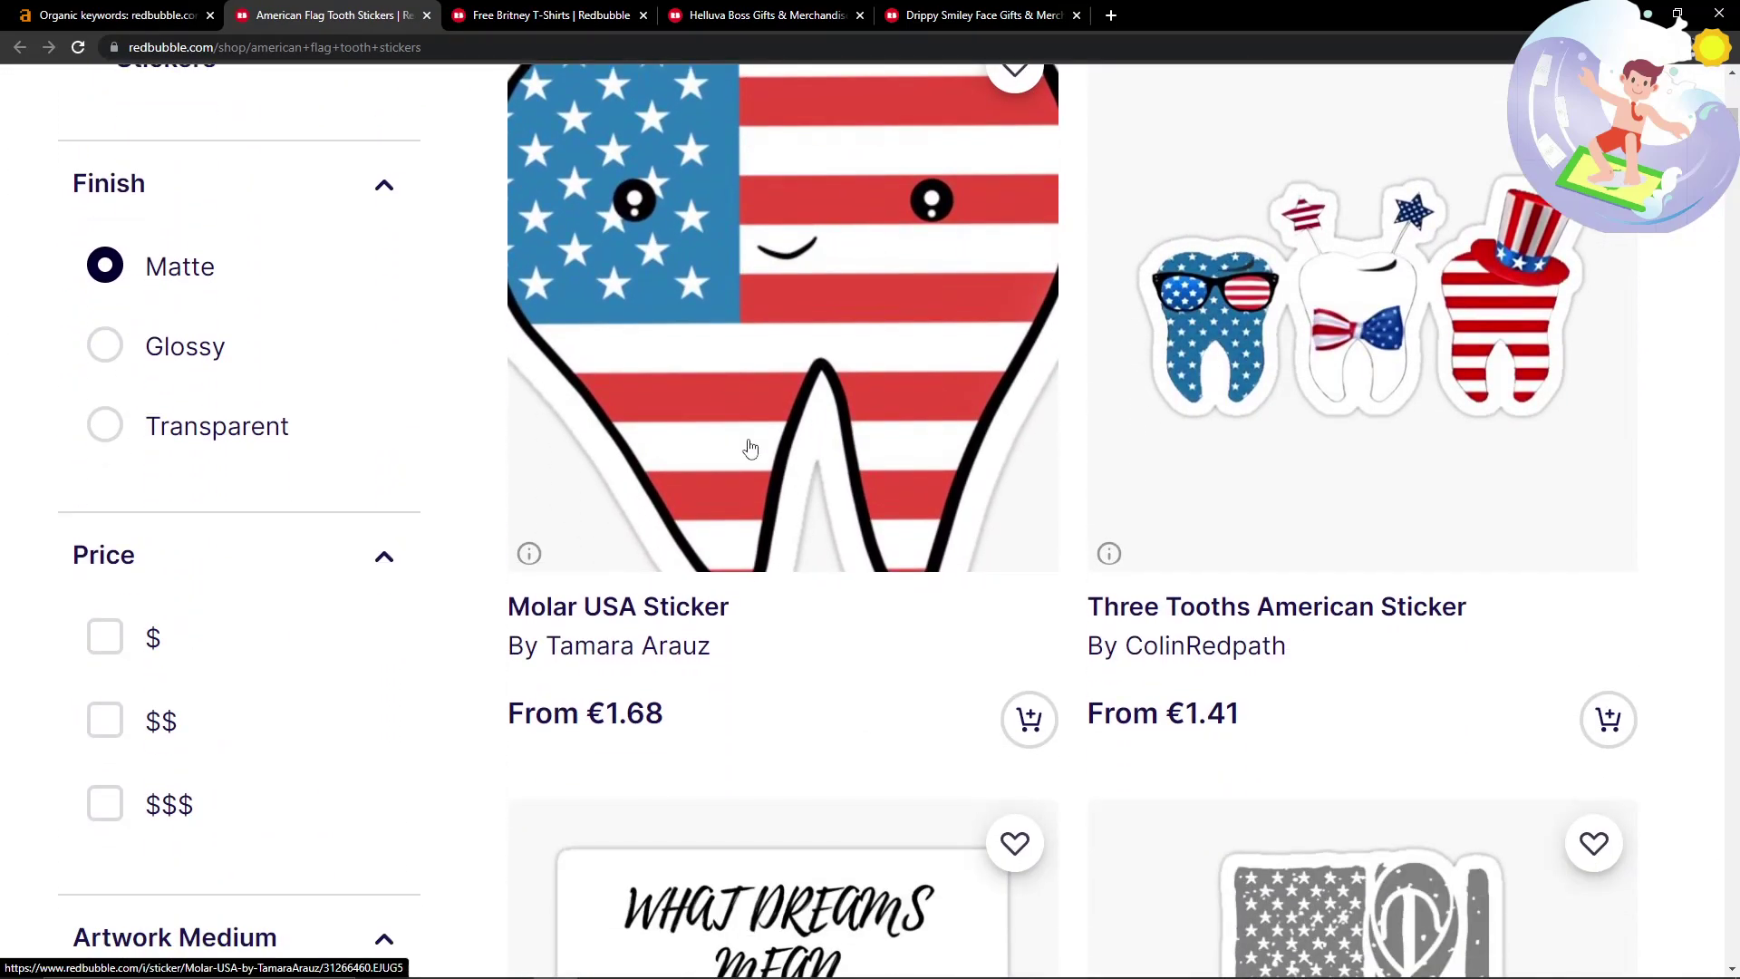
{"action": "left_click", "coordinate": [118, 14]}
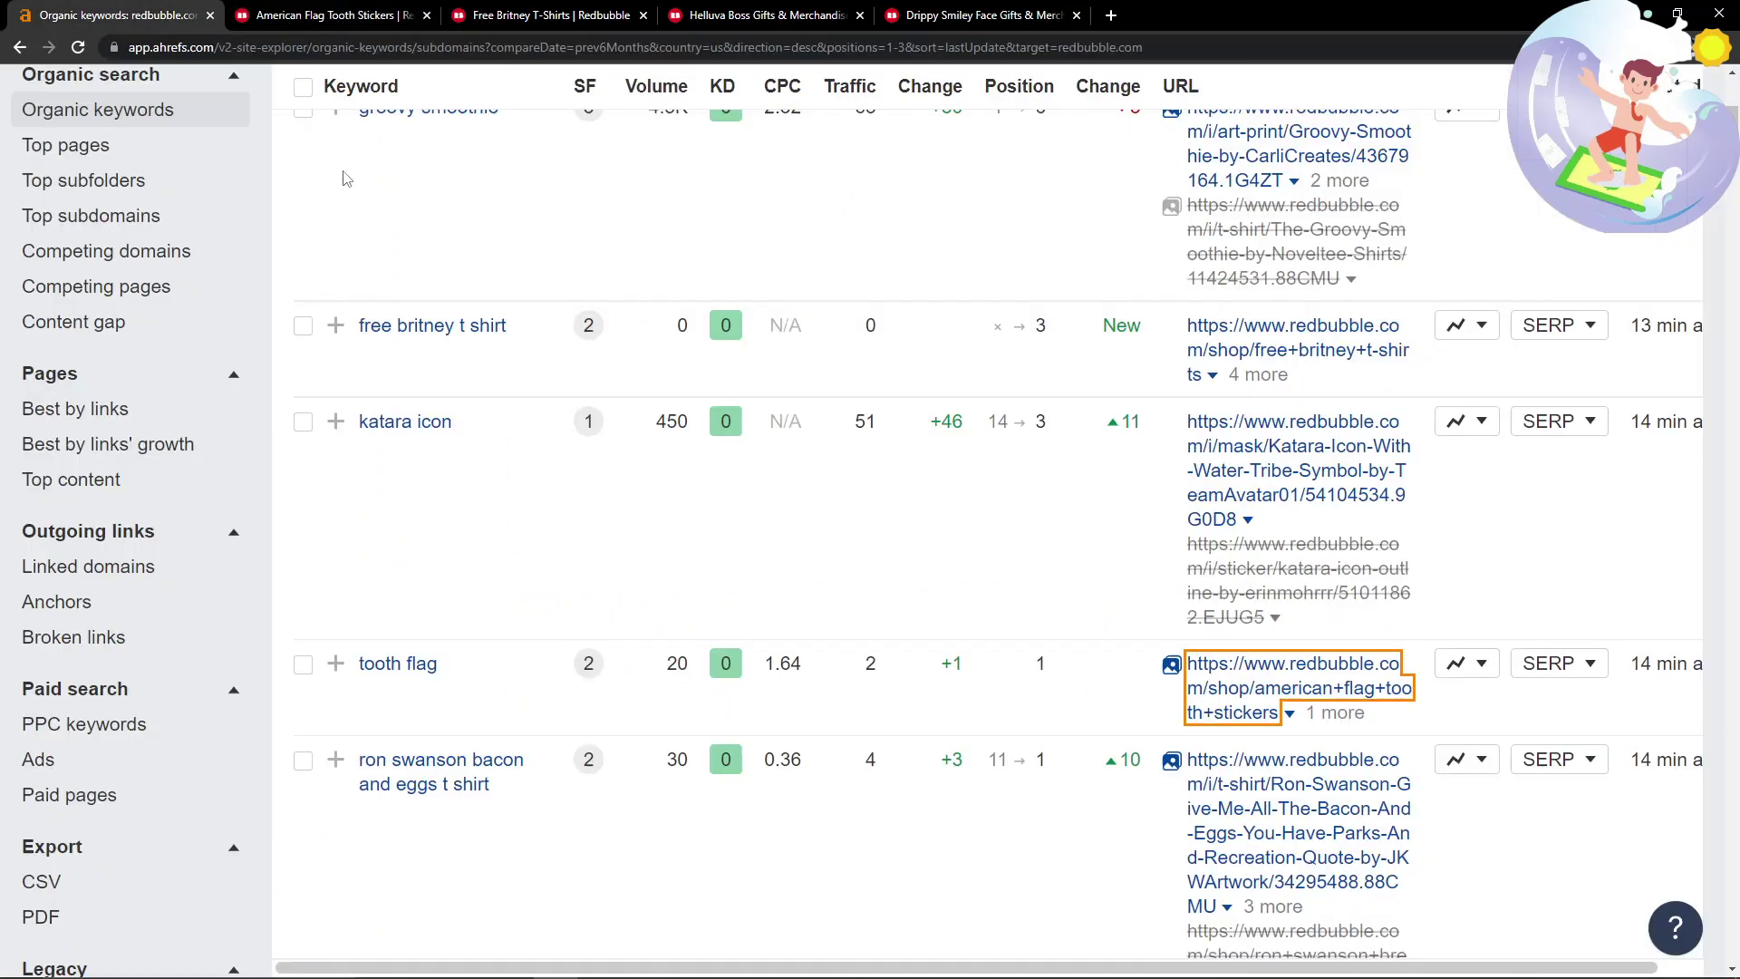
{"action": "left_click", "coordinate": [317, 9]}
{"action": "scroll", "coordinate": [520, 427], "scroll_direction": "up", "scroll_amount": 6}
Search Google for the copied heading 'American Flag Tooth Stickers' and scroll the results.
{"action": "left_click_drag", "start_coordinate": [509, 371], "coordinate": [1023, 372]}
{"action": "key", "text": "ctrl+c"}
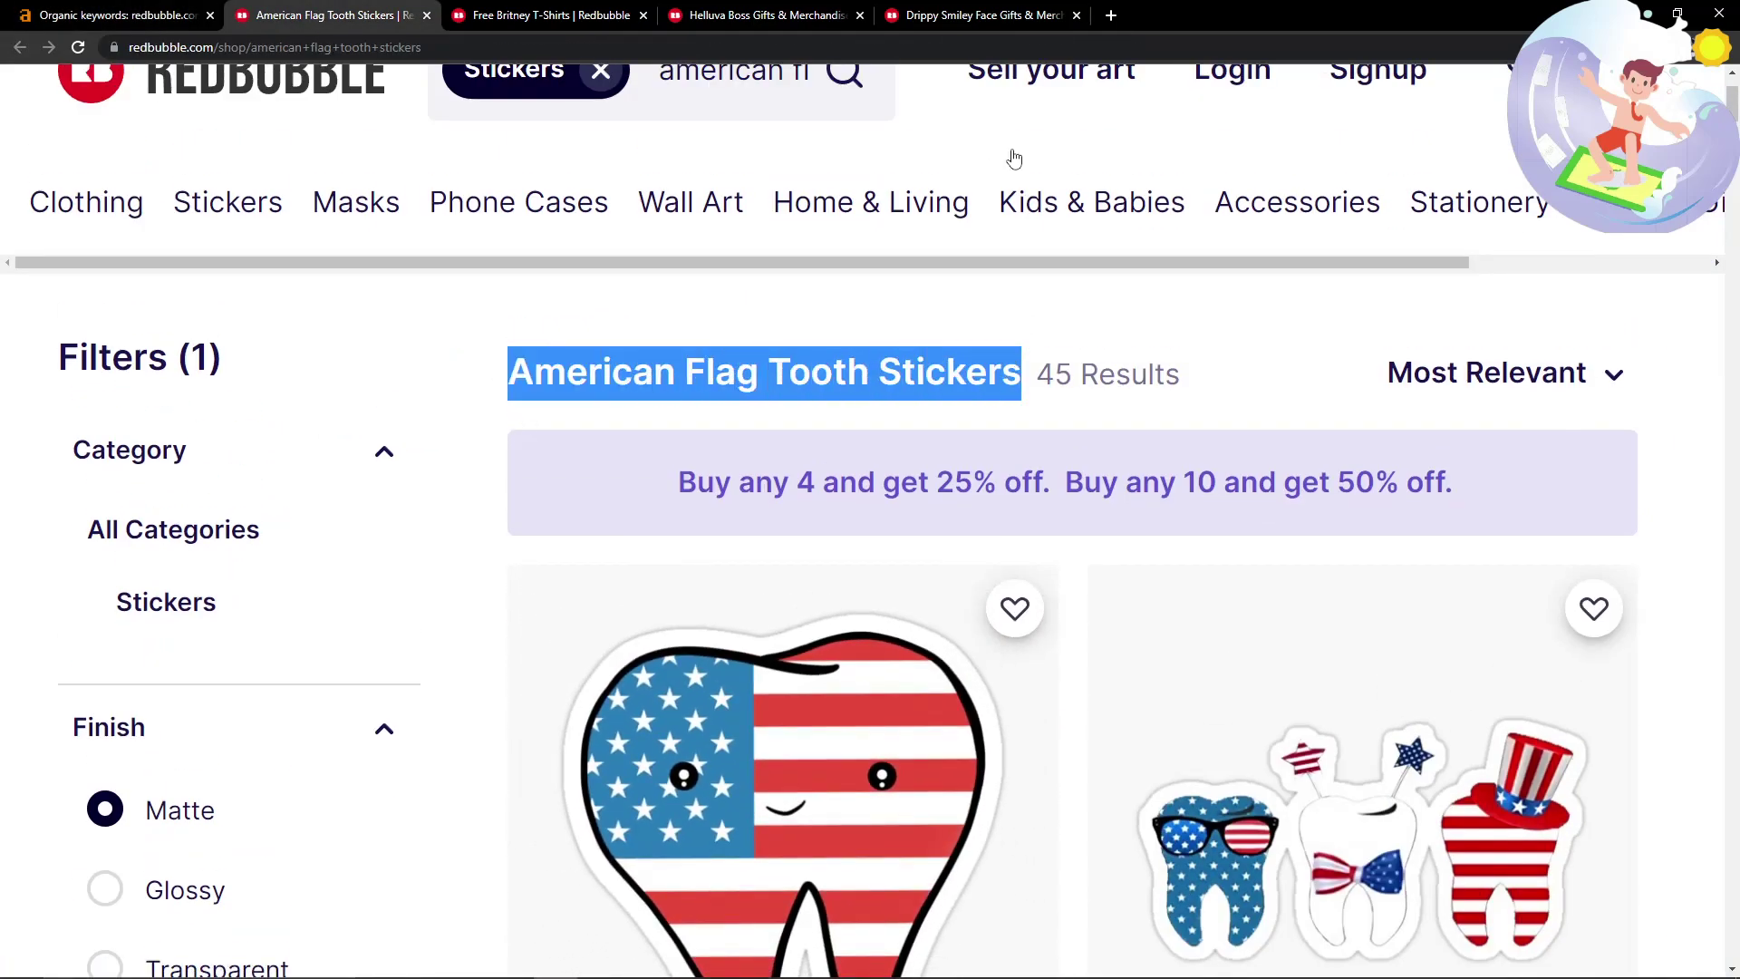
{"action": "left_click", "coordinate": [1112, 15]}
{"action": "type", "text": "go"}
{"action": "key", "text": "Return"}
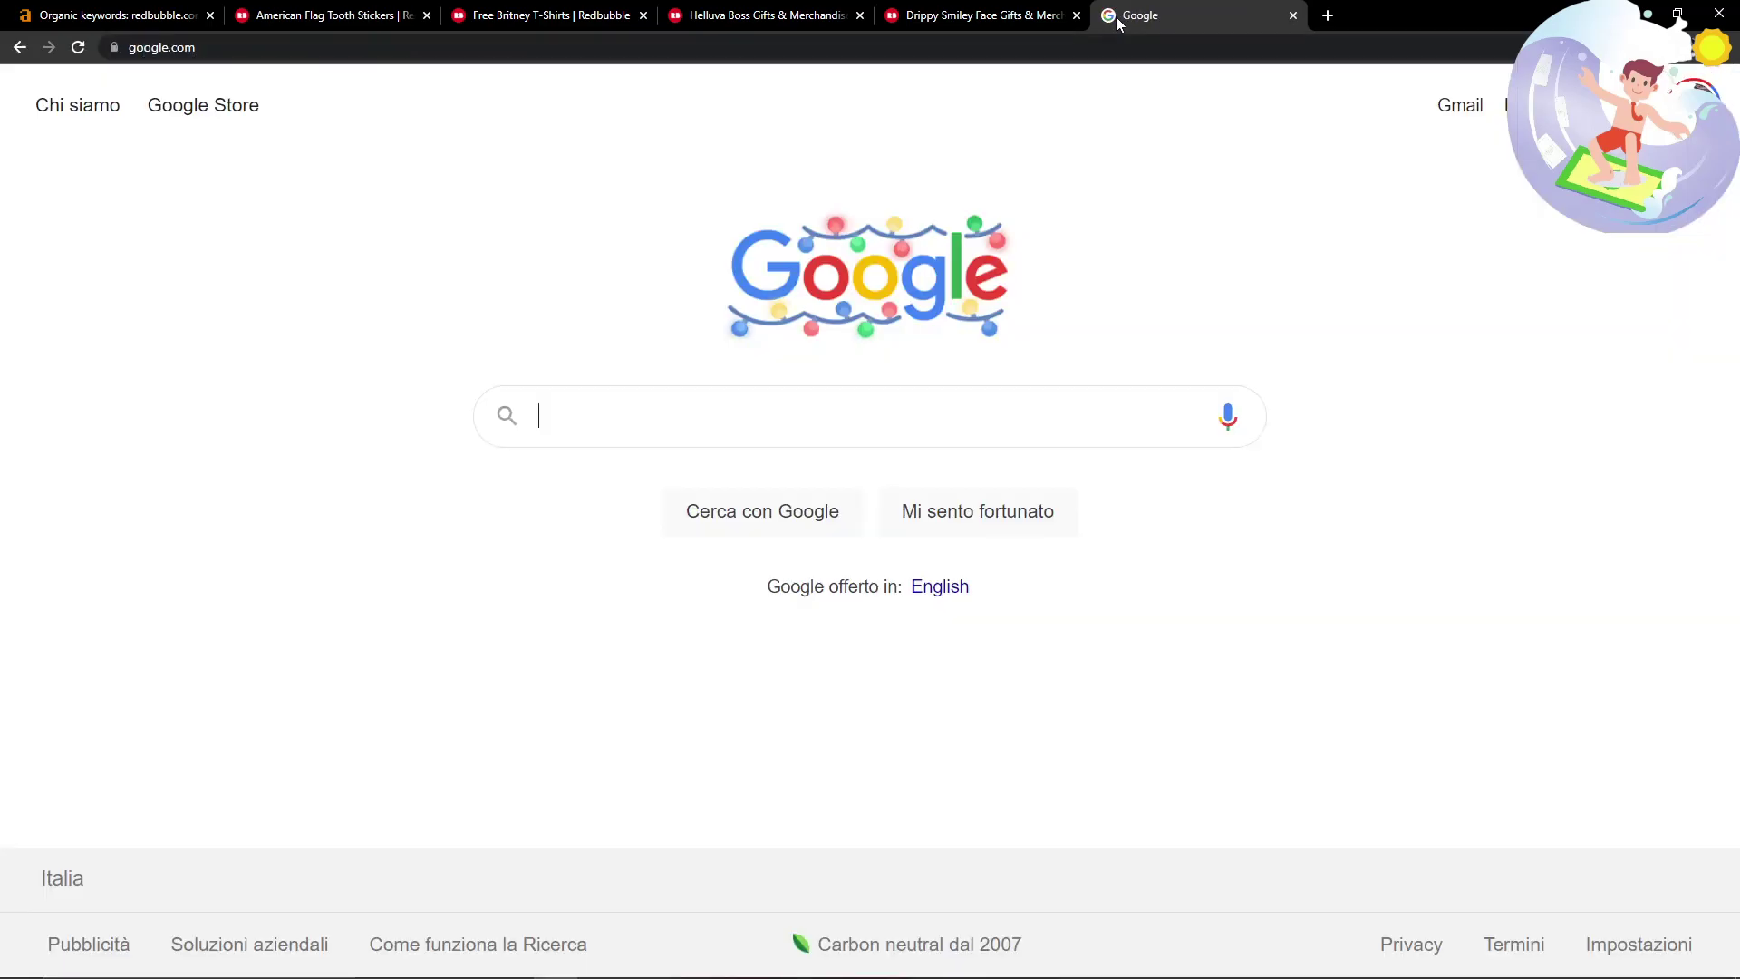
{"action": "key", "text": "ctrl+v"}
{"action": "key", "text": "Return"}
{"action": "scroll", "coordinate": [490, 392], "scroll_direction": "down", "scroll_amount": 7}
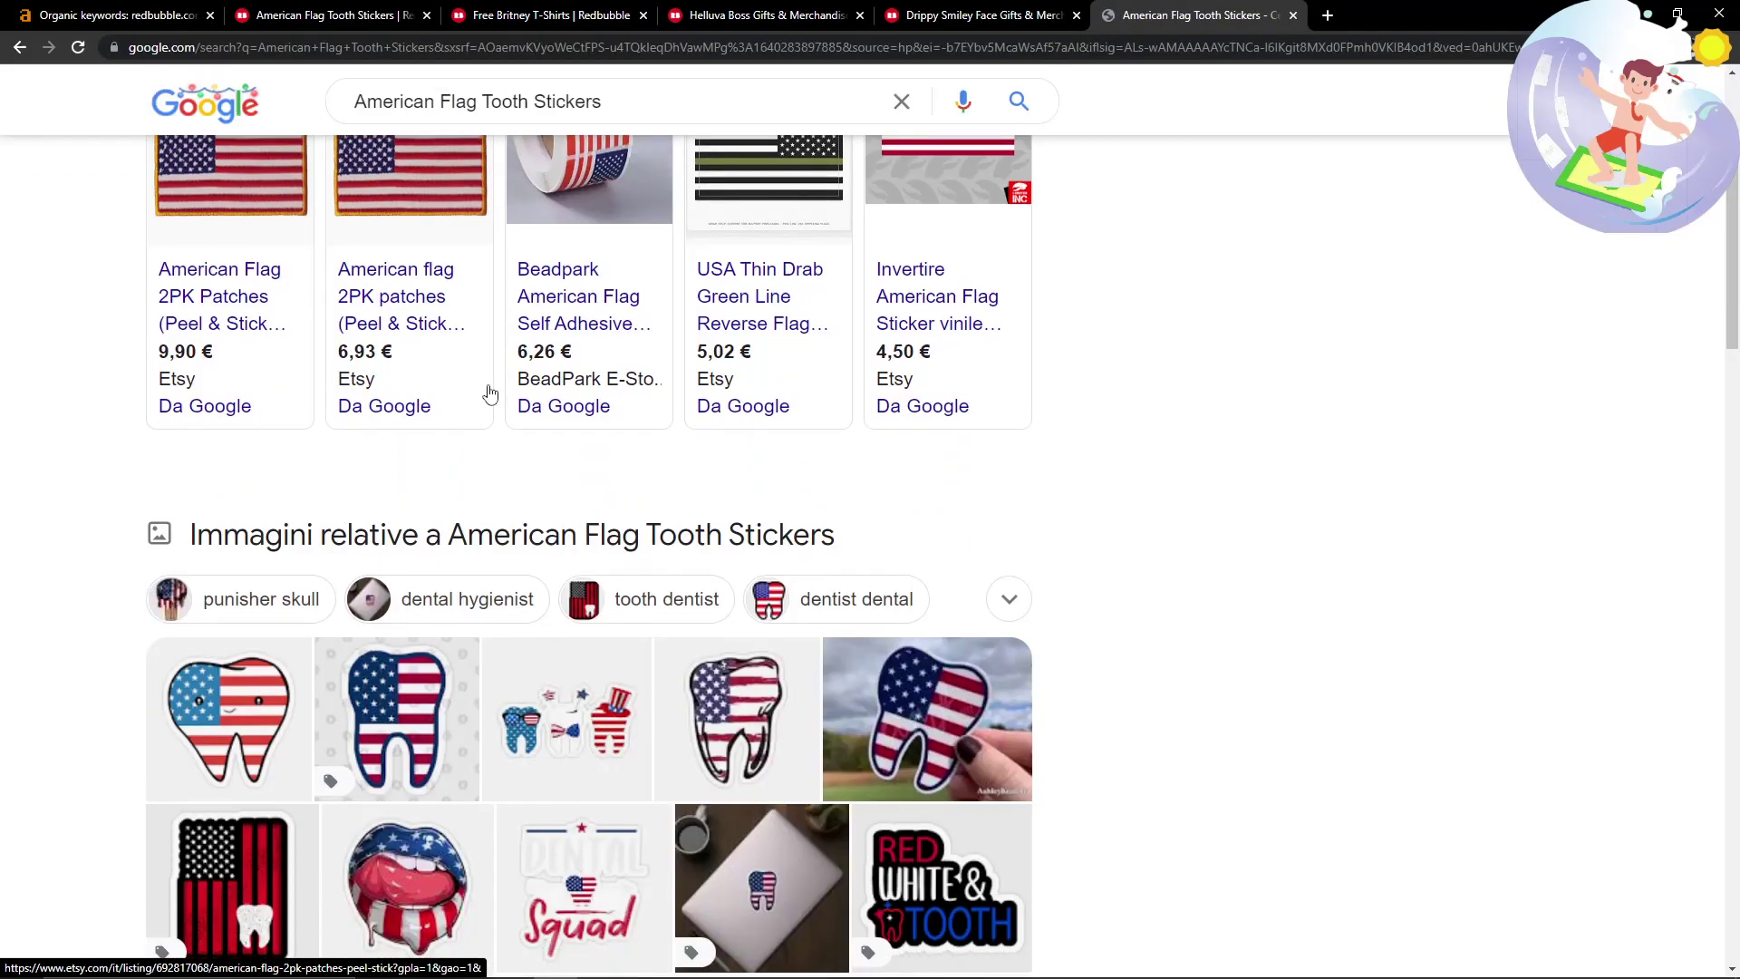
{"action": "scroll", "coordinate": [489, 393], "scroll_direction": "down", "scroll_amount": 4}
{"action": "scroll", "coordinate": [474, 571], "scroll_direction": "down", "scroll_amount": 5}
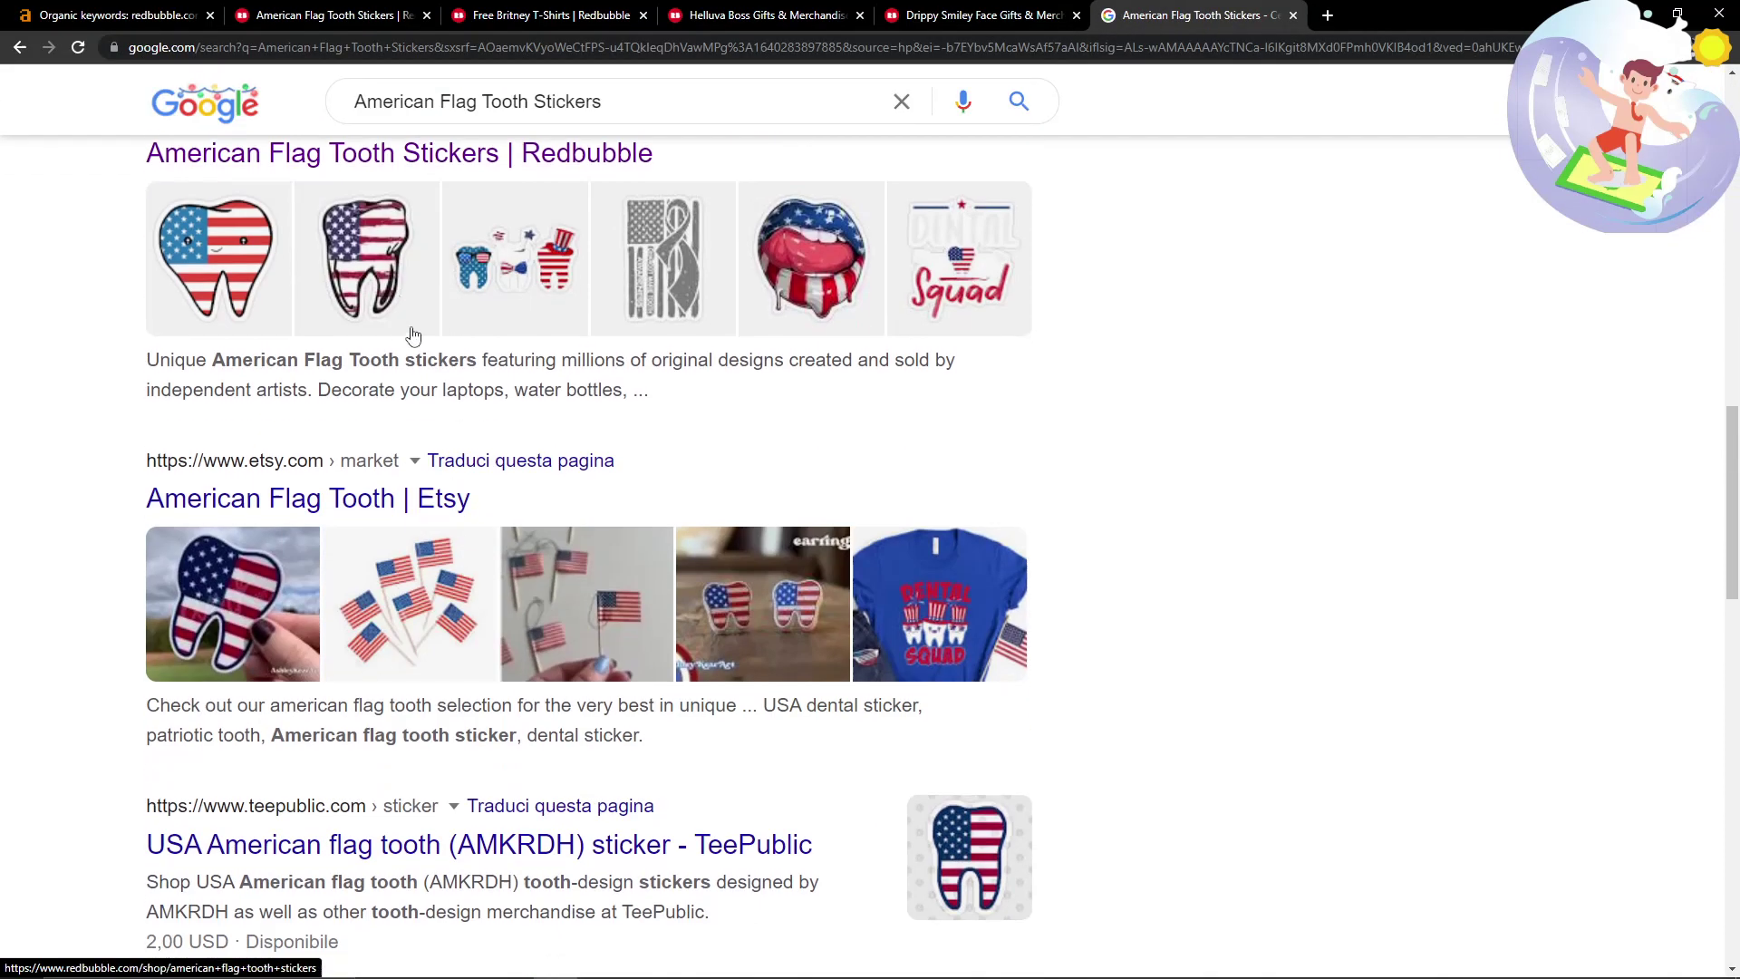
Find and select the keyword 'stop waiting for friday quote' in the Ahrefs table.
{"action": "left_click", "coordinate": [118, 16]}
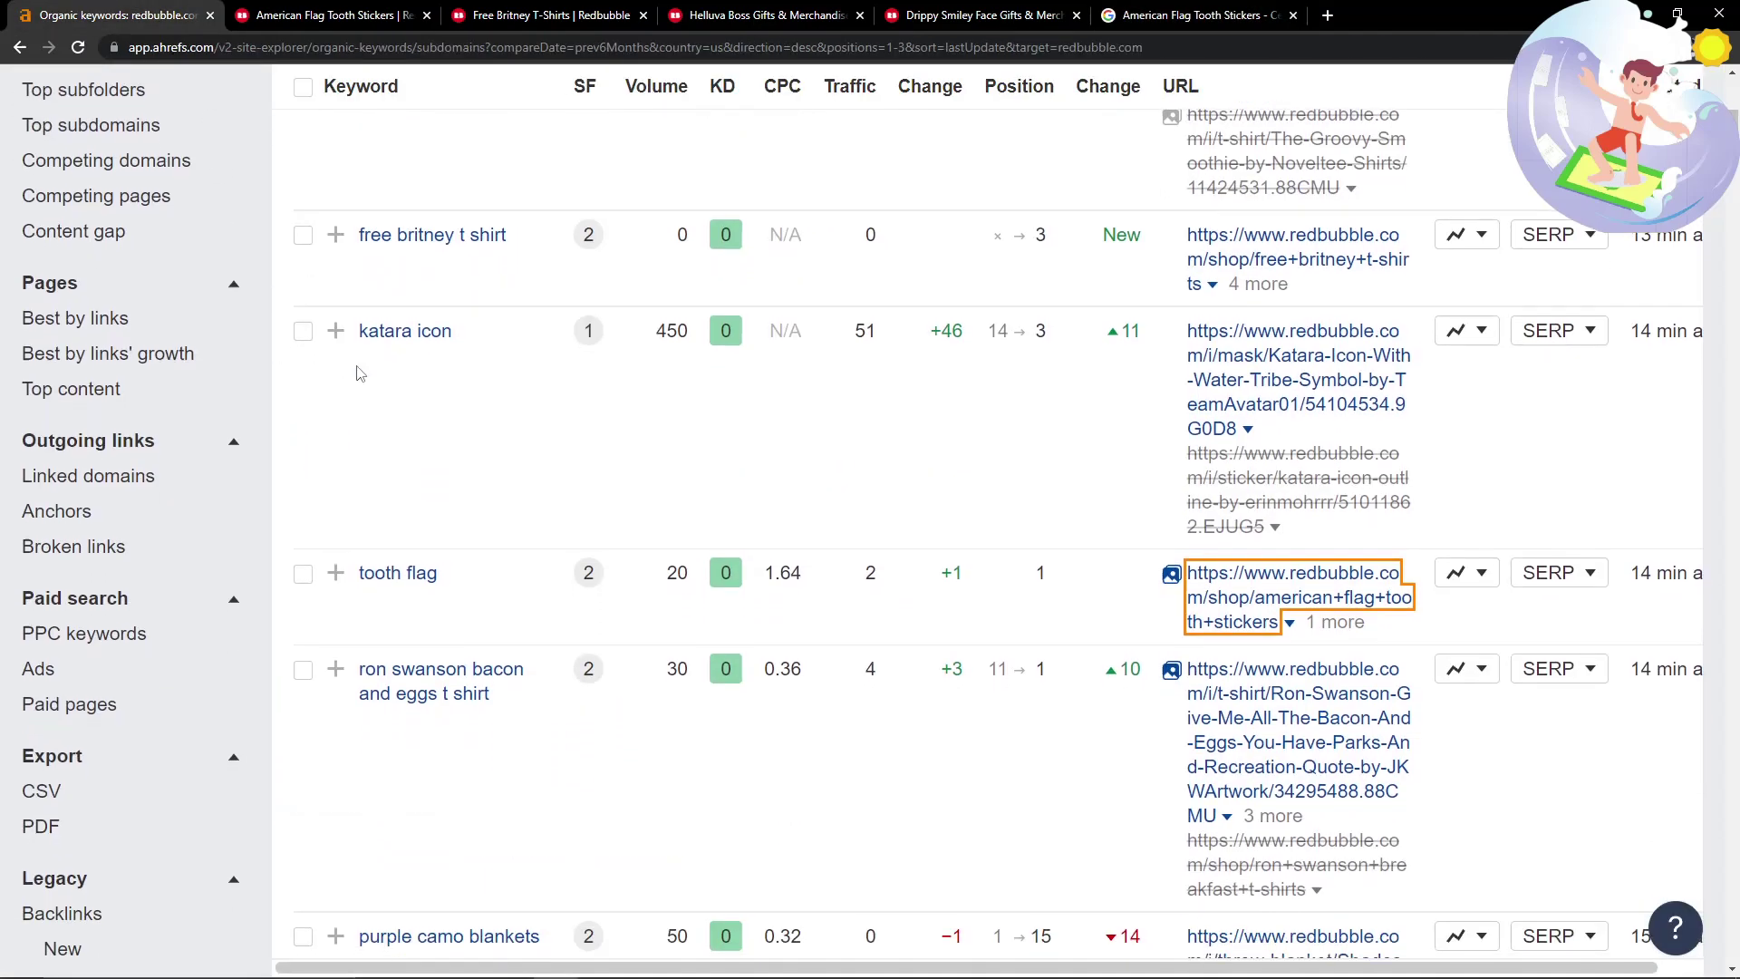
{"action": "scroll", "coordinate": [1117, 479], "scroll_direction": "down", "scroll_amount": 2}
{"action": "scroll", "coordinate": [599, 473], "scroll_direction": "down", "scroll_amount": 2}
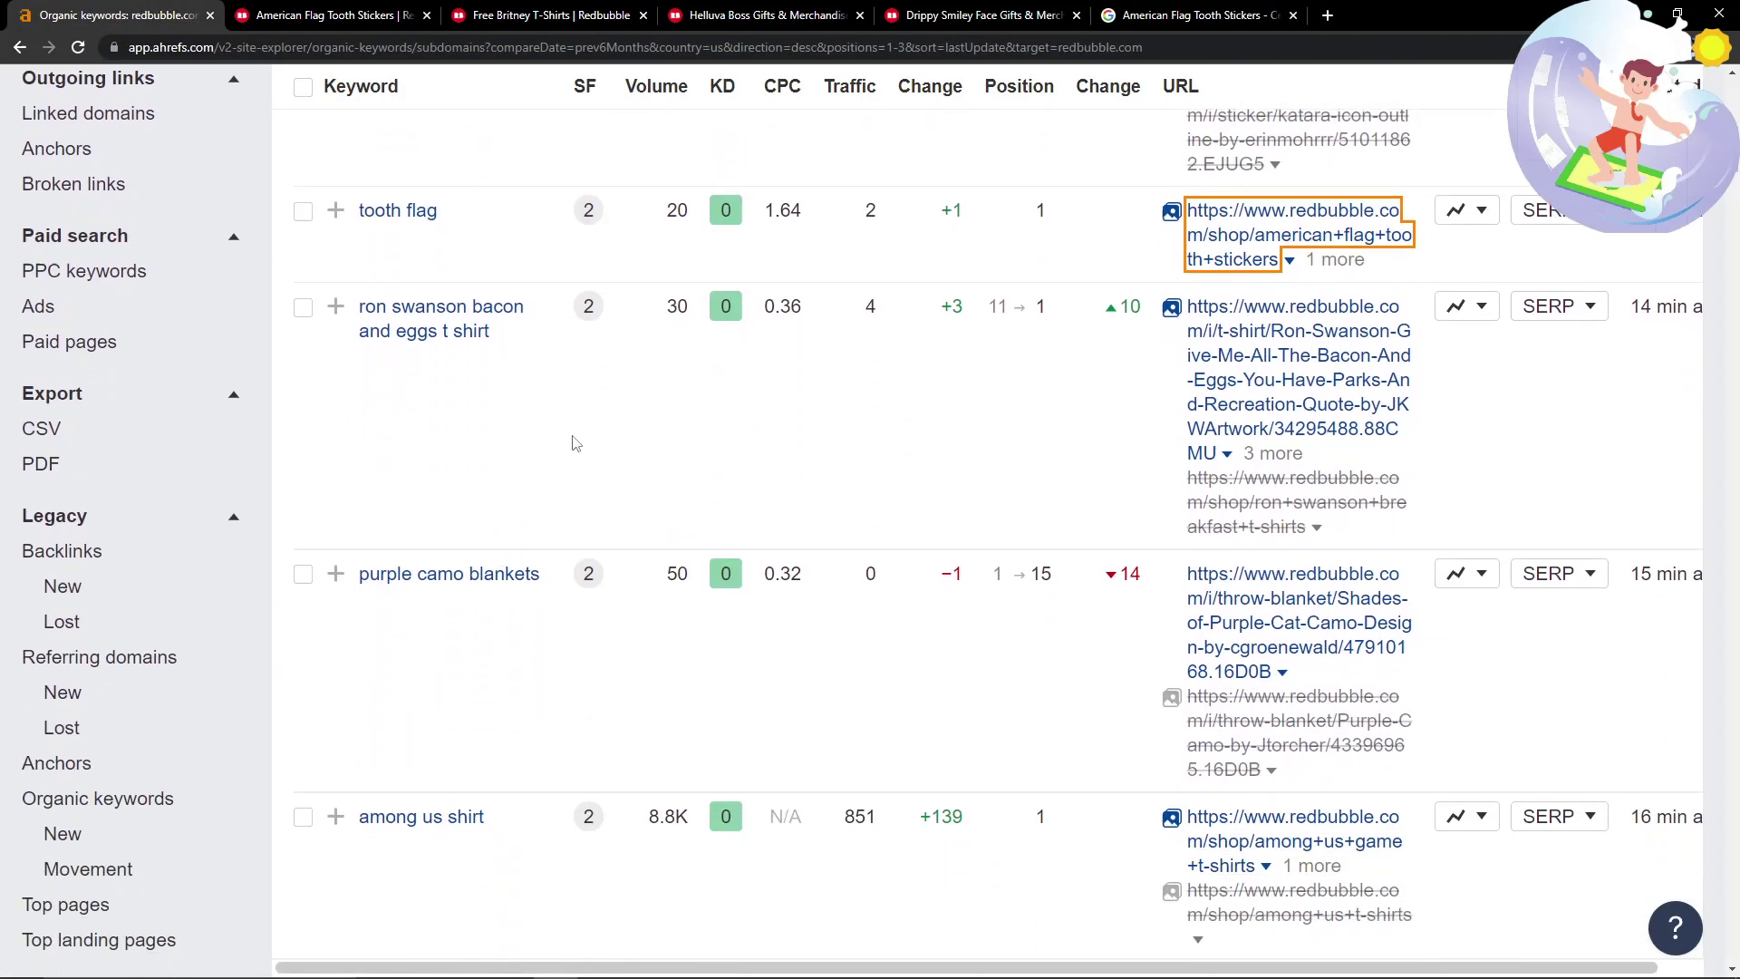
{"action": "scroll", "coordinate": [575, 438], "scroll_direction": "up", "scroll_amount": 2}
{"action": "scroll", "coordinate": [622, 438], "scroll_direction": "down", "scroll_amount": 6}
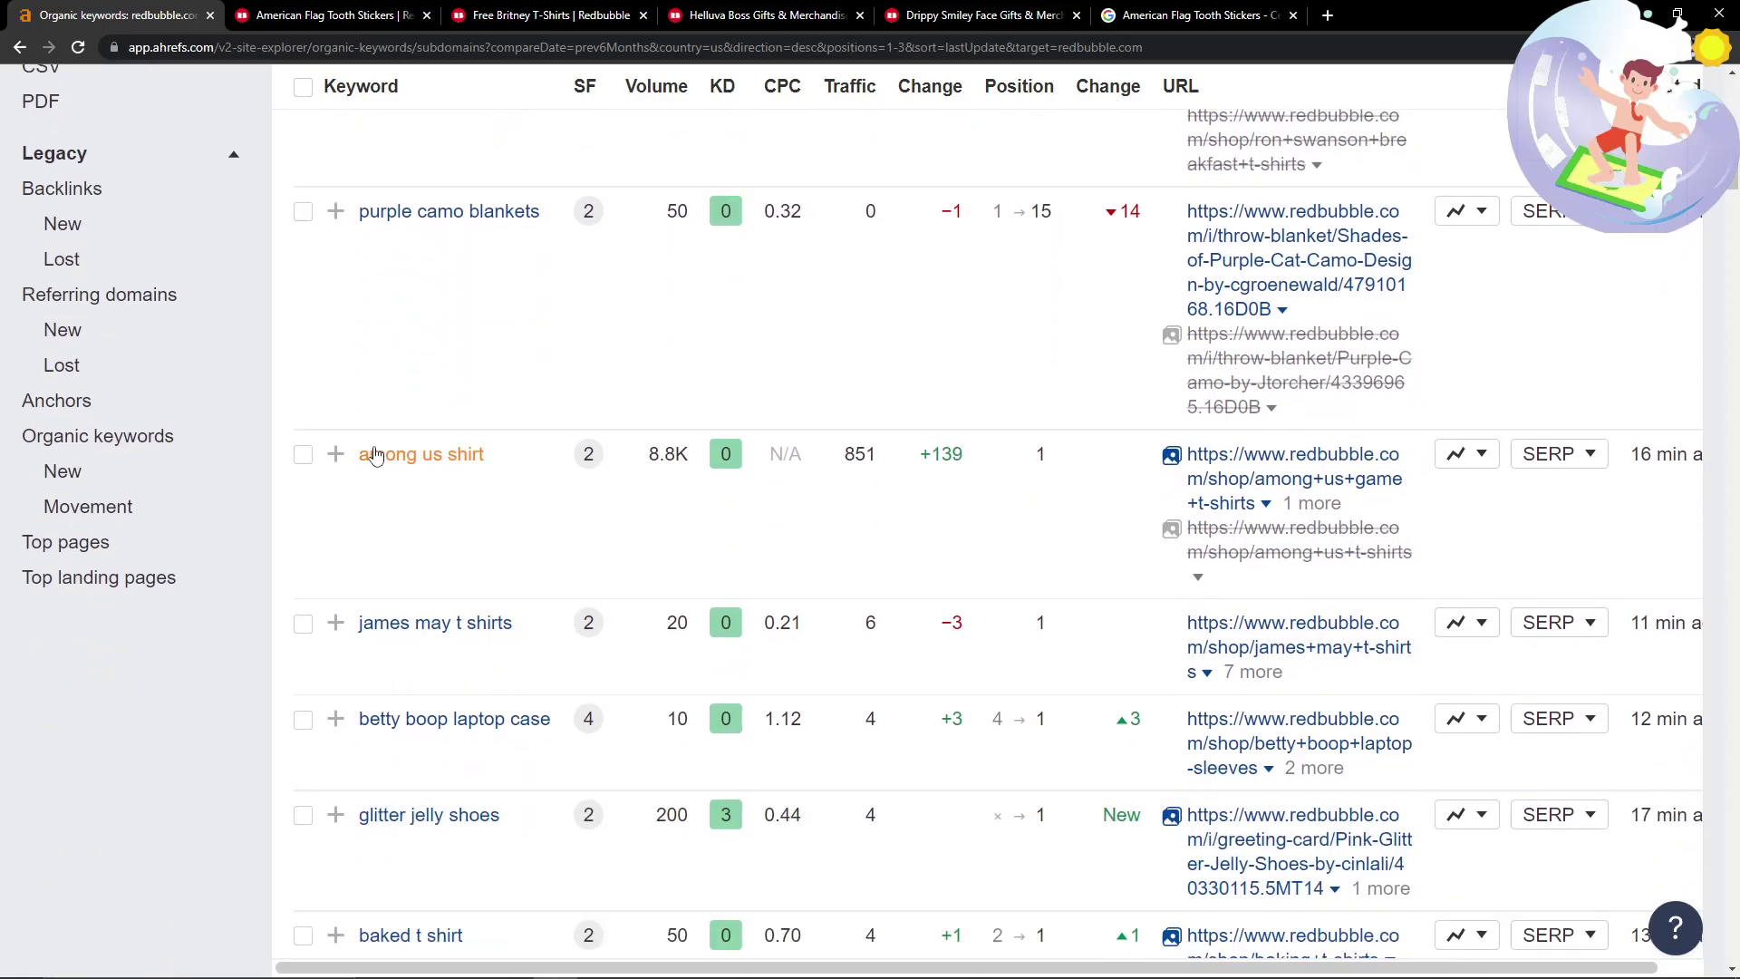
{"action": "scroll", "coordinate": [624, 476], "scroll_direction": "down", "scroll_amount": 2}
{"action": "scroll", "coordinate": [623, 477], "scroll_direction": "down", "scroll_amount": 3}
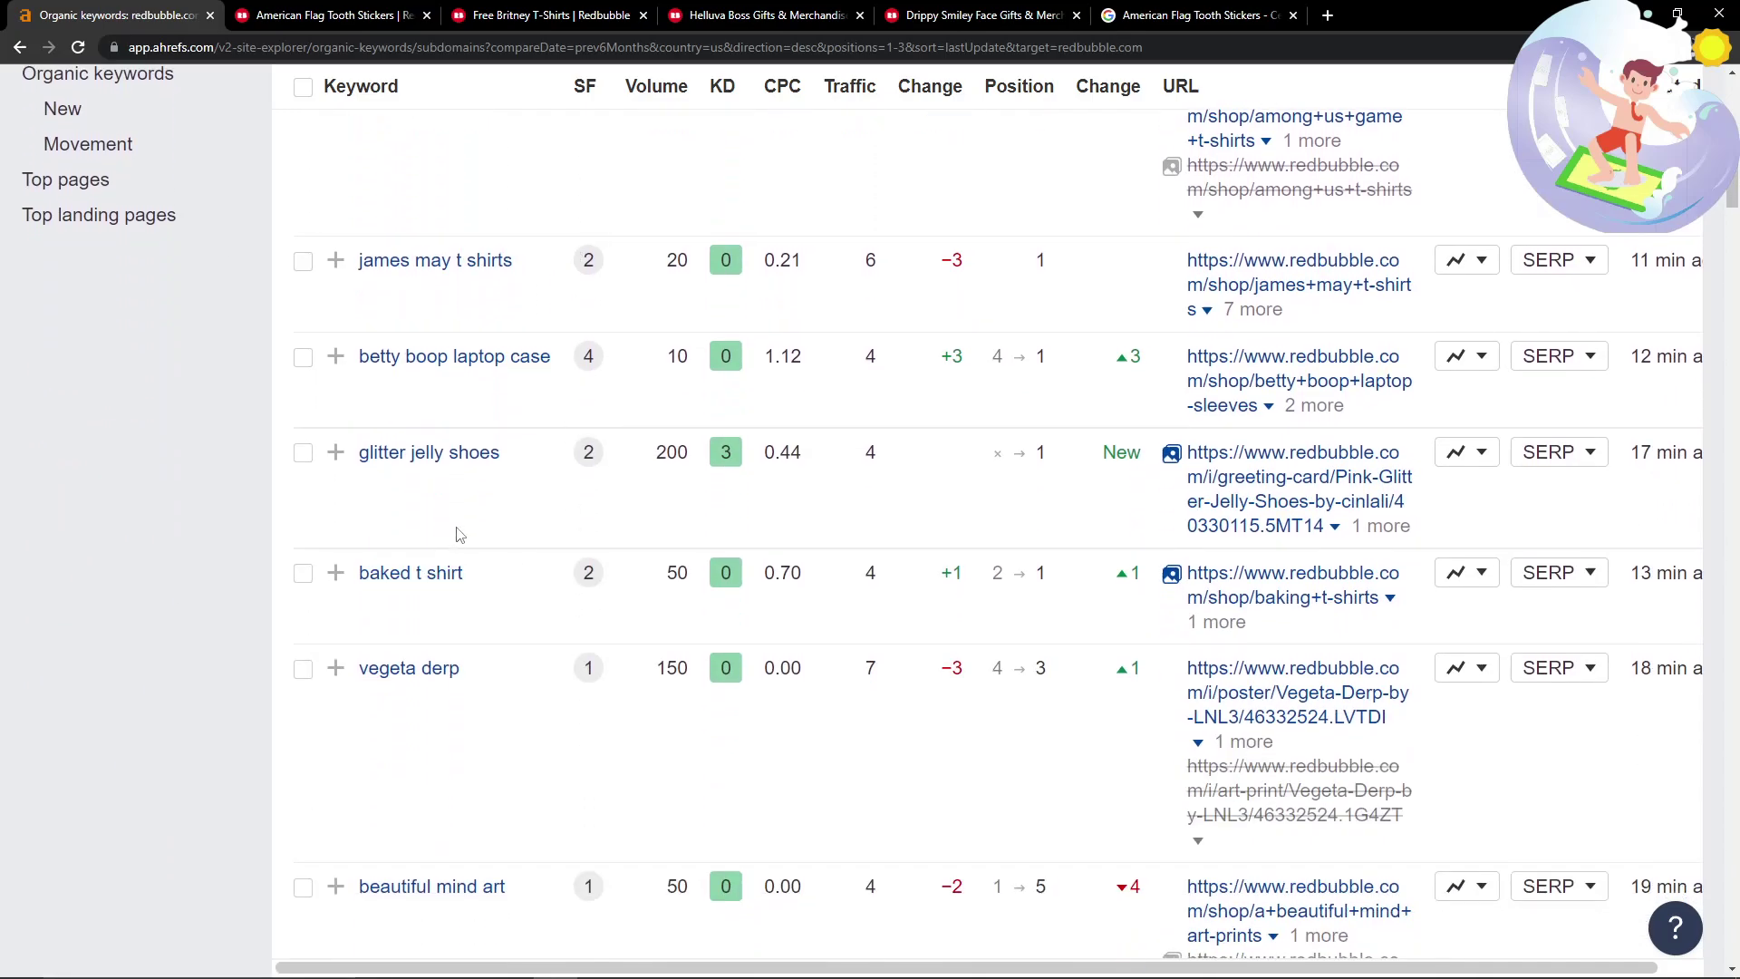
{"action": "scroll", "coordinate": [459, 517], "scroll_direction": "down", "scroll_amount": 2}
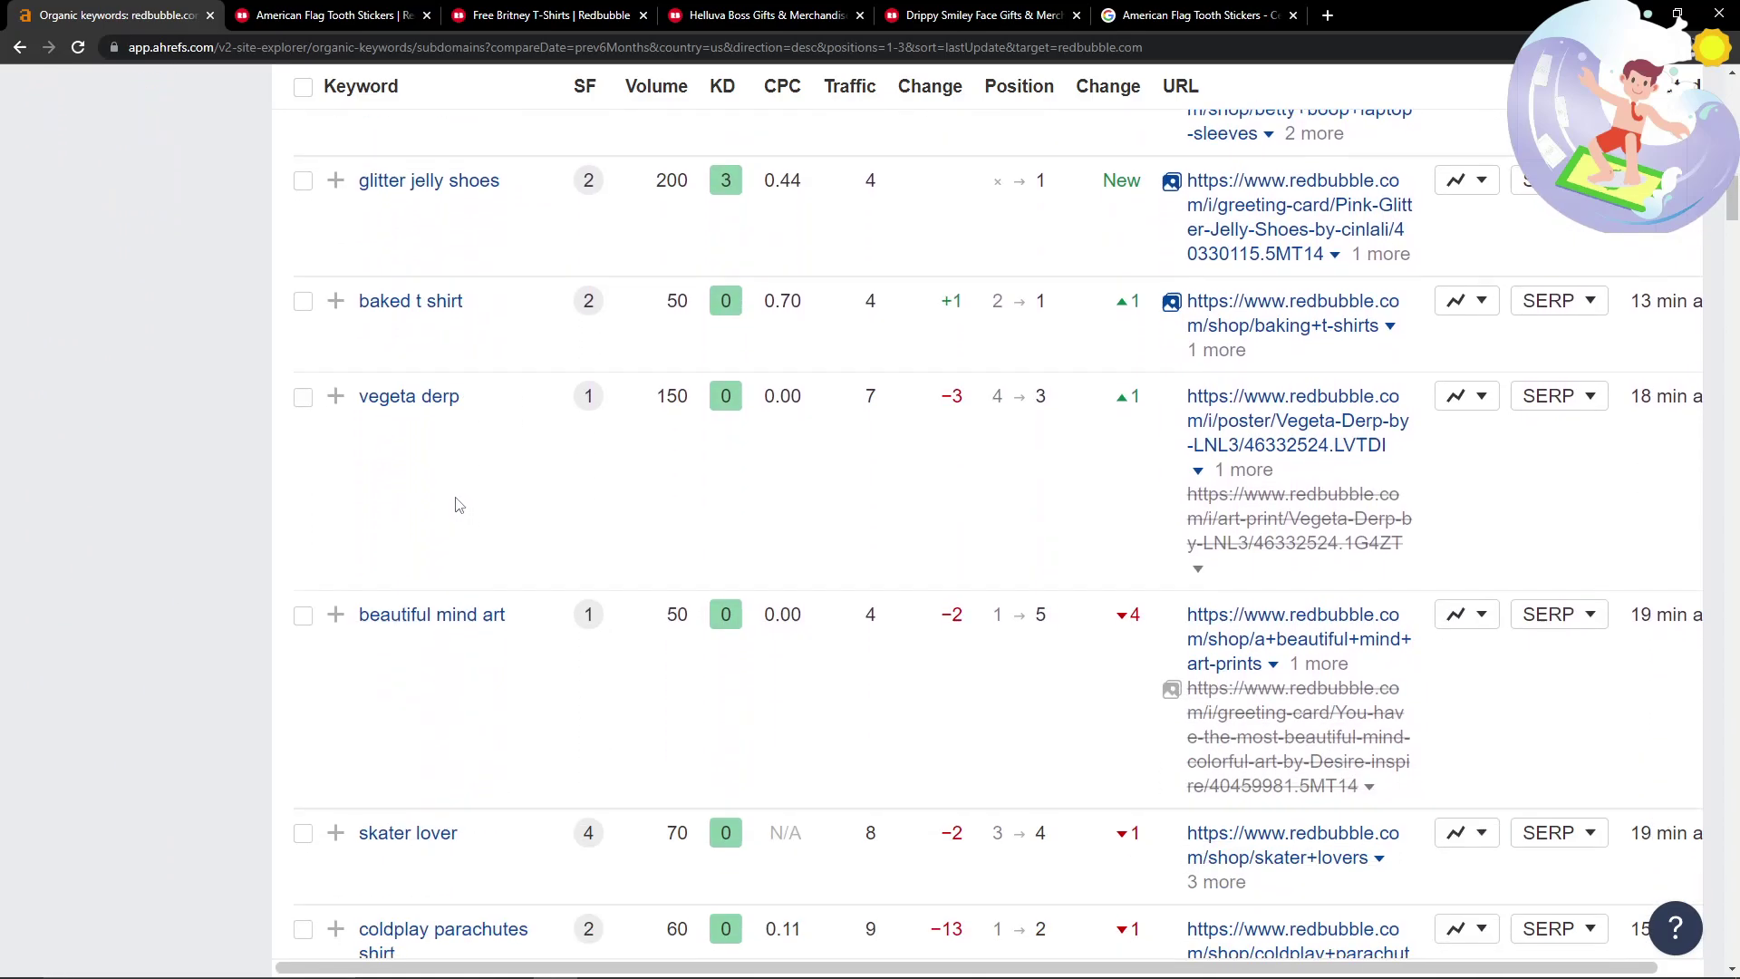
{"action": "scroll", "coordinate": [459, 505], "scroll_direction": "down", "scroll_amount": 2}
{"action": "scroll", "coordinate": [459, 501], "scroll_direction": "down", "scroll_amount": 5}
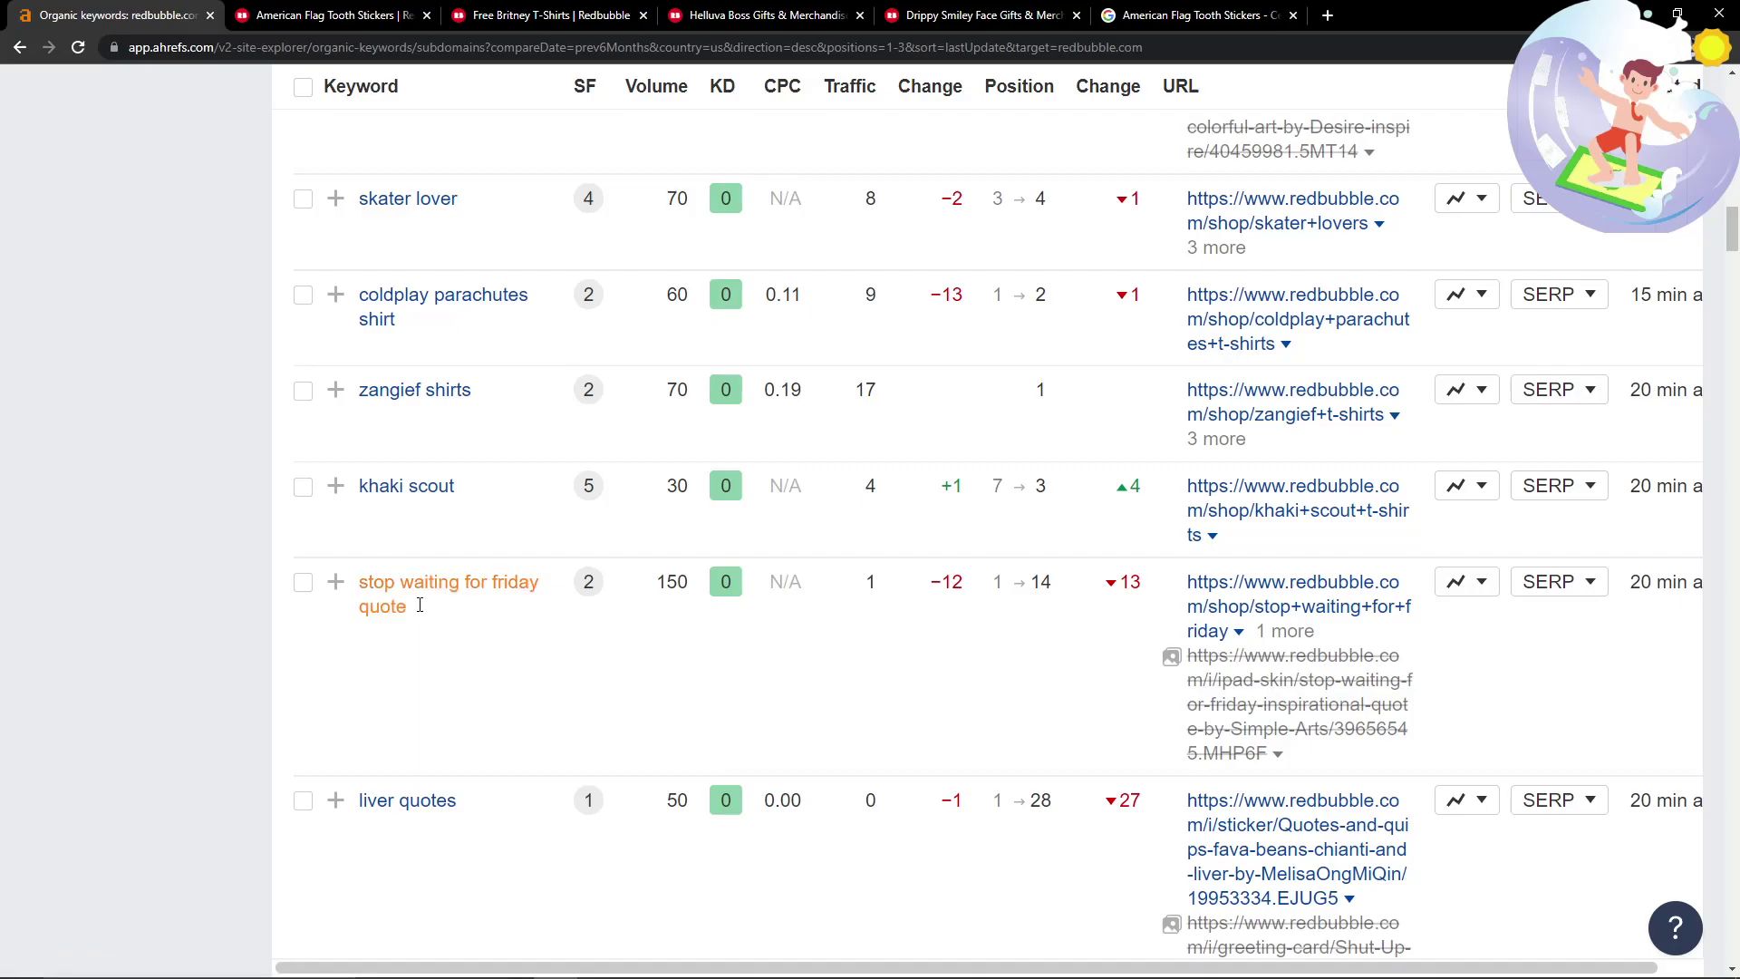
{"action": "left_click_drag", "start_coordinate": [464, 620], "coordinate": [342, 588]}
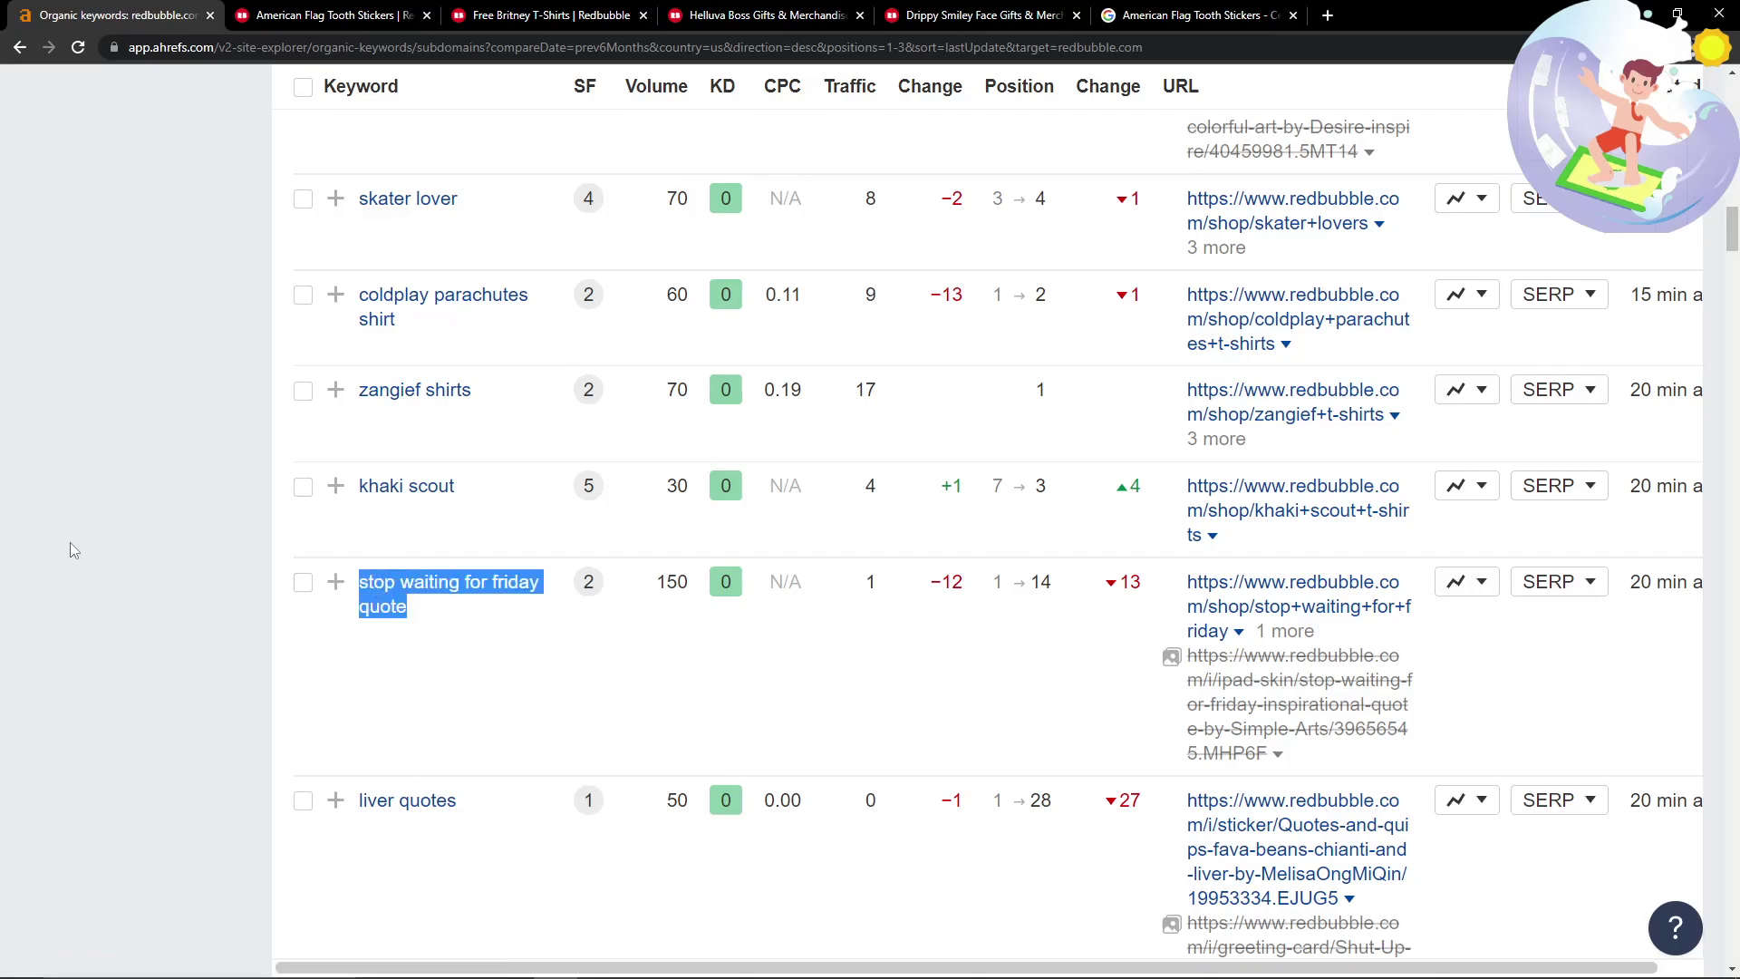
Open its shop URL and the struck-through iPad skin URL in new tabs.
{"action": "middle_click", "coordinate": [1205, 593]}
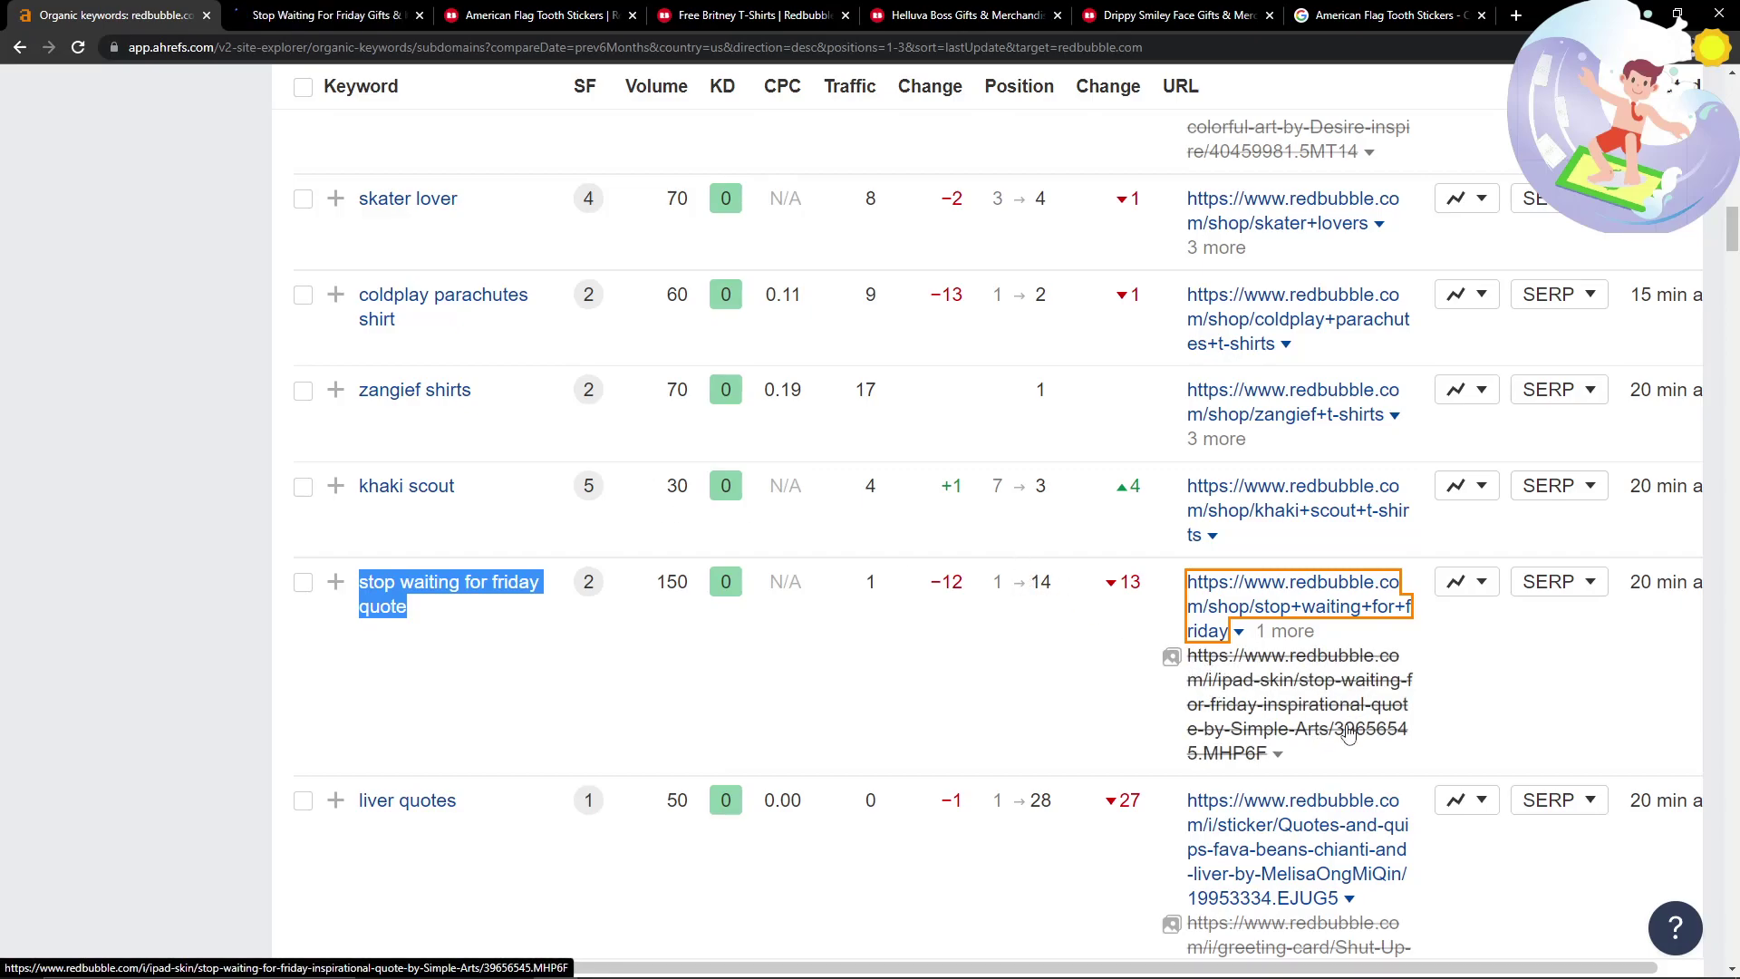
{"action": "right_click", "coordinate": [1237, 691]}
{"action": "left_click", "coordinate": [1259, 697]}
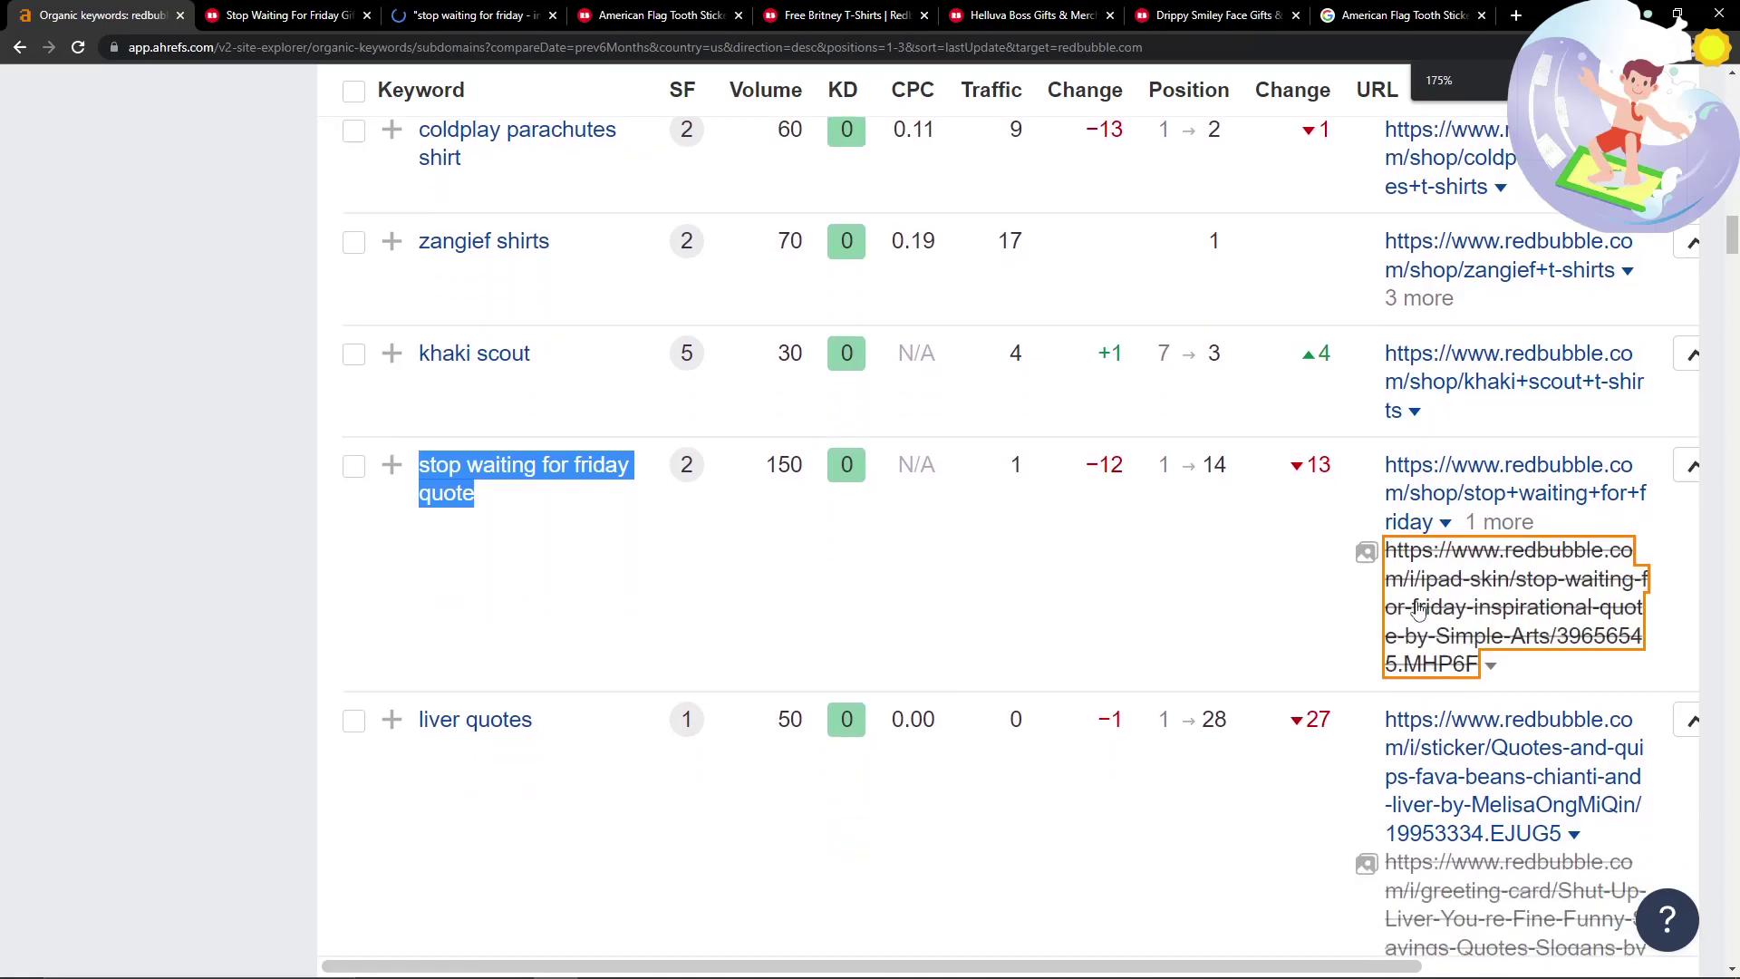
{"action": "left_click_drag", "start_coordinate": [869, 967], "coordinate": [877, 966]}
{"action": "scroll", "coordinate": [992, 838], "scroll_direction": "right", "scroll_amount": 3}
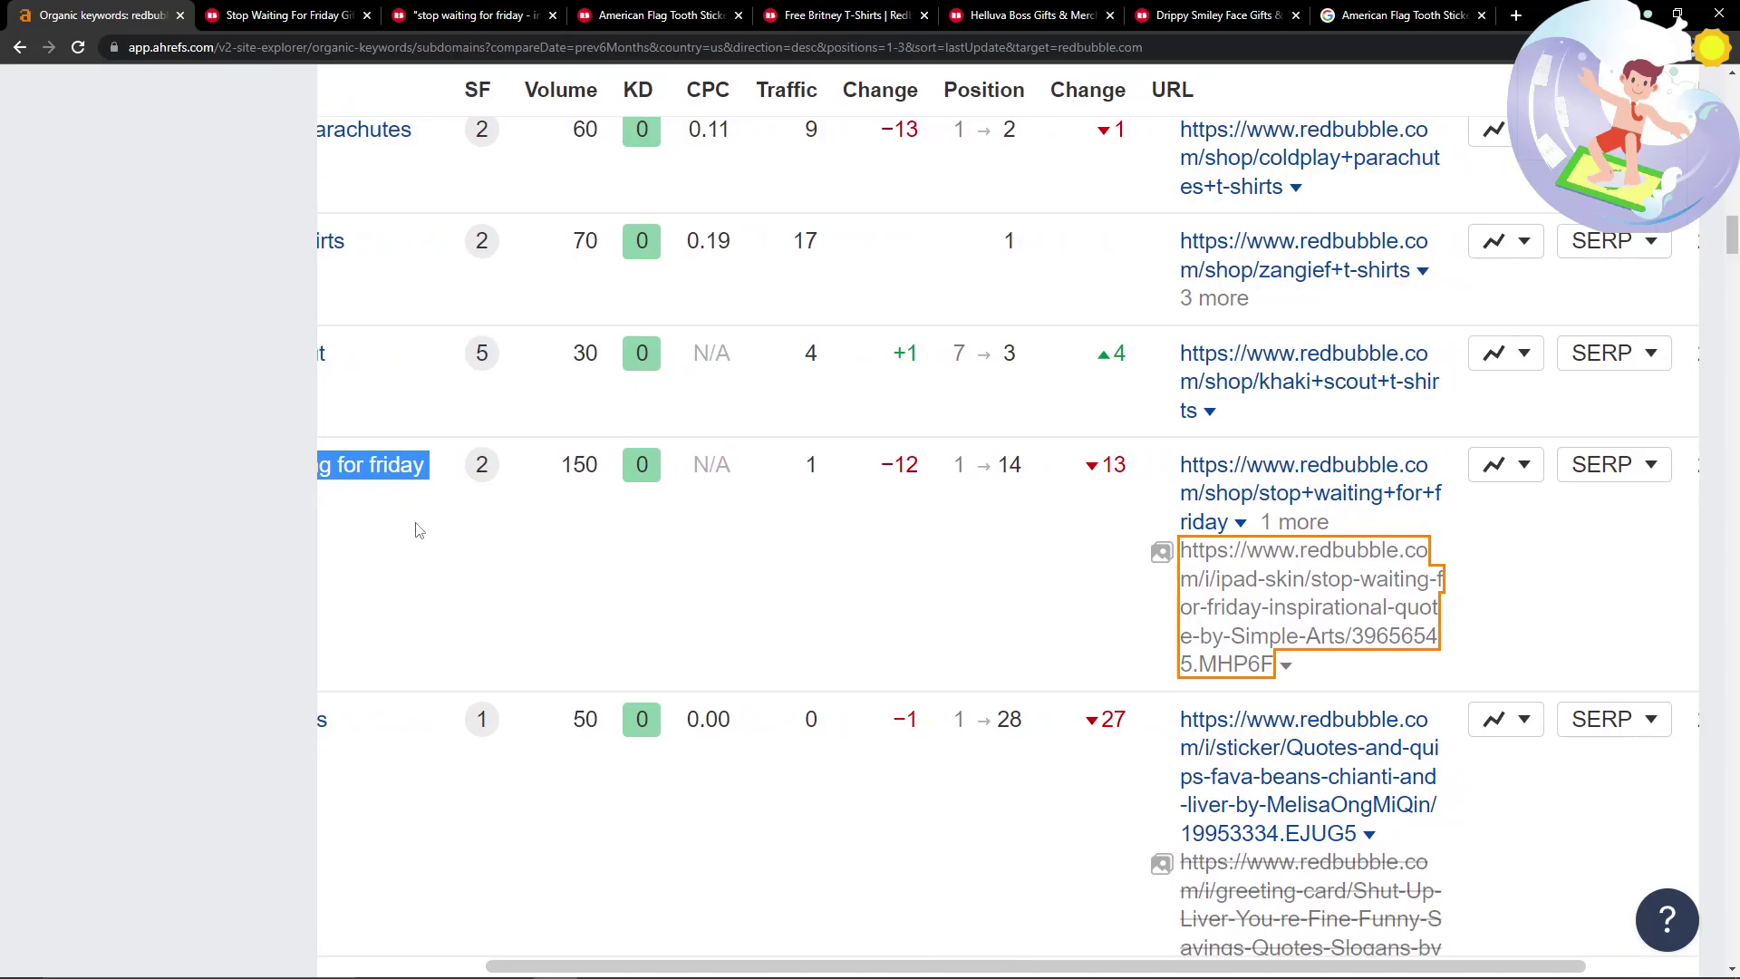
Review the Stop Waiting For Friday results and the iPad skin page, then return to Ahrefs.
{"action": "left_click", "coordinate": [332, 11]}
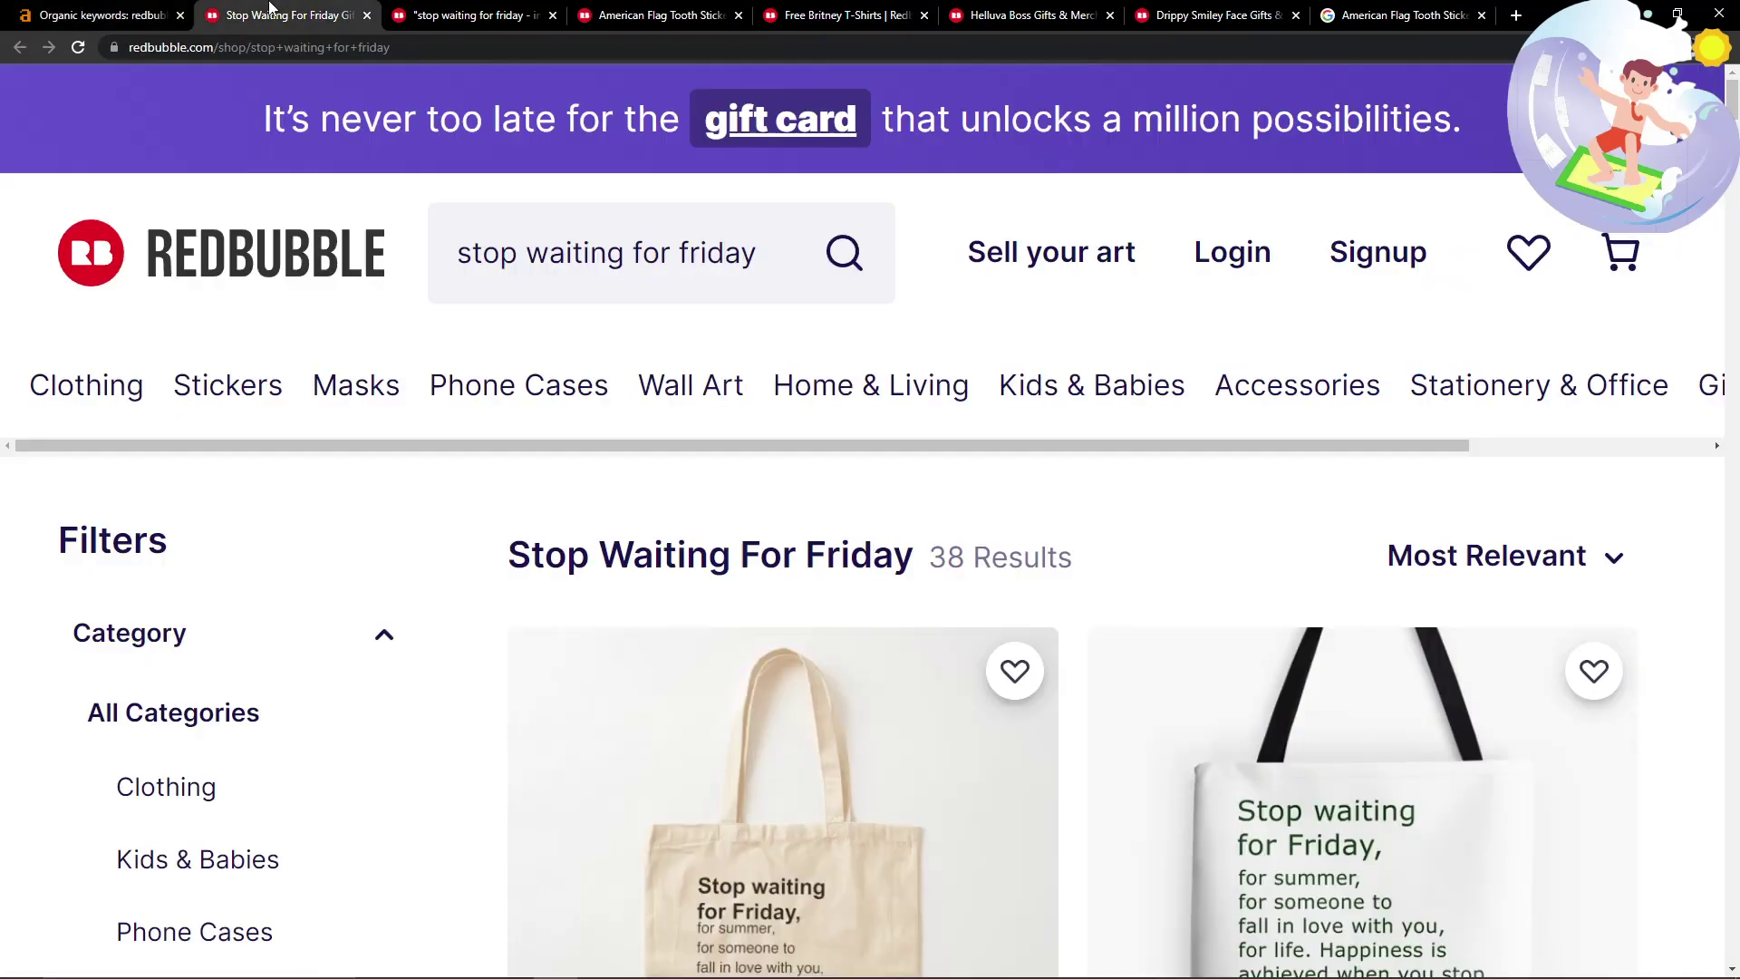
{"action": "left_click", "coordinate": [438, 15]}
{"action": "scroll", "coordinate": [677, 470], "scroll_direction": "down", "scroll_amount": 3}
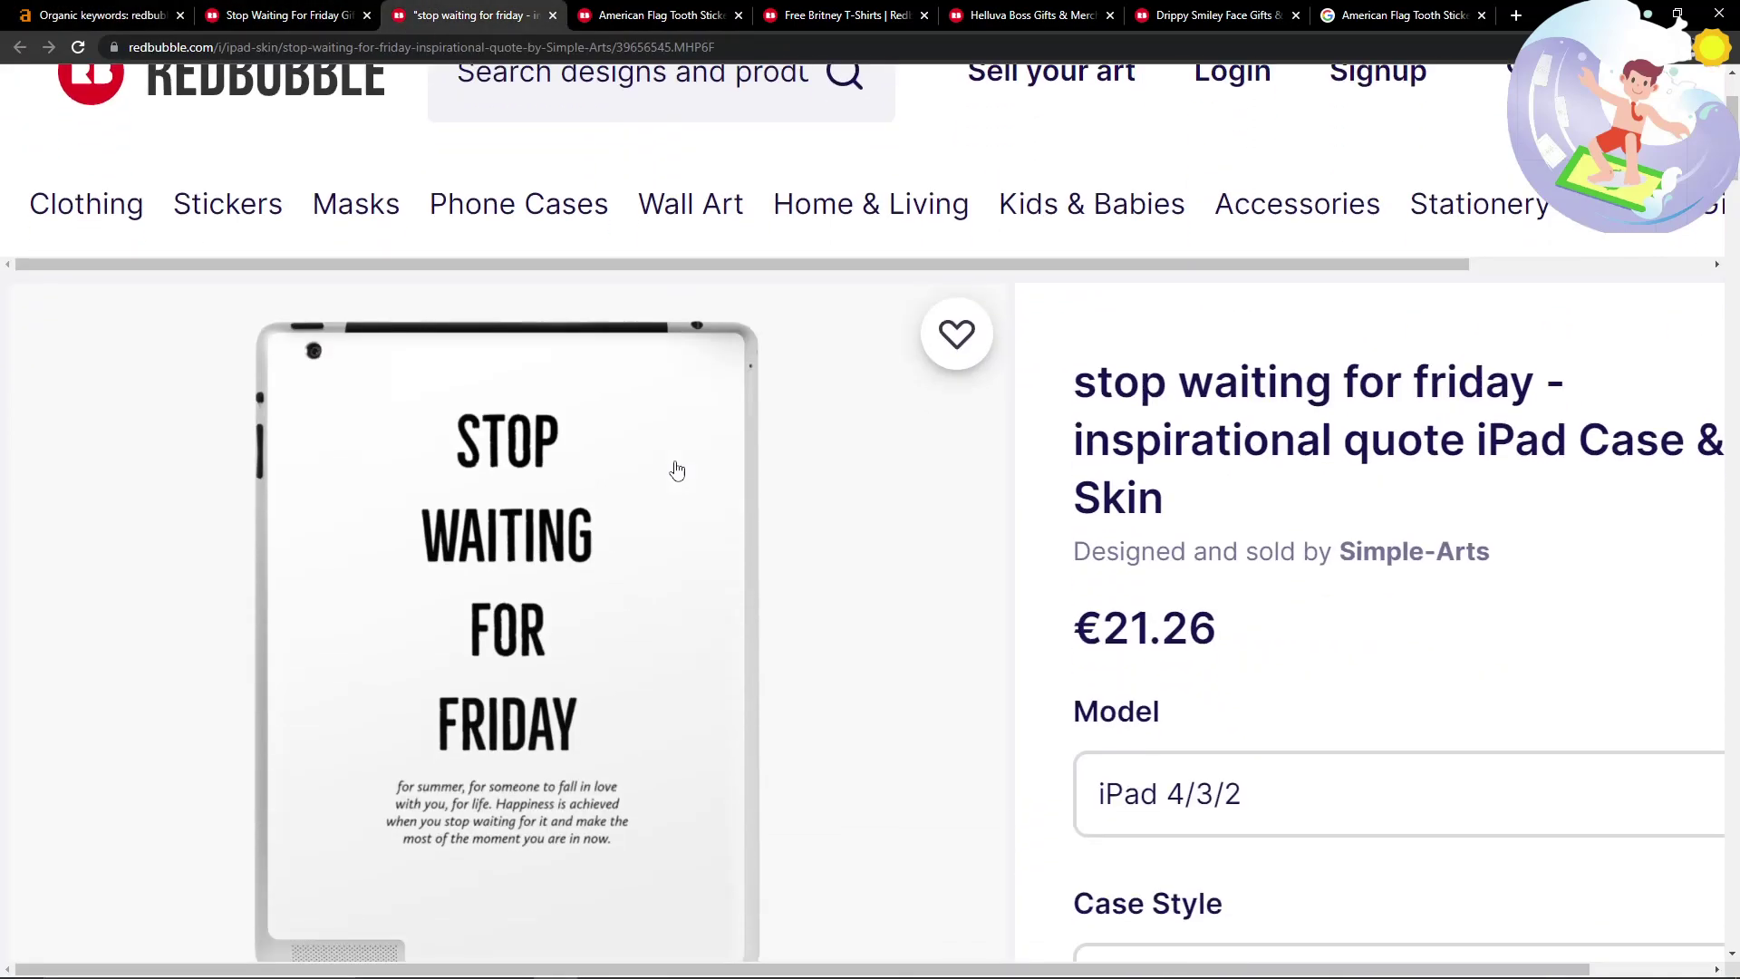
{"action": "scroll", "coordinate": [304, 297], "scroll_direction": "down", "scroll_amount": 2}
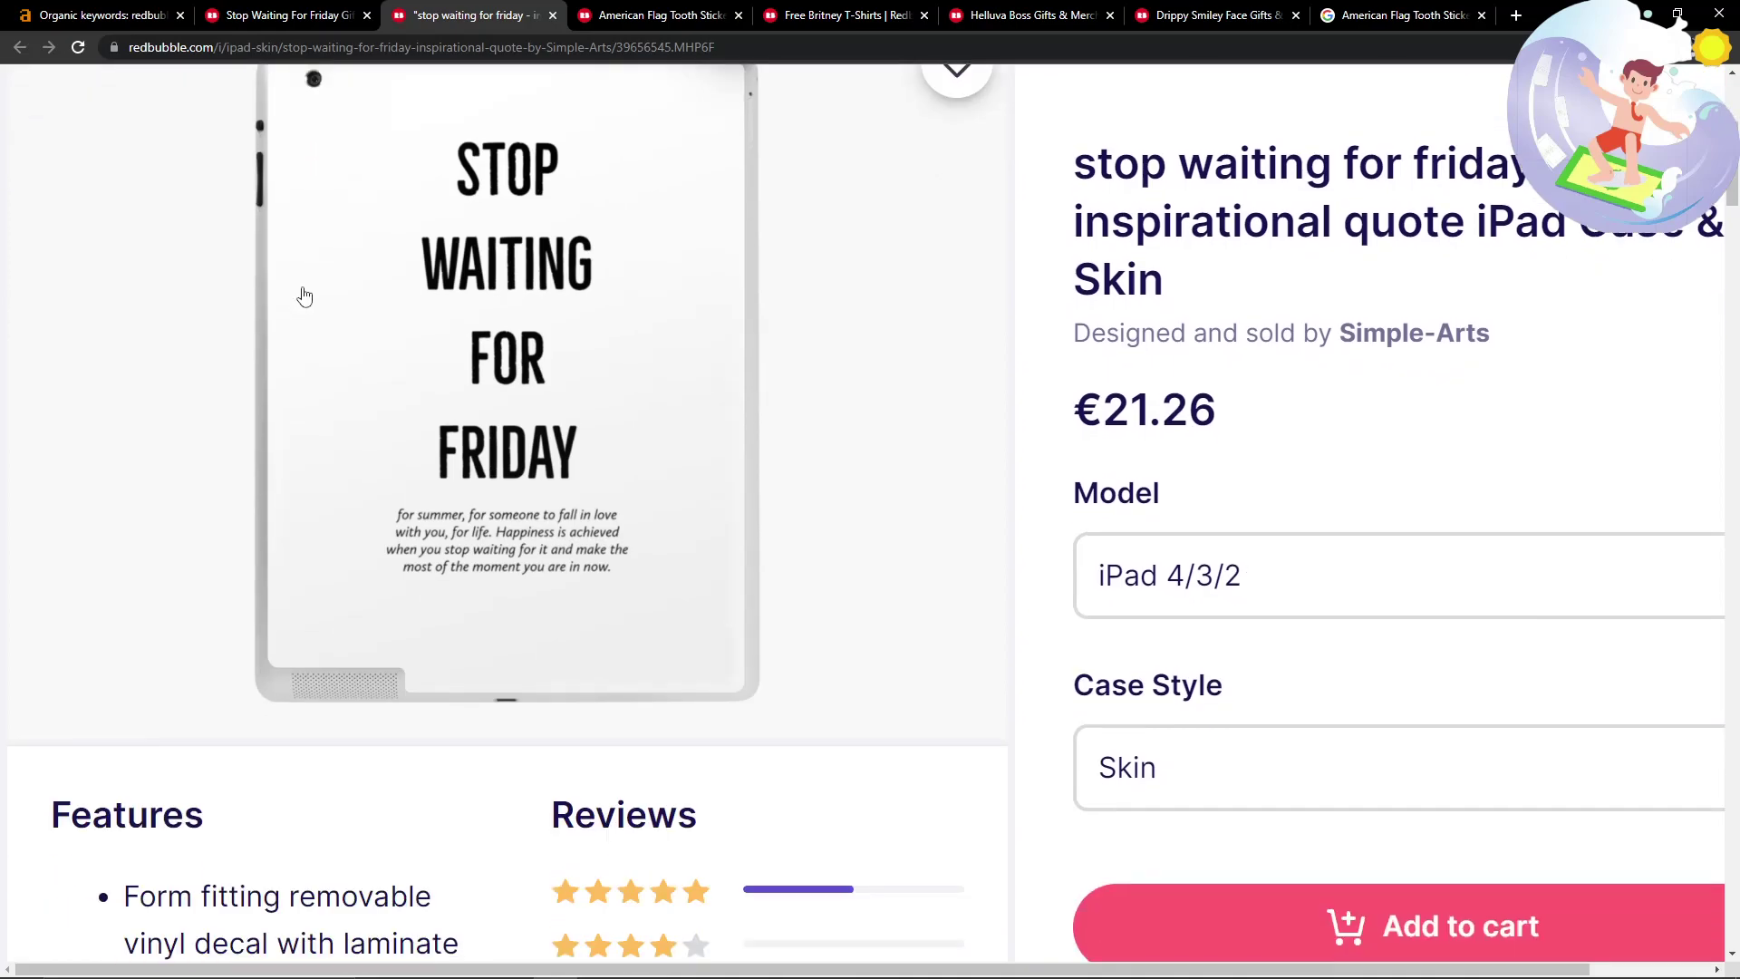
{"action": "scroll", "coordinate": [305, 297], "scroll_direction": "up", "scroll_amount": 1}
{"action": "left_click", "coordinate": [150, 9]}
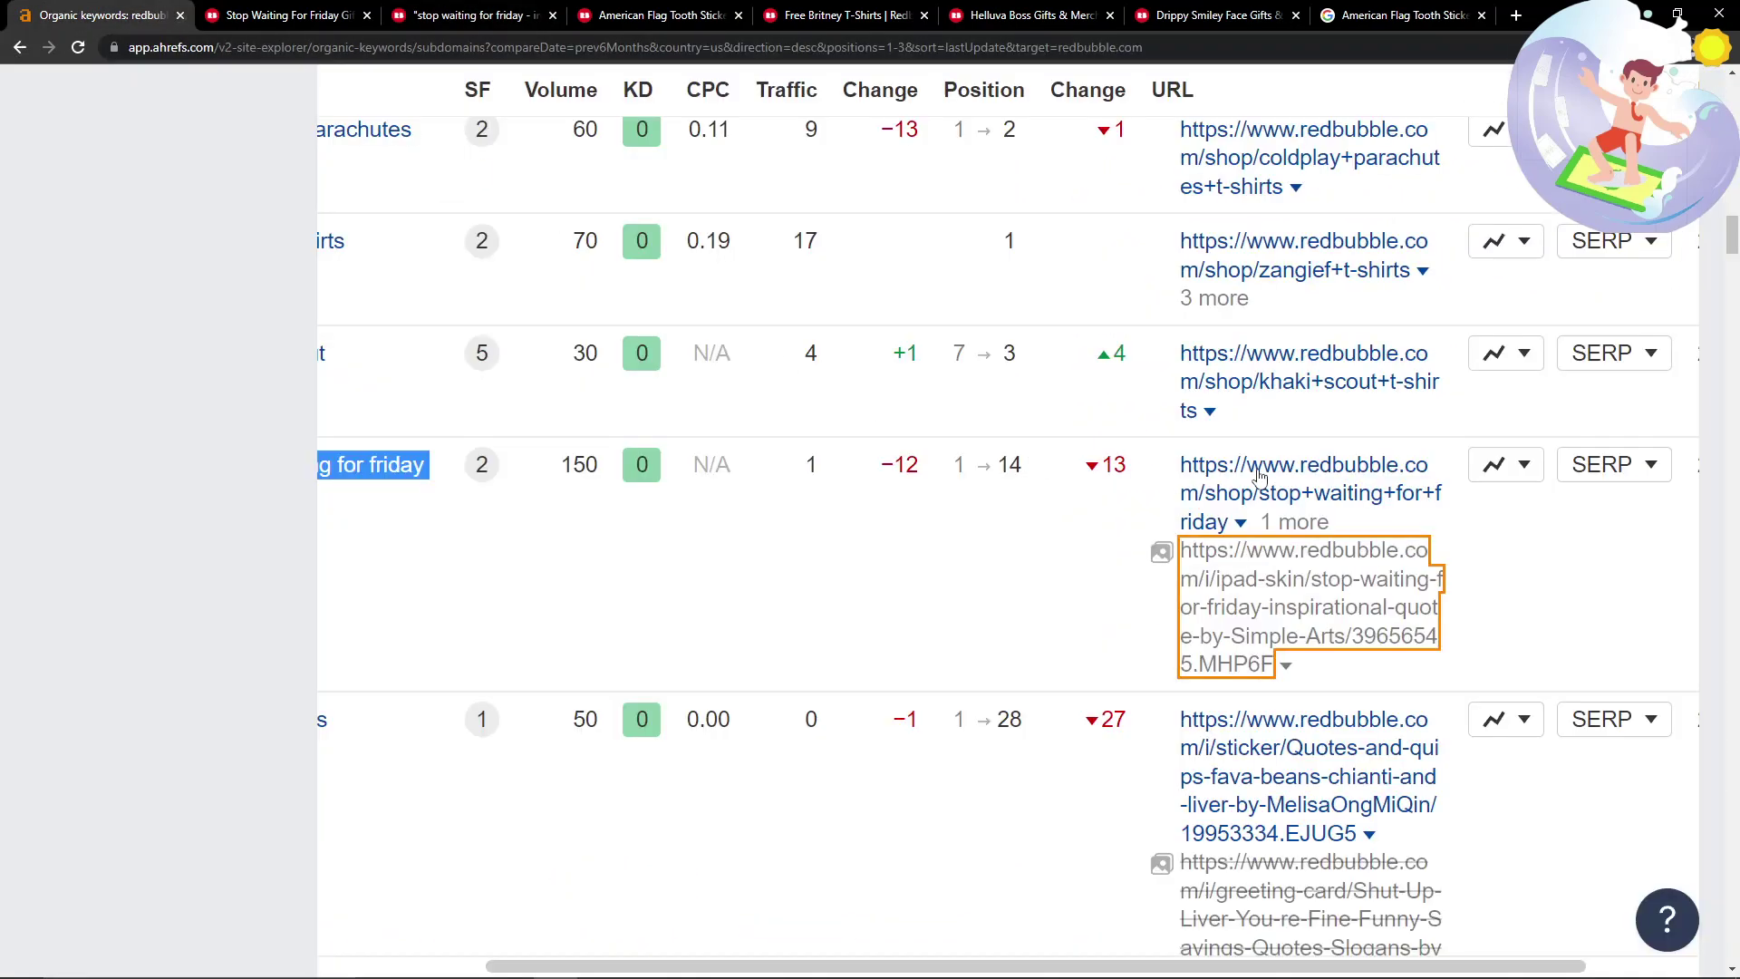
Reopen the shop results URL in a new tab beside Ahrefs and scroll its 38 results.
{"action": "right_click", "coordinate": [1319, 464]}
{"action": "left_click", "coordinate": [1351, 472]}
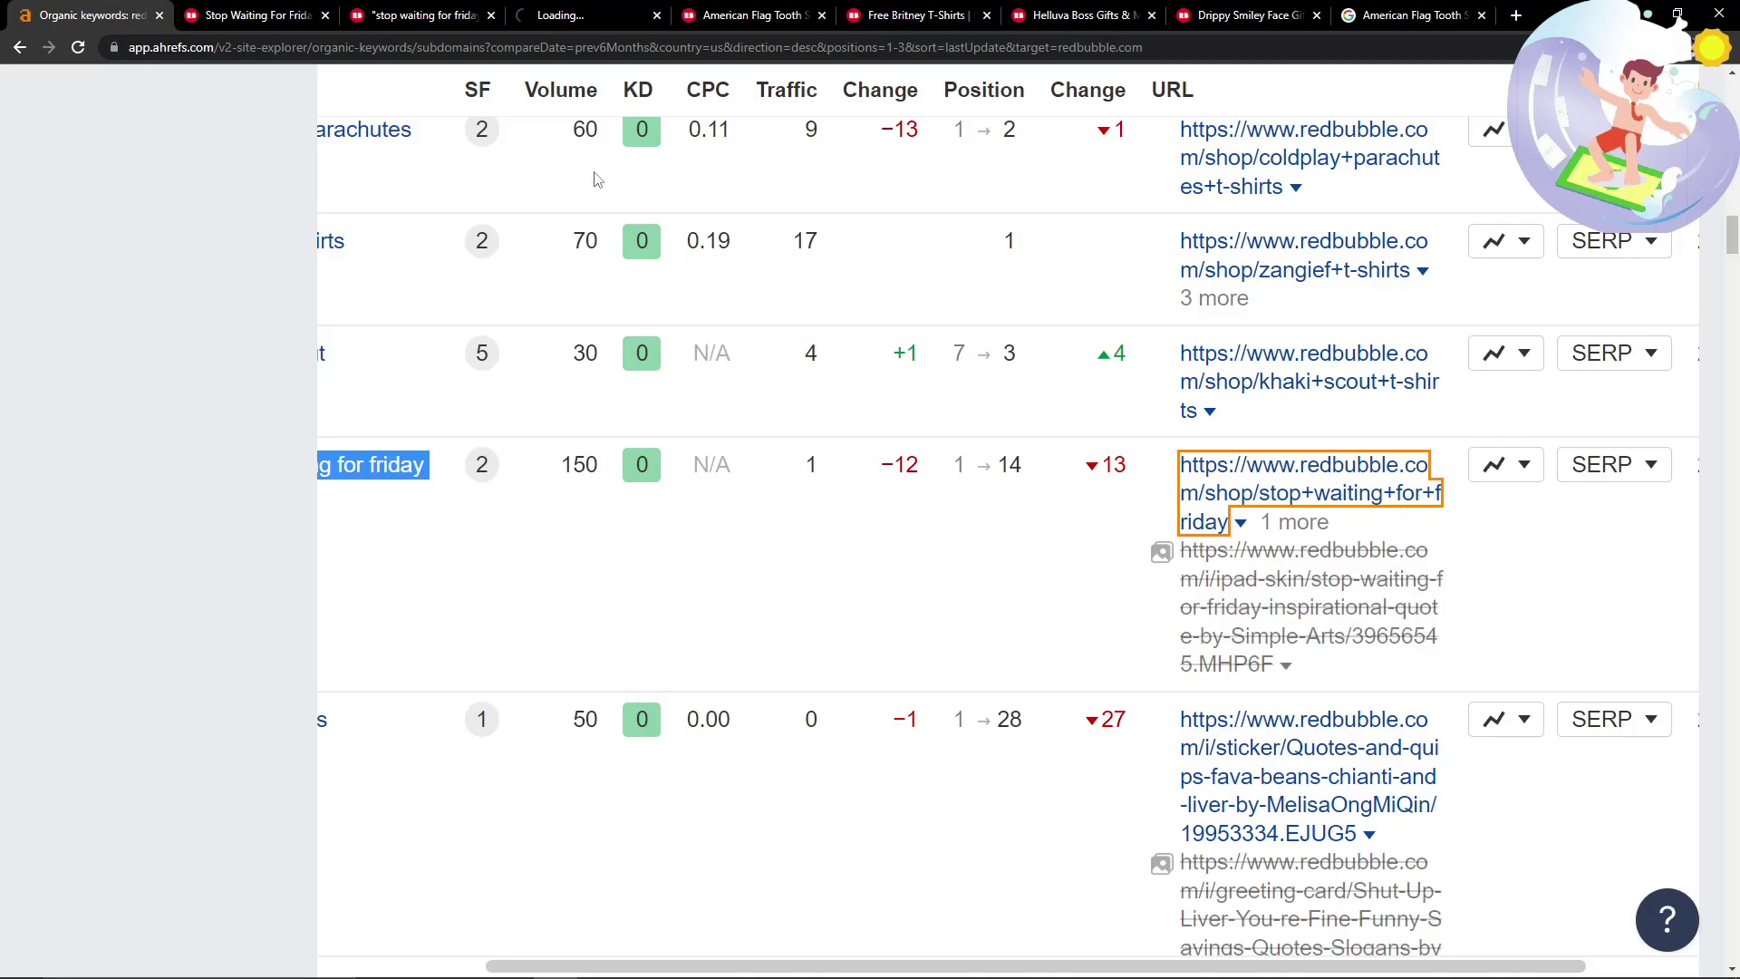
{"action": "left_click_drag", "start_coordinate": [562, 15], "coordinate": [222, 12]}
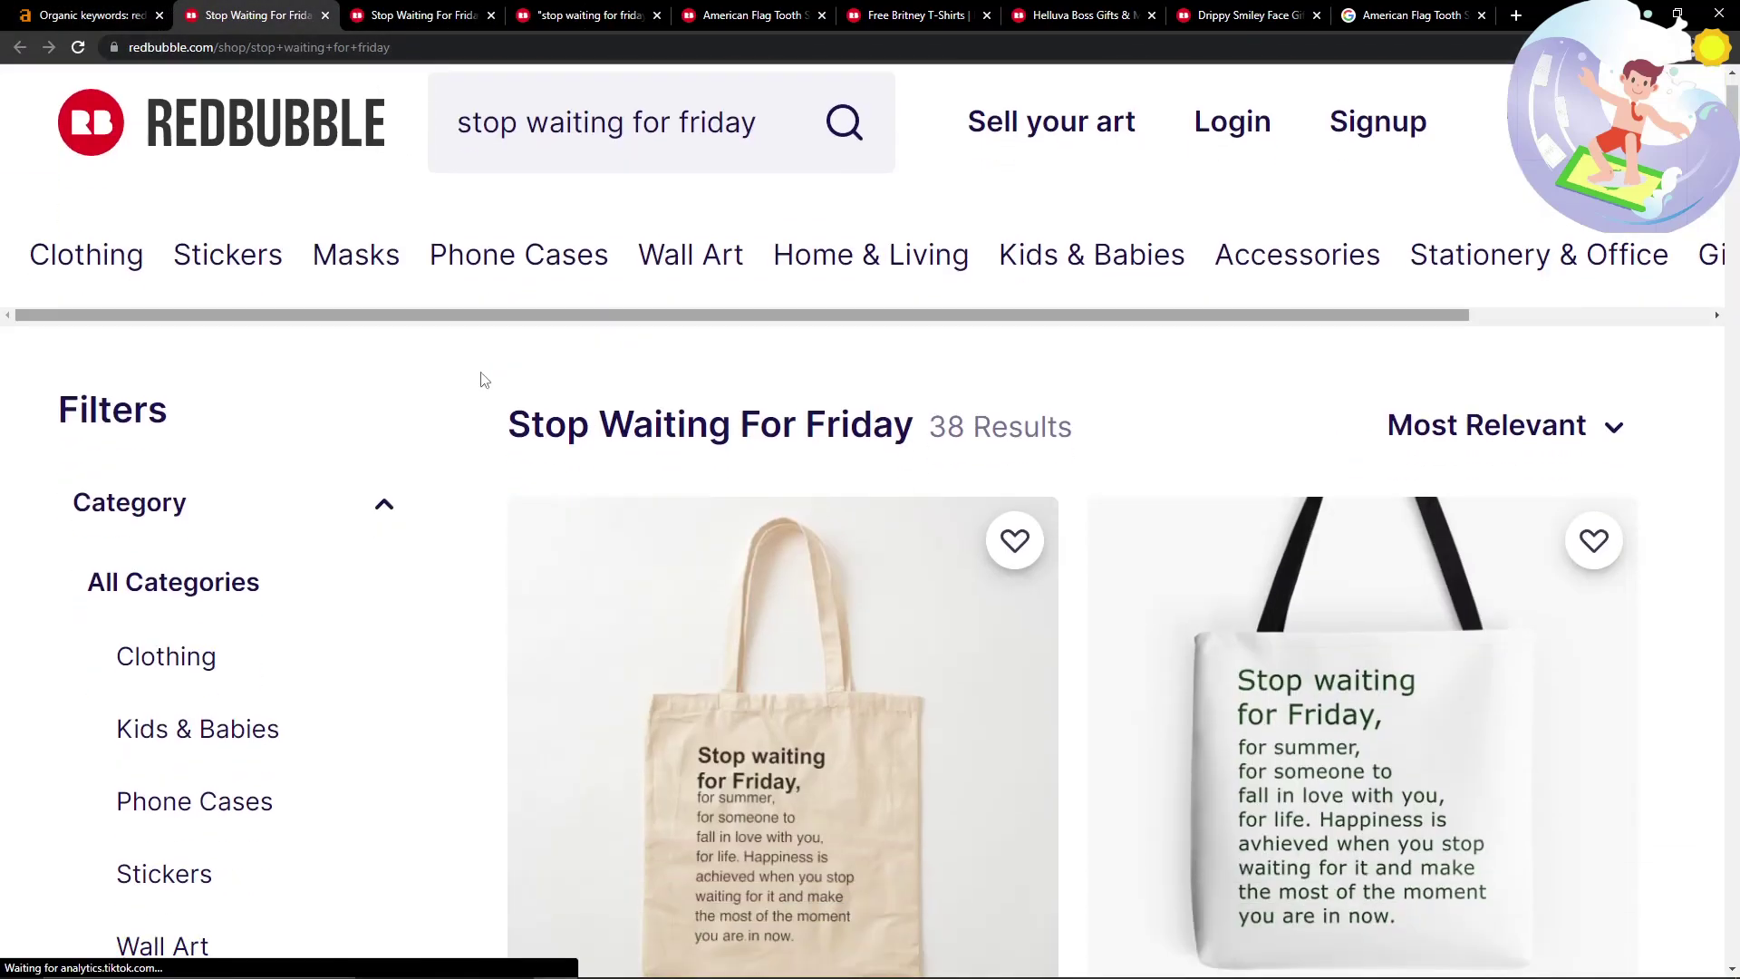
{"action": "scroll", "coordinate": [485, 379], "scroll_direction": "down", "scroll_amount": 5}
{"action": "left_click", "coordinate": [88, 11]}
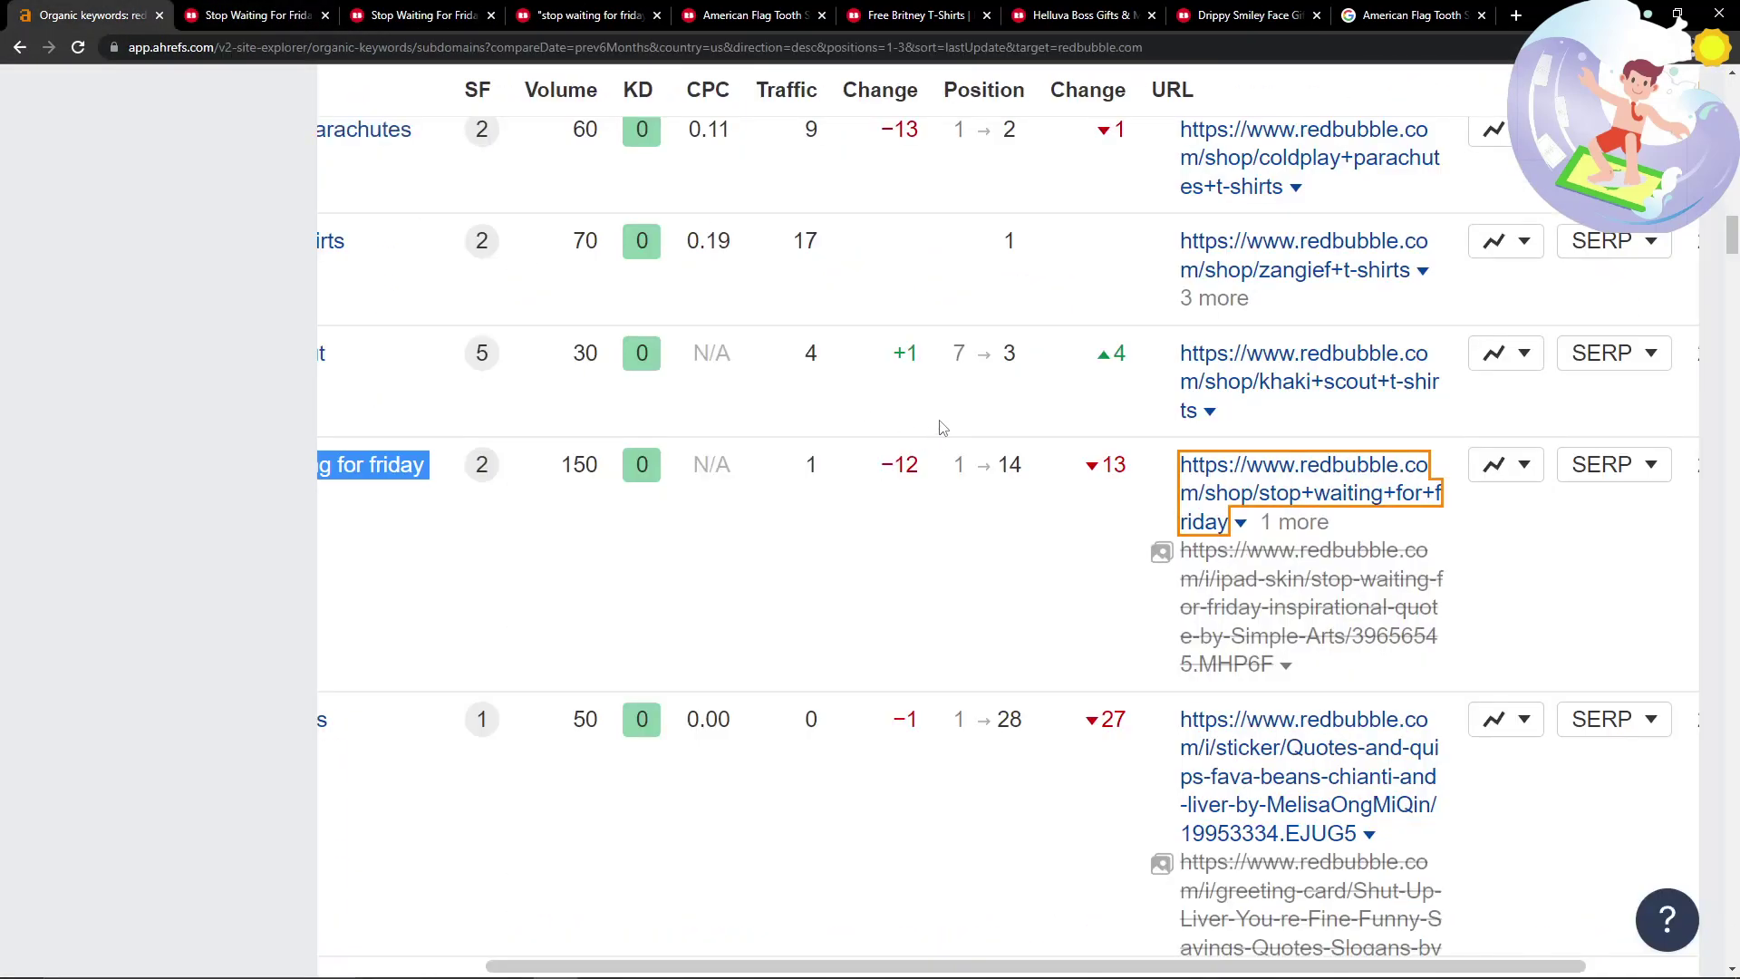
{"action": "left_click", "coordinate": [258, 15]}
{"action": "scroll", "coordinate": [782, 438], "scroll_direction": "down", "scroll_amount": 1}
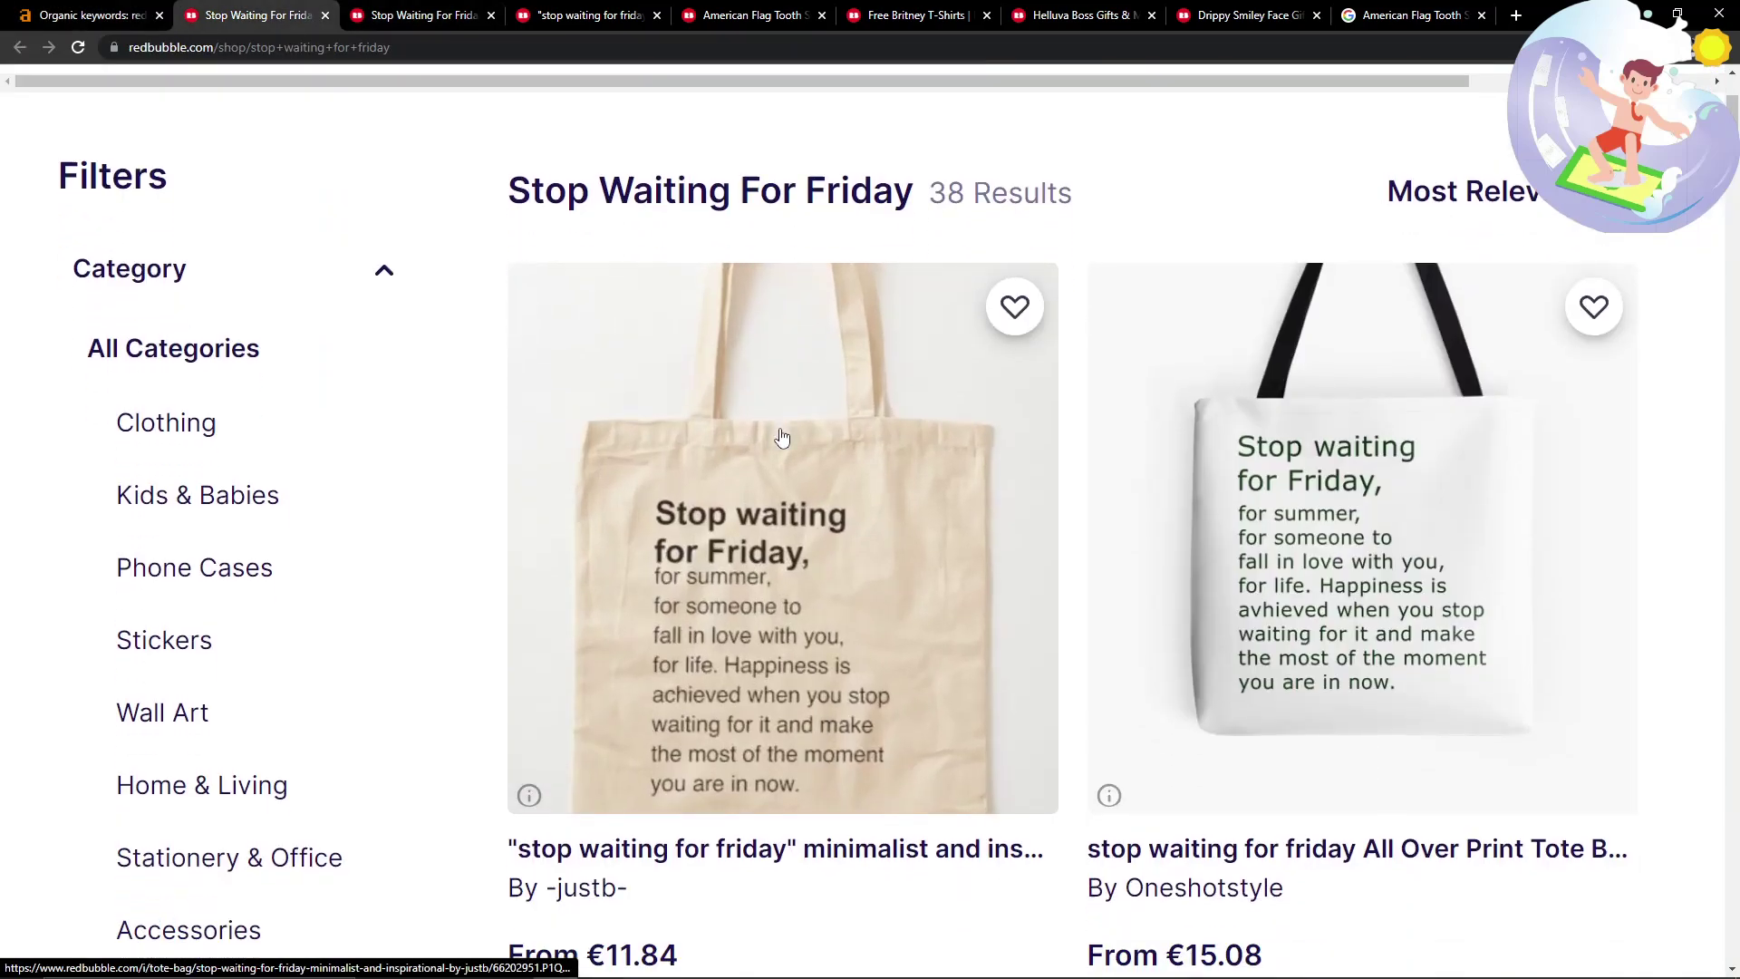
{"action": "scroll", "coordinate": [782, 438], "scroll_direction": "down", "scroll_amount": 2}
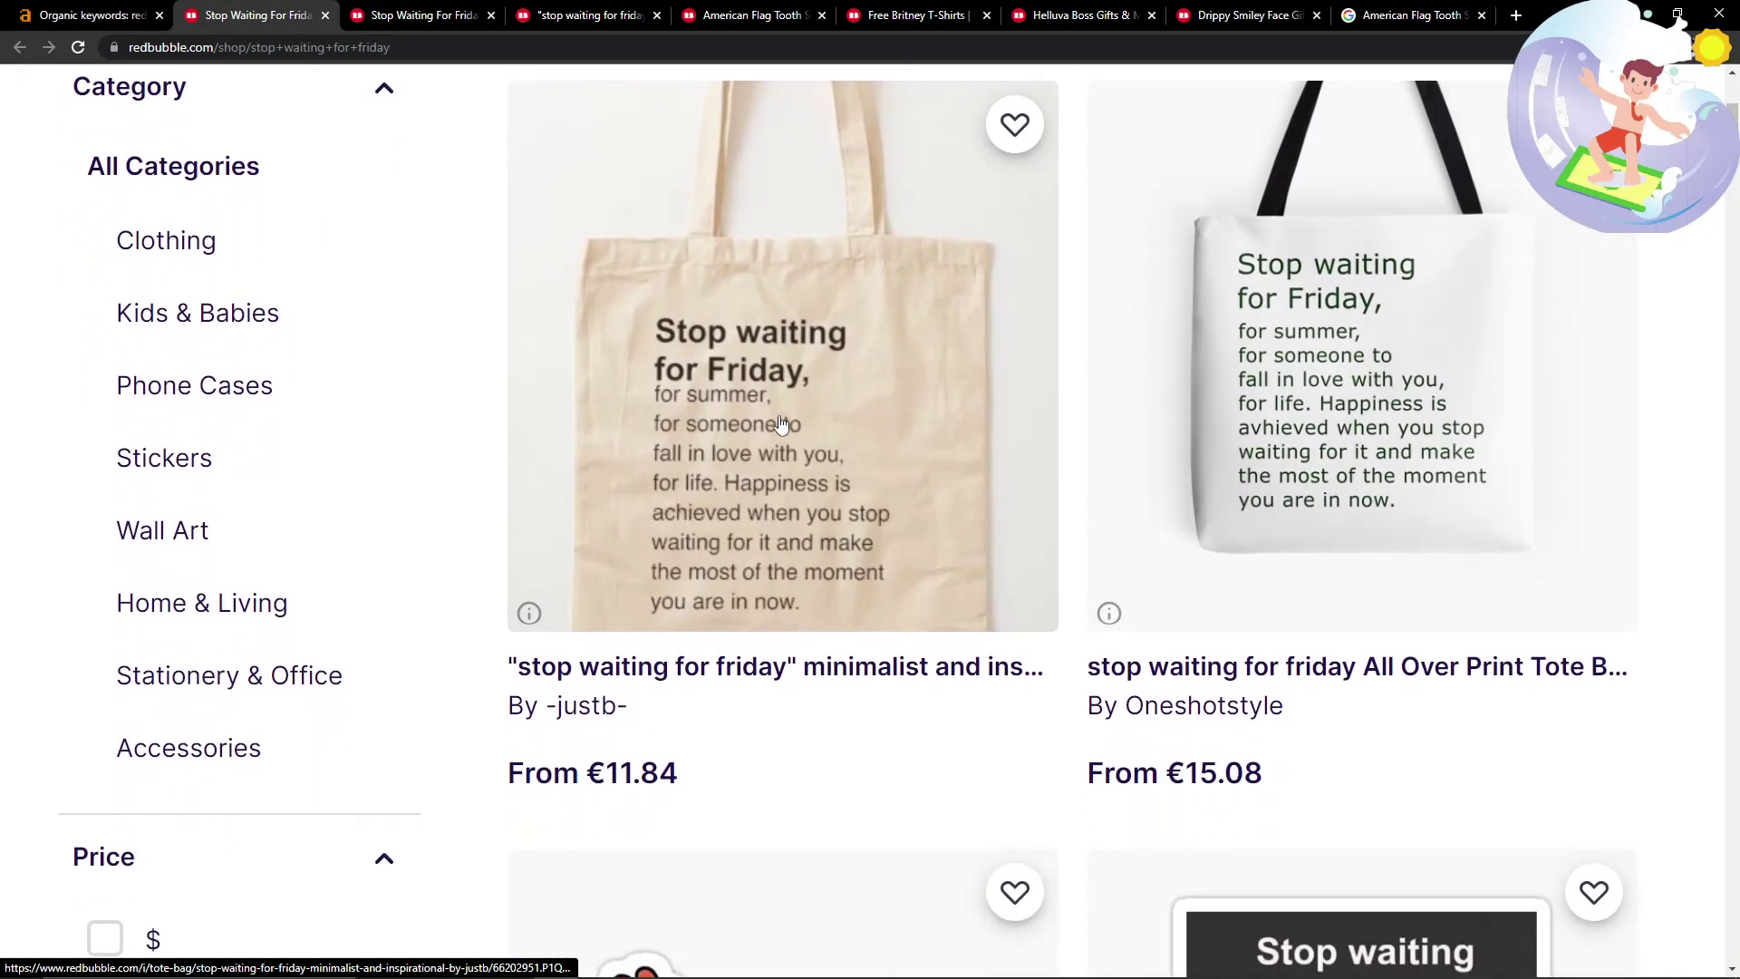
{"action": "scroll", "coordinate": [782, 424], "scroll_direction": "down", "scroll_amount": 2}
Check the change of 13 is compared to 9 Jun 2021, zoom out, and select the ranking URLs.
{"action": "left_click", "coordinate": [87, 14]}
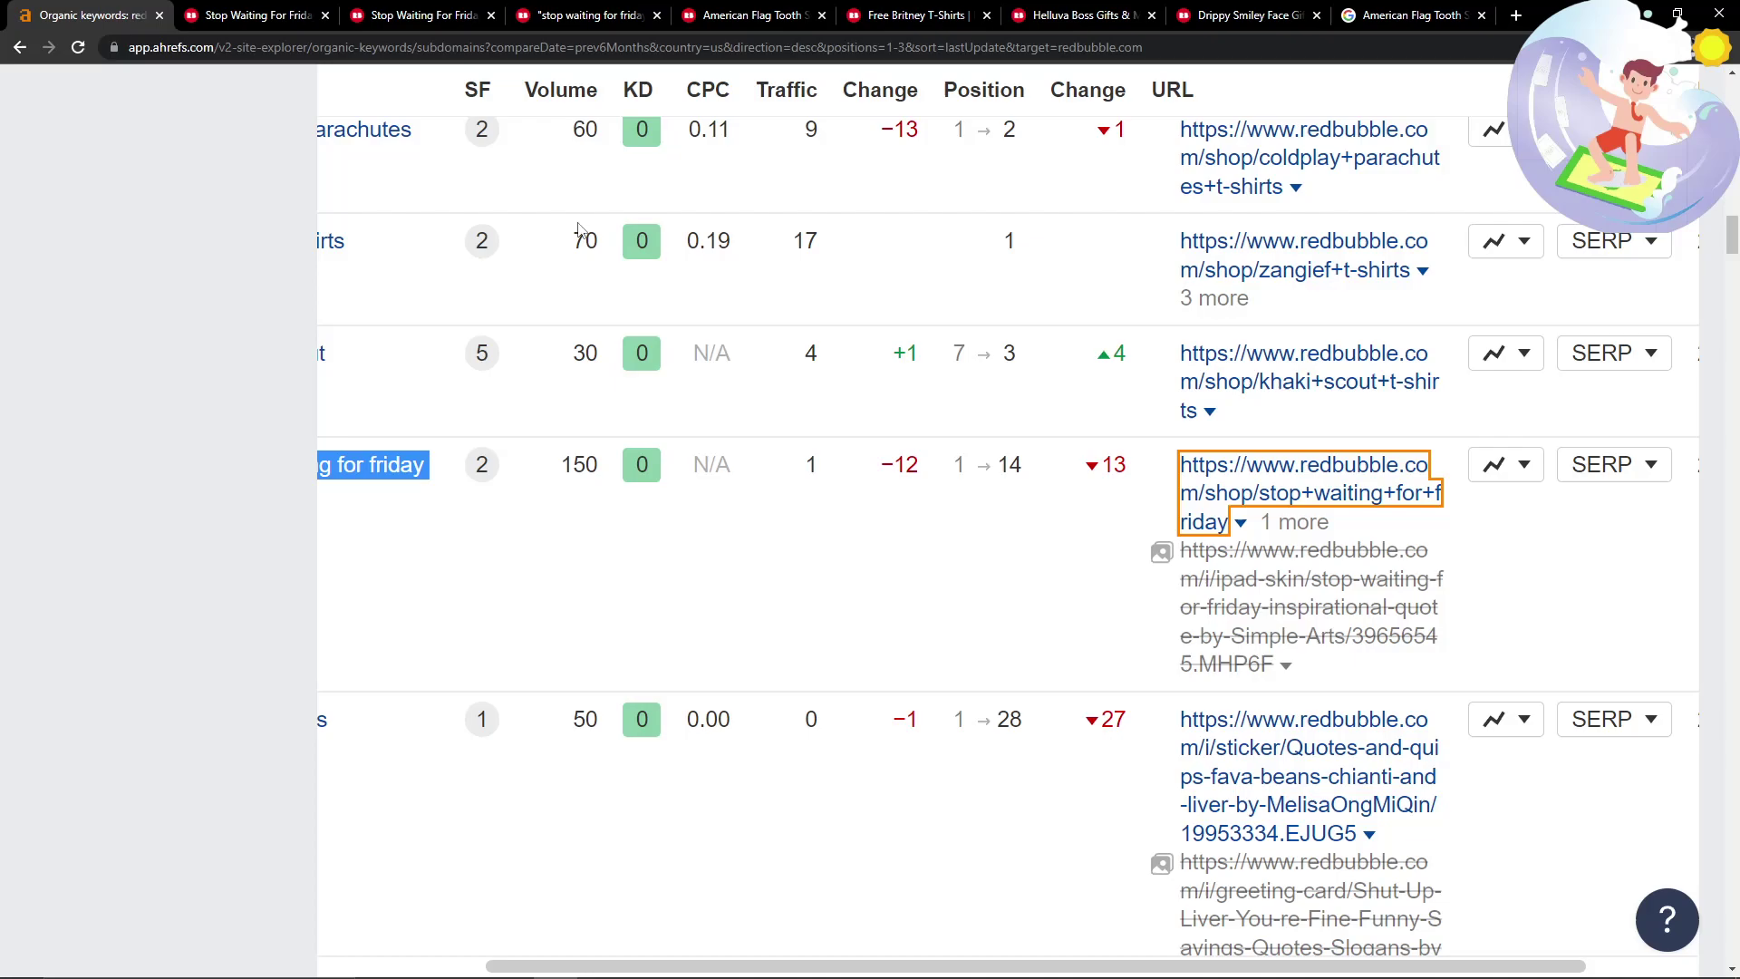
{"action": "double_click", "coordinate": [1113, 468]}
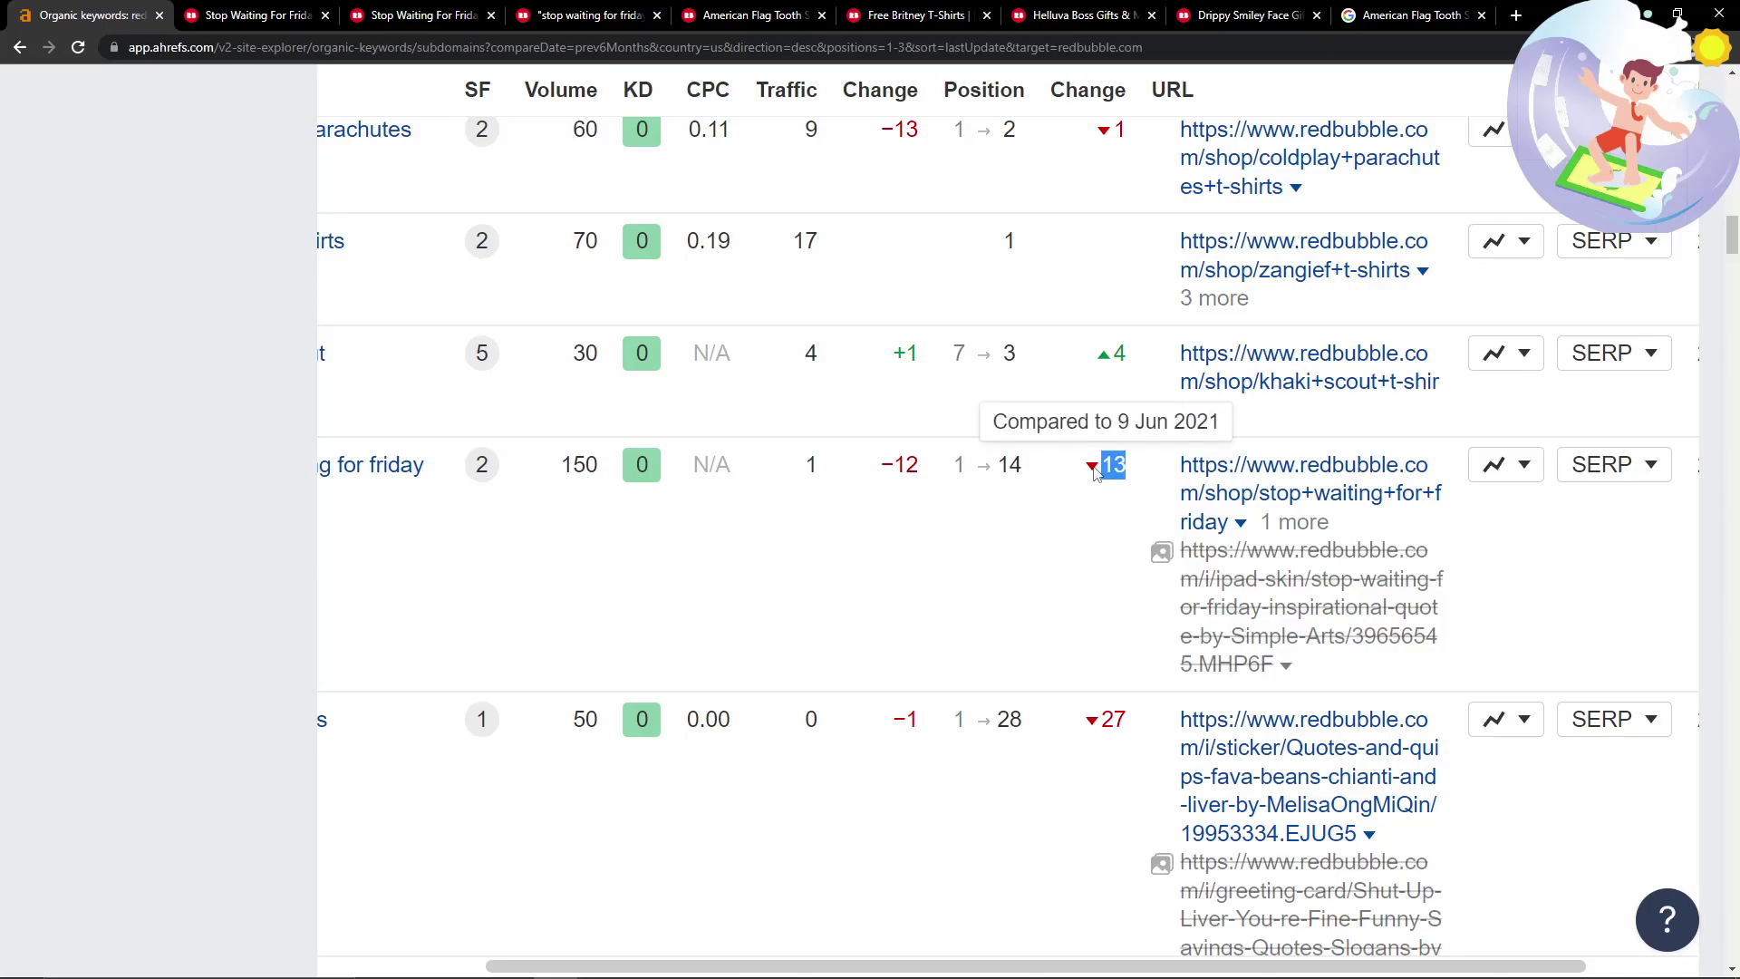
{"action": "key", "text": "ctrl+minus"}
{"action": "key", "text": "ctrl+minus"}
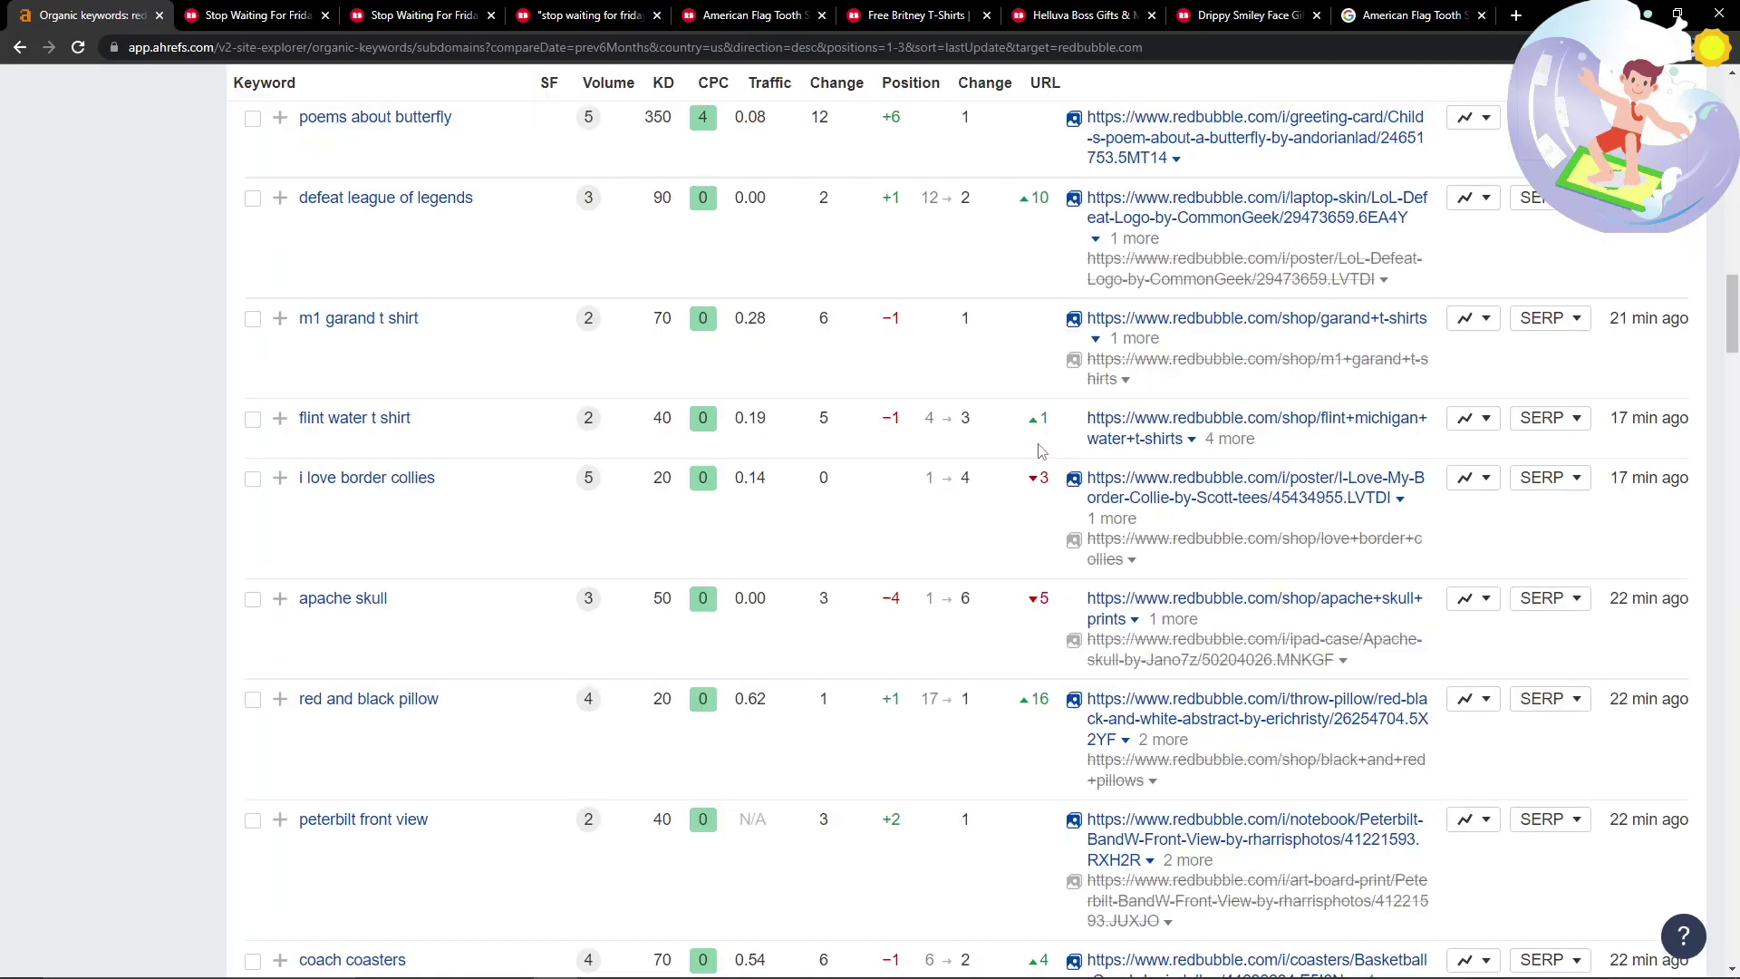
{"action": "scroll", "coordinate": [1015, 525], "scroll_direction": "up", "scroll_amount": 6}
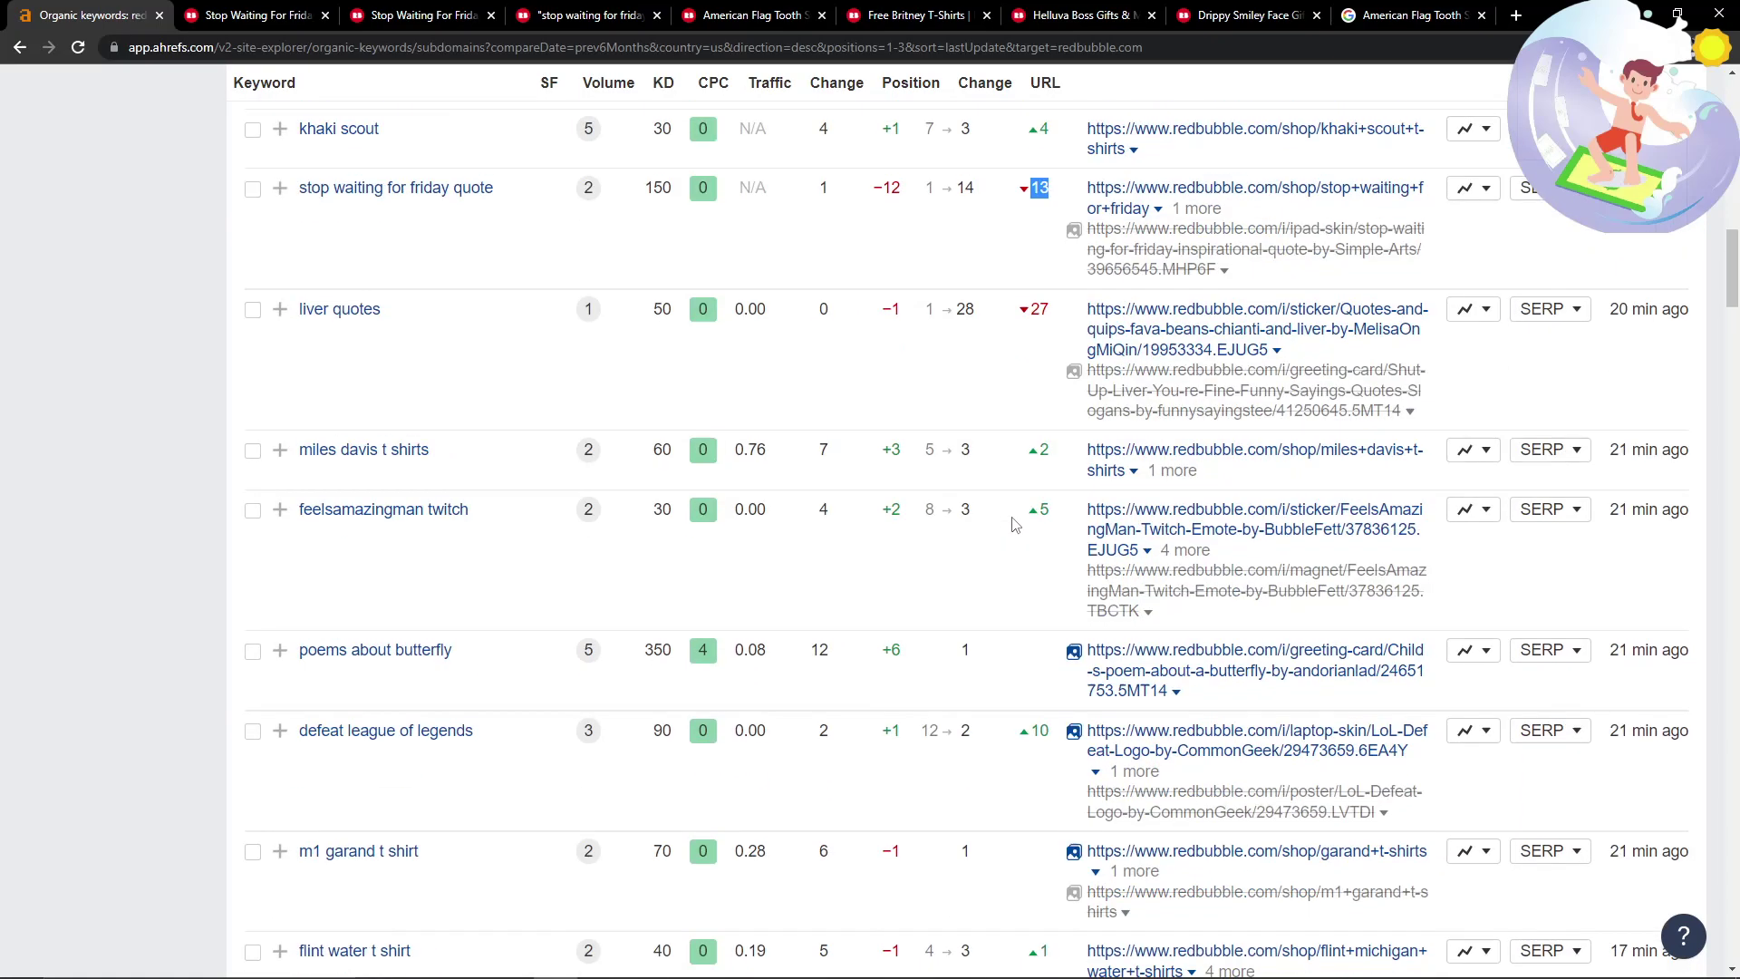
{"action": "scroll", "coordinate": [606, 519], "scroll_direction": "up", "scroll_amount": 2}
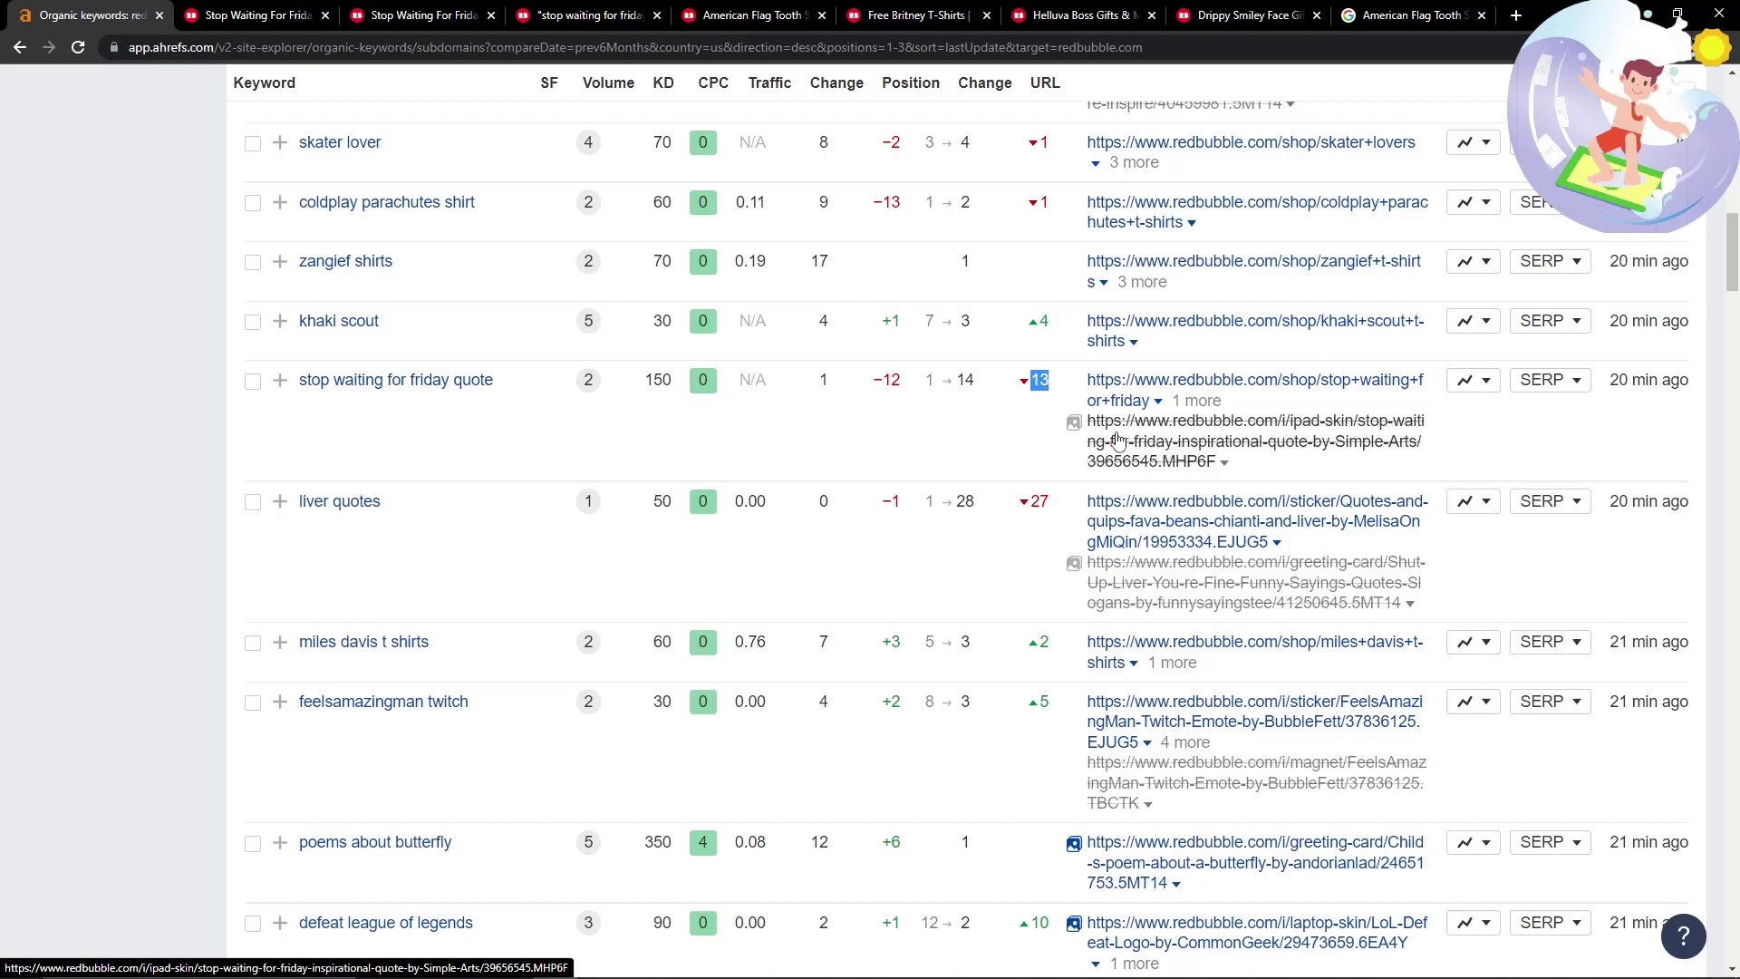
{"action": "left_click_drag", "start_coordinate": [1035, 426], "coordinate": [1247, 478]}
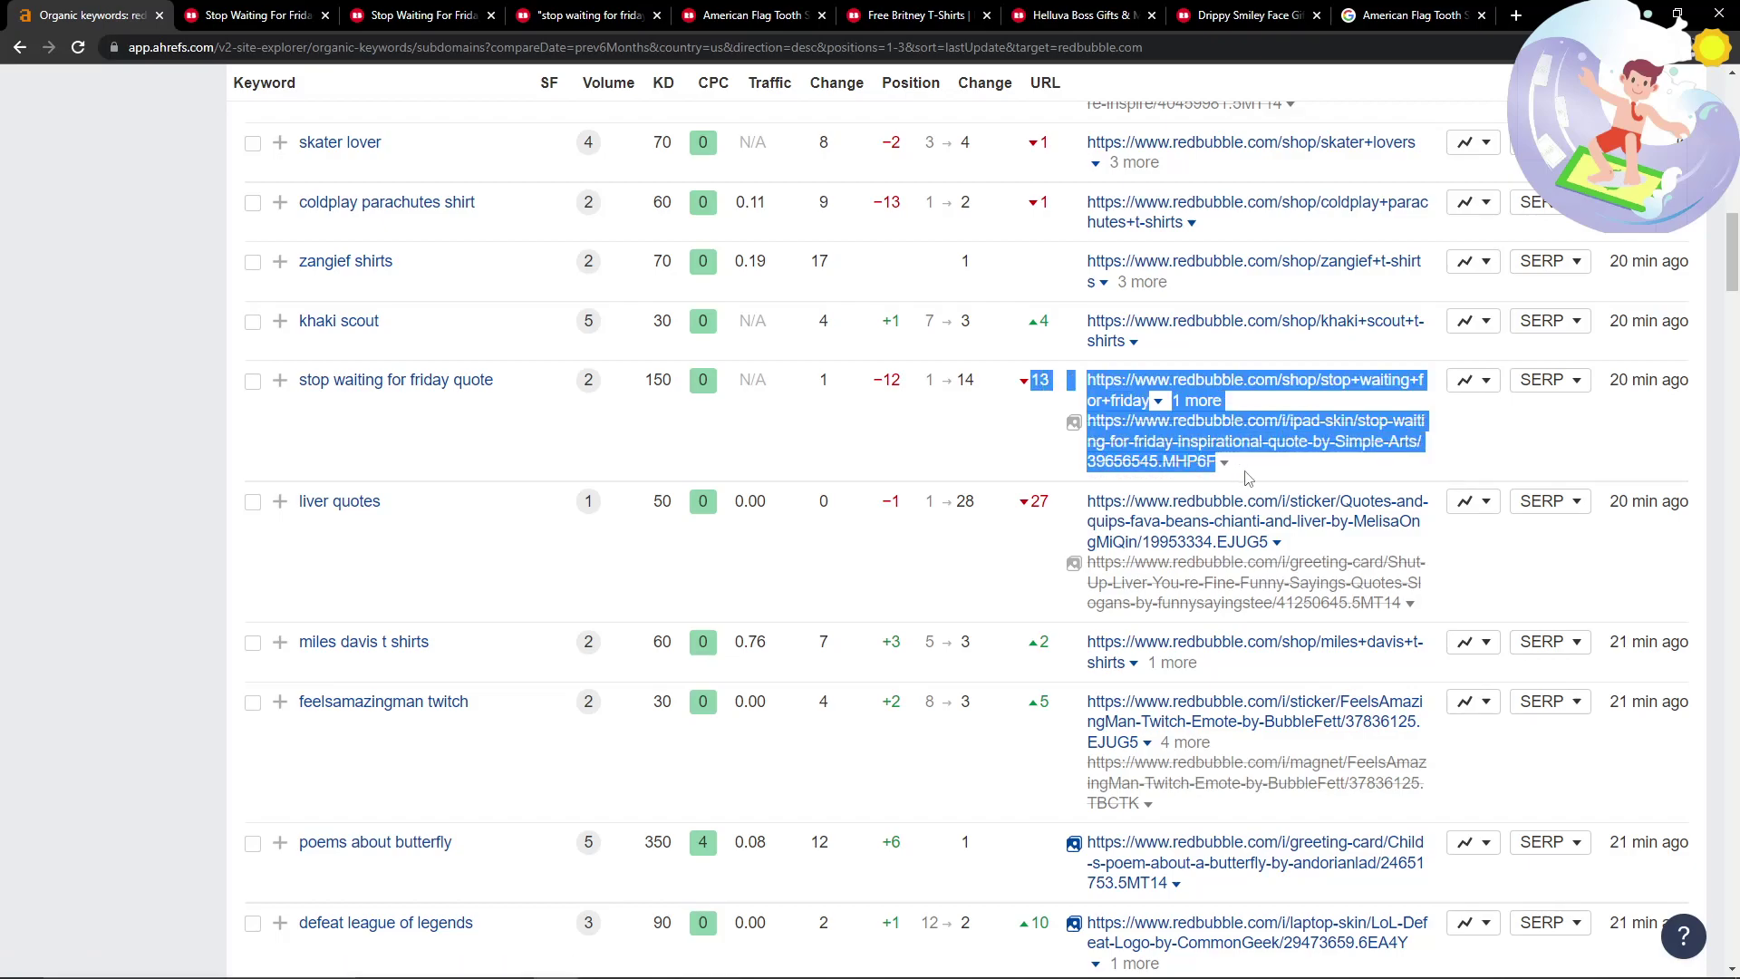
Open the love+border+collies shop URL in a new tab, then return to Ahrefs.
{"action": "left_click", "coordinate": [156, 450]}
{"action": "scroll", "coordinate": [156, 450], "scroll_direction": "down", "scroll_amount": 4}
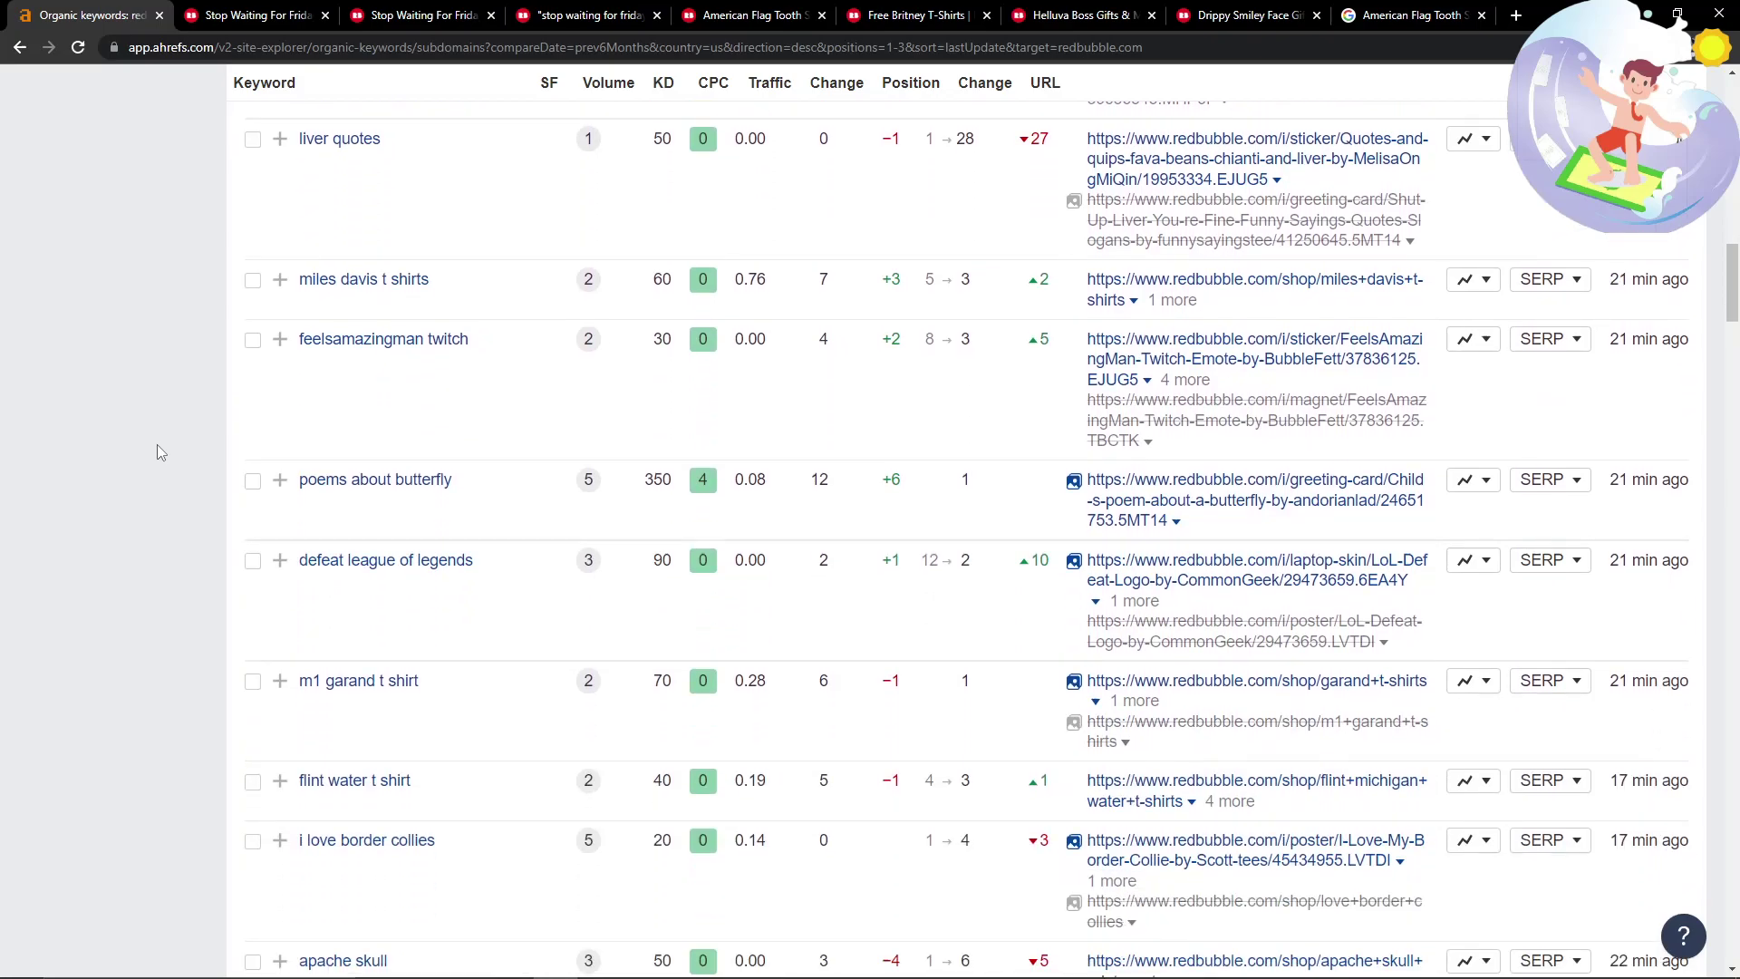
{"action": "scroll", "coordinate": [157, 446], "scroll_direction": "down", "scroll_amount": 1}
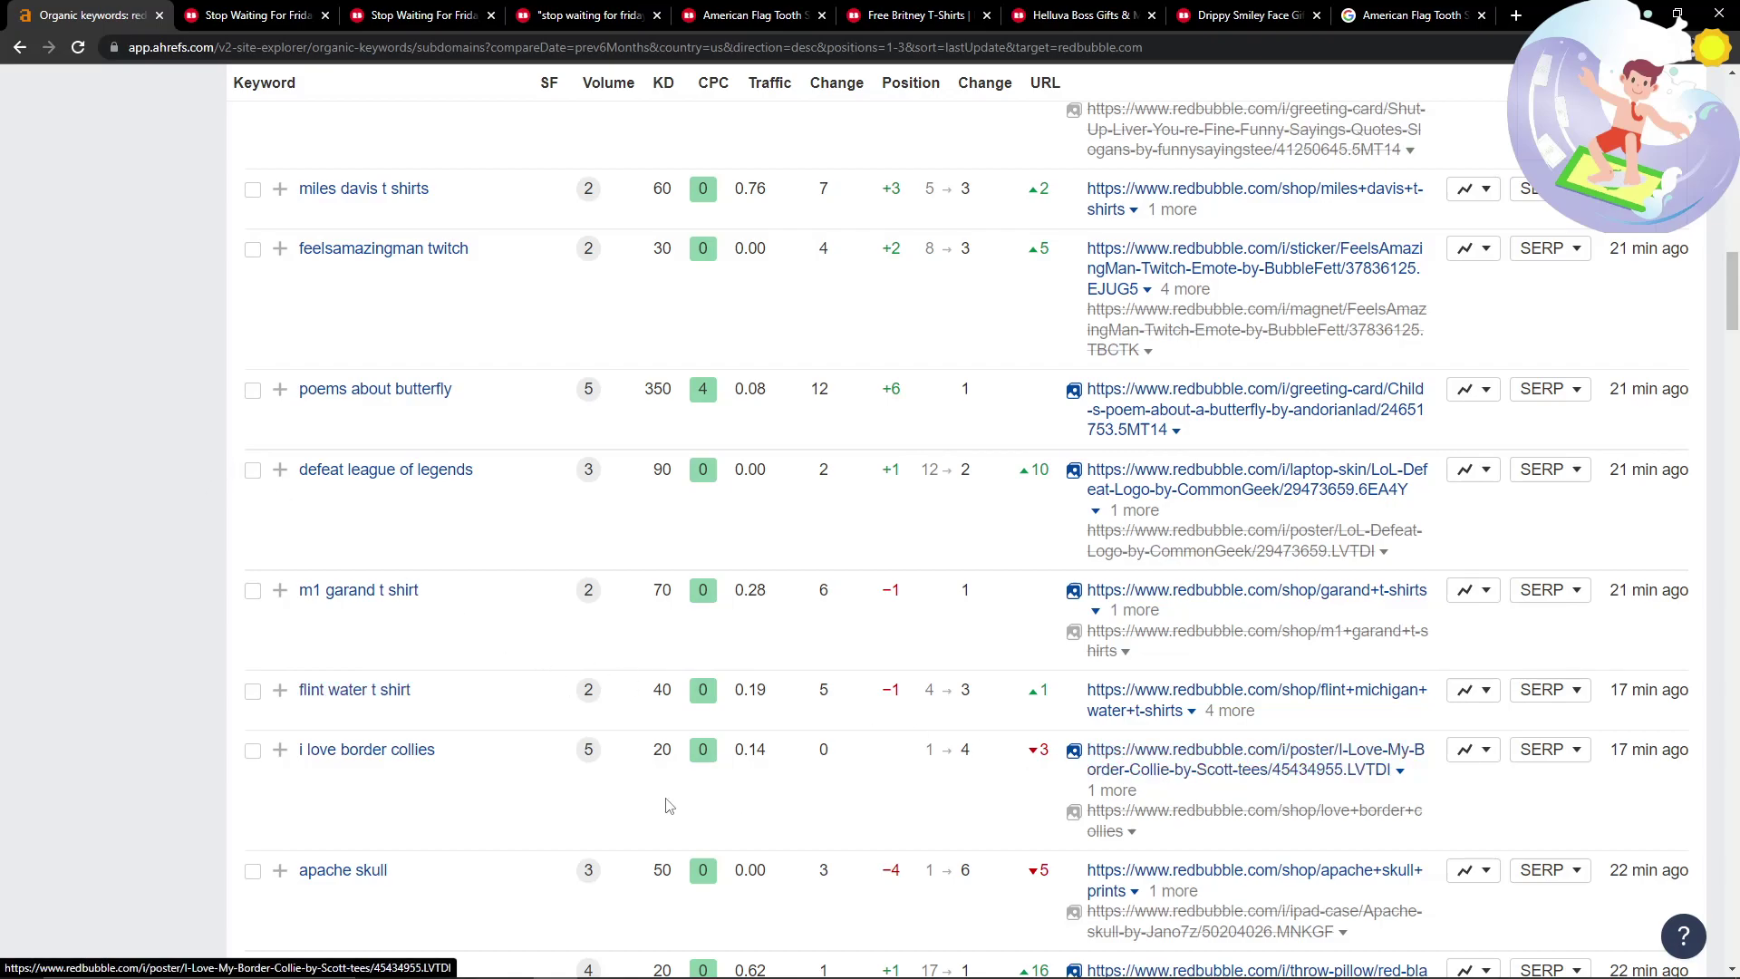
{"action": "scroll", "coordinate": [669, 806], "scroll_direction": "down", "scroll_amount": 1}
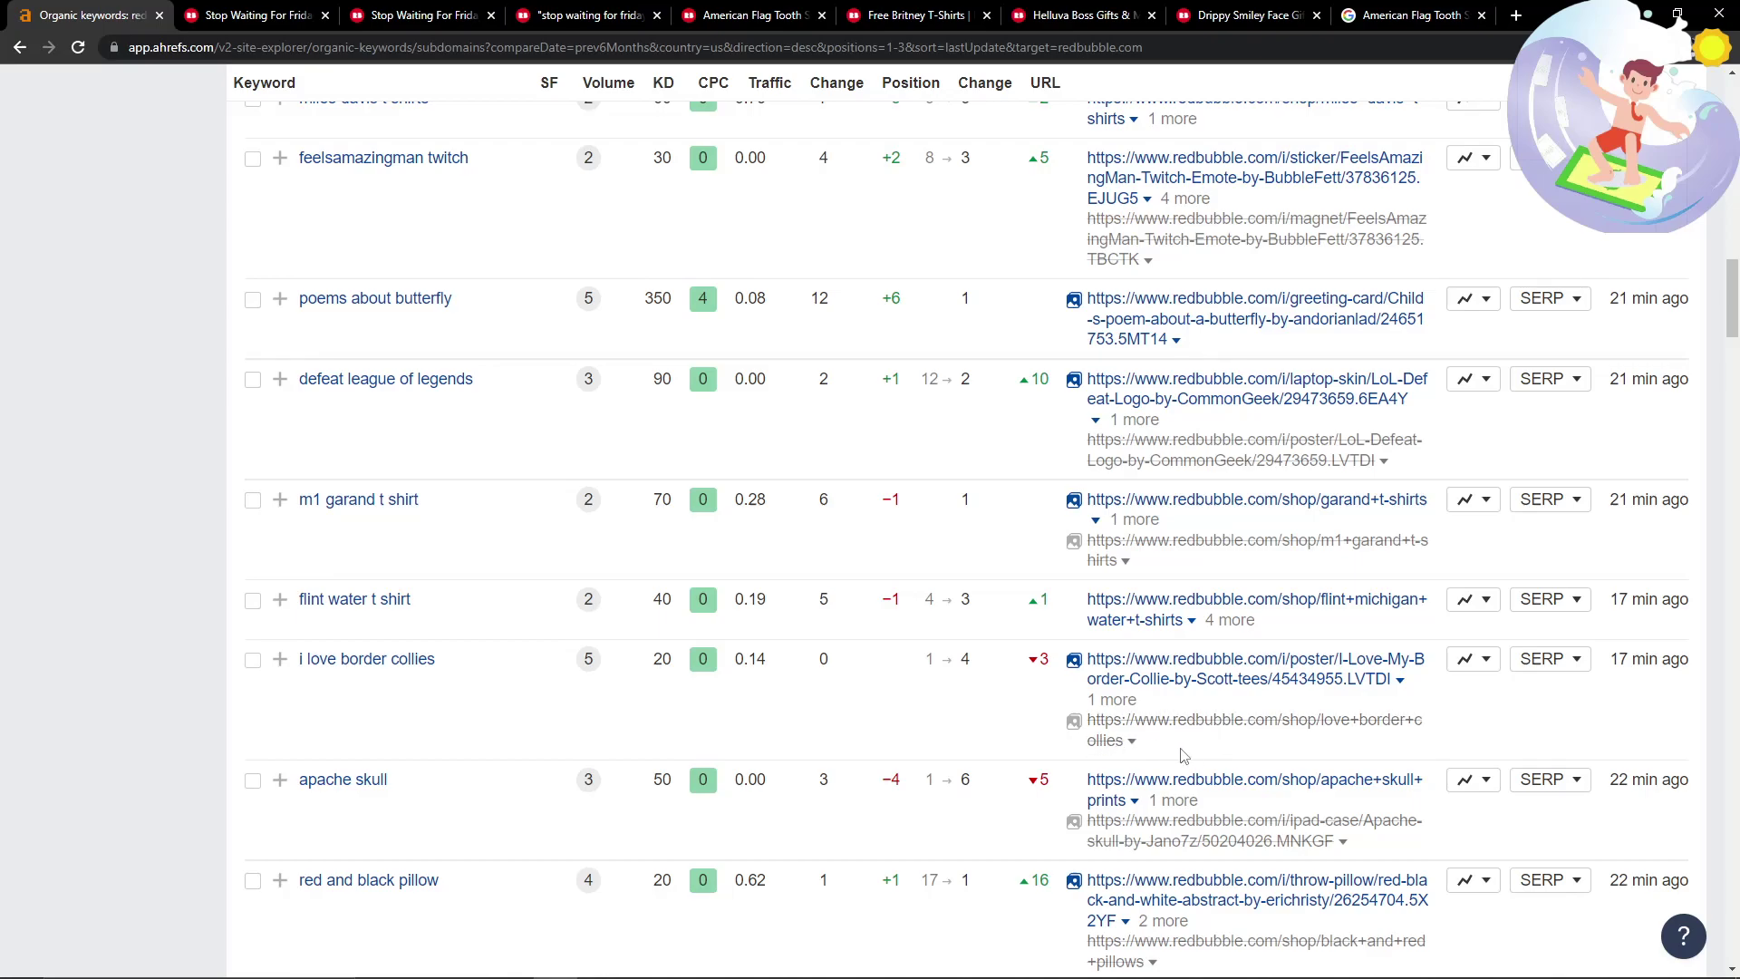
{"action": "right_click", "coordinate": [1149, 738]}
{"action": "left_click", "coordinate": [1215, 752]}
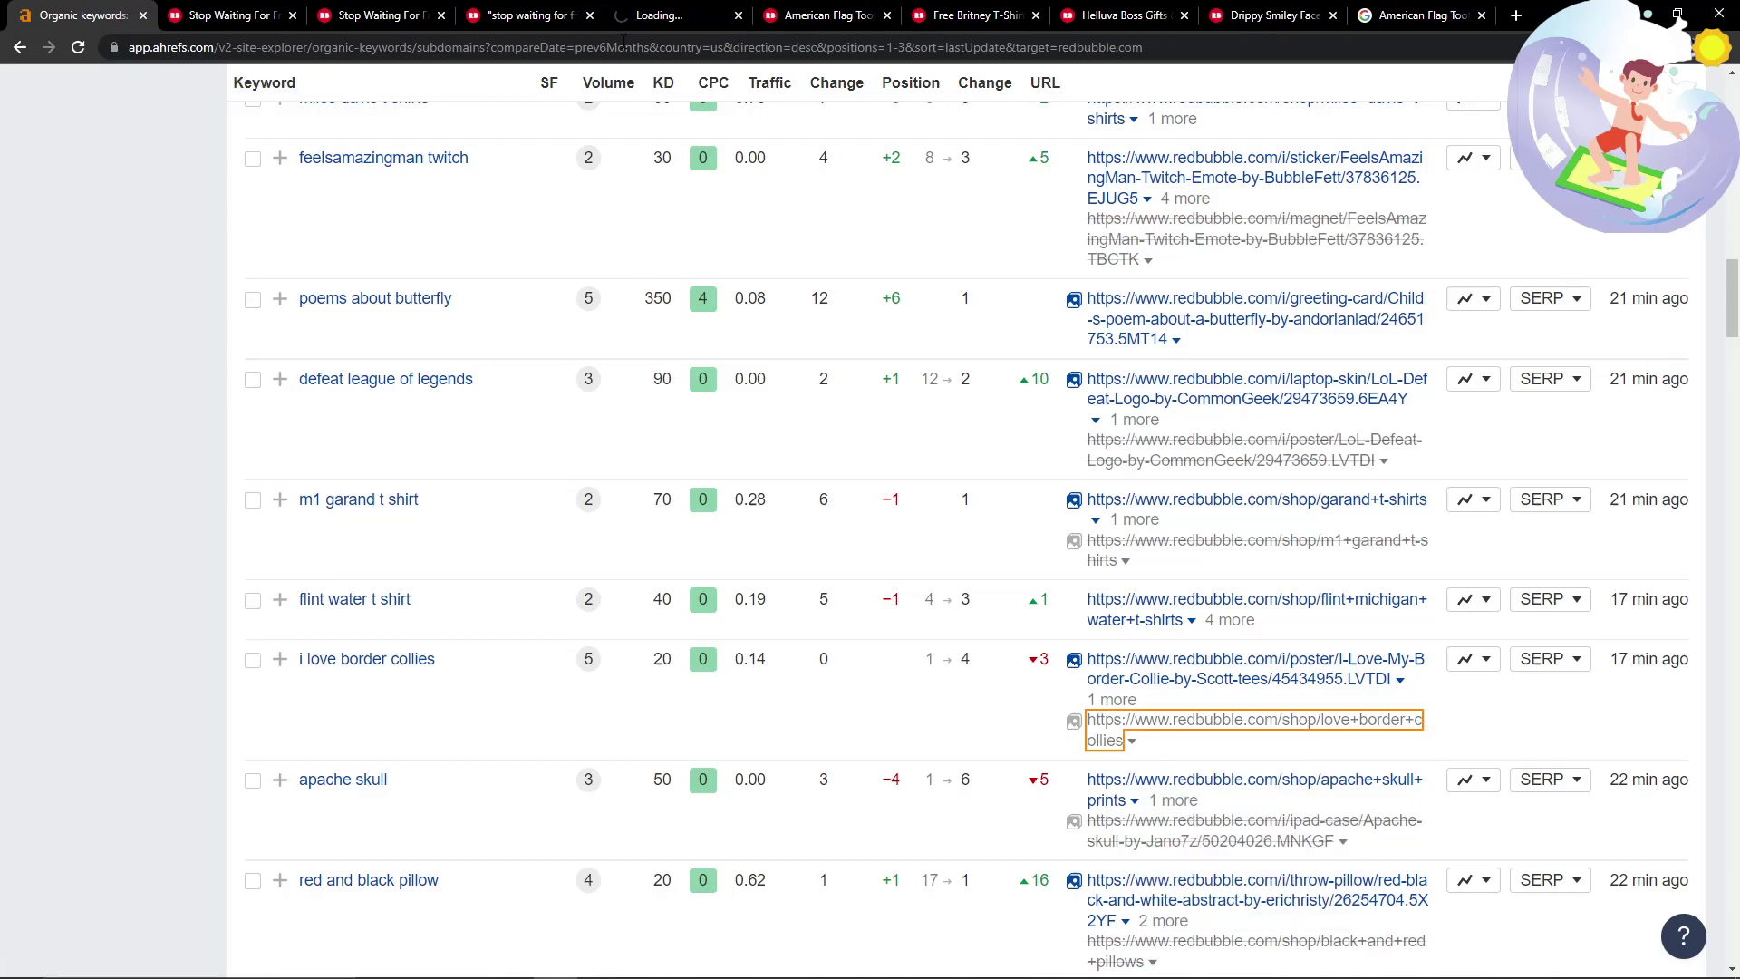
{"action": "left_click", "coordinate": [371, 7]}
{"action": "scroll", "coordinate": [571, 459], "scroll_direction": "down", "scroll_amount": 3}
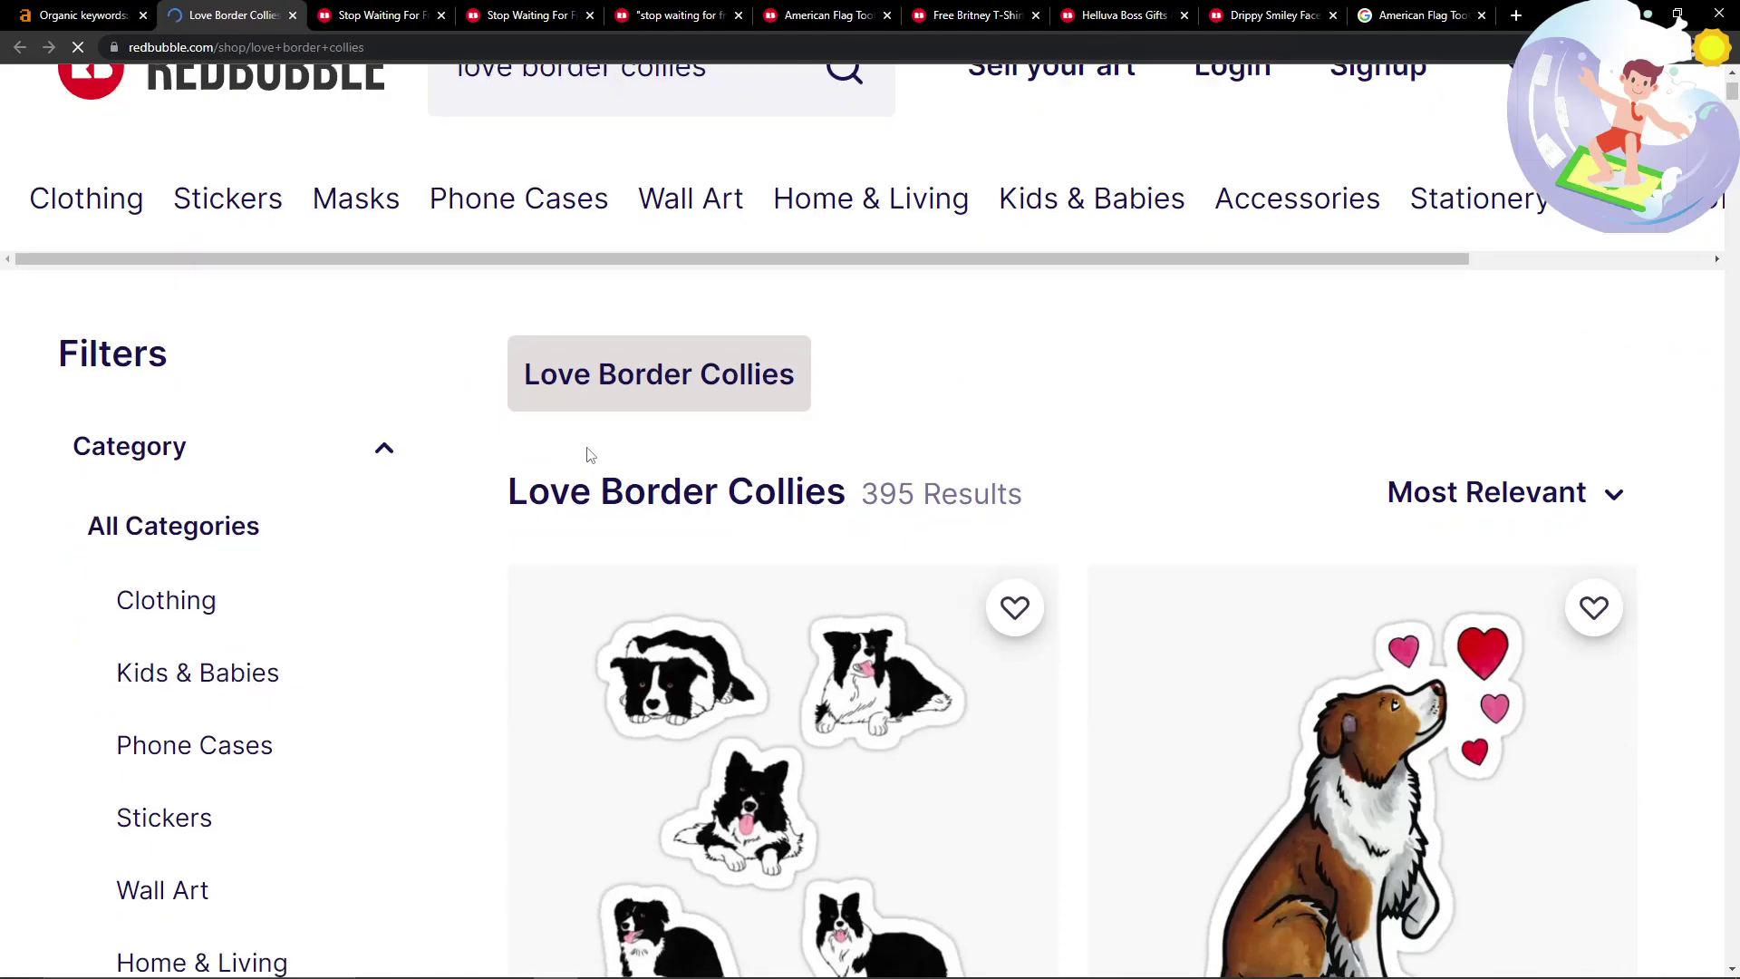
{"action": "left_click", "coordinate": [112, 13]}
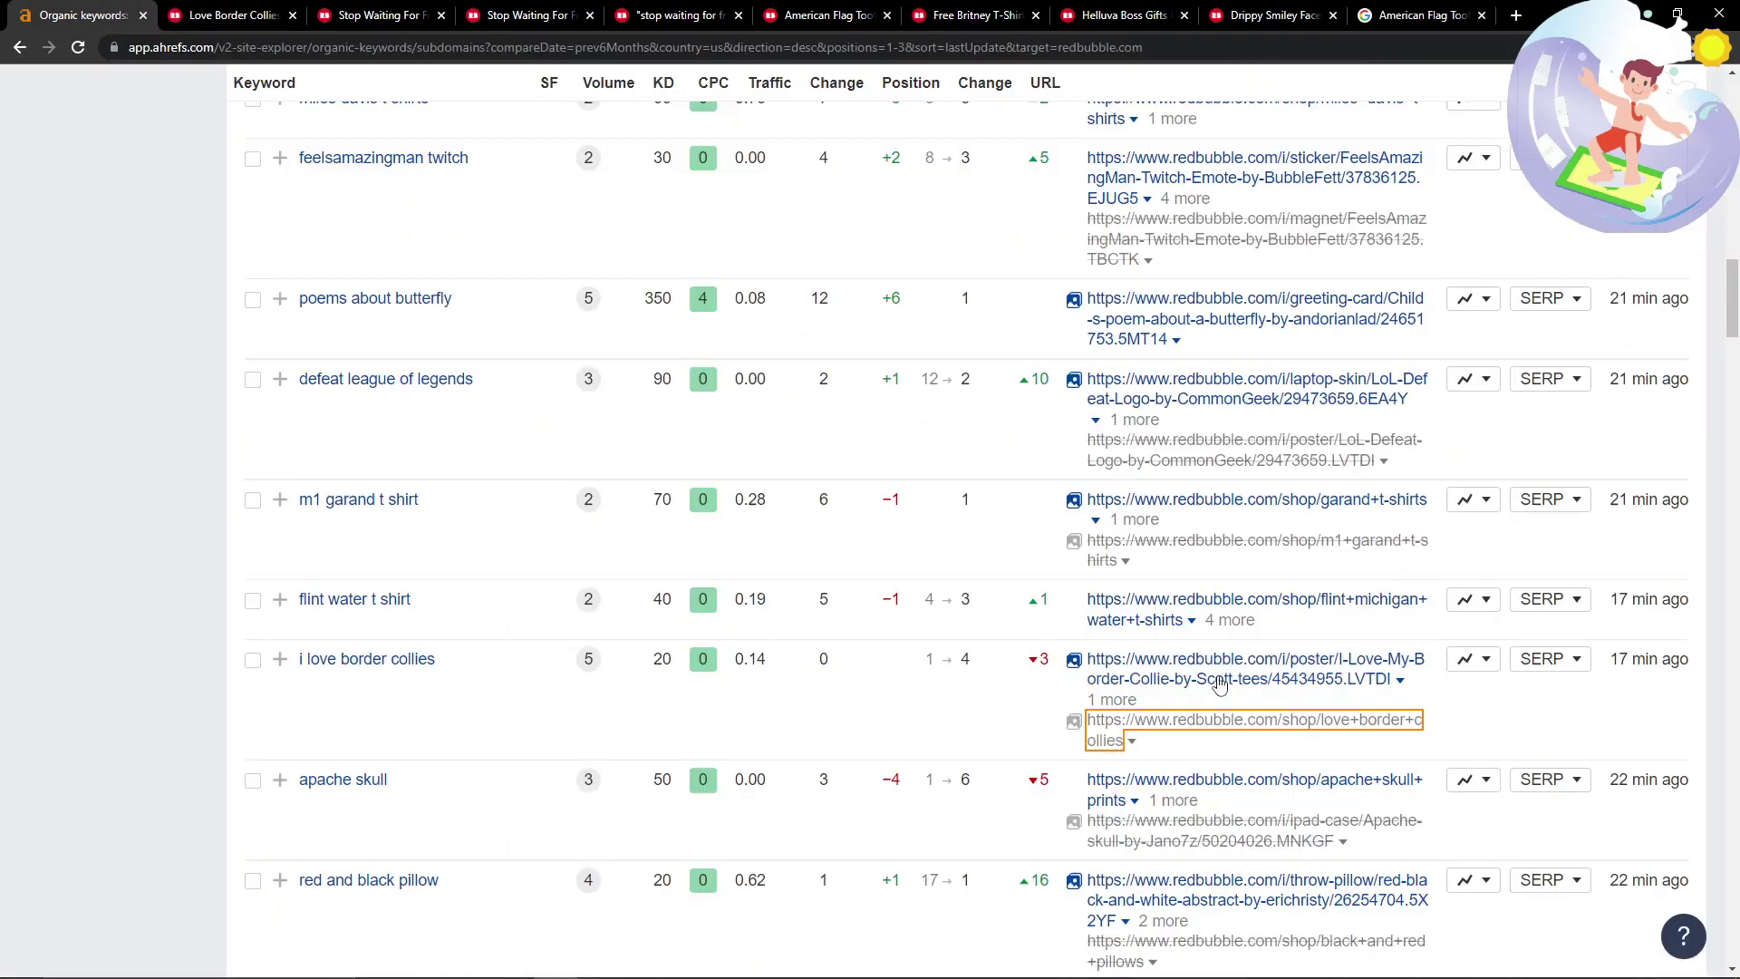
Open the border collie poster URL in a new tab placed next to Ahrefs.
{"action": "right_click", "coordinate": [1101, 672]}
{"action": "left_click", "coordinate": [1169, 685]}
{"action": "left_click_drag", "start_coordinate": [762, 22], "coordinate": [213, 16]}
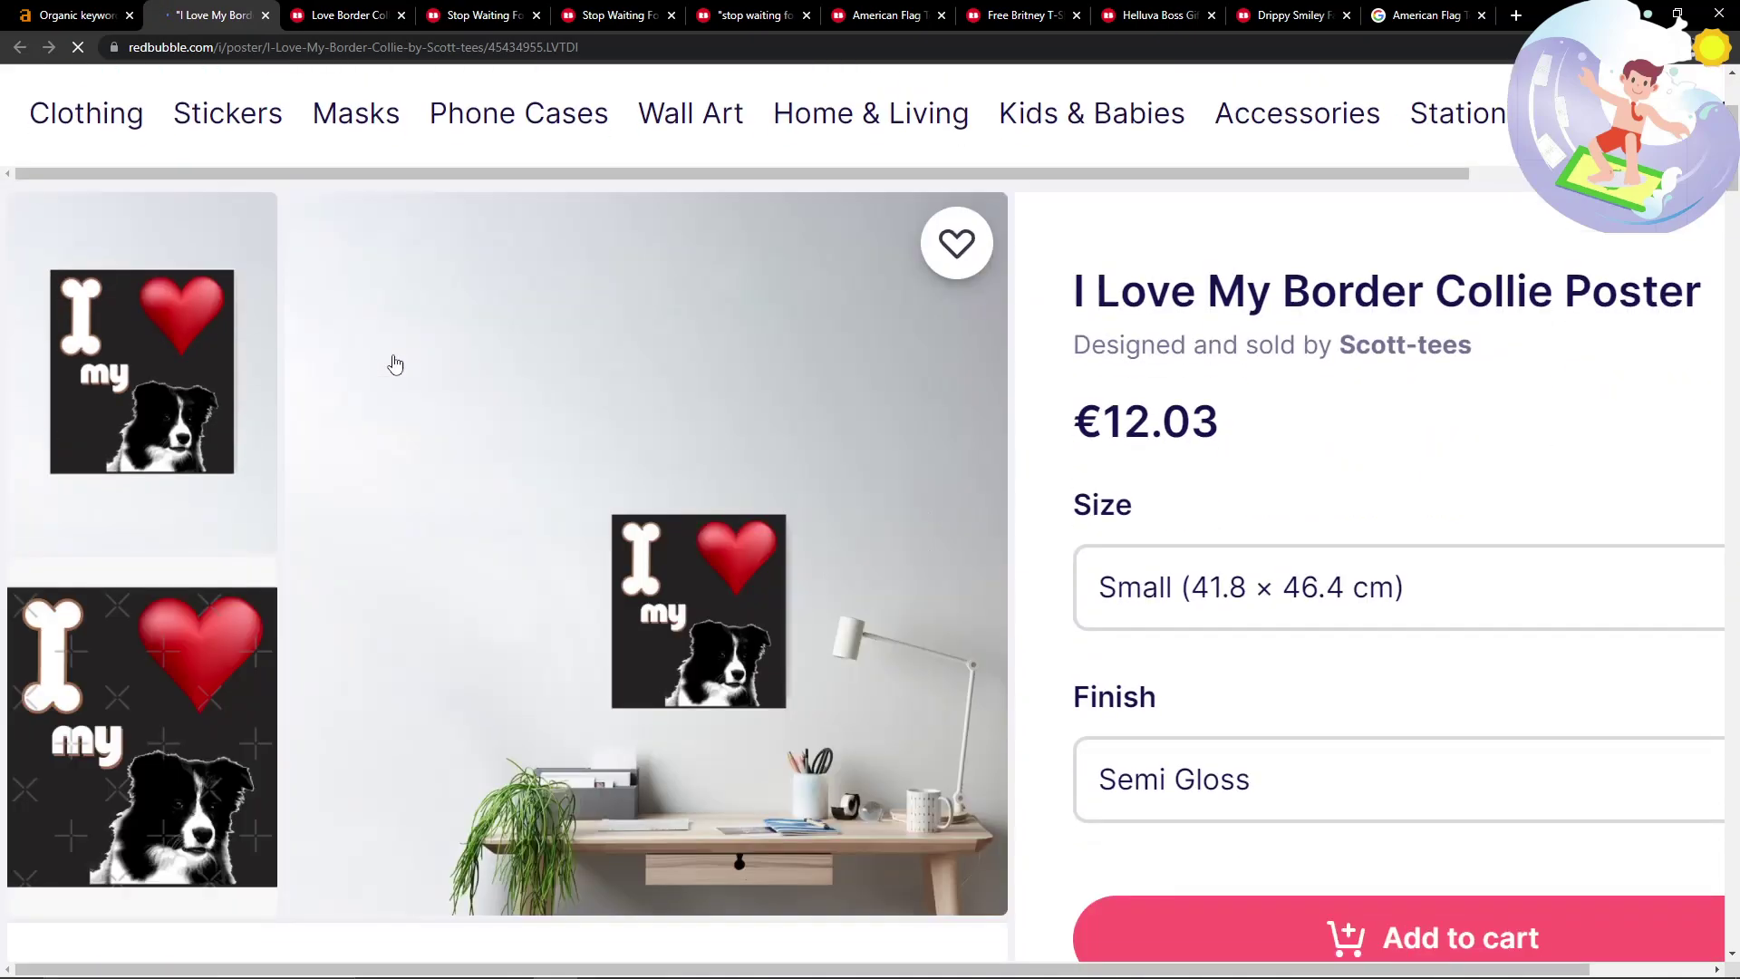
{"action": "key", "text": "ctrl+shift+Tab"}
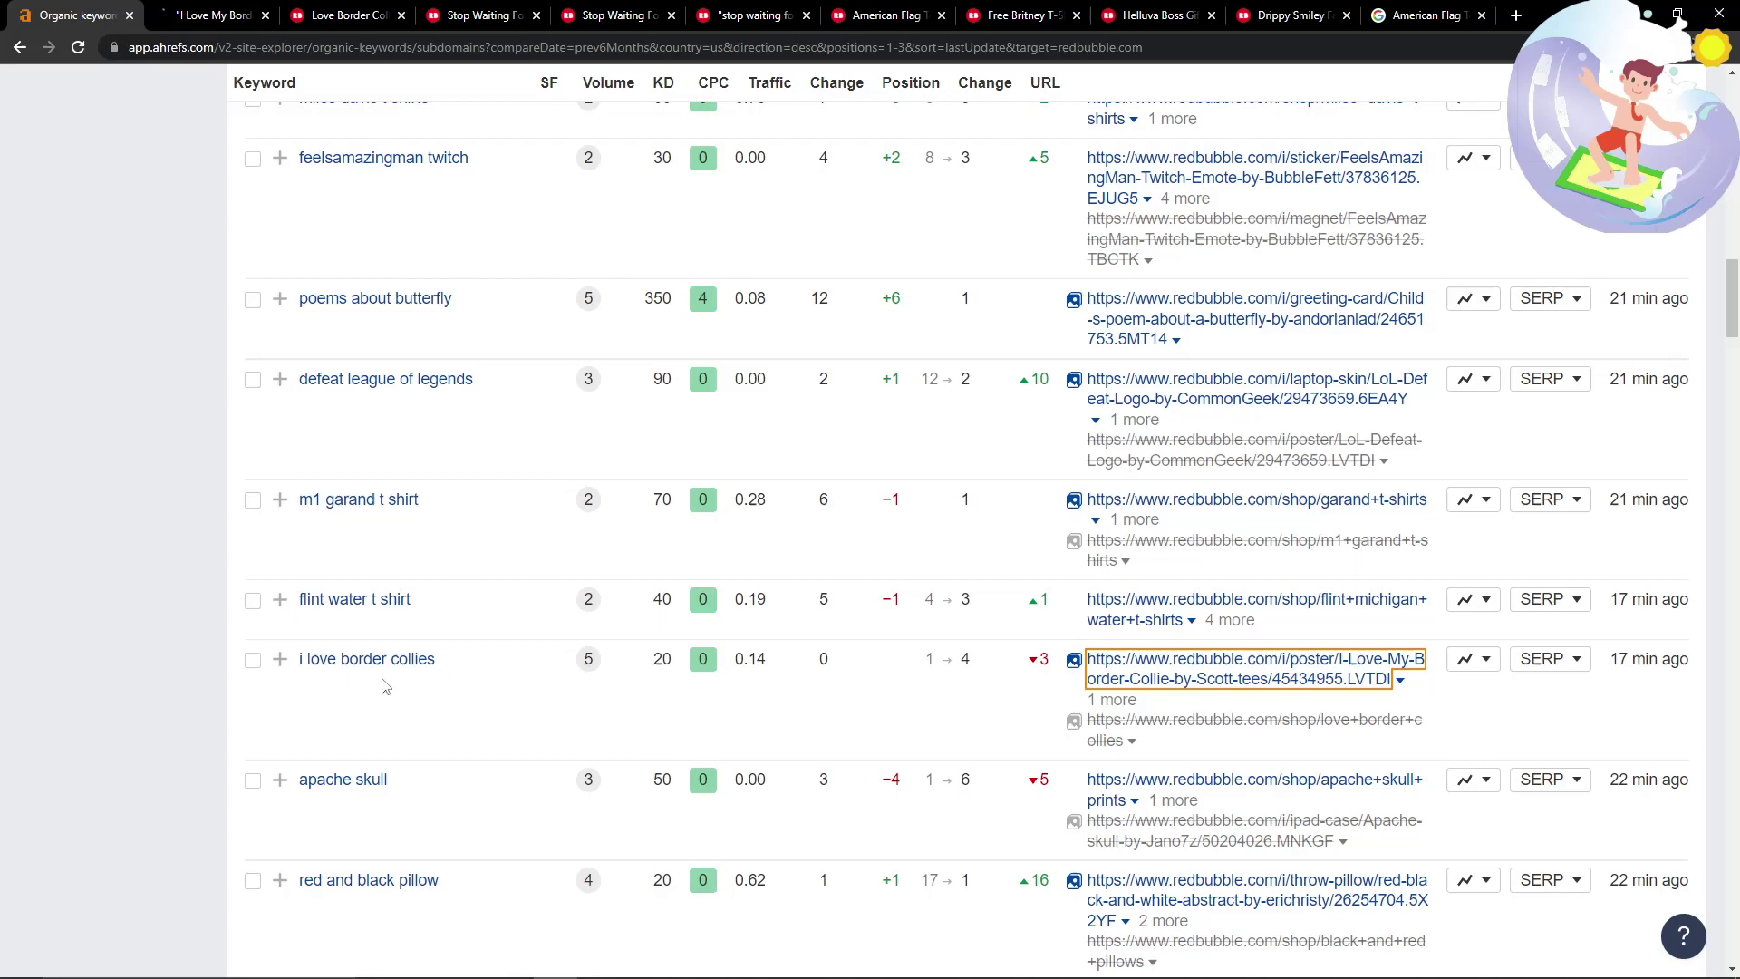
Open the 'i love border collies' keyword overview and select the poster title 'I Love My Border Collie'.
{"action": "left_click", "coordinate": [441, 665]}
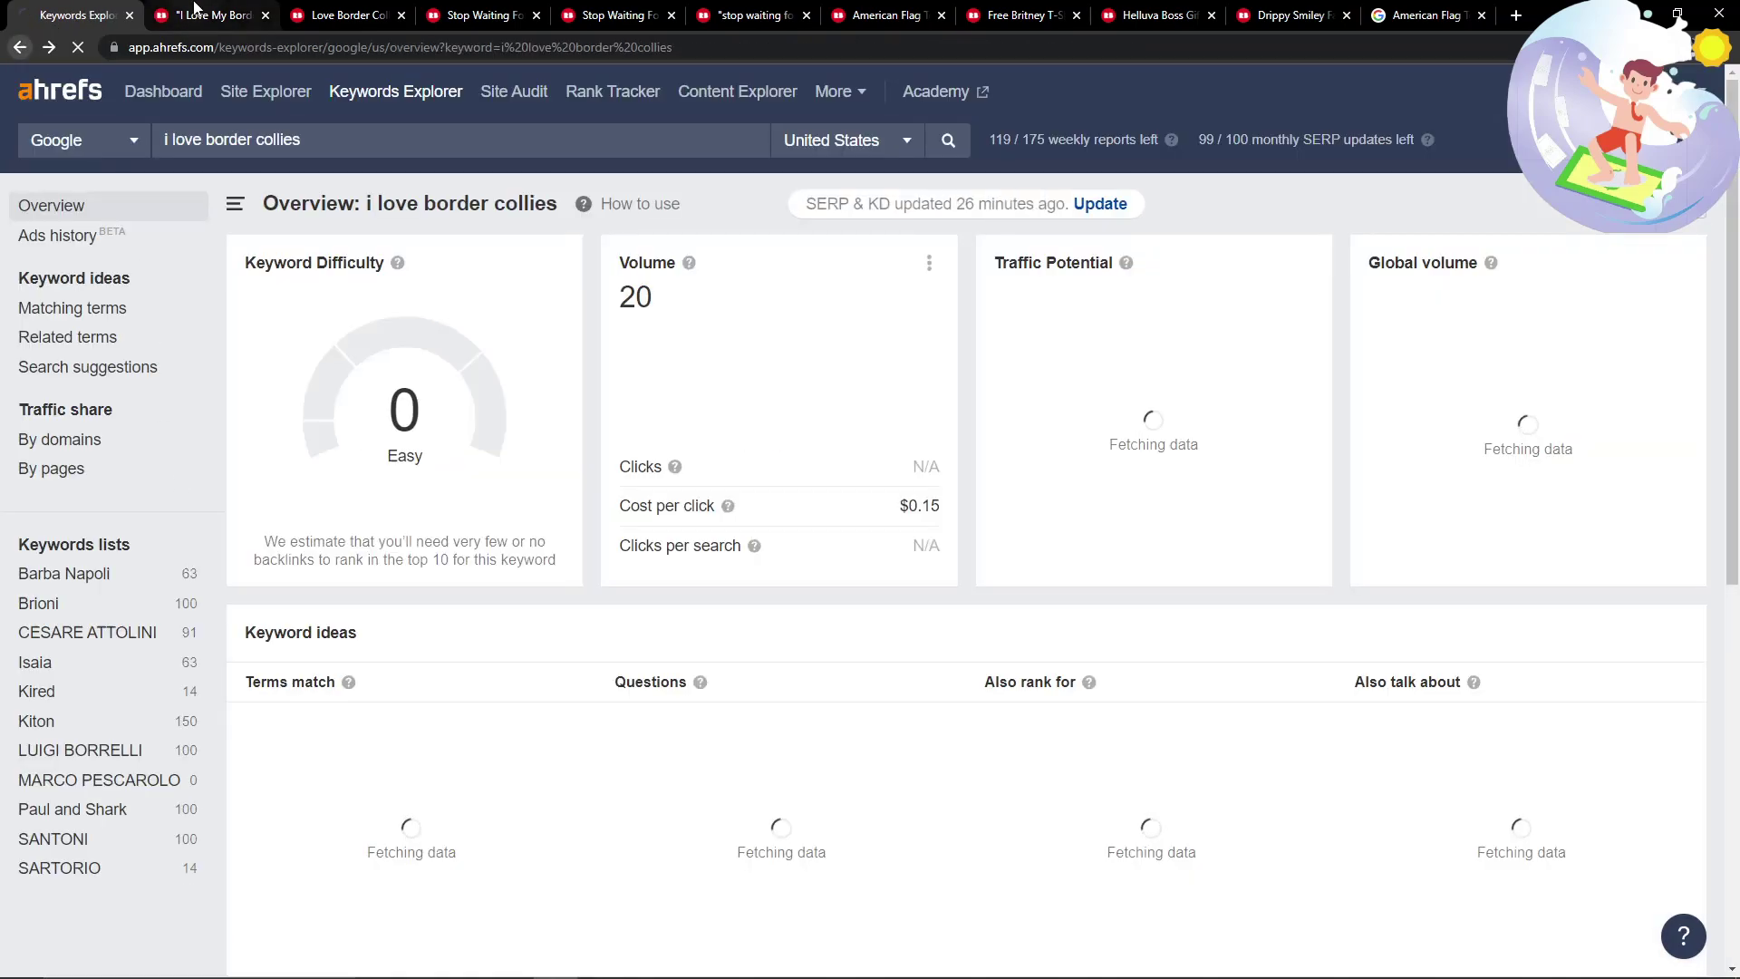
{"action": "left_click", "coordinate": [194, 9]}
{"action": "left_click_drag", "start_coordinate": [1075, 288], "coordinate": [1550, 278]}
{"action": "key", "text": "ctrl+c"}
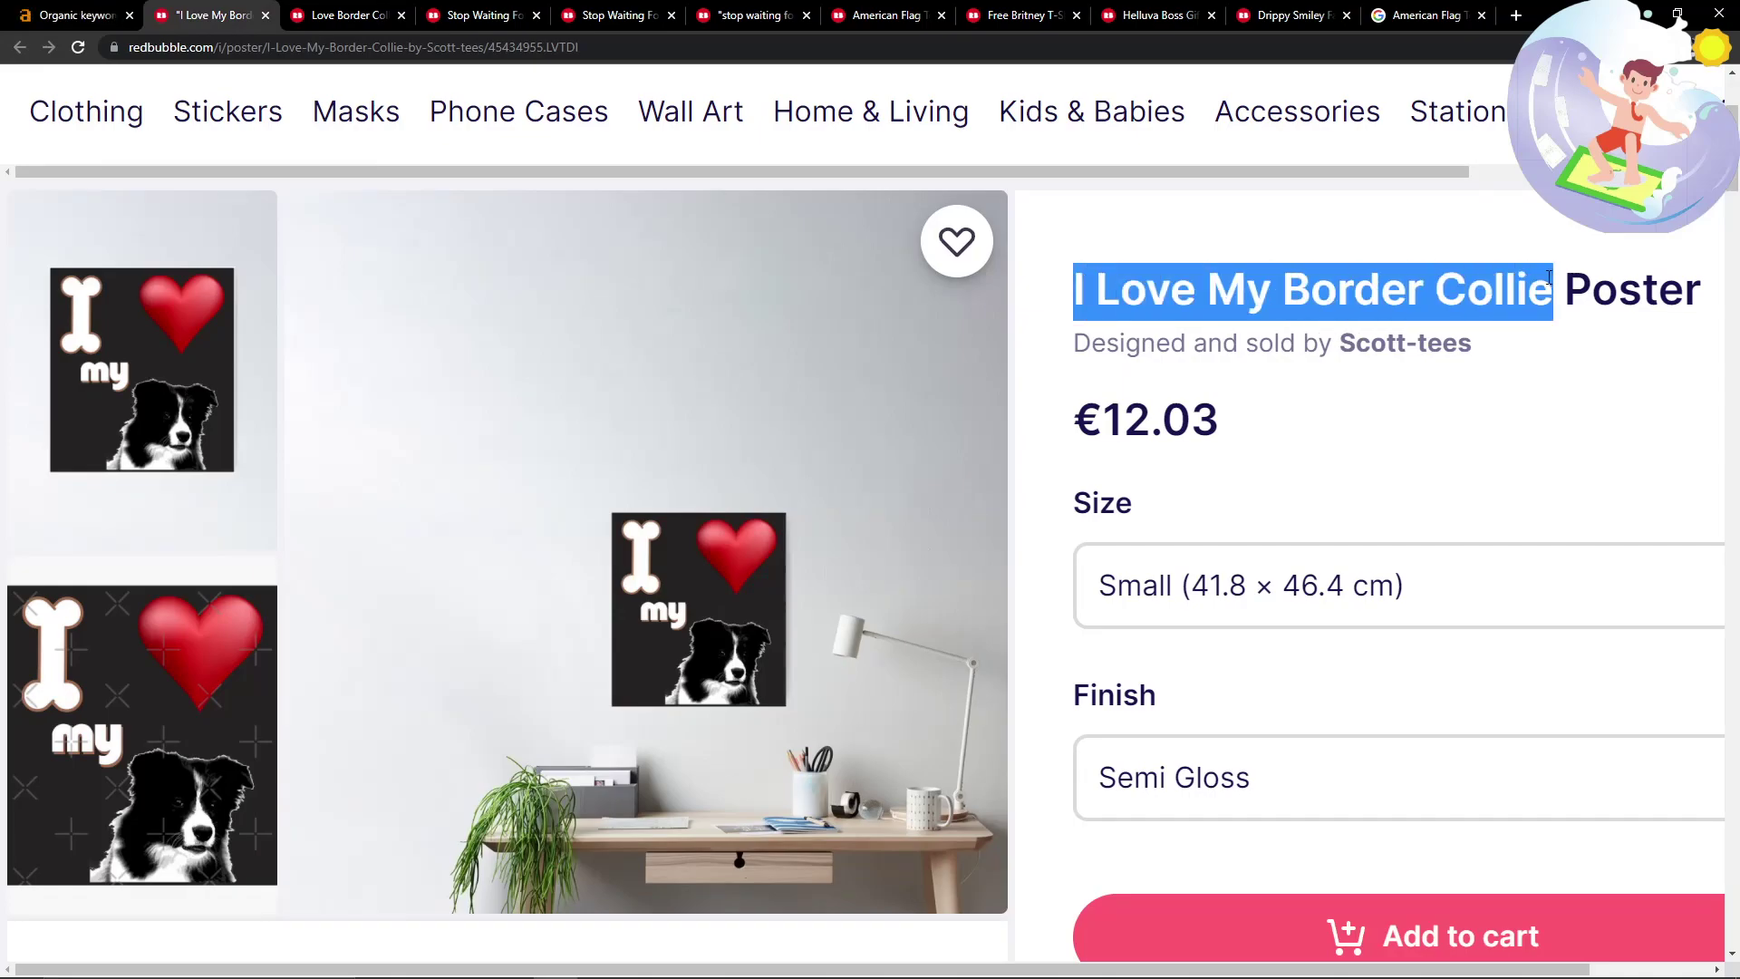
Search for the pasted title 'I Love My Border Collie' and scroll through the Google results.
{"action": "left_click", "coordinate": [337, 52]}
{"action": "key", "text": "ctrl+v"}
{"action": "key", "text": "Return"}
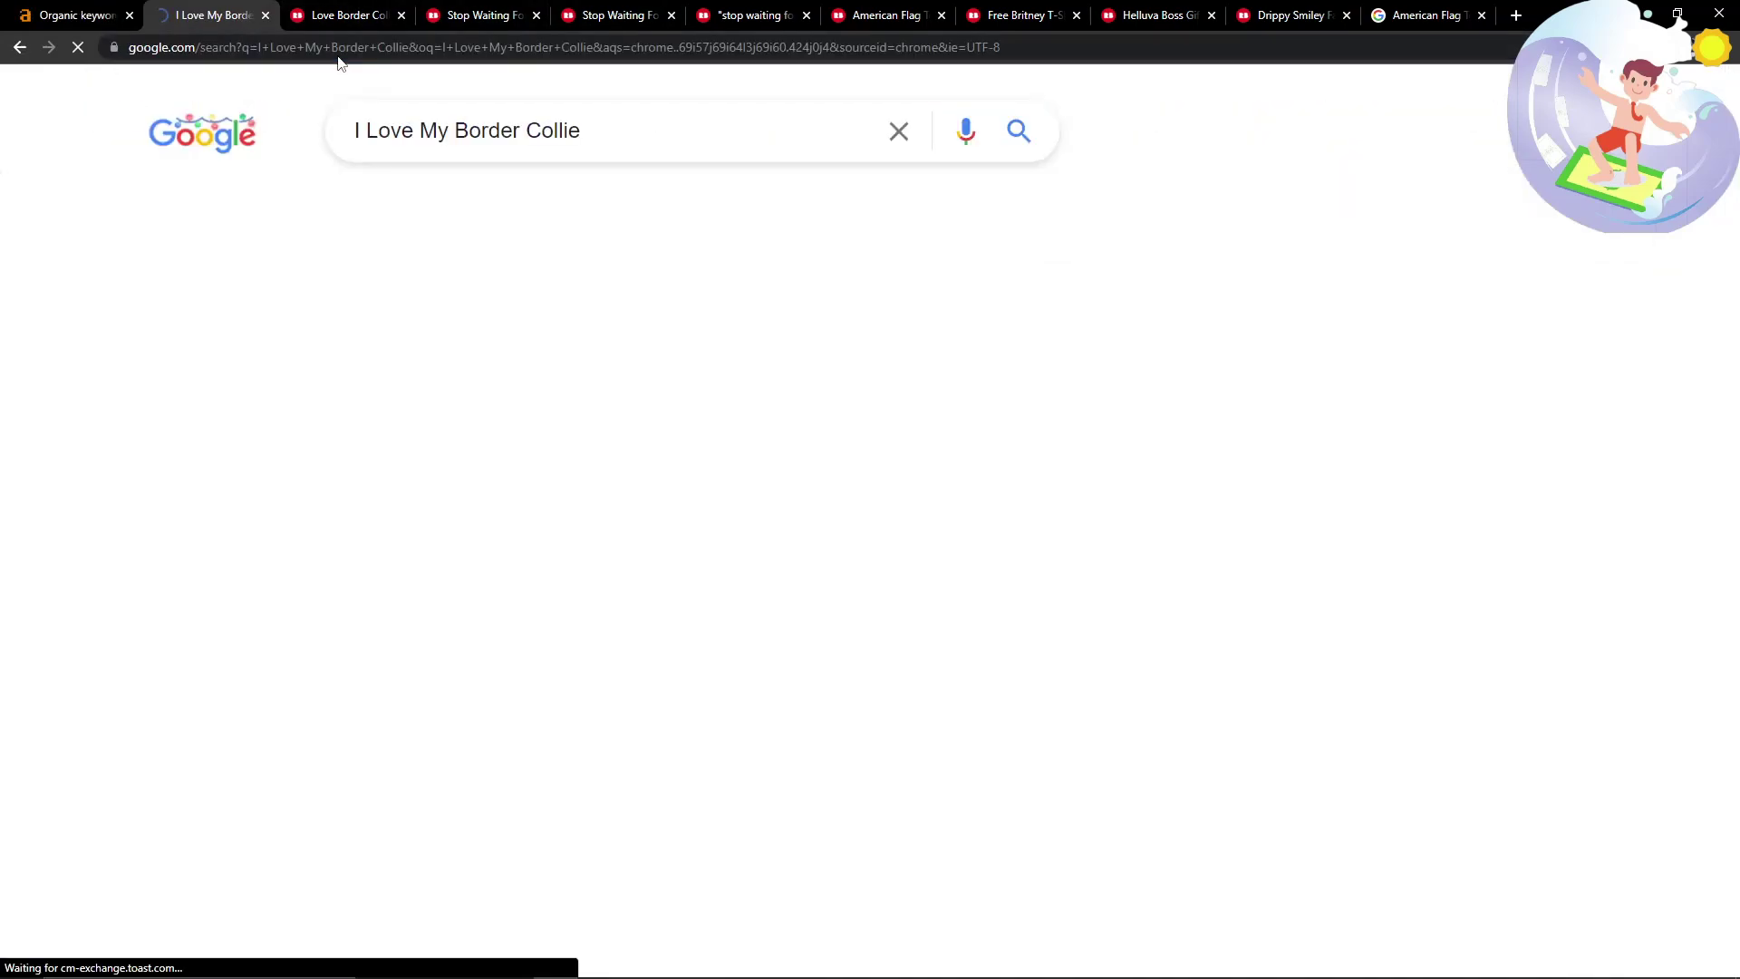
{"action": "scroll", "coordinate": [660, 557], "scroll_direction": "down", "scroll_amount": 7}
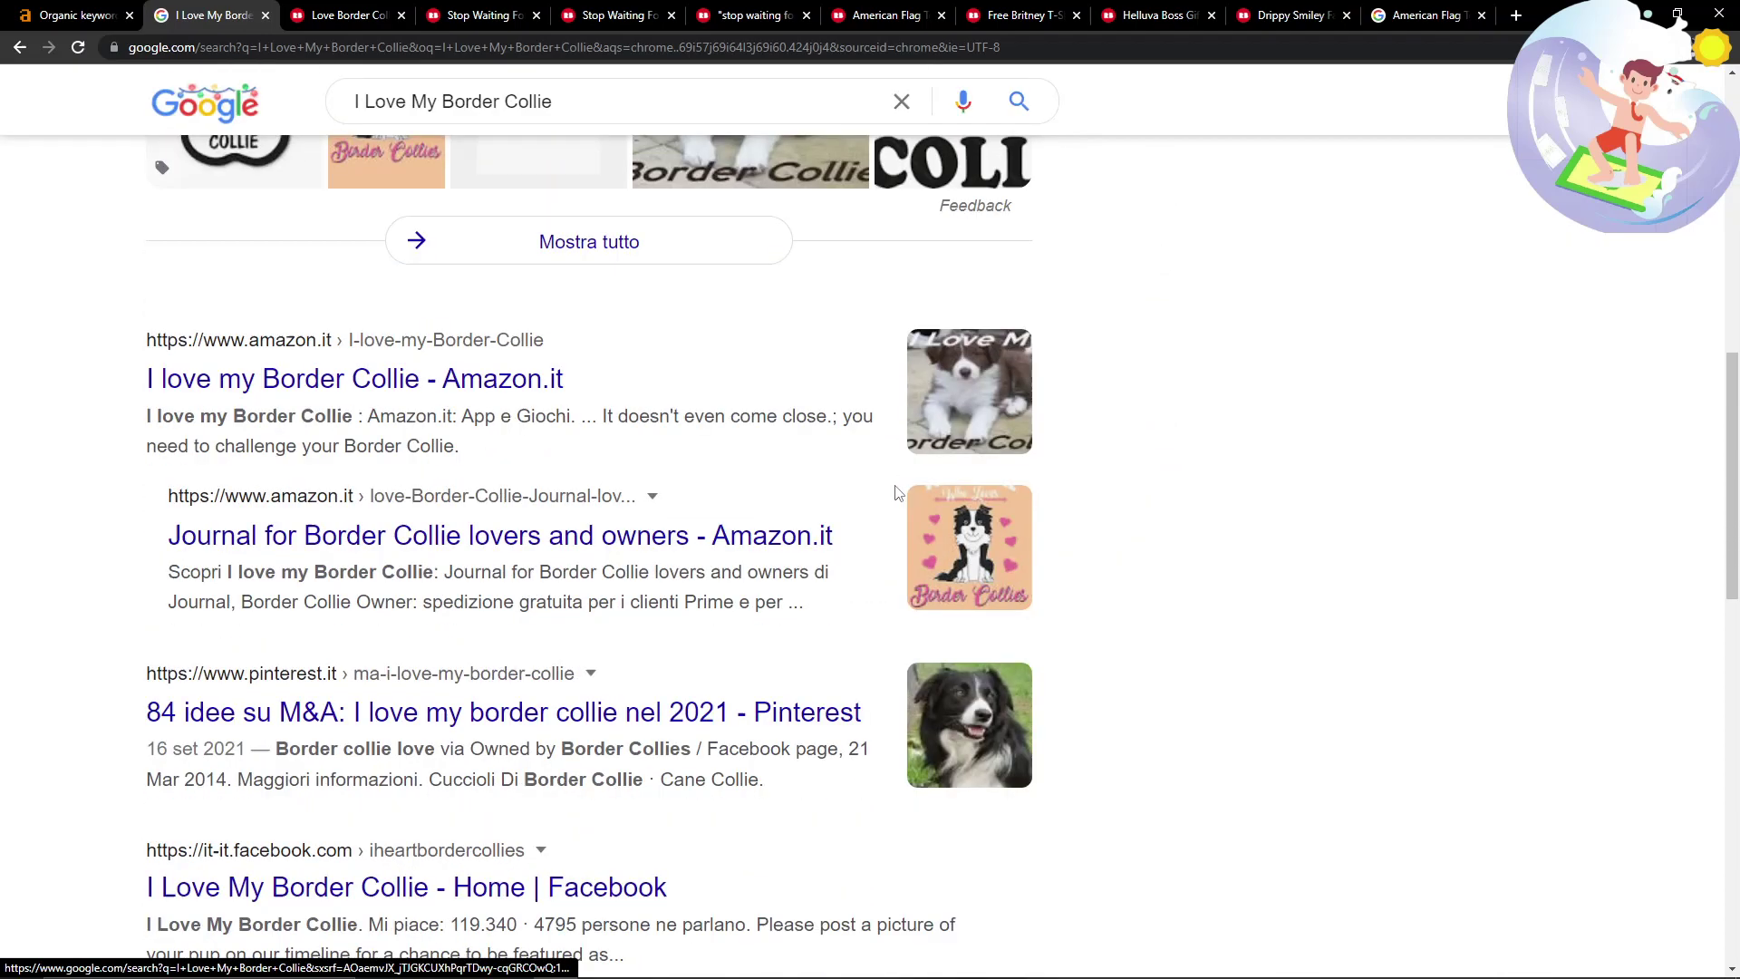
{"action": "scroll", "coordinate": [835, 513], "scroll_direction": "down", "scroll_amount": 7}
{"action": "scroll", "coordinate": [835, 525], "scroll_direction": "up", "scroll_amount": 4}
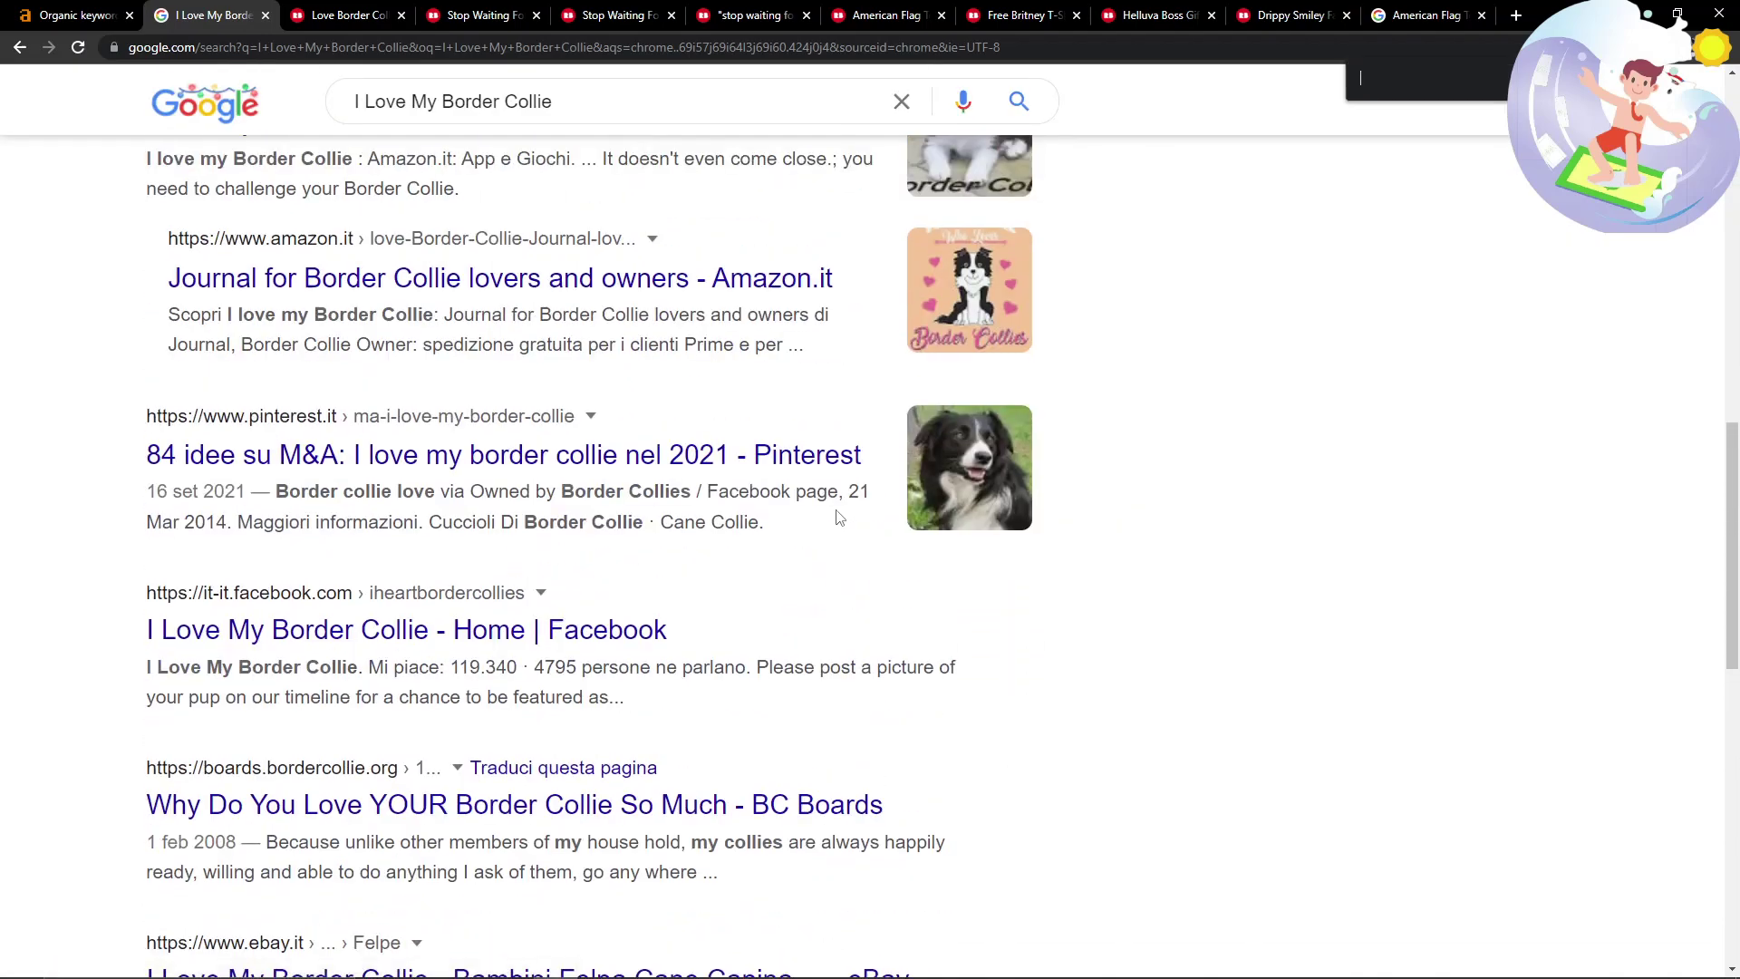
{"action": "scroll", "coordinate": [840, 516], "scroll_direction": "up", "scroll_amount": 14}
{"action": "type", "text": "redbub"}
{"action": "scroll", "coordinate": [839, 517], "scroll_direction": "down", "scroll_amount": 6}
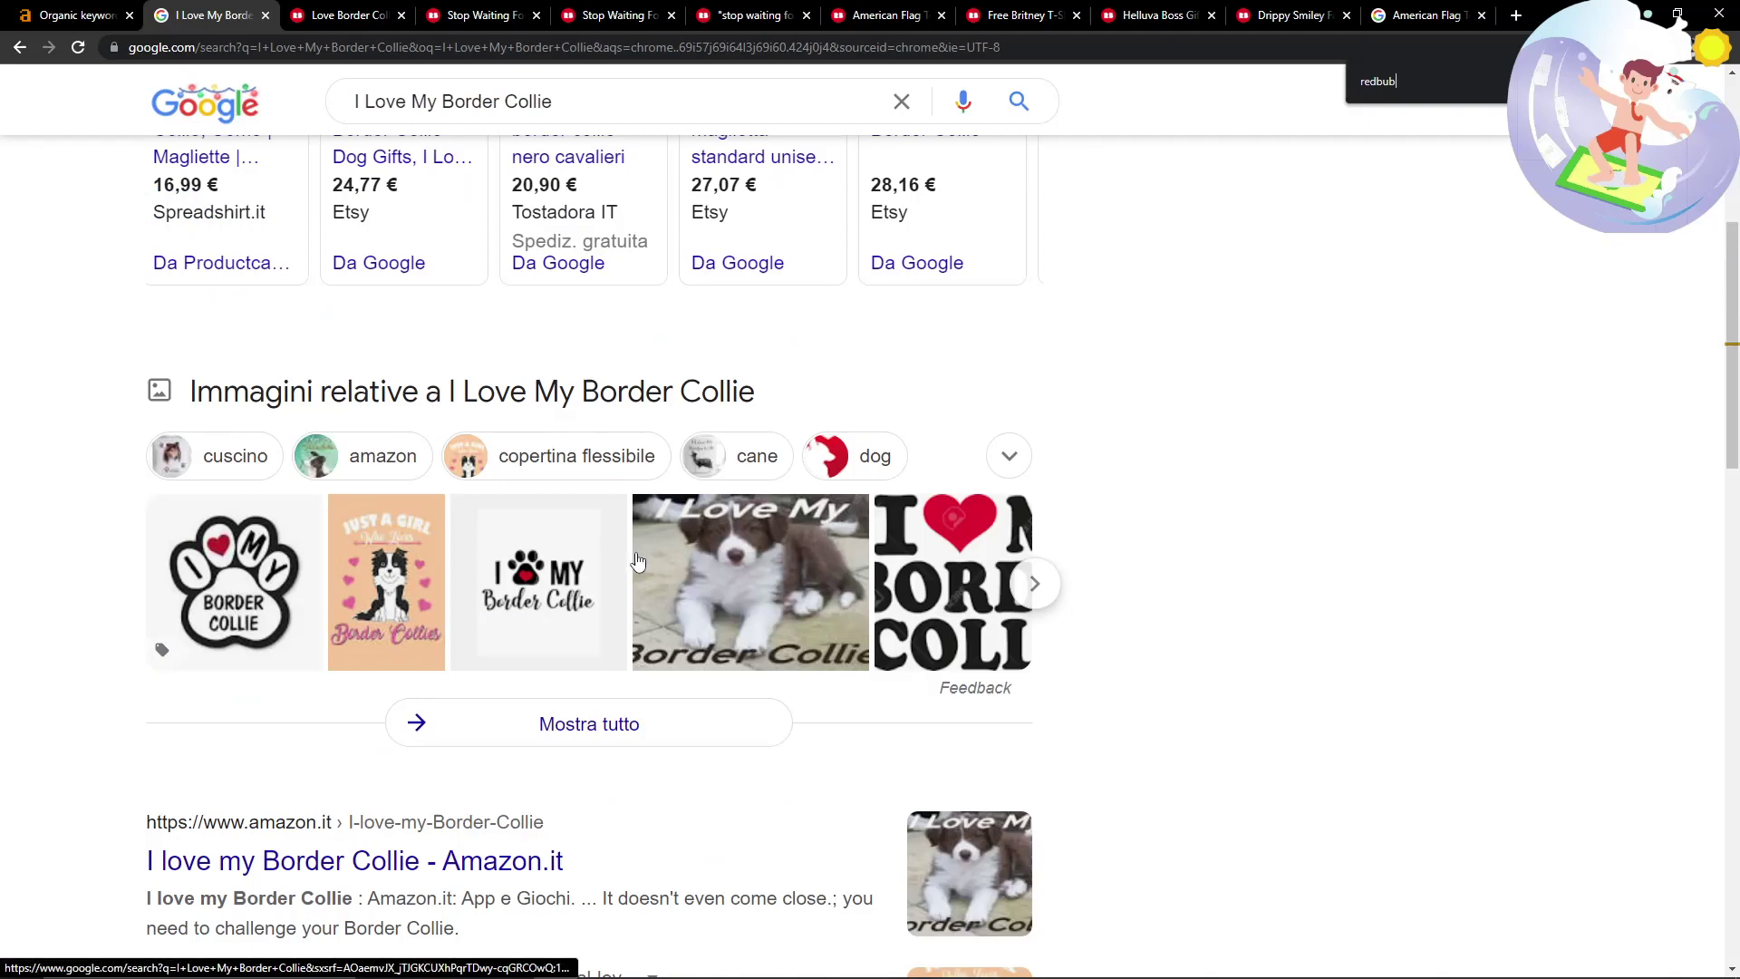
{"action": "scroll", "coordinate": [580, 494], "scroll_direction": "down", "scroll_amount": 3}
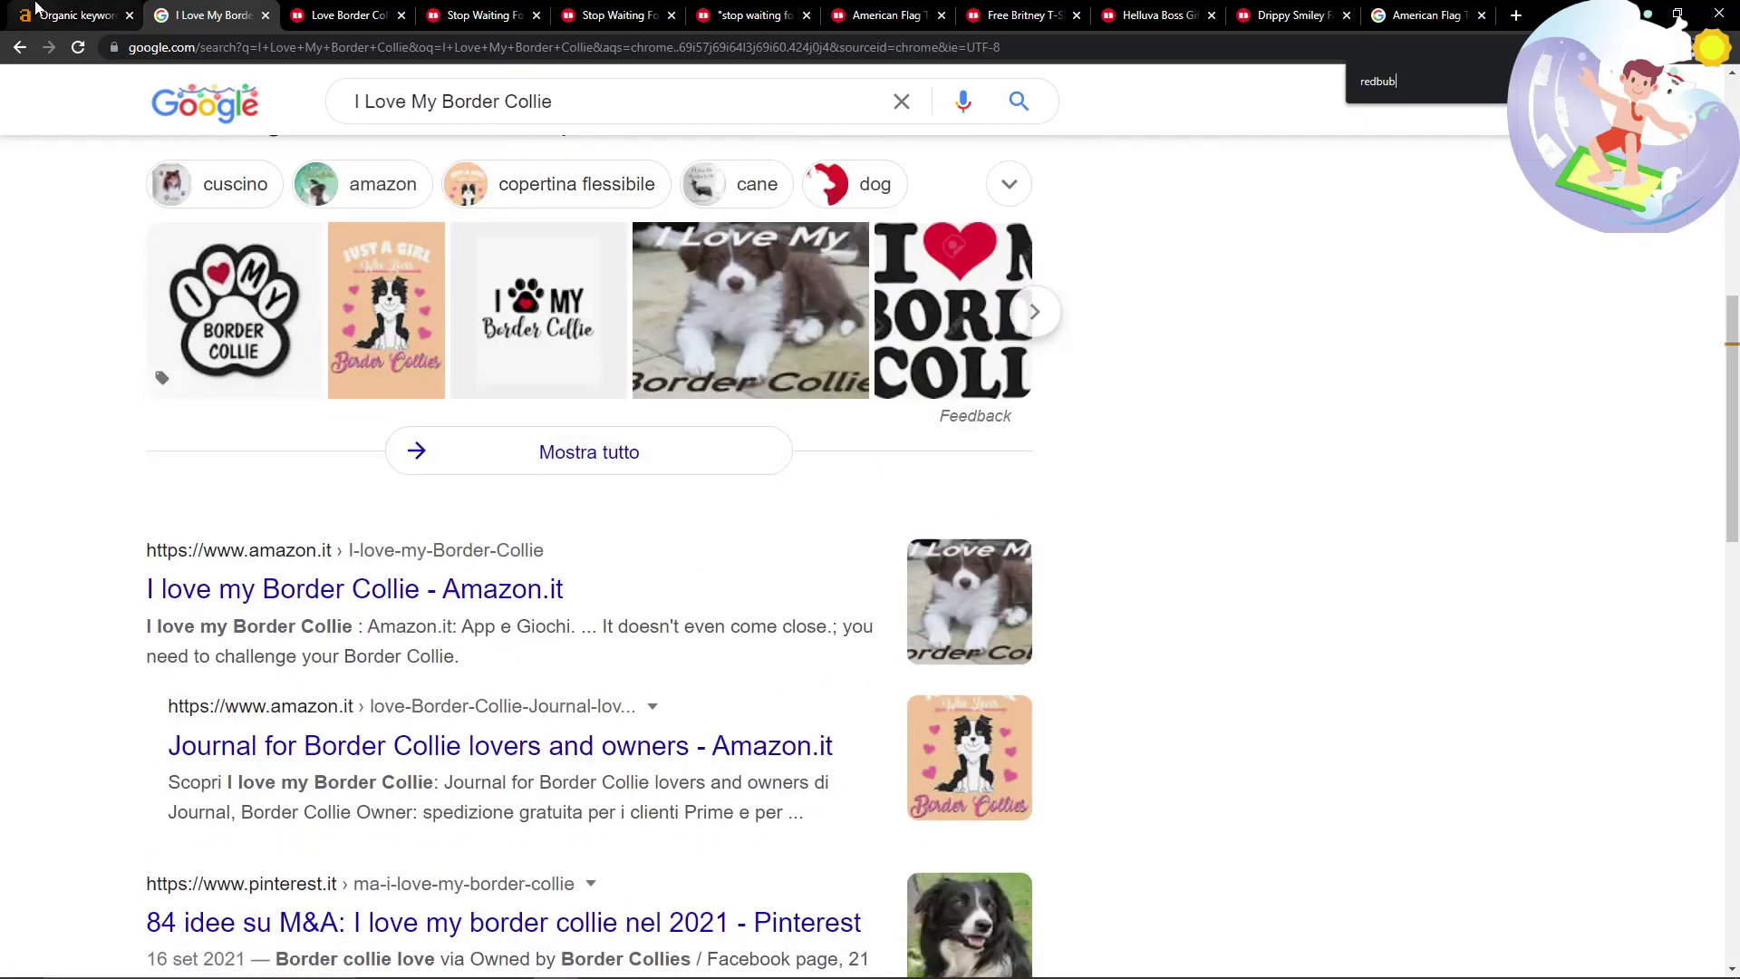
Return to the redbubble.com Organic keywords report and scroll down the keyword table.
{"action": "left_click", "coordinate": [38, 11]}
{"action": "scroll", "coordinate": [499, 485], "scroll_direction": "down", "scroll_amount": 12}
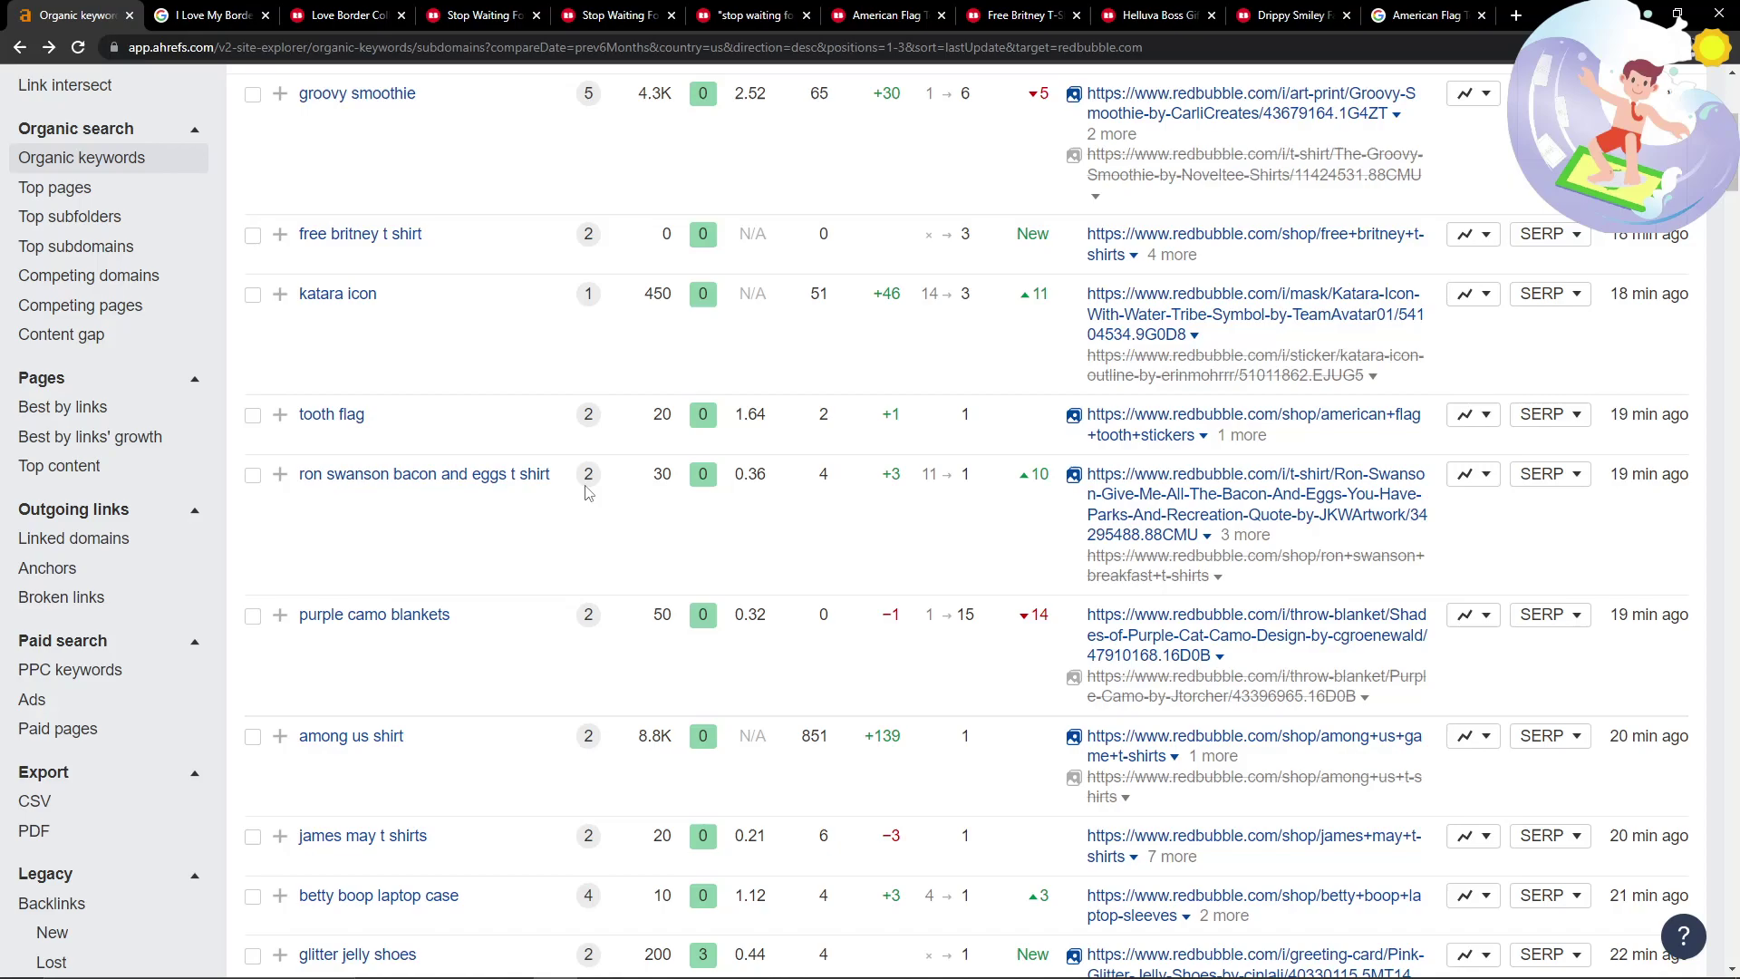
{"action": "scroll", "coordinate": [585, 493], "scroll_direction": "down", "scroll_amount": 12}
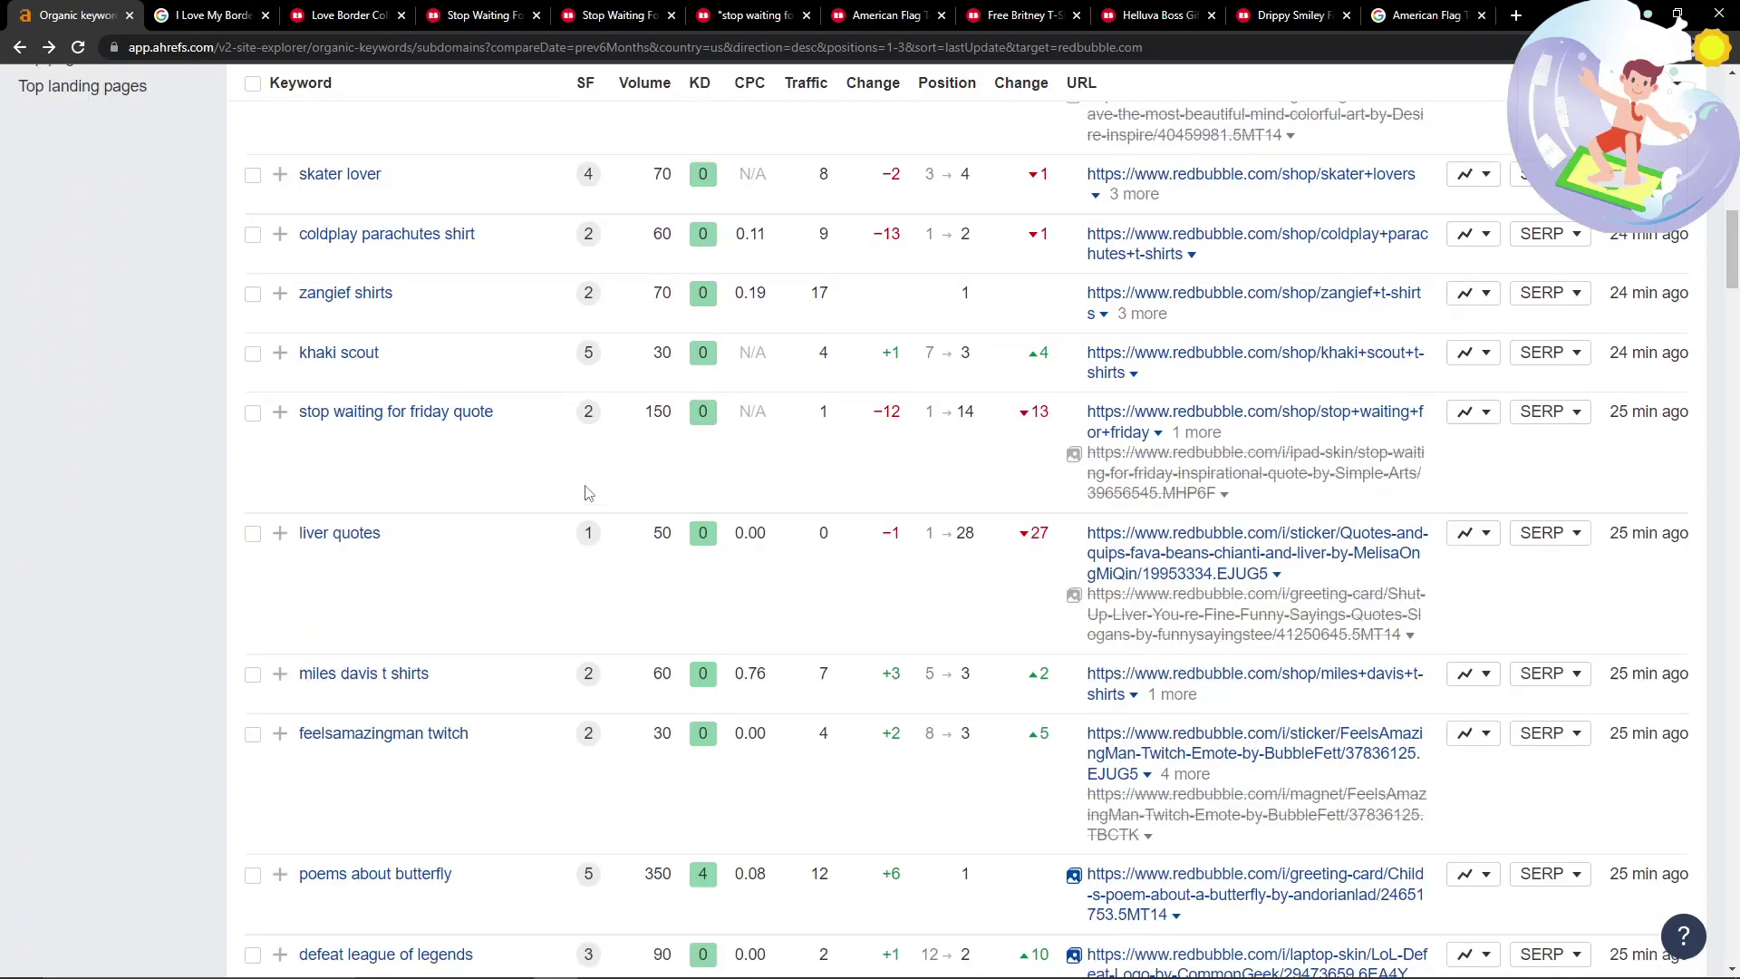
{"action": "scroll", "coordinate": [584, 494], "scroll_direction": "down", "scroll_amount": 11}
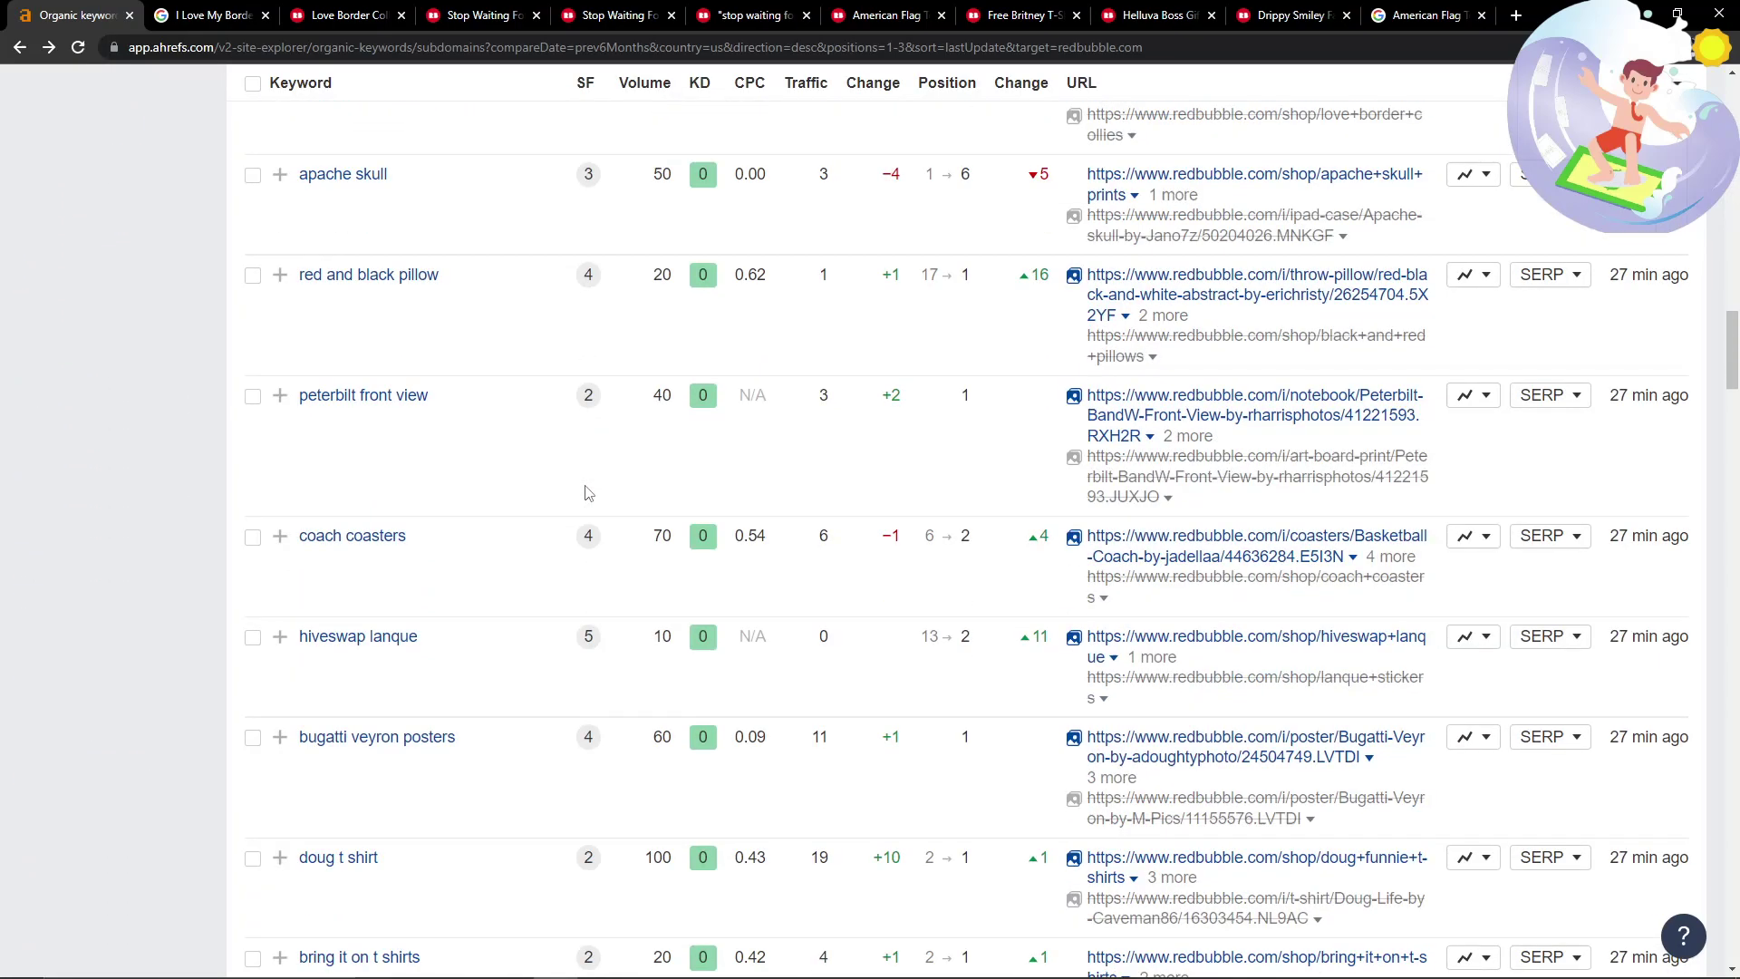
{"action": "scroll", "coordinate": [585, 493], "scroll_direction": "down", "scroll_amount": 1}
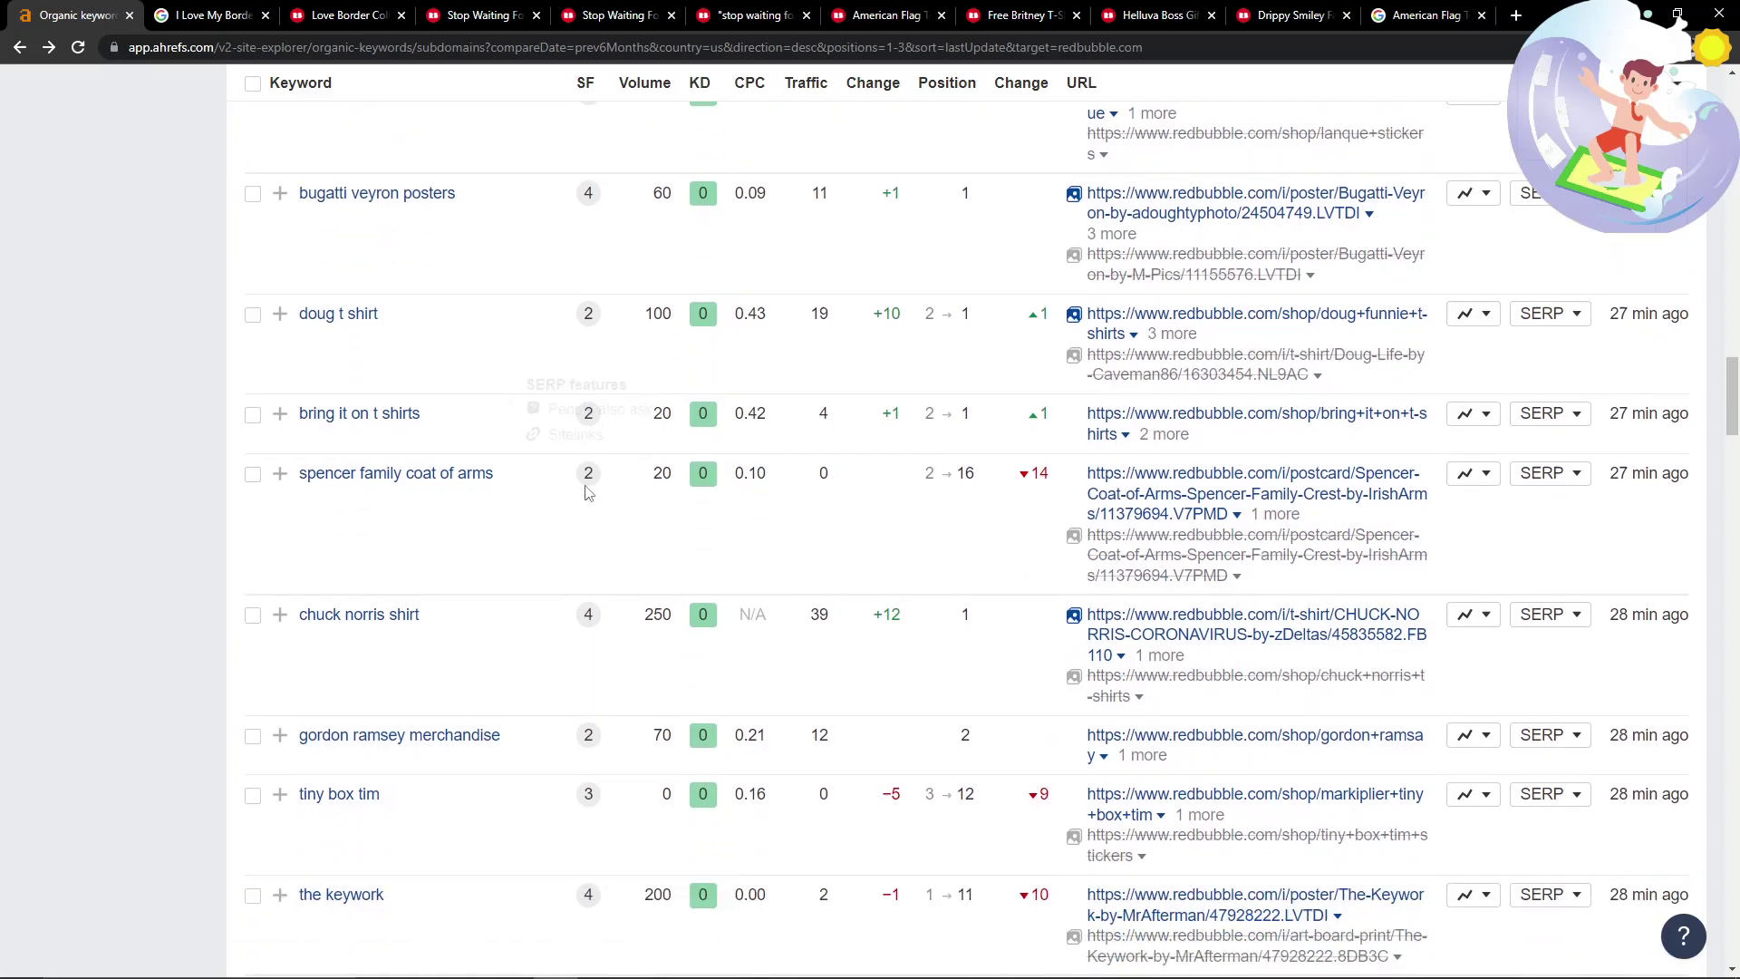
{"action": "scroll", "coordinate": [447, 486], "scroll_direction": "down", "scroll_amount": 2}
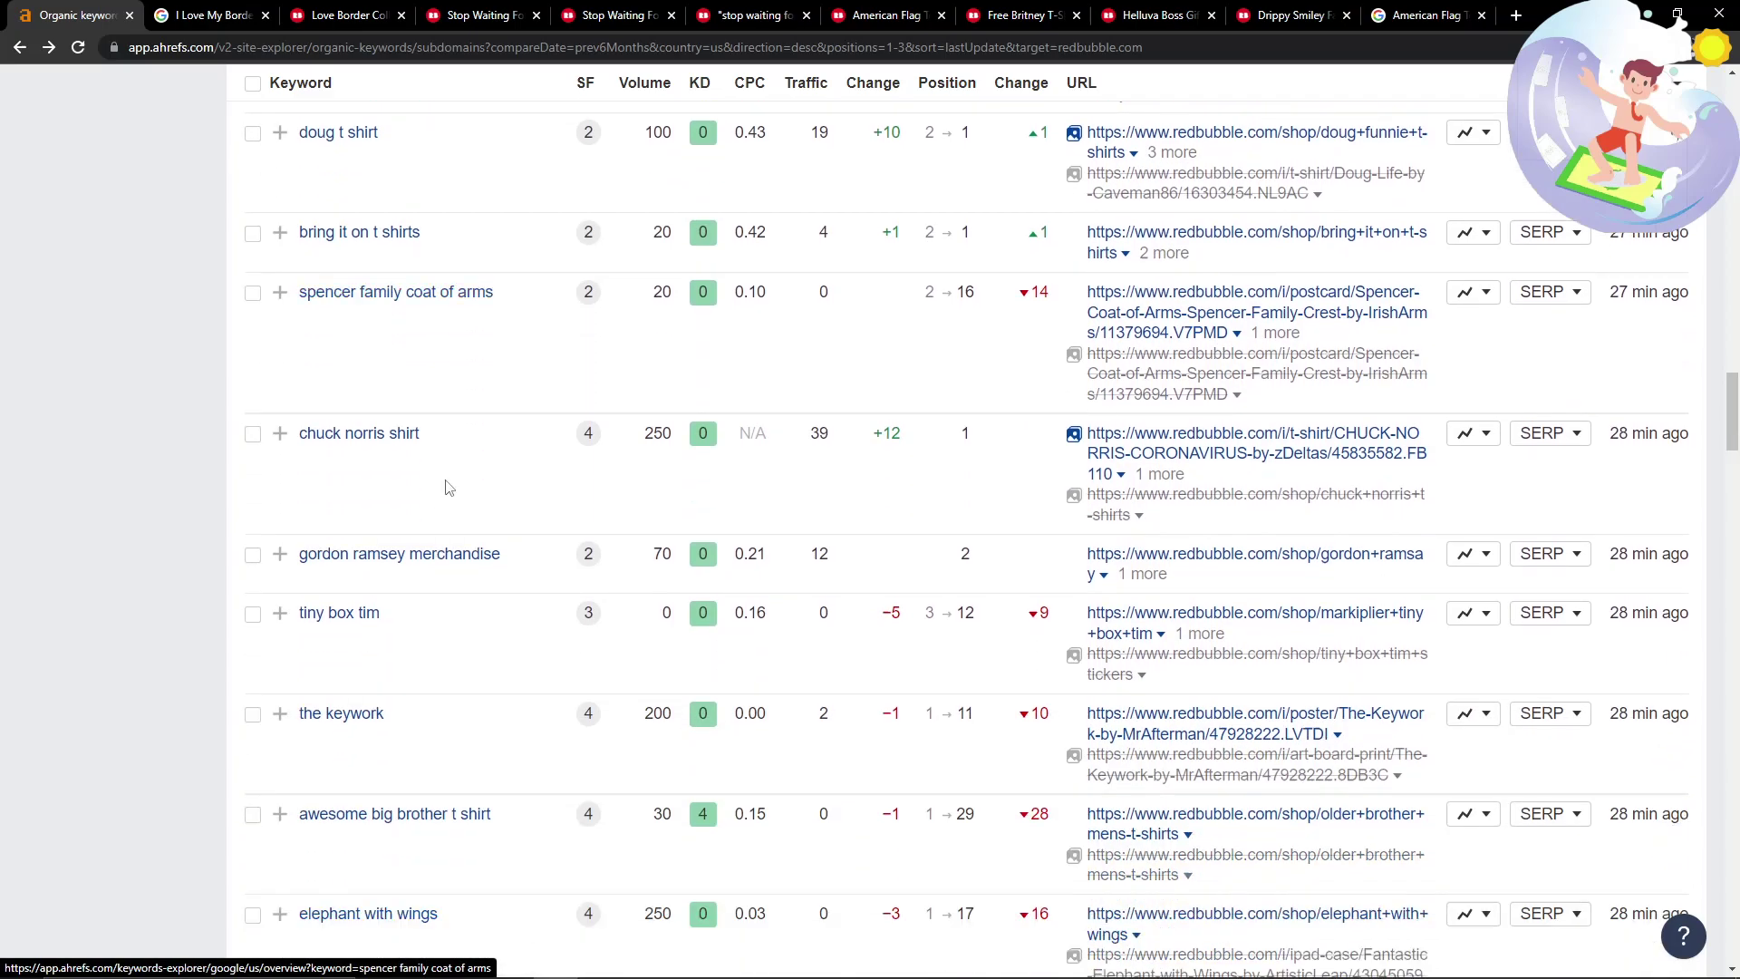
{"action": "scroll", "coordinate": [444, 483], "scroll_direction": "down", "scroll_amount": 3}
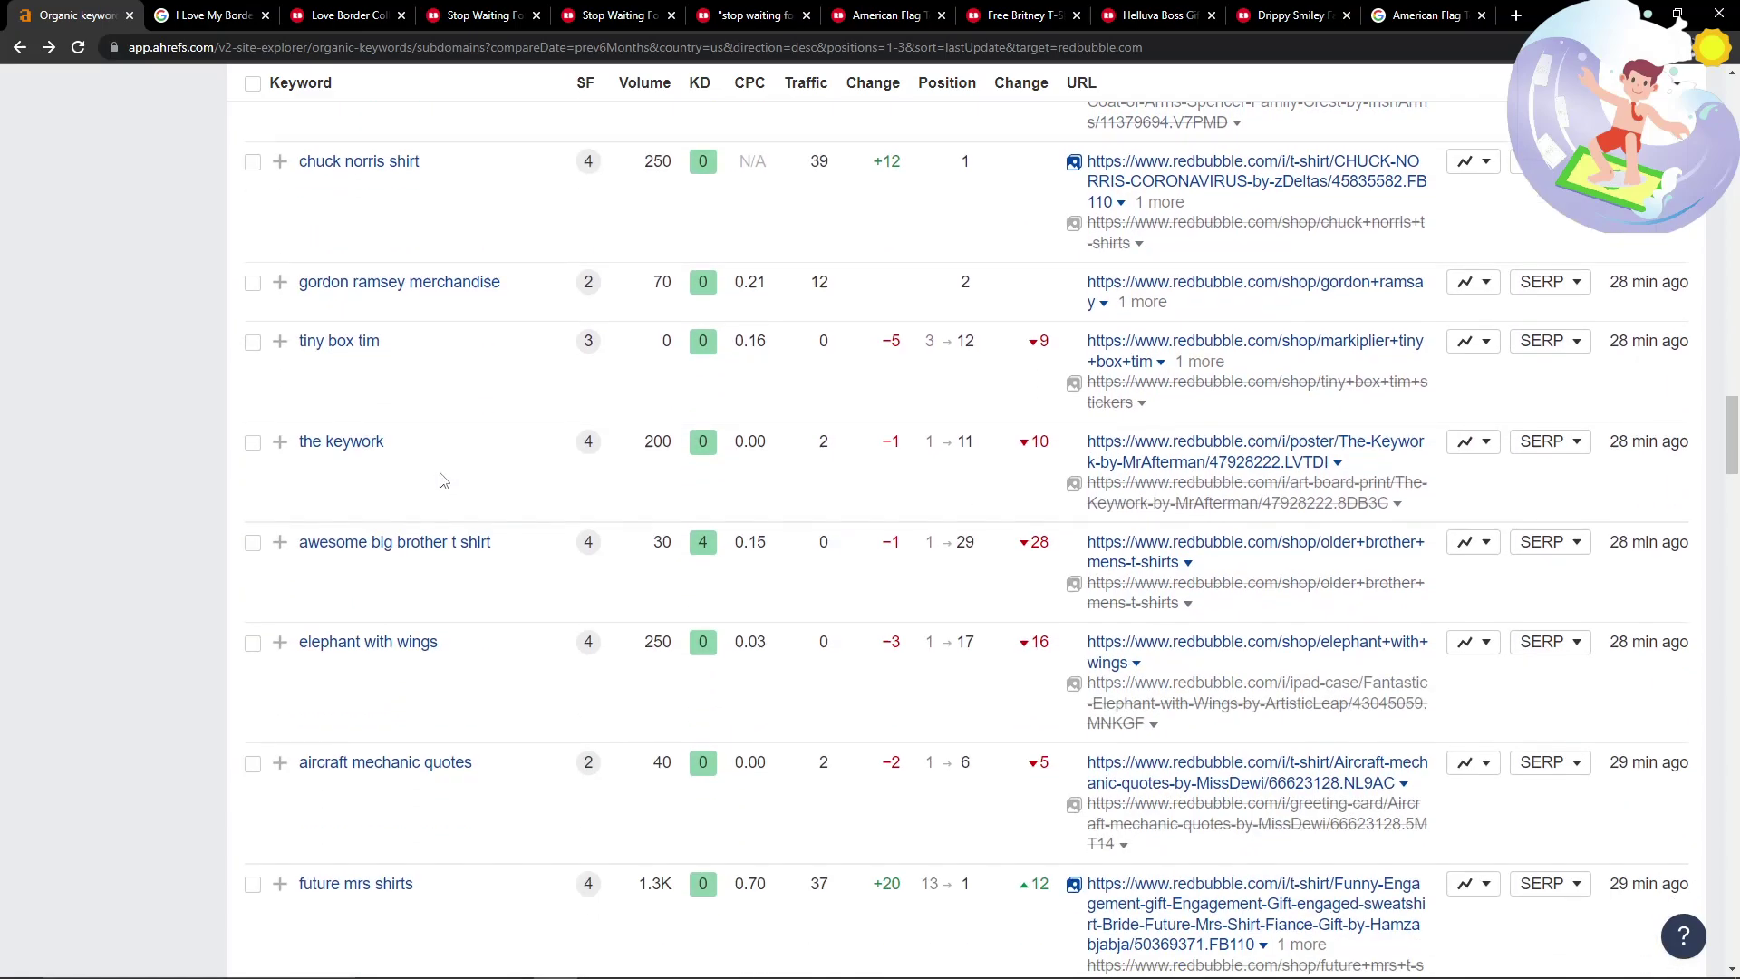
{"action": "scroll", "coordinate": [444, 481], "scroll_direction": "down", "scroll_amount": 1}
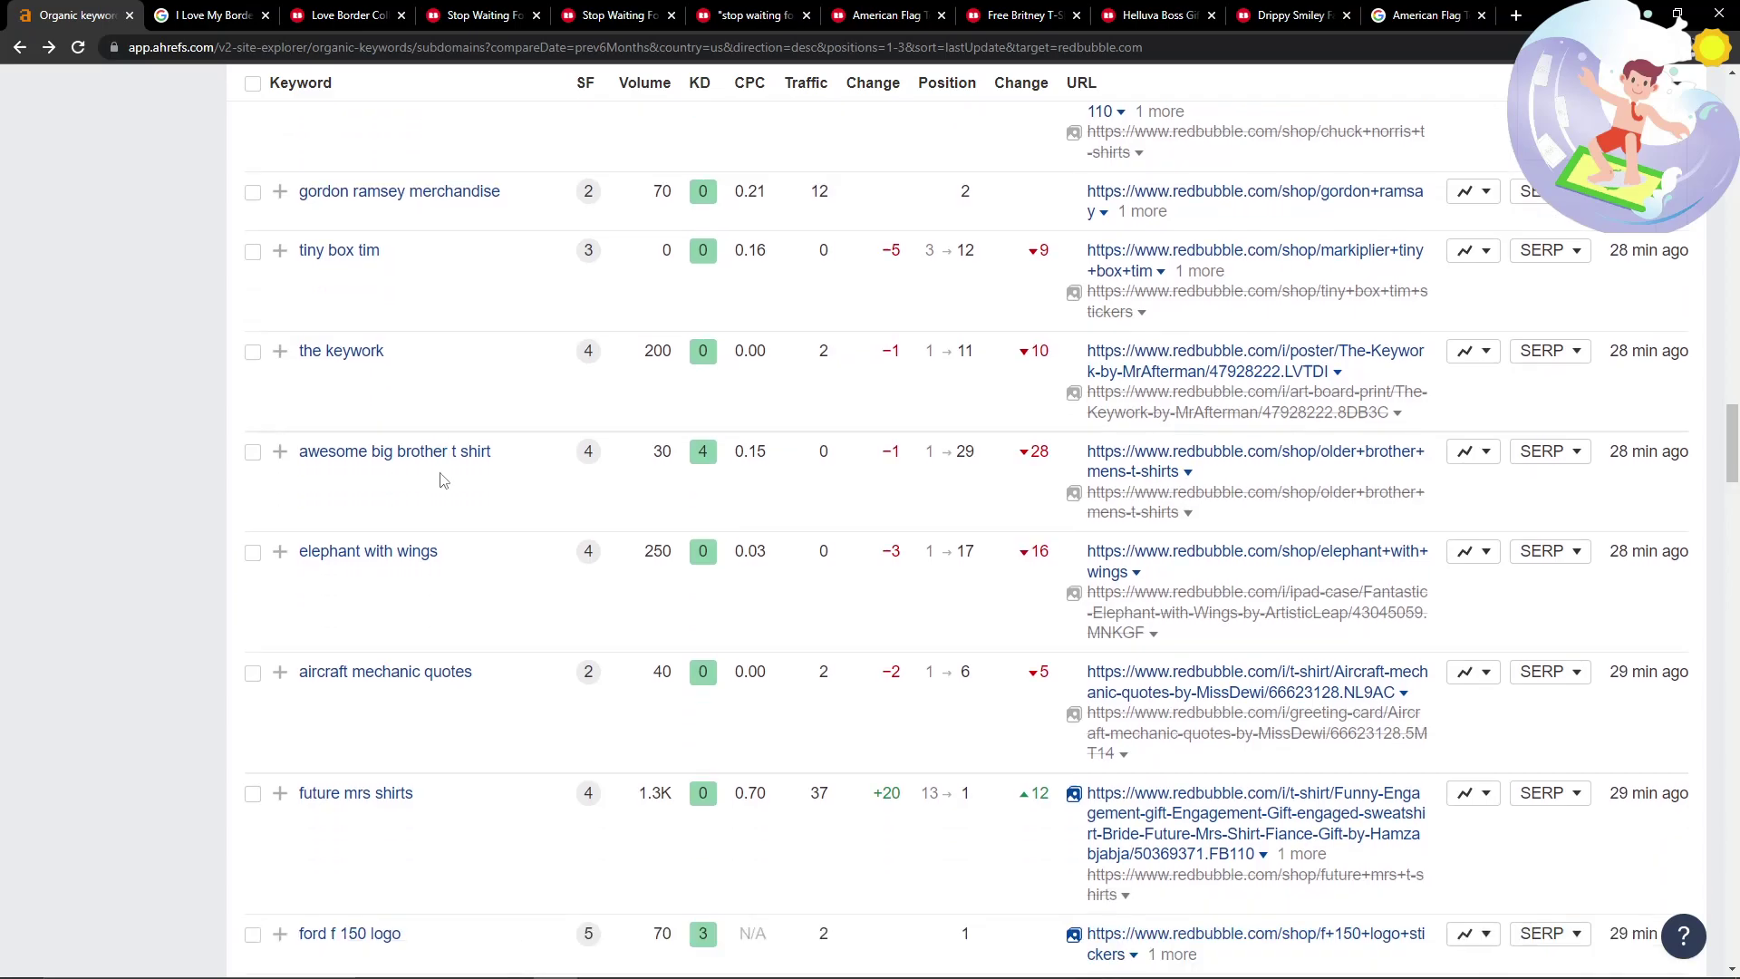
{"action": "scroll", "coordinate": [444, 481], "scroll_direction": "down", "scroll_amount": 3}
Jump back to the top of the positions 1–3 report and scroll through it again.
{"action": "key", "text": "Home"}
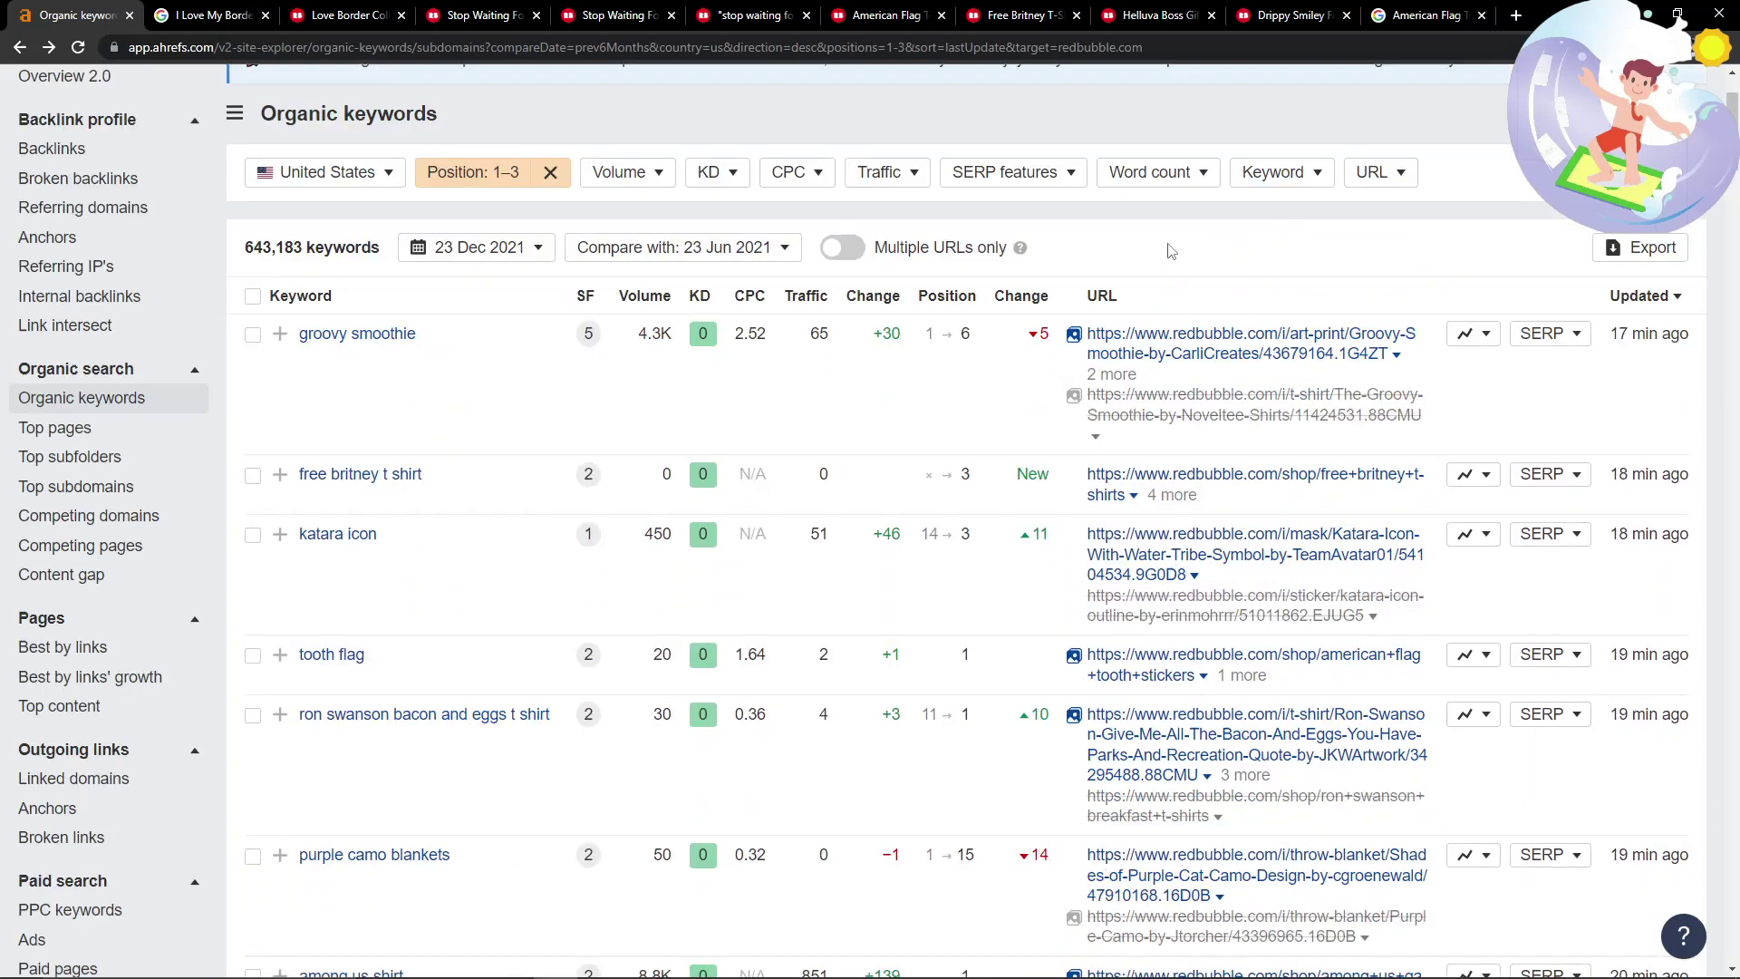
{"action": "scroll", "coordinate": [919, 475], "scroll_direction": "down", "scroll_amount": 20}
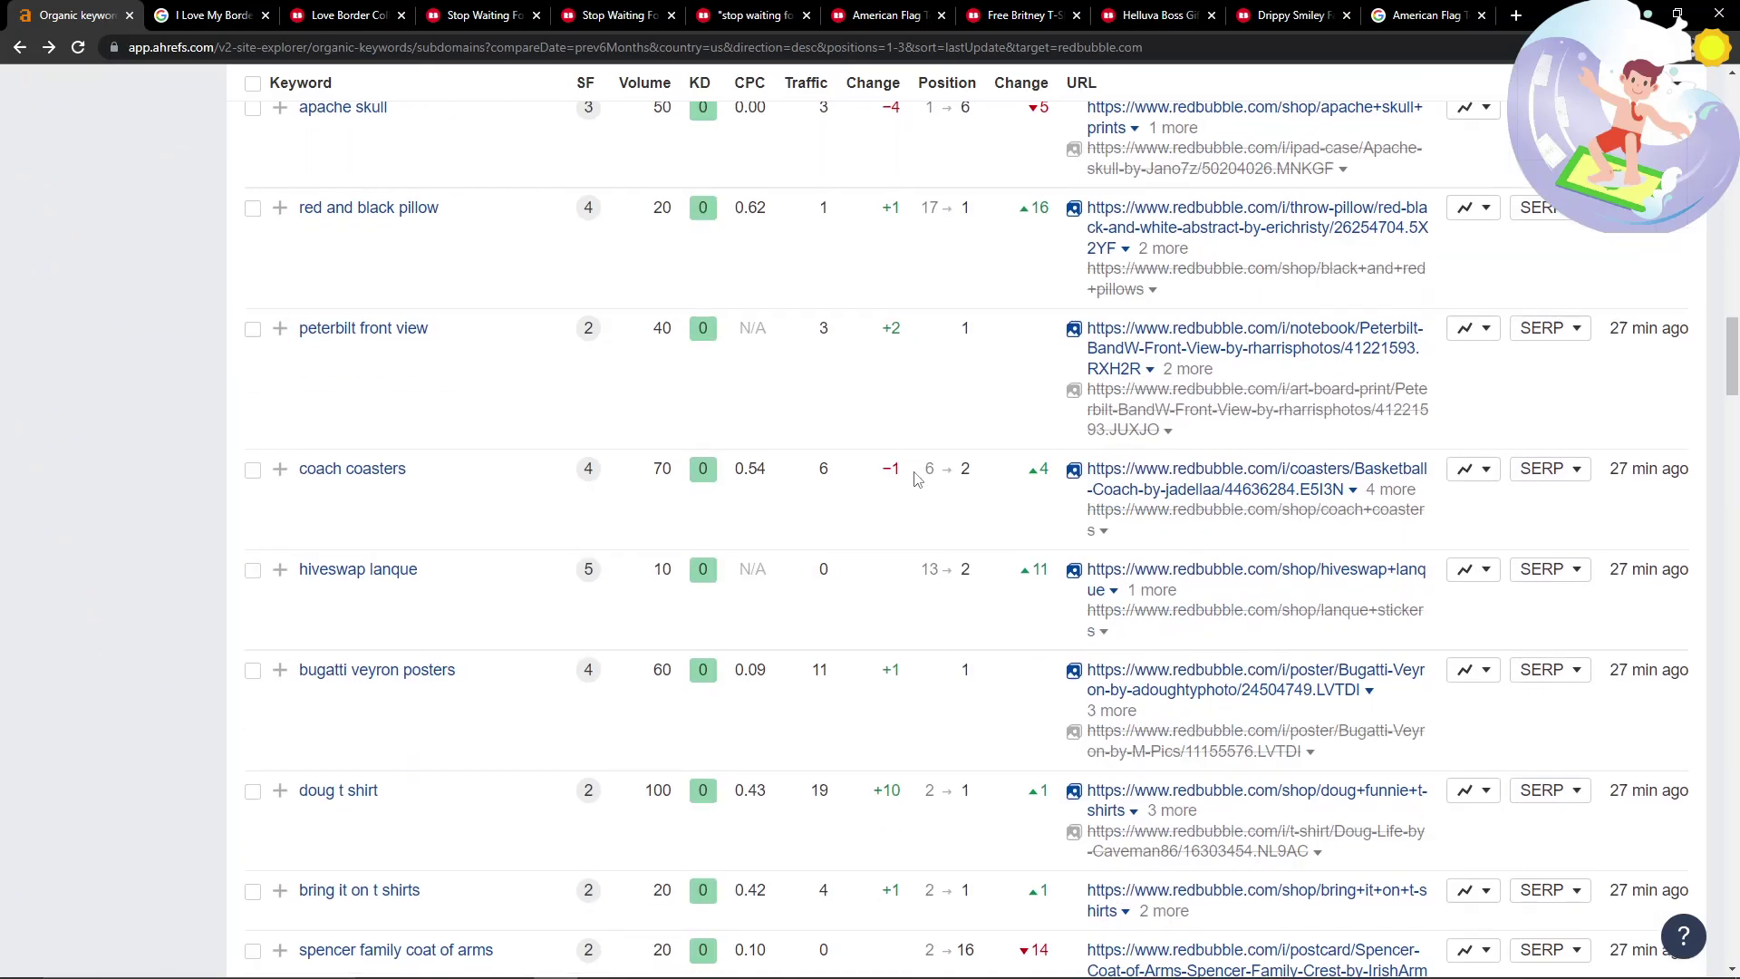
{"action": "scroll", "coordinate": [917, 480], "scroll_direction": "down", "scroll_amount": 18}
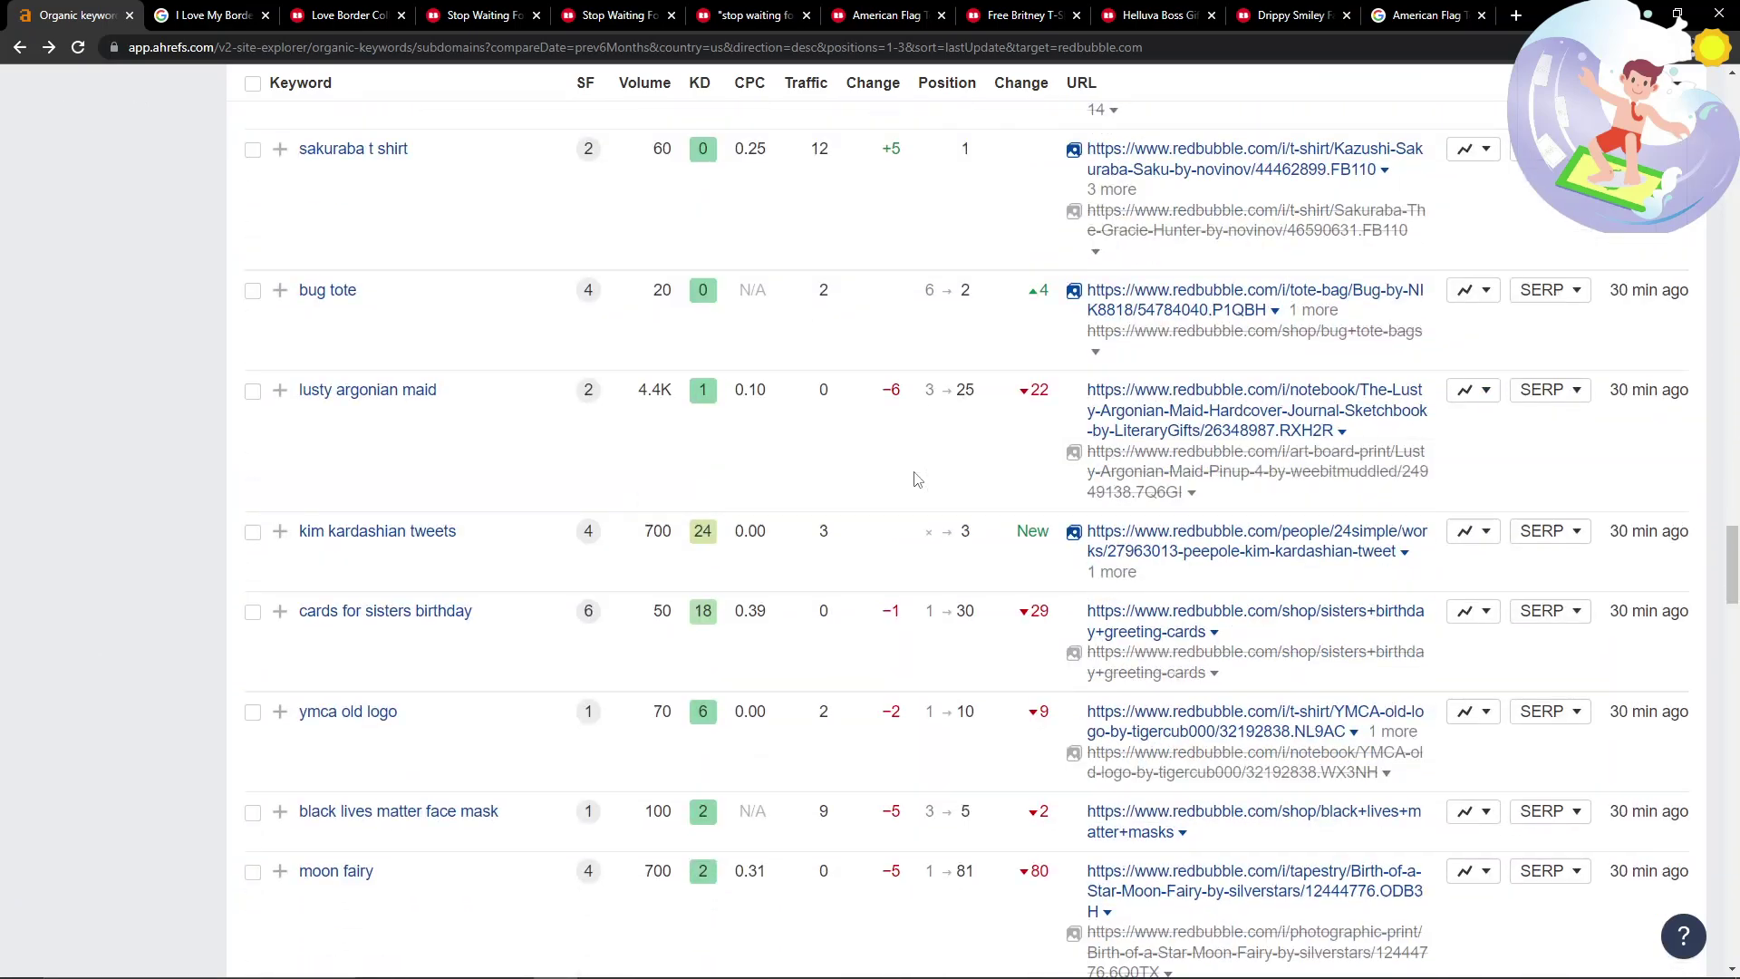
{"action": "scroll", "coordinate": [917, 480], "scroll_direction": "down", "scroll_amount": 4}
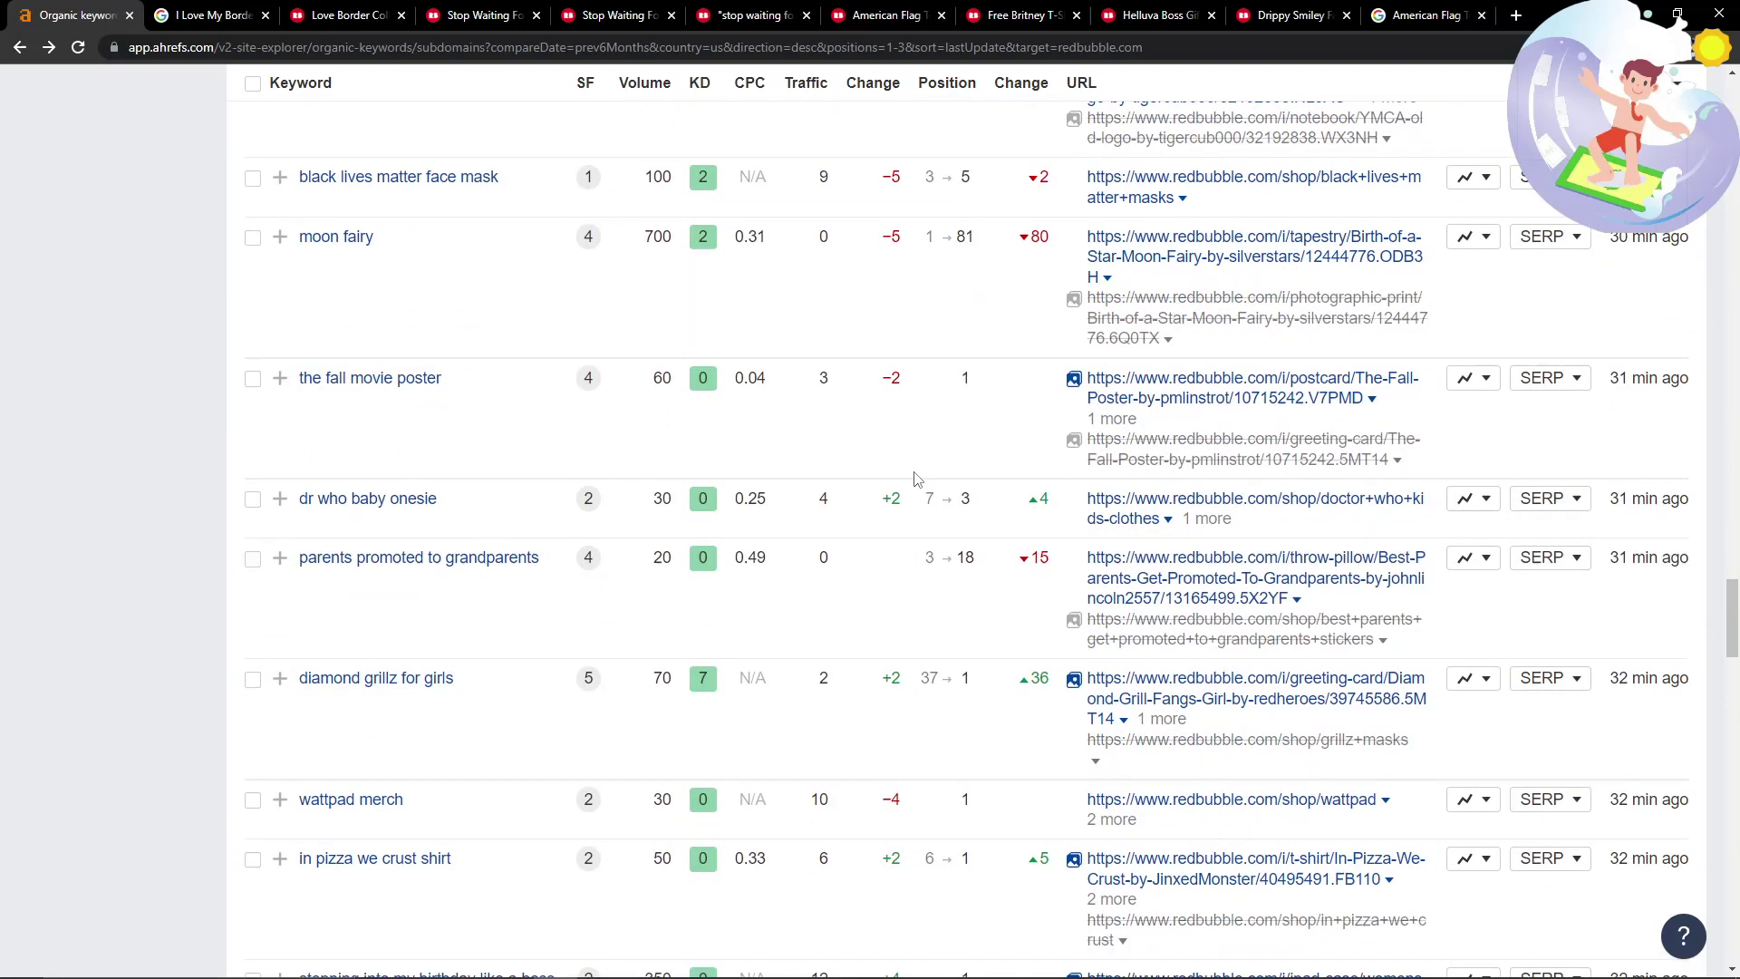
{"action": "scroll", "coordinate": [917, 479], "scroll_direction": "down", "scroll_amount": 7}
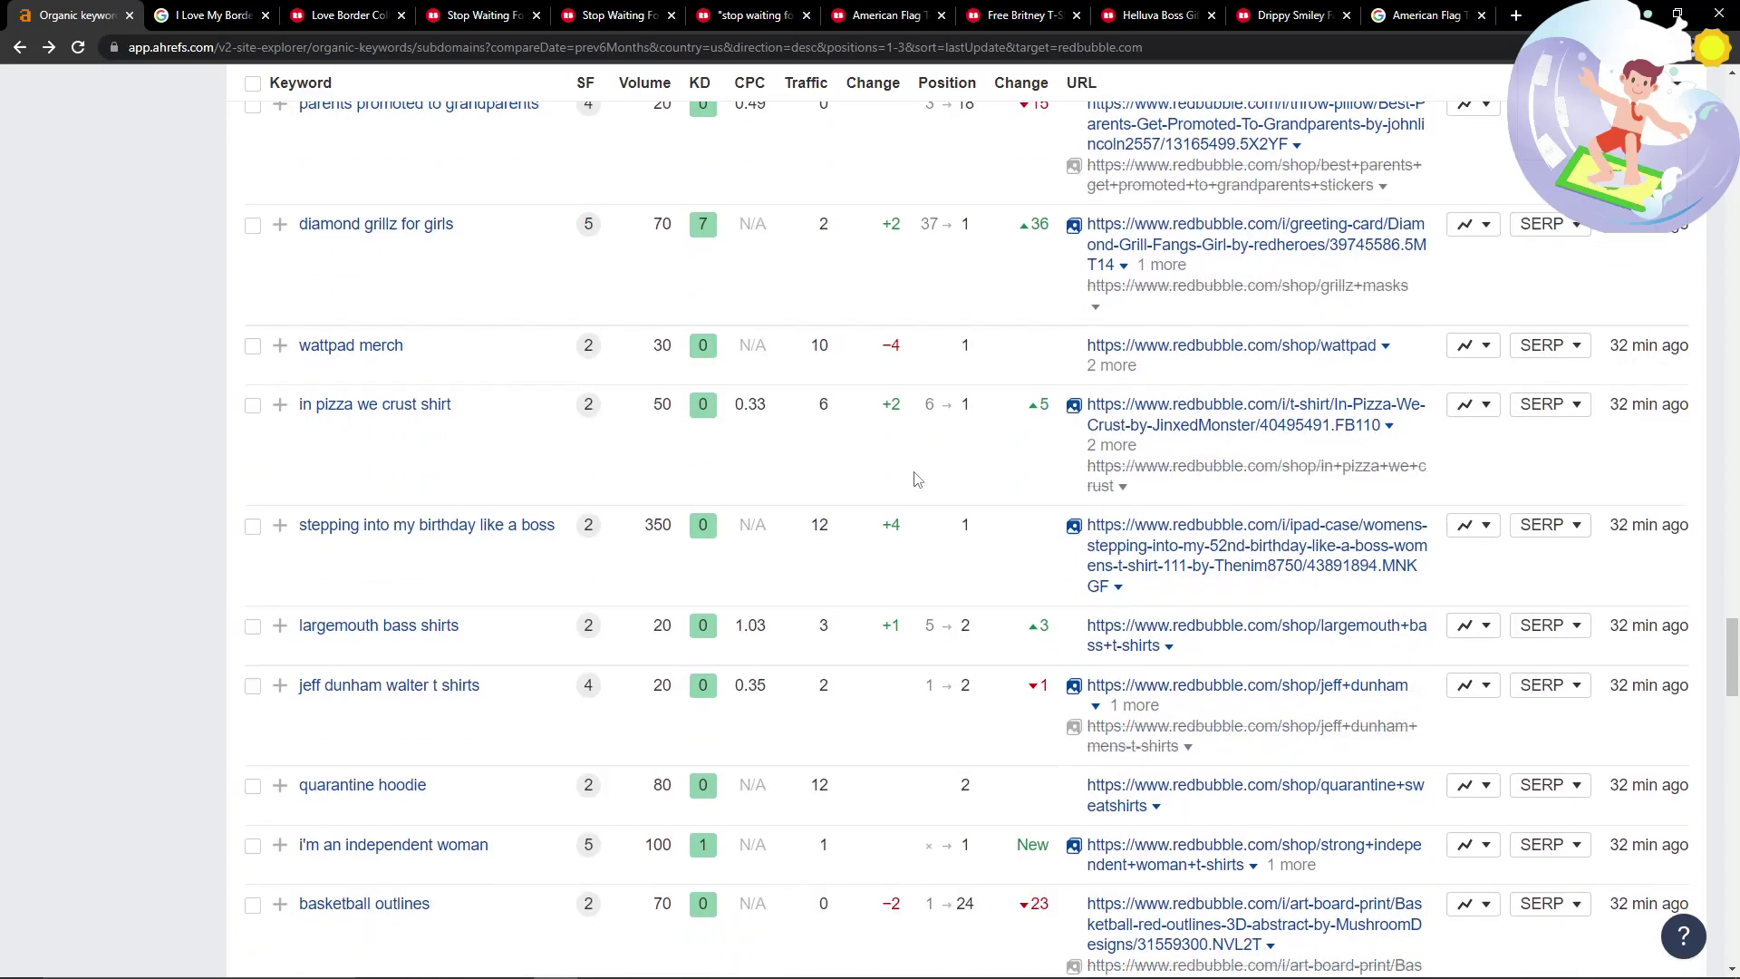
{"action": "scroll", "coordinate": [917, 479], "scroll_direction": "down", "scroll_amount": 2}
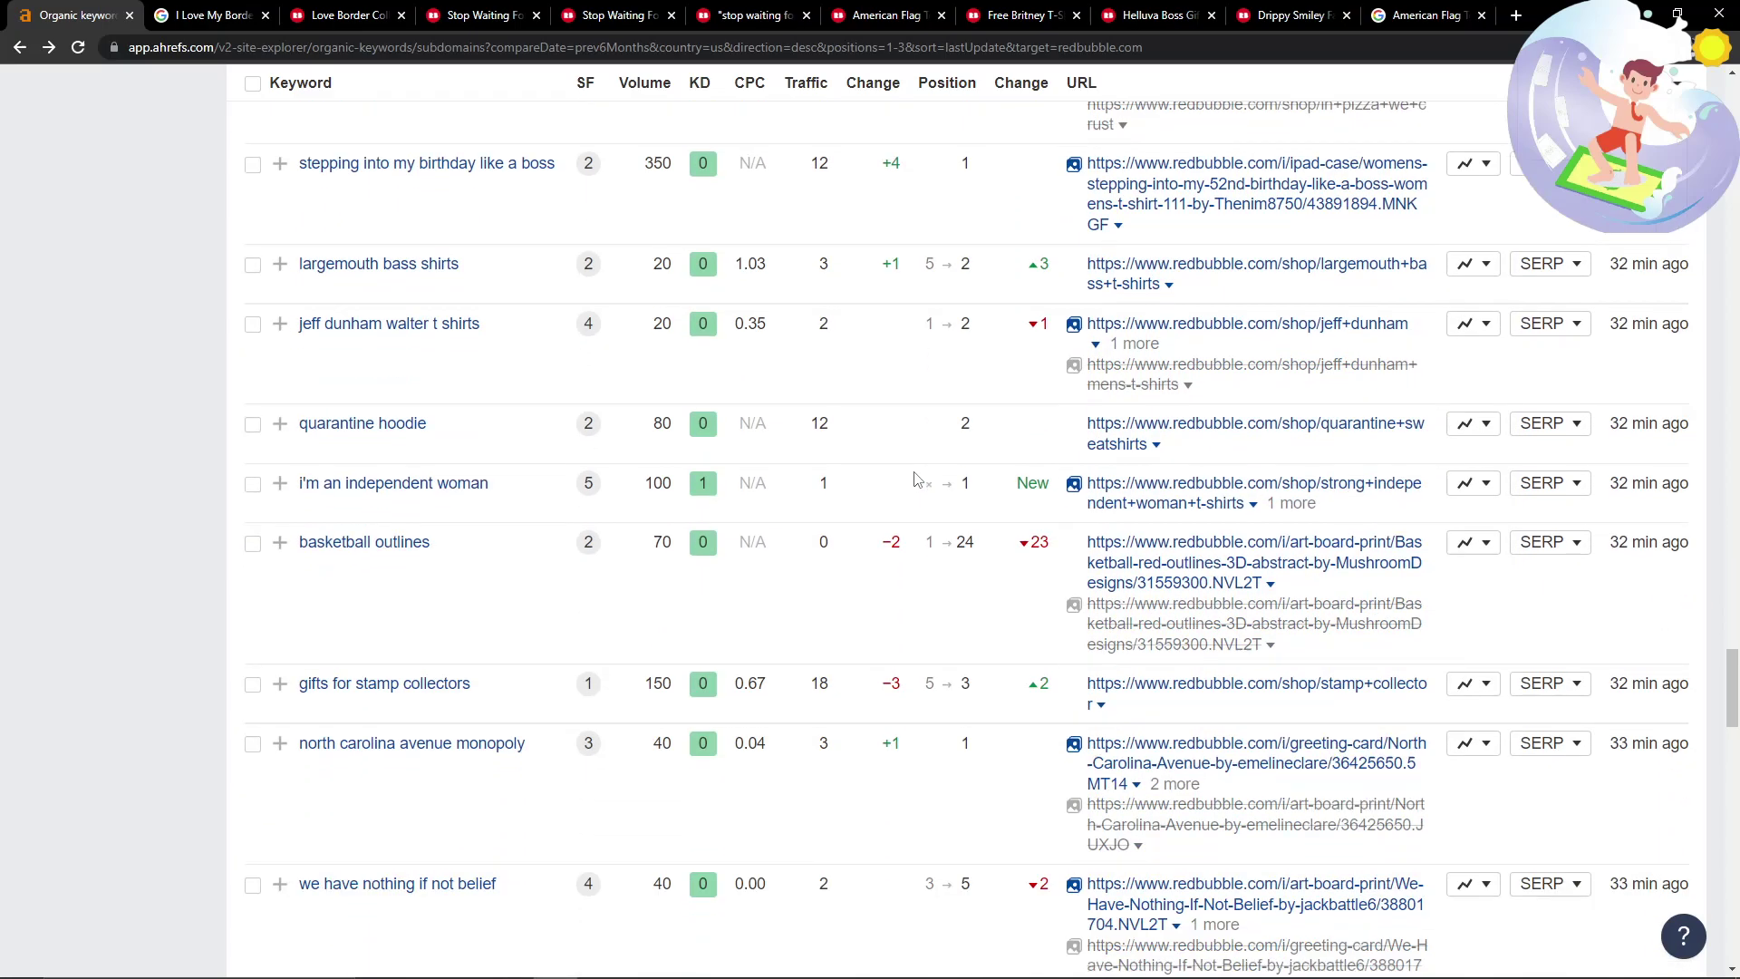
{"action": "scroll", "coordinate": [917, 480], "scroll_direction": "down", "scroll_amount": 2}
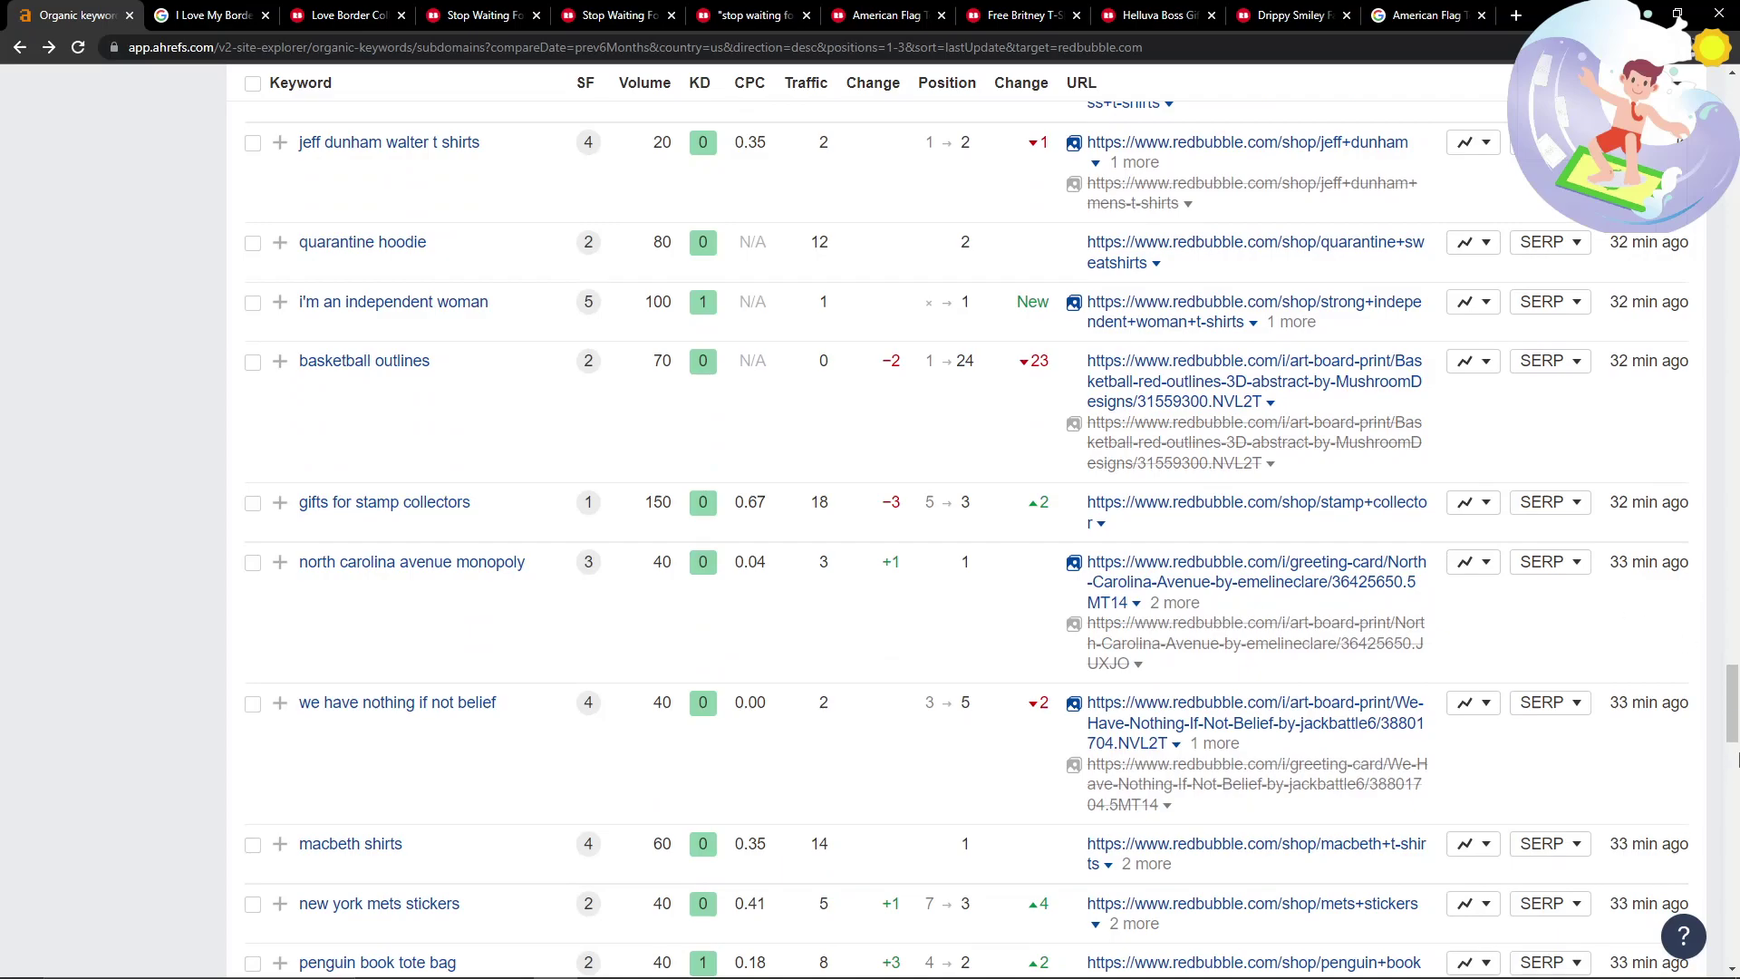
{"action": "left_click_drag", "start_coordinate": [1732, 716], "coordinate": [1732, 127]}
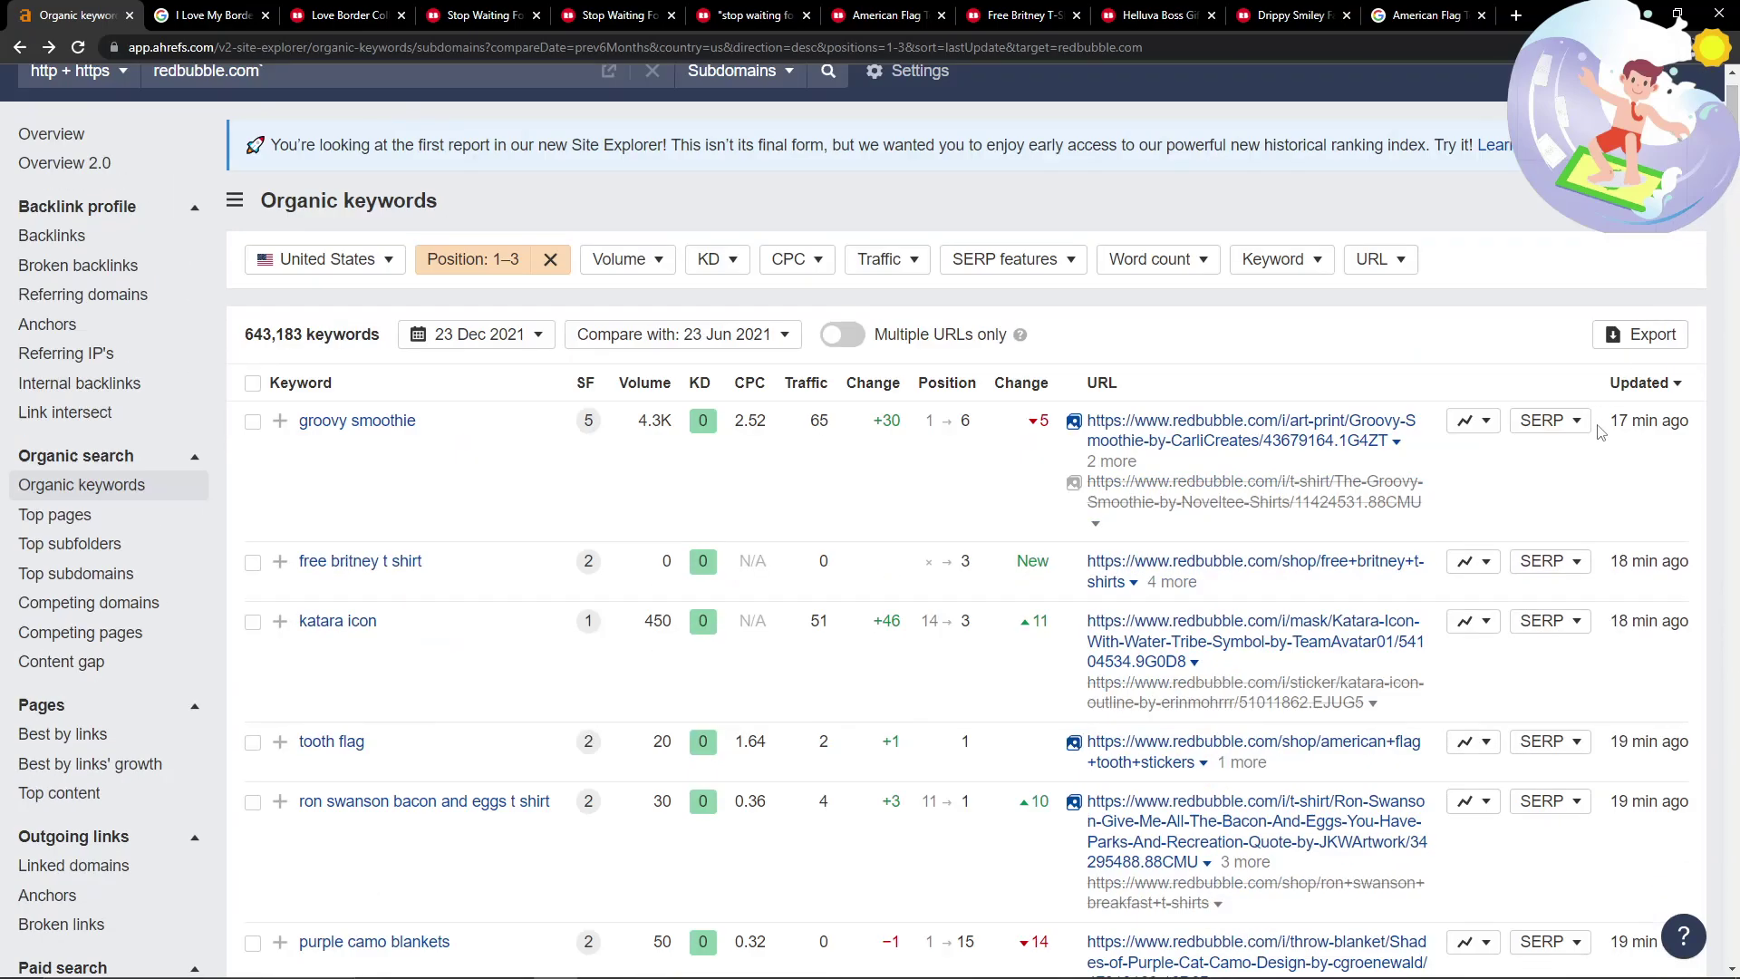
{"action": "scroll", "coordinate": [870, 345], "scroll_direction": "up", "scroll_amount": 1}
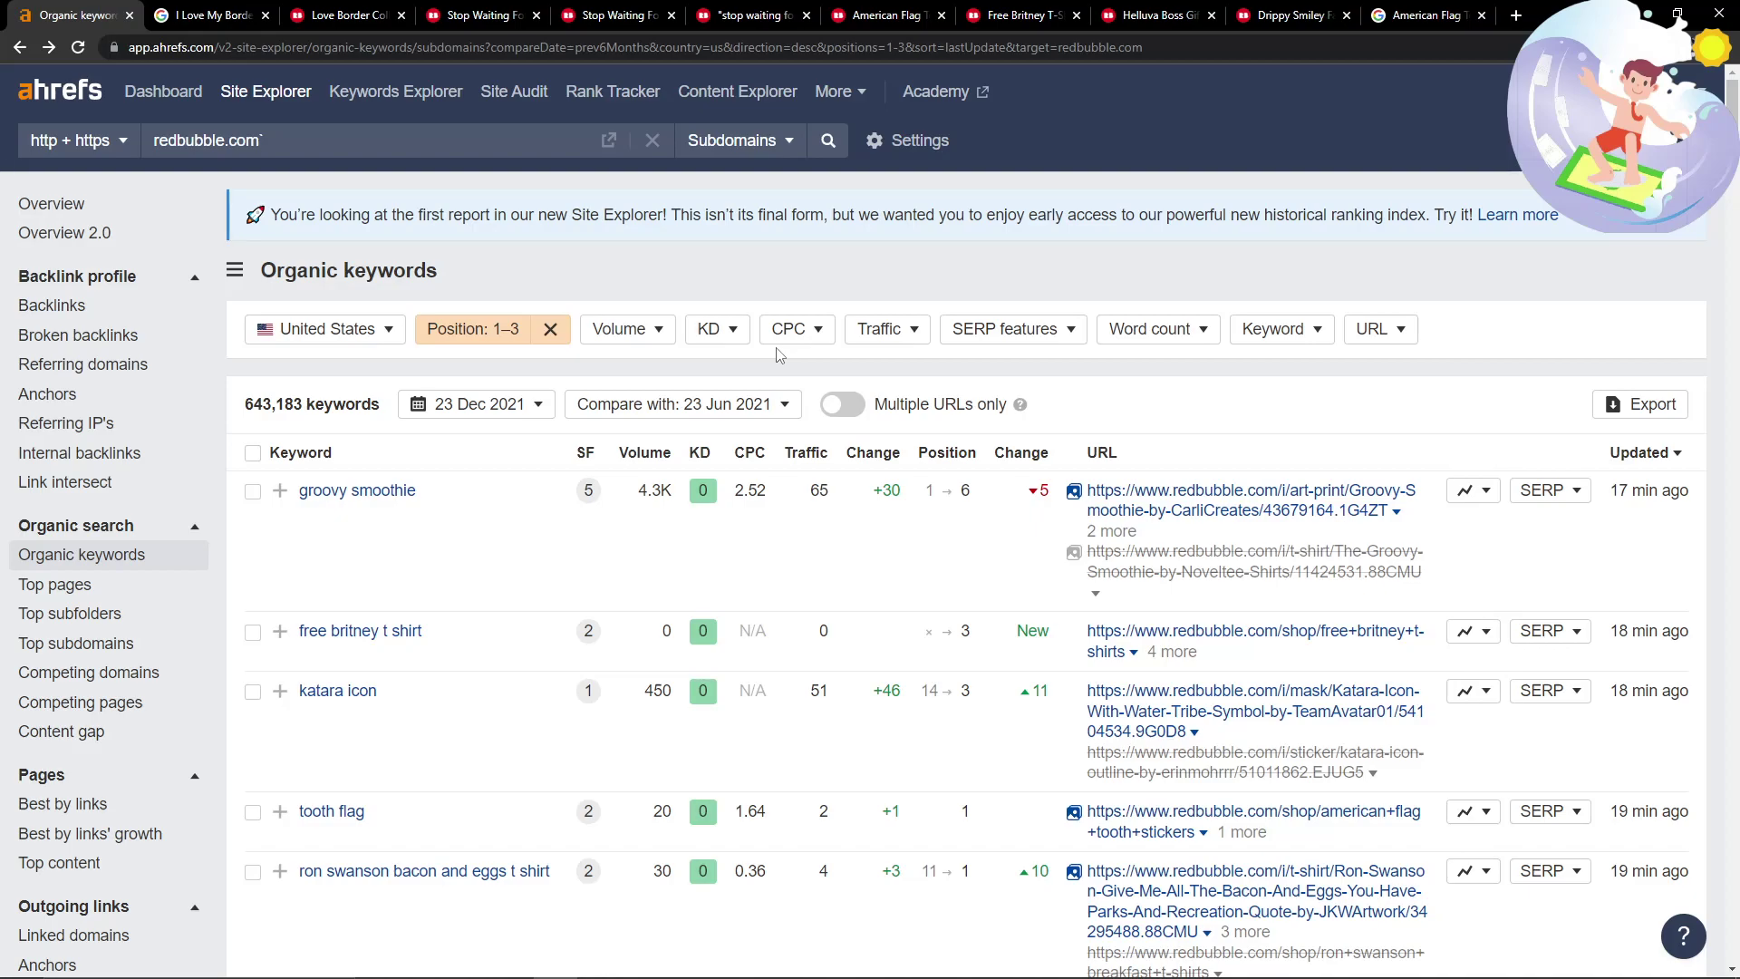
Compare the keyword rankings with the previous month, 23 Nov 2021.
{"action": "left_click_drag", "start_coordinate": [1575, 453], "coordinate": [1686, 454]}
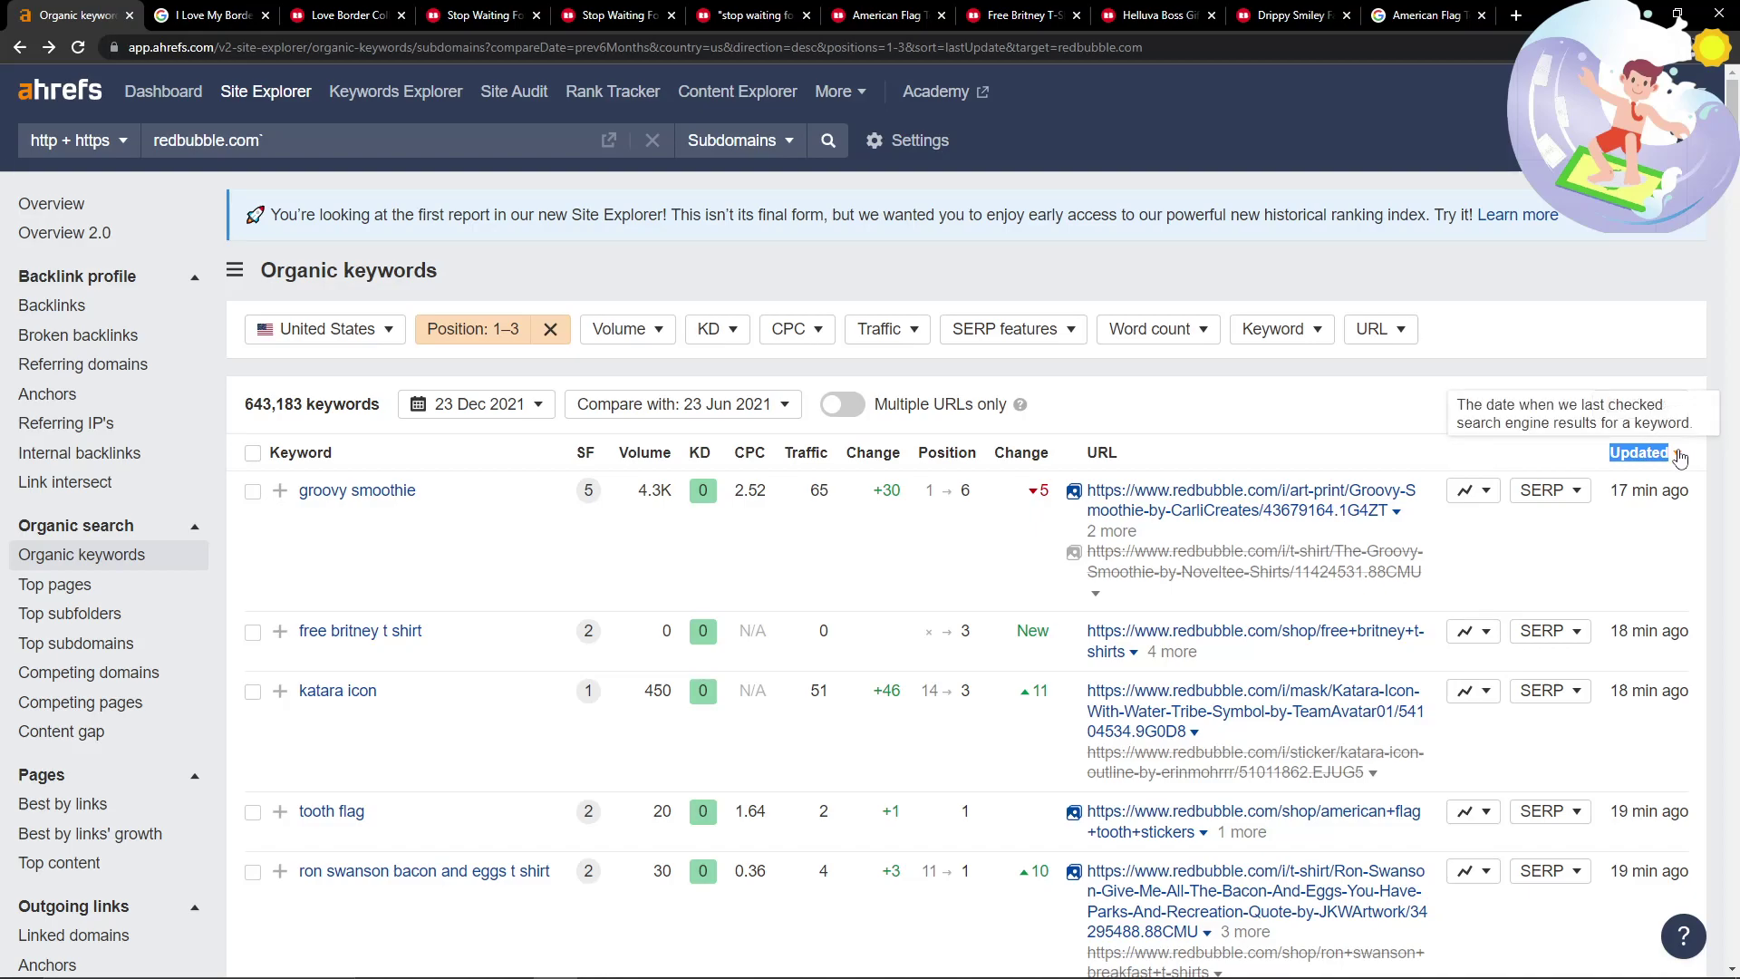
{"action": "left_click", "coordinate": [732, 408]}
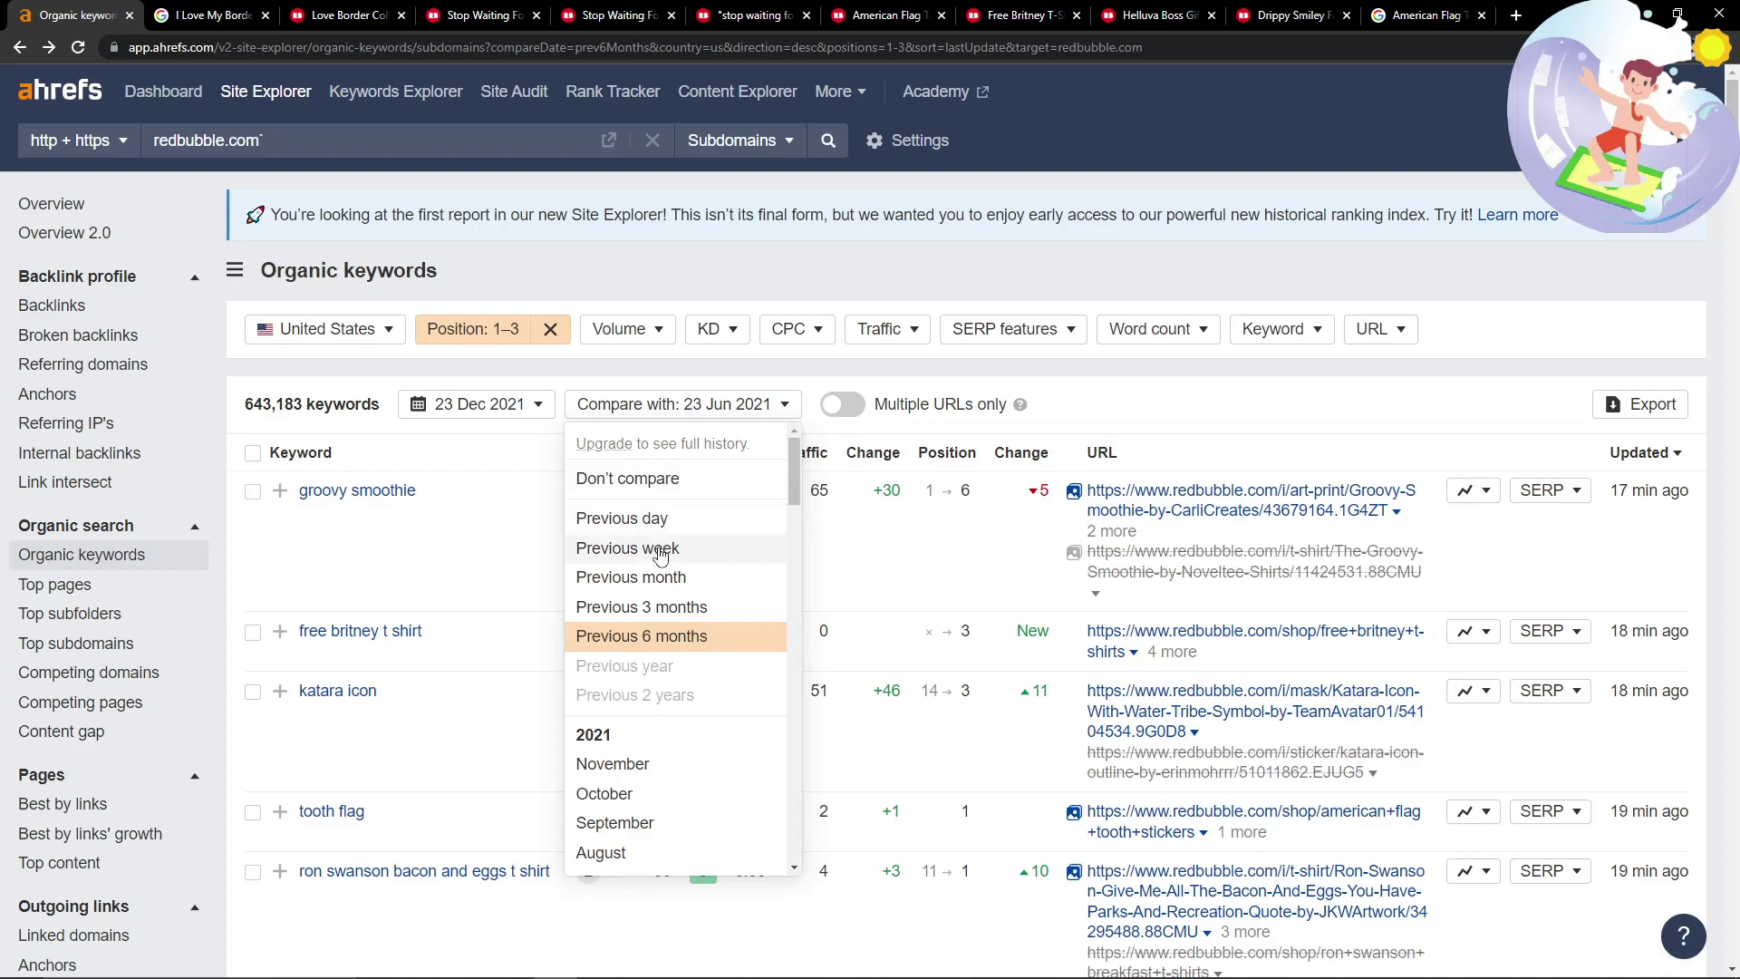
{"action": "left_click", "coordinate": [665, 584]}
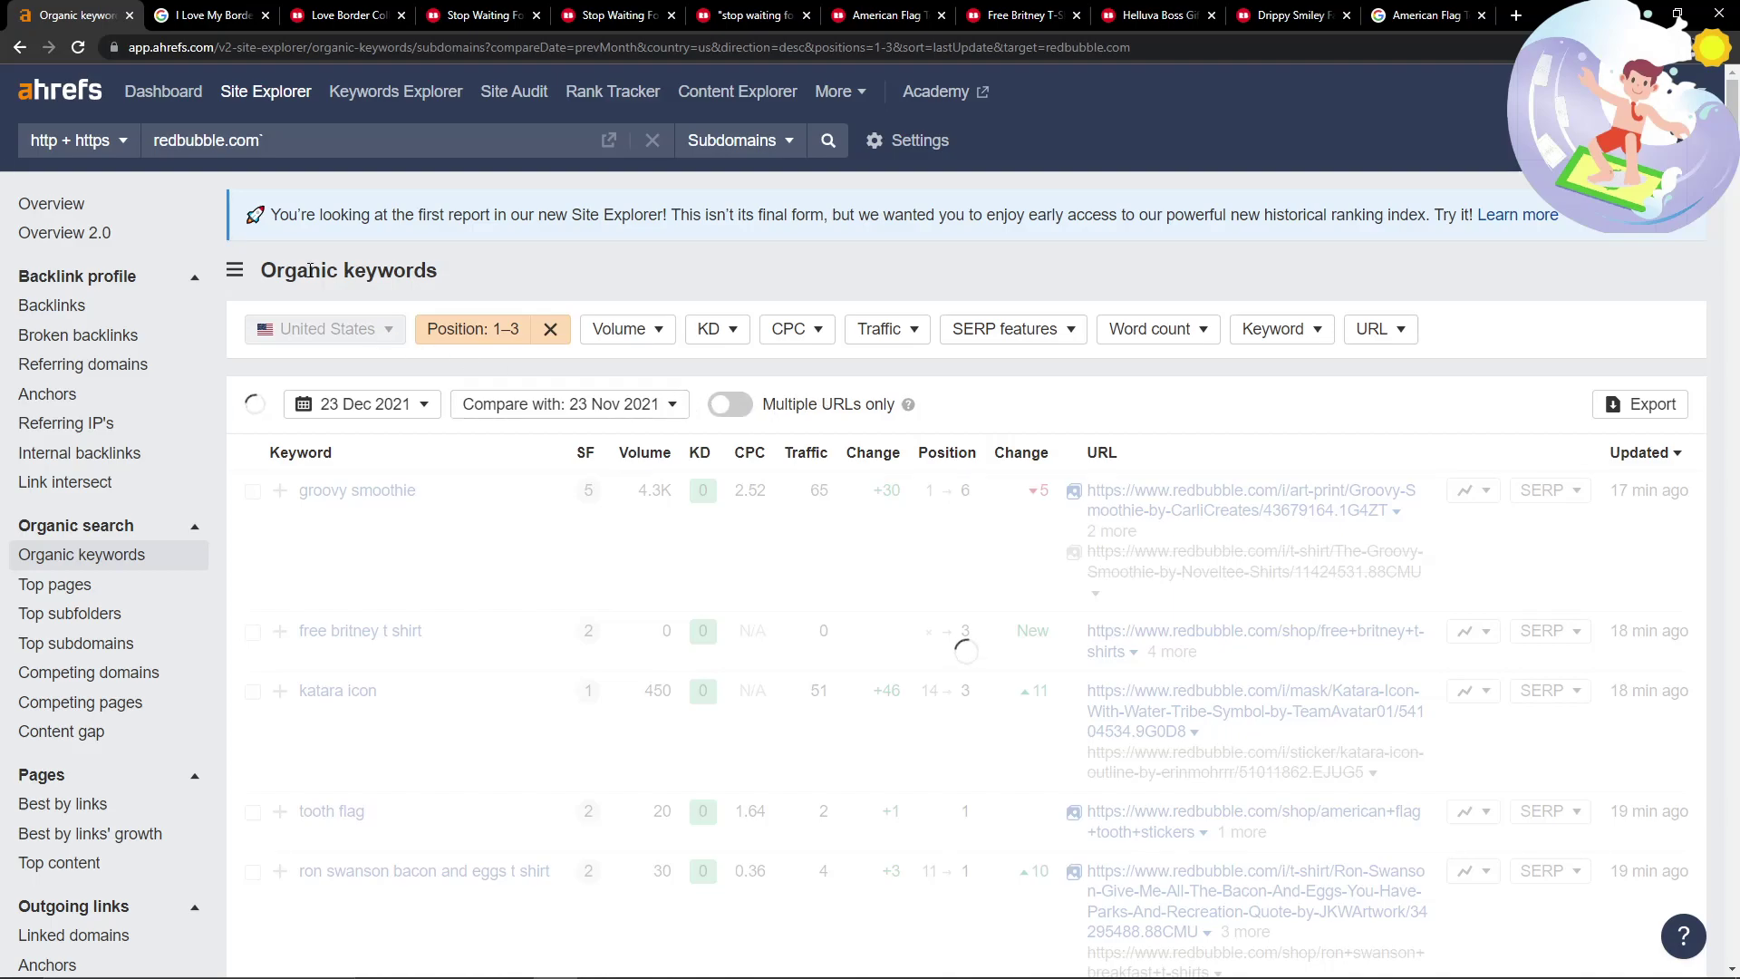
Bring up the SERP features filter options.
{"action": "left_click_drag", "start_coordinate": [268, 275], "coordinate": [450, 269]}
{"action": "left_click", "coordinate": [638, 302]}
{"action": "left_click", "coordinate": [985, 339]}
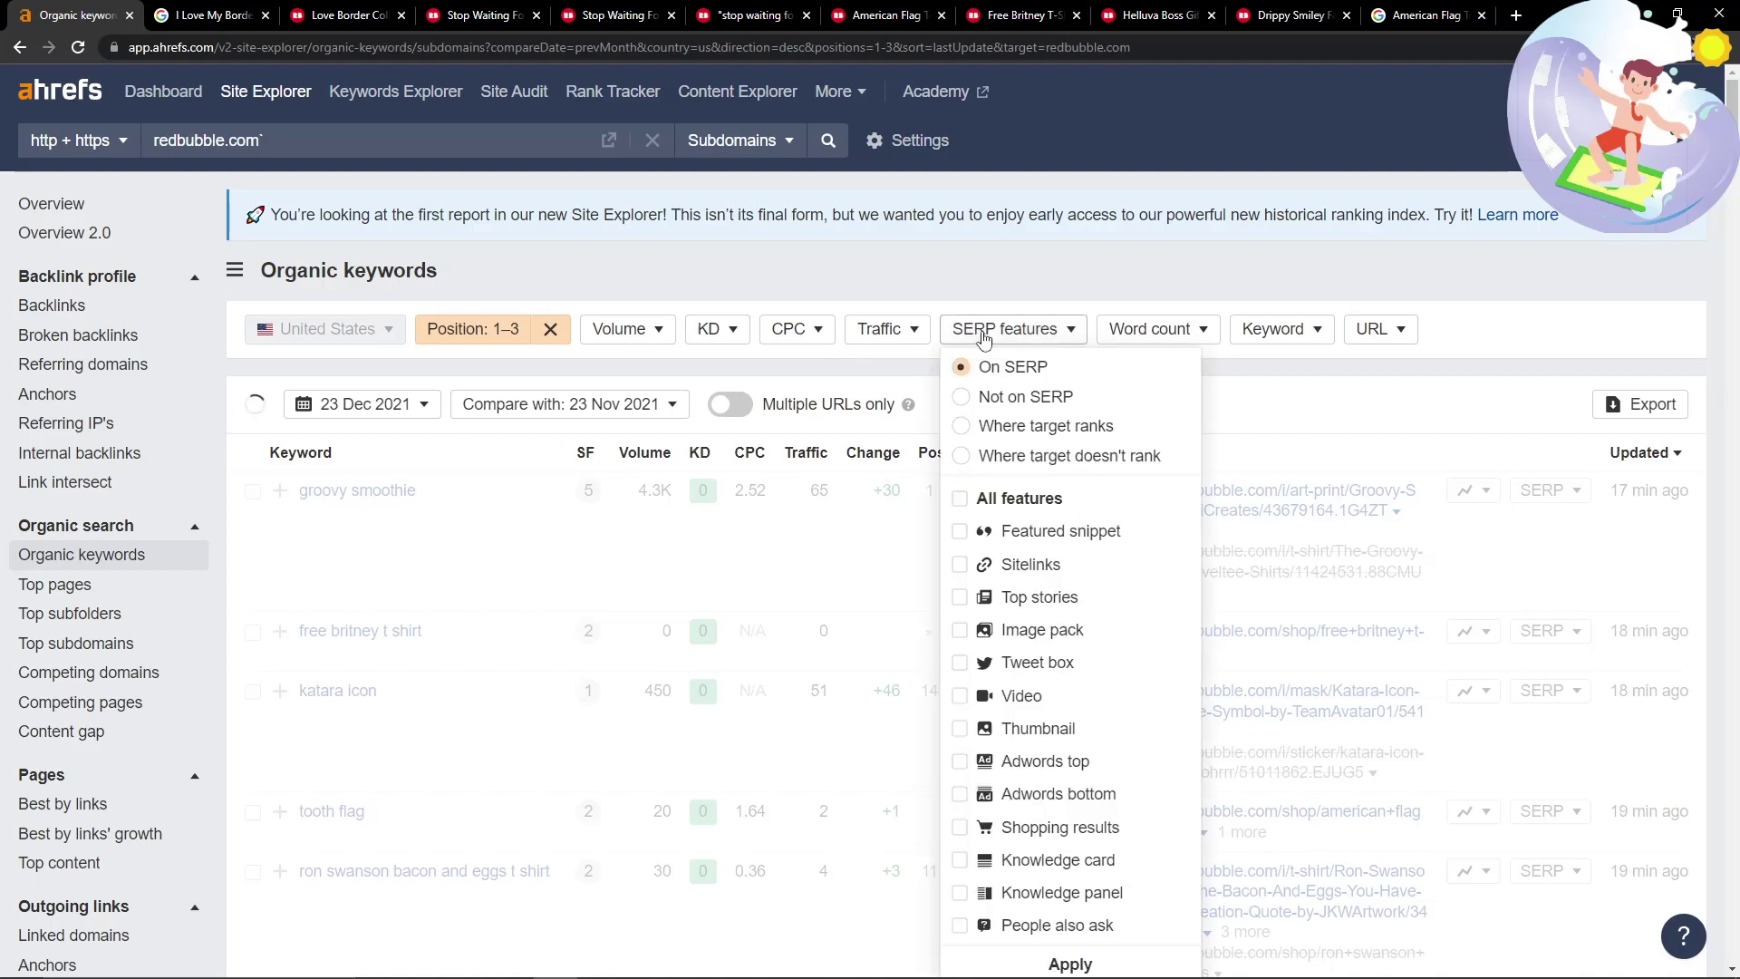
{"action": "left_click", "coordinate": [1032, 263]}
{"action": "scroll", "coordinate": [757, 321], "scroll_direction": "down", "scroll_amount": 1}
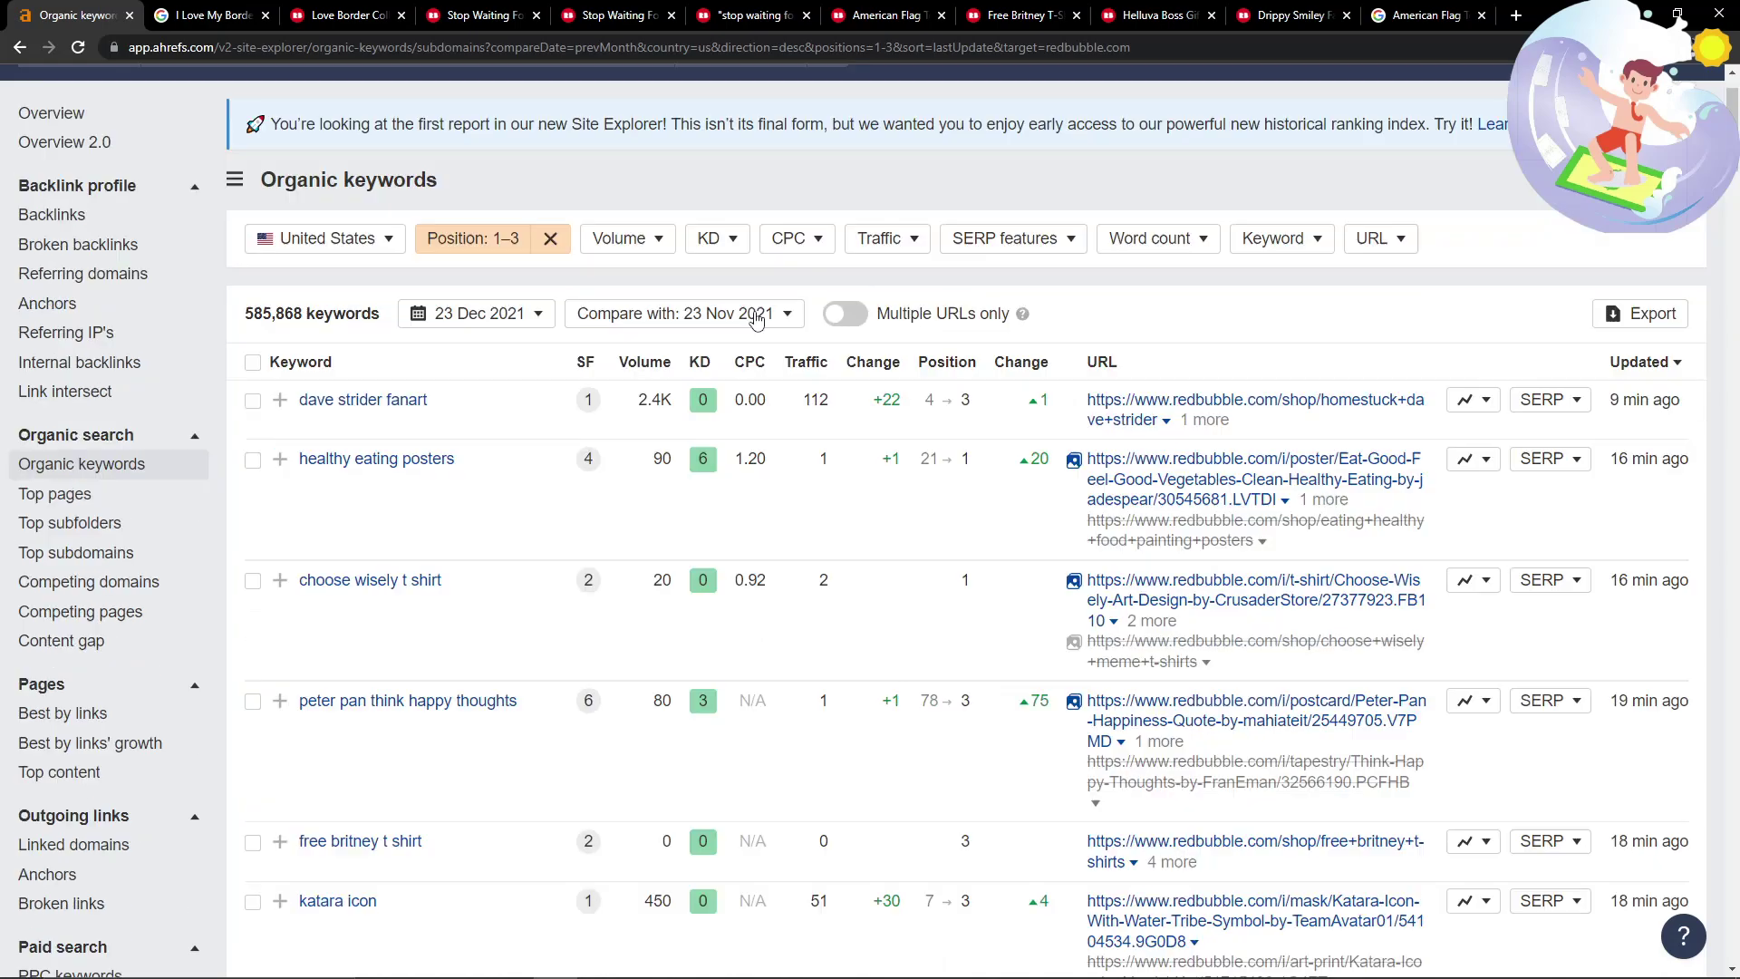
{"action": "scroll", "coordinate": [1114, 346], "scroll_direction": "up", "scroll_amount": 1}
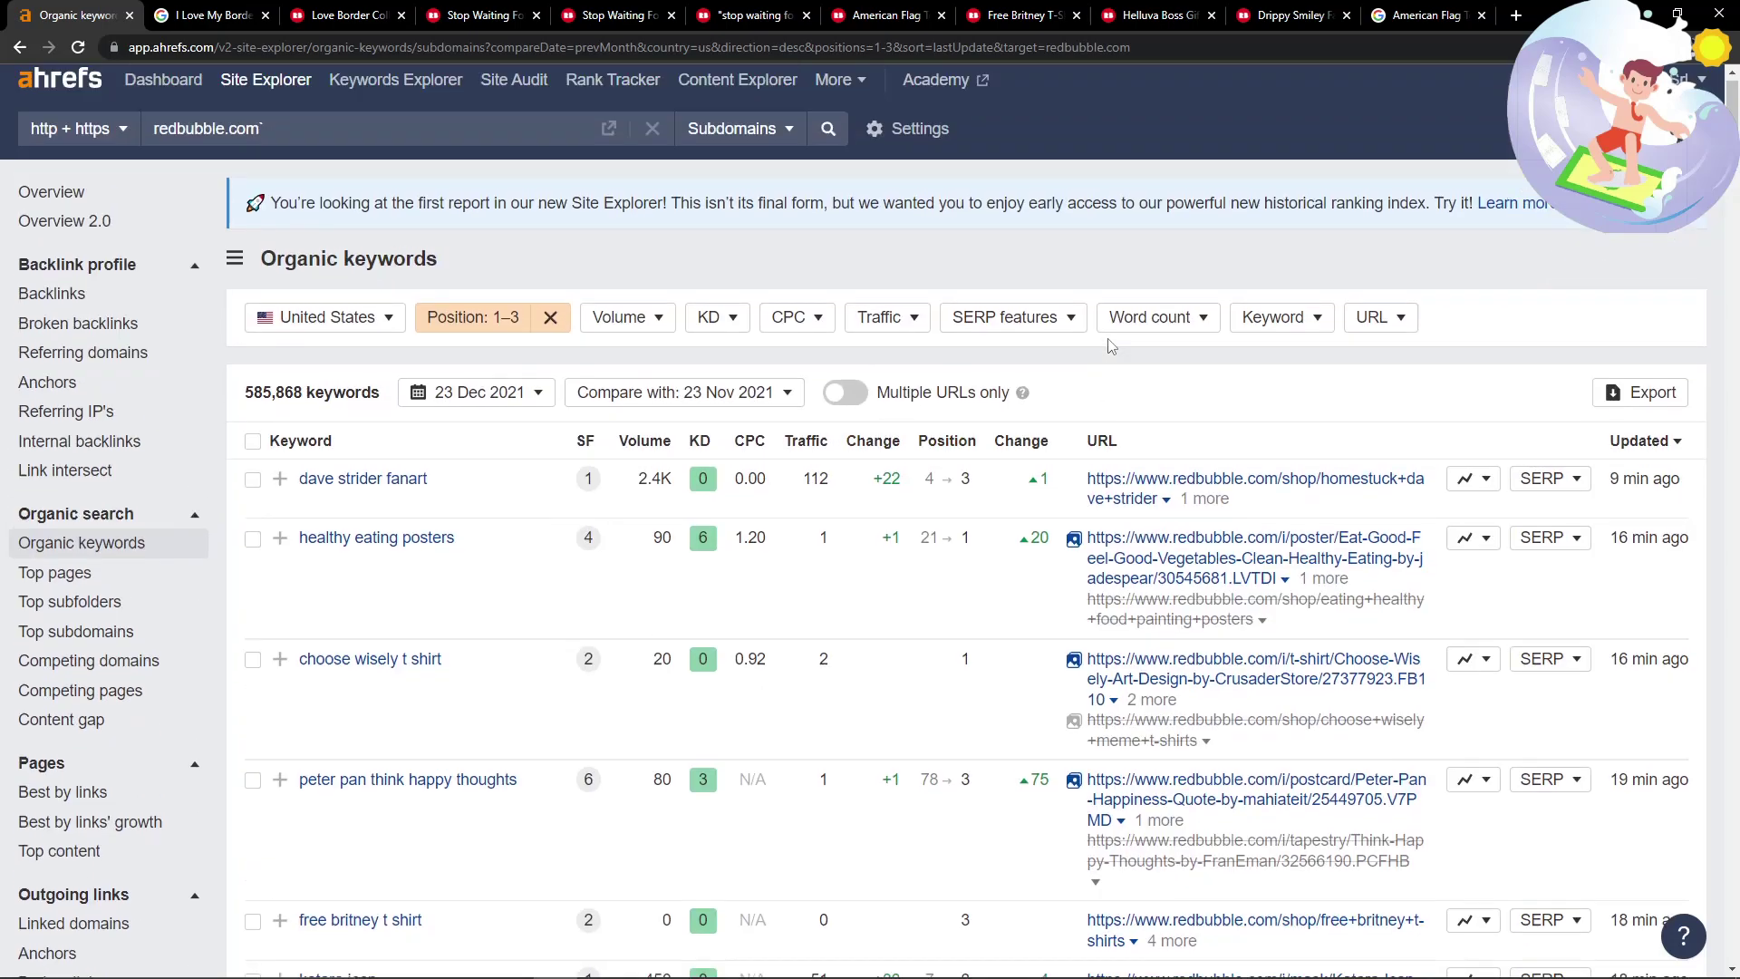
{"action": "scroll", "coordinate": [1025, 471], "scroll_direction": "down", "scroll_amount": 20}
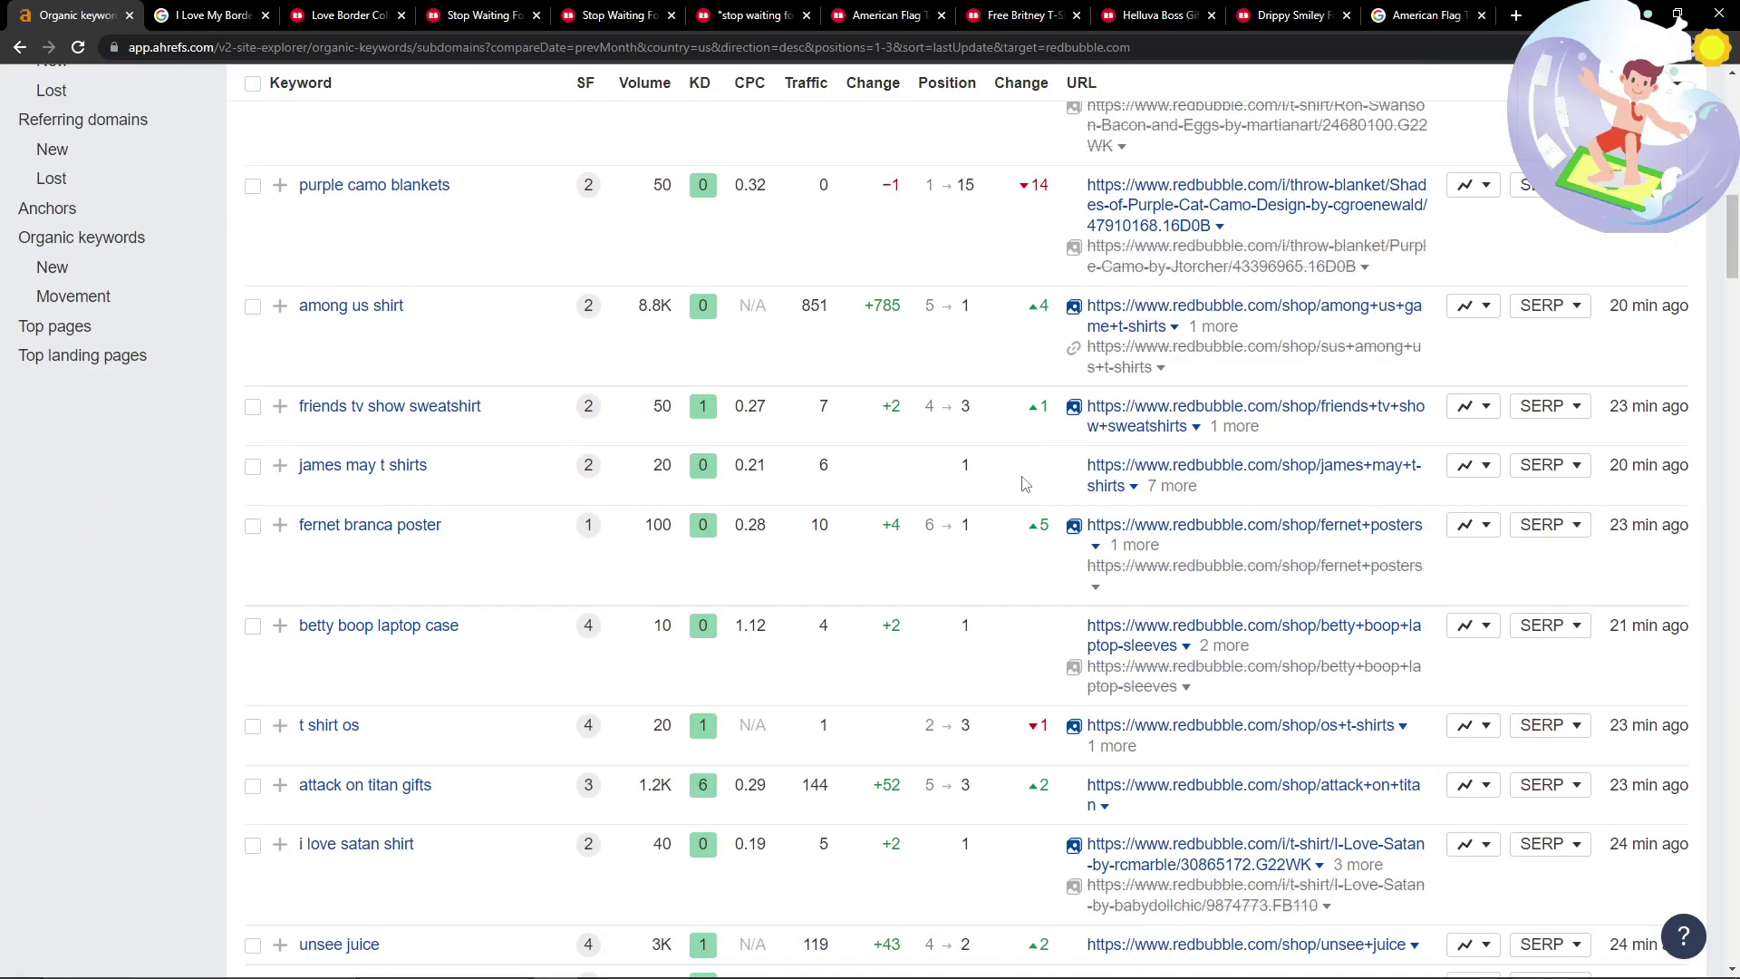
{"action": "scroll", "coordinate": [1024, 483], "scroll_direction": "up", "scroll_amount": 20}
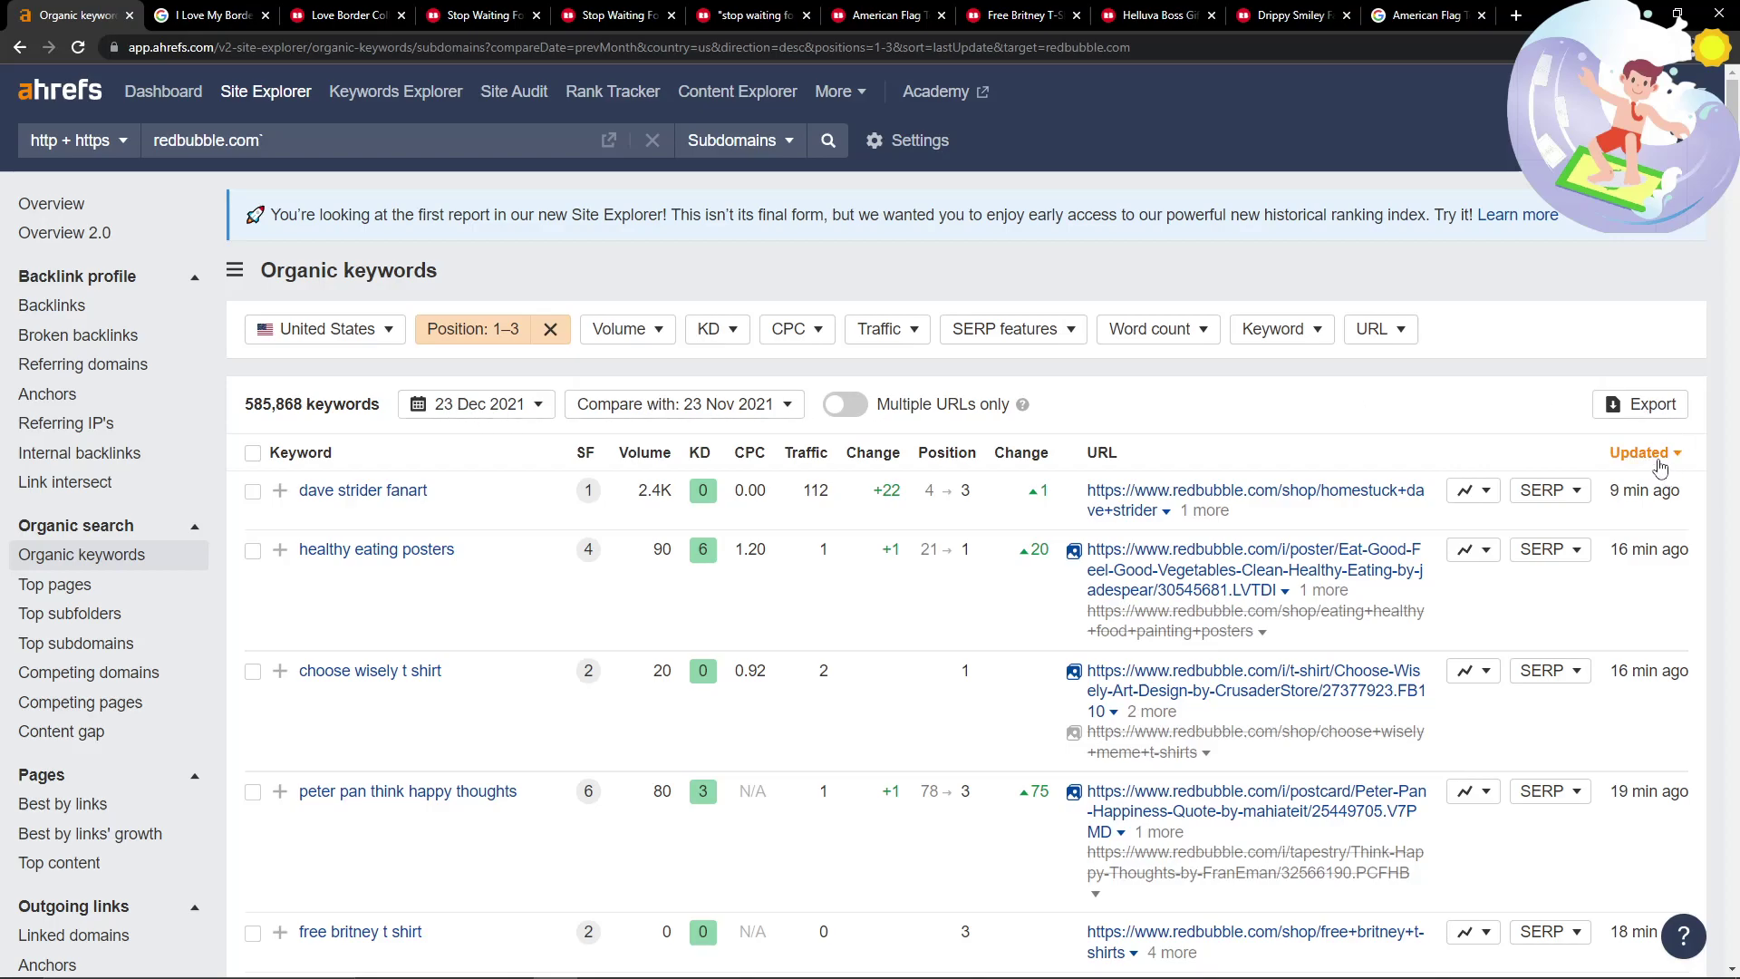
{"action": "scroll", "coordinate": [743, 471], "scroll_direction": "down", "scroll_amount": 1}
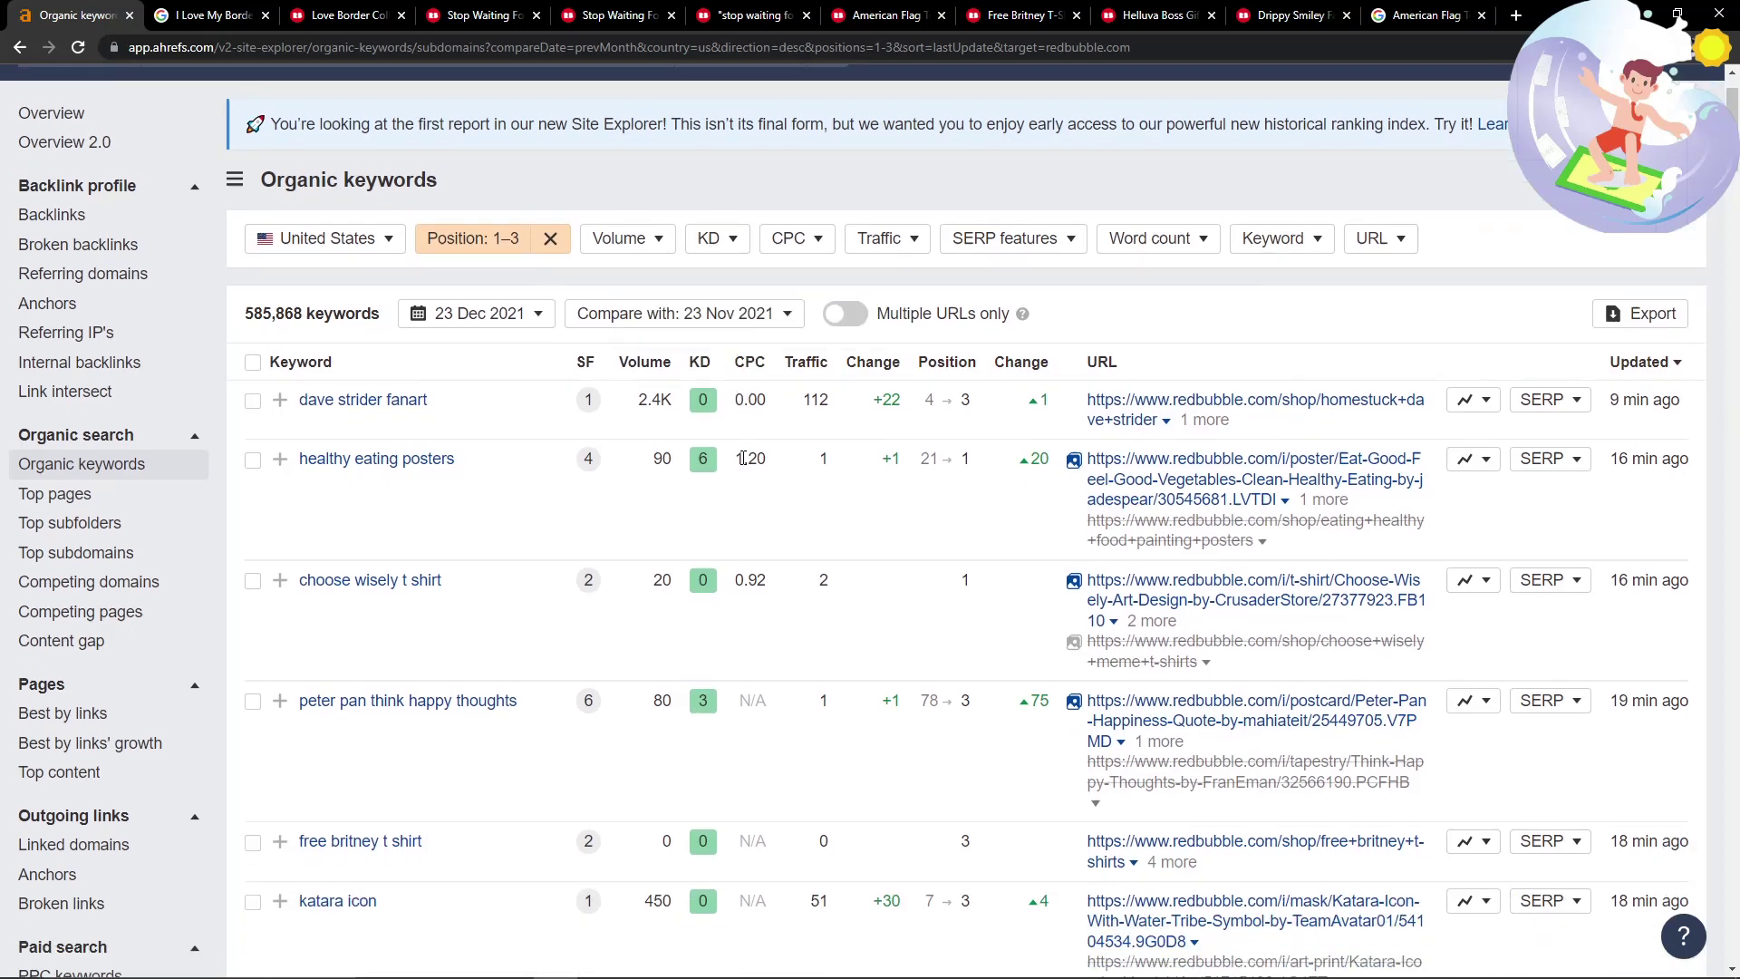
{"action": "scroll", "coordinate": [743, 458], "scroll_direction": "down", "scroll_amount": 1}
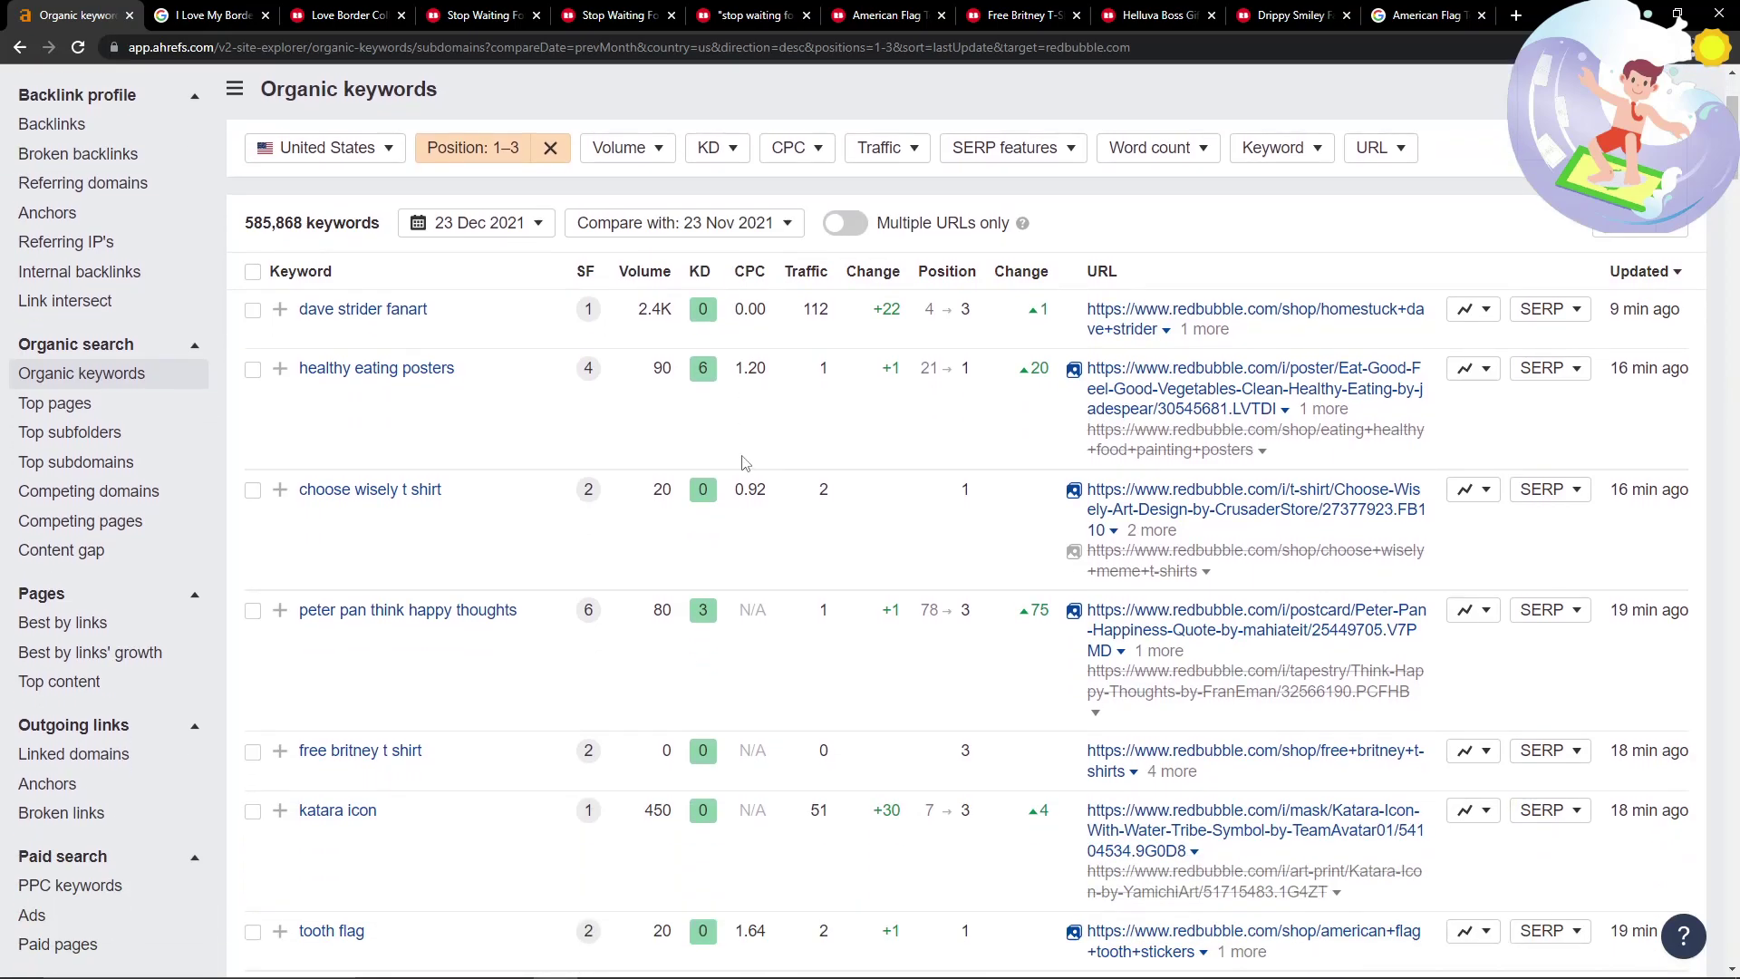
{"action": "scroll", "coordinate": [745, 464], "scroll_direction": "down", "scroll_amount": 4}
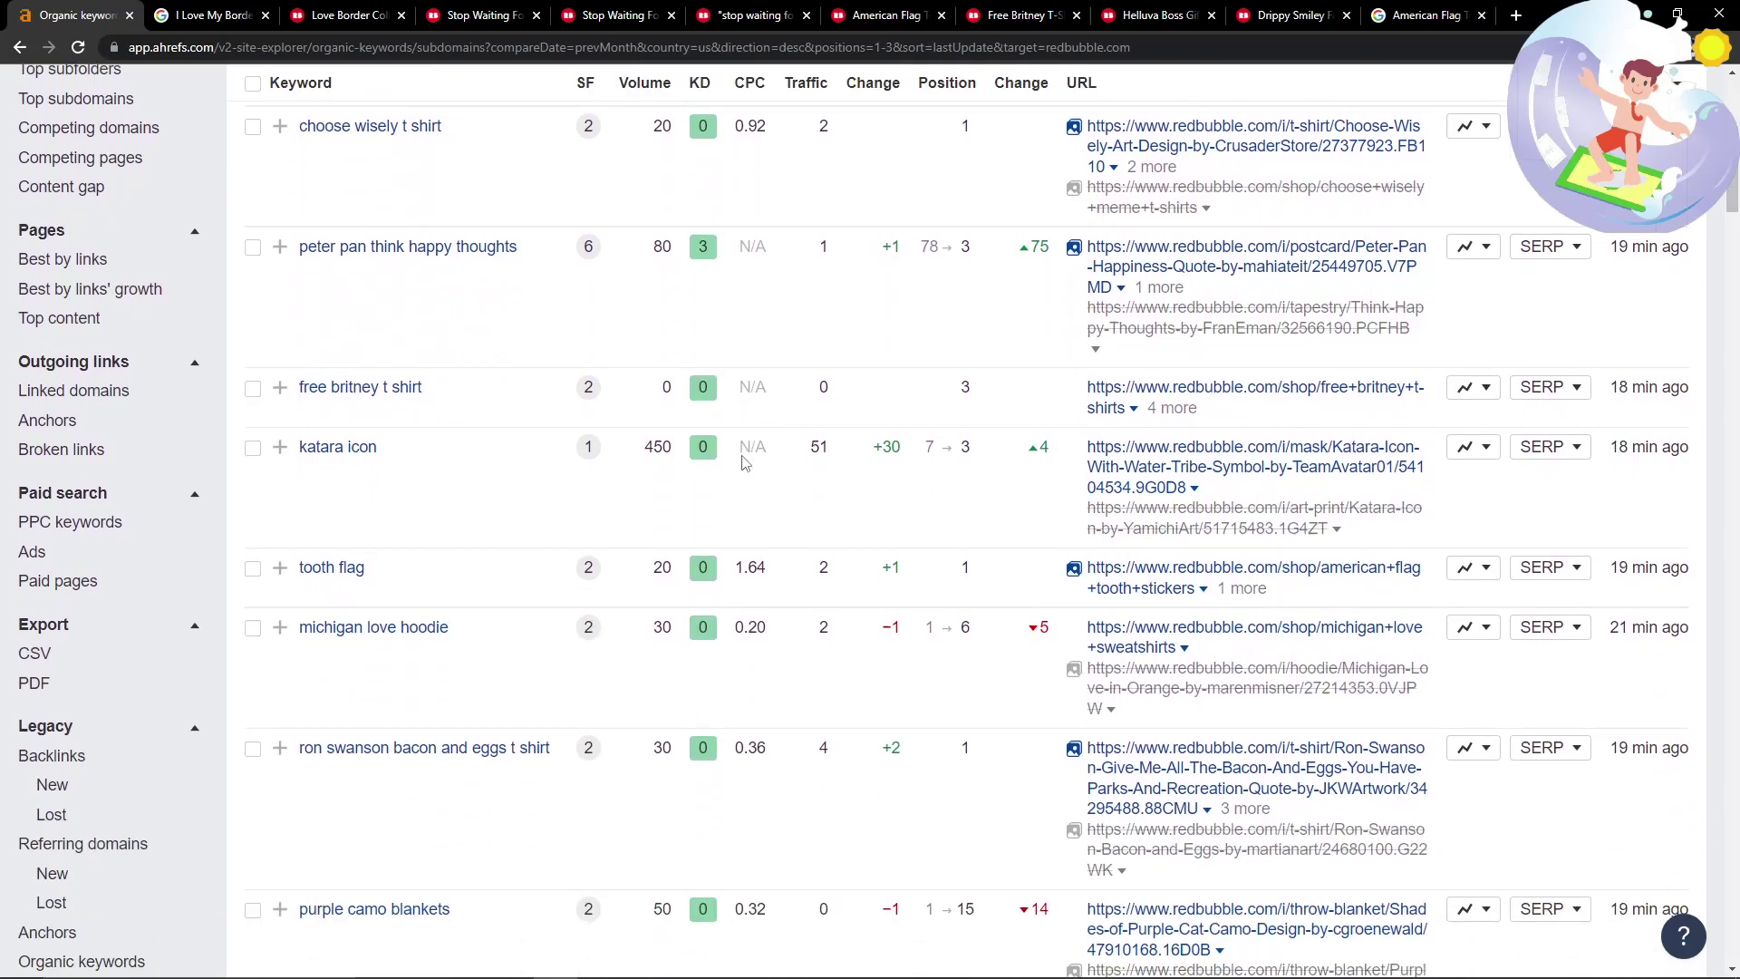
{"action": "scroll", "coordinate": [744, 462], "scroll_direction": "down", "scroll_amount": 8}
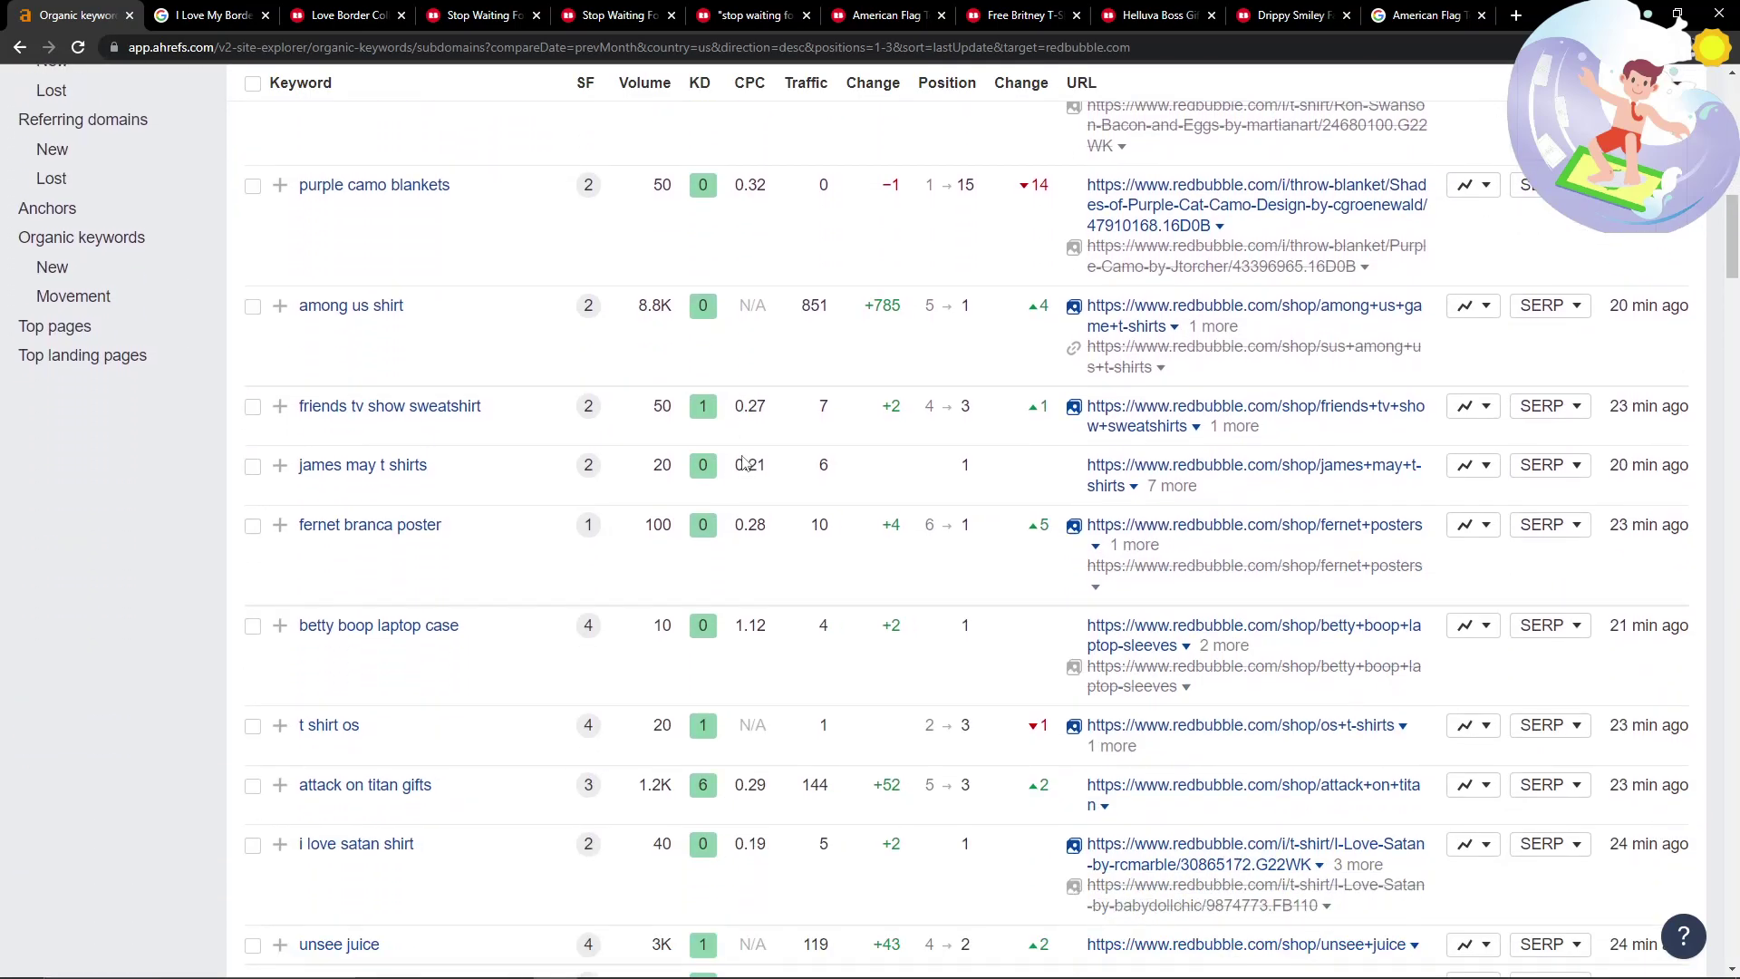
{"action": "scroll", "coordinate": [743, 462], "scroll_direction": "down", "scroll_amount": 5}
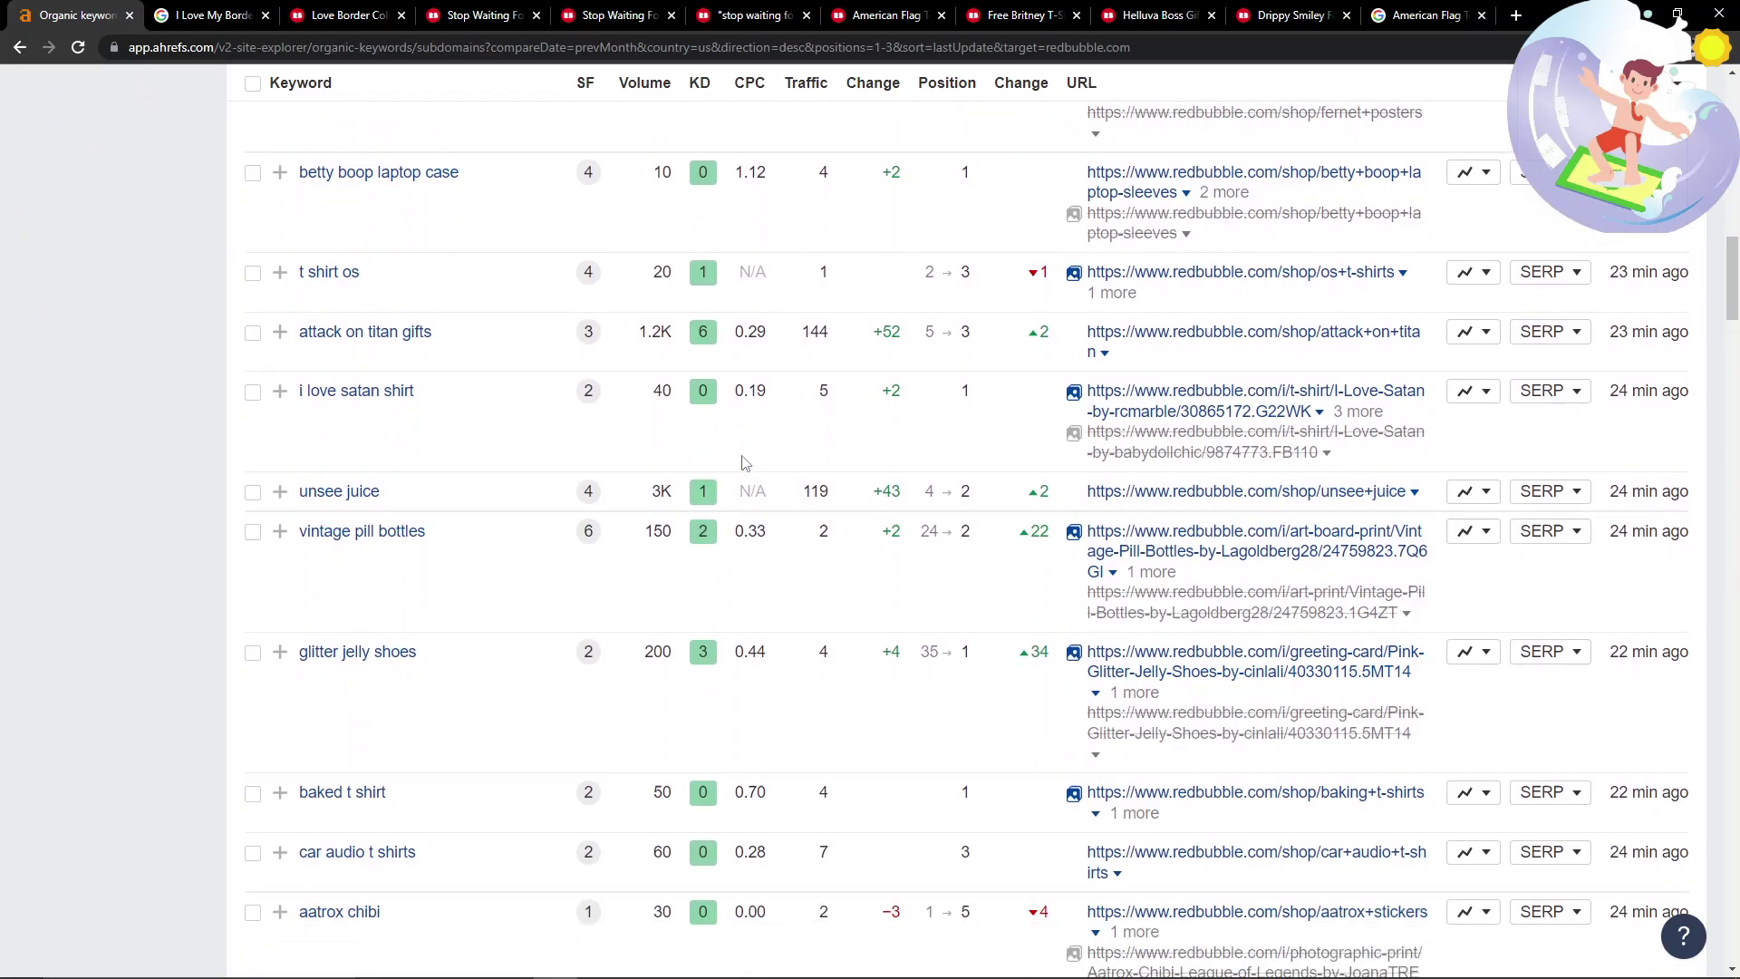
{"action": "scroll", "coordinate": [744, 462], "scroll_direction": "down", "scroll_amount": 7}
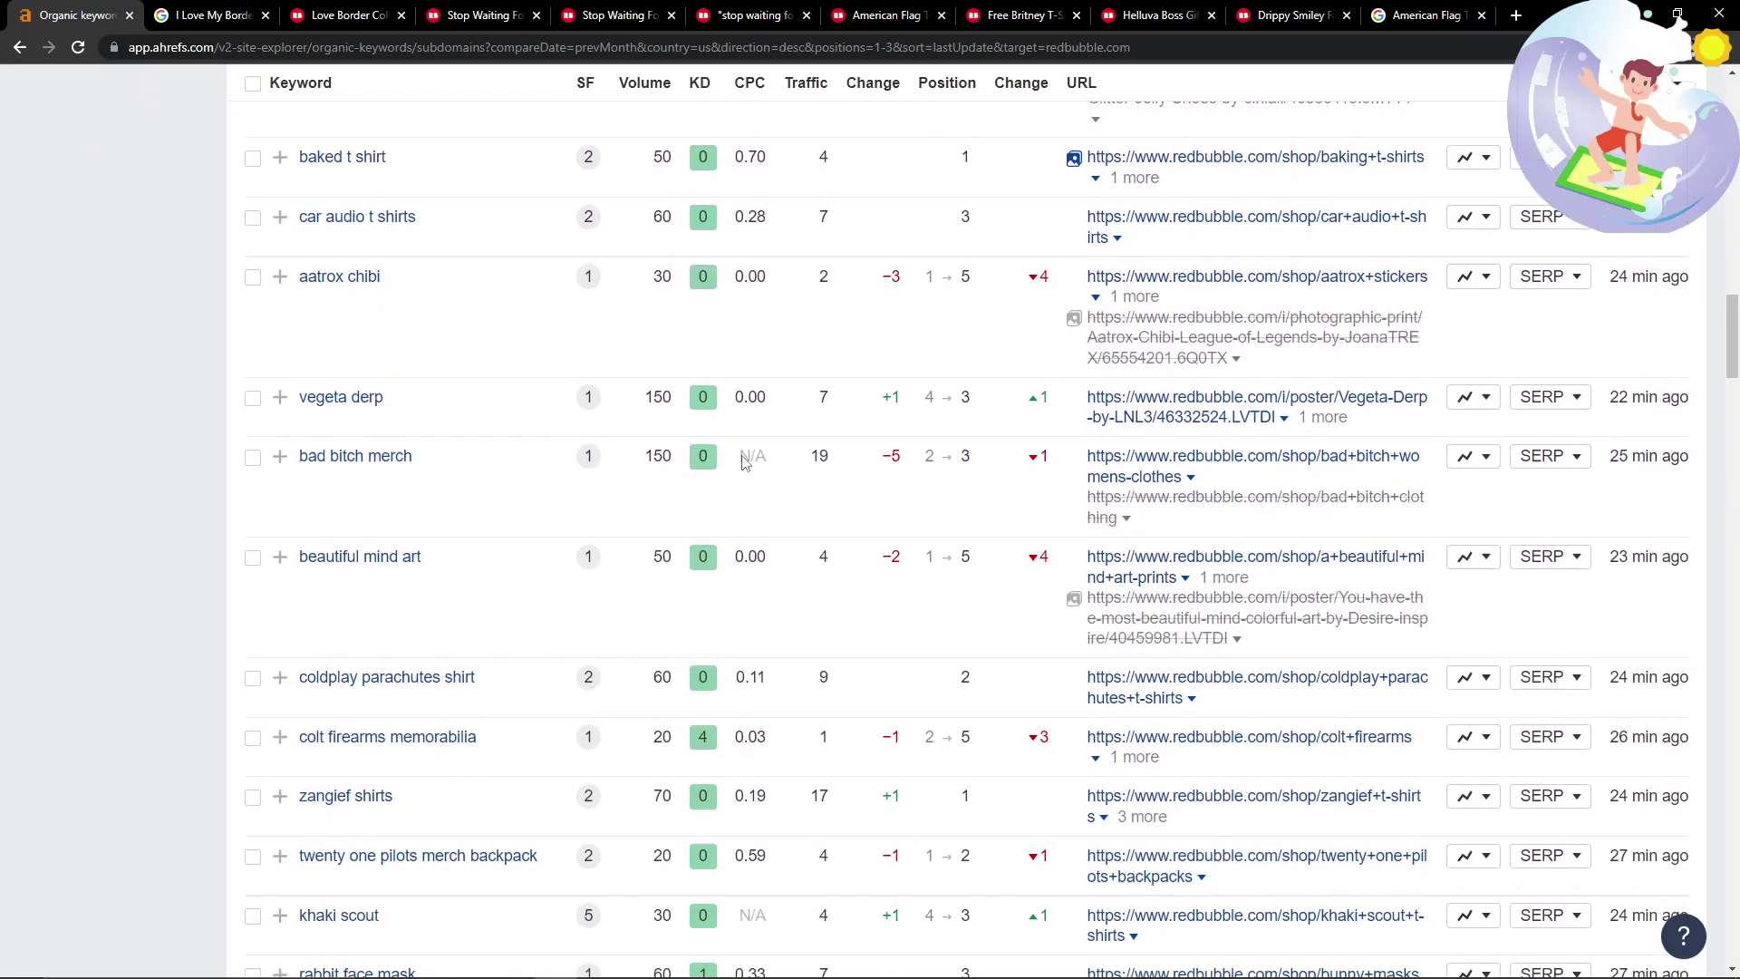
{"action": "scroll", "coordinate": [744, 462], "scroll_direction": "down", "scroll_amount": 8}
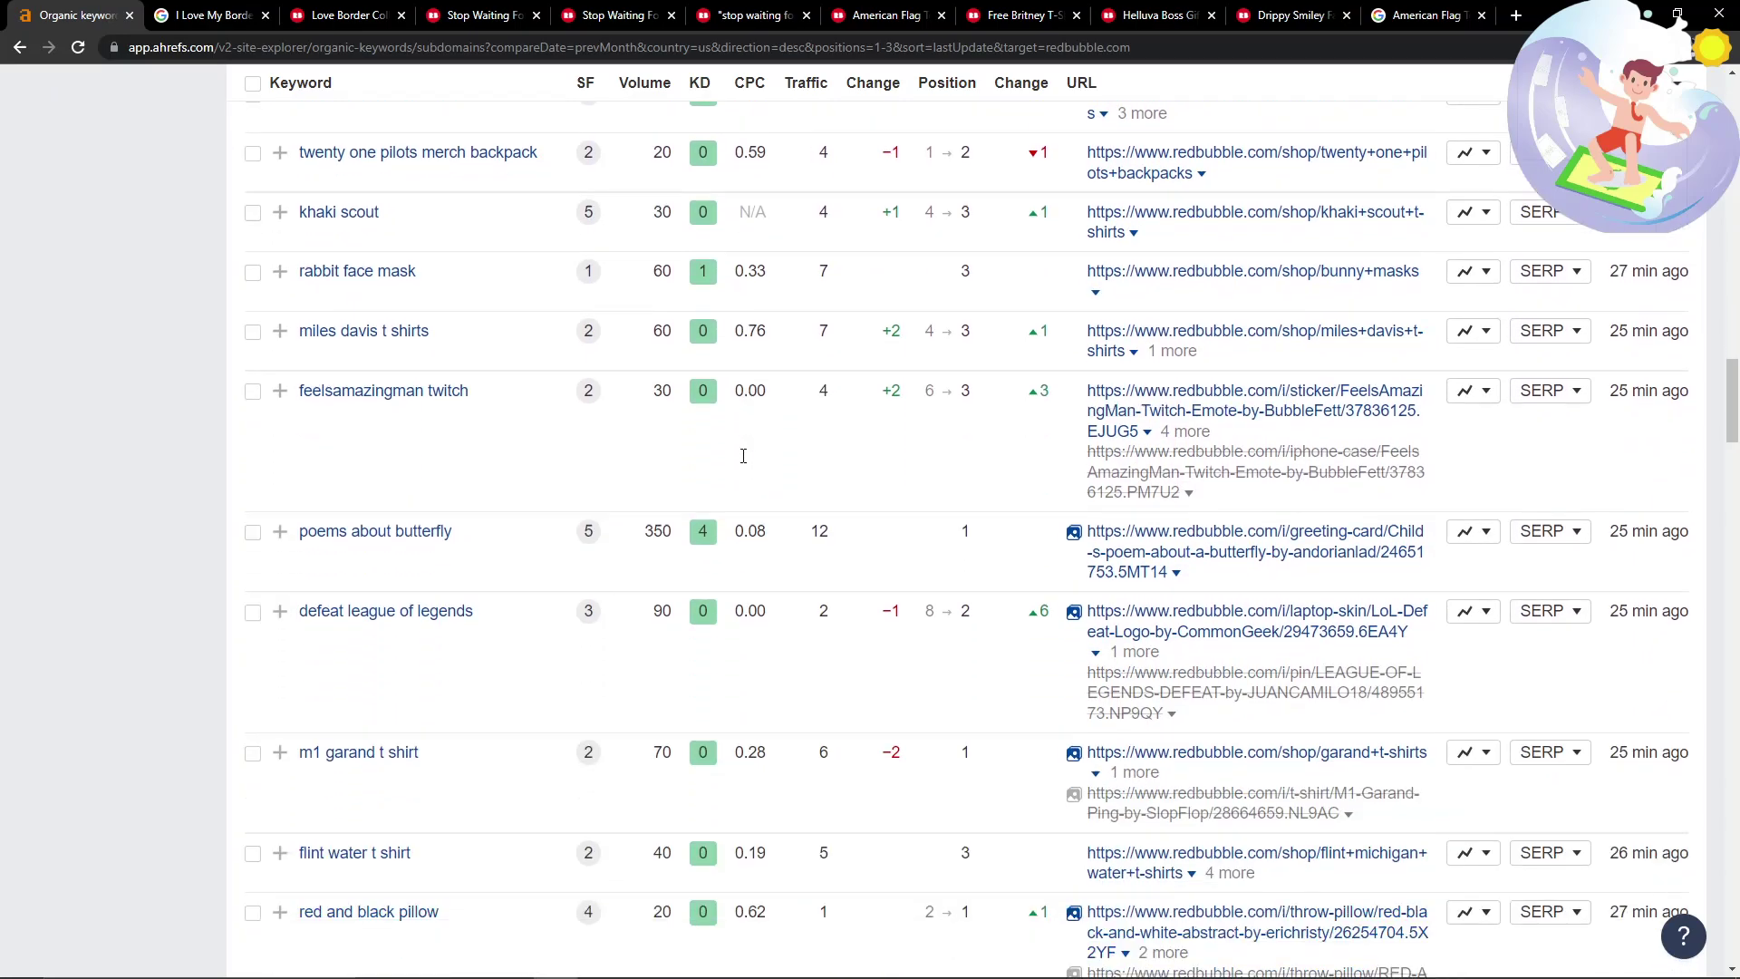
{"action": "scroll", "coordinate": [743, 456], "scroll_direction": "down", "scroll_amount": 6}
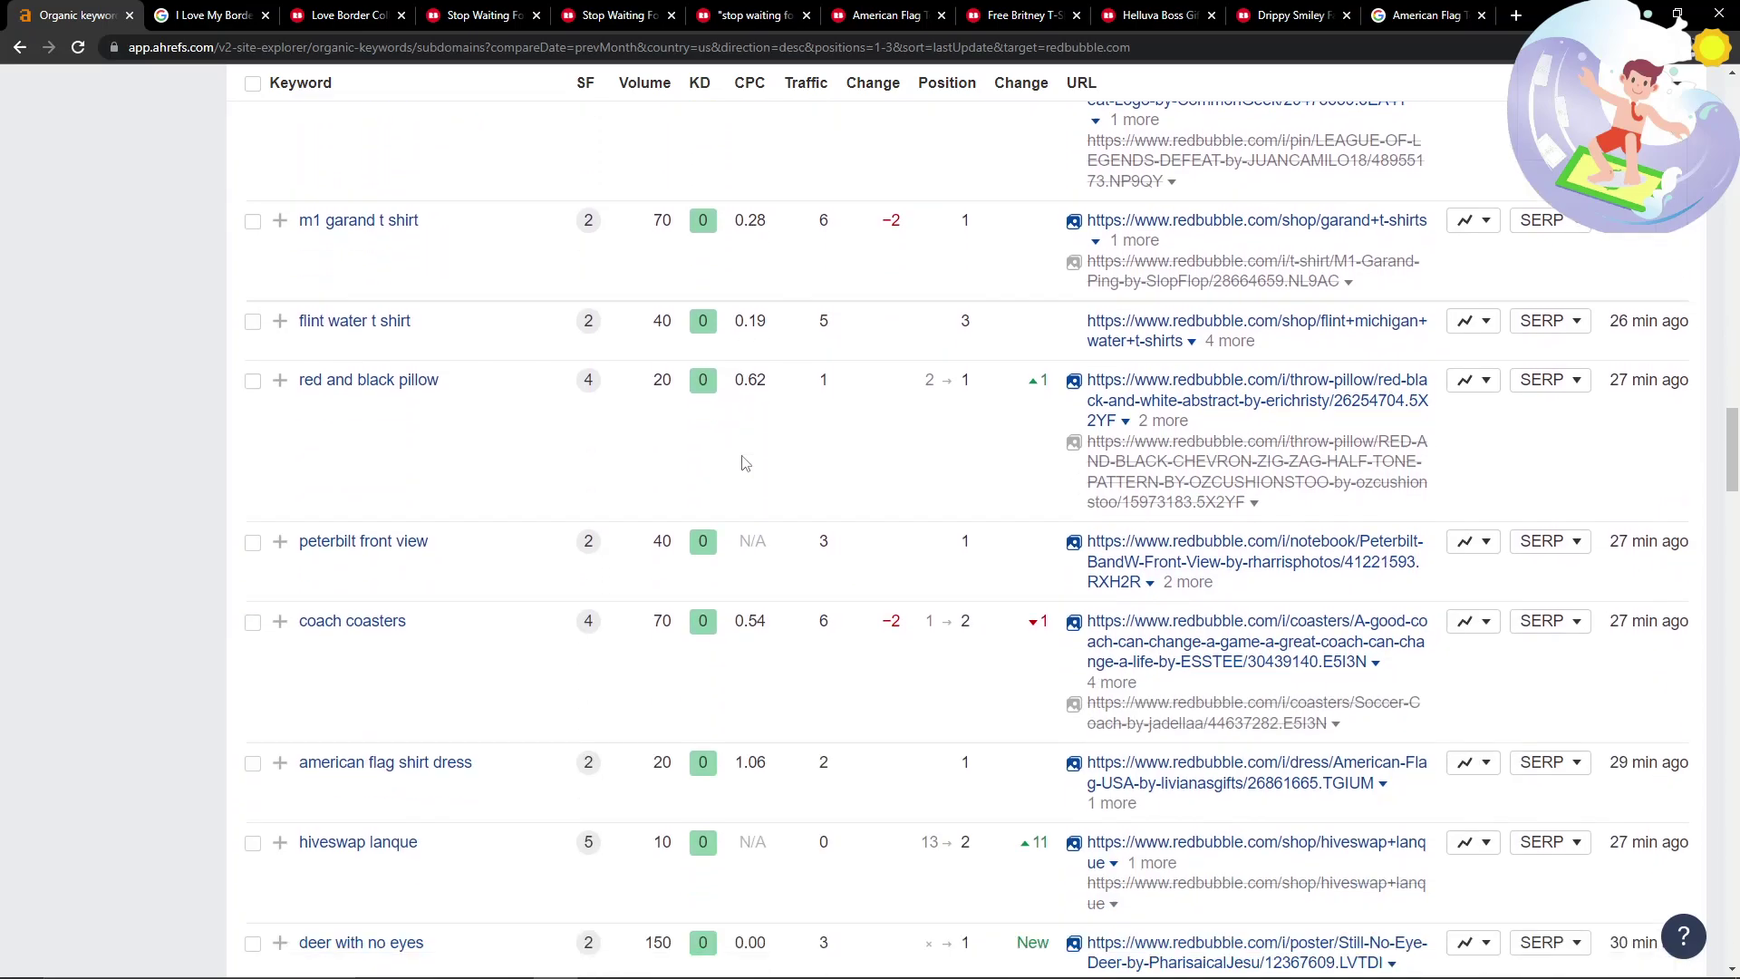
{"action": "scroll", "coordinate": [743, 462], "scroll_direction": "down", "scroll_amount": 4}
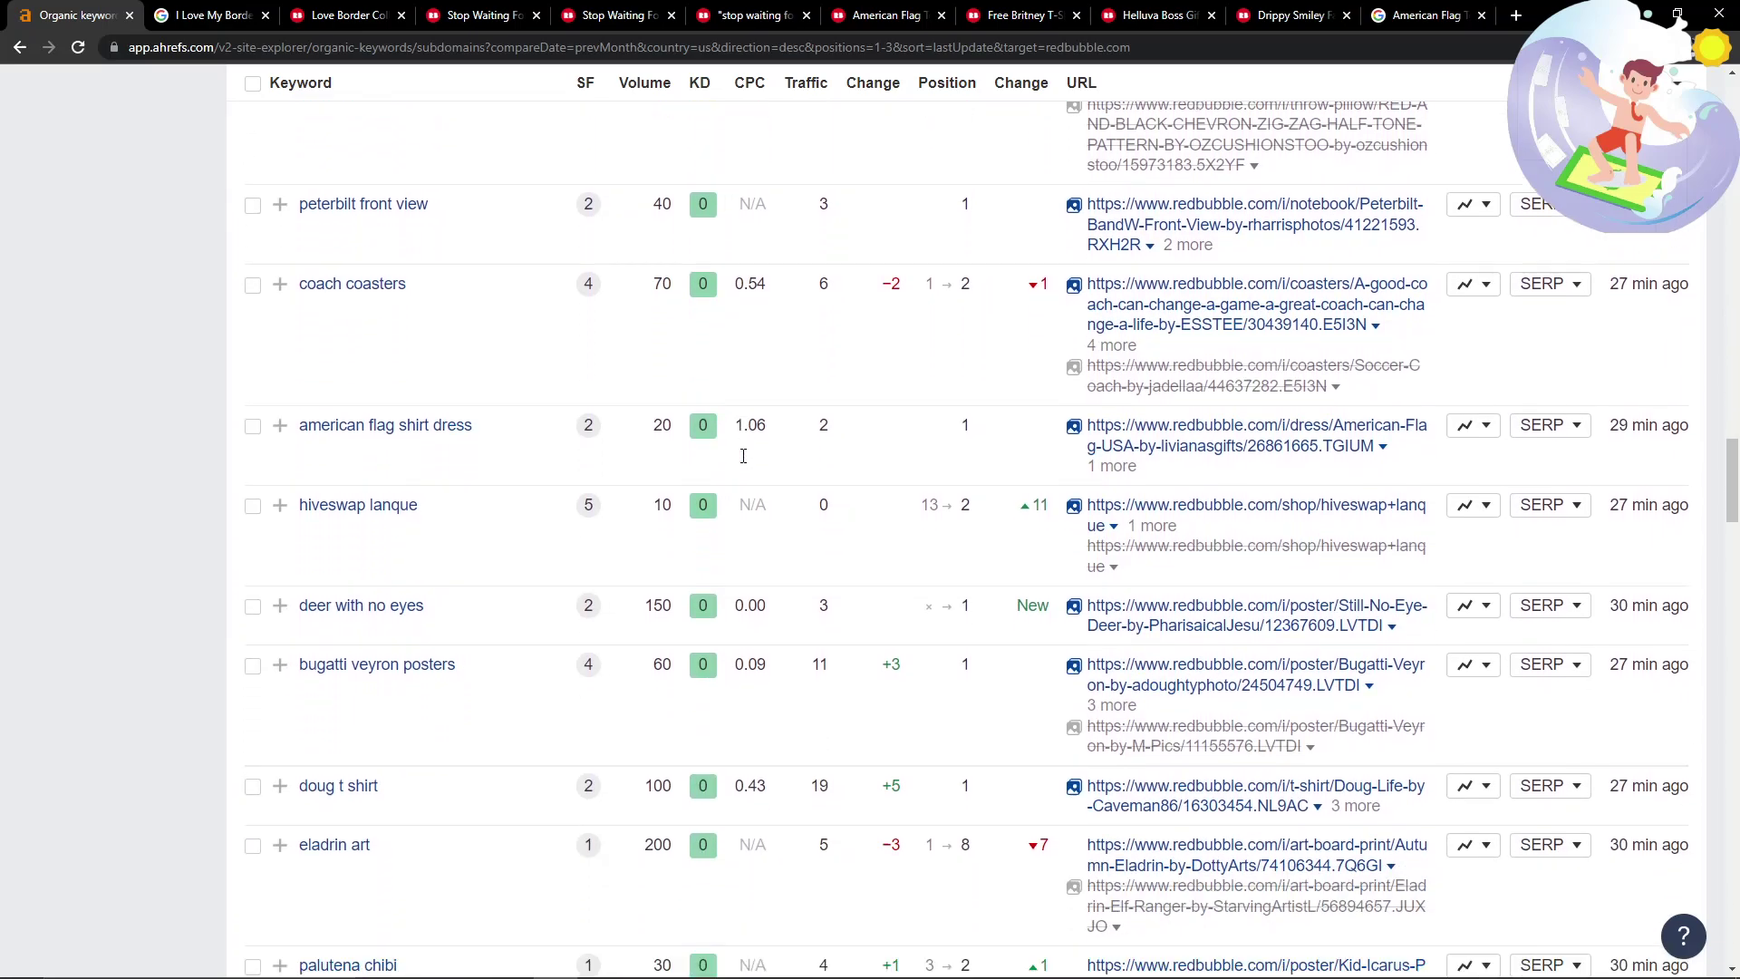
{"action": "scroll", "coordinate": [743, 457], "scroll_direction": "down", "scroll_amount": 6}
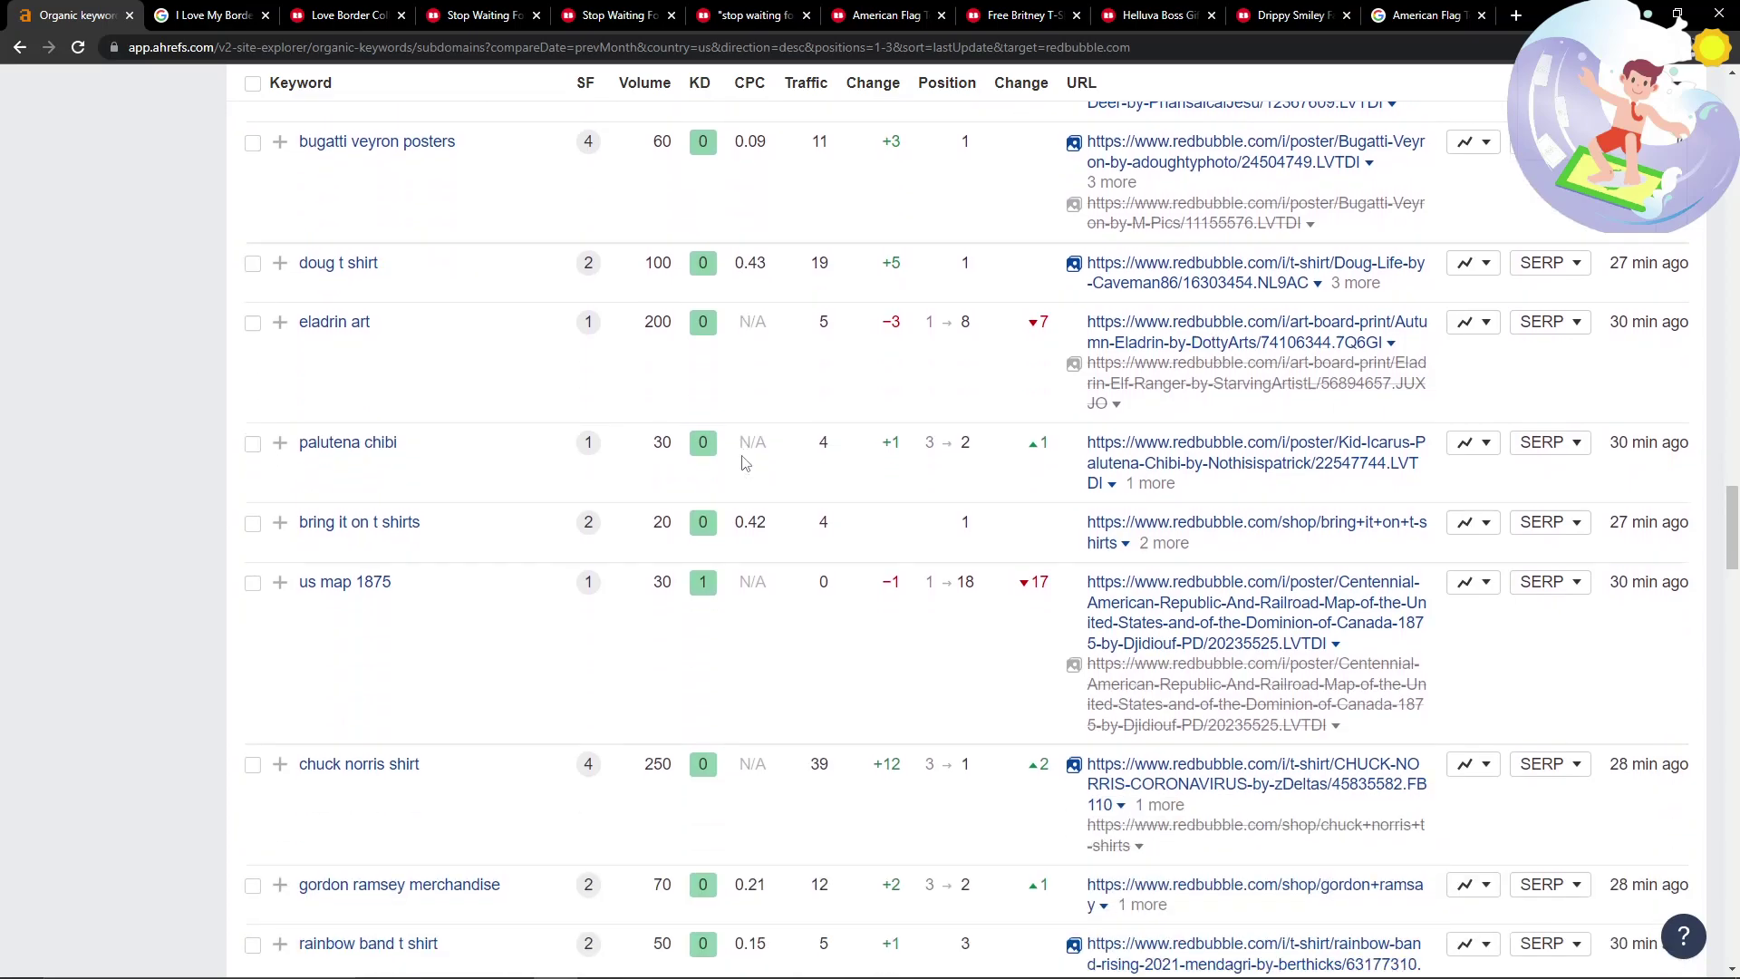
{"action": "scroll", "coordinate": [743, 464], "scroll_direction": "down", "scroll_amount": 1}
{"action": "scroll", "coordinate": [744, 462], "scroll_direction": "down", "scroll_amount": 2}
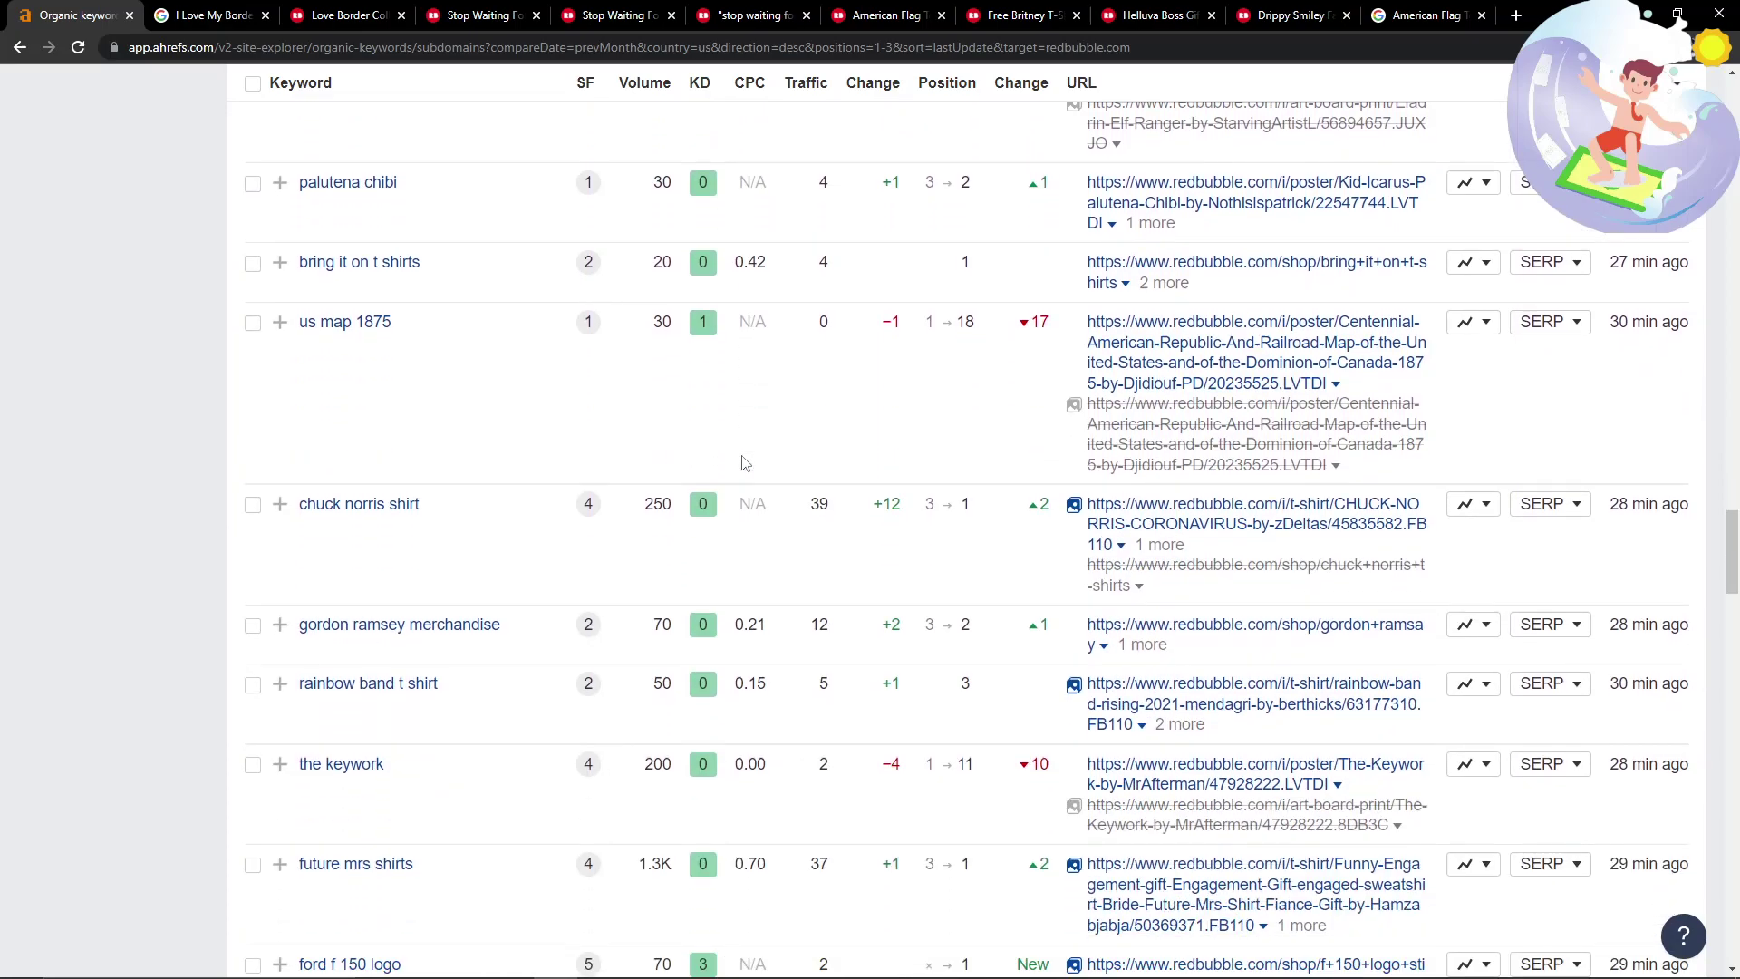
{"action": "scroll", "coordinate": [743, 463], "scroll_direction": "down", "scroll_amount": 1}
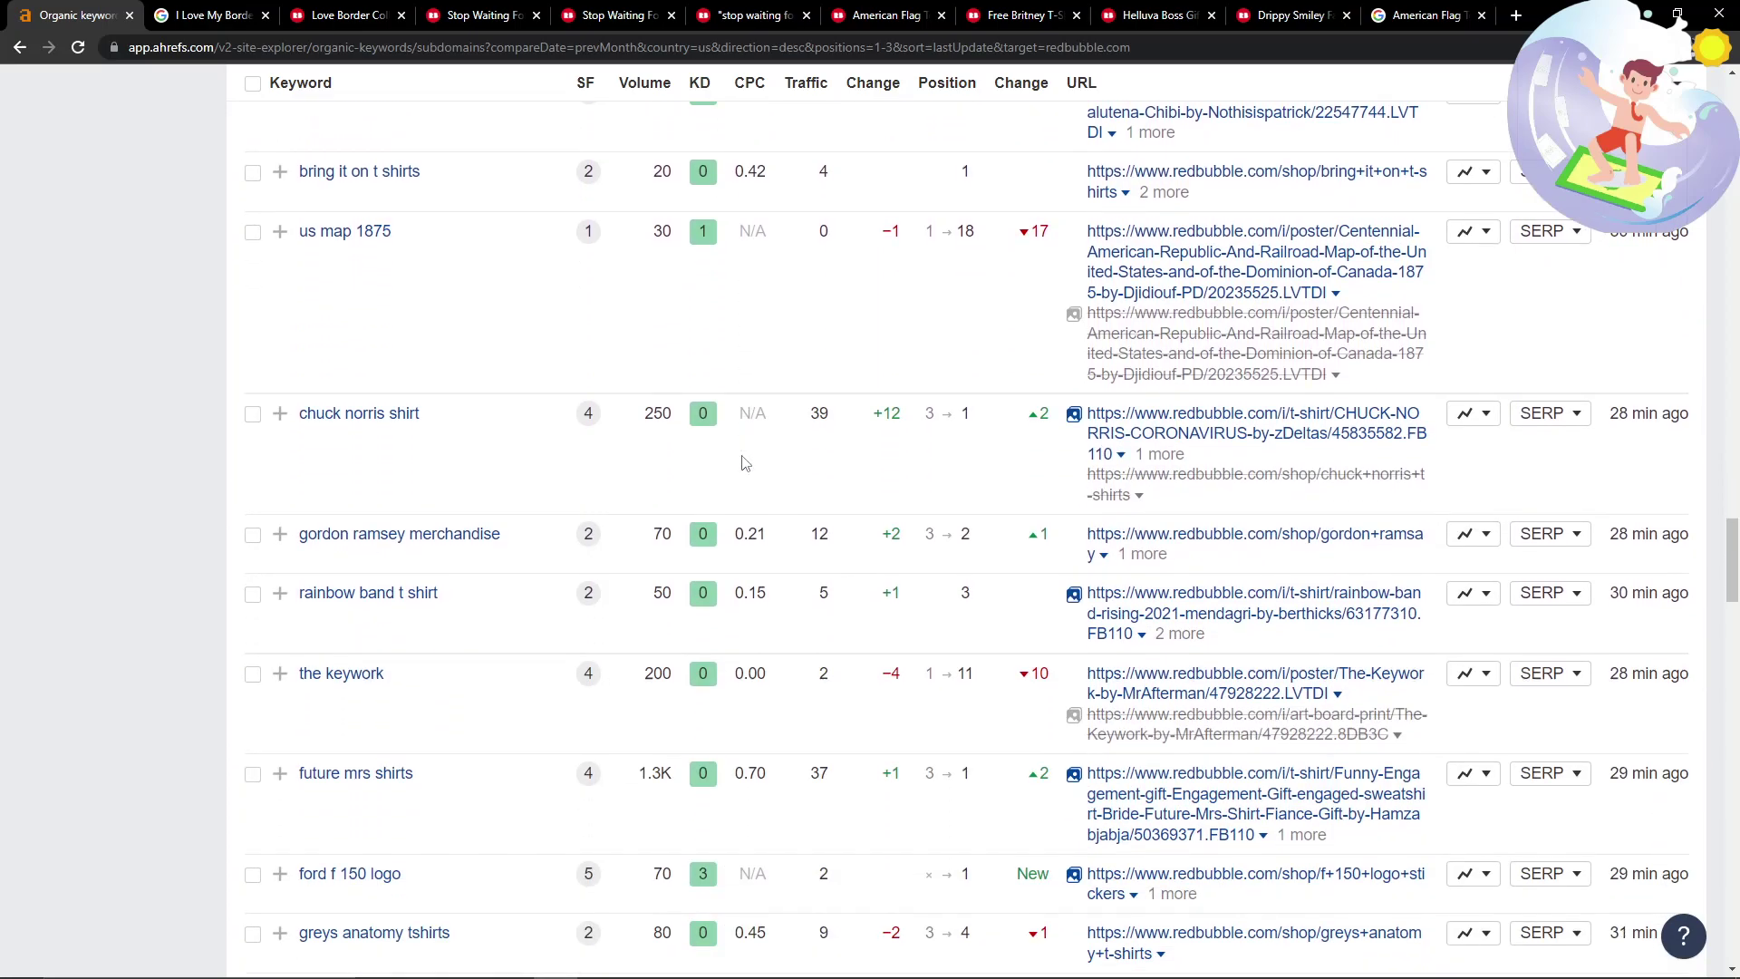
{"action": "scroll", "coordinate": [744, 463], "scroll_direction": "down", "scroll_amount": 4}
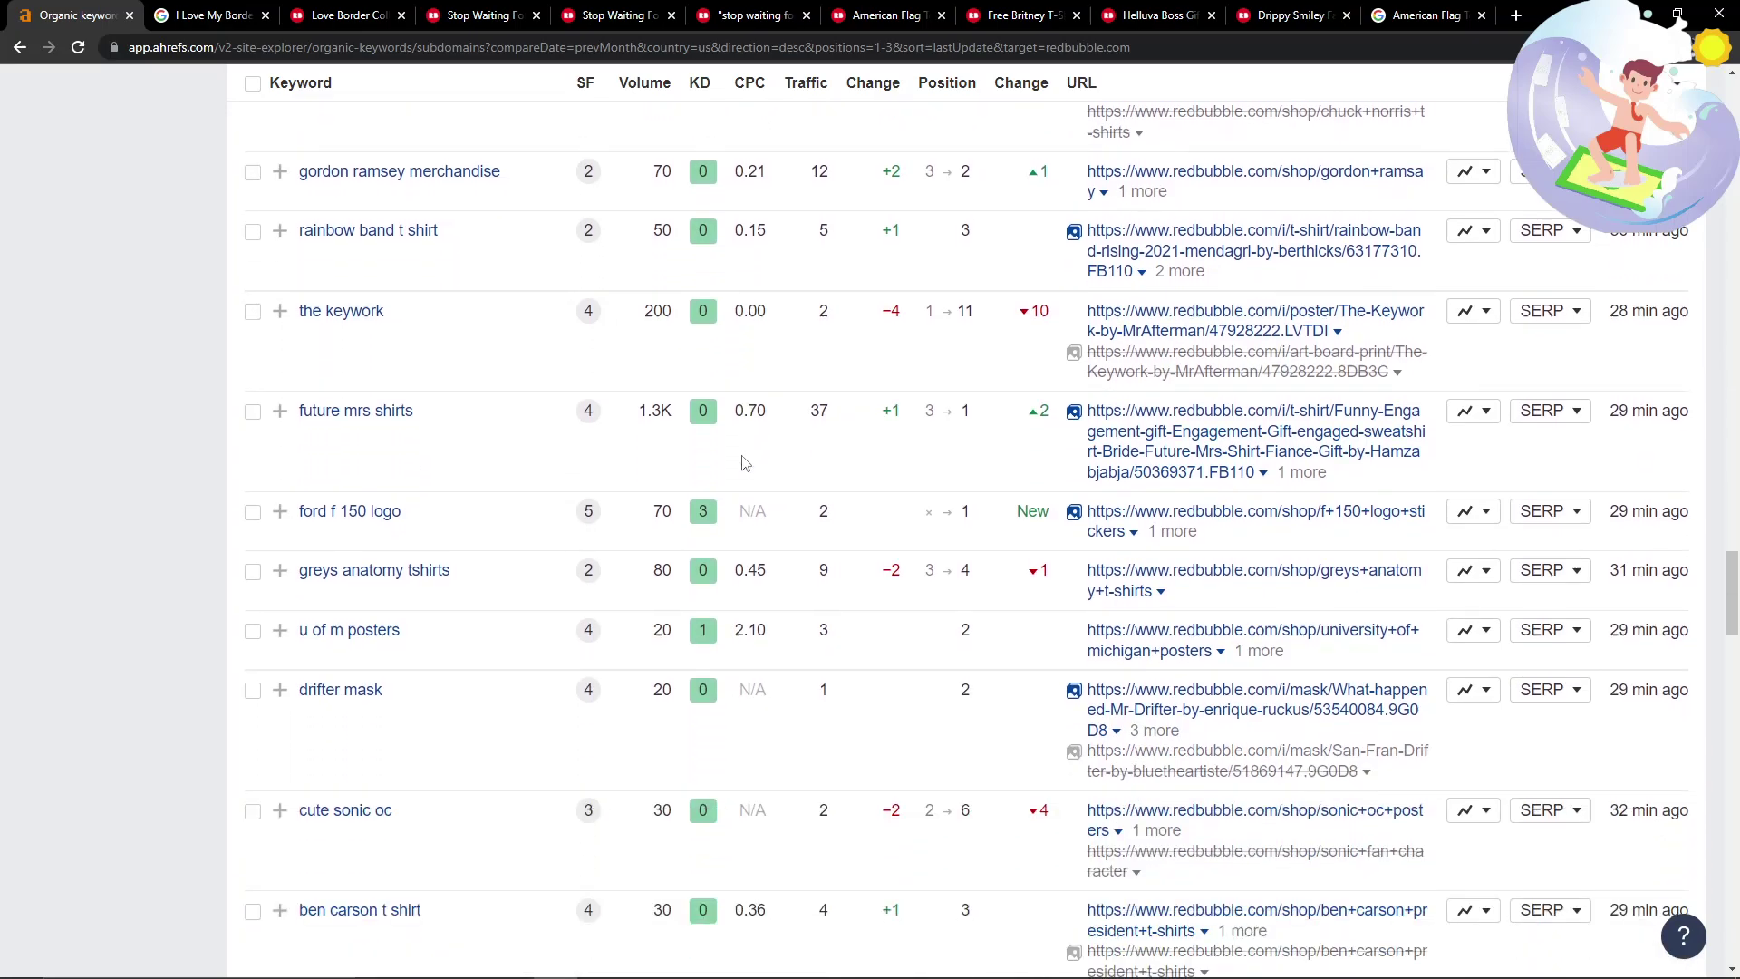
{"action": "scroll", "coordinate": [743, 462], "scroll_direction": "down", "scroll_amount": 4}
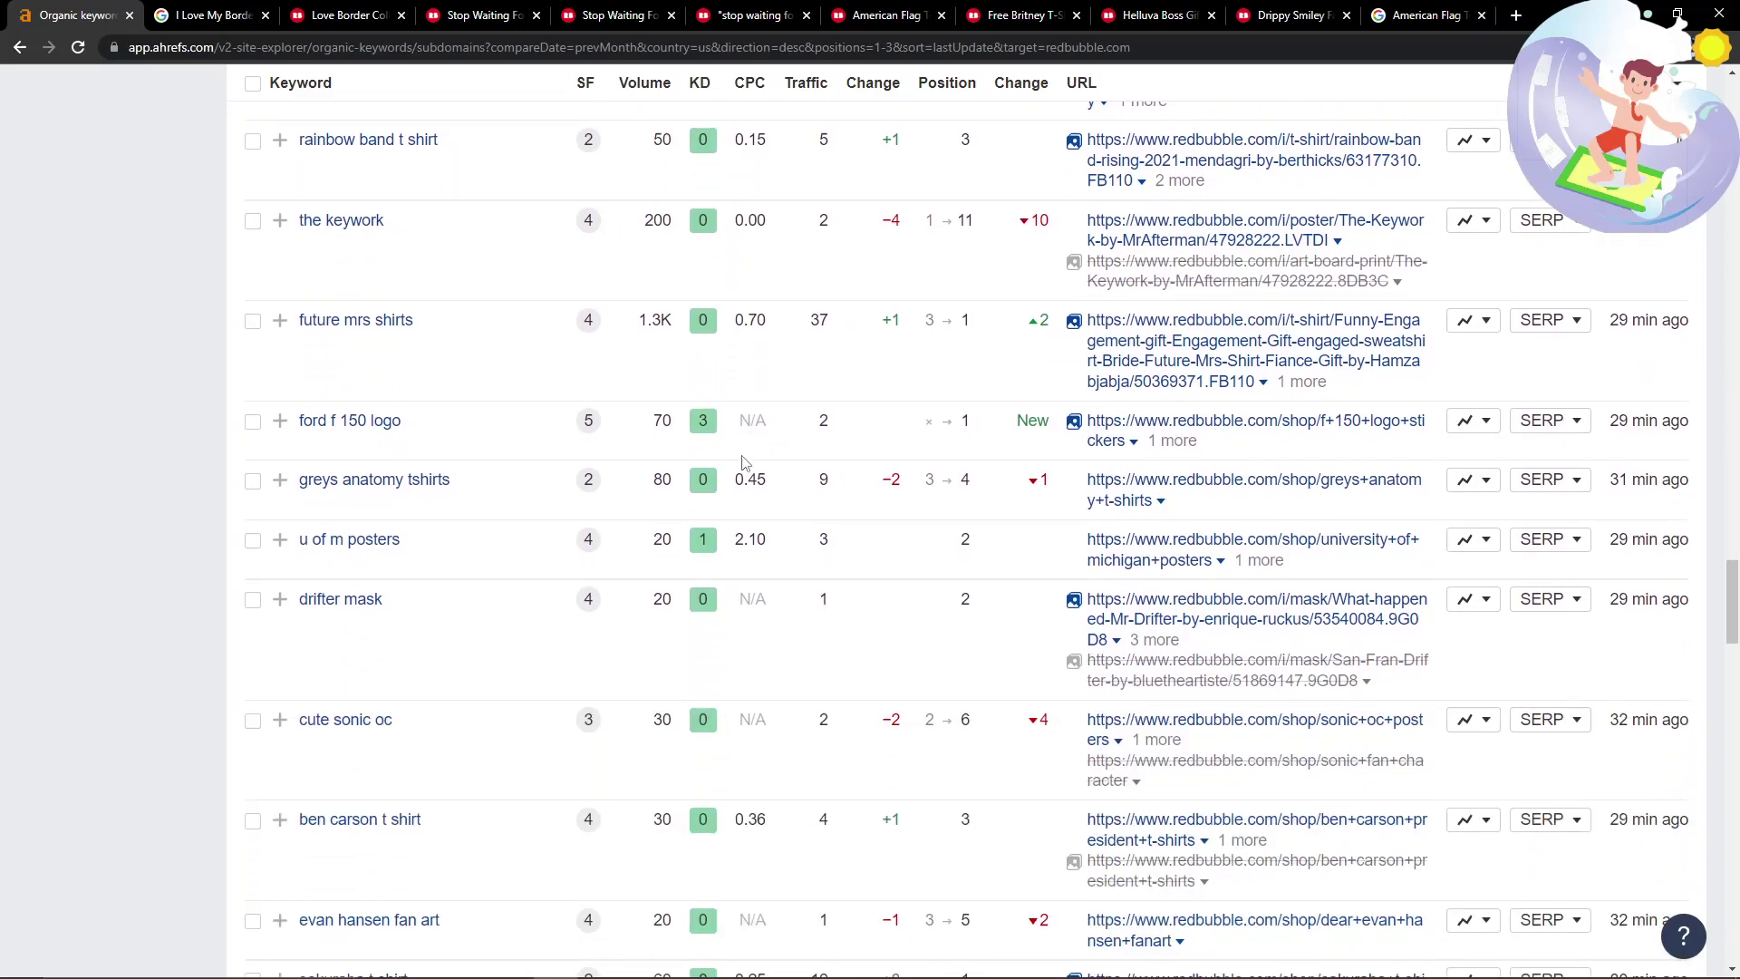
{"action": "scroll", "coordinate": [744, 456], "scroll_direction": "down", "scroll_amount": 5}
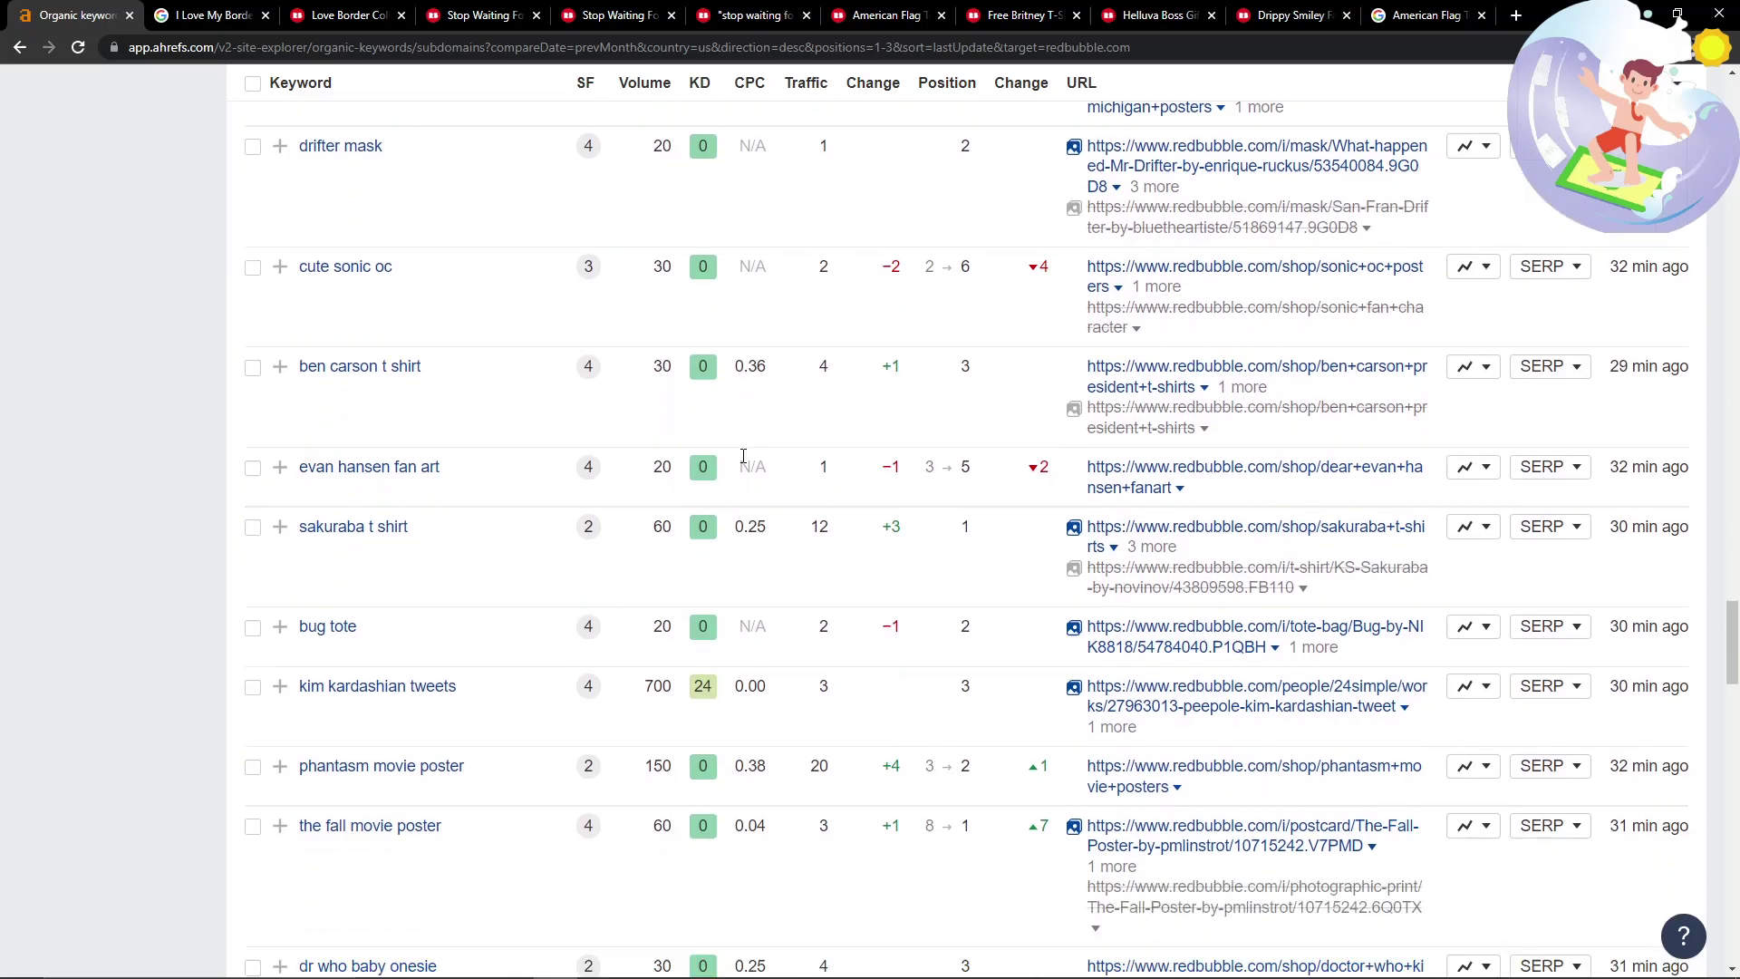
{"action": "scroll", "coordinate": [744, 456], "scroll_direction": "down", "scroll_amount": 4}
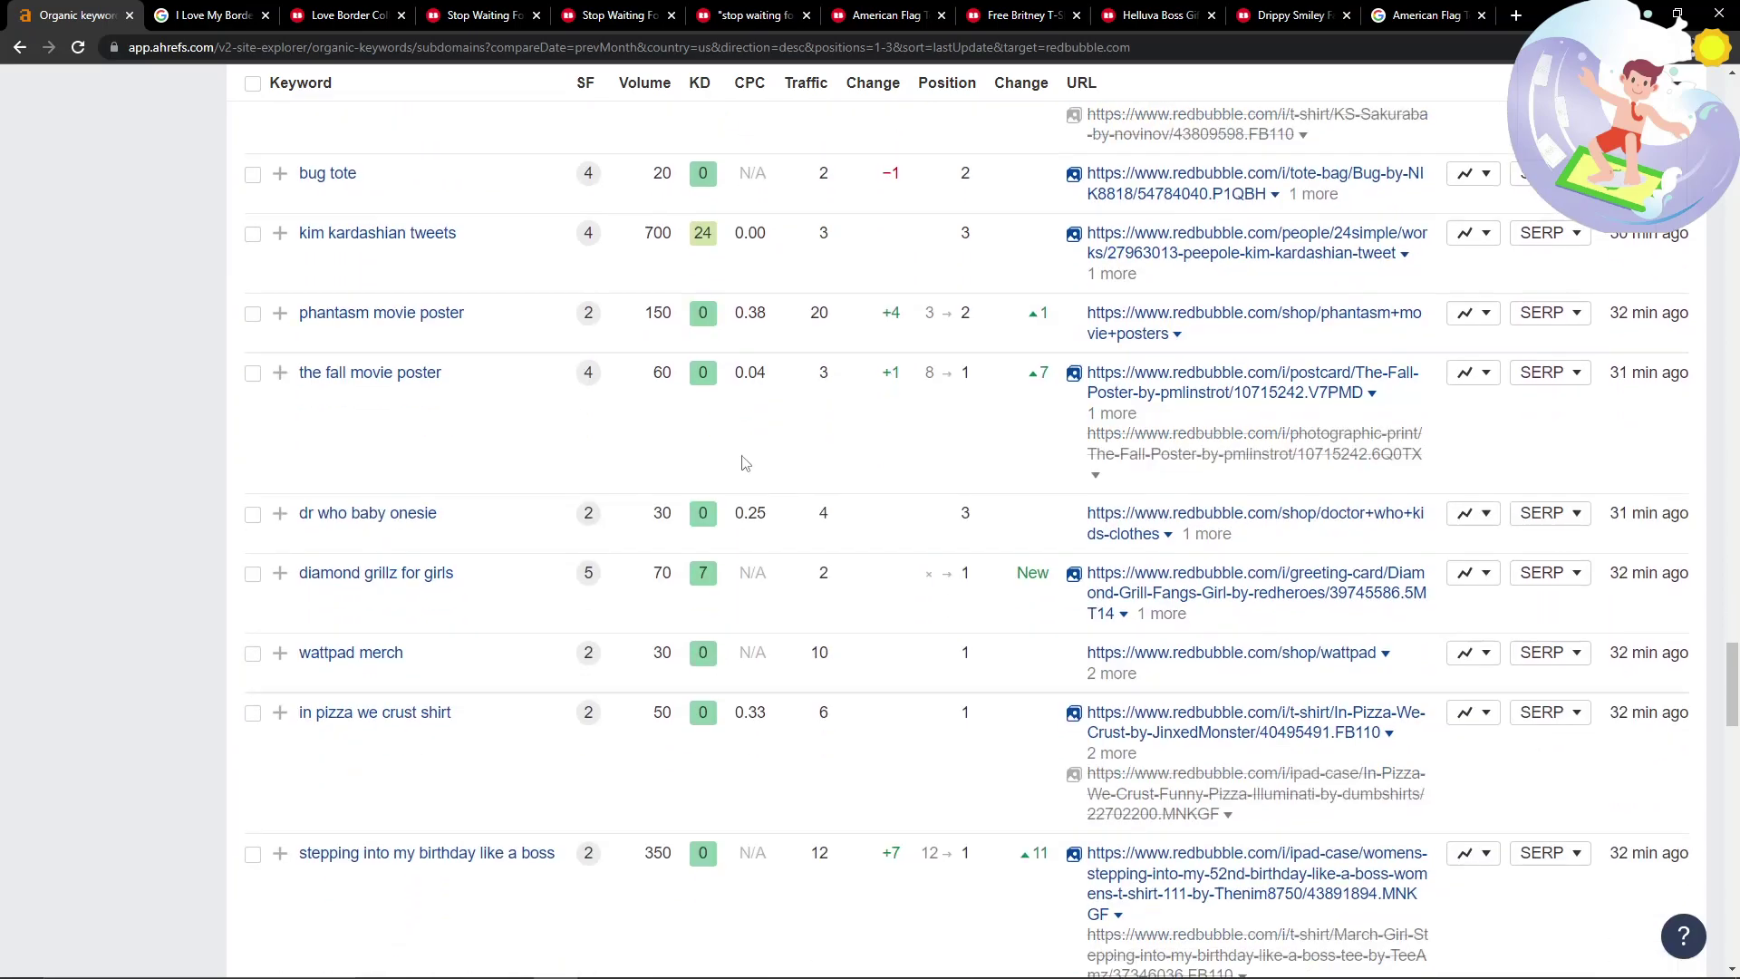
{"action": "scroll", "coordinate": [856, 453], "scroll_direction": "down", "scroll_amount": 1}
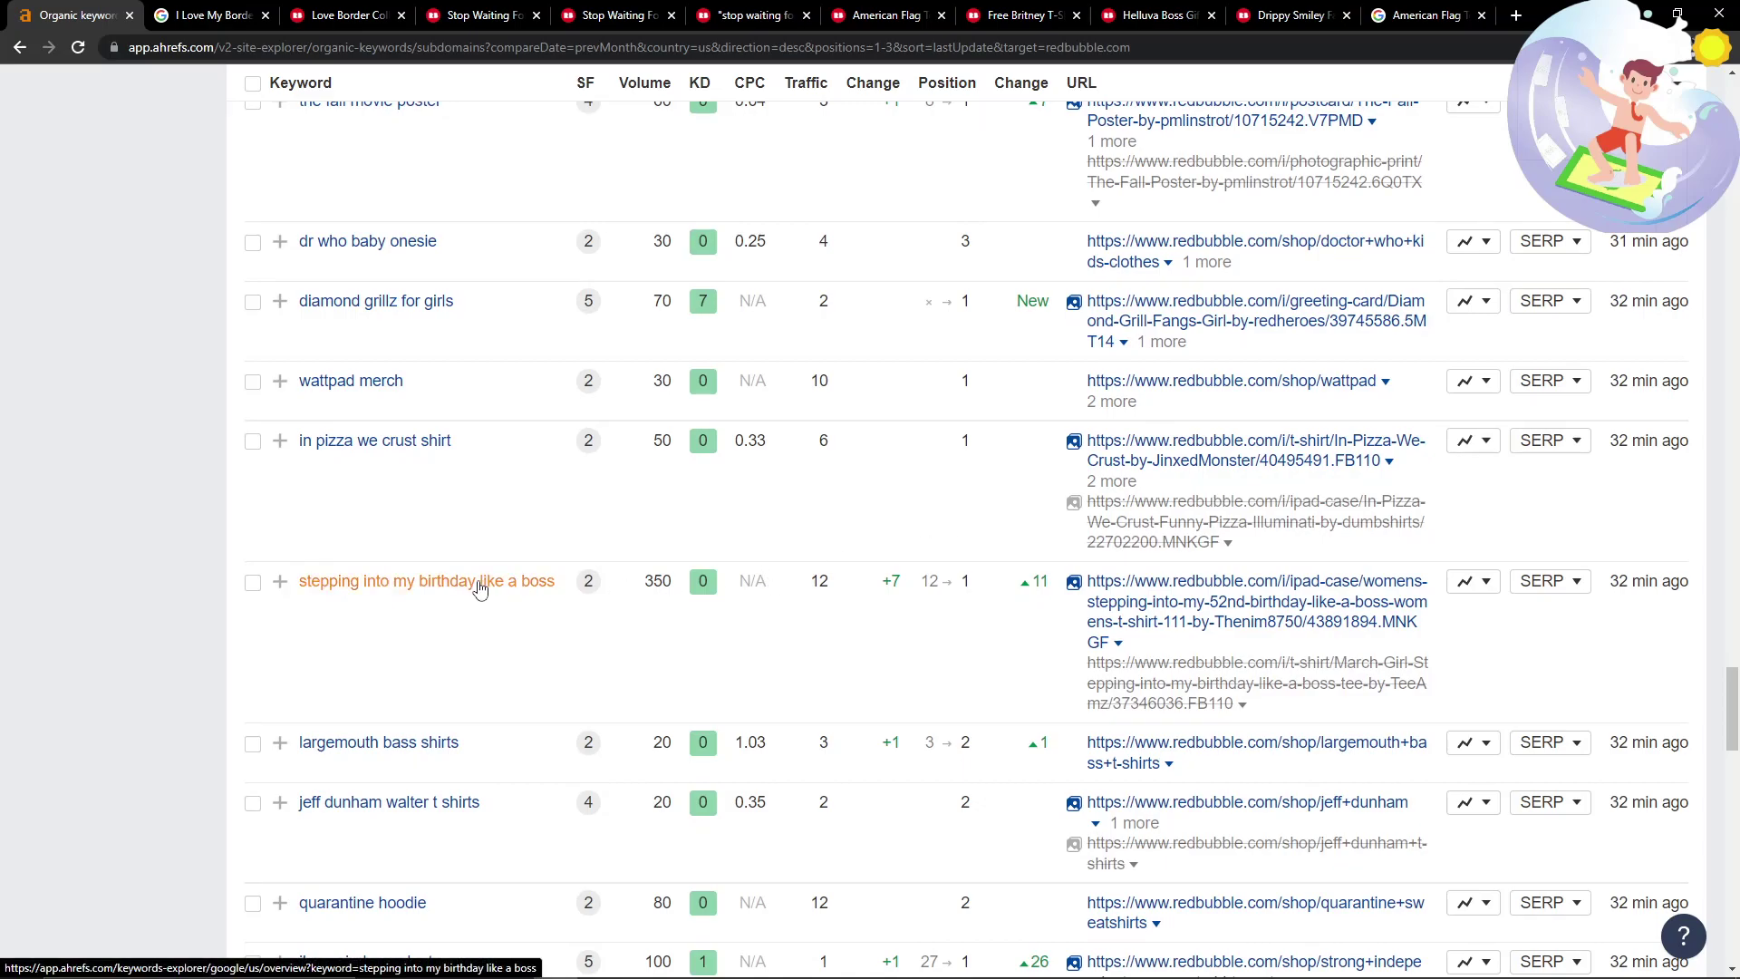
{"action": "scroll", "coordinate": [481, 589], "scroll_direction": "down", "scroll_amount": 4}
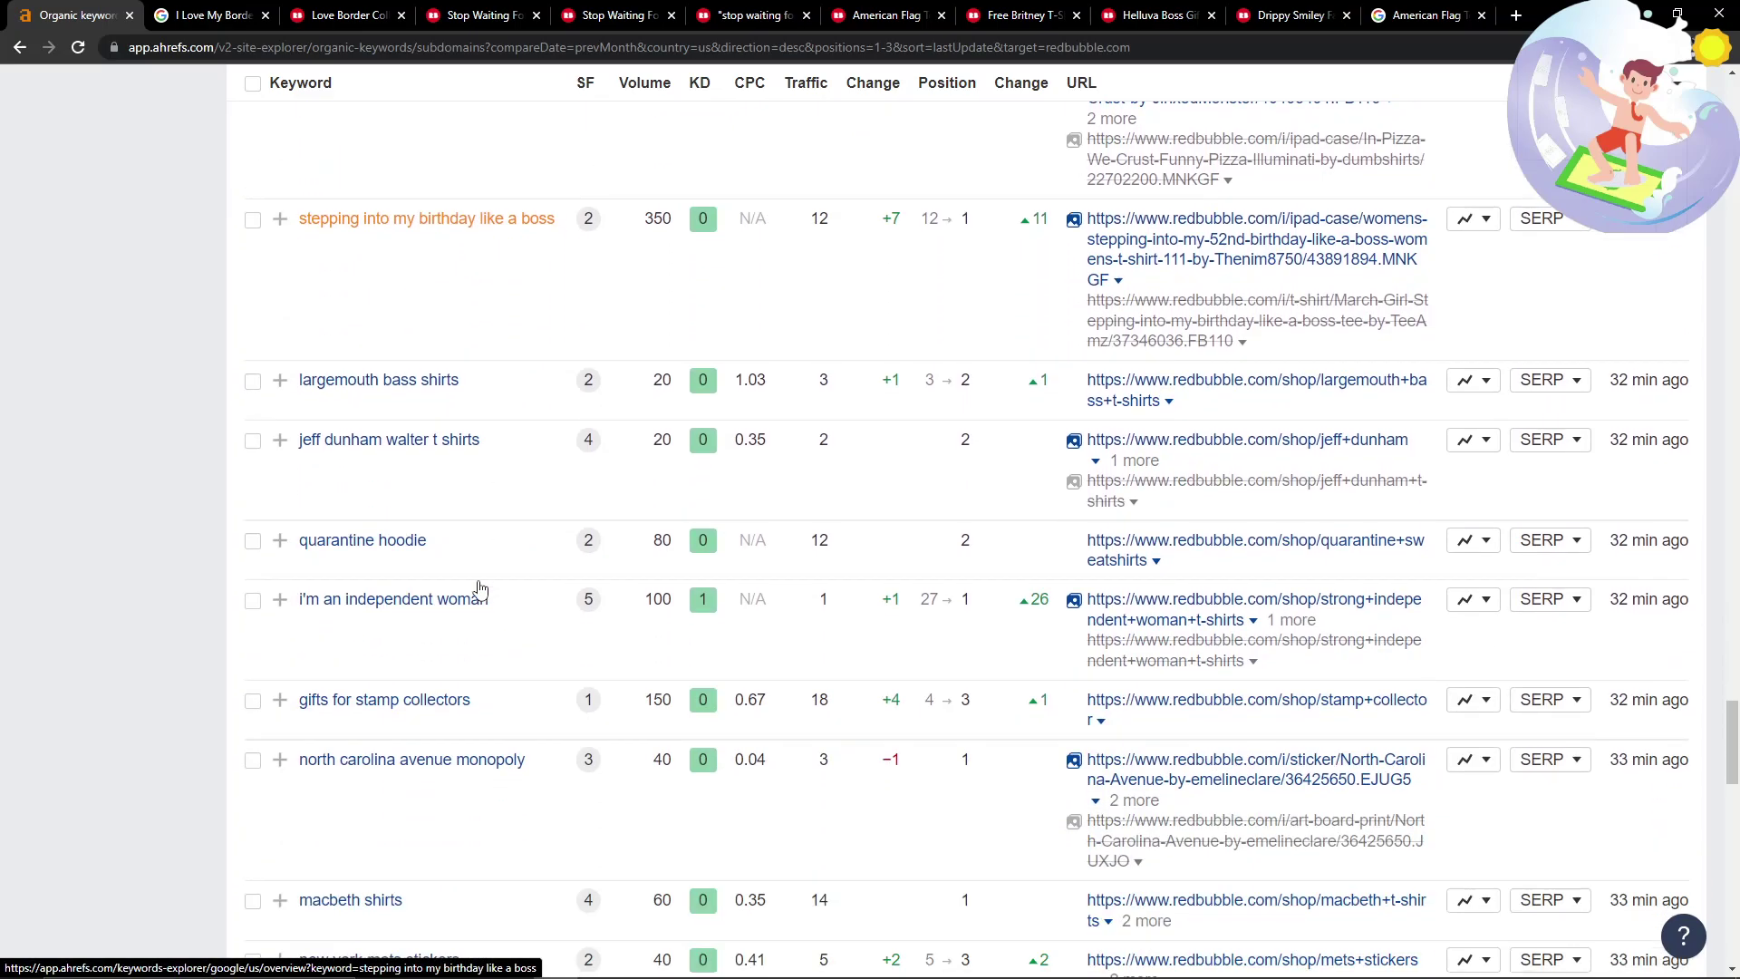
{"action": "scroll", "coordinate": [458, 577], "scroll_direction": "down", "scroll_amount": 3}
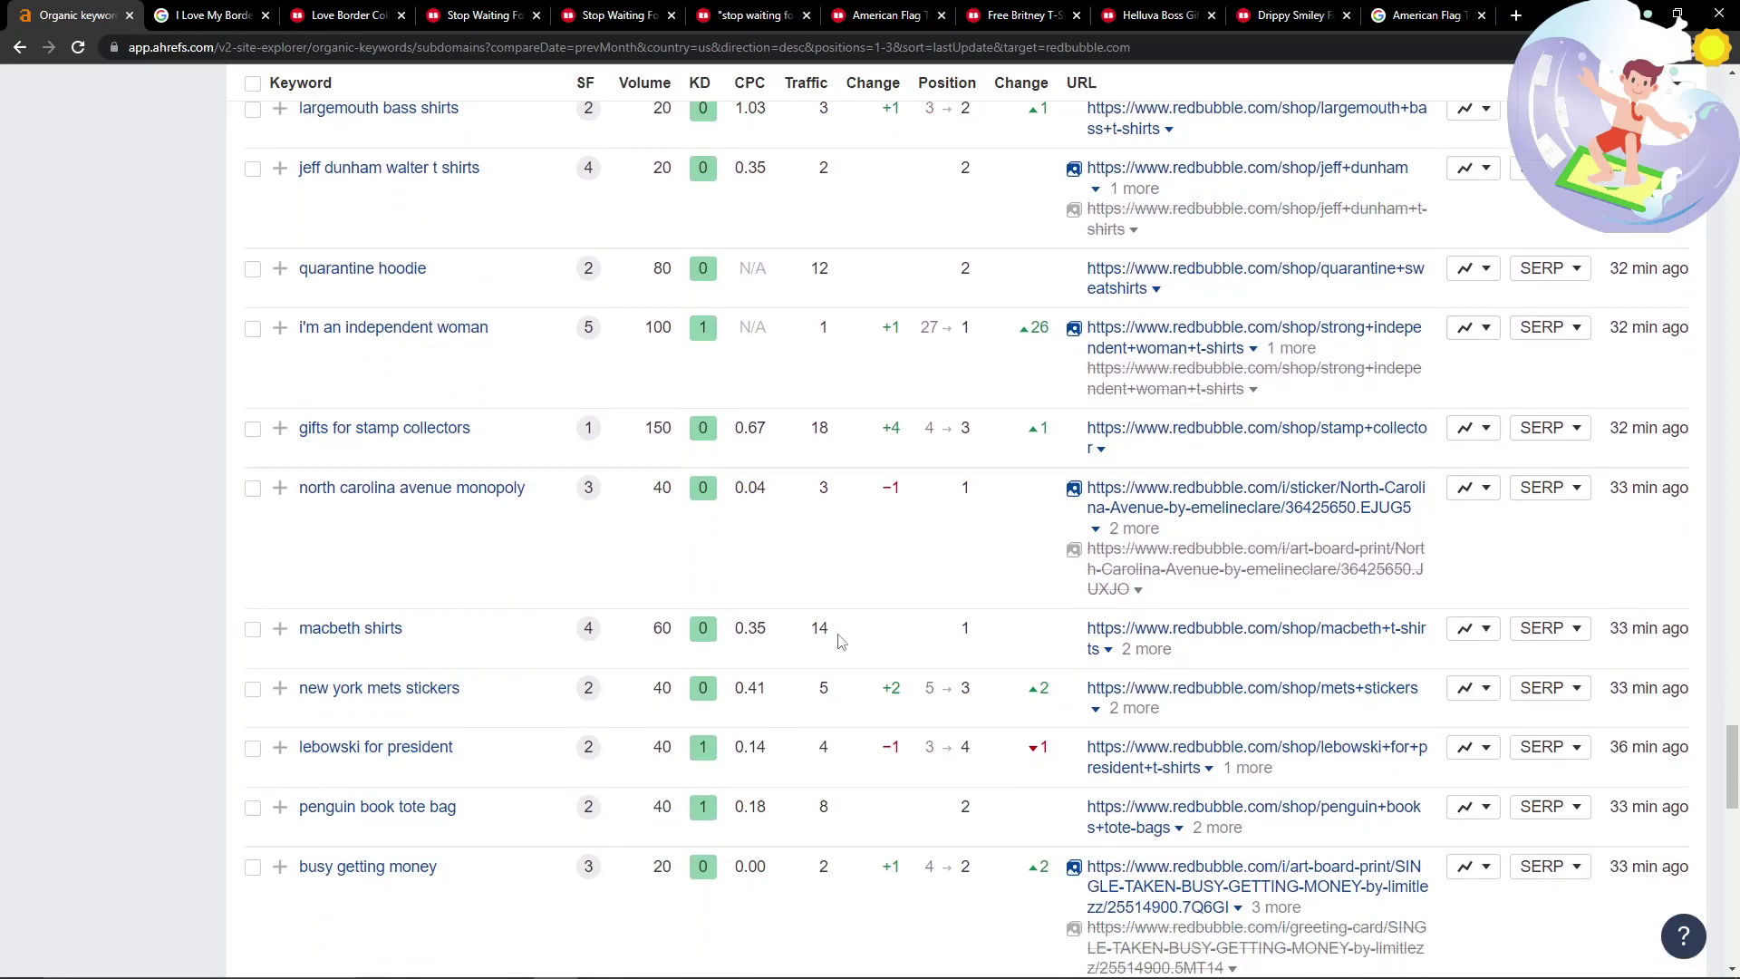
{"action": "key", "text": "Home"}
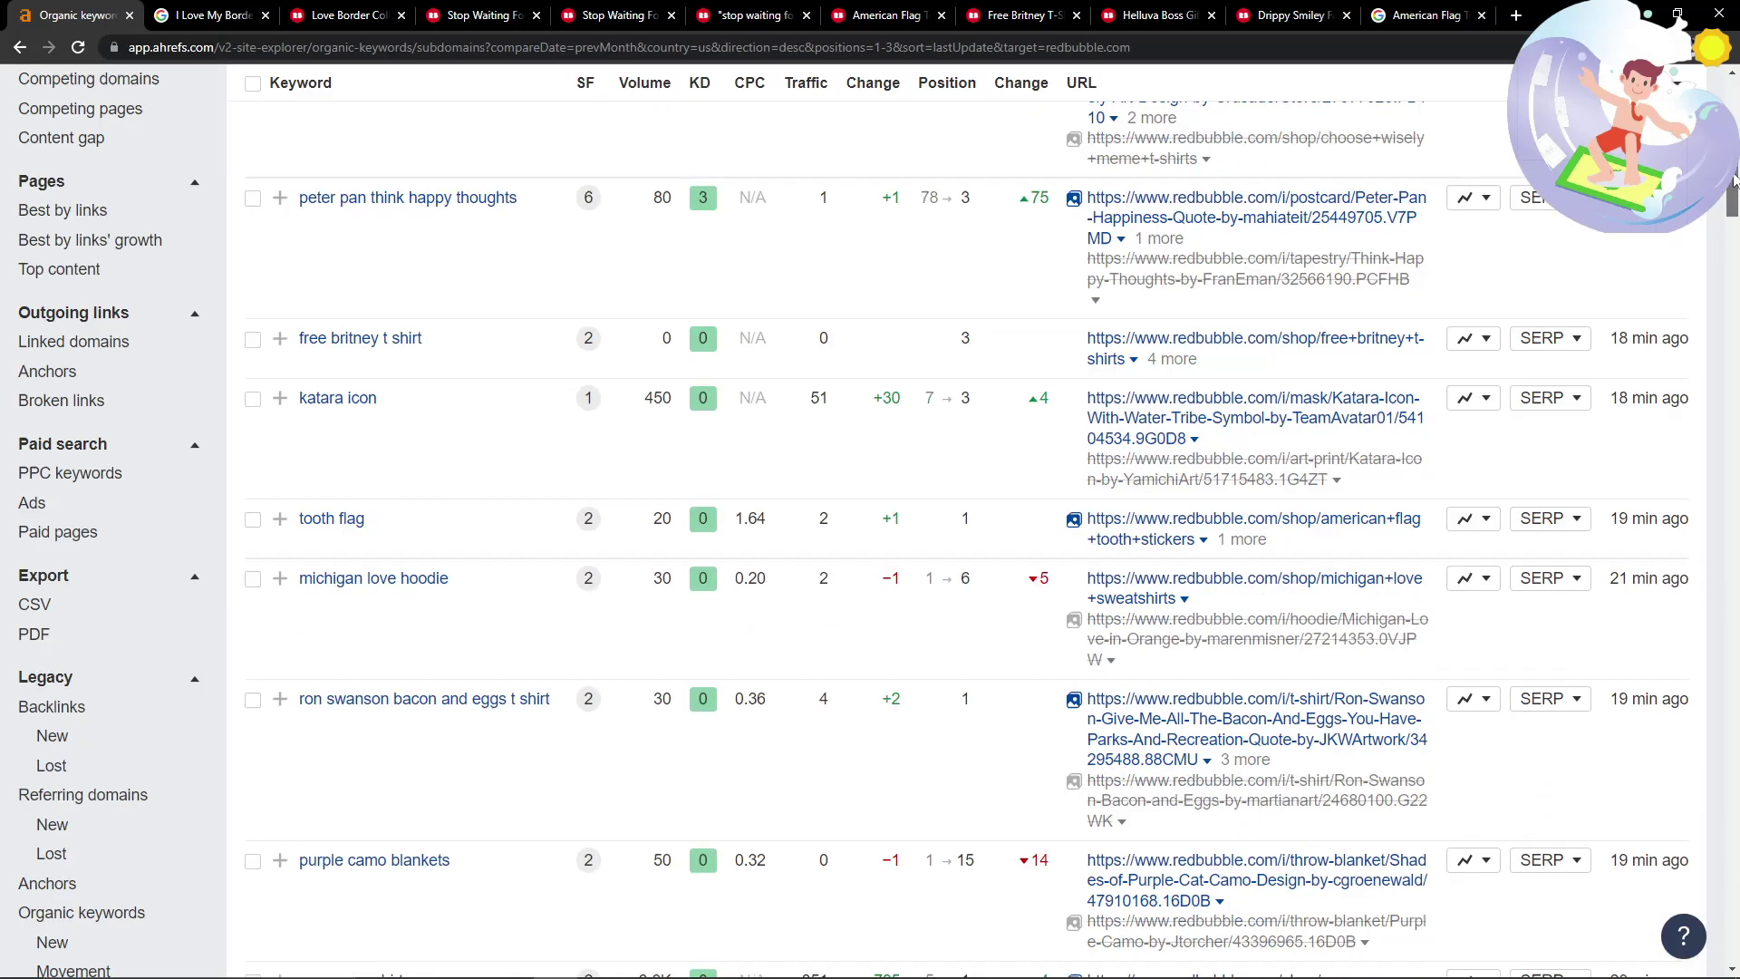
Show redbubble.com's Top pages, open Legacy > Organic keywords > New in a new tab, then return.
{"action": "left_click", "coordinate": [70, 590]}
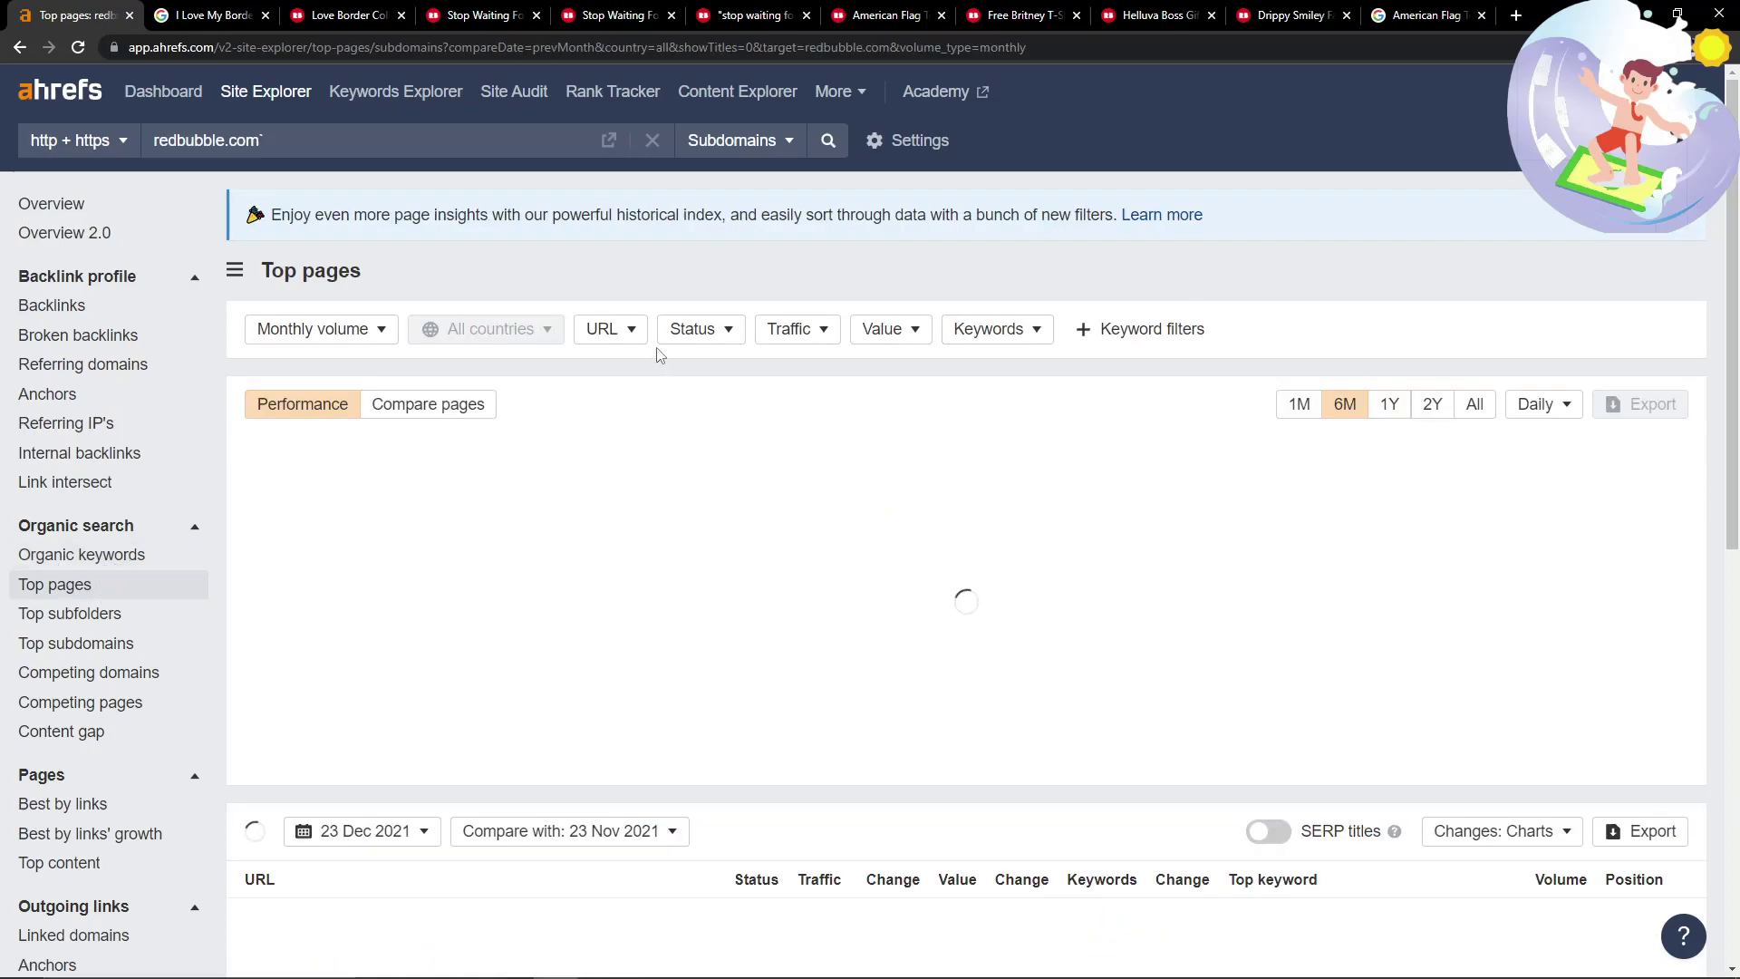
{"action": "scroll", "coordinate": [688, 640], "scroll_direction": "down", "scroll_amount": 8}
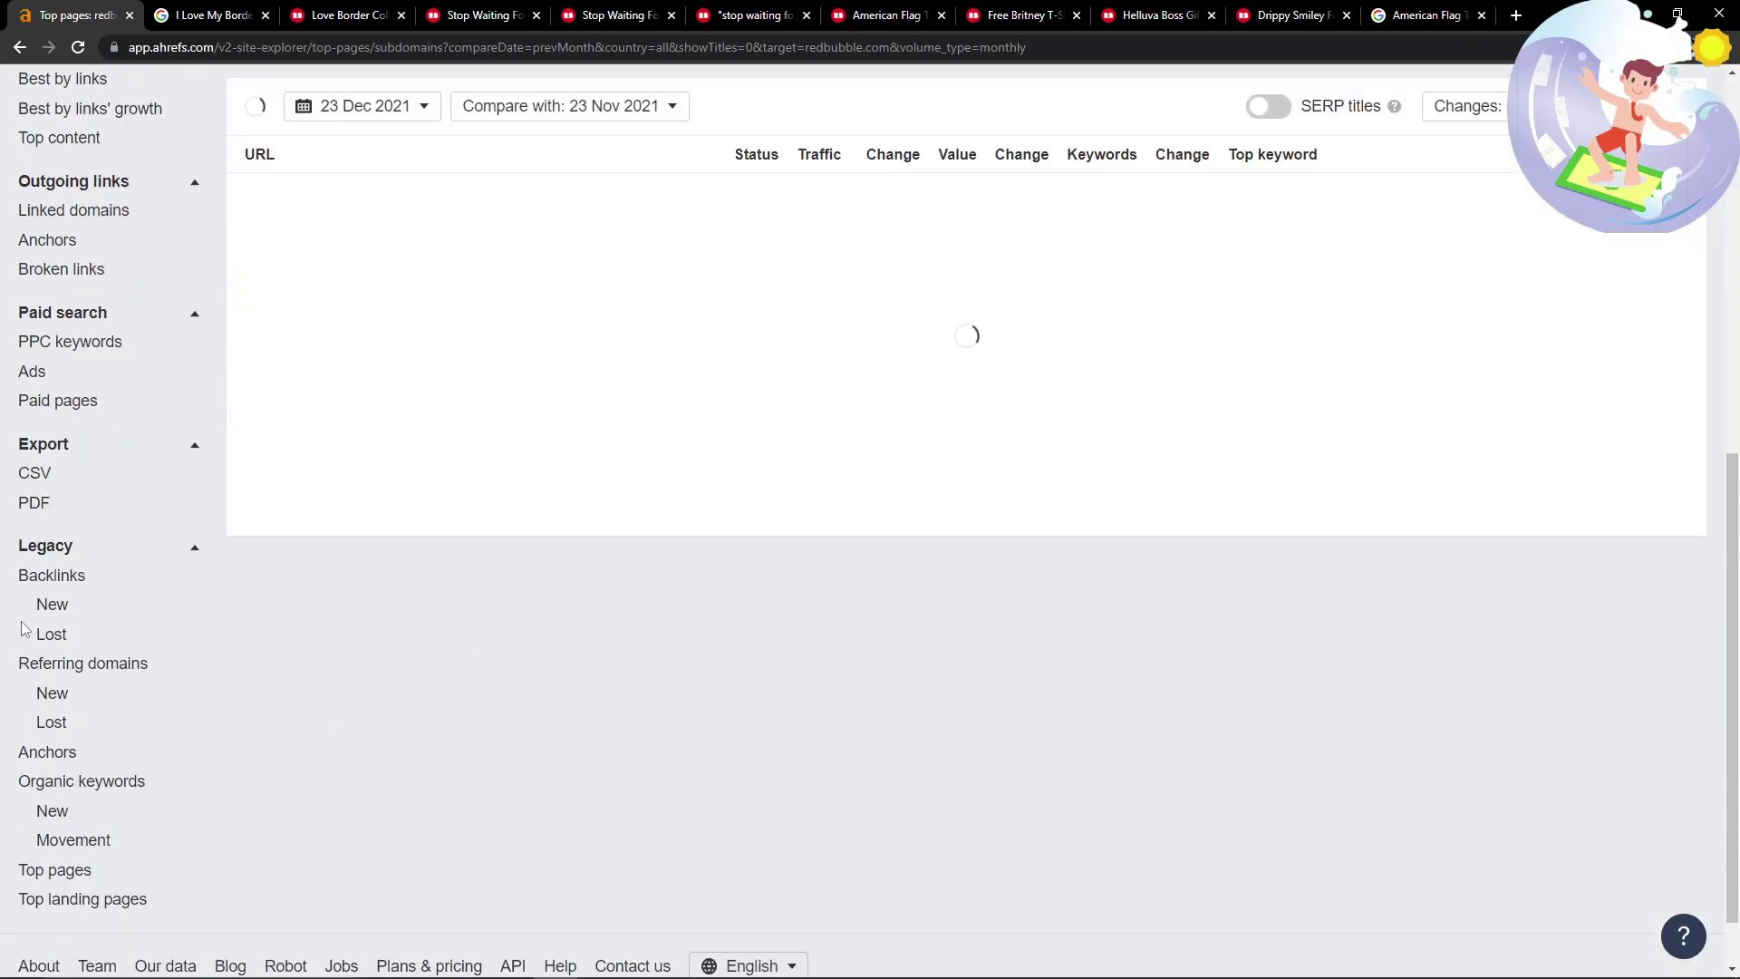
{"action": "right_click", "coordinate": [63, 809]}
{"action": "left_click", "coordinate": [128, 622]}
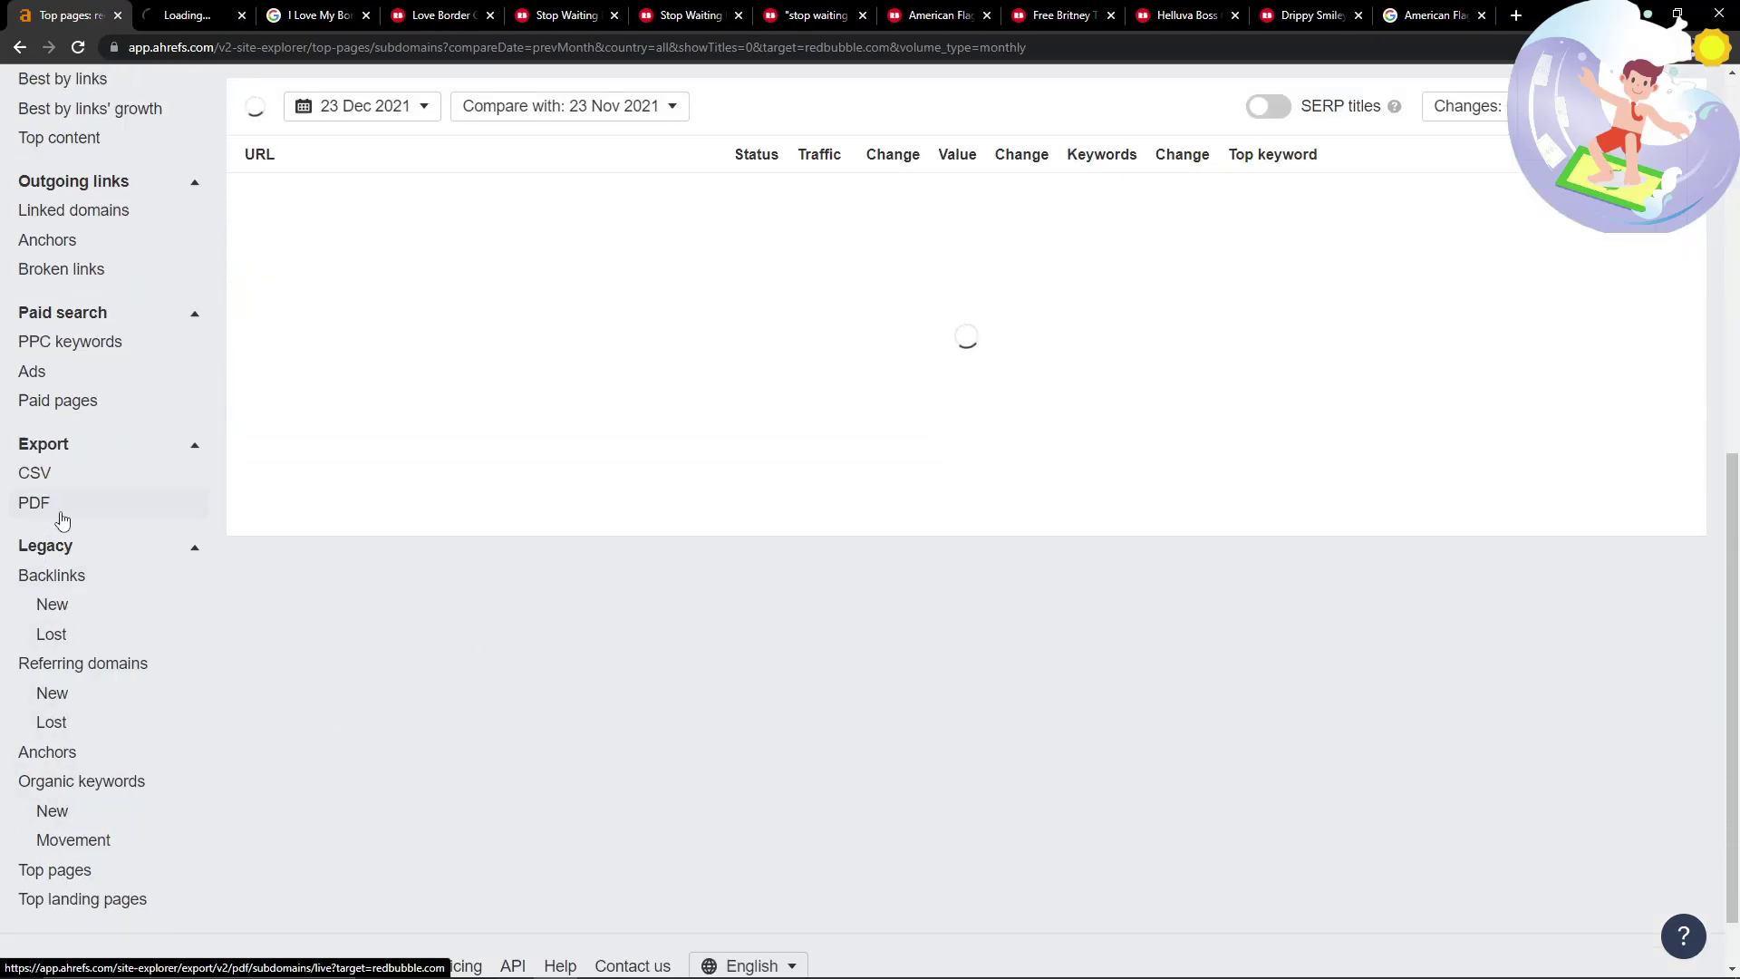
{"action": "scroll", "coordinate": [403, 644], "scroll_direction": "up", "scroll_amount": 8}
{"action": "left_click", "coordinate": [164, 11]}
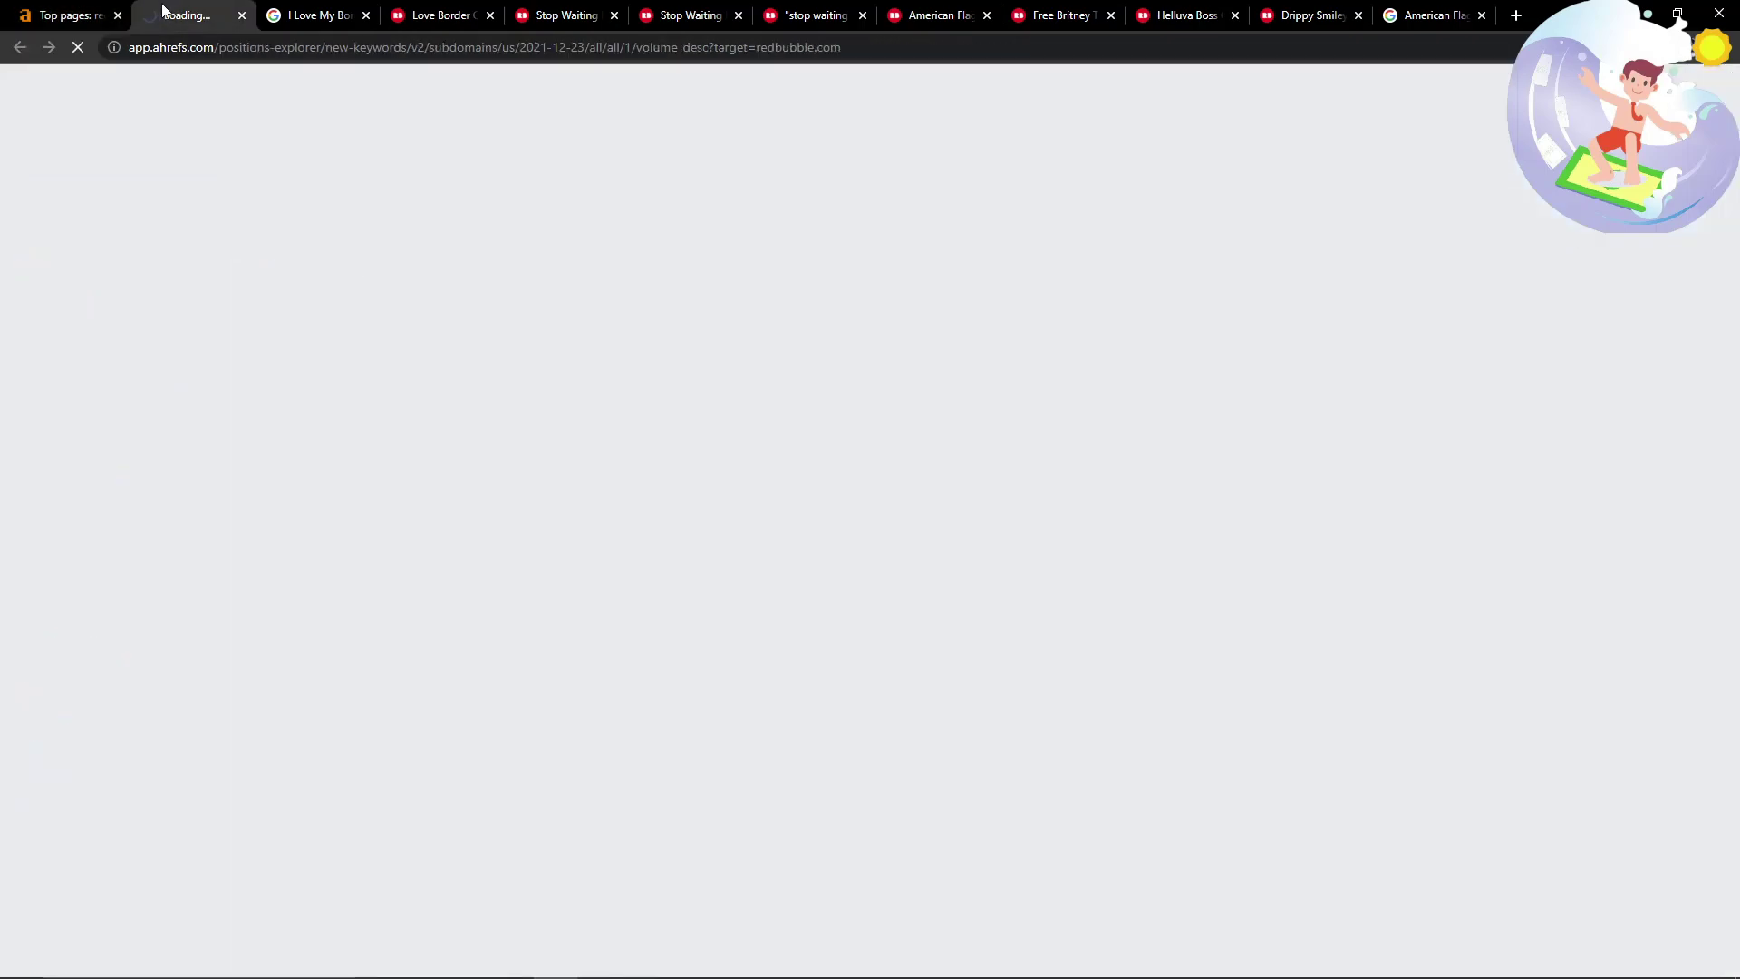
{"action": "left_click", "coordinate": [127, 11]}
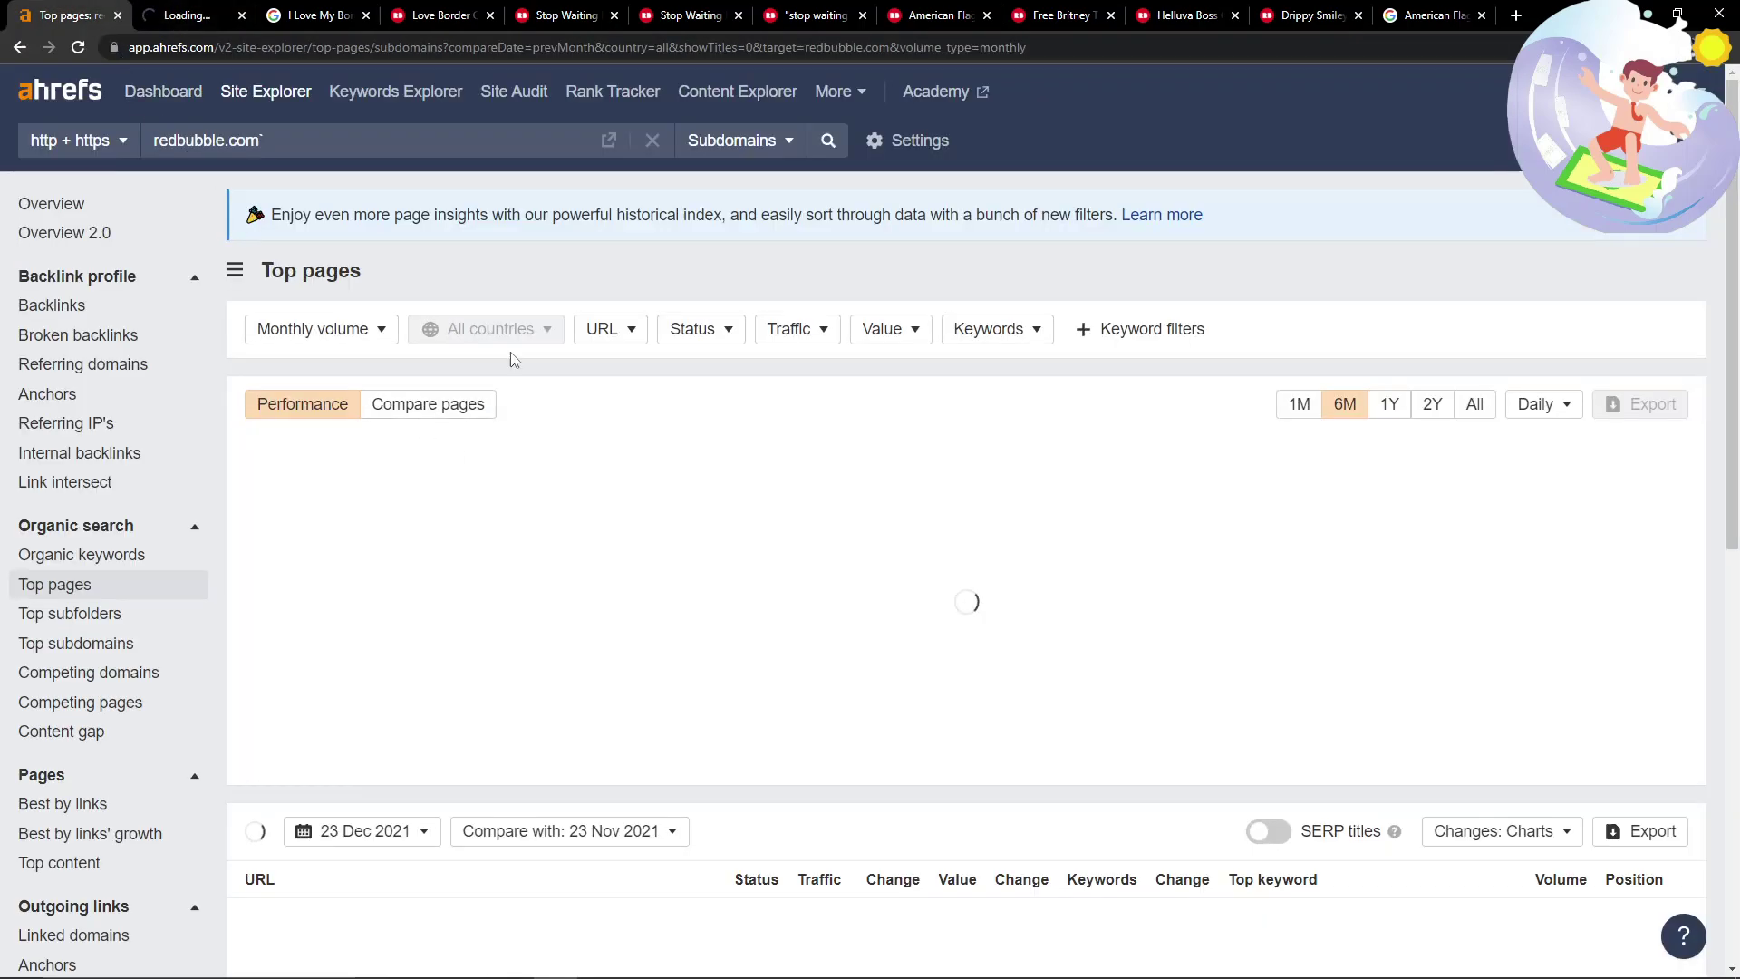
Scroll down through the Top pages table, briefly selecting and deselecting some table text.
{"action": "scroll", "coordinate": [435, 408], "scroll_direction": "down", "scroll_amount": 4}
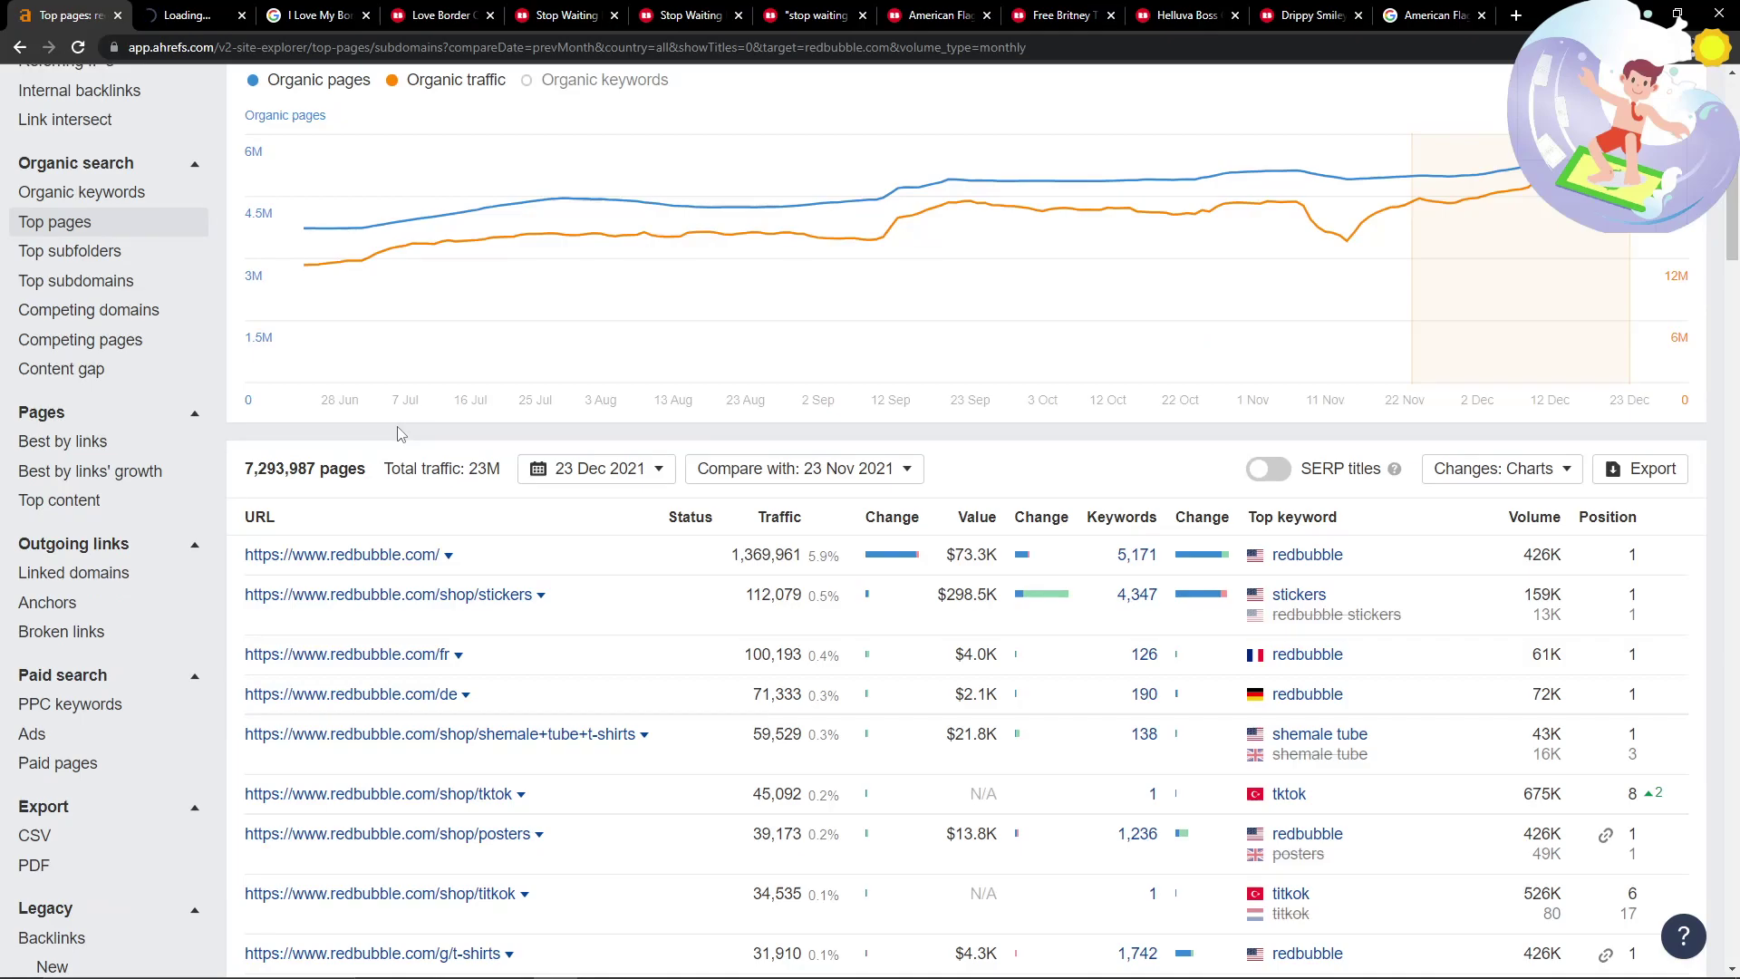
{"action": "scroll", "coordinate": [399, 428], "scroll_direction": "down", "scroll_amount": 2}
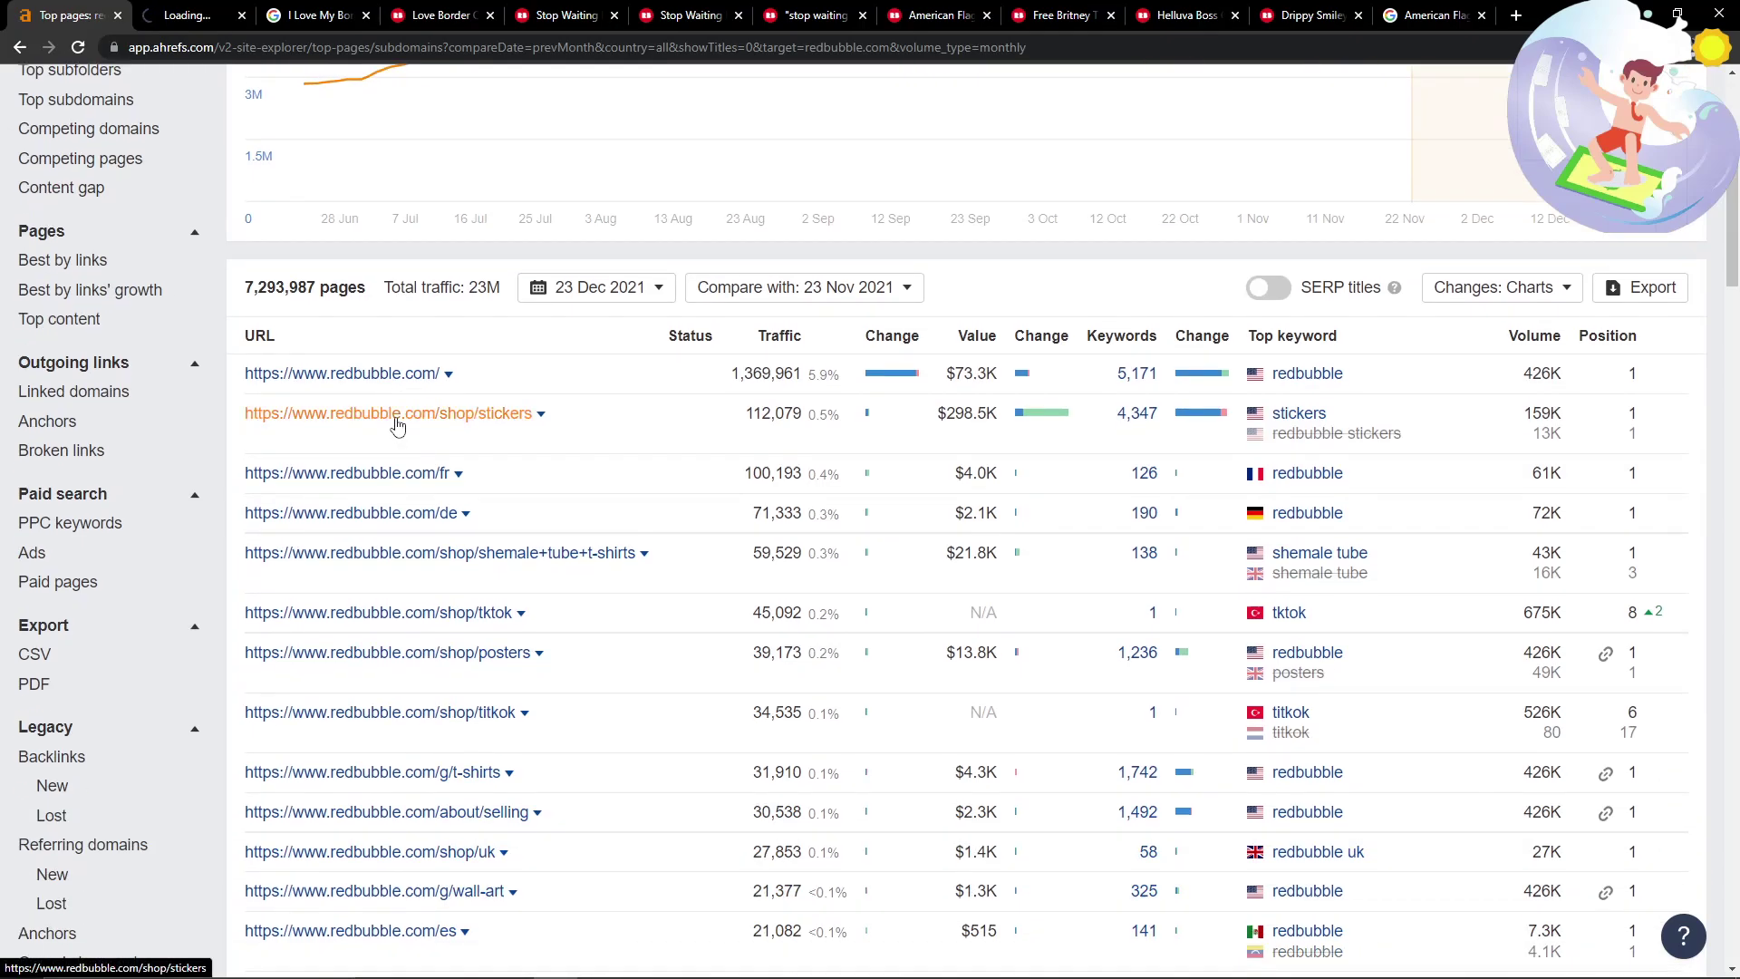
{"action": "scroll", "coordinate": [397, 426], "scroll_direction": "down", "scroll_amount": 2}
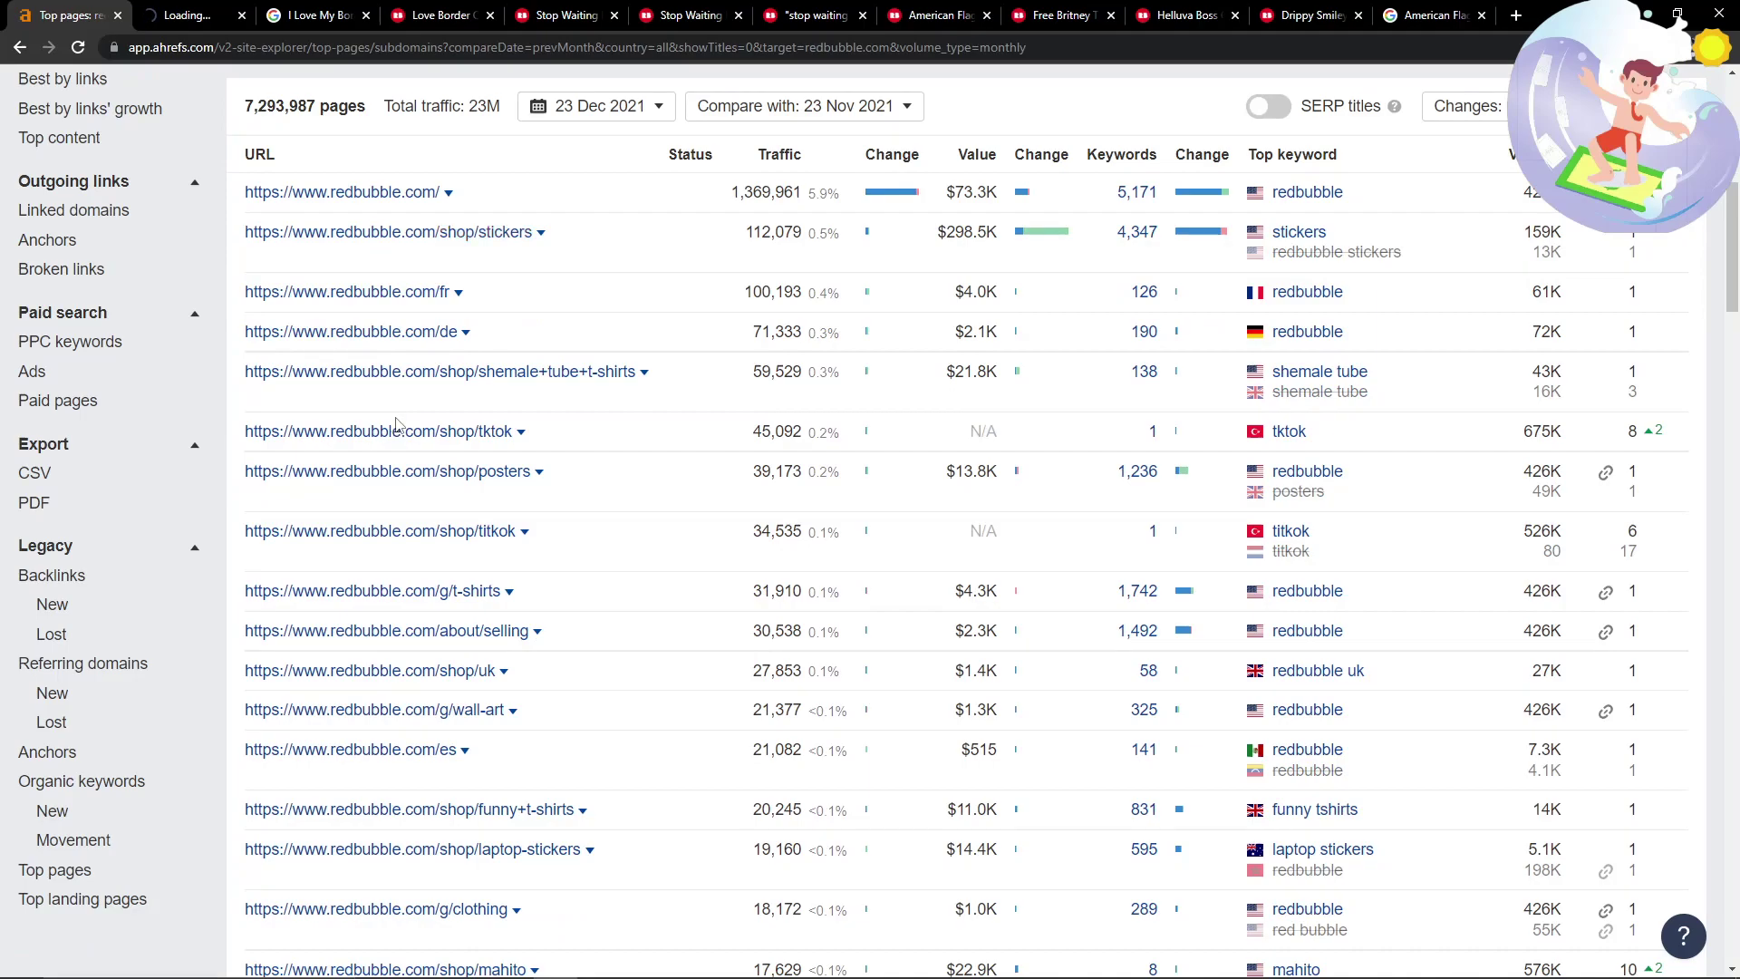
{"action": "scroll", "coordinate": [396, 424], "scroll_direction": "down", "scroll_amount": 3}
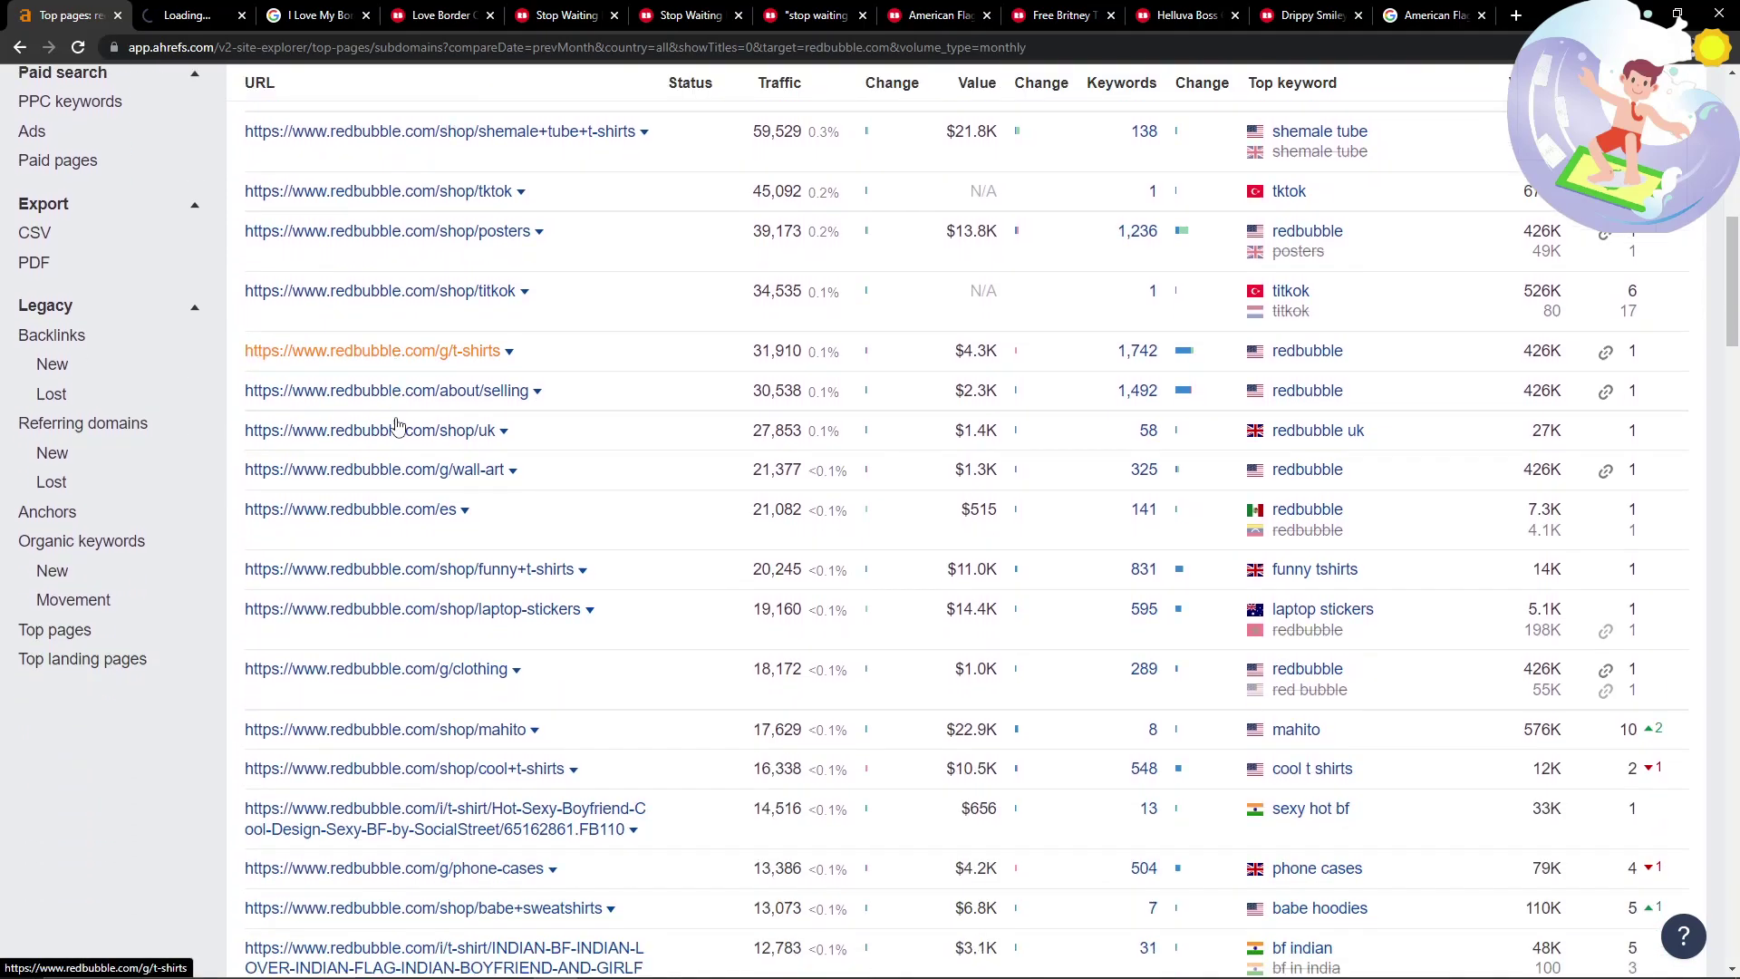
{"action": "scroll", "coordinate": [396, 426], "scroll_direction": "down", "scroll_amount": 4}
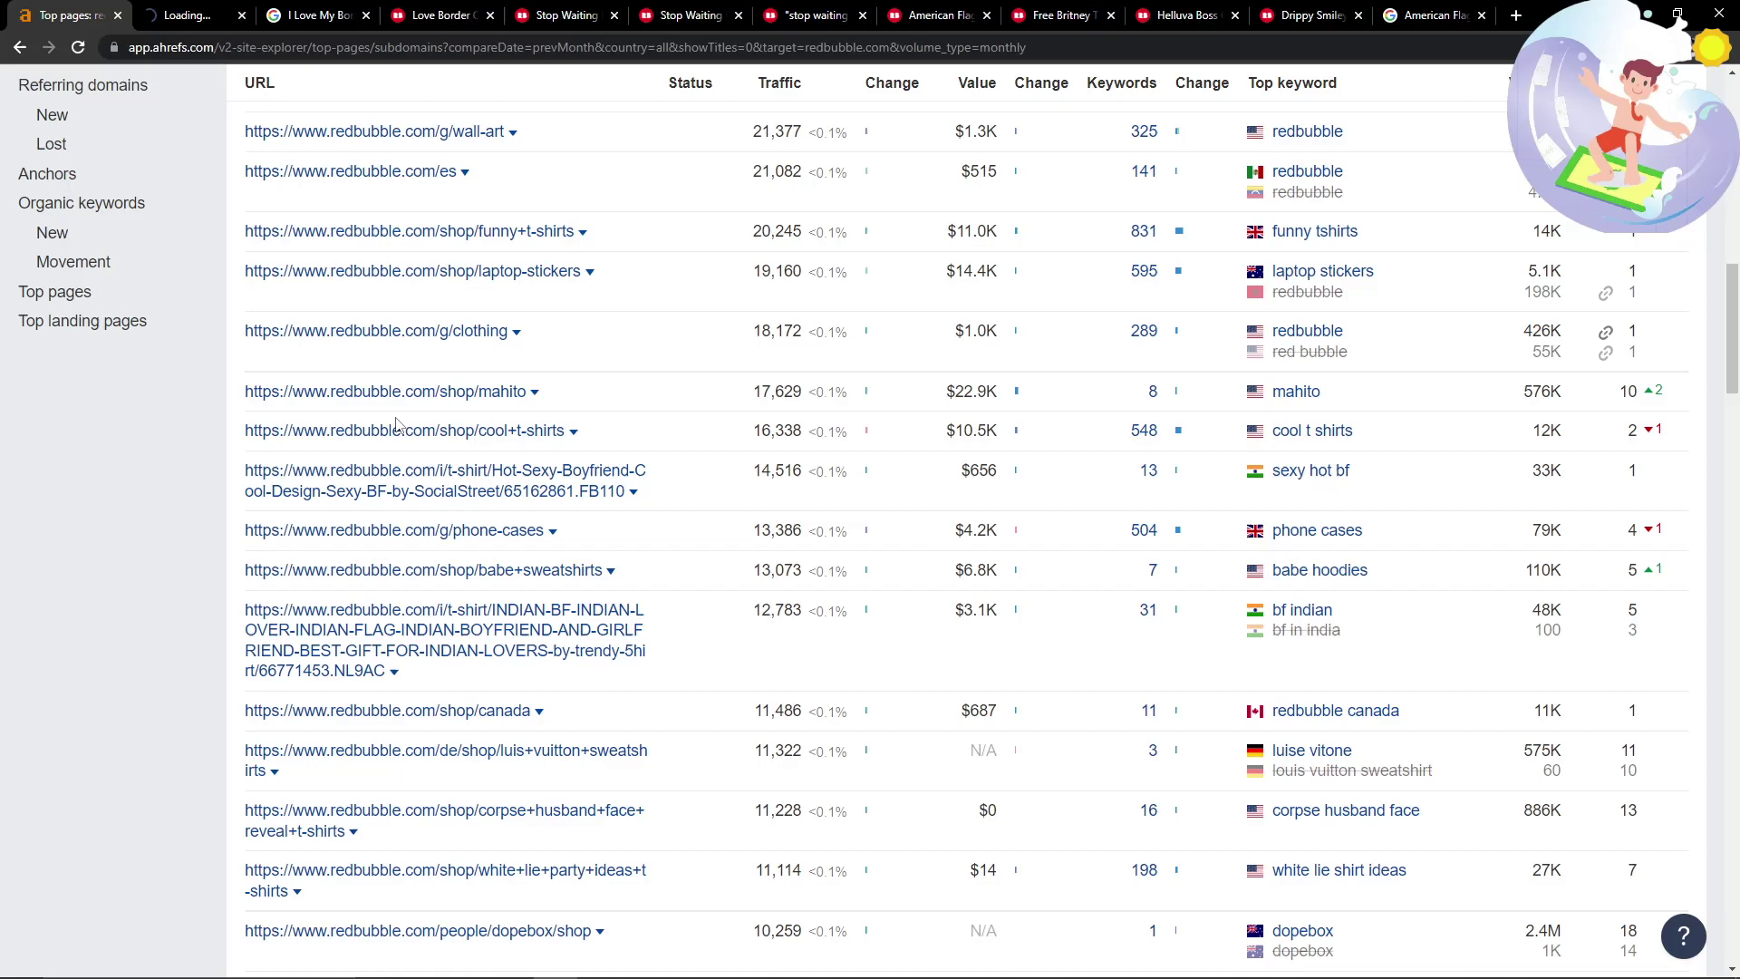
{"action": "scroll", "coordinate": [396, 424], "scroll_direction": "down", "scroll_amount": 1}
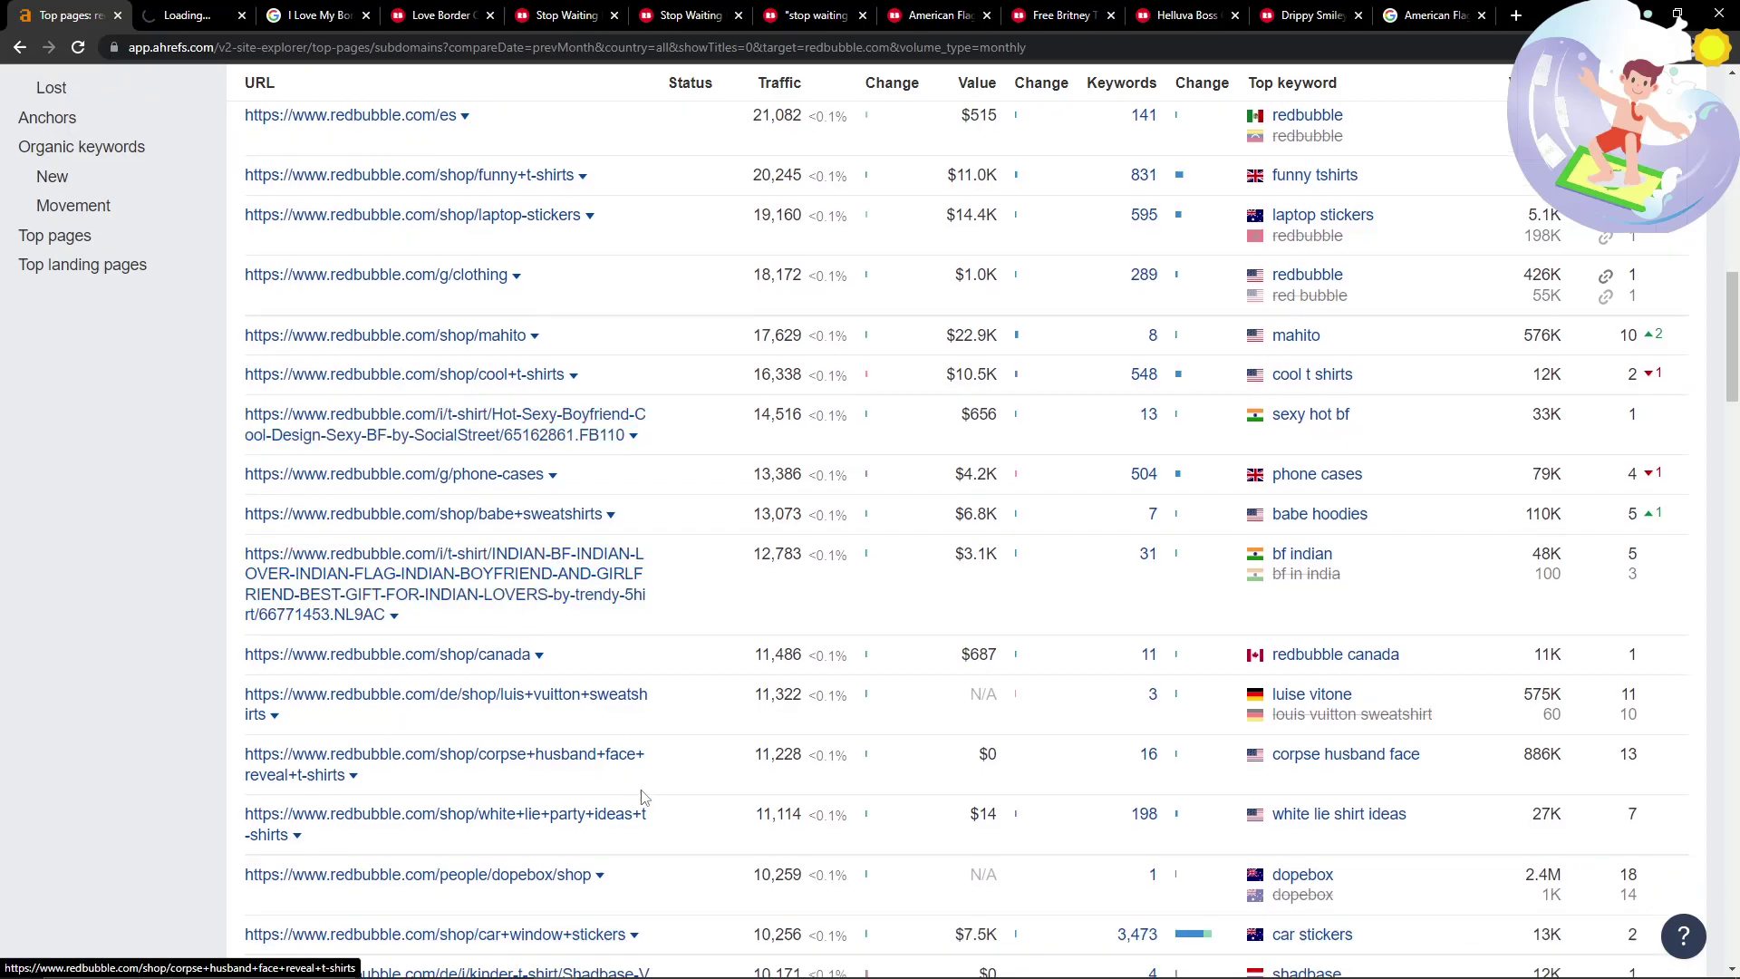
{"action": "left_click_drag", "start_coordinate": [297, 718], "coordinate": [210, 692]}
{"action": "left_click", "coordinate": [118, 699]}
{"action": "left_click", "coordinate": [279, 707]}
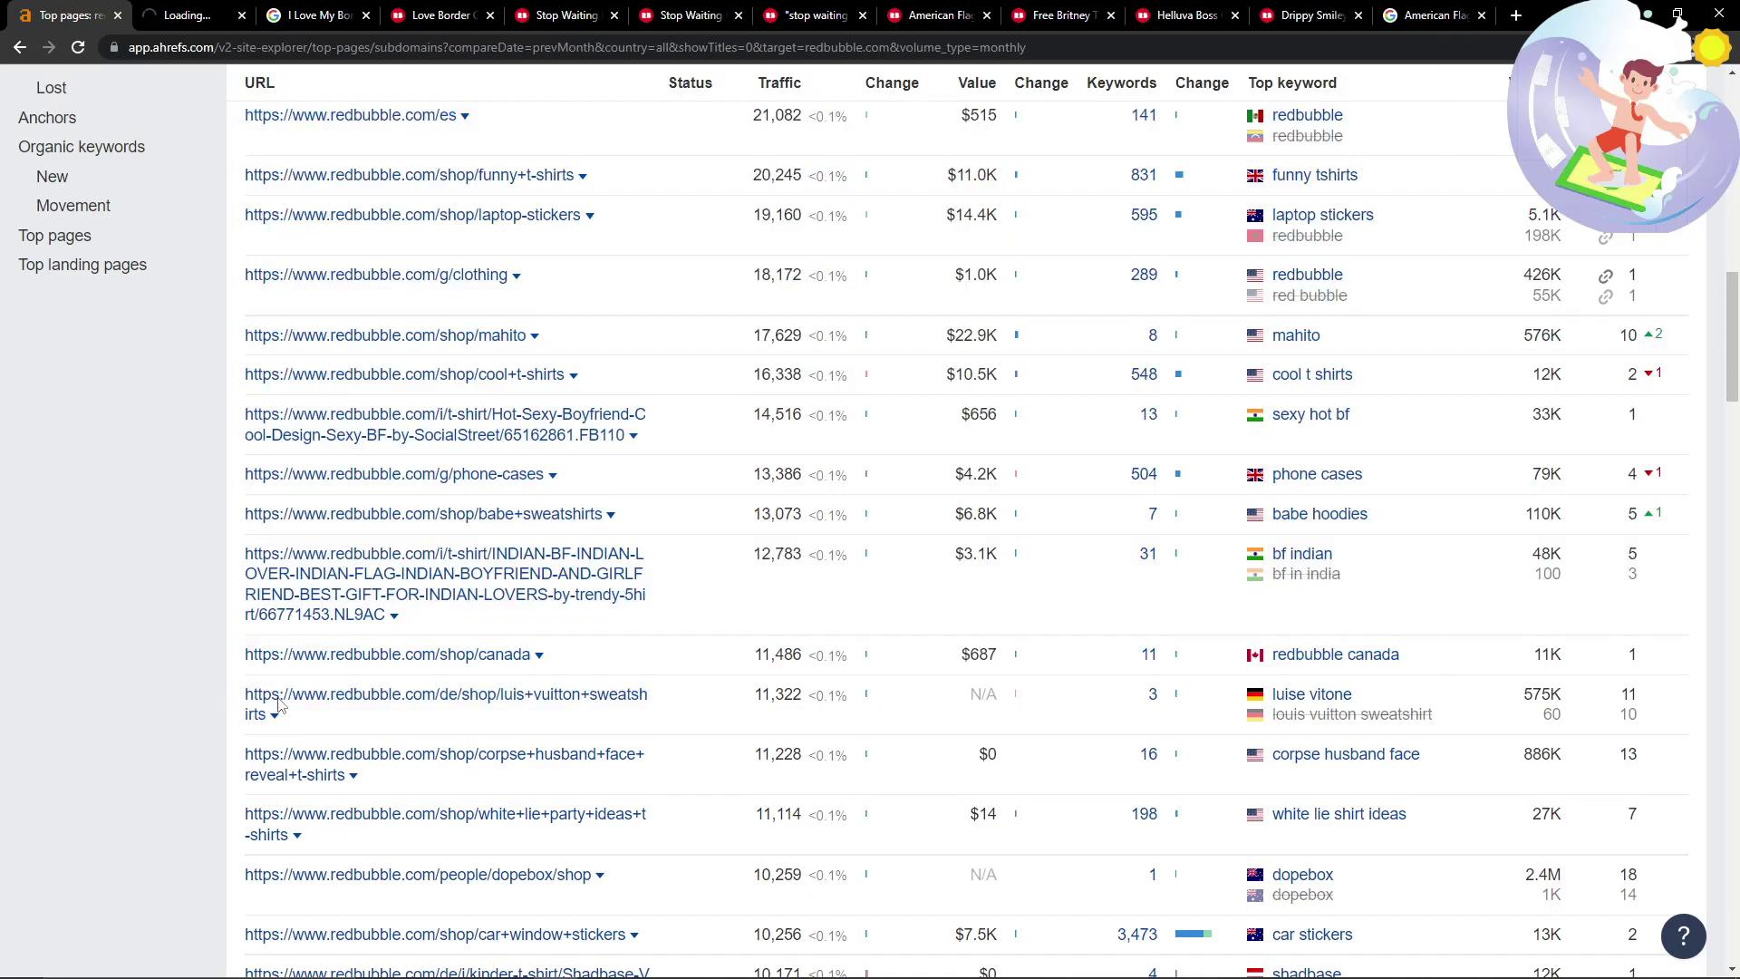
{"action": "middle_click", "coordinate": [380, 691]}
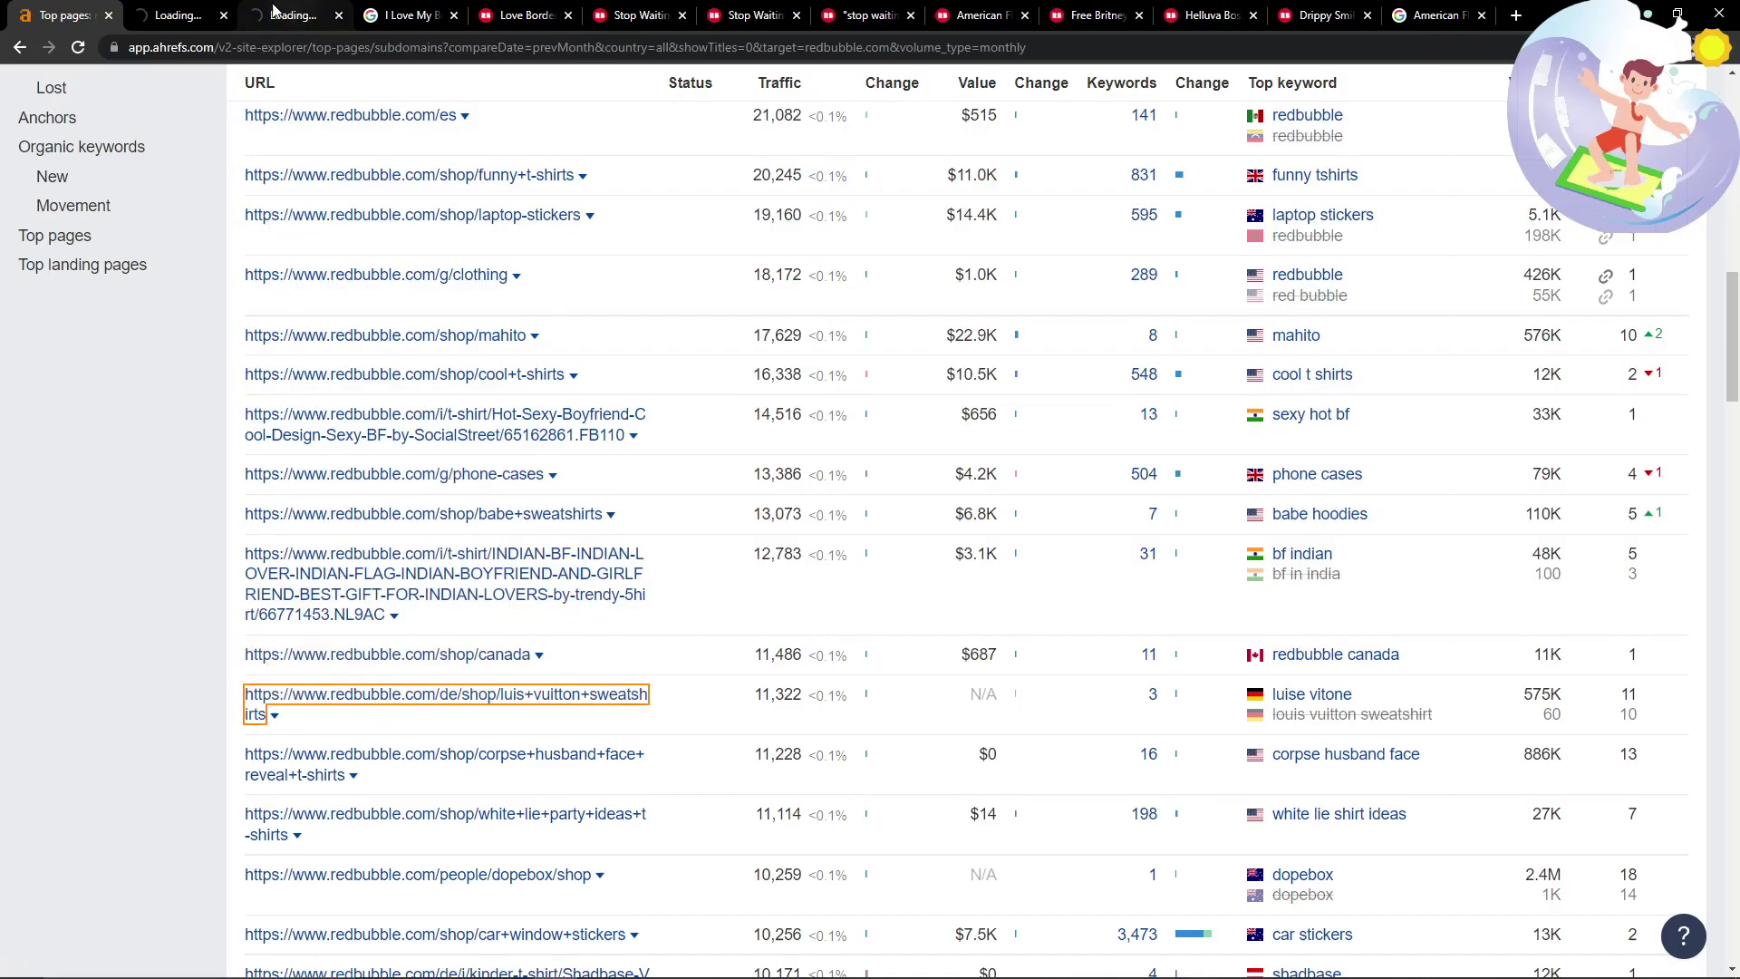
{"action": "left_click", "coordinate": [177, 15]}
{"action": "scroll", "coordinate": [471, 503], "scroll_direction": "down", "scroll_amount": 3}
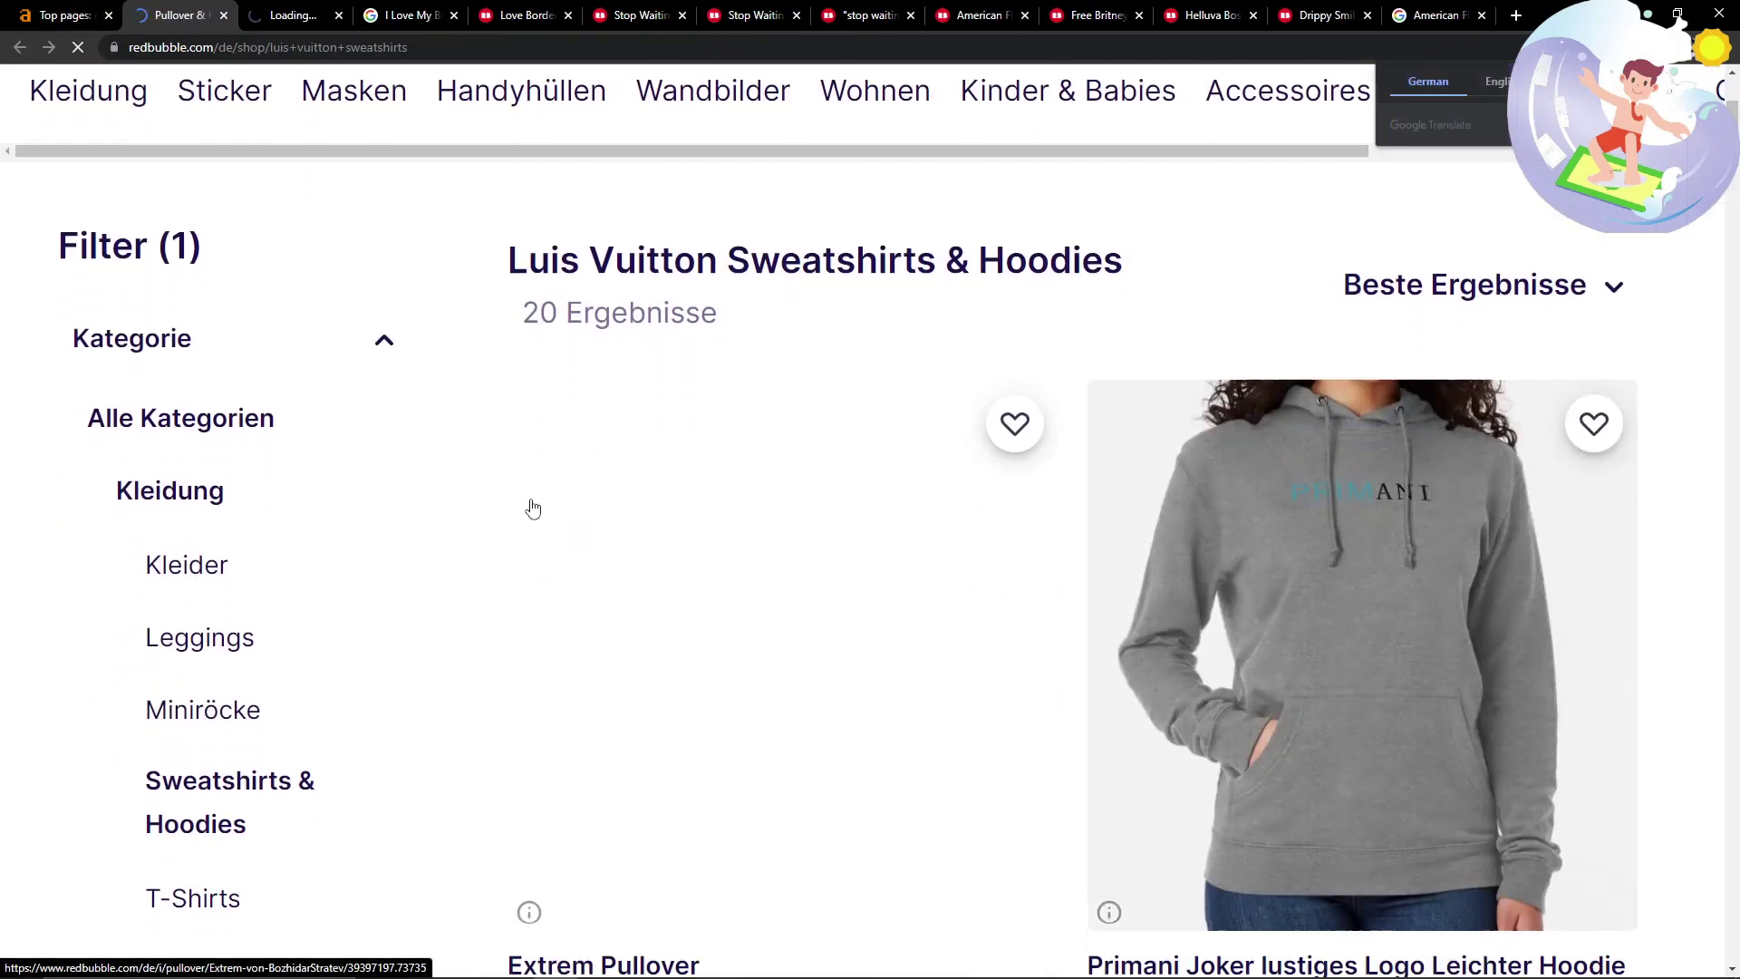
{"action": "scroll", "coordinate": [533, 509], "scroll_direction": "down", "scroll_amount": 2}
{"action": "scroll", "coordinate": [533, 508], "scroll_direction": "down", "scroll_amount": 4}
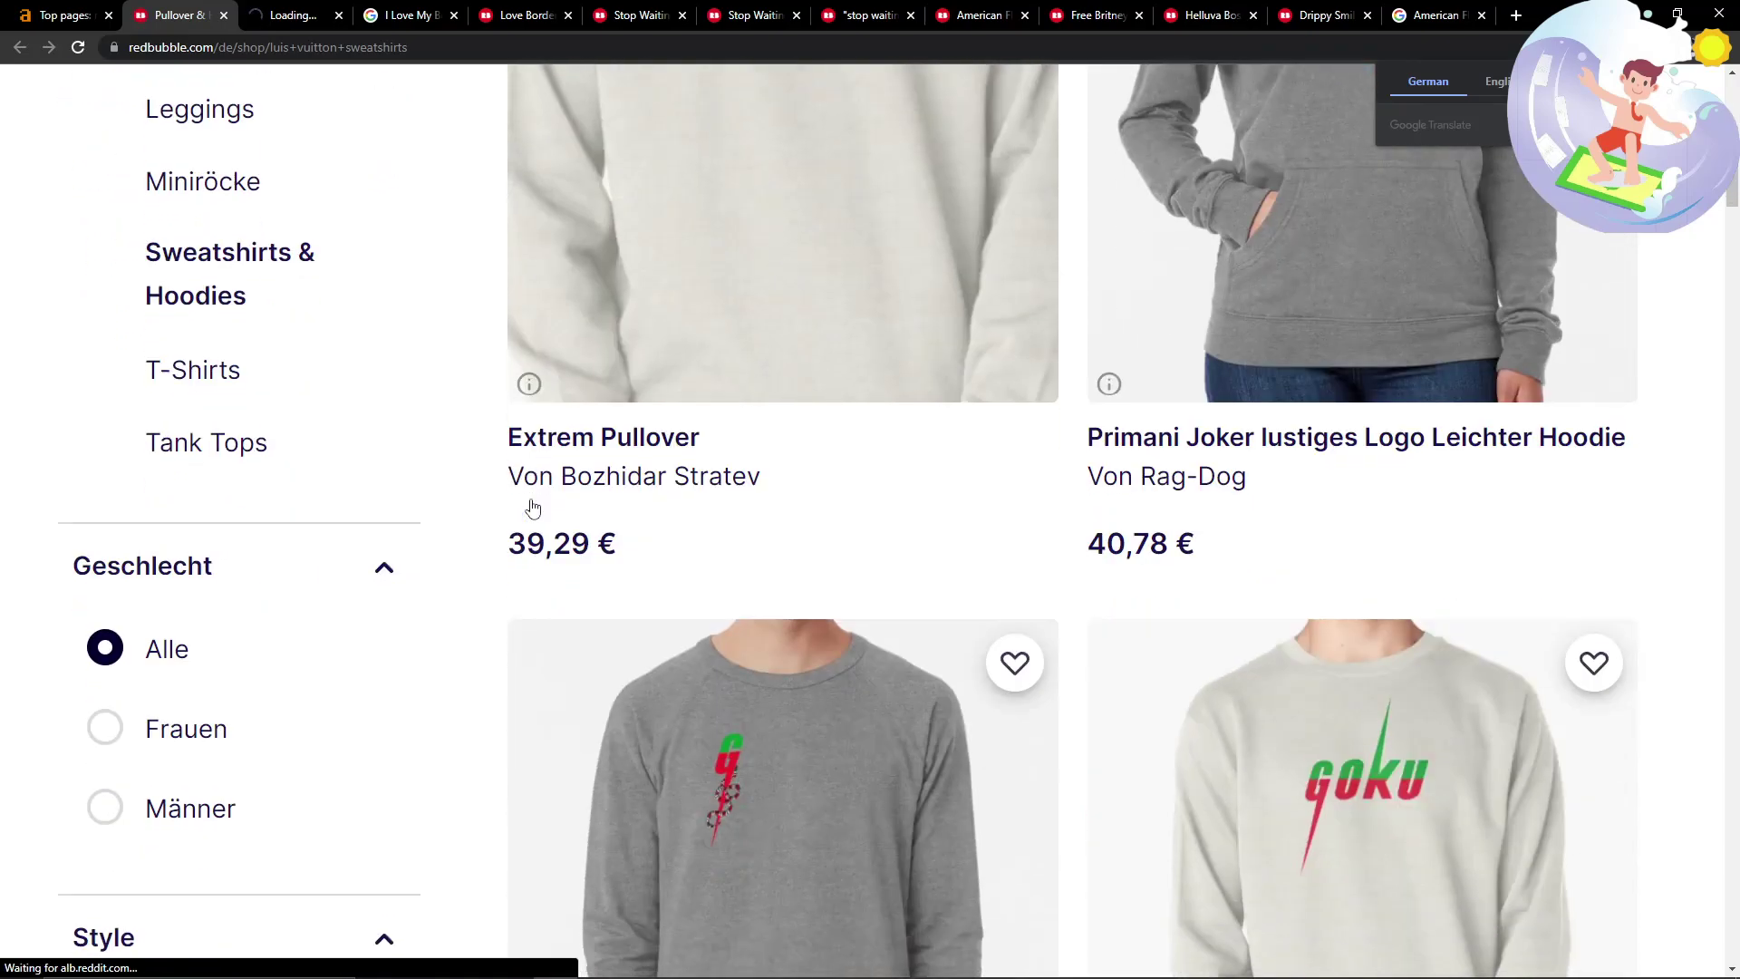
{"action": "scroll", "coordinate": [533, 509], "scroll_direction": "down", "scroll_amount": 4}
{"action": "scroll", "coordinate": [529, 505], "scroll_direction": "down", "scroll_amount": 6}
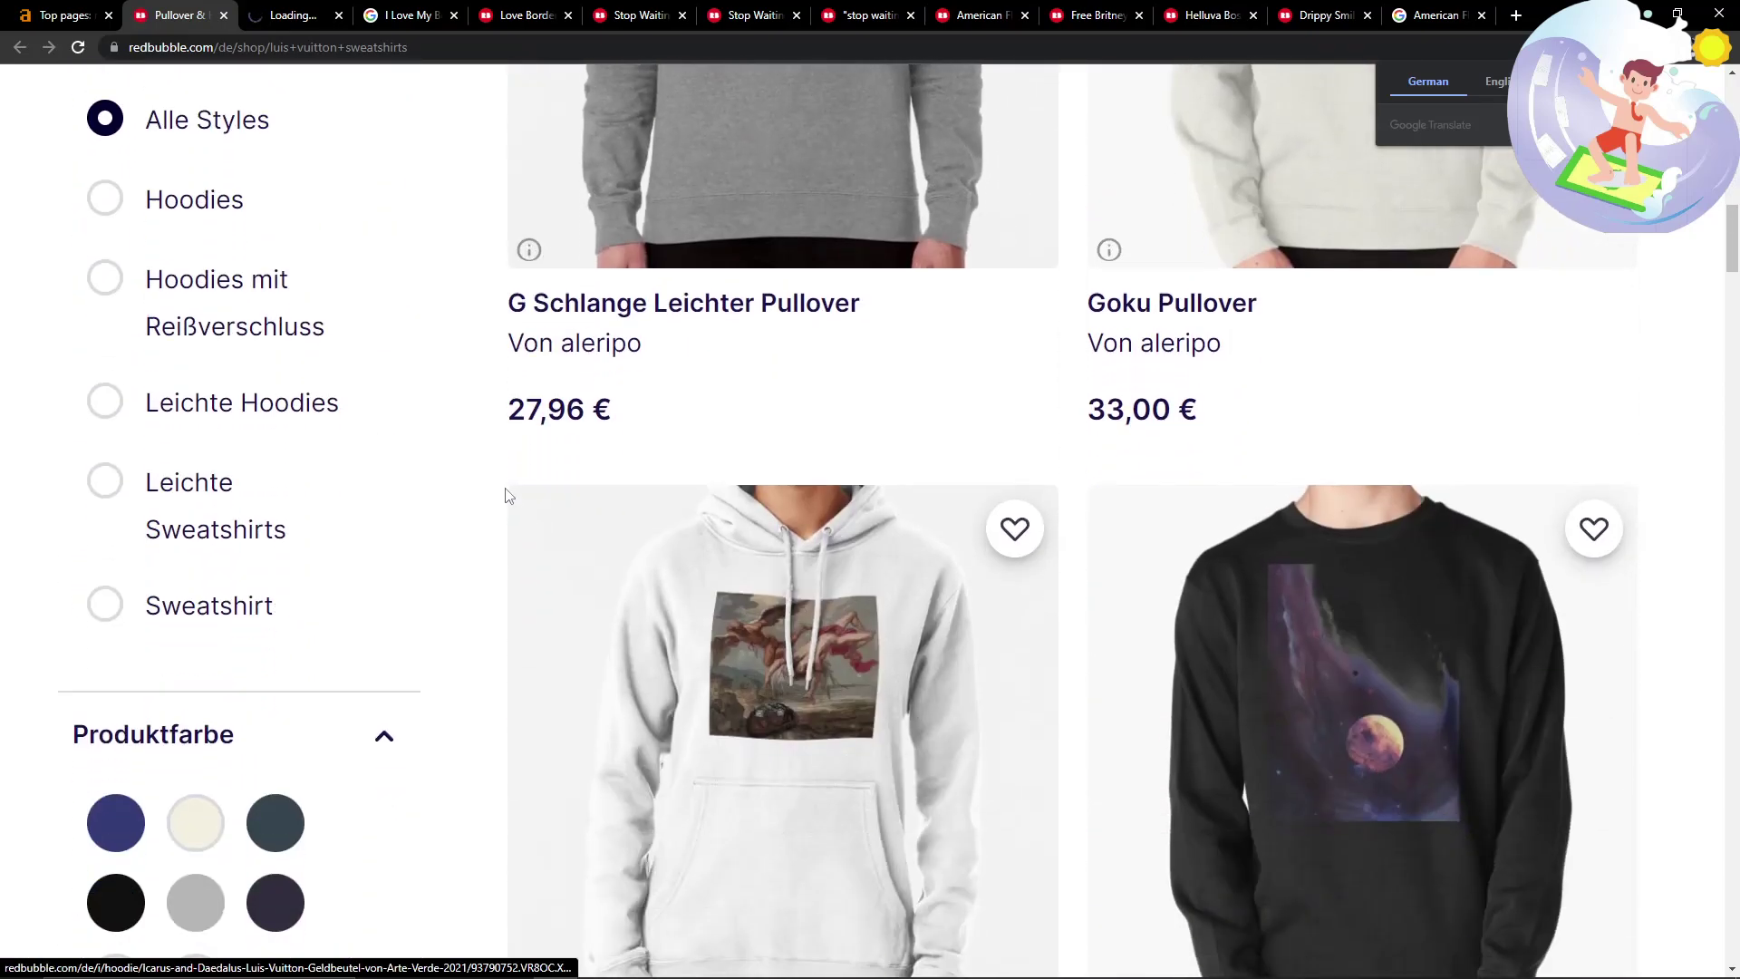
{"action": "key", "text": "ctrl+shift+Tab"}
{"action": "left_click", "coordinate": [73, 600]}
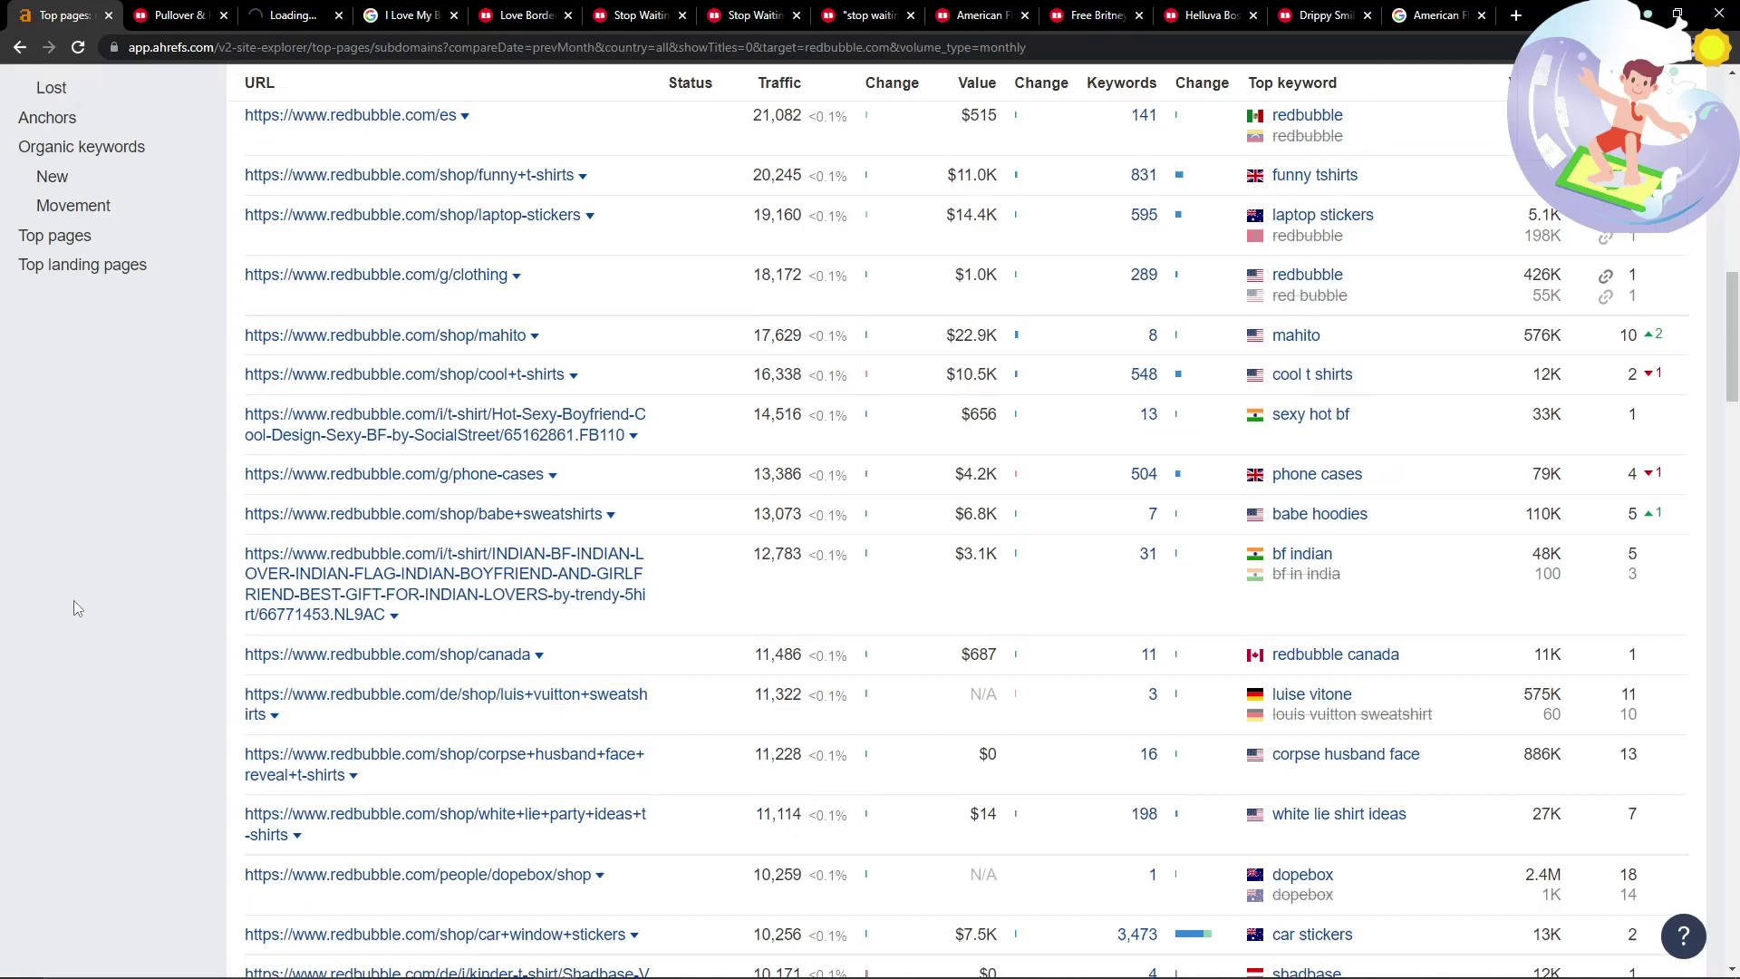
Scroll down through redbubble.com's Top pages list (7,293,987 pages, 23M traffic), then back up.
{"action": "scroll", "coordinate": [68, 625], "scroll_direction": "down", "scroll_amount": 1}
{"action": "scroll", "coordinate": [62, 646], "scroll_direction": "down", "scroll_amount": 1}
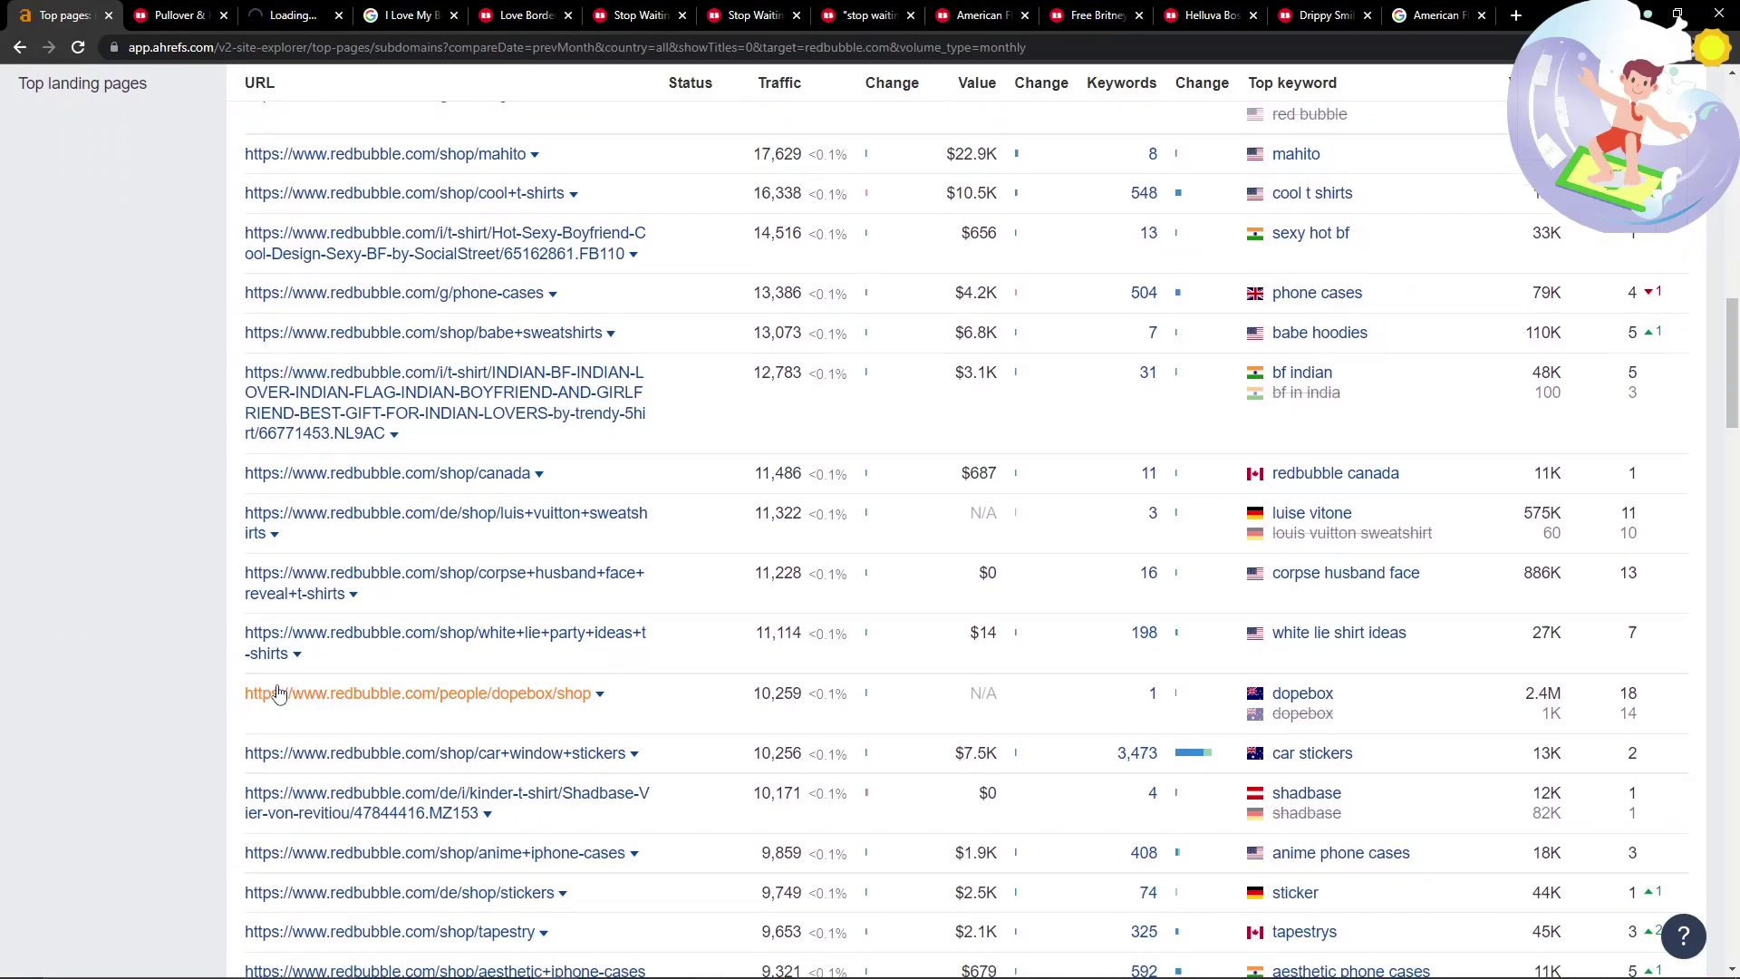
{"action": "scroll", "coordinate": [51, 689], "scroll_direction": "down", "scroll_amount": 1}
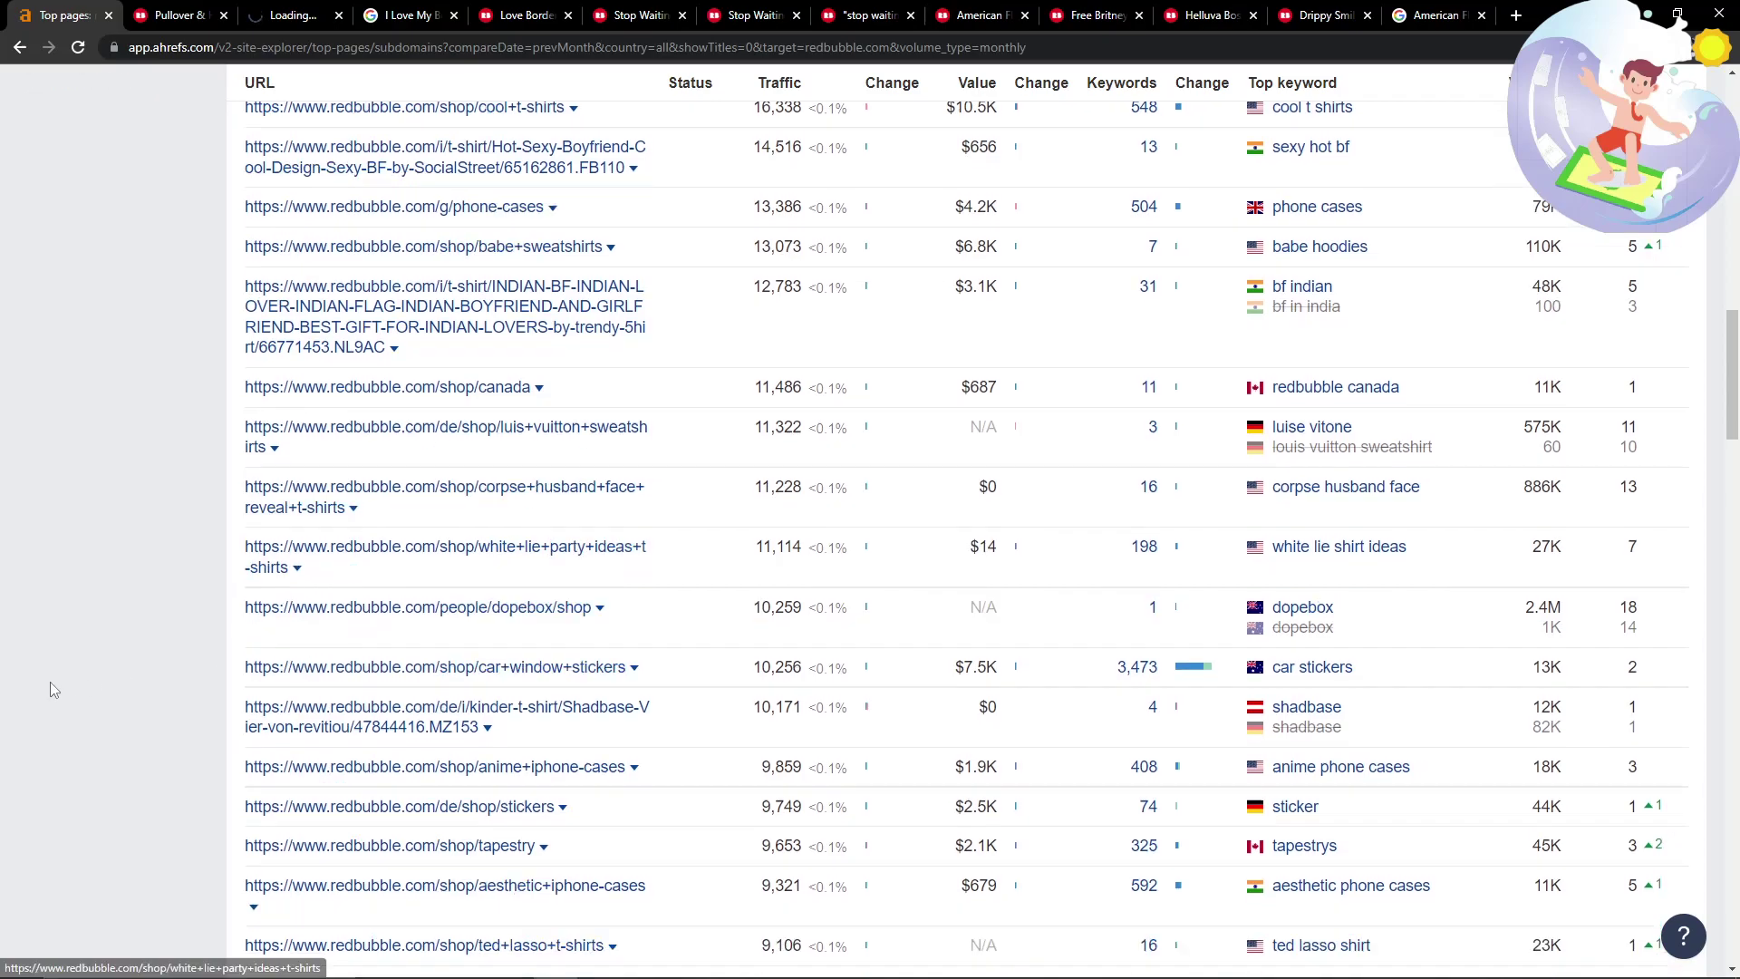
{"action": "scroll", "coordinate": [51, 690], "scroll_direction": "down", "scroll_amount": 1}
{"action": "scroll", "coordinate": [51, 690], "scroll_direction": "down", "scroll_amount": 1}
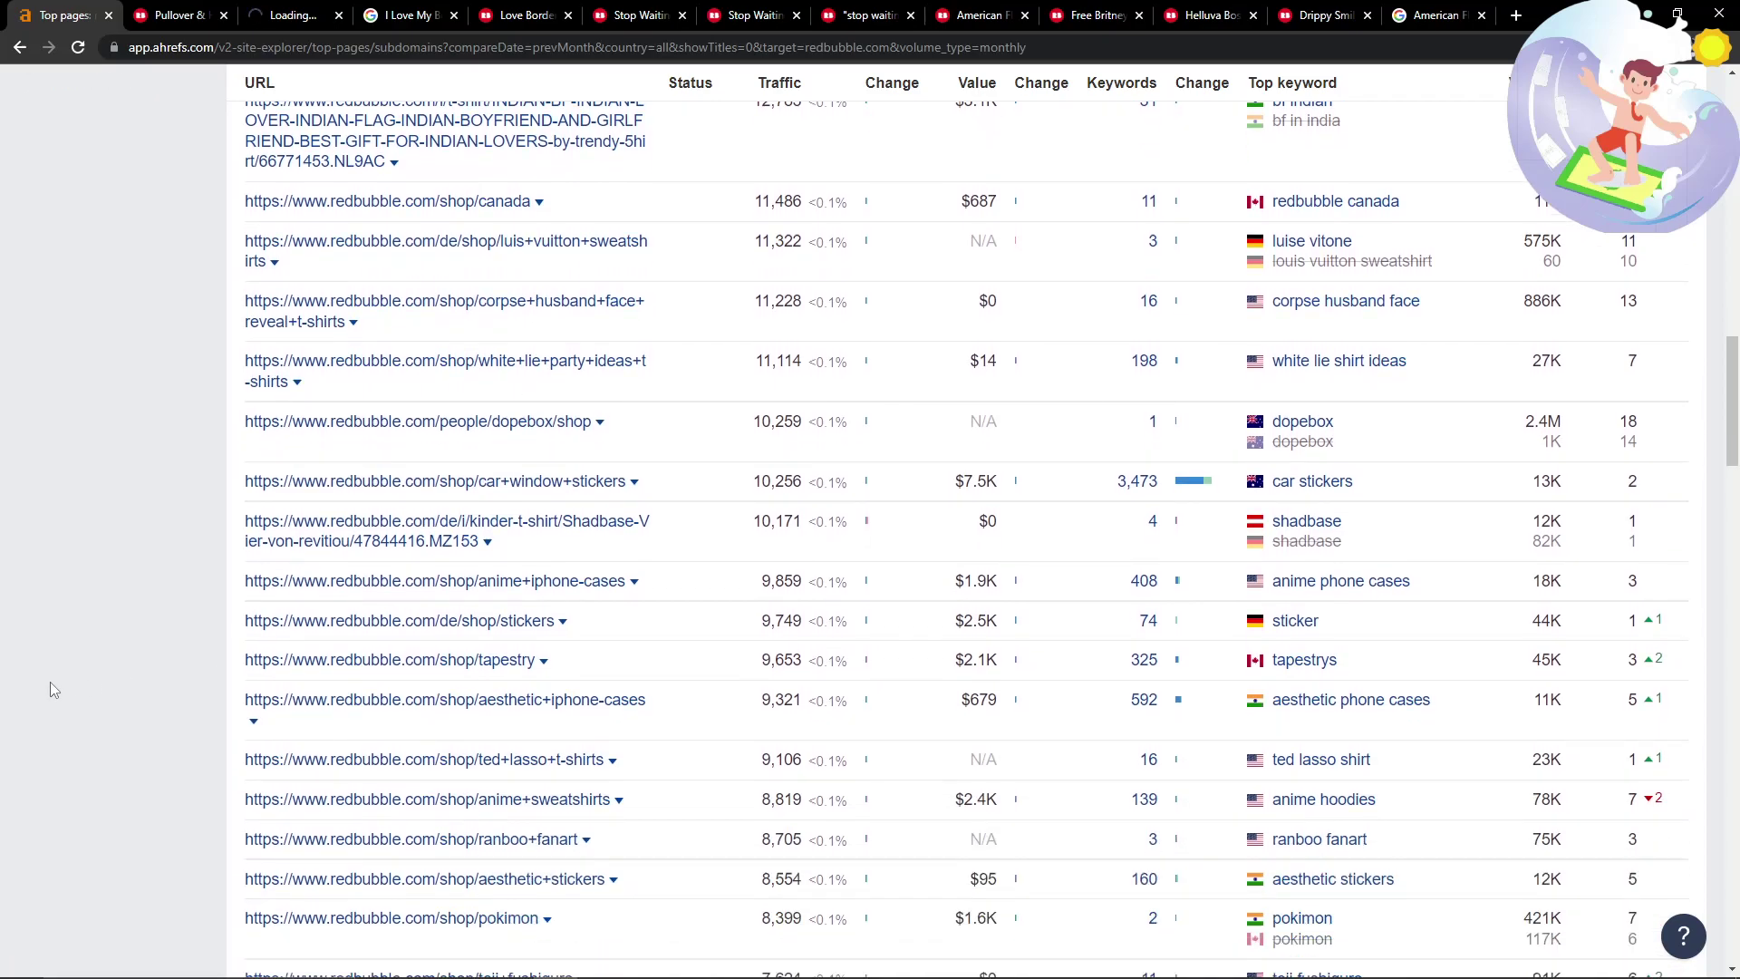
{"action": "scroll", "coordinate": [51, 690], "scroll_direction": "down", "scroll_amount": 2}
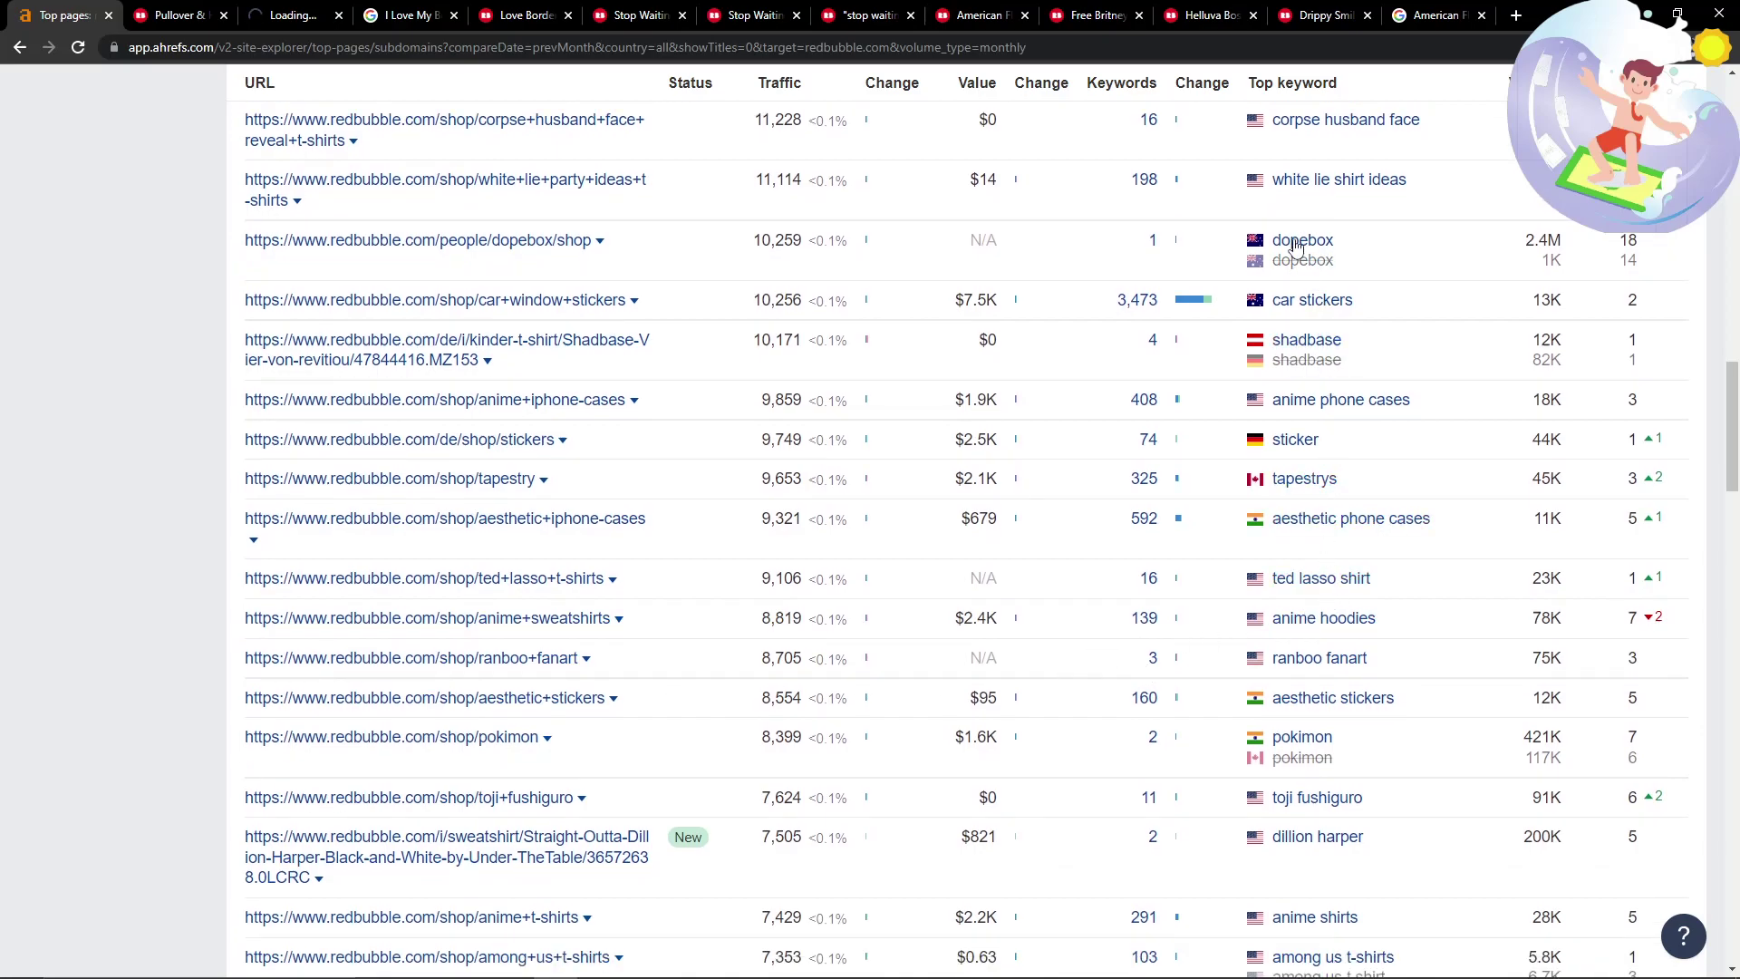
{"action": "scroll", "coordinate": [1243, 721], "scroll_direction": "down", "scroll_amount": 8}
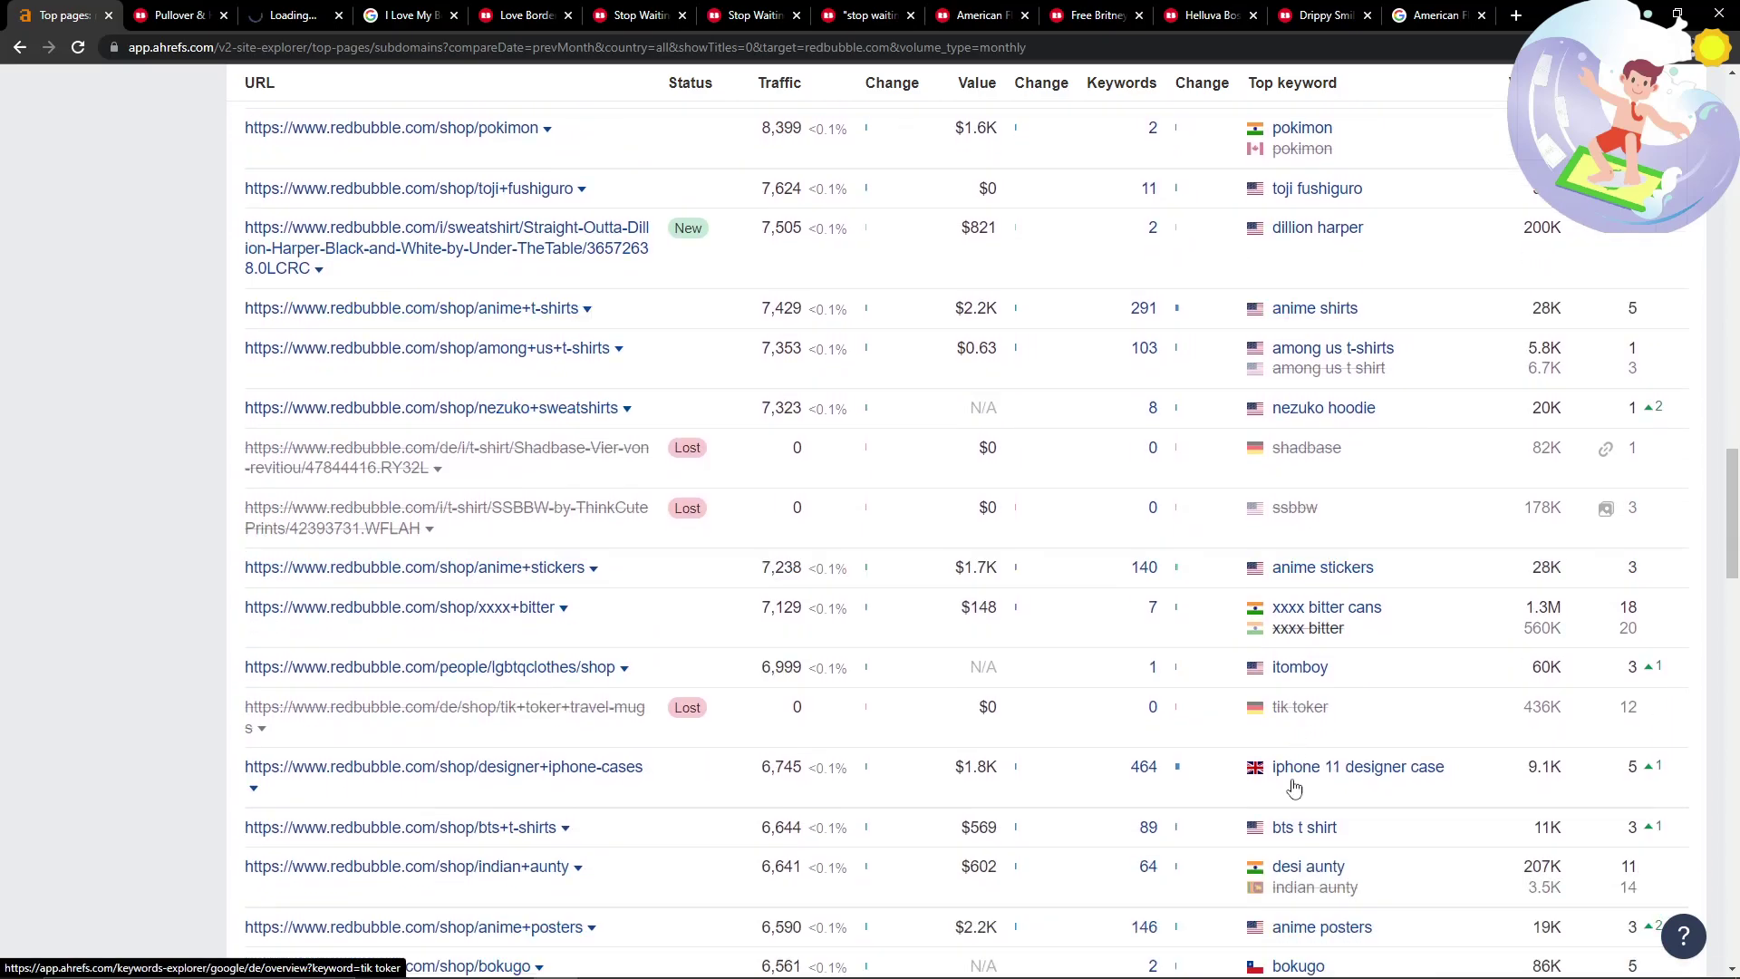
{"action": "scroll", "coordinate": [1296, 785], "scroll_direction": "down", "scroll_amount": 3}
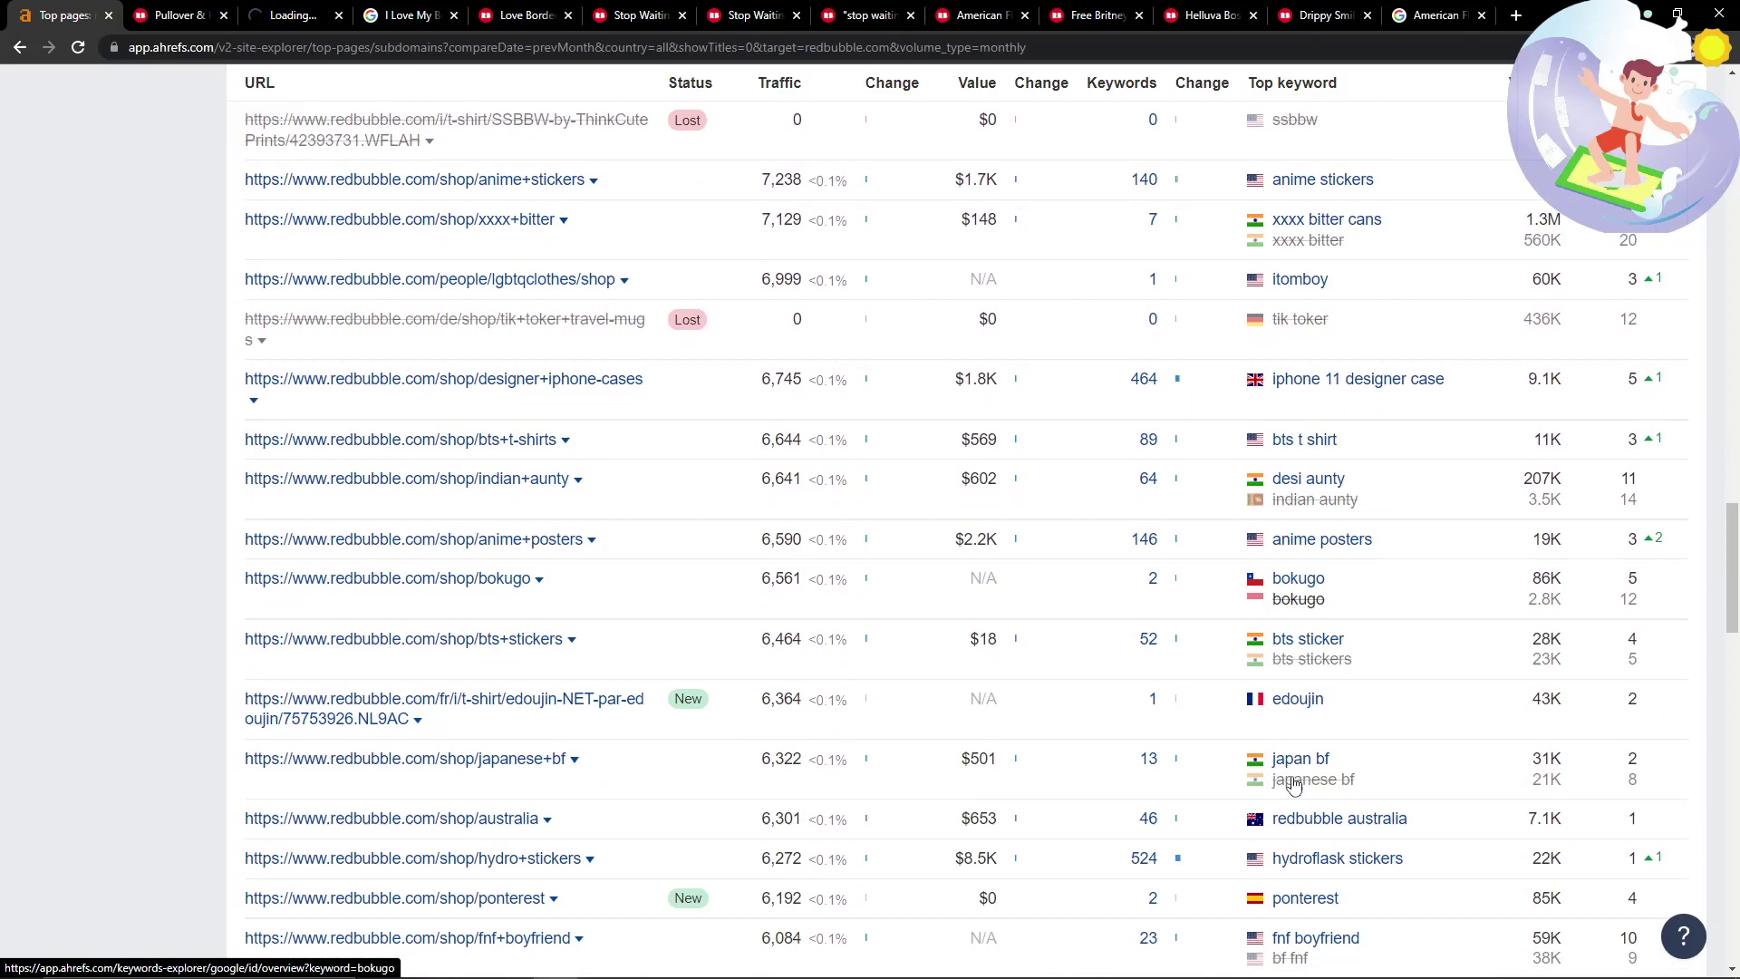
{"action": "scroll", "coordinate": [1295, 785], "scroll_direction": "down", "scroll_amount": 4}
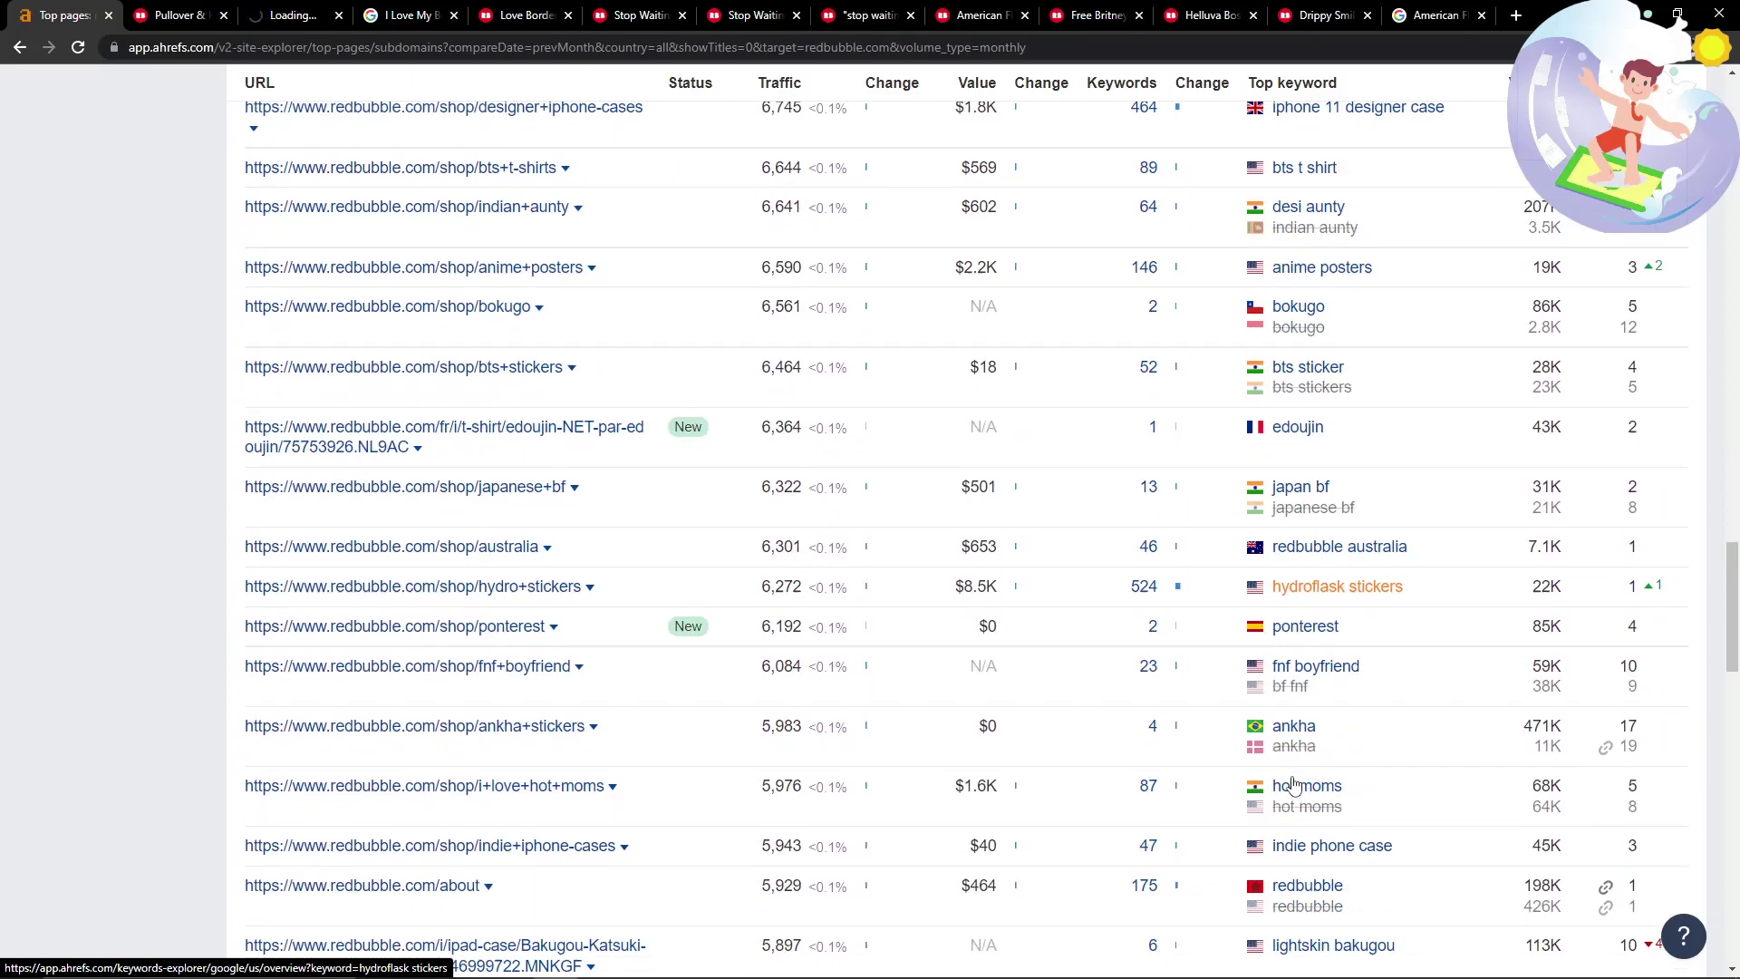
{"action": "scroll", "coordinate": [1296, 785], "scroll_direction": "down", "scroll_amount": 7}
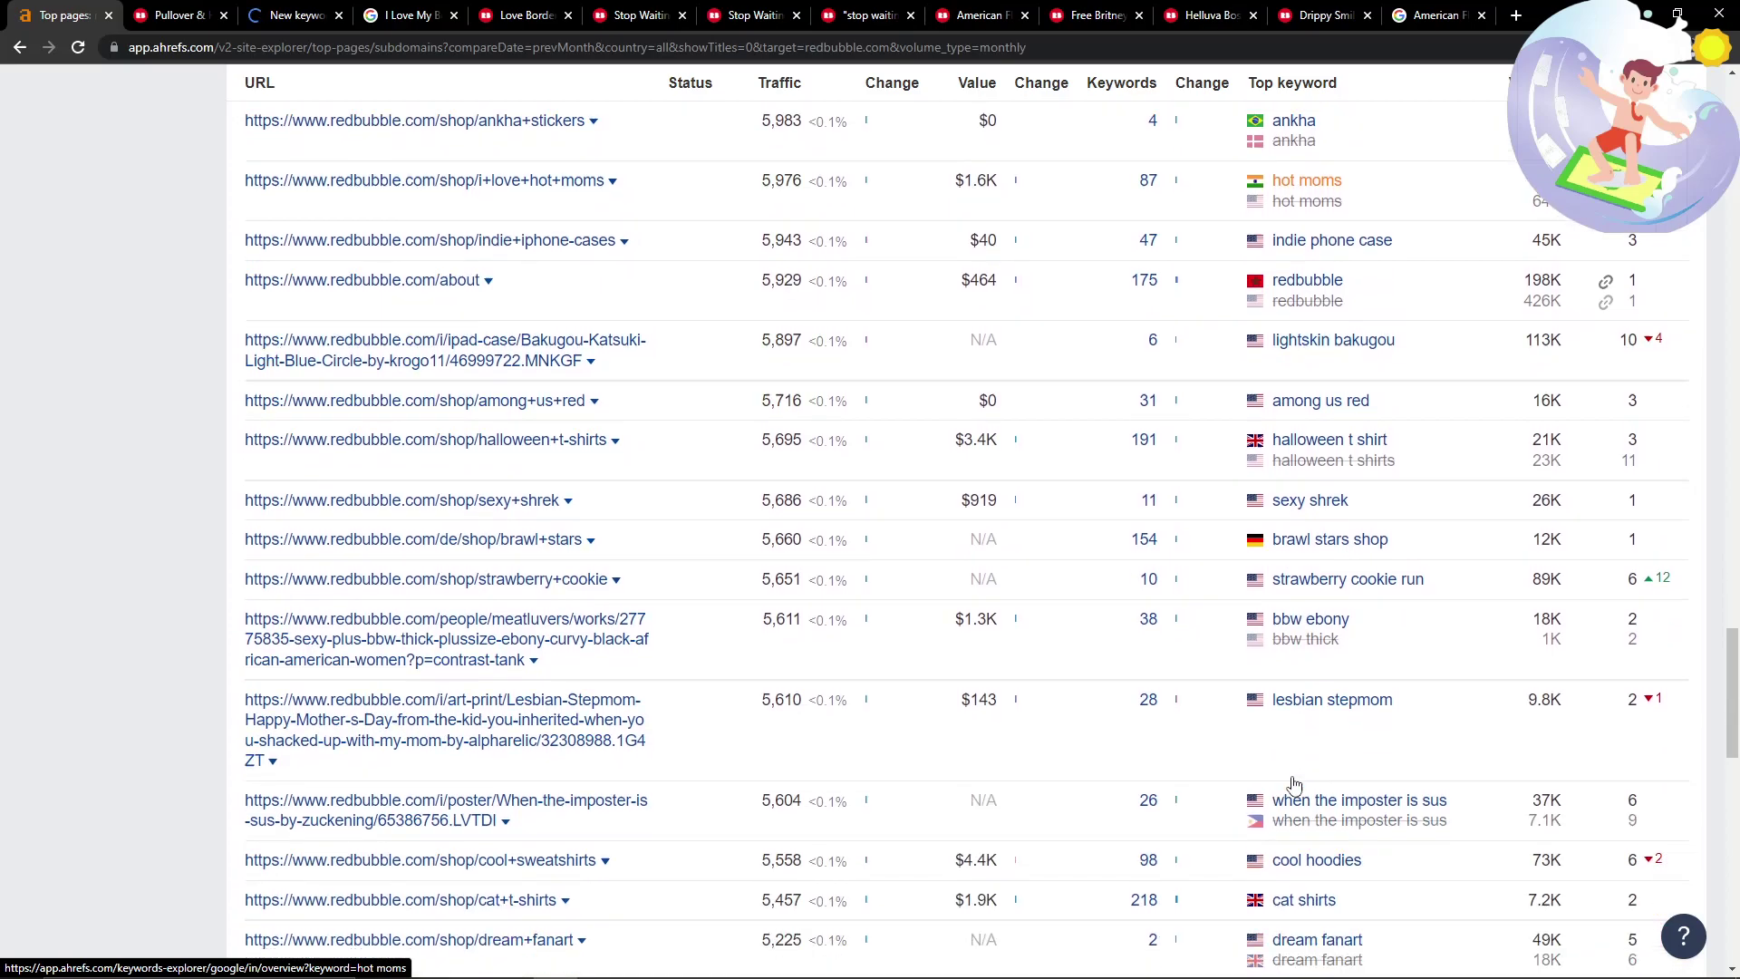
{"action": "scroll", "coordinate": [1296, 785], "scroll_direction": "down", "scroll_amount": 3}
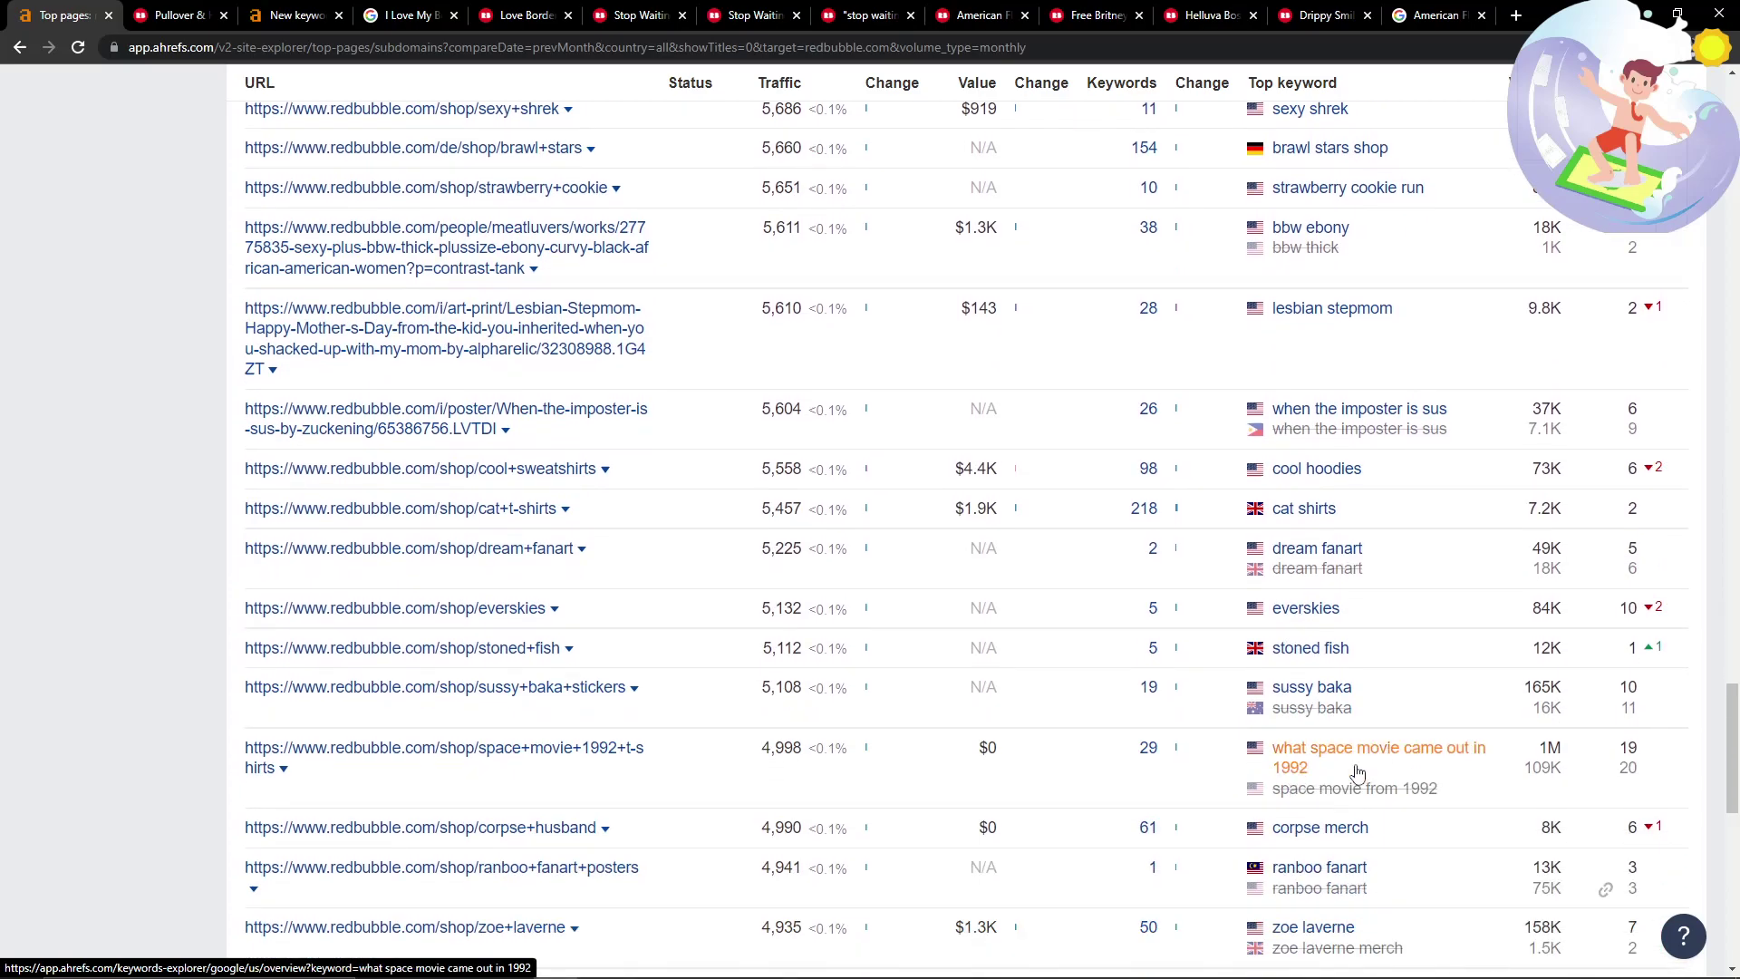
{"action": "scroll", "coordinate": [1357, 772], "scroll_direction": "down", "scroll_amount": 8}
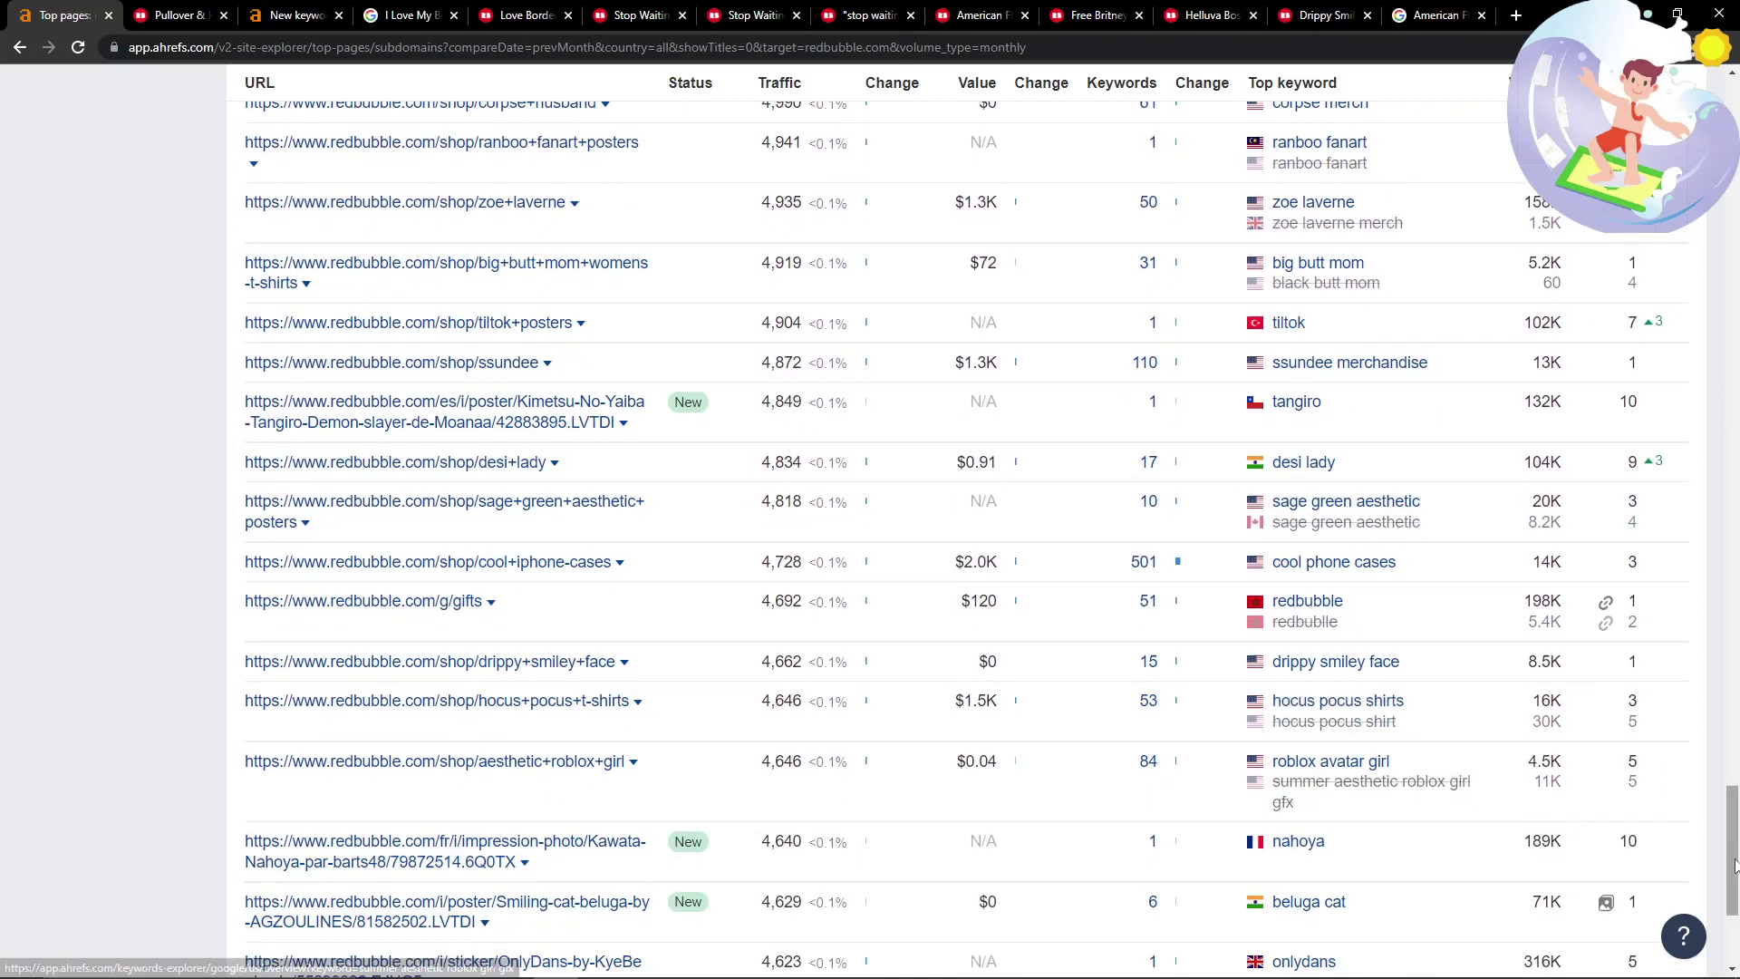
{"action": "scroll", "coordinate": [1033, 443], "scroll_direction": "up", "scroll_amount": 20}
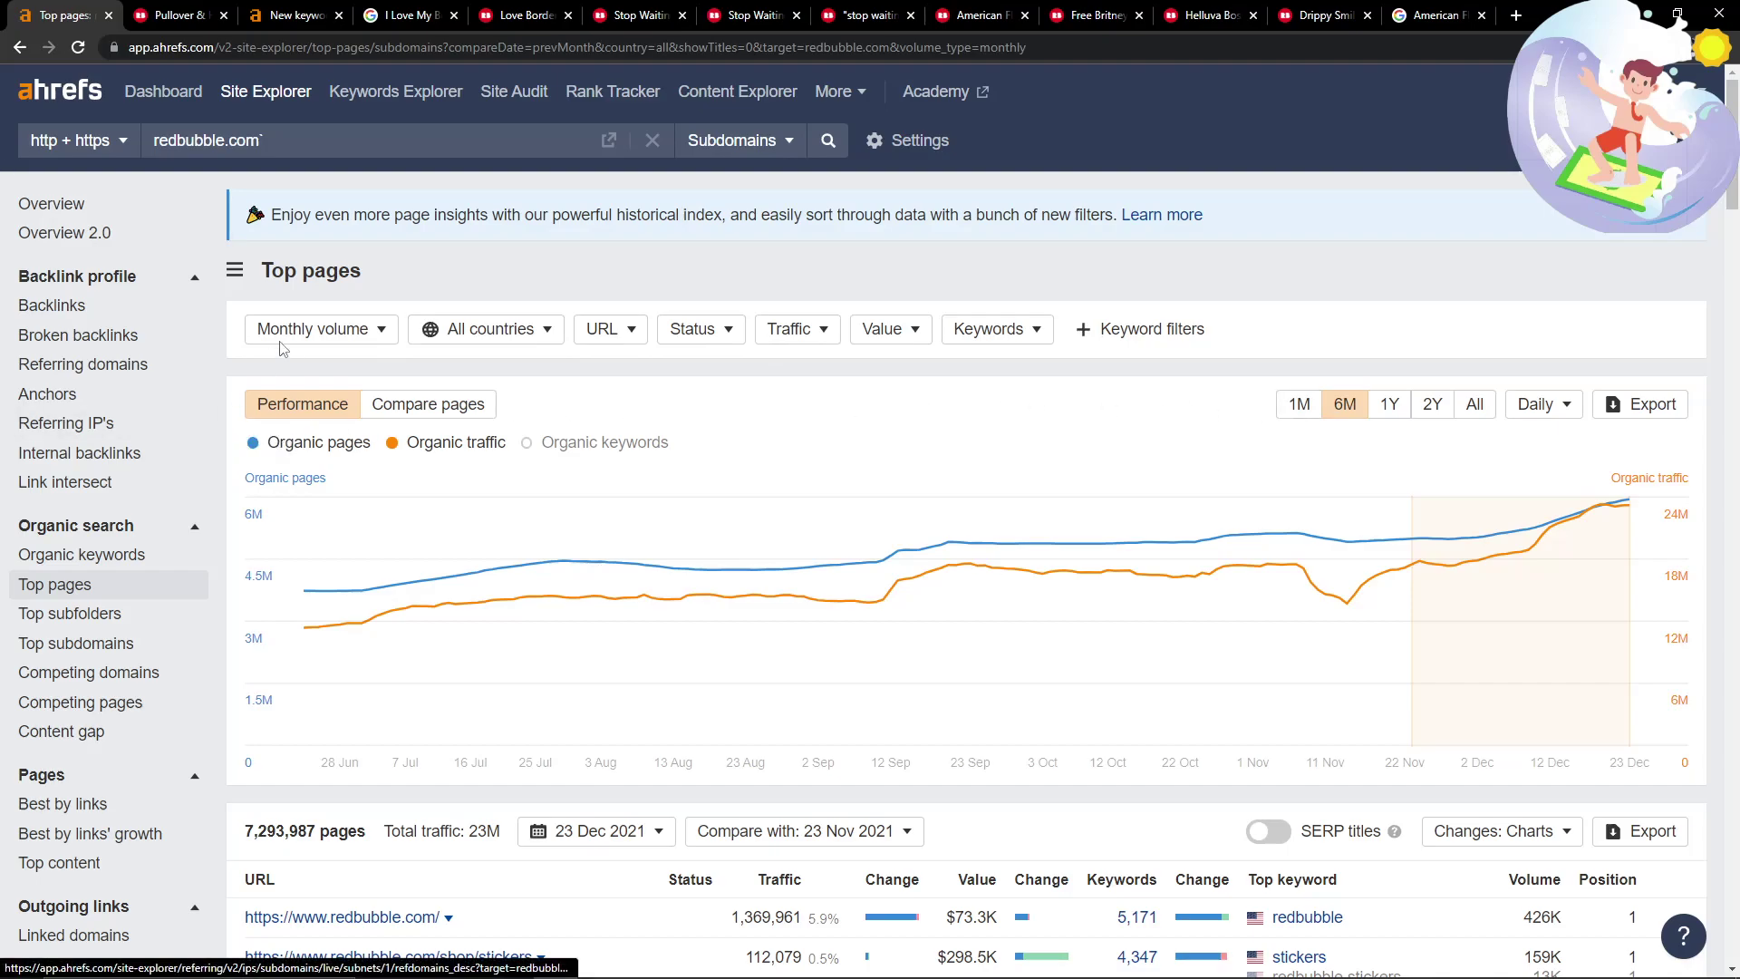
Open Organic keywords and apply a Volume filter from 0 to 150.
{"action": "left_click", "coordinate": [119, 559]}
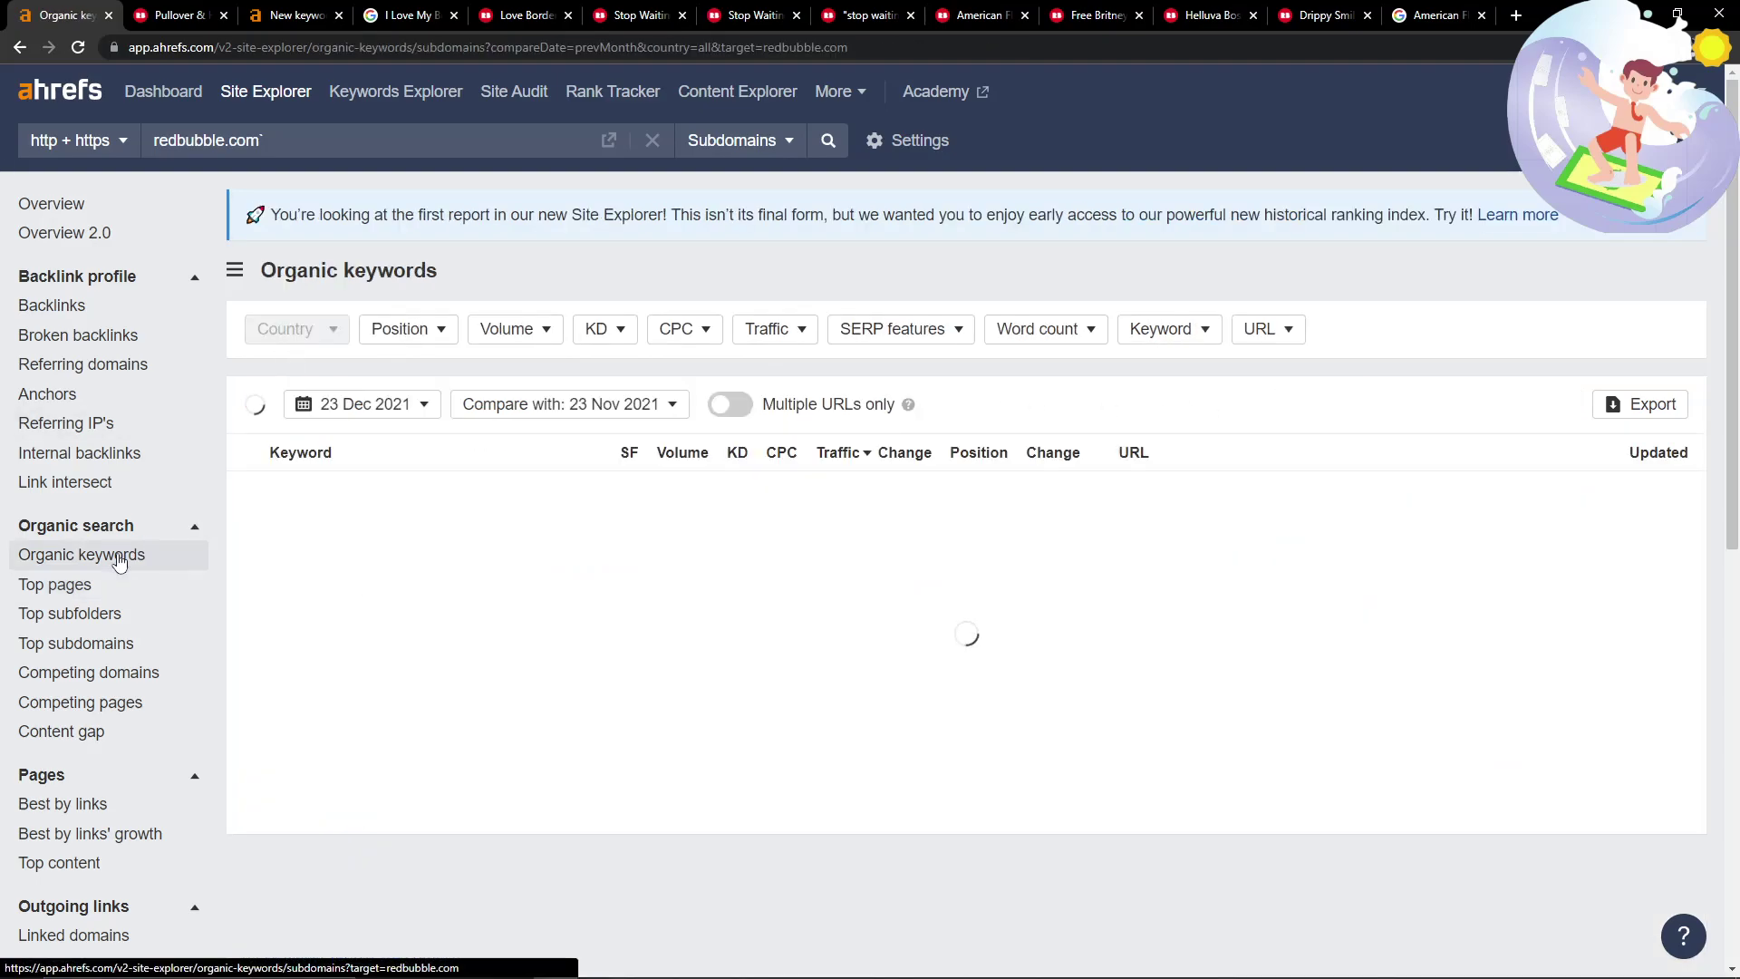
{"action": "left_click", "coordinate": [535, 334]}
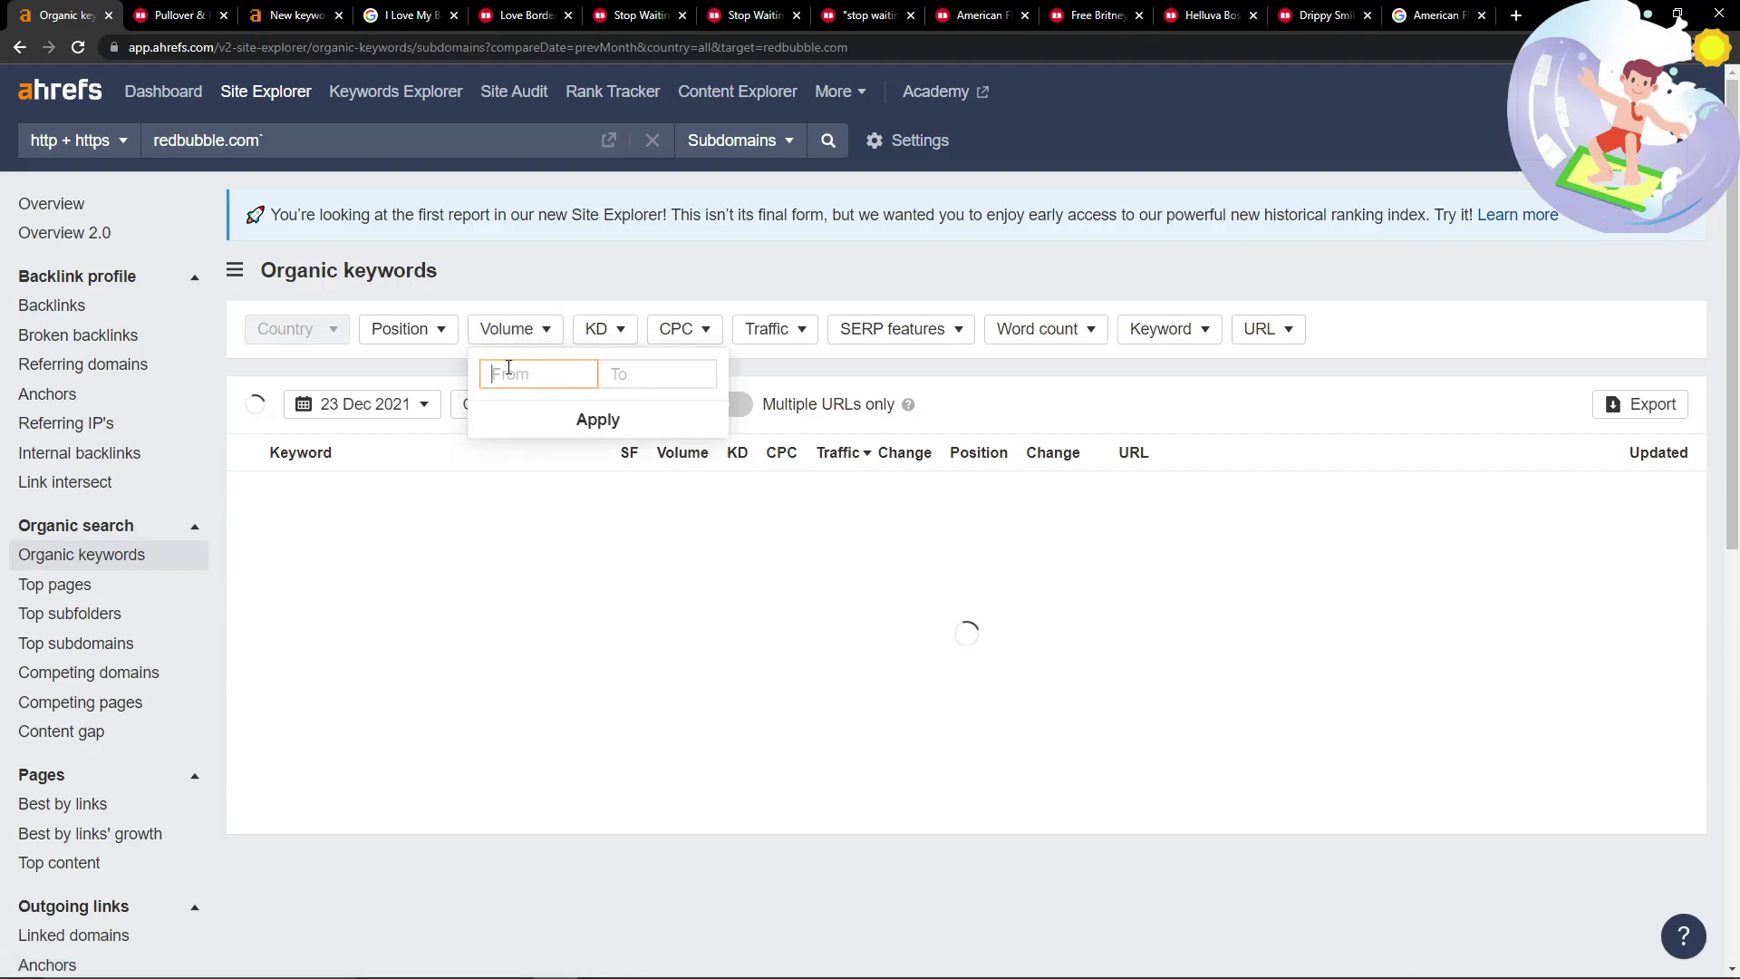
{"action": "type", "text": "0"}
{"action": "left_click", "coordinate": [661, 380]}
{"action": "left_click", "coordinate": [598, 420]}
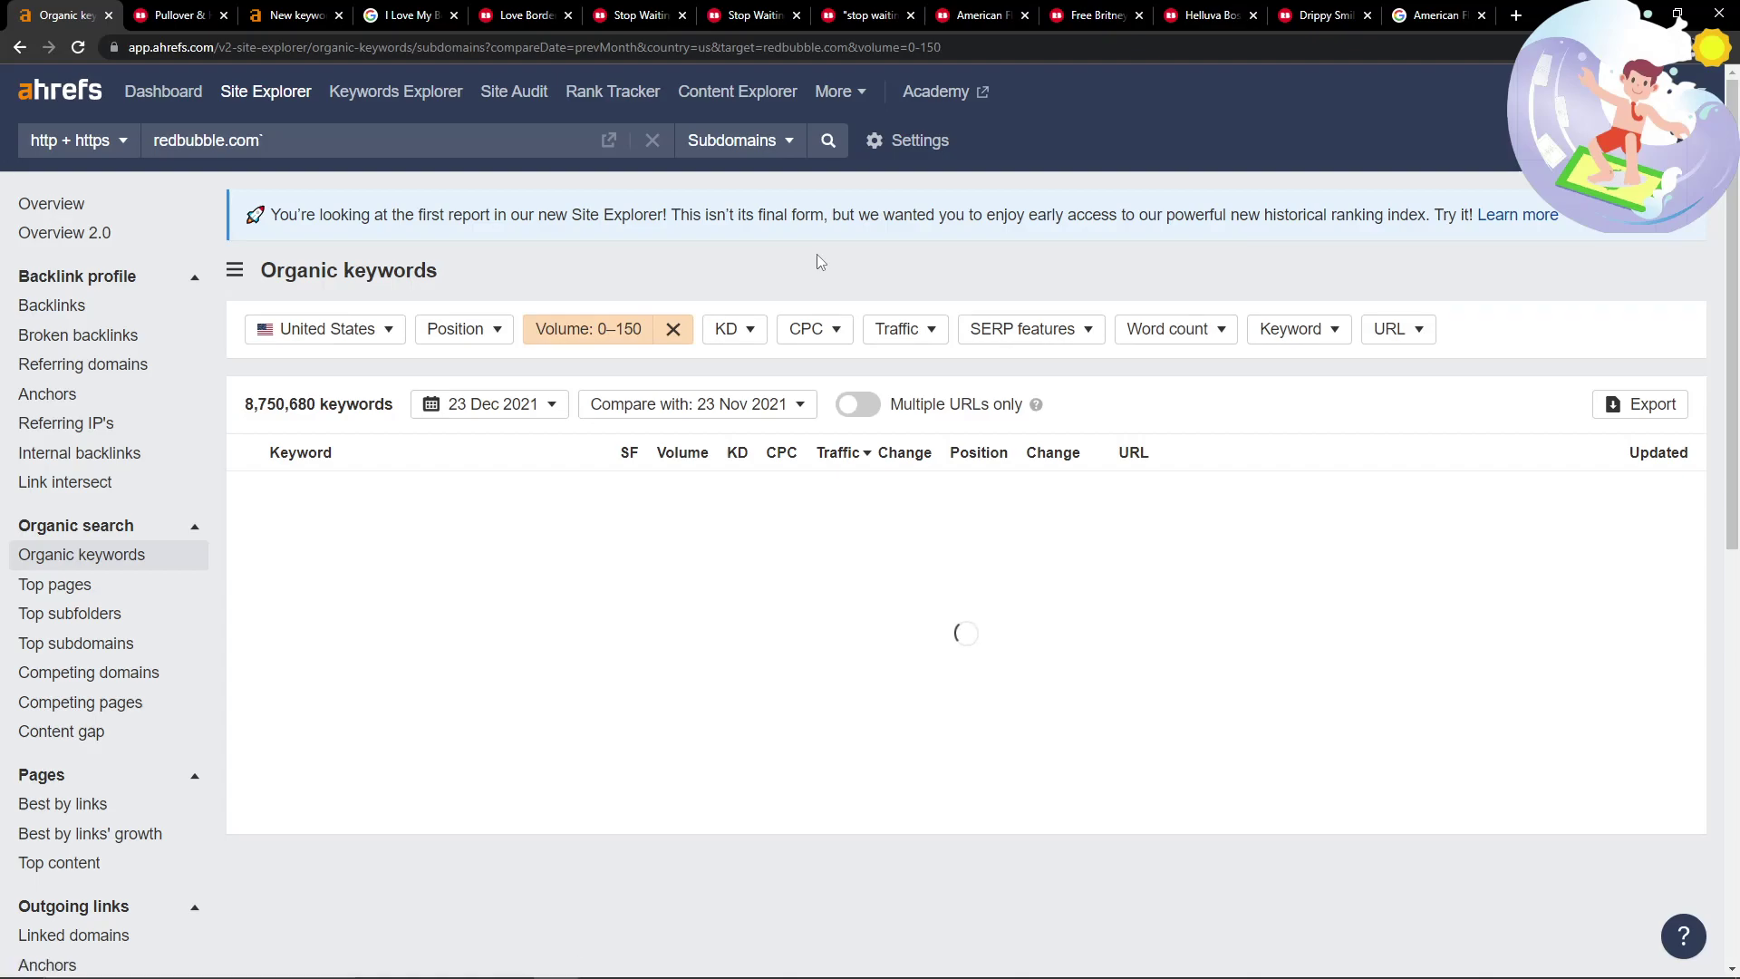
Scroll through the 8,750,680 volume-filtered keywords, led by redbubble flags.
{"action": "scroll", "coordinate": [547, 577], "scroll_direction": "down", "scroll_amount": 2}
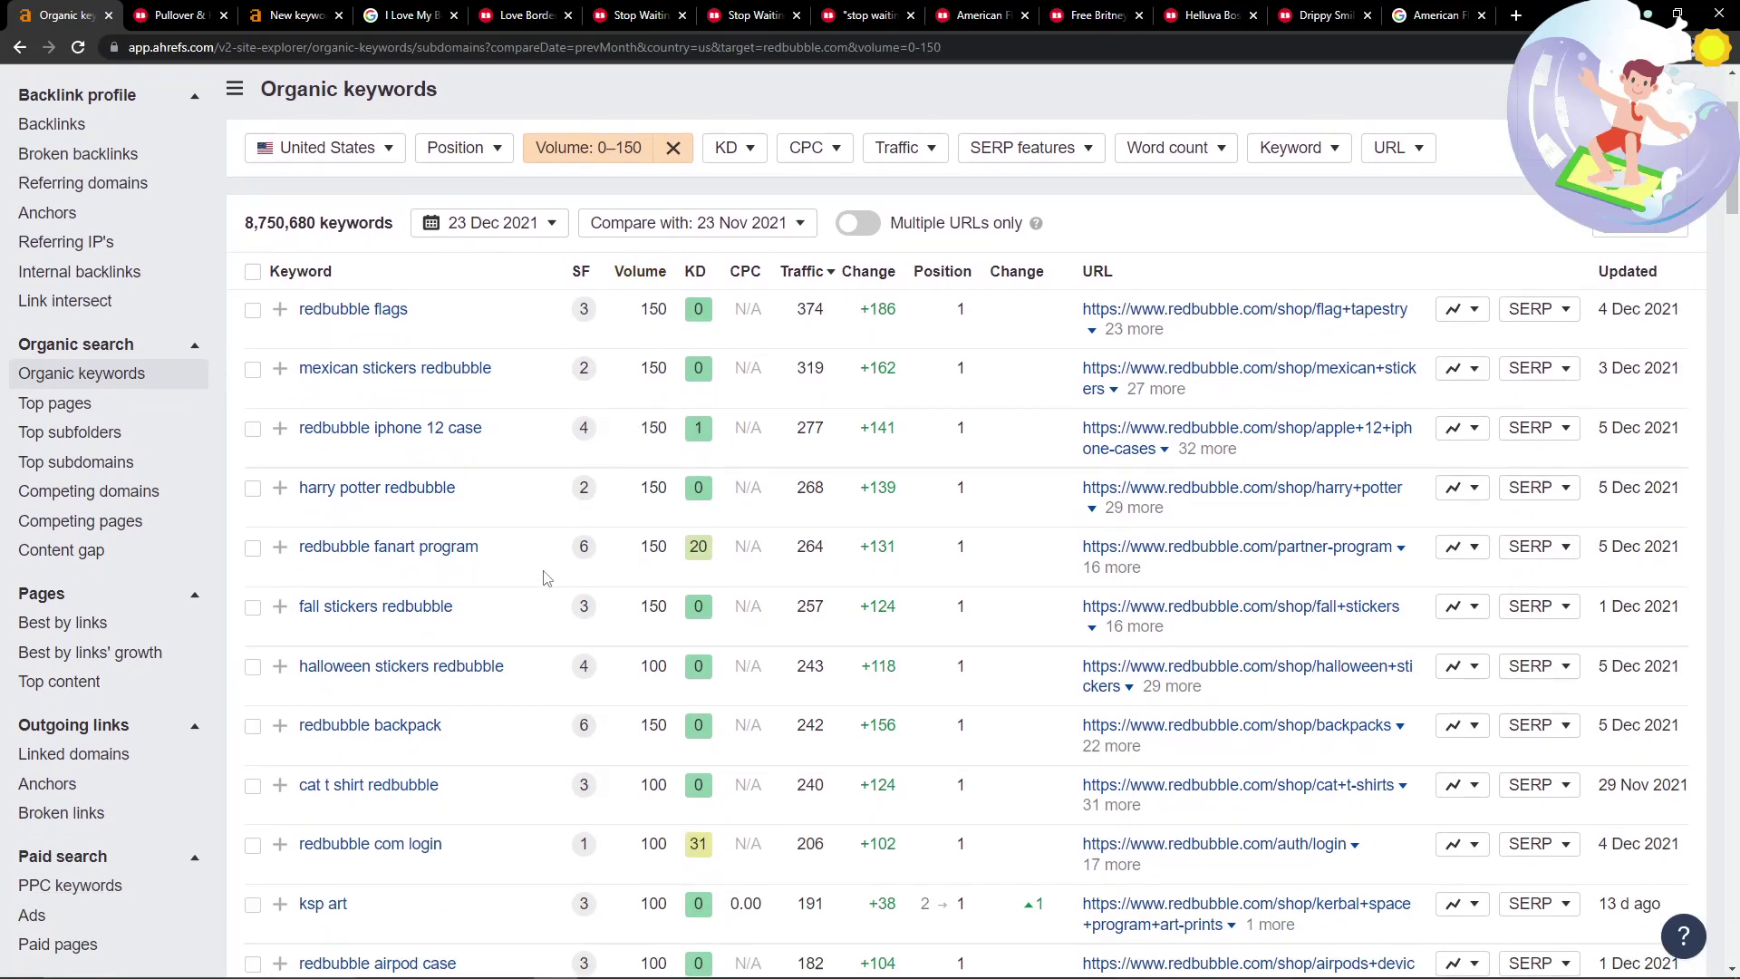
{"action": "scroll", "coordinate": [480, 635], "scroll_direction": "down", "scroll_amount": 1}
{"action": "scroll", "coordinate": [331, 759], "scroll_direction": "down", "scroll_amount": 2}
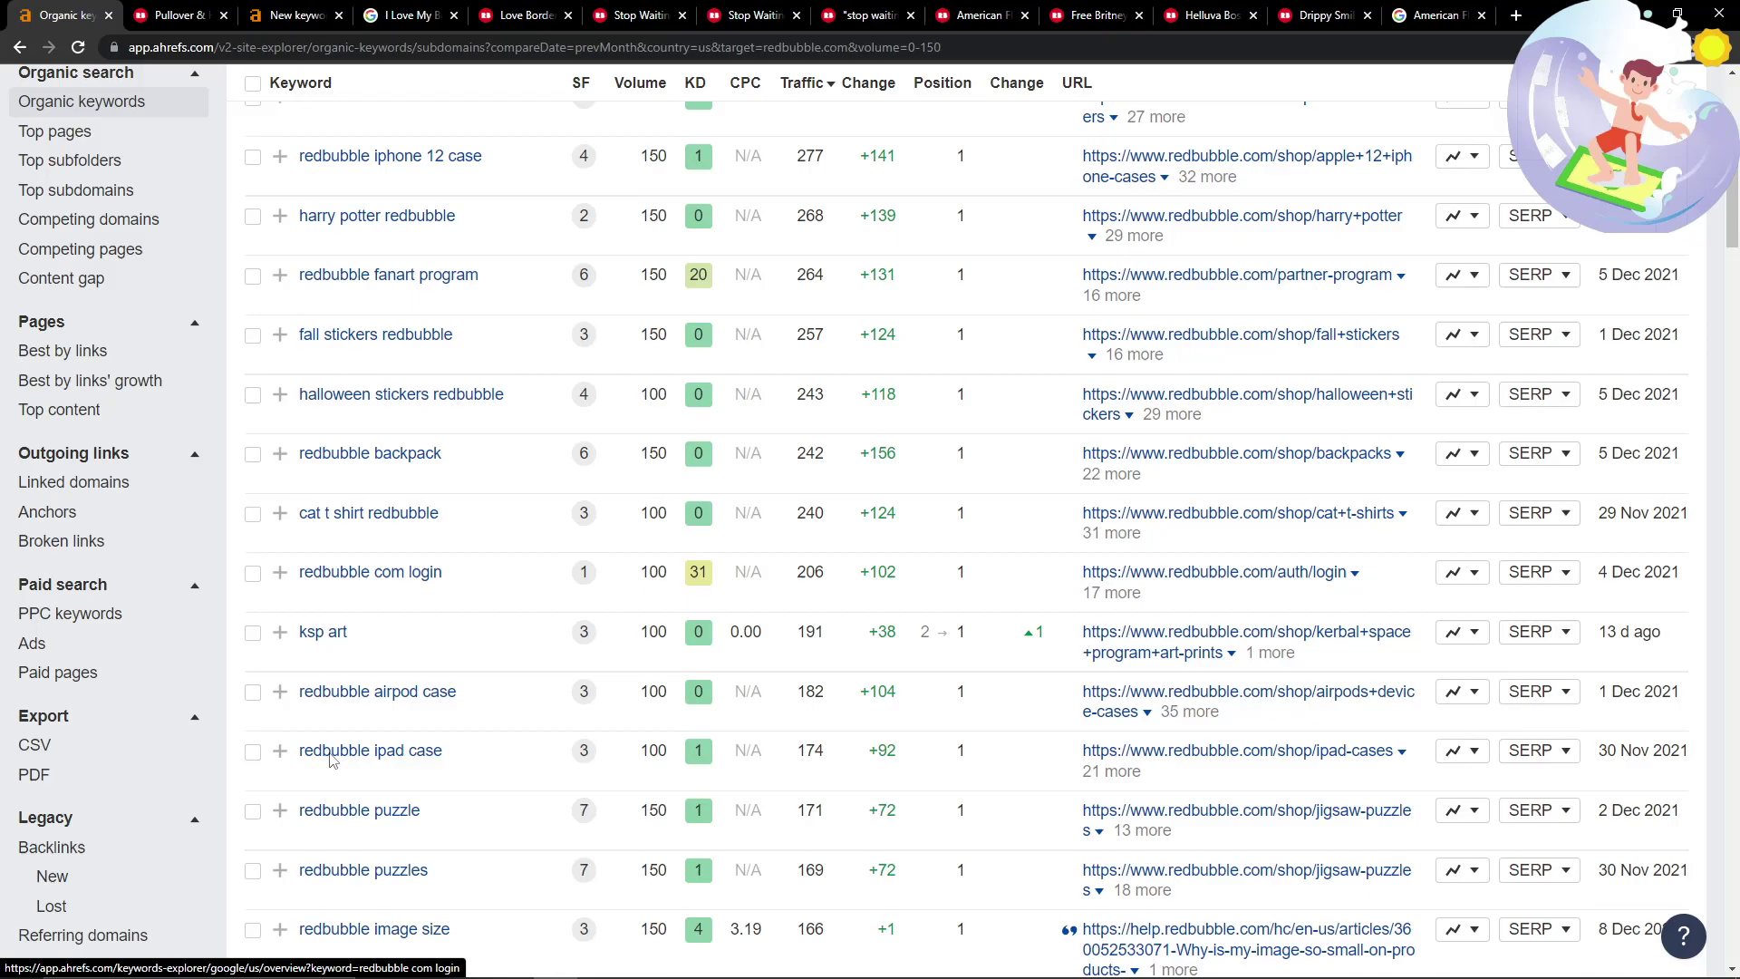
{"action": "scroll", "coordinate": [284, 679], "scroll_direction": "up", "scroll_amount": 2}
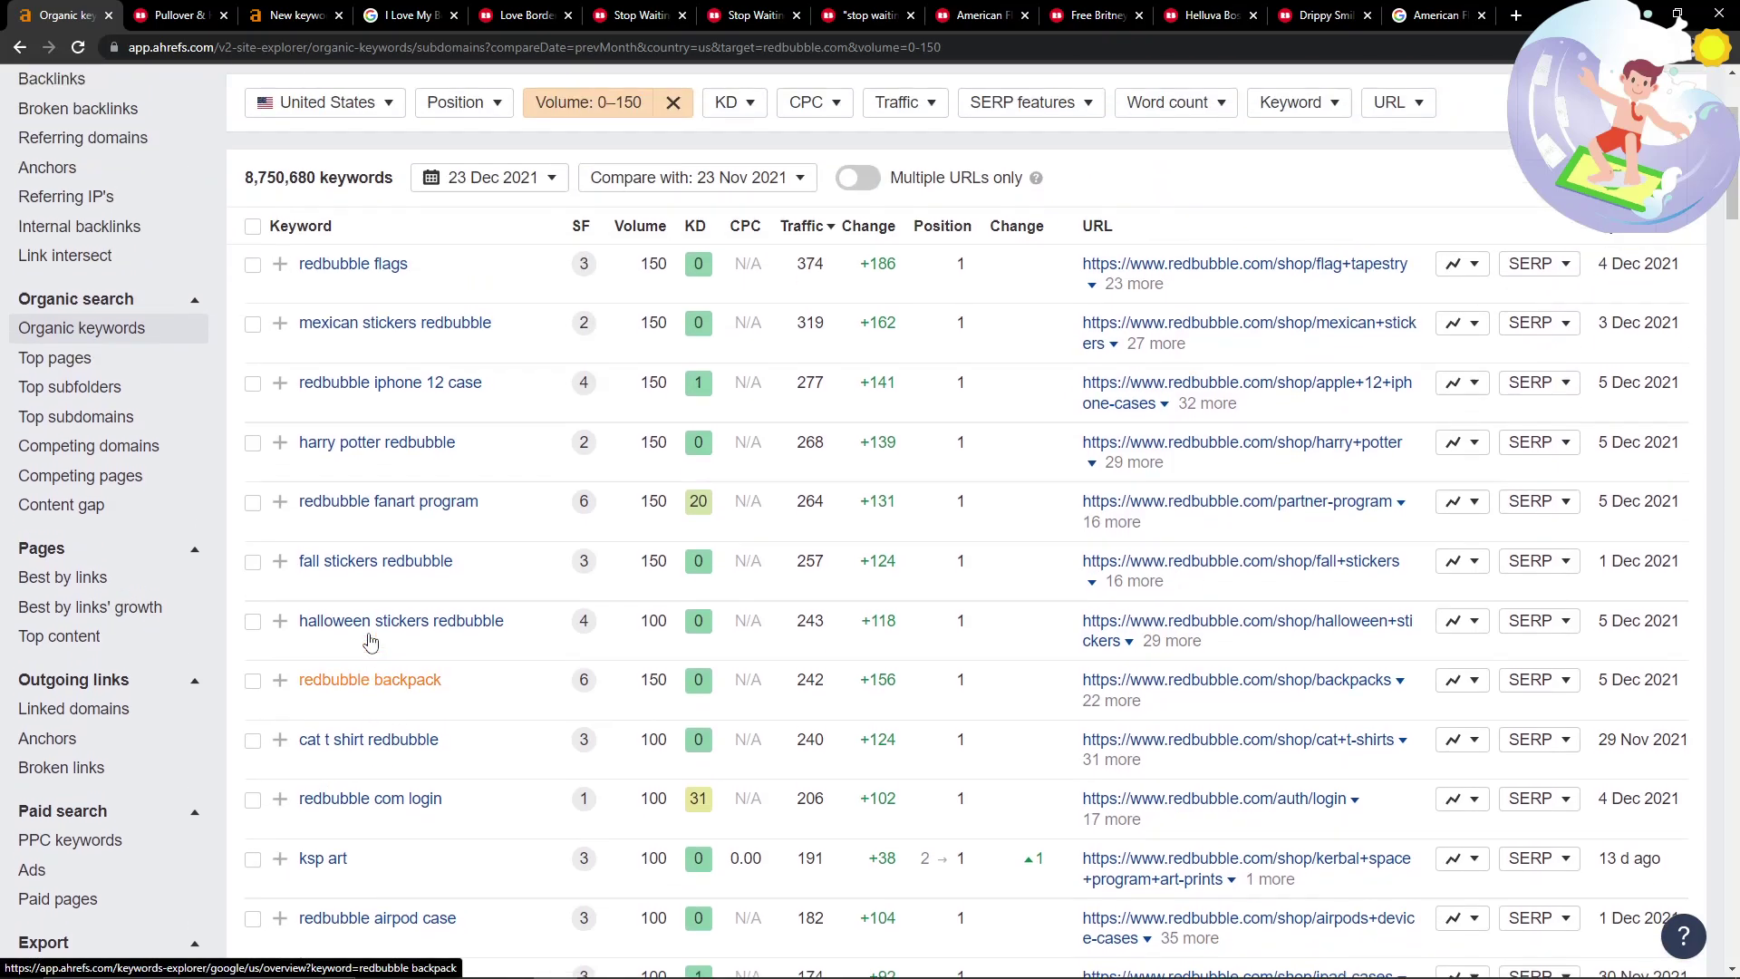
{"action": "scroll", "coordinate": [370, 642], "scroll_direction": "up", "scroll_amount": 1}
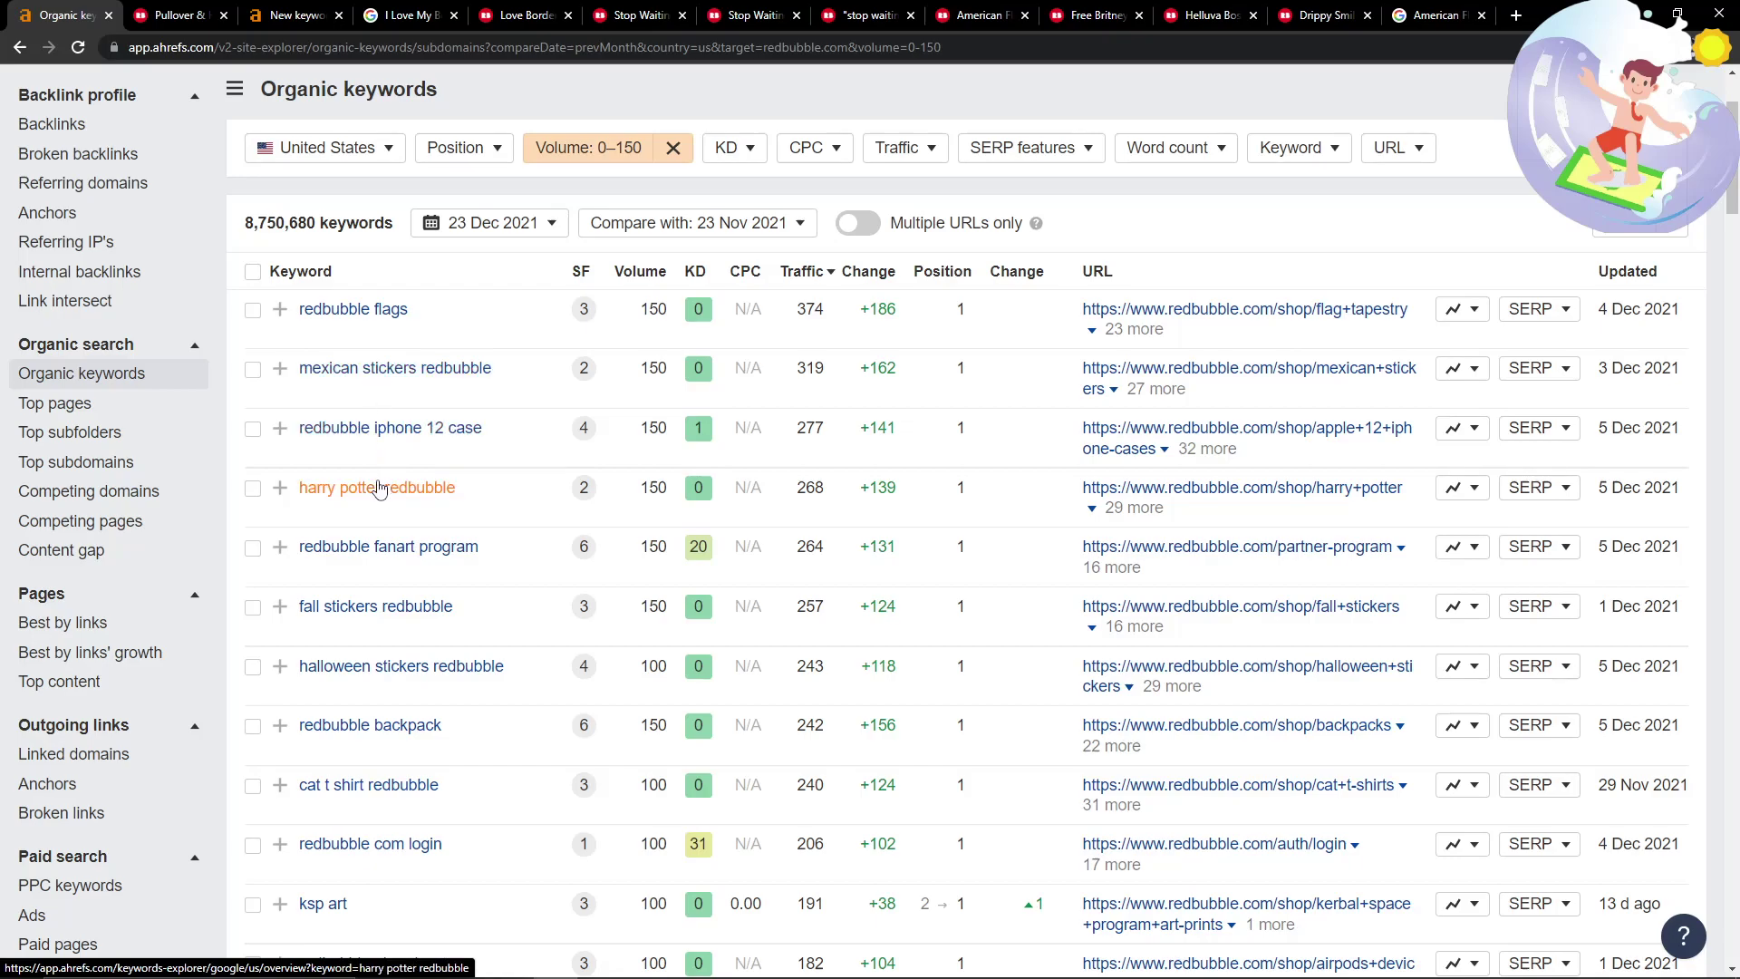
{"action": "scroll", "coordinate": [378, 489], "scroll_direction": "down", "scroll_amount": 2}
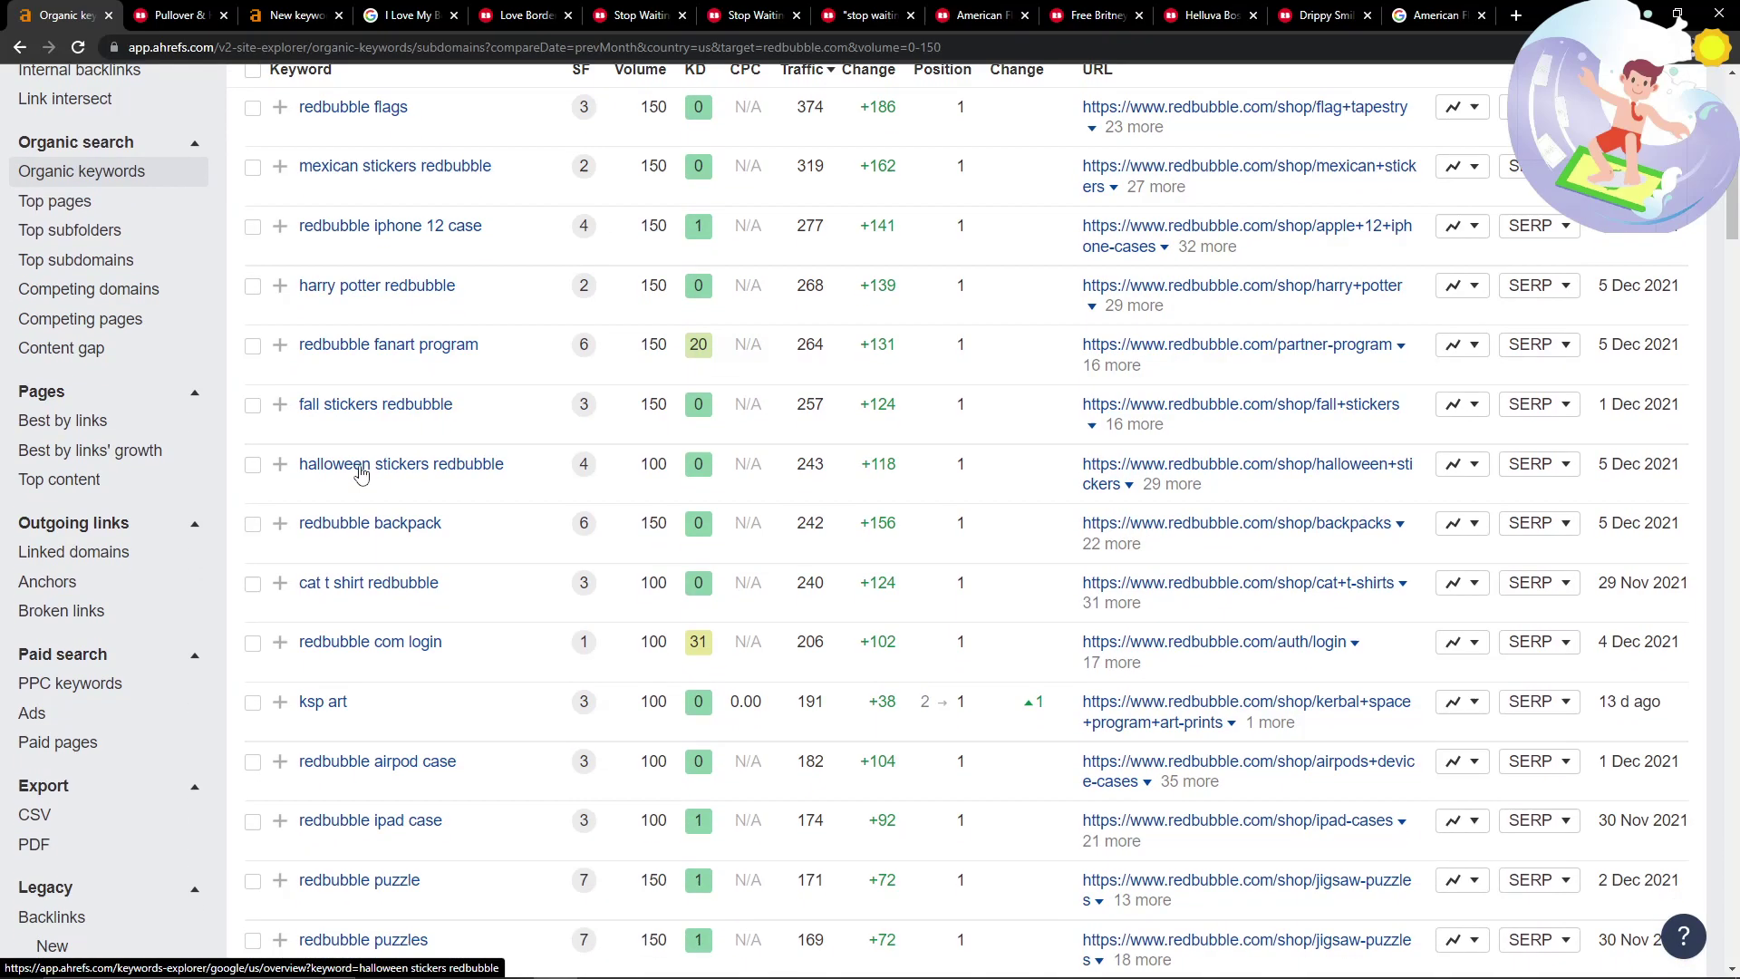
{"action": "scroll", "coordinate": [356, 435], "scroll_direction": "down", "scroll_amount": 2}
{"action": "scroll", "coordinate": [340, 544], "scroll_direction": "down", "scroll_amount": 2}
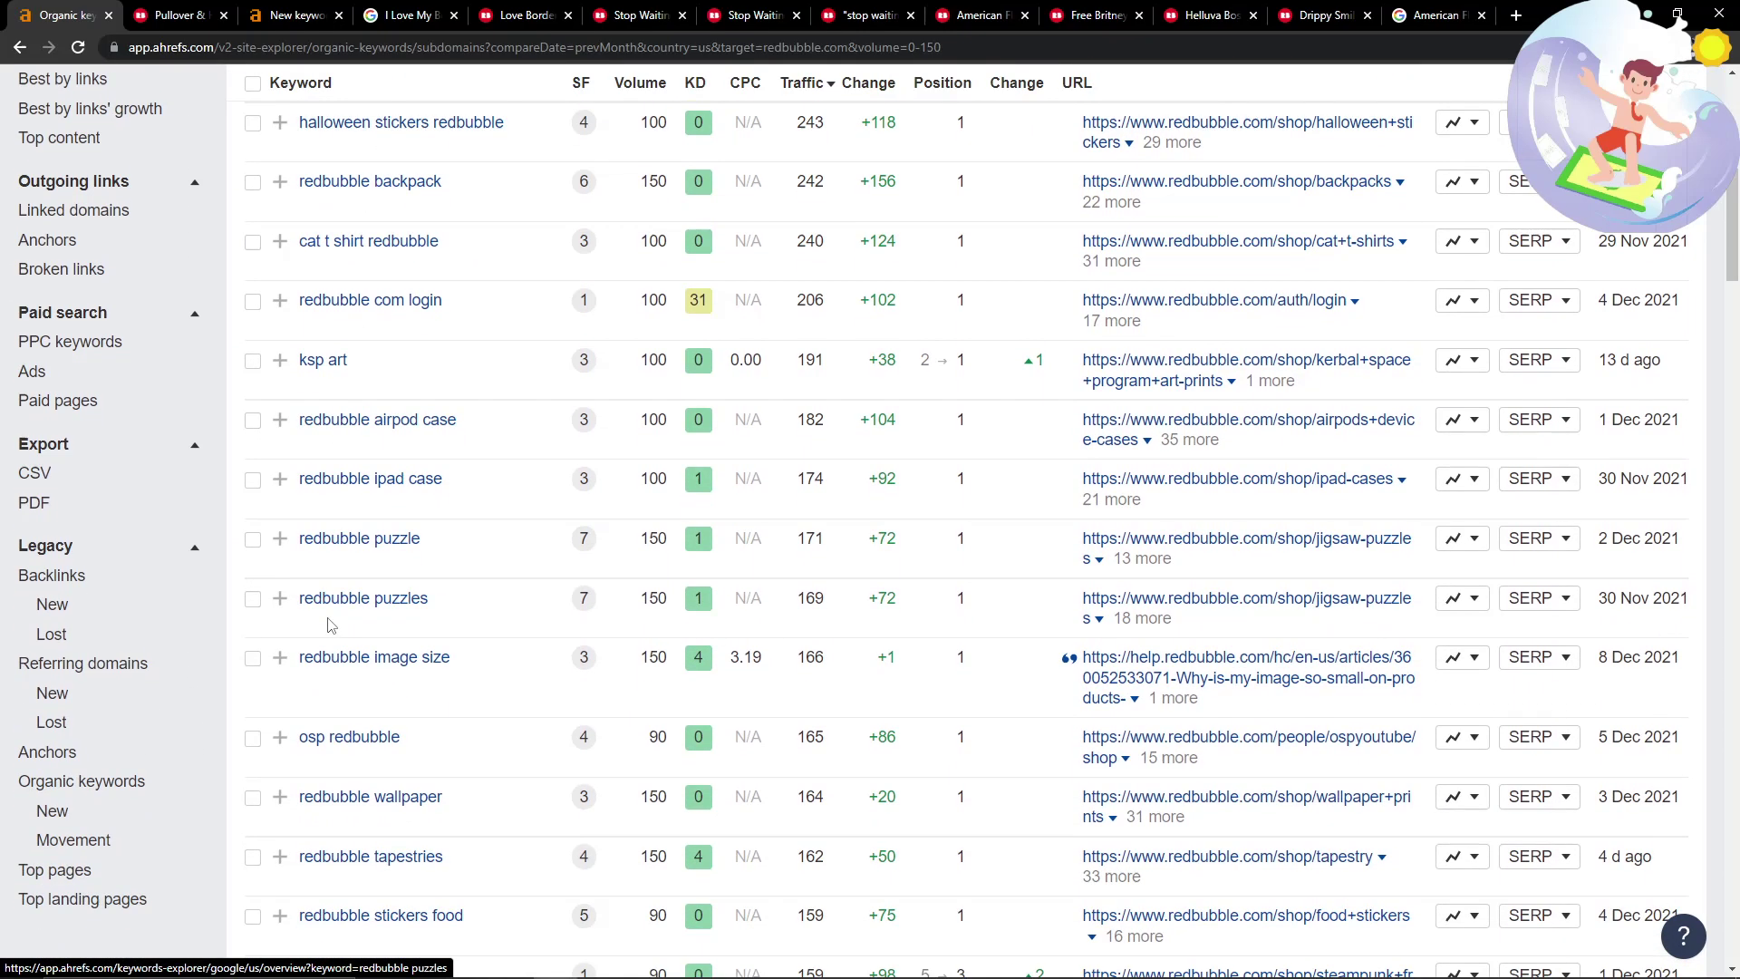
{"action": "scroll", "coordinate": [330, 625], "scroll_direction": "down", "scroll_amount": 2}
{"action": "scroll", "coordinate": [456, 672], "scroll_direction": "down", "scroll_amount": 2}
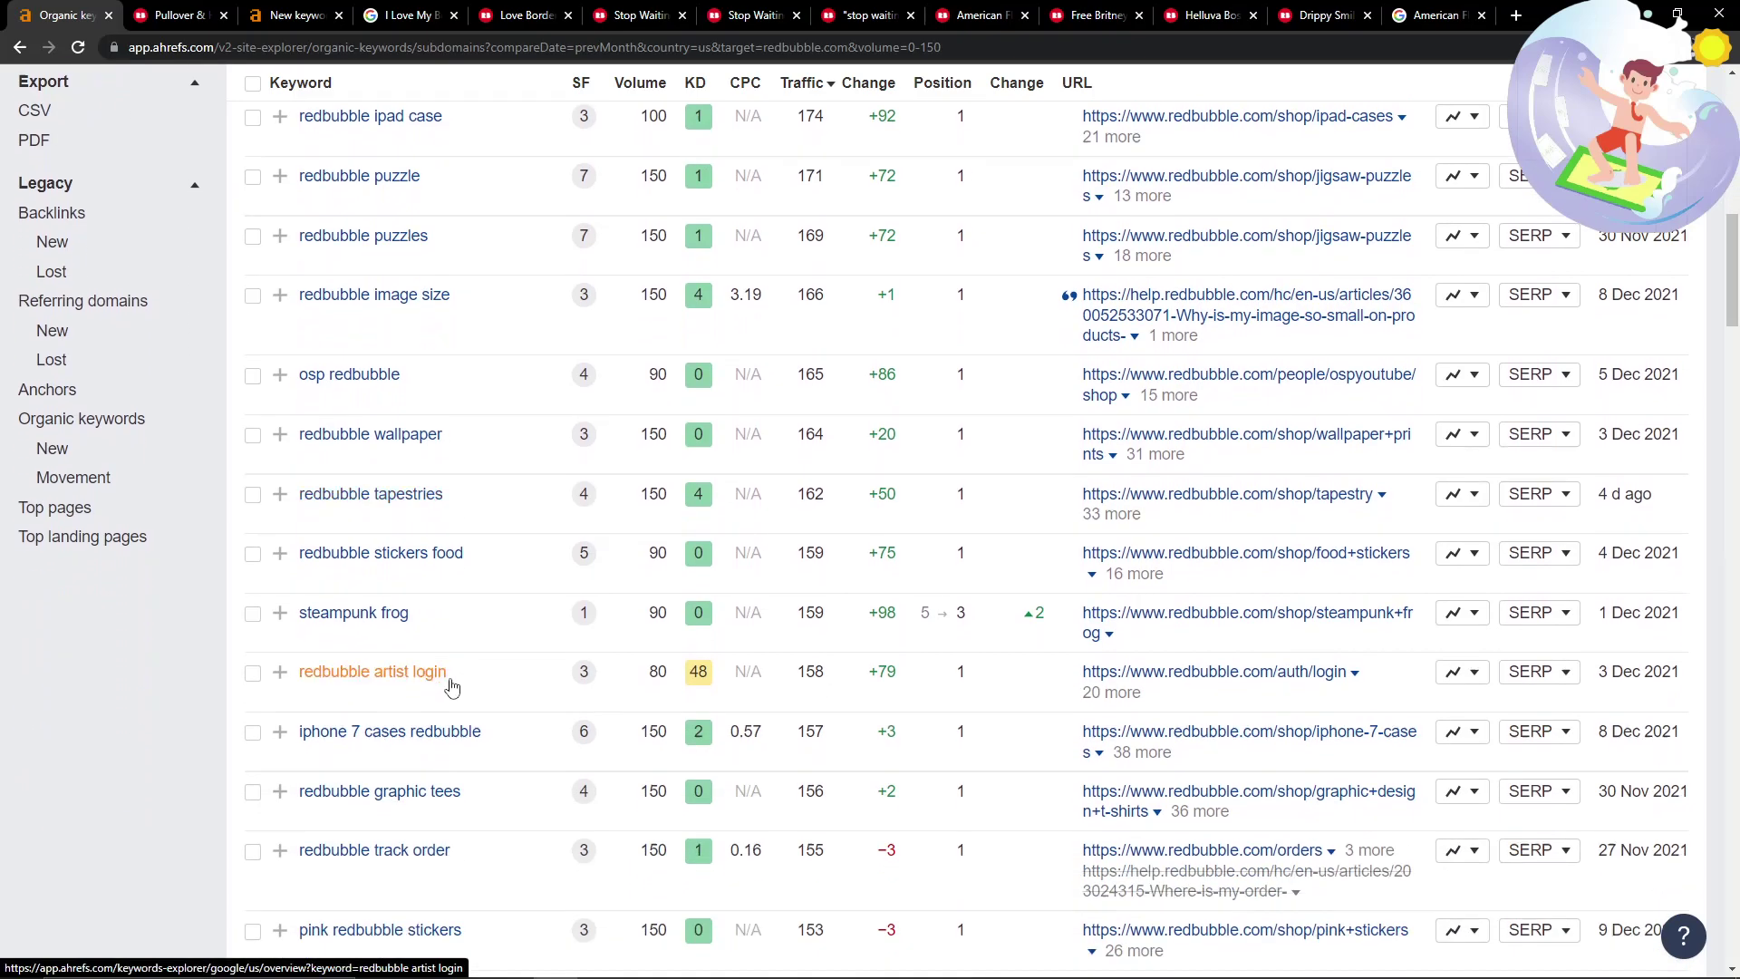
{"action": "scroll", "coordinate": [455, 680], "scroll_direction": "down", "scroll_amount": 1}
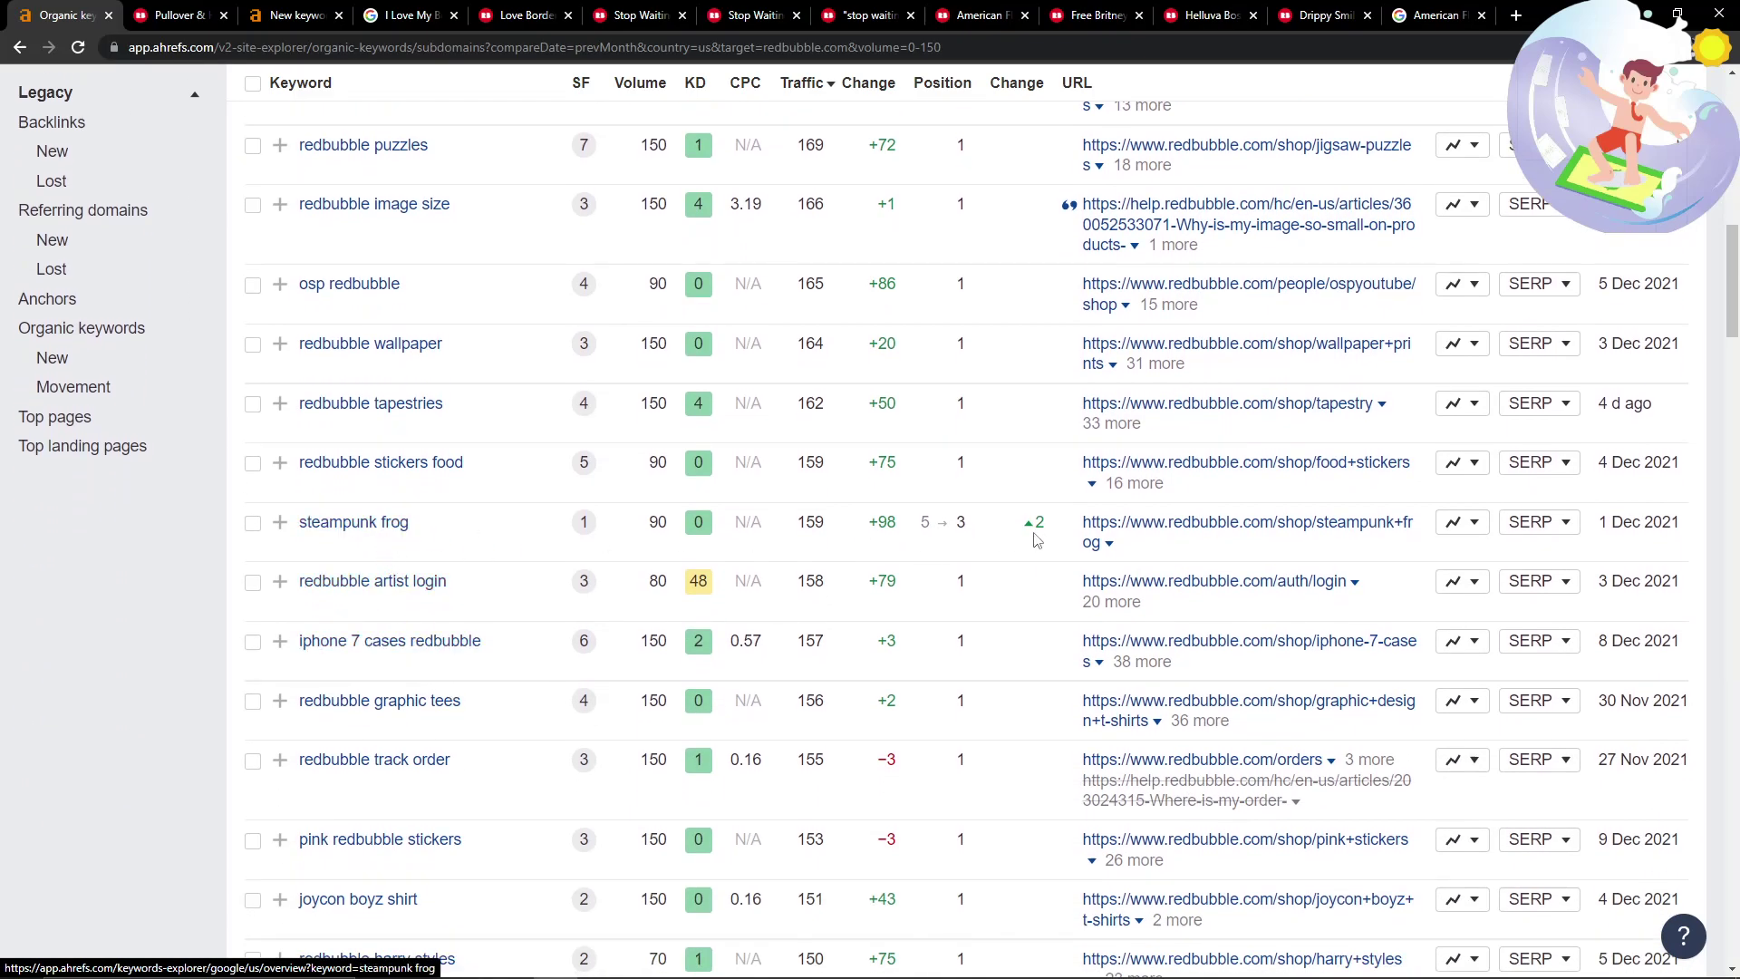
Open the steampunk+frog Redbubble page in a tab beside Ahrefs, browse its 55 results, then return.
{"action": "middle_click", "coordinate": [1111, 526]}
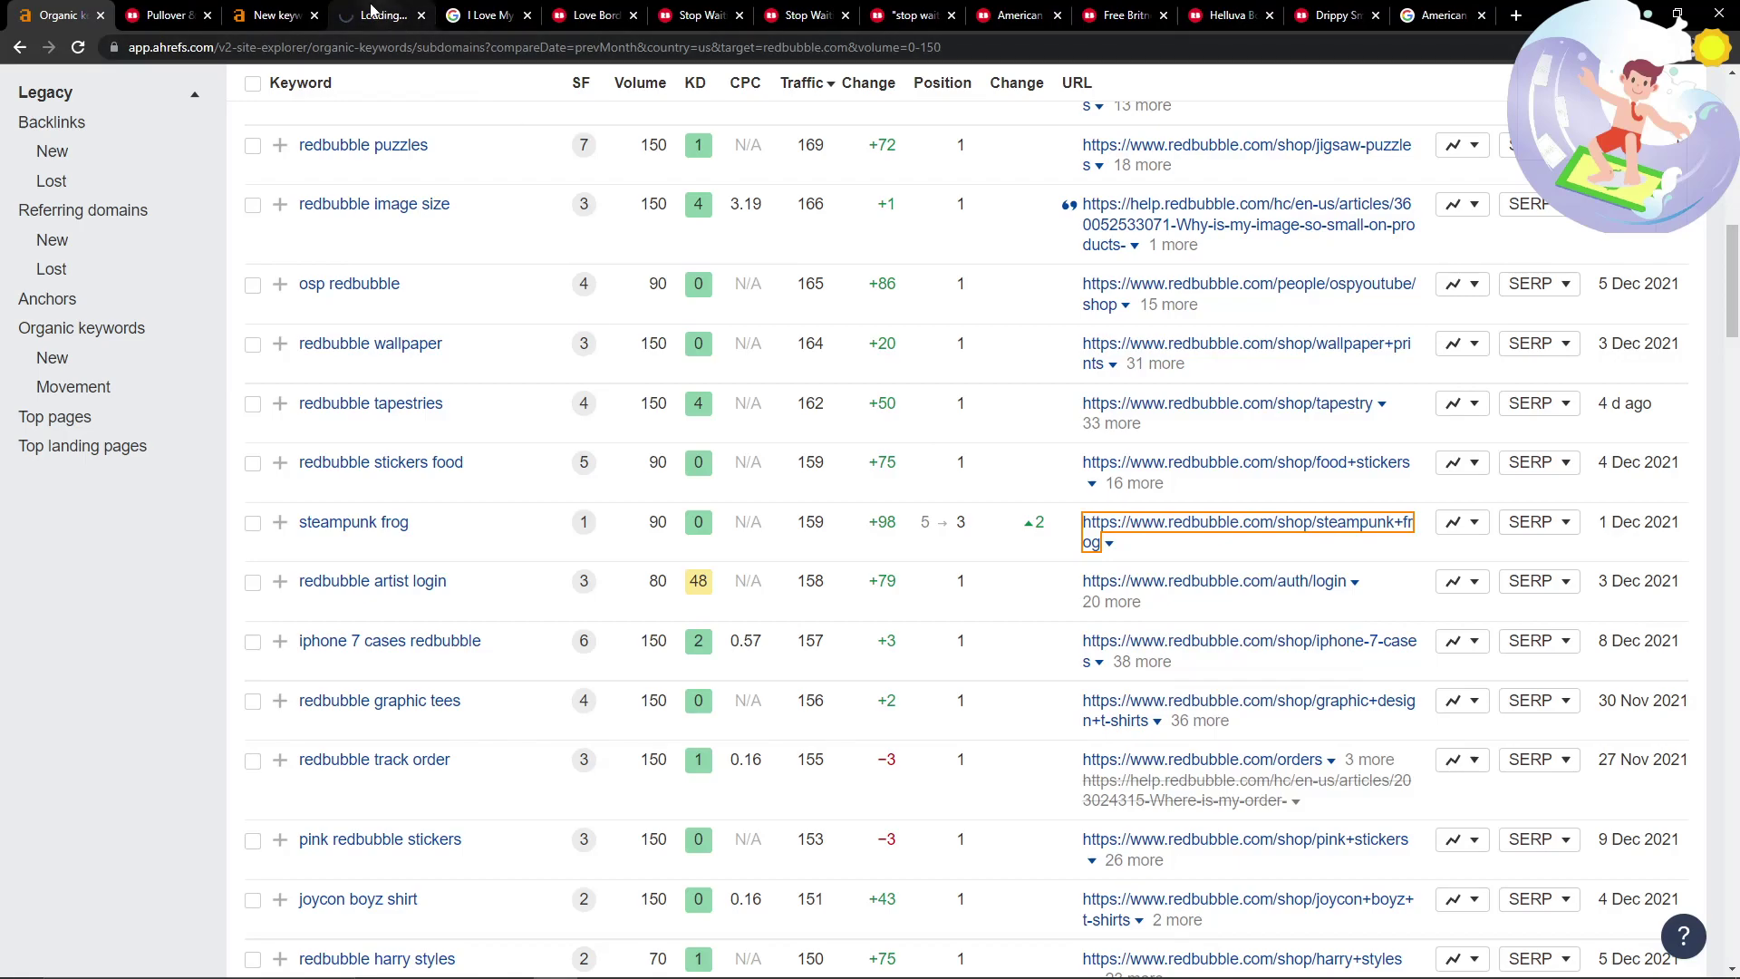
{"action": "left_click_drag", "start_coordinate": [380, 15], "coordinate": [167, 9]}
{"action": "scroll", "coordinate": [363, 436], "scroll_direction": "down", "scroll_amount": 3}
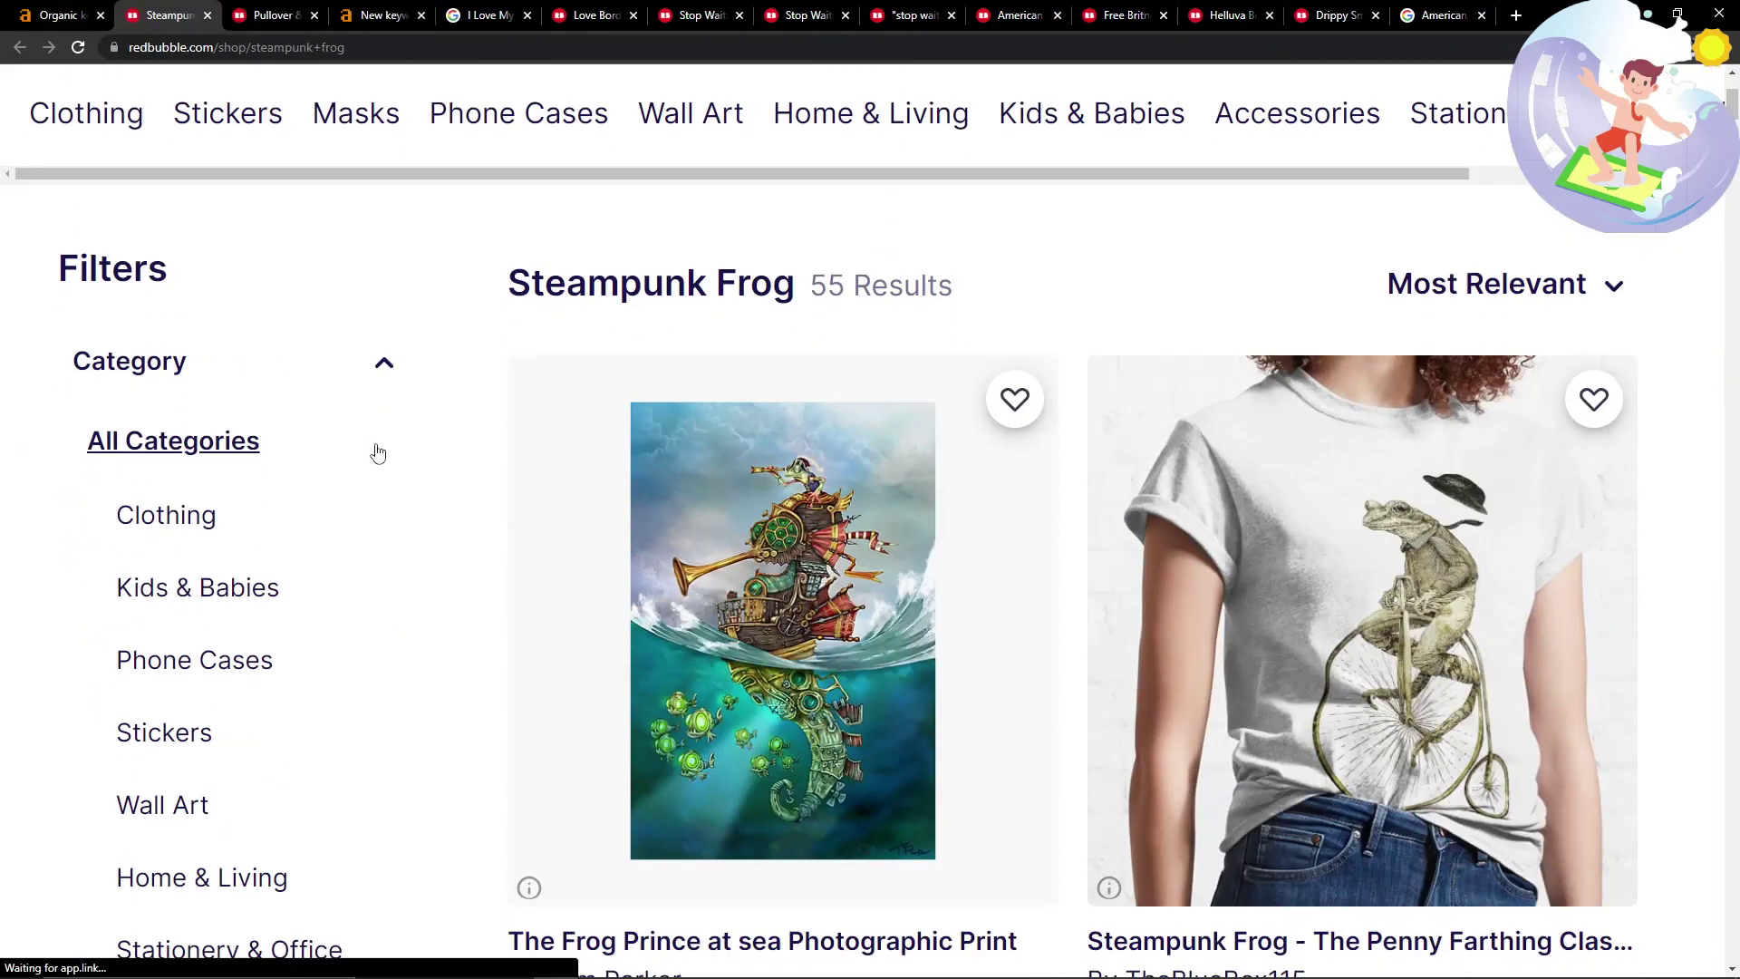
{"action": "scroll", "coordinate": [375, 451], "scroll_direction": "down", "scroll_amount": 2}
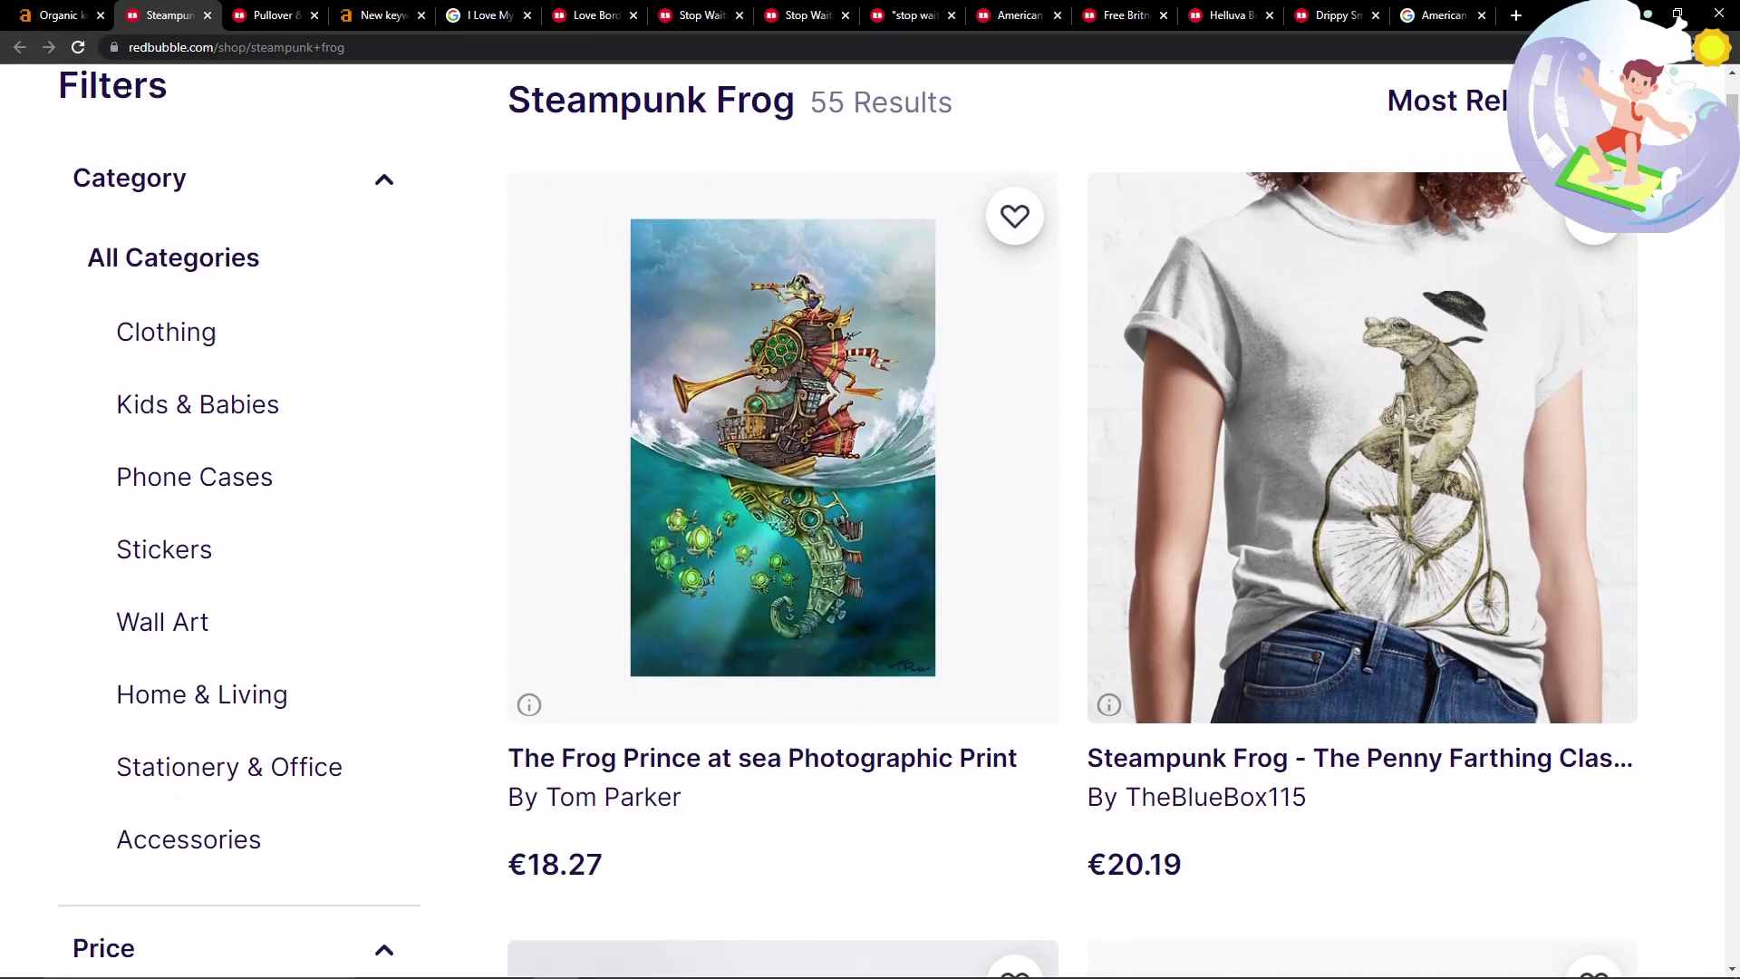
{"action": "left_click", "coordinate": [71, 11]}
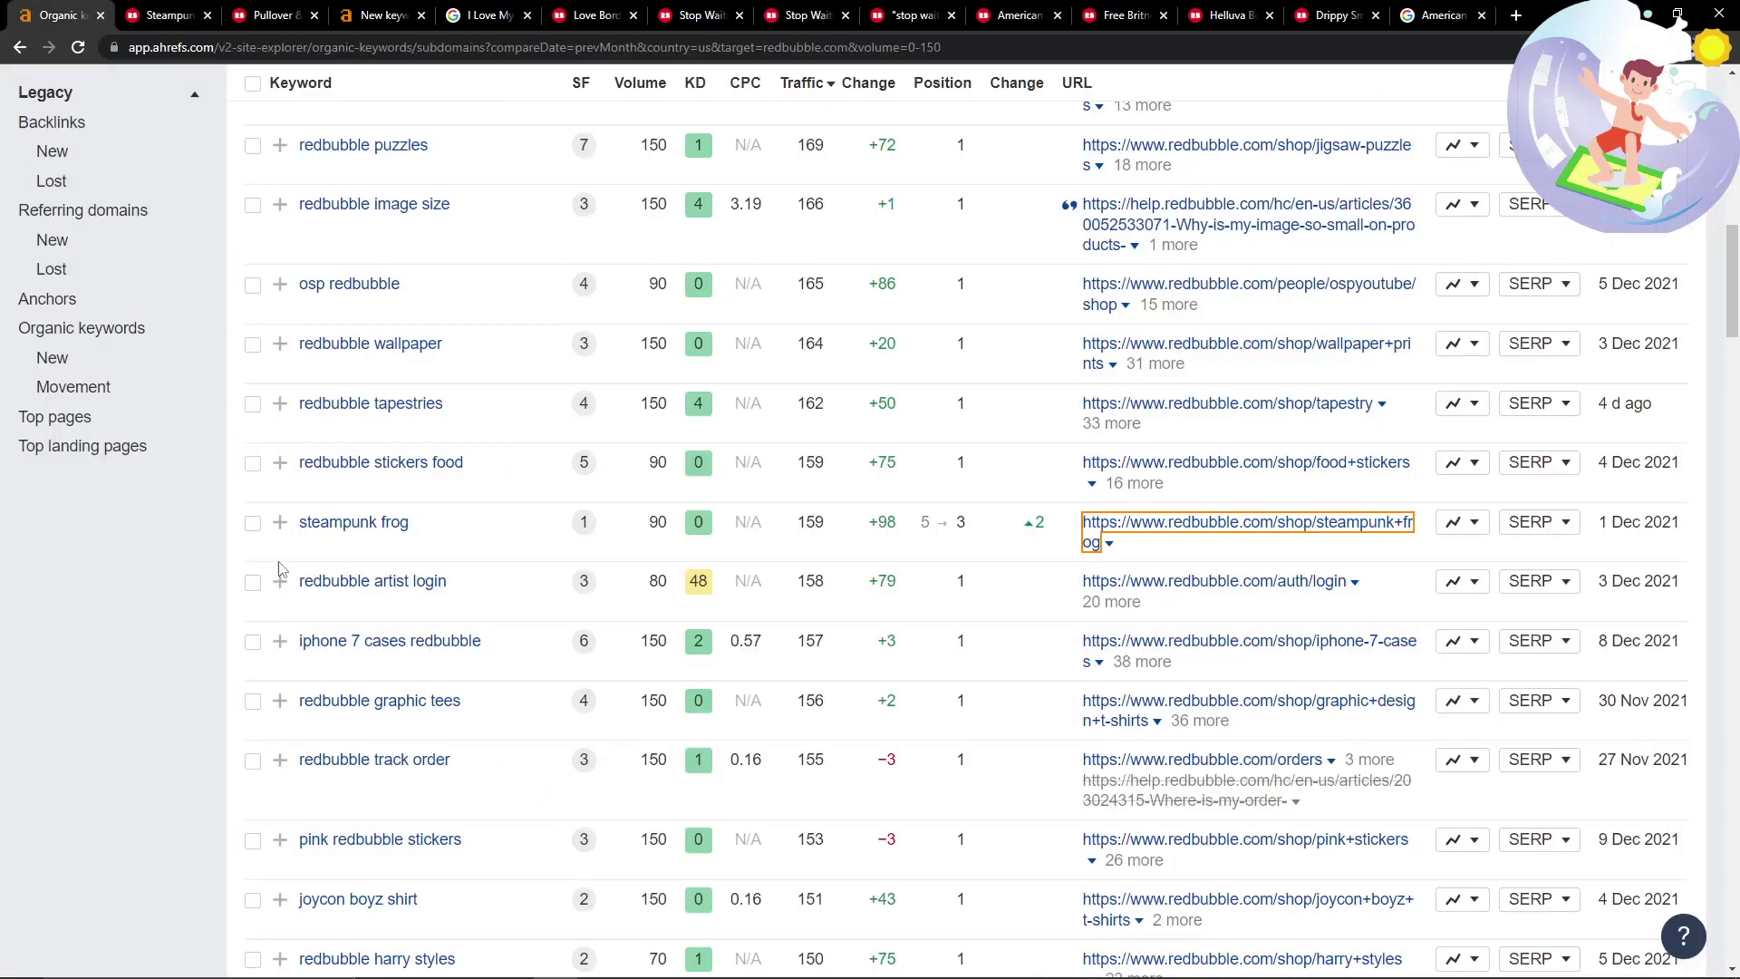
{"action": "left_click_drag", "start_coordinate": [299, 523], "coordinate": [379, 524]}
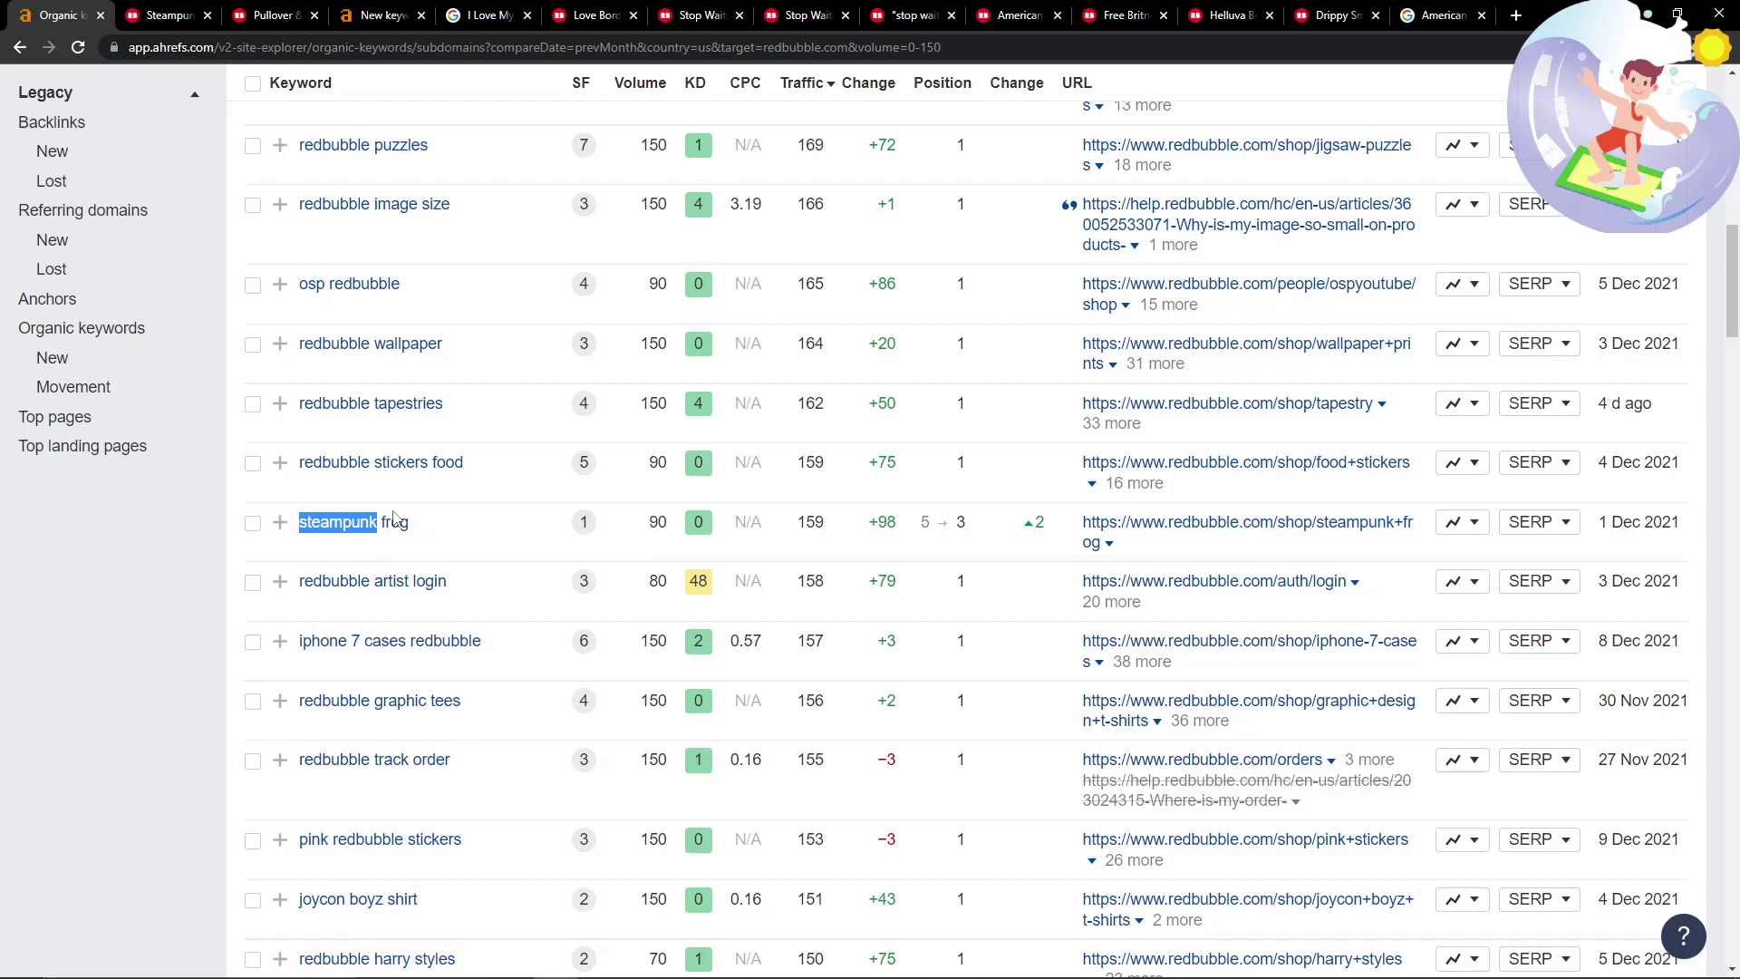
{"action": "scroll", "coordinate": [319, 525], "scroll_direction": "down", "scroll_amount": 3}
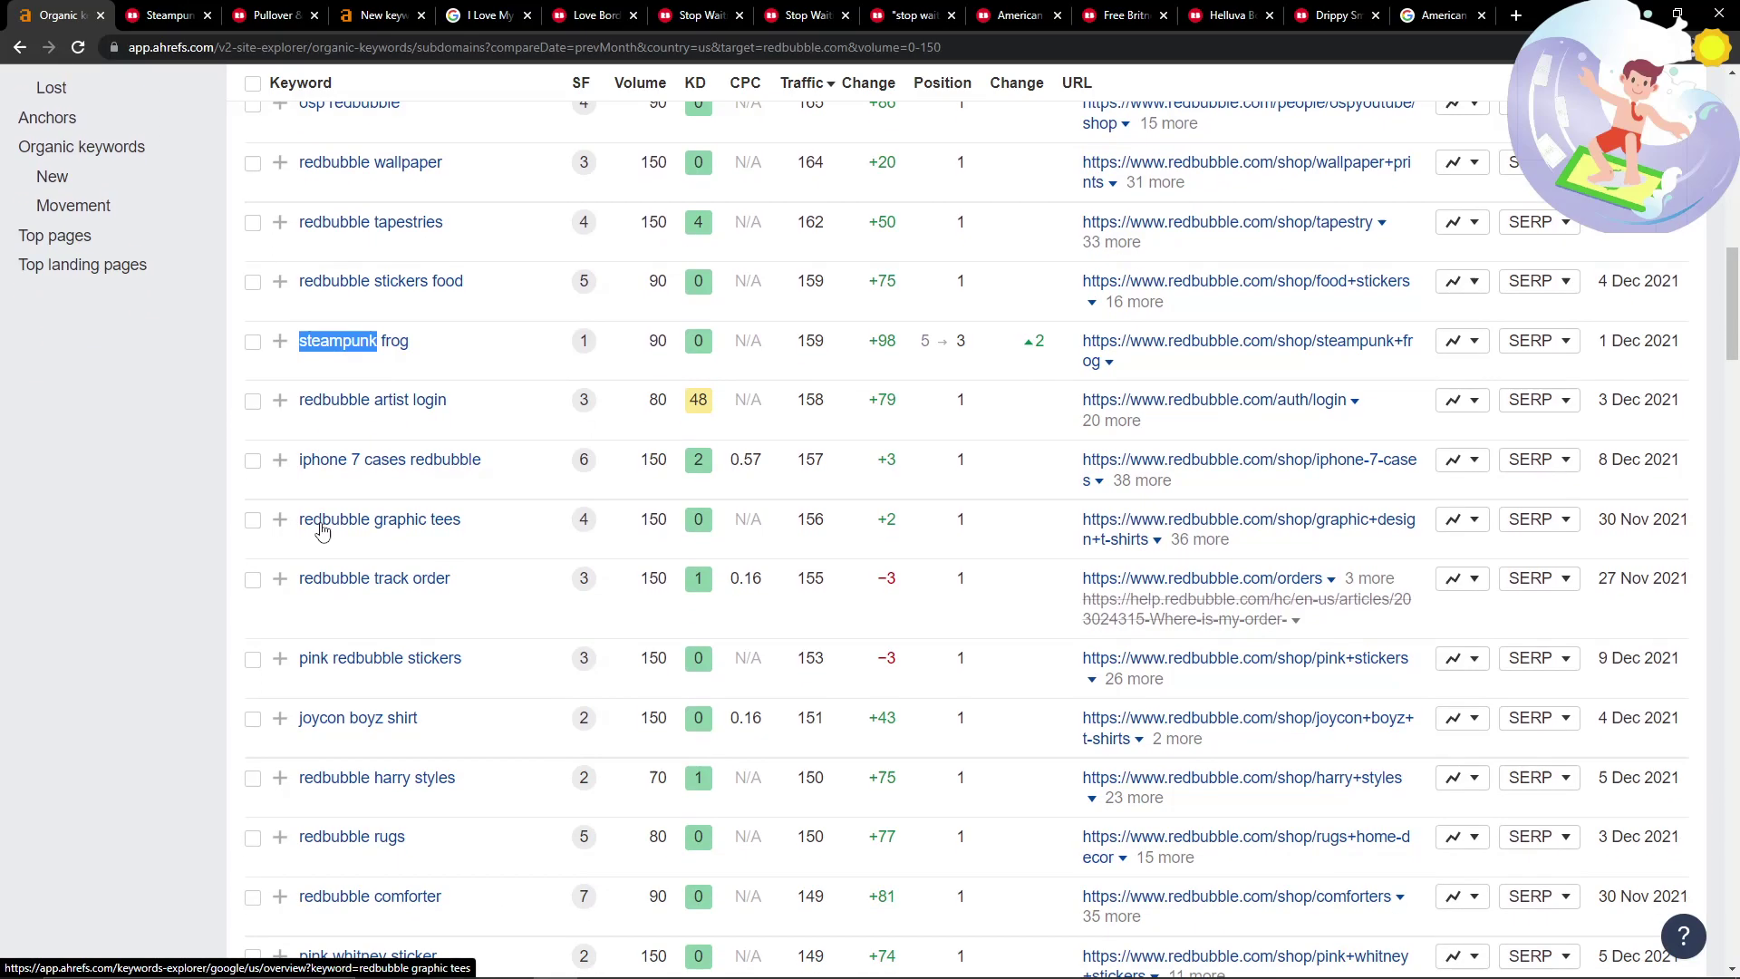
{"action": "scroll", "coordinate": [234, 510], "scroll_direction": "down", "scroll_amount": 6}
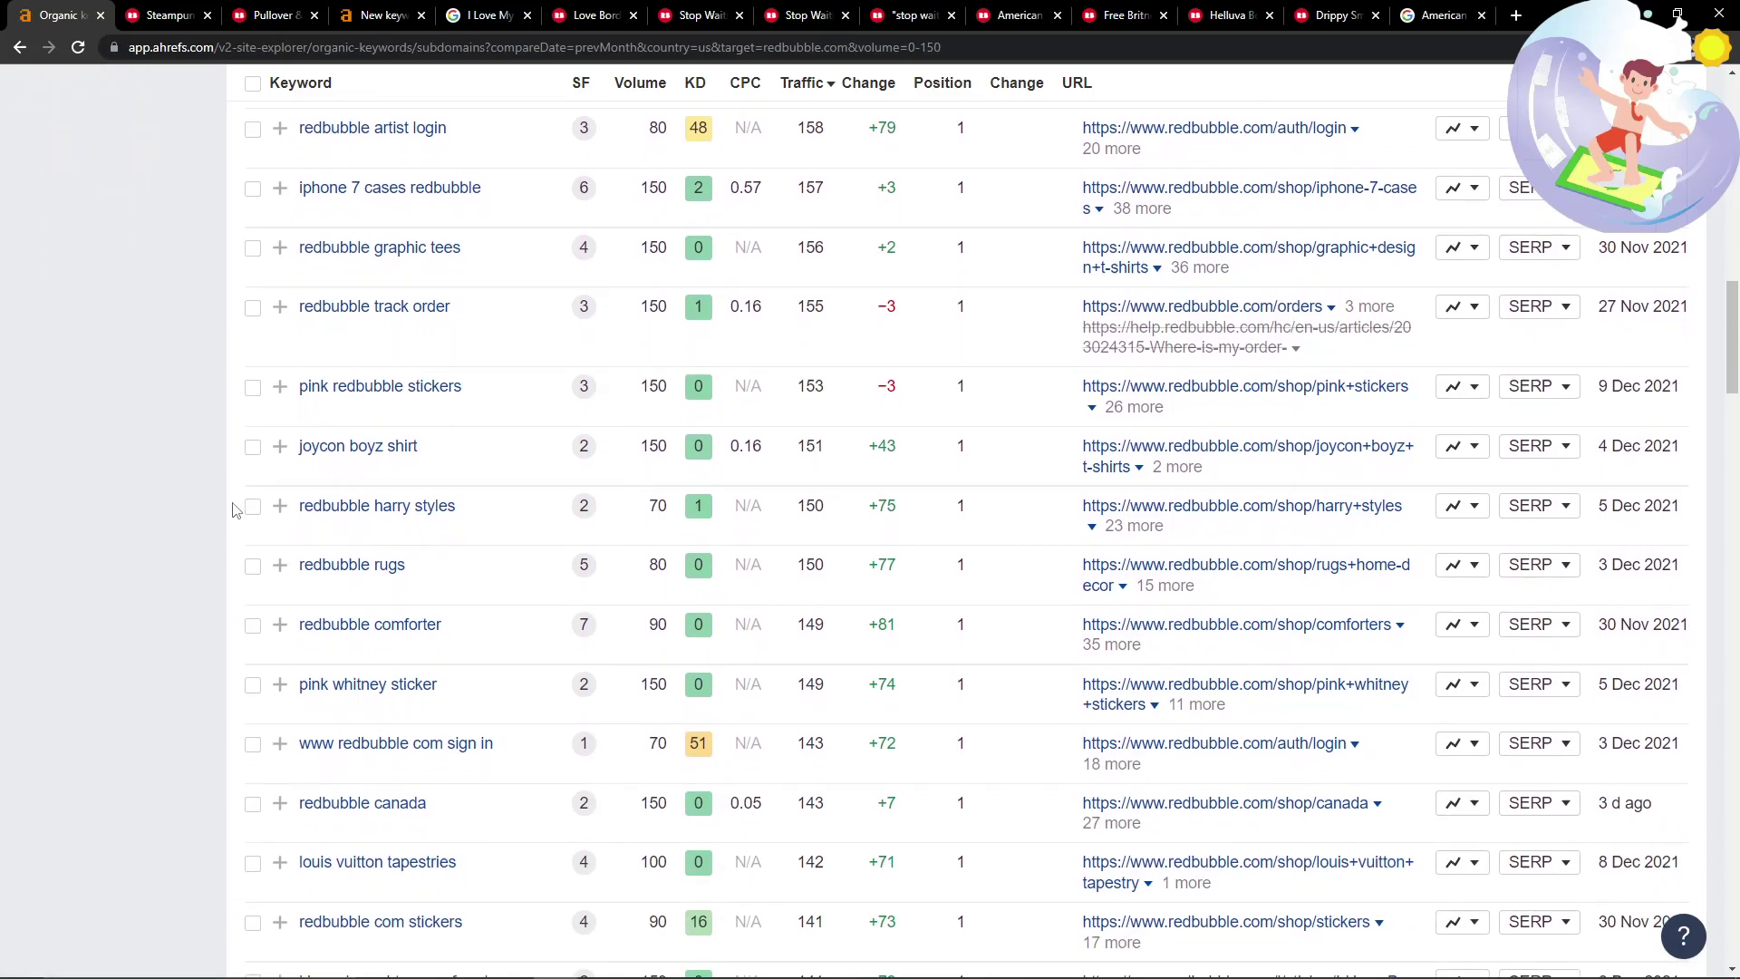
{"action": "scroll", "coordinate": [234, 511], "scroll_direction": "down", "scroll_amount": 4}
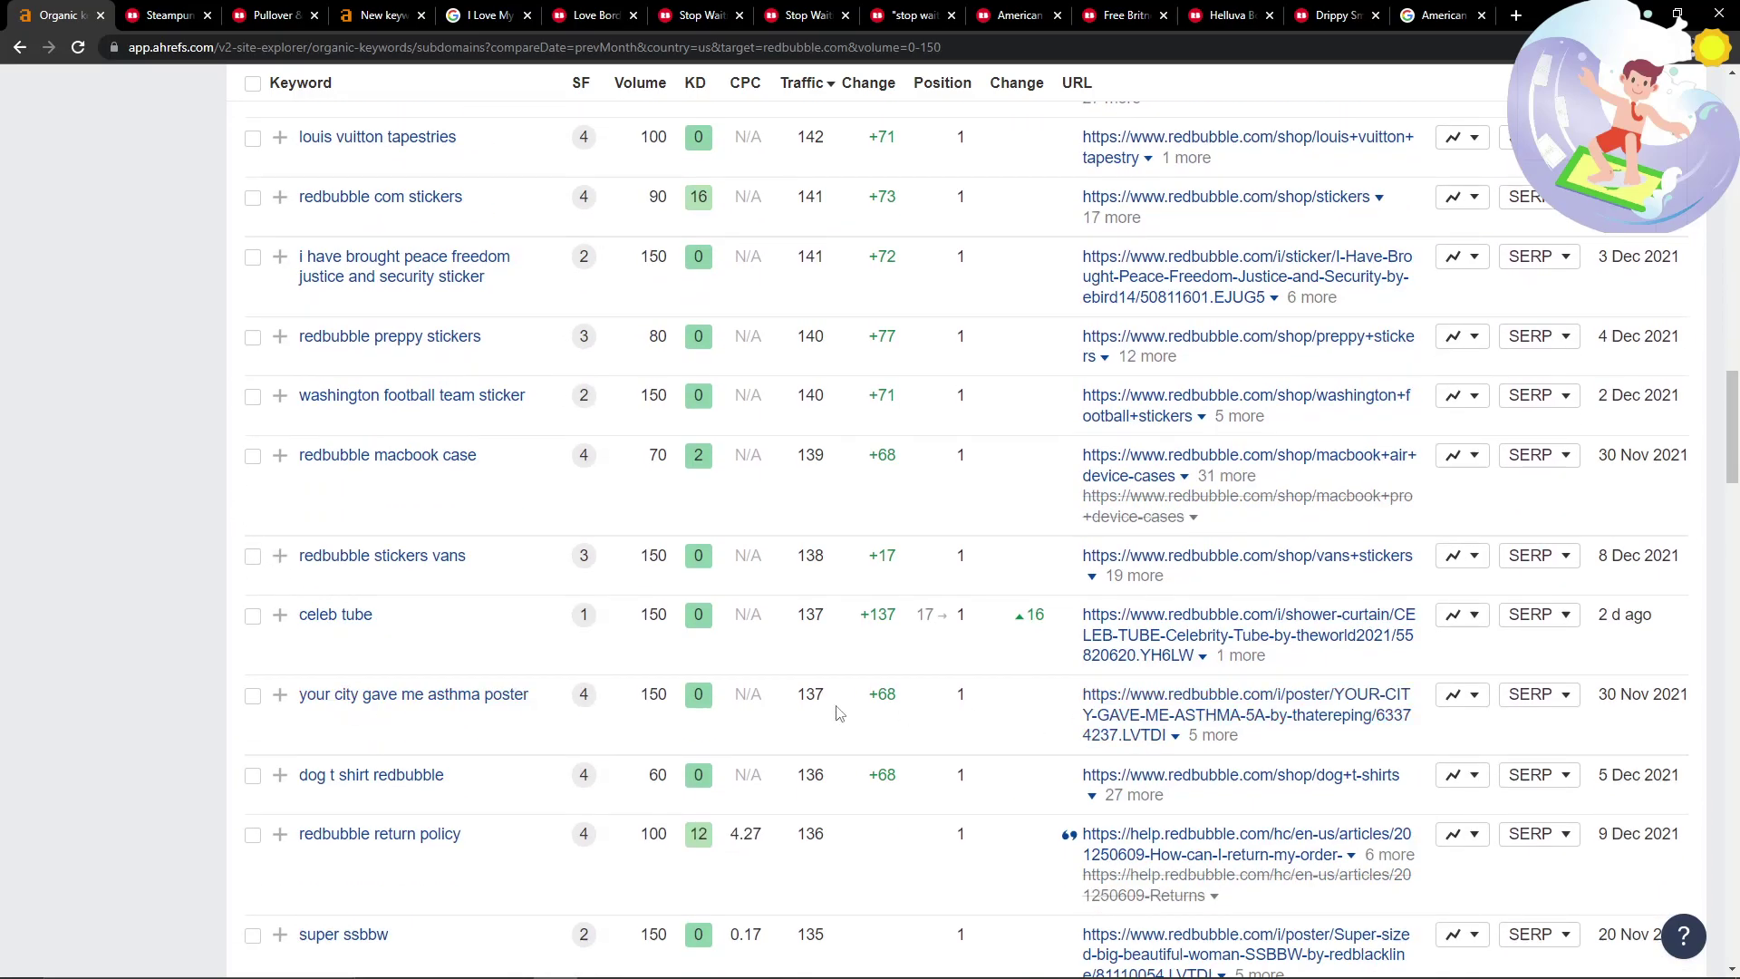
{"action": "scroll", "coordinate": [363, 793], "scroll_direction": "down", "scroll_amount": 4}
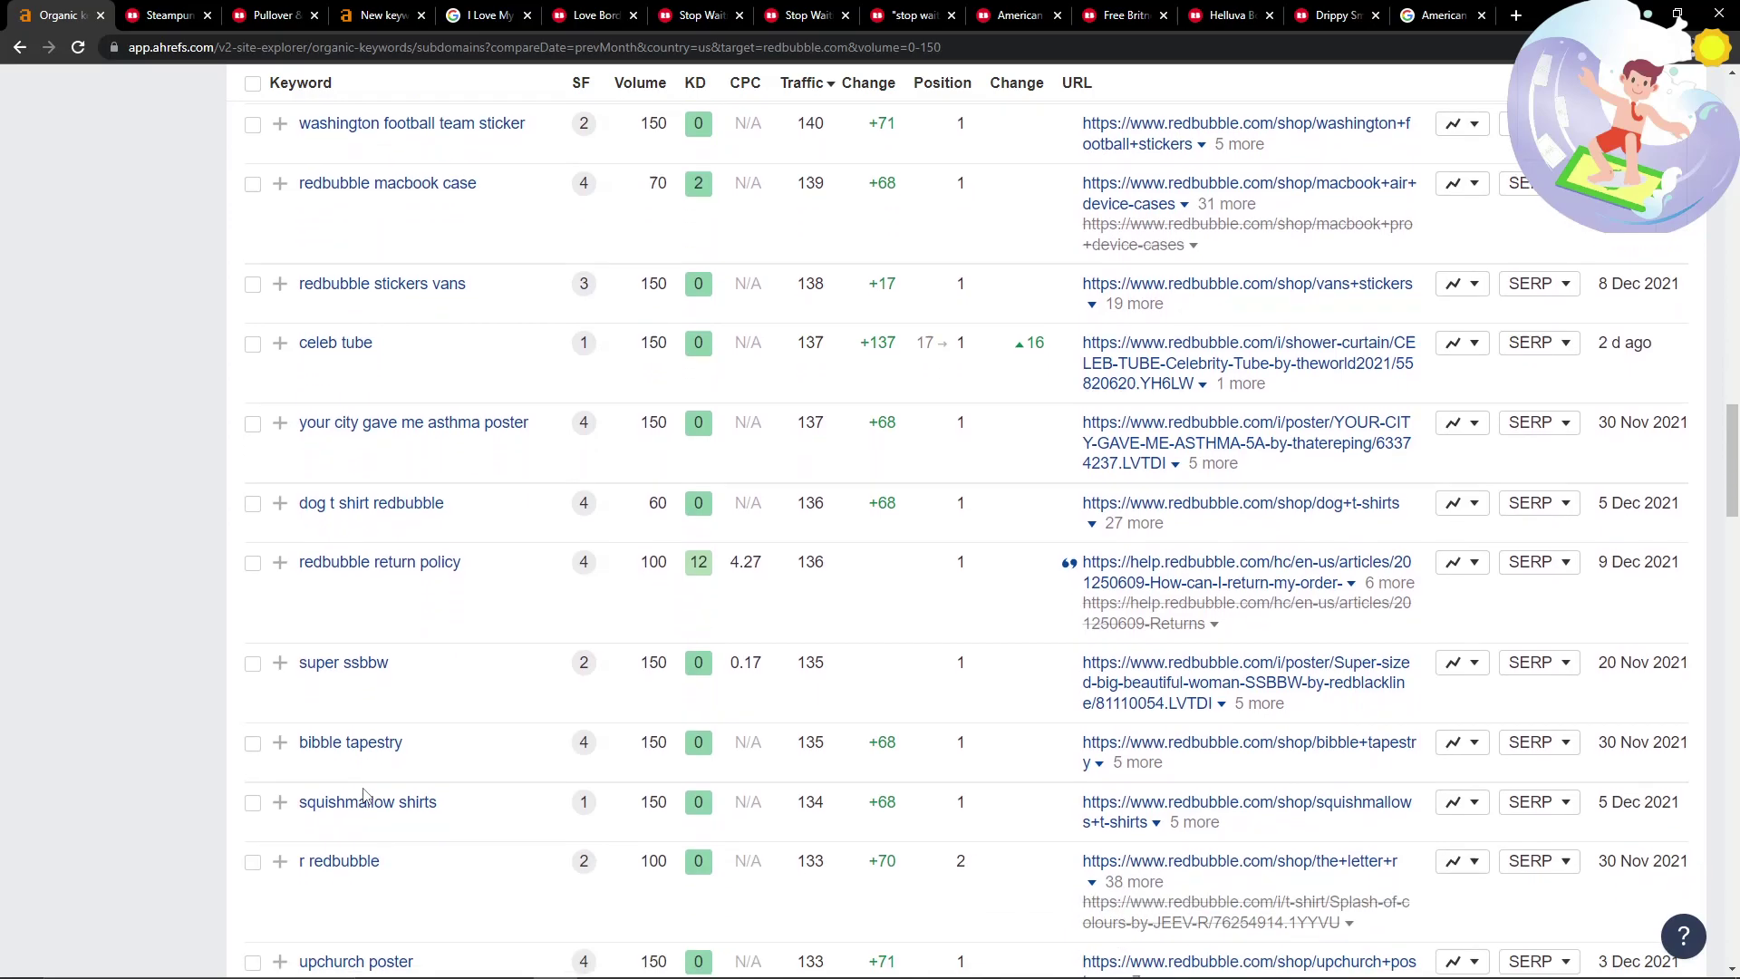
{"action": "scroll", "coordinate": [365, 795], "scroll_direction": "down", "scroll_amount": 5}
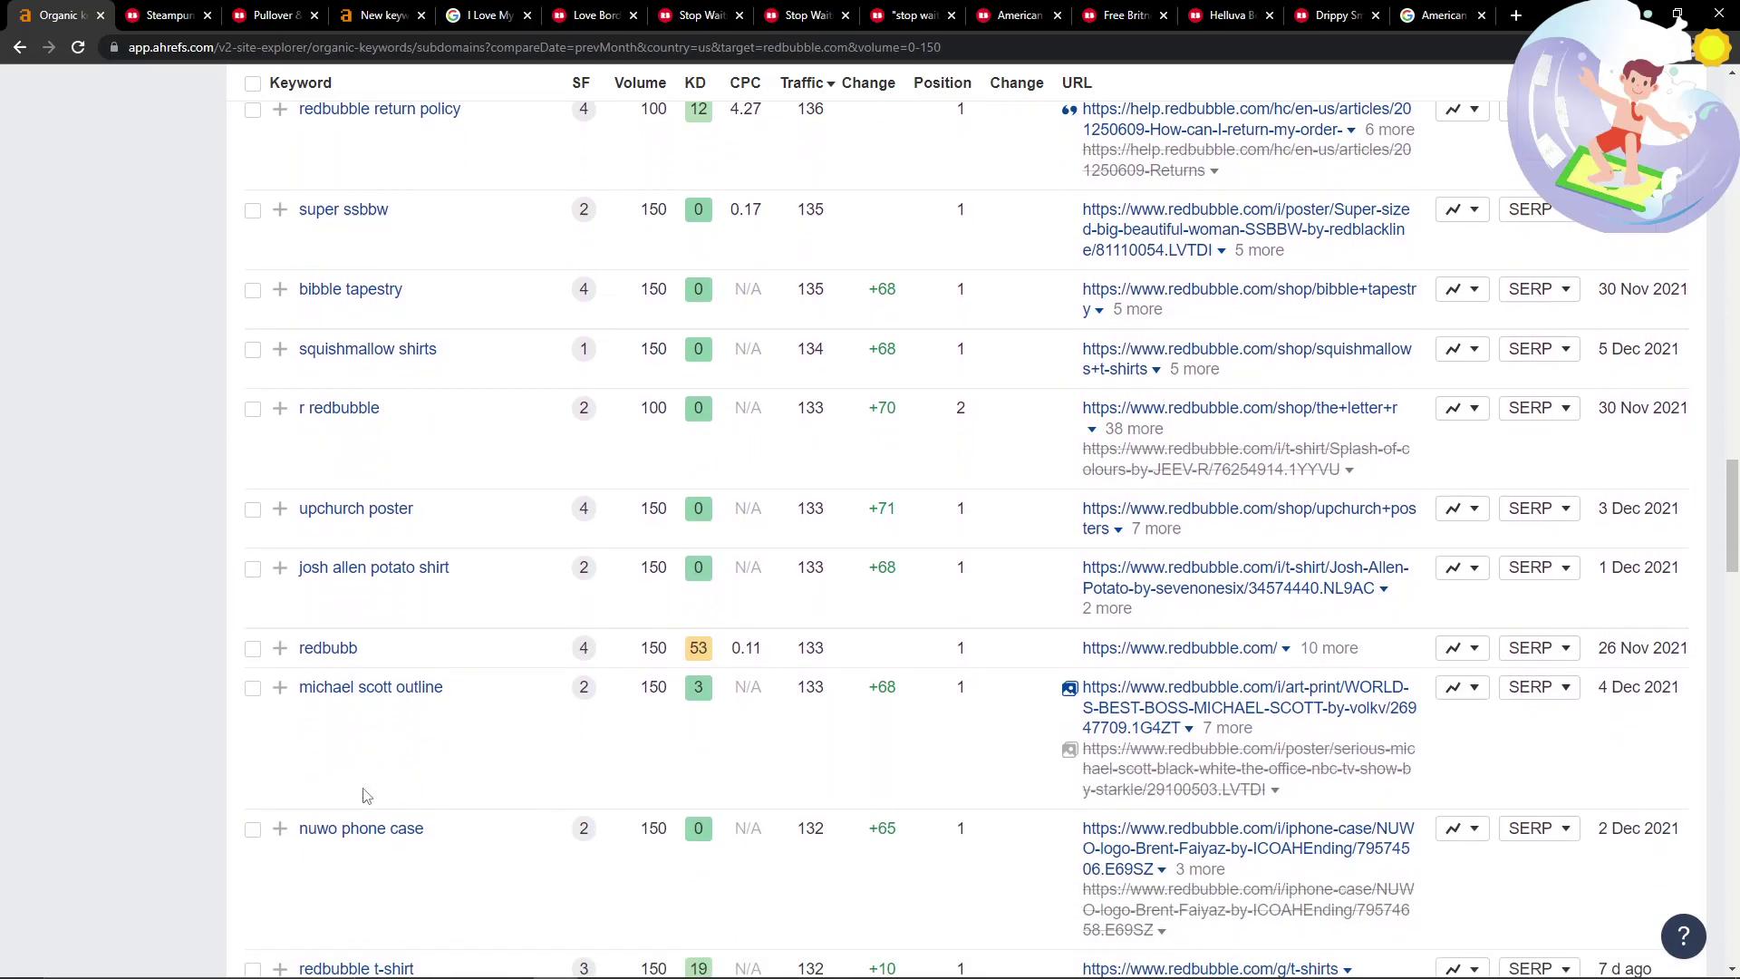
{"action": "scroll", "coordinate": [365, 795], "scroll_direction": "down", "scroll_amount": 6}
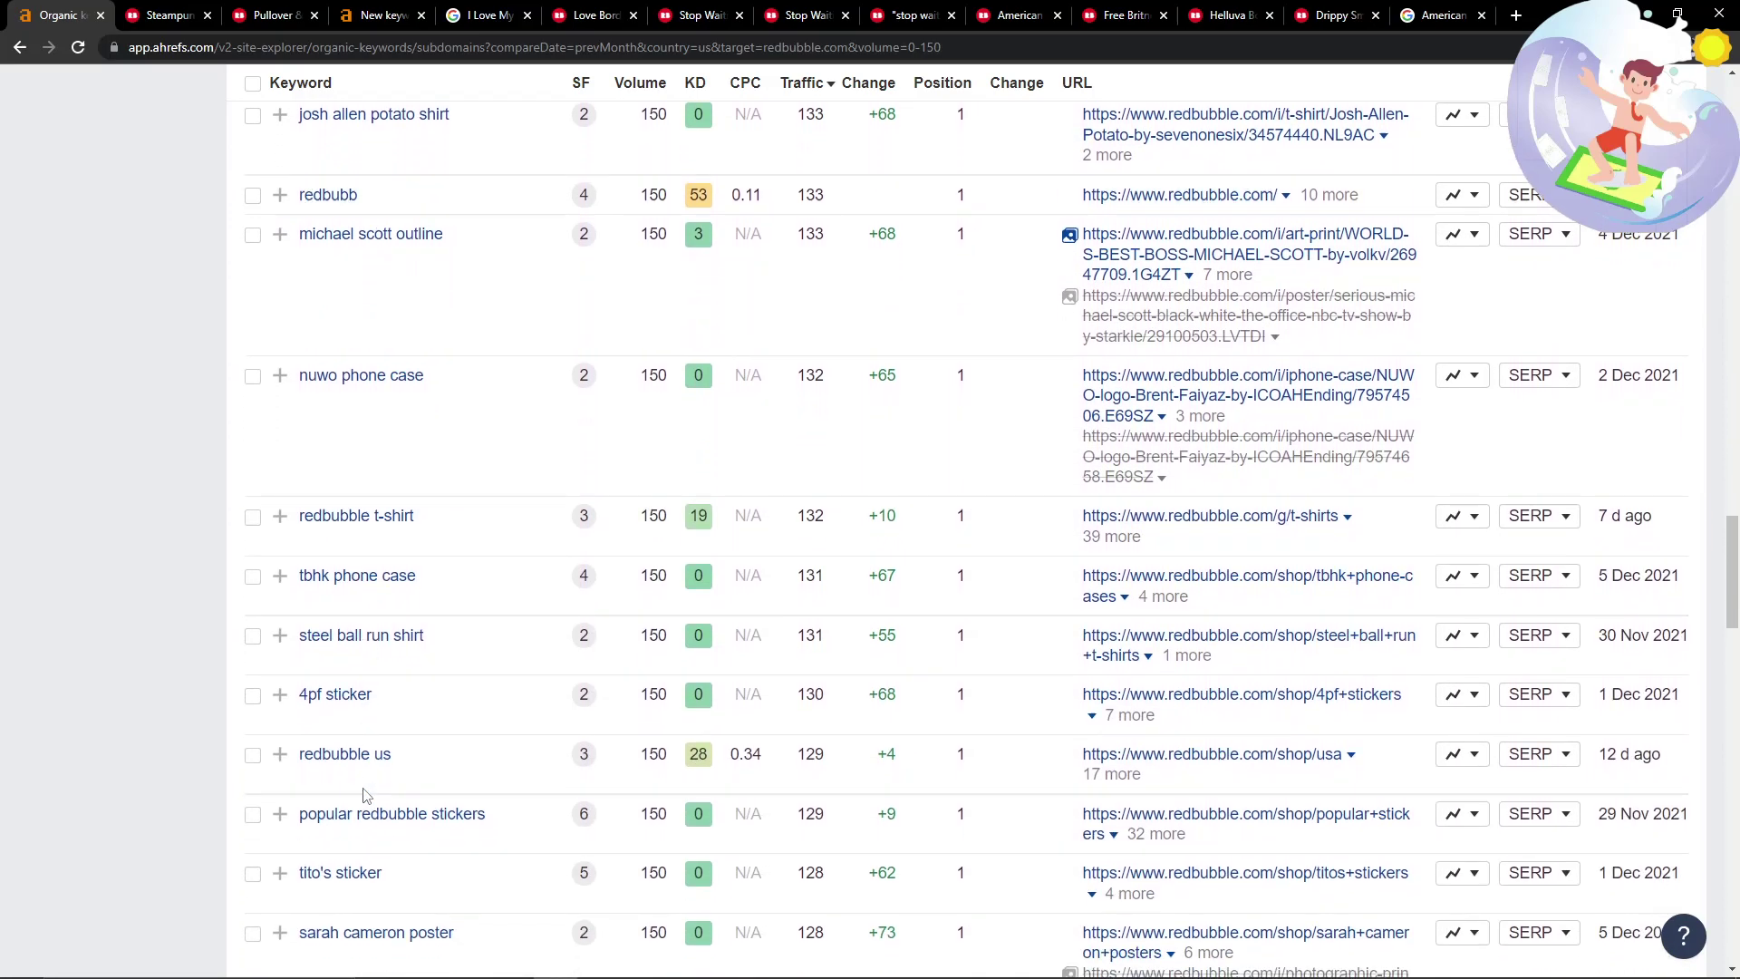
{"action": "scroll", "coordinate": [366, 795], "scroll_direction": "down", "scroll_amount": 2}
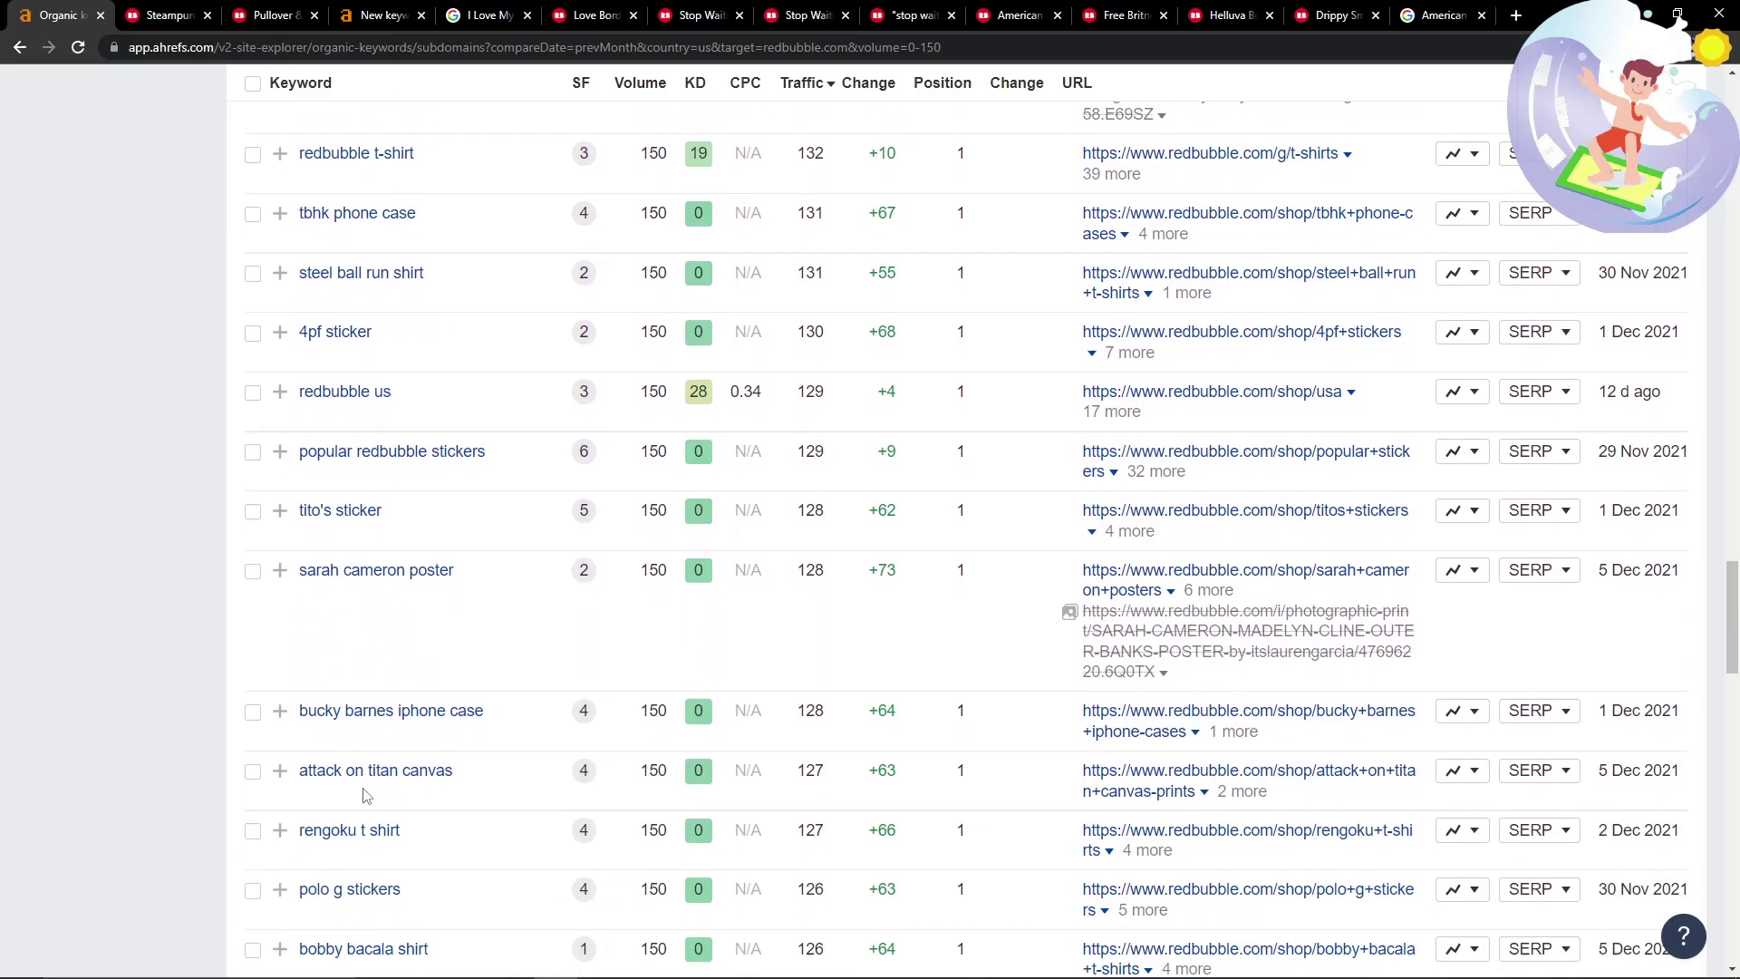
{"action": "scroll", "coordinate": [365, 795], "scroll_direction": "up", "scroll_amount": 20}
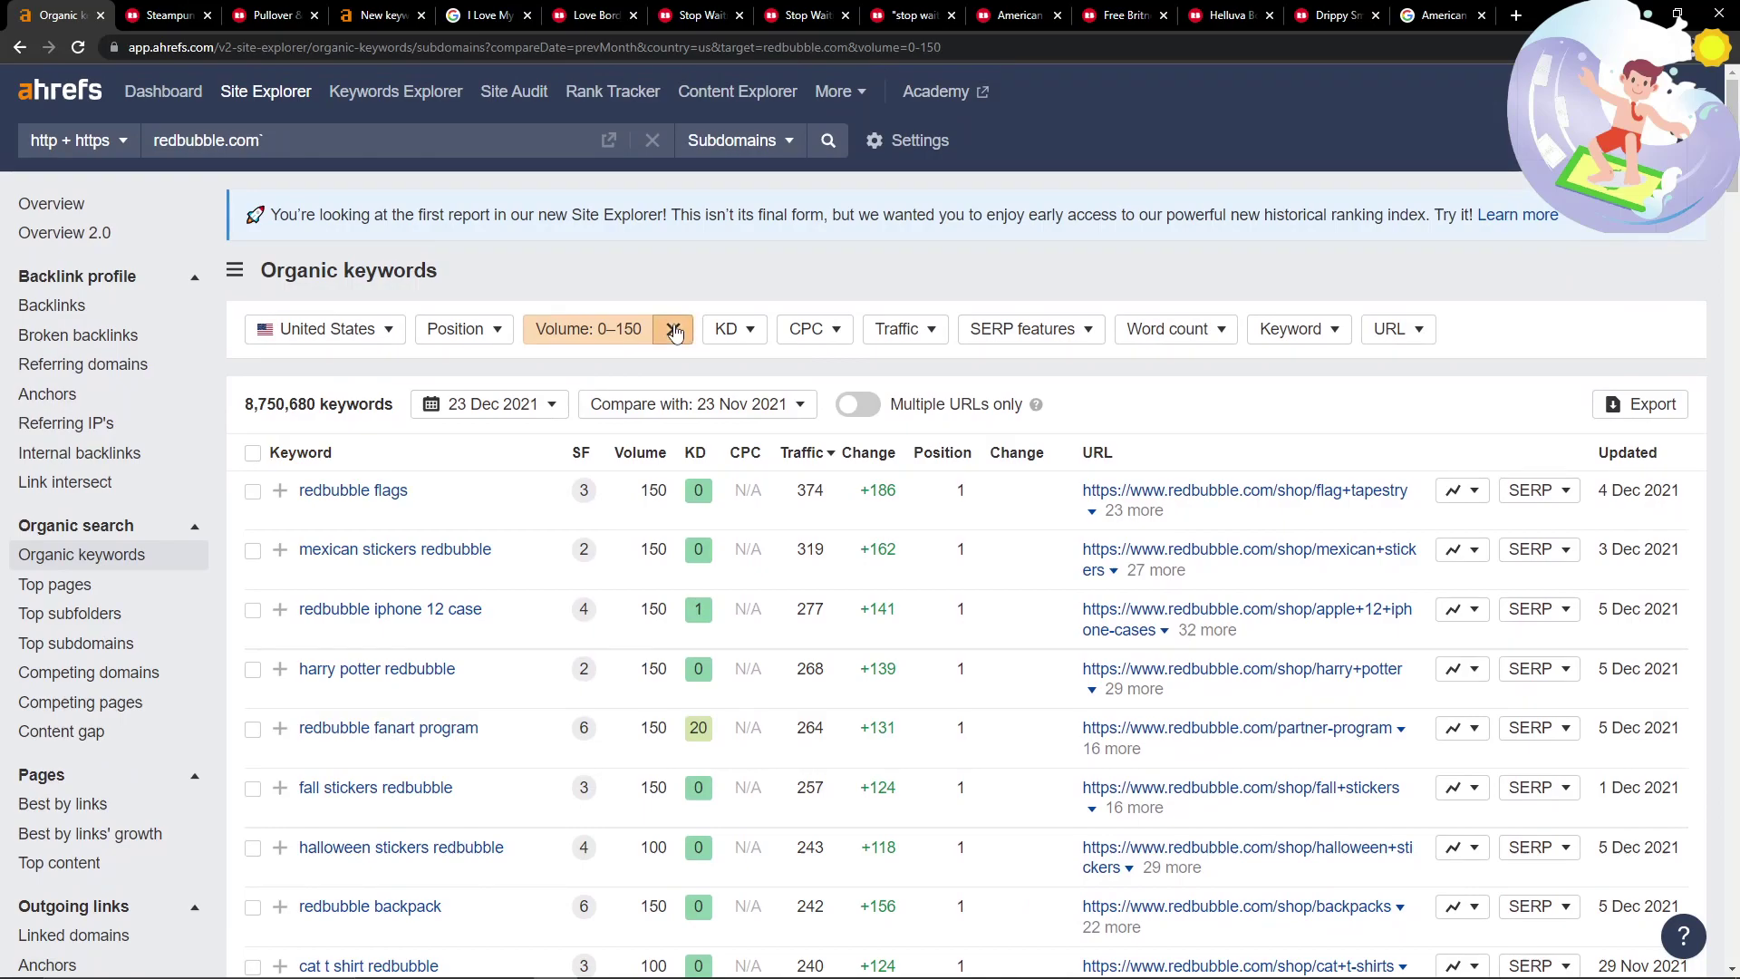
Remove the 0–150 Volume filter and apply a Keyword filter that contains 'steampunk'.
{"action": "left_click", "coordinate": [673, 329]}
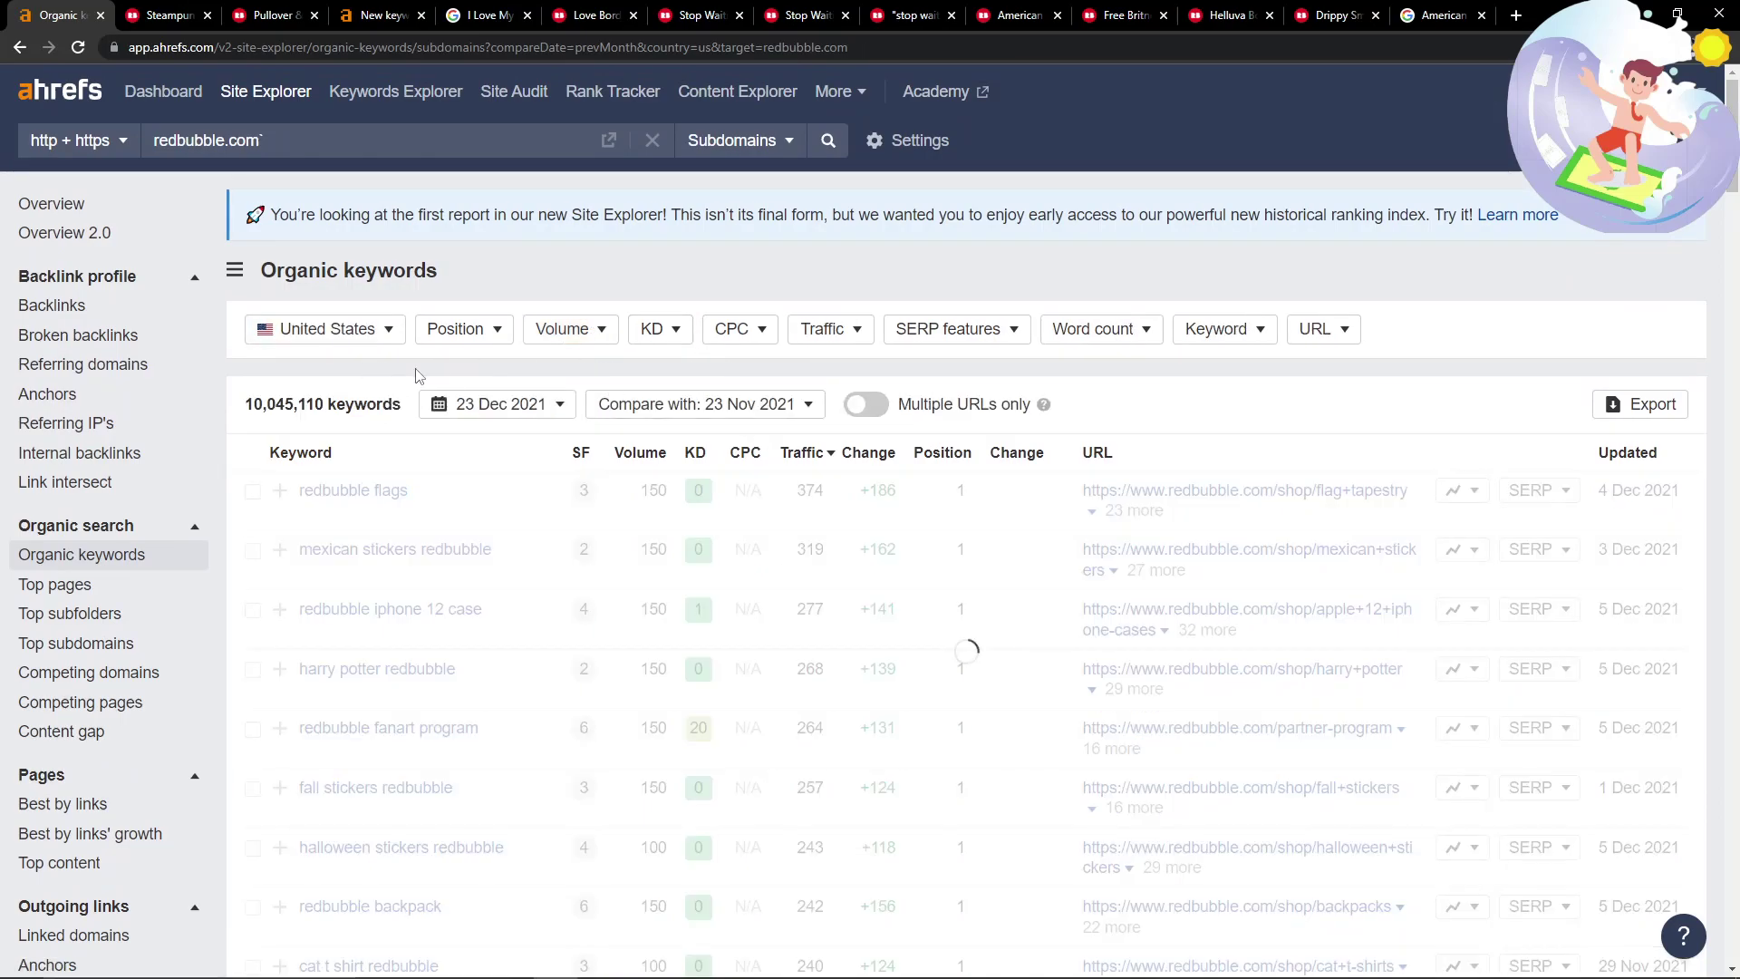
{"action": "left_click", "coordinate": [1220, 332]}
{"action": "type", "text": "steampunk"}
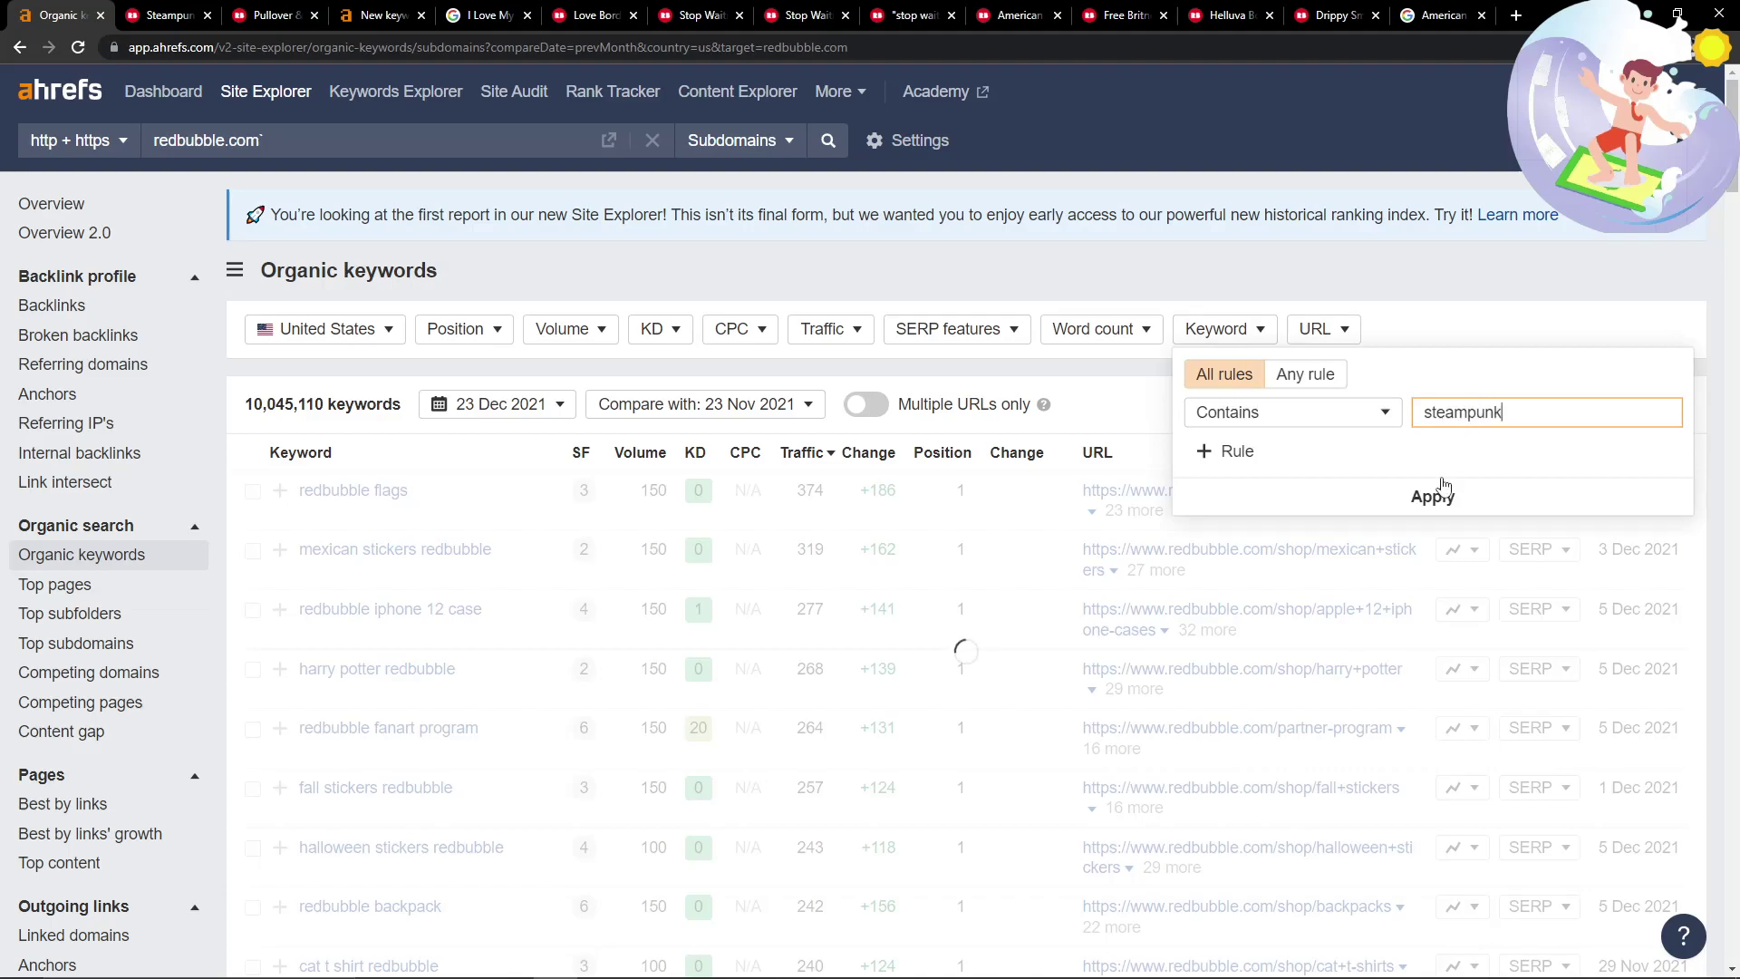
{"action": "left_click", "coordinate": [1433, 497]}
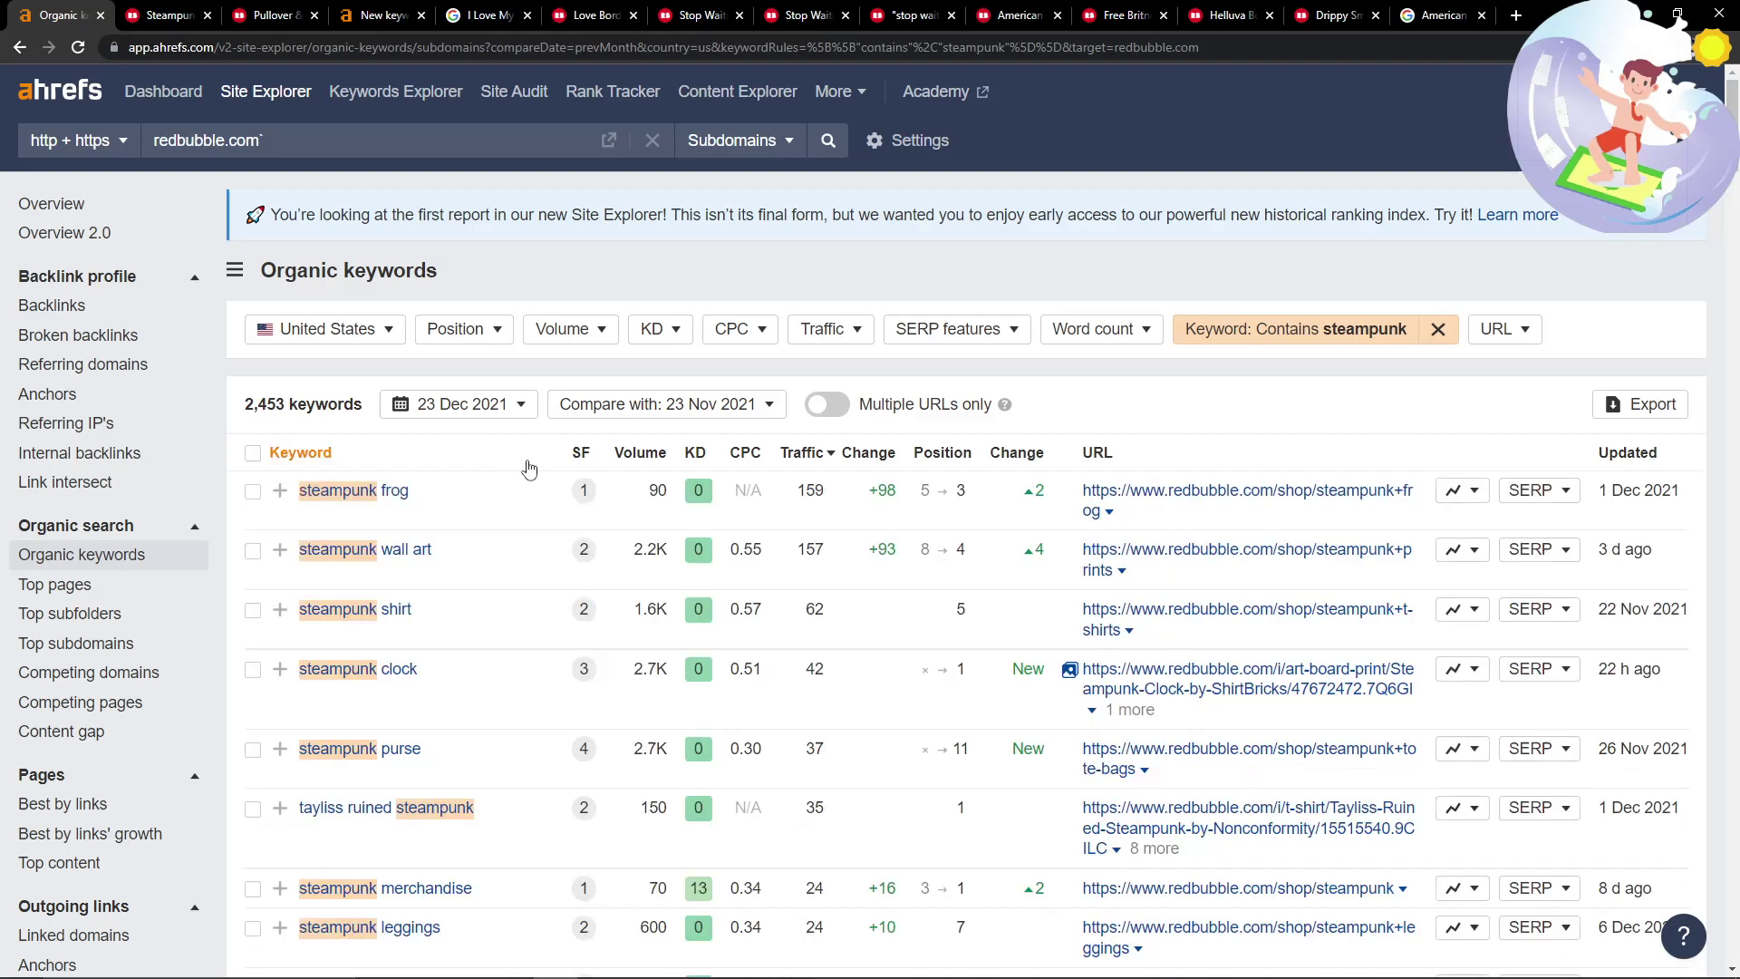
{"action": "scroll", "coordinate": [530, 468], "scroll_direction": "down", "scroll_amount": 3}
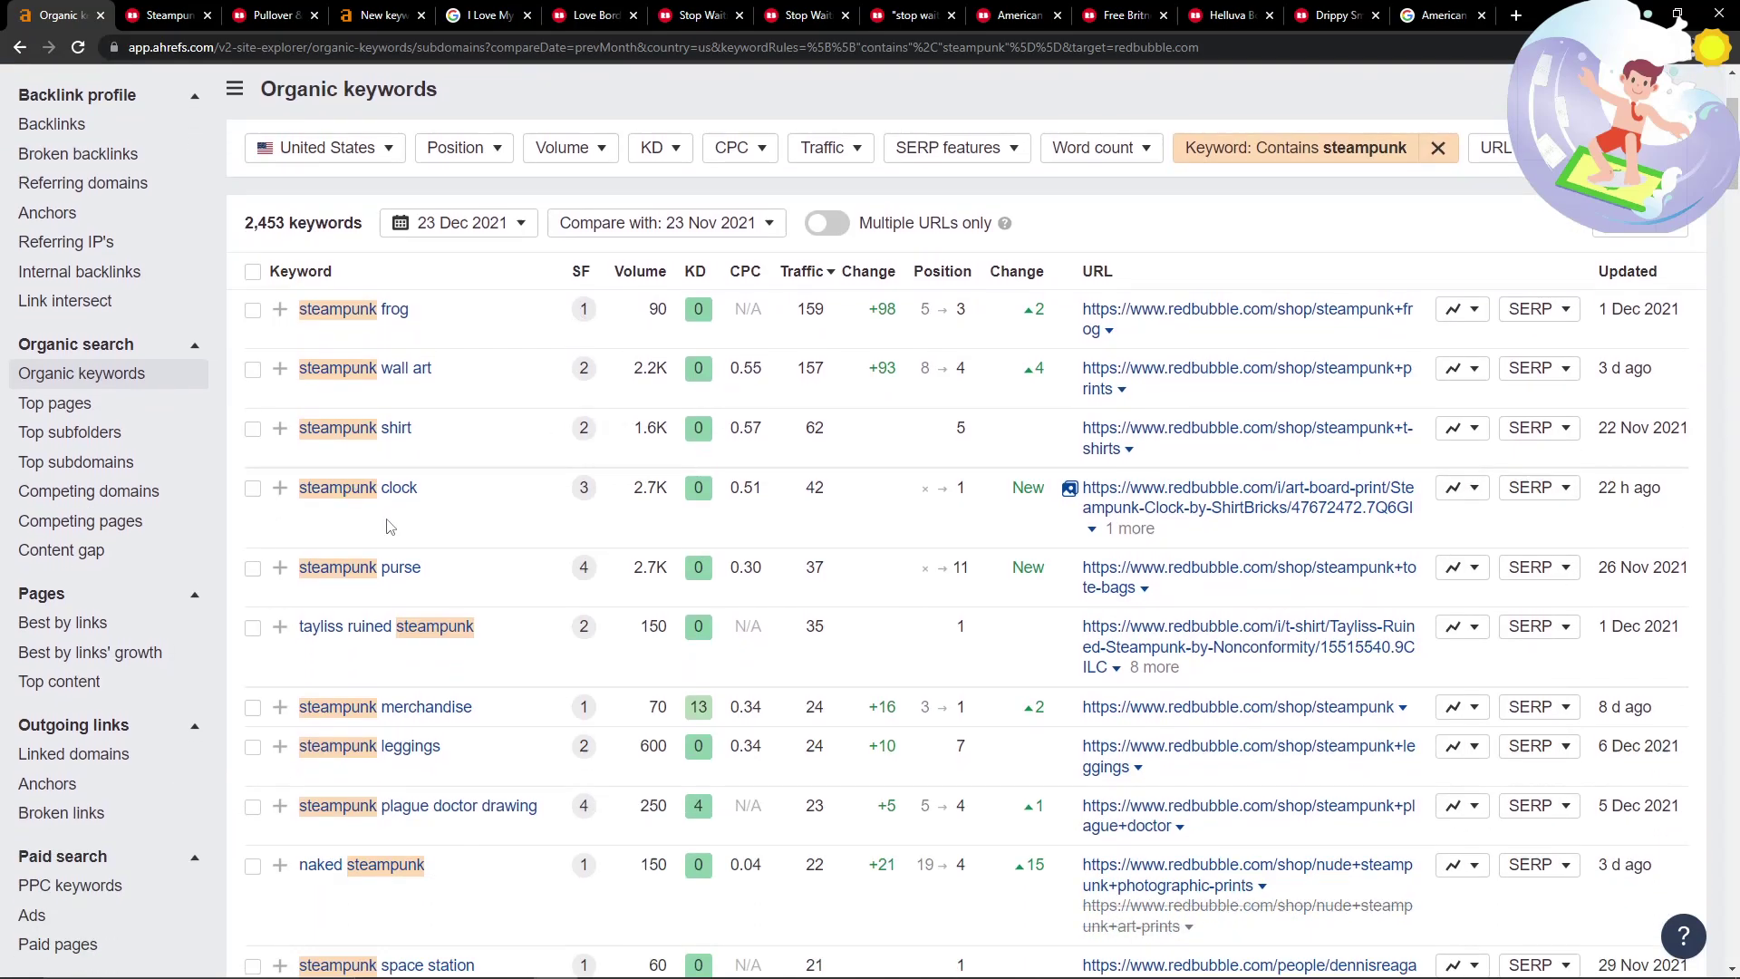
{"action": "scroll", "coordinate": [503, 575], "scroll_direction": "up", "scroll_amount": 3}
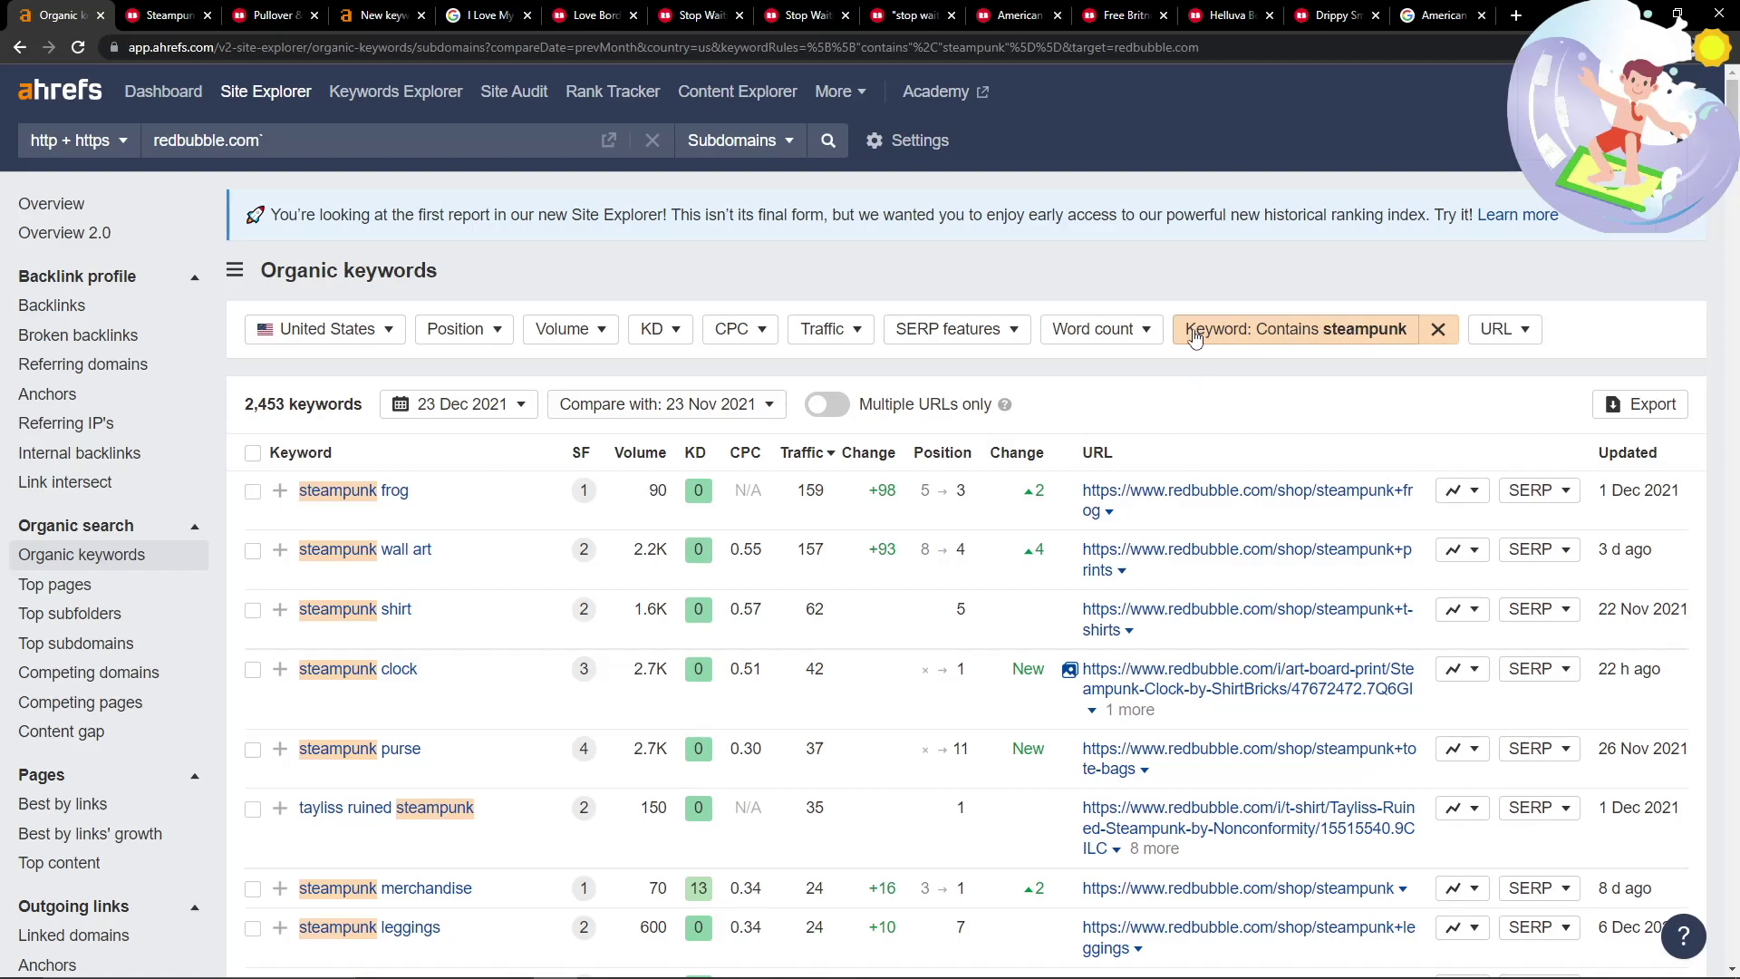
{"action": "left_click_drag", "start_coordinate": [252, 283], "coordinate": [455, 284]}
{"action": "left_click_drag", "start_coordinate": [263, 141], "coordinate": [111, 155]}
{"action": "scroll", "coordinate": [494, 263], "scroll_direction": "down", "scroll_amount": 3}
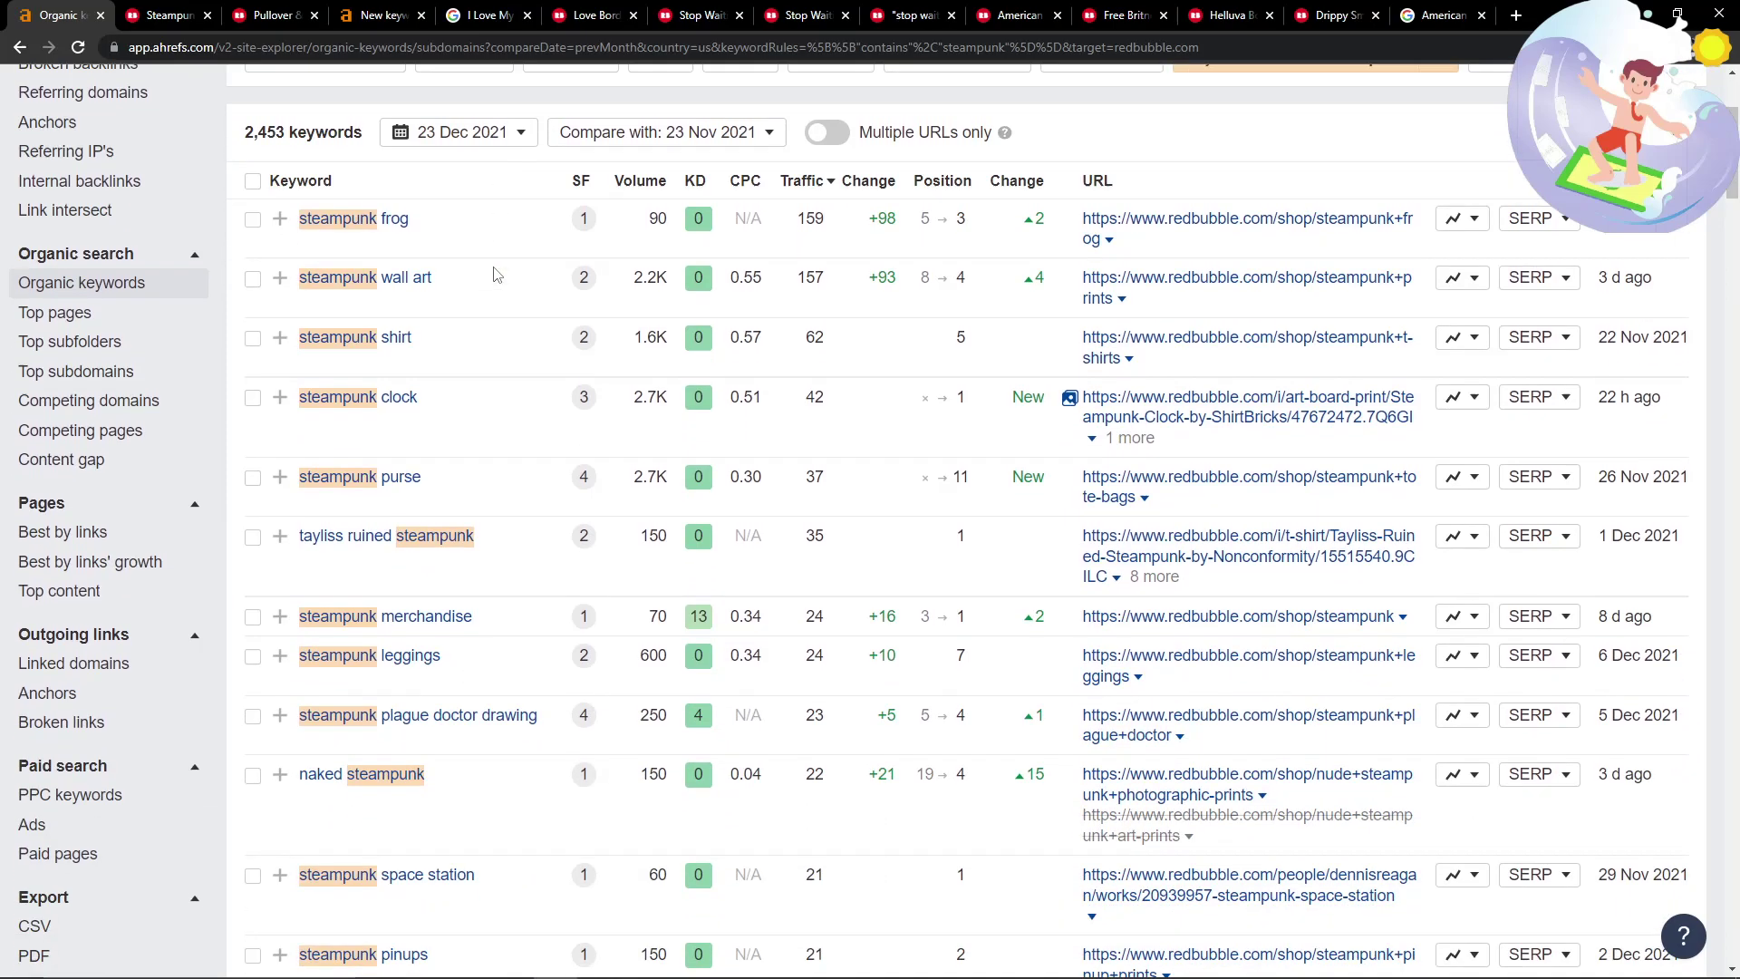
{"action": "scroll", "coordinate": [496, 275], "scroll_direction": "down", "scroll_amount": 1}
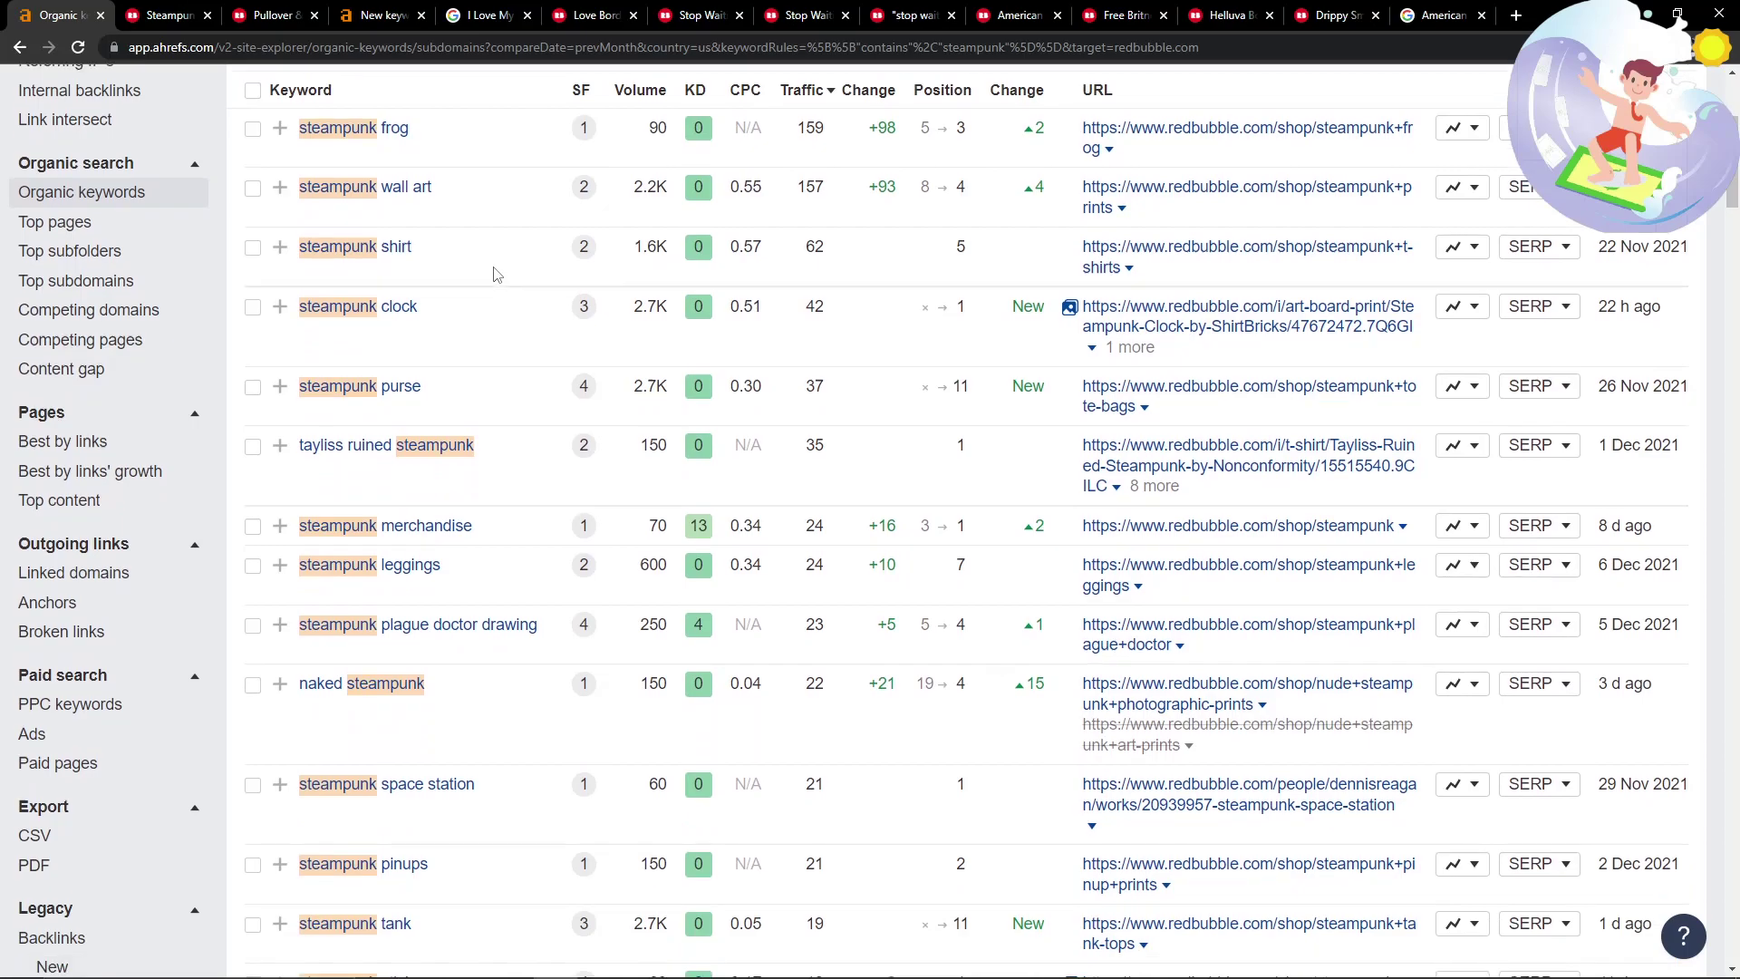
{"action": "scroll", "coordinate": [496, 275], "scroll_direction": "down", "scroll_amount": 1}
{"action": "scroll", "coordinate": [496, 274], "scroll_direction": "down", "scroll_amount": 5}
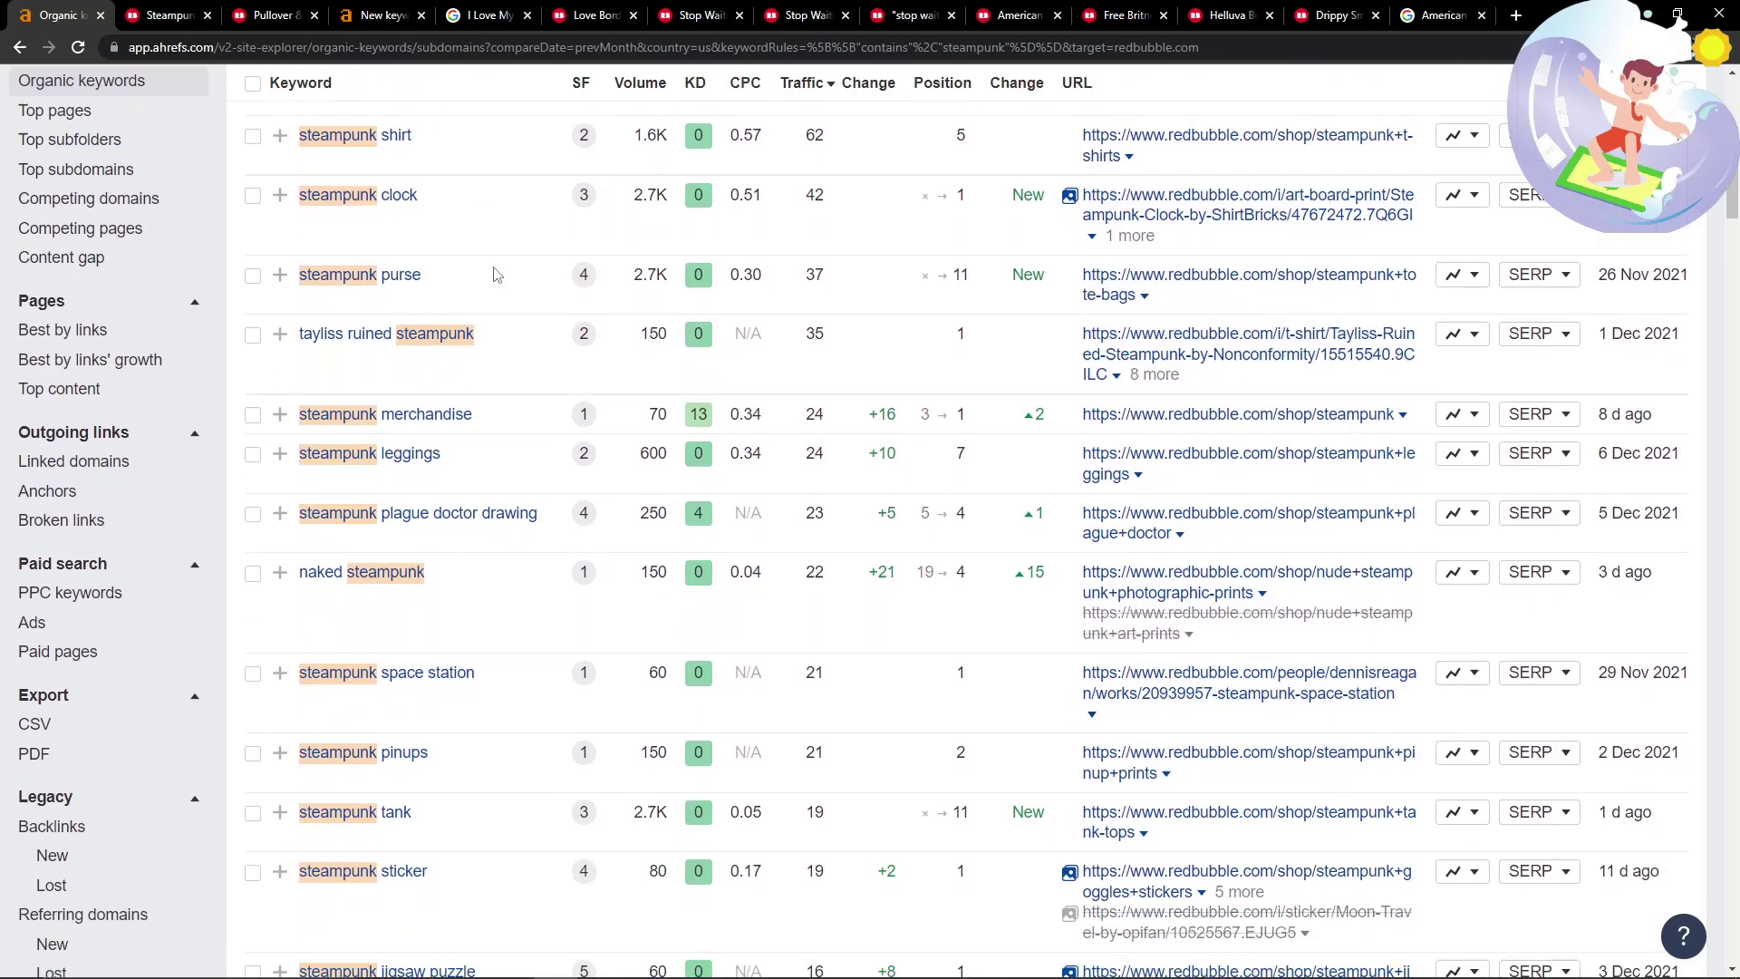
{"action": "scroll", "coordinate": [496, 274], "scroll_direction": "down", "scroll_amount": 2}
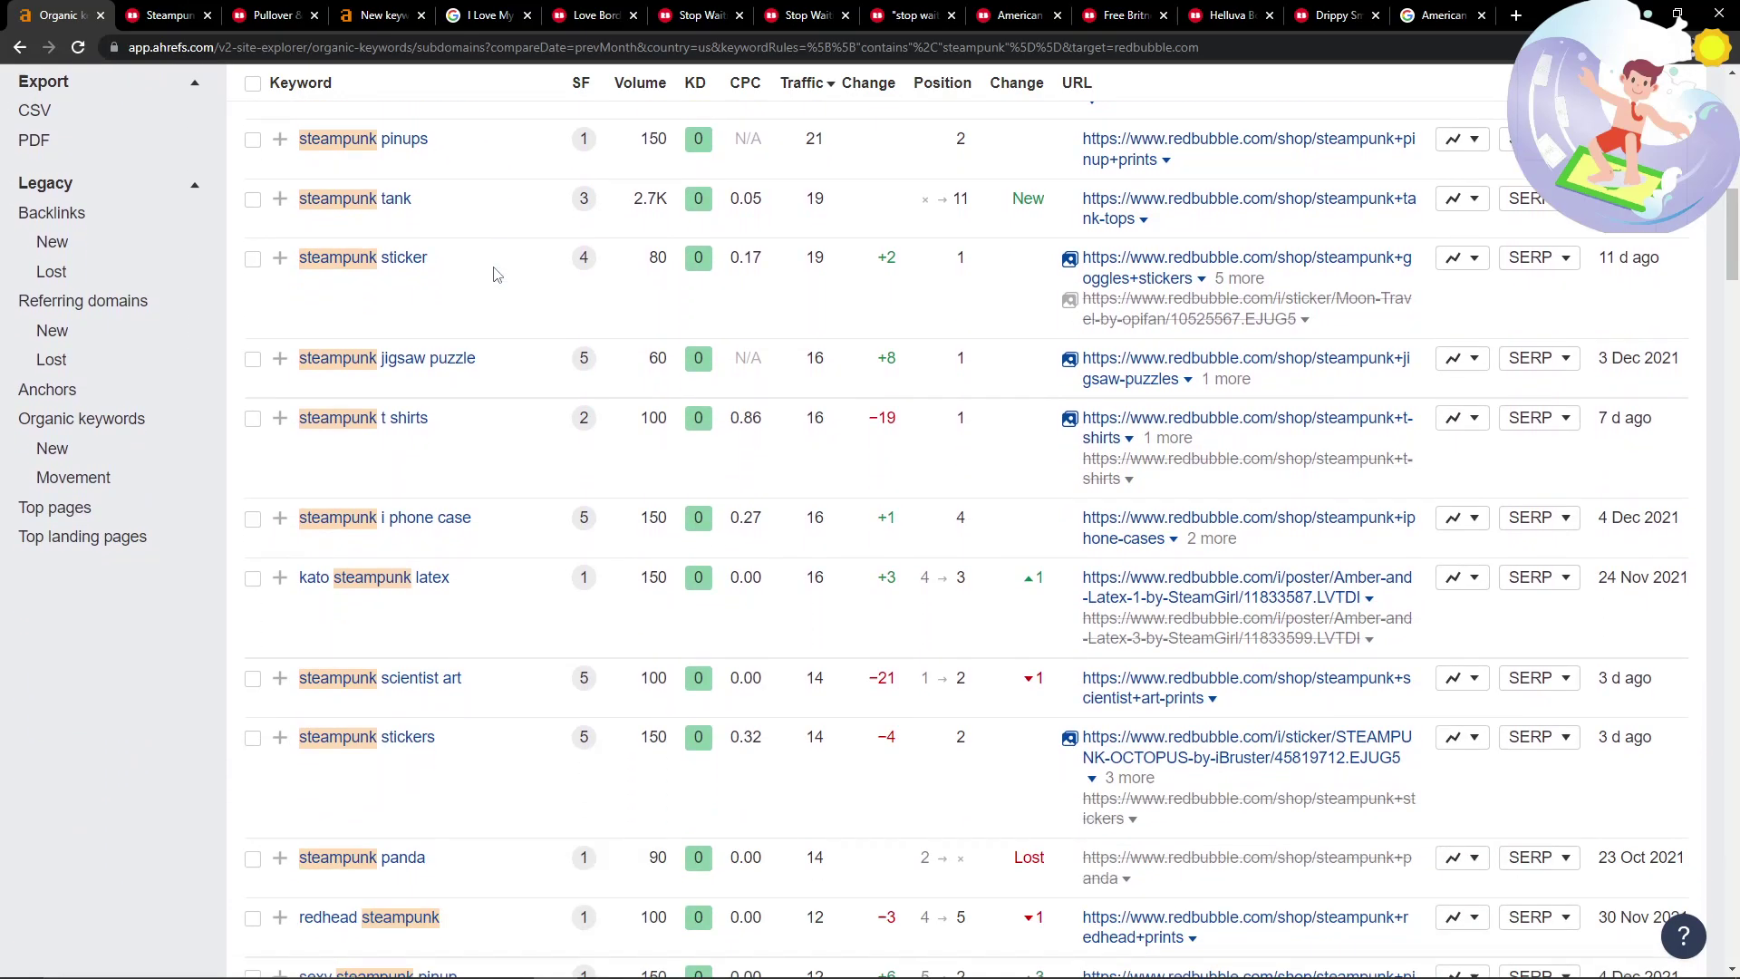
{"action": "scroll", "coordinate": [512, 342], "scroll_direction": "up", "scroll_amount": 12}
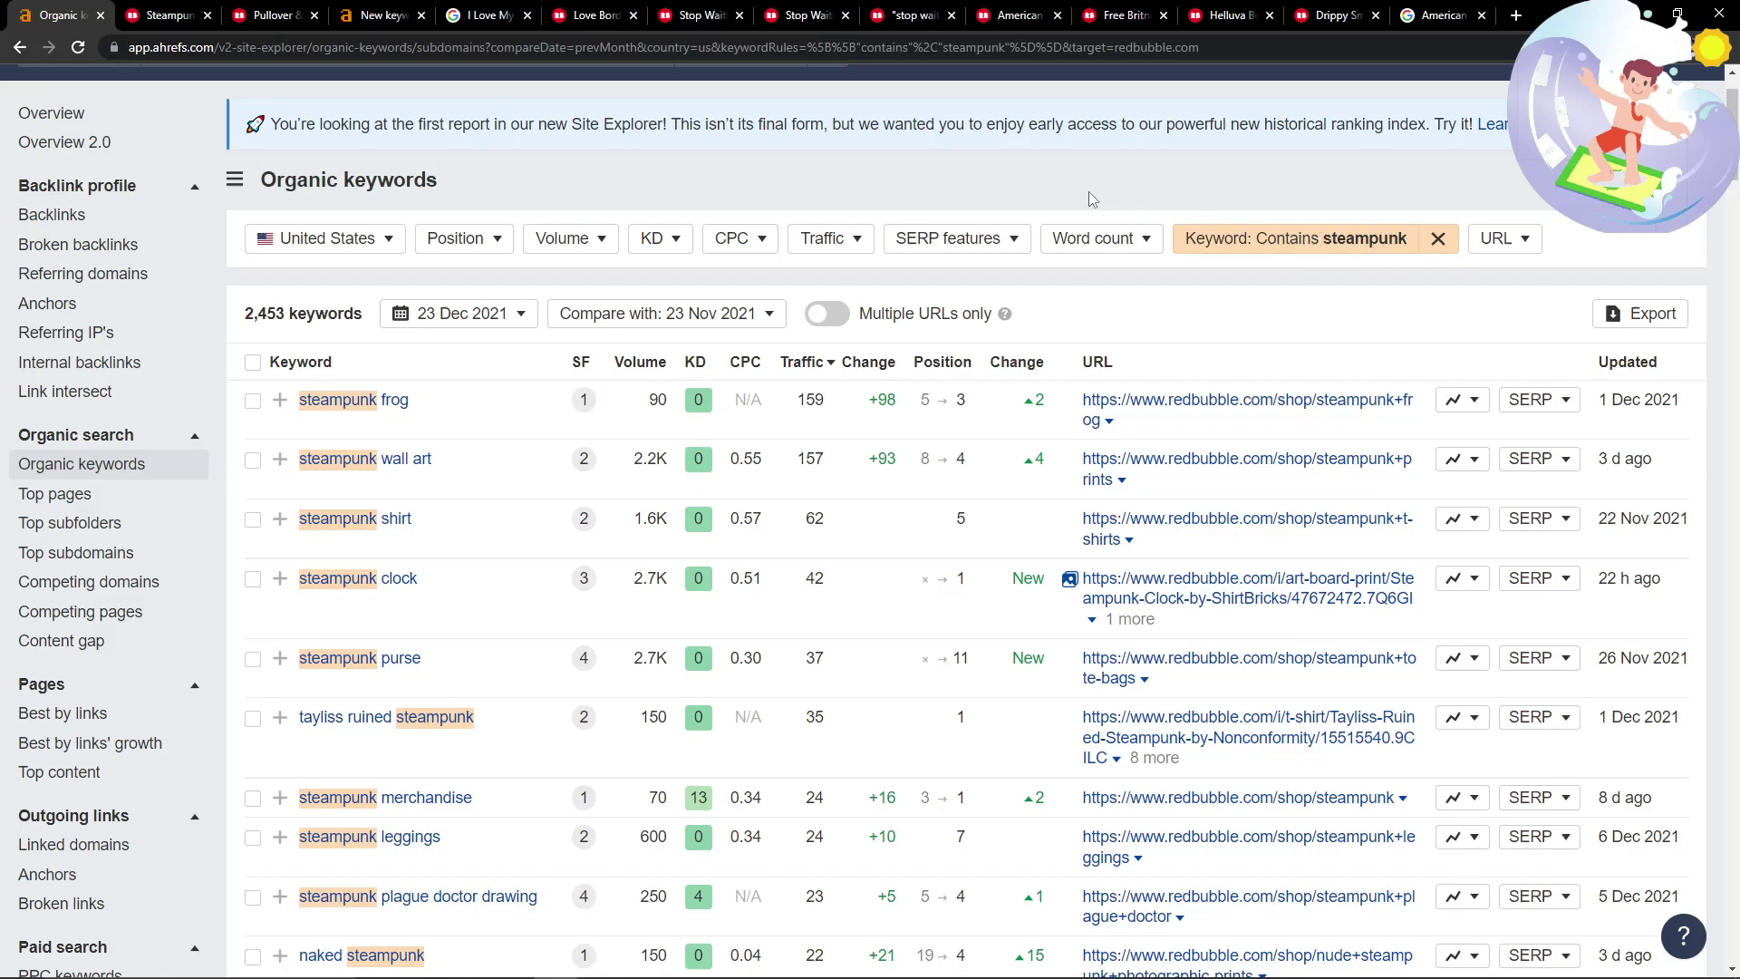
{"action": "scroll", "coordinate": [870, 396], "scroll_direction": "down", "scroll_amount": 2}
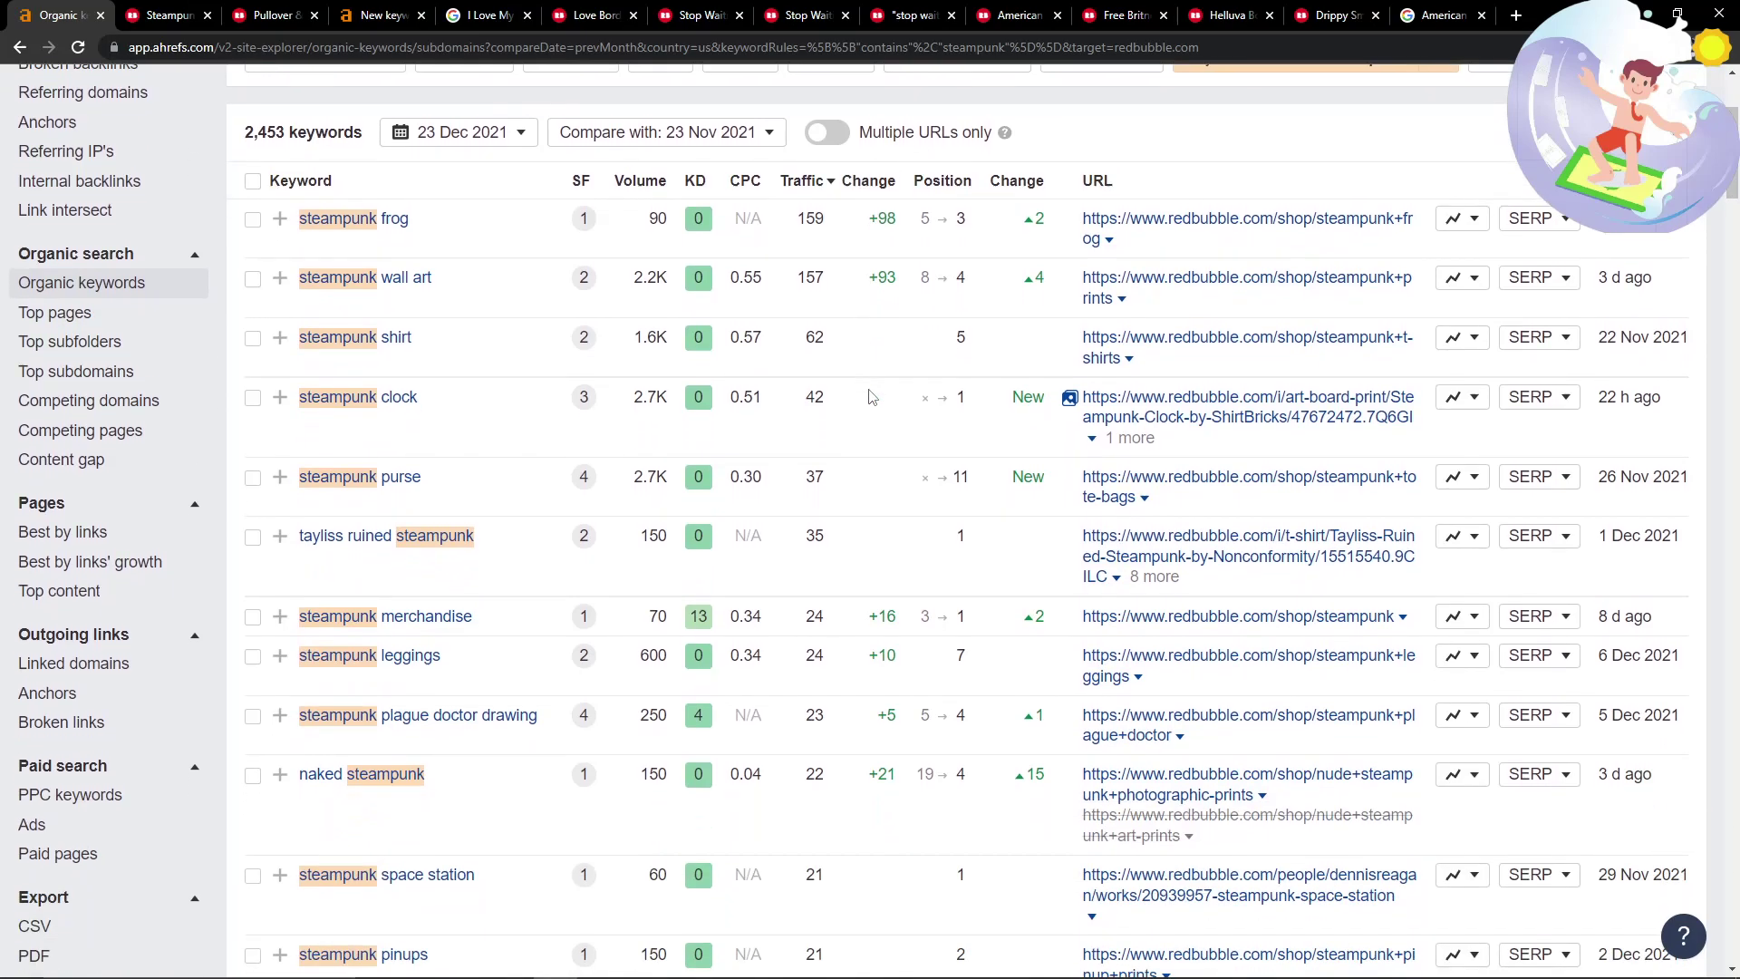
{"action": "scroll", "coordinate": [870, 397], "scroll_direction": "down", "scroll_amount": 3}
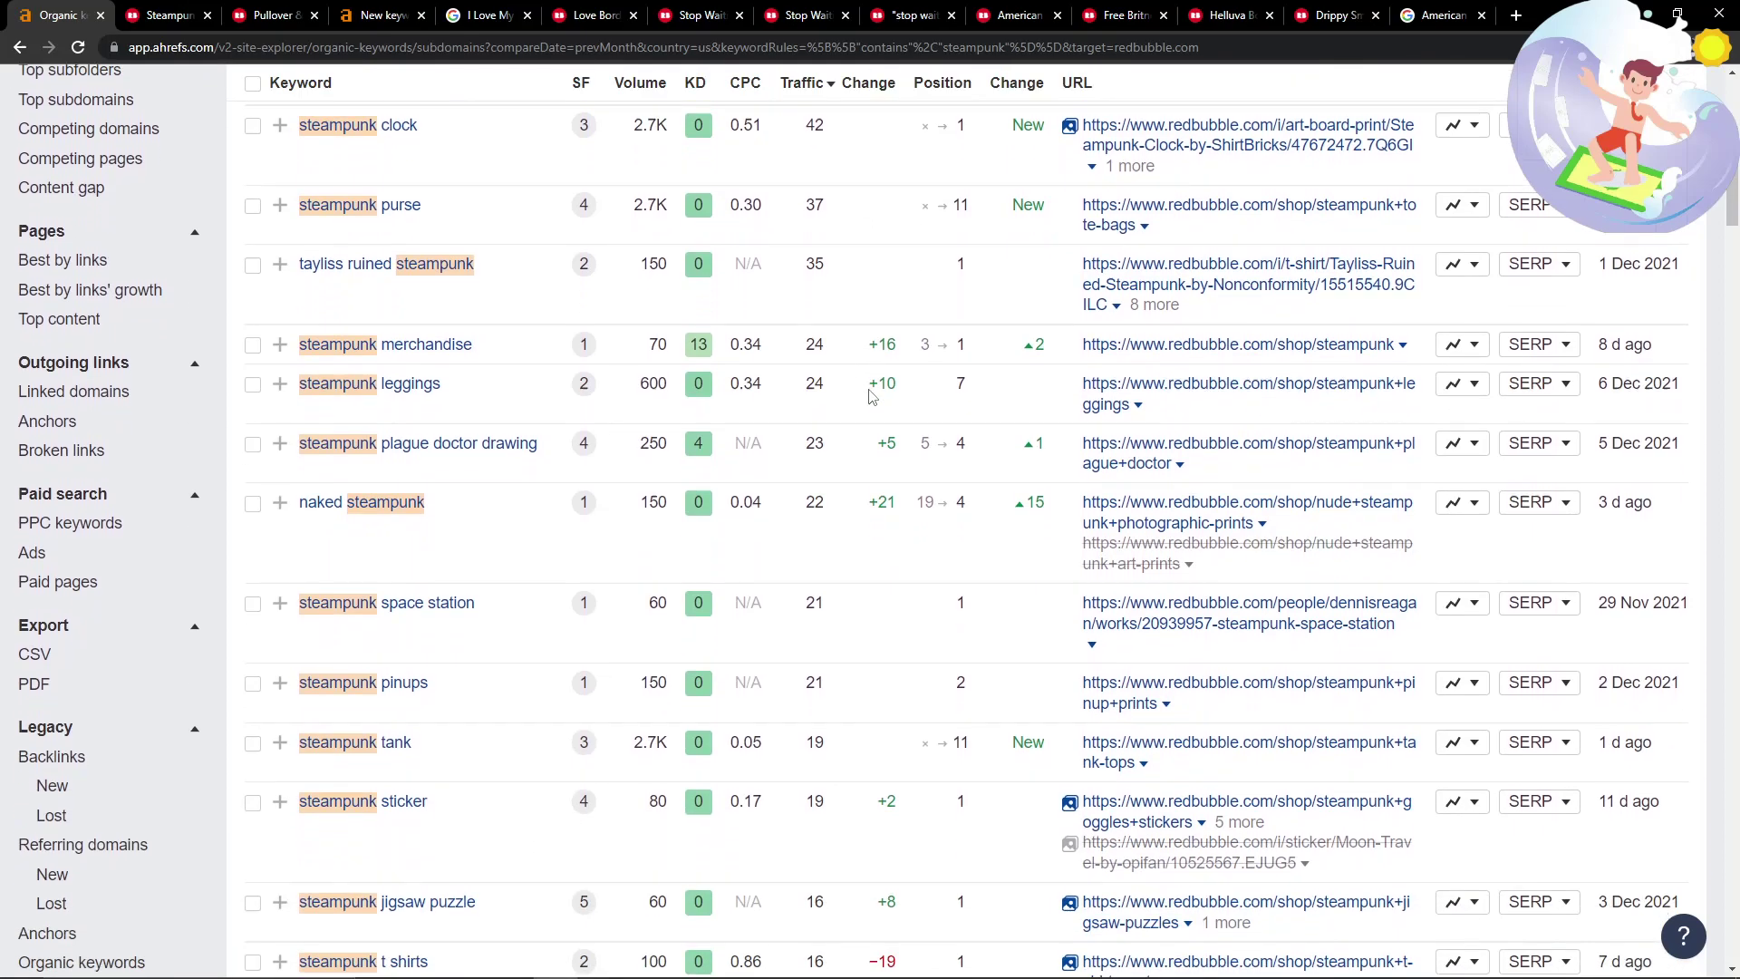
{"action": "scroll", "coordinate": [871, 396], "scroll_direction": "down", "scroll_amount": 1}
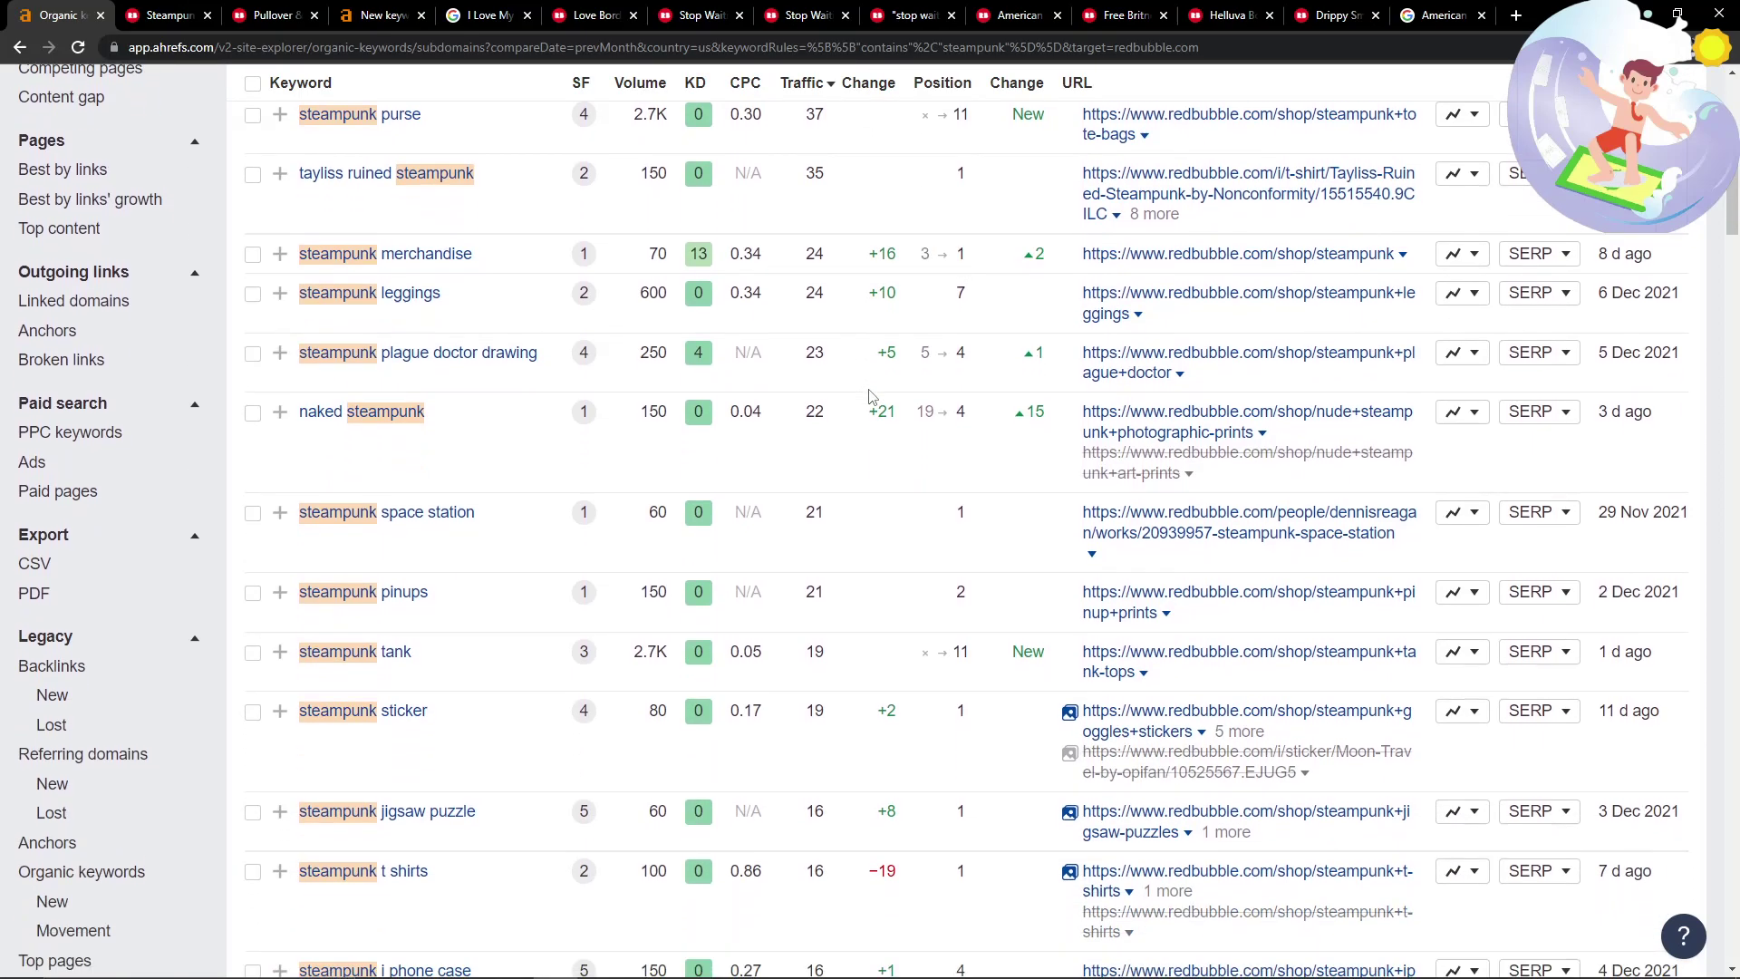
{"action": "scroll", "coordinate": [871, 396], "scroll_direction": "down", "scroll_amount": 5}
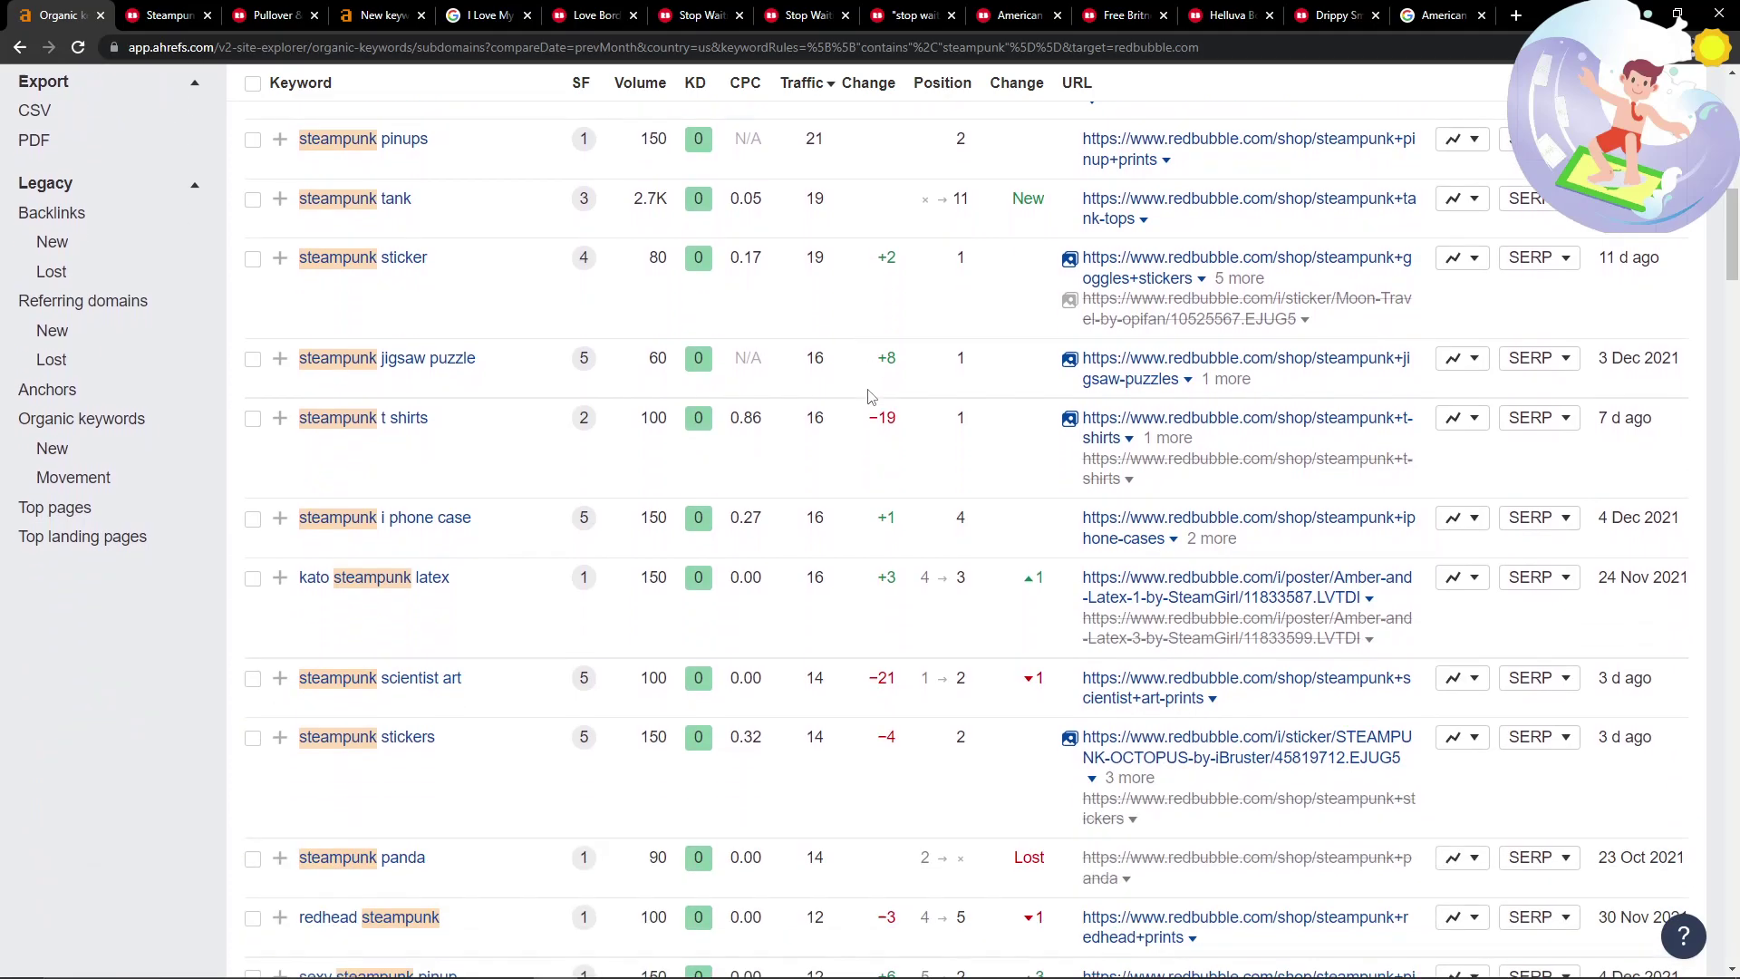
{"action": "scroll", "coordinate": [871, 397], "scroll_direction": "down", "scroll_amount": 5}
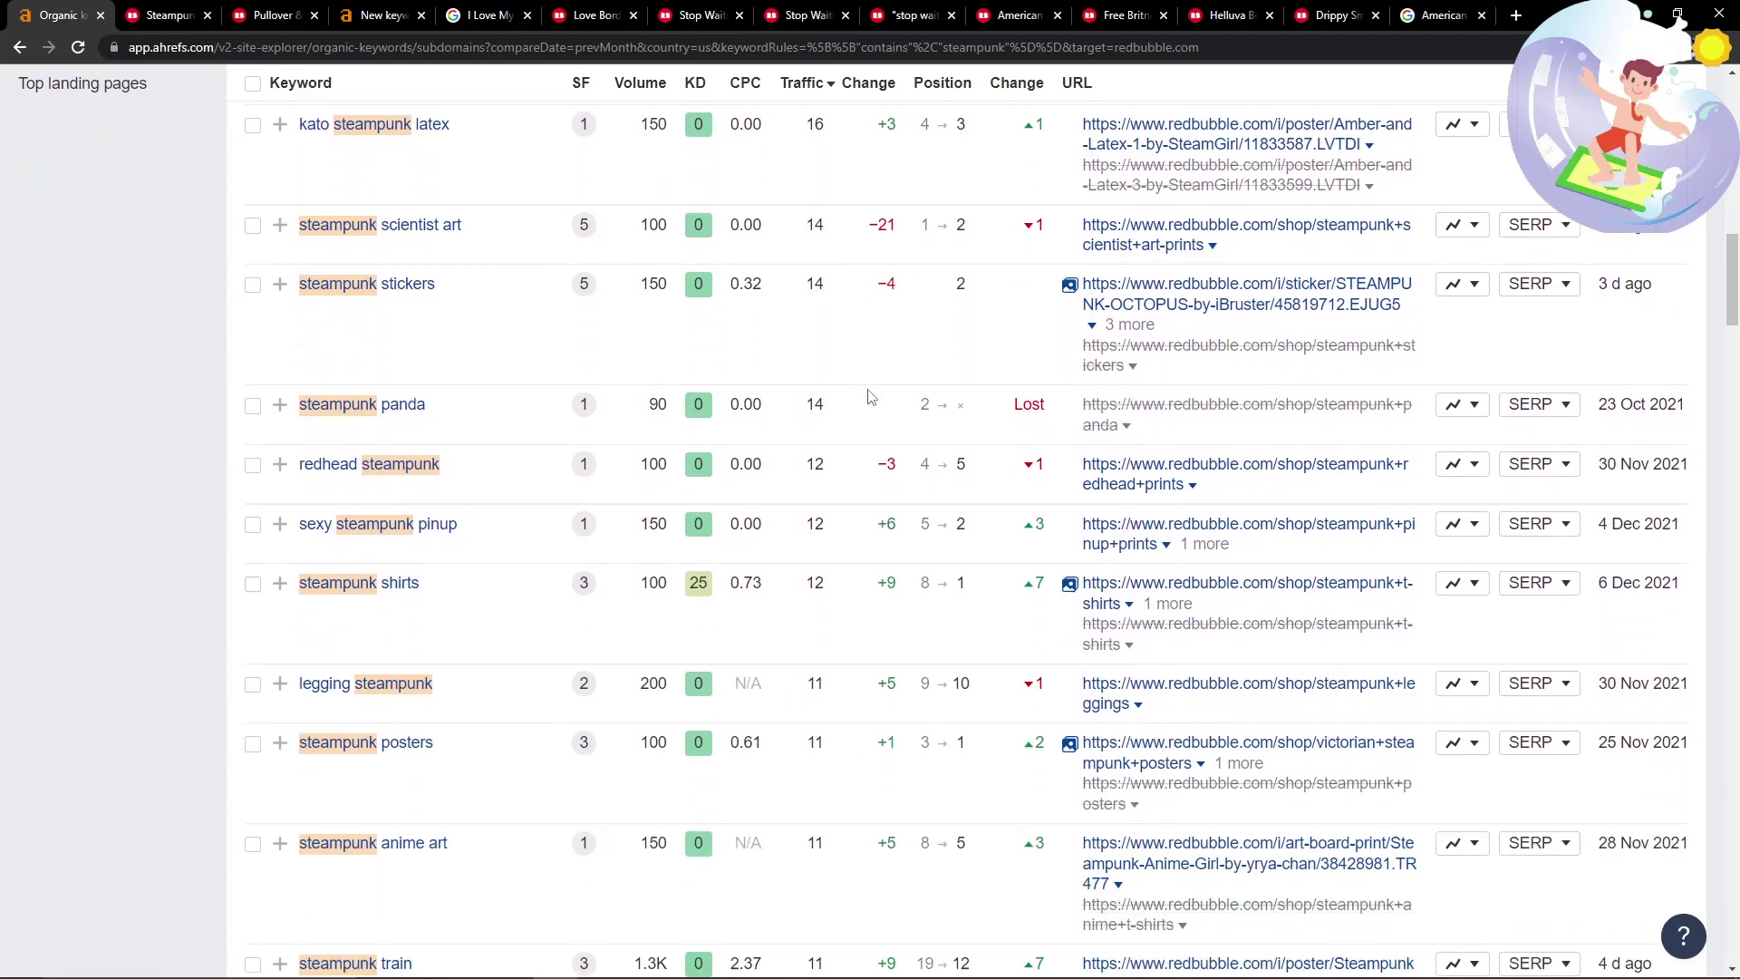